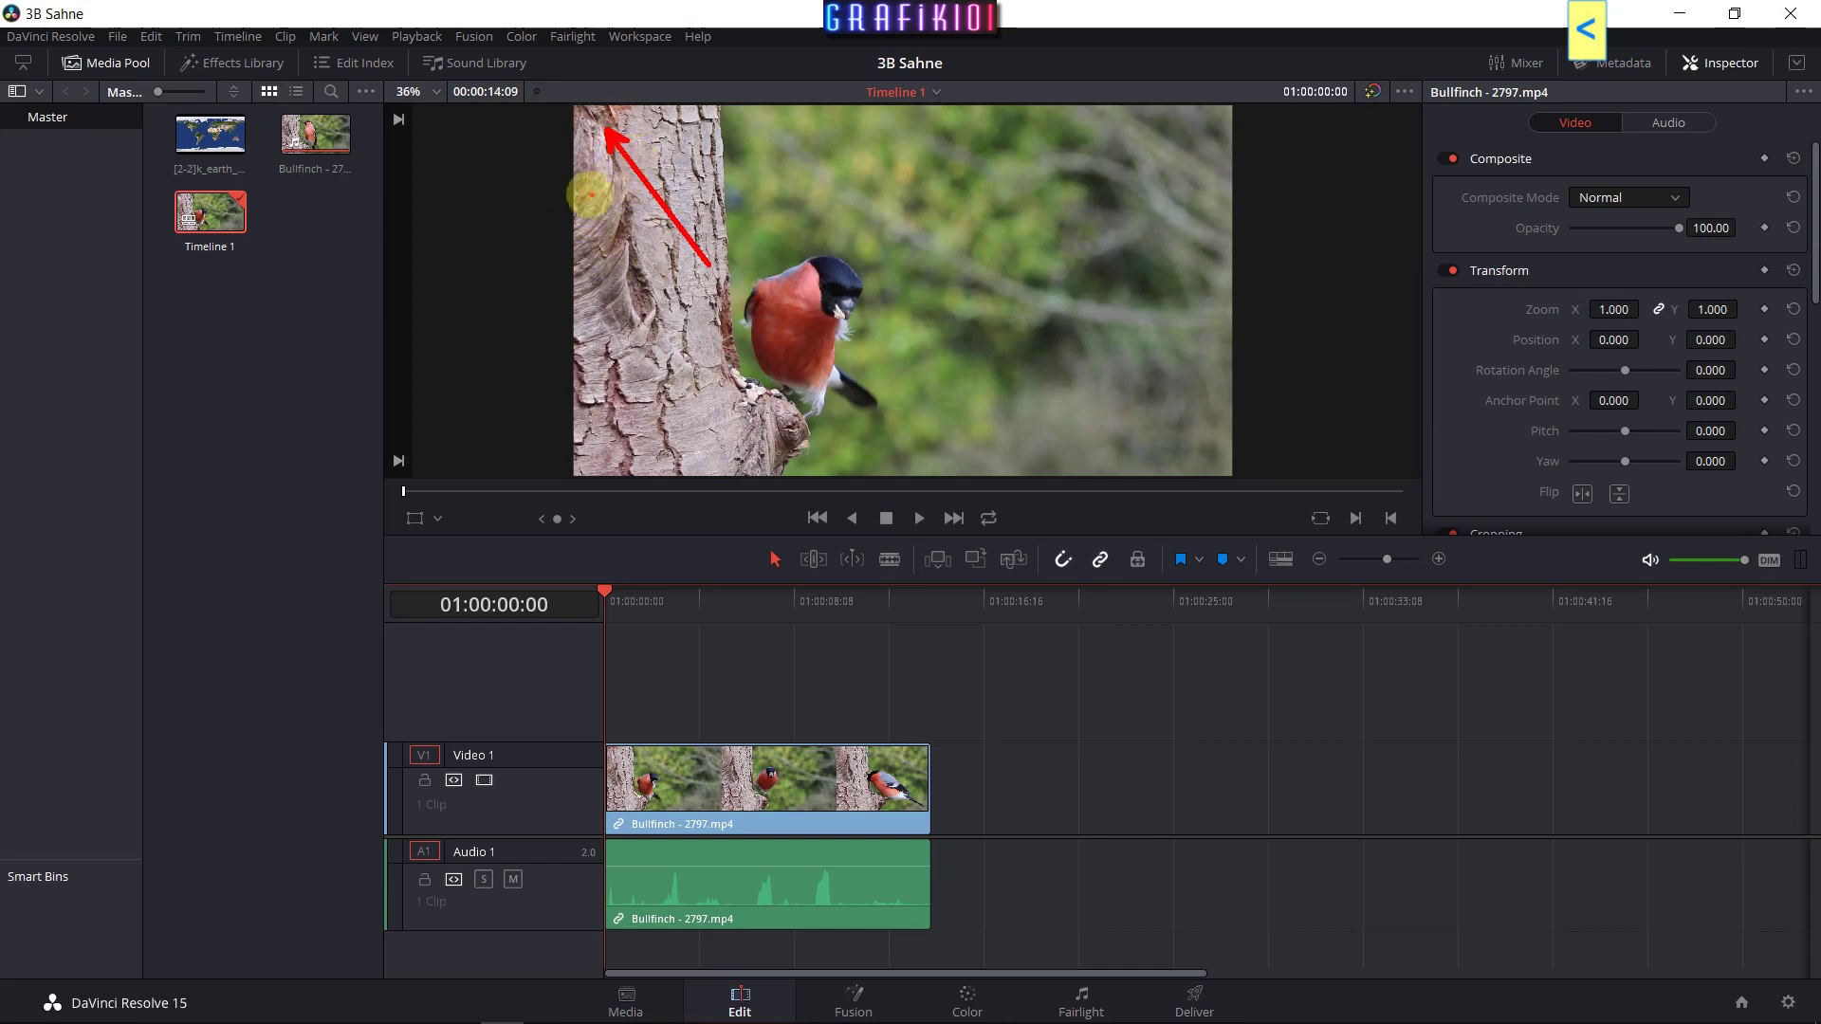
Unlink the bullfinch clip's video from its audio and delete the audio clip.
left_click_drag(585, 189, 634, 190)
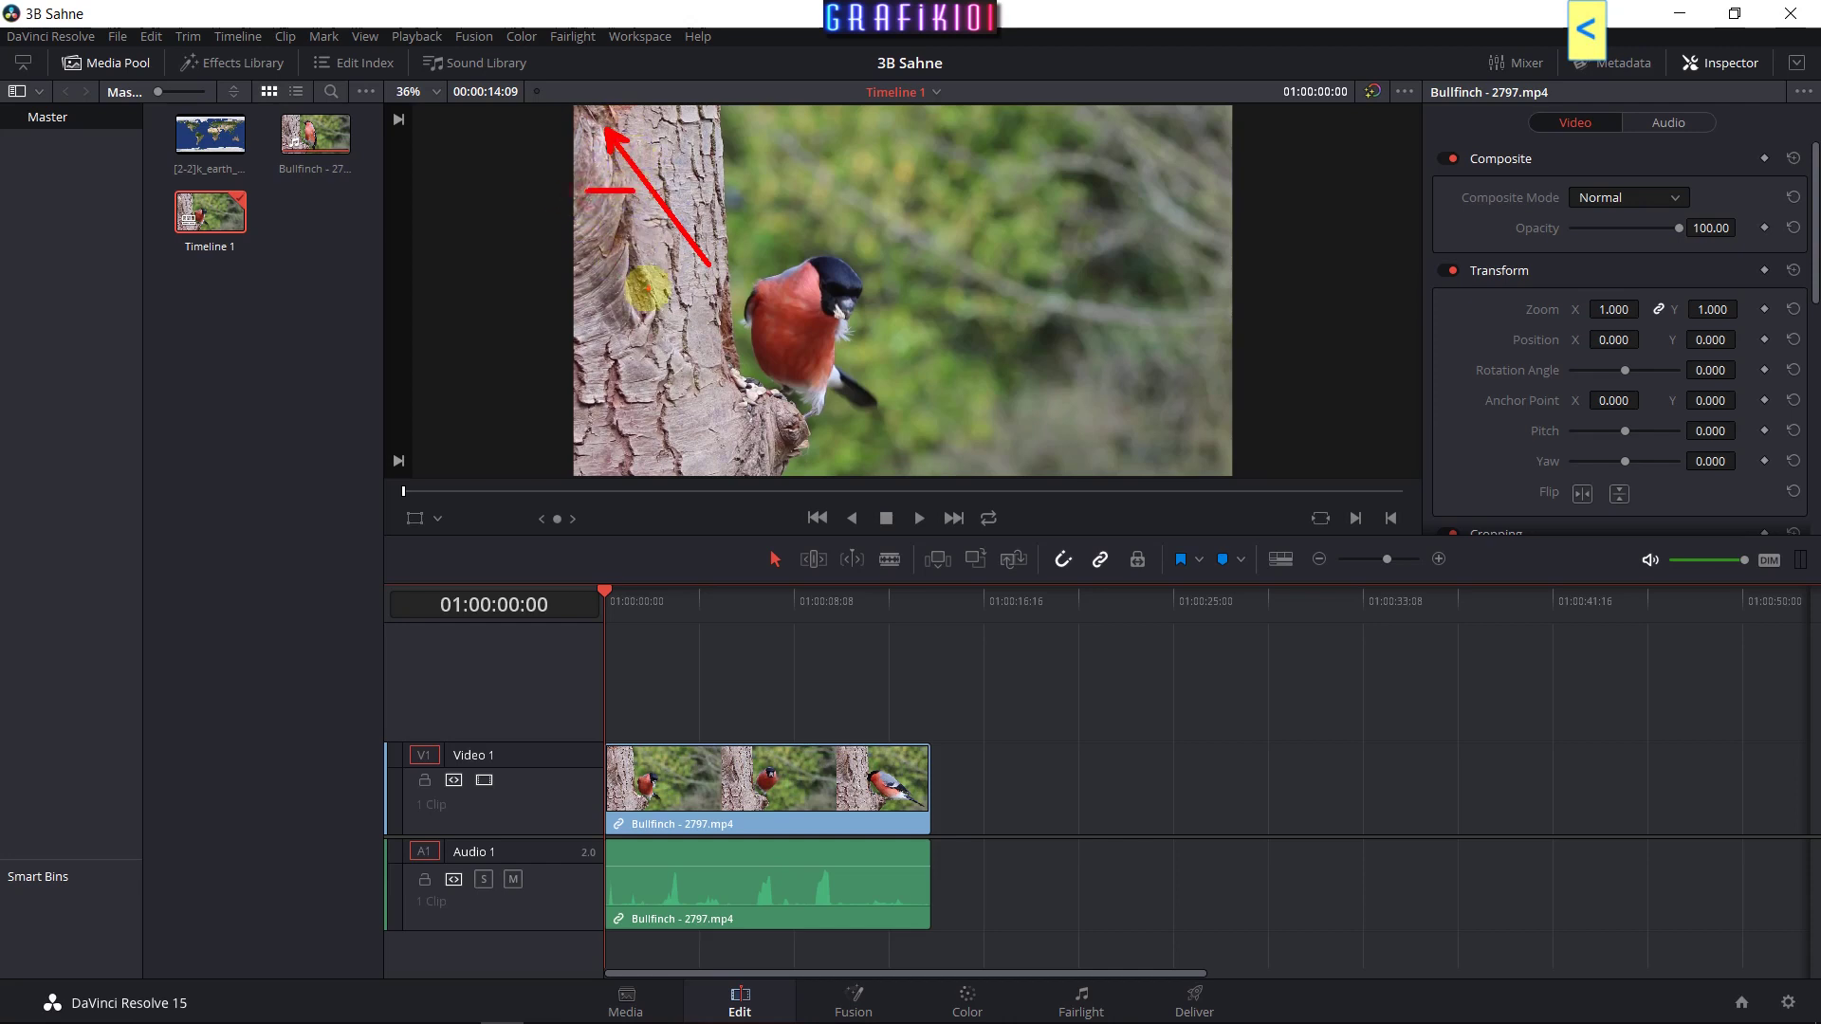
key("Escape")
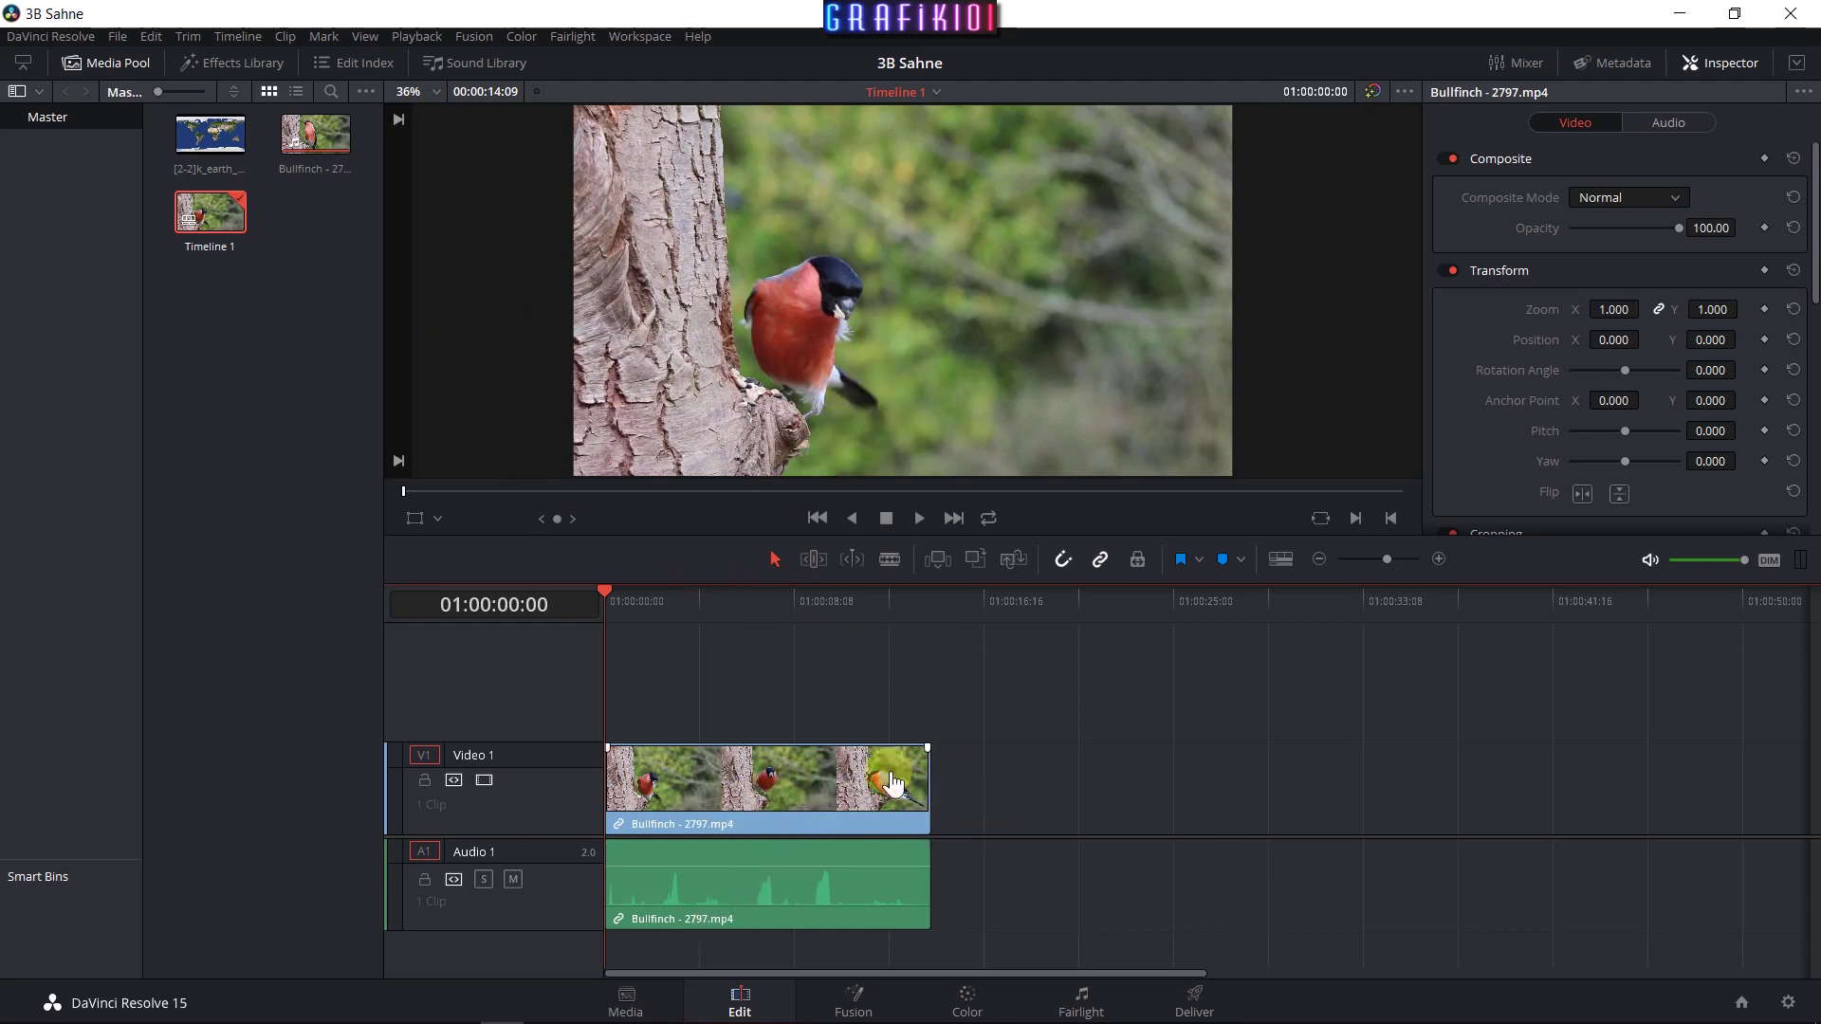
left_click(754, 809)
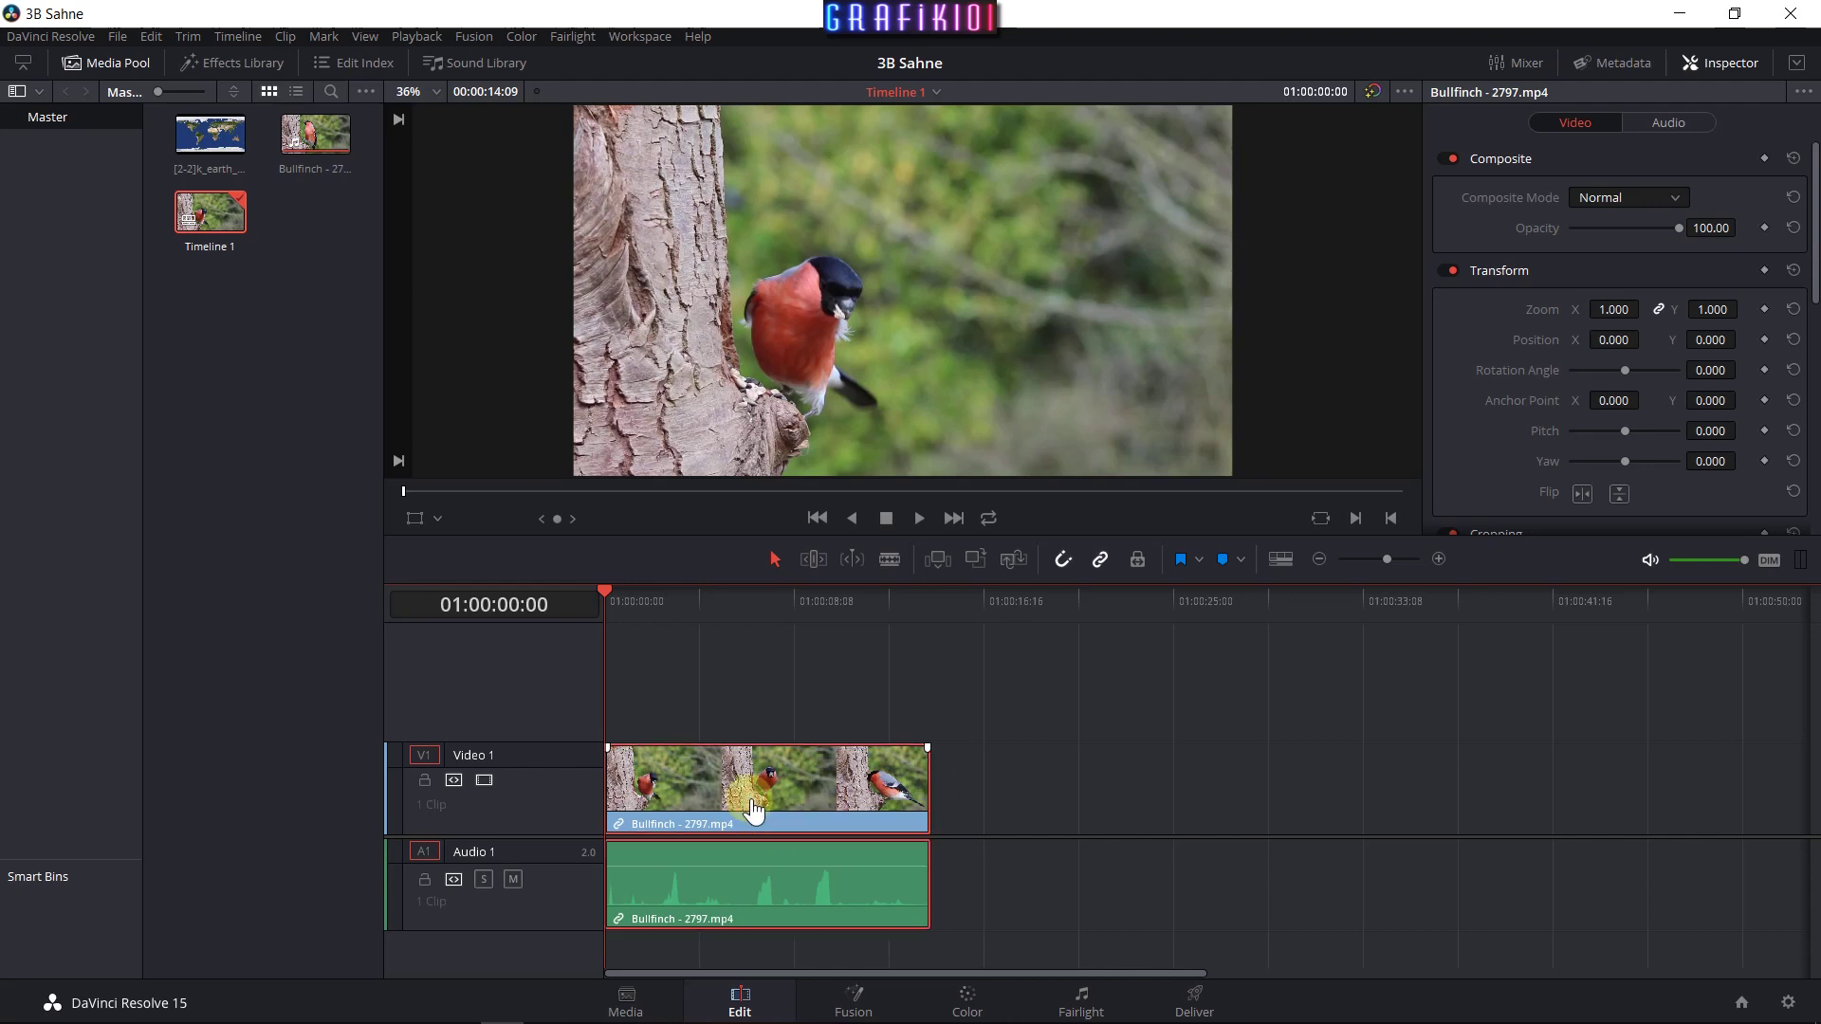
right_click(754, 809)
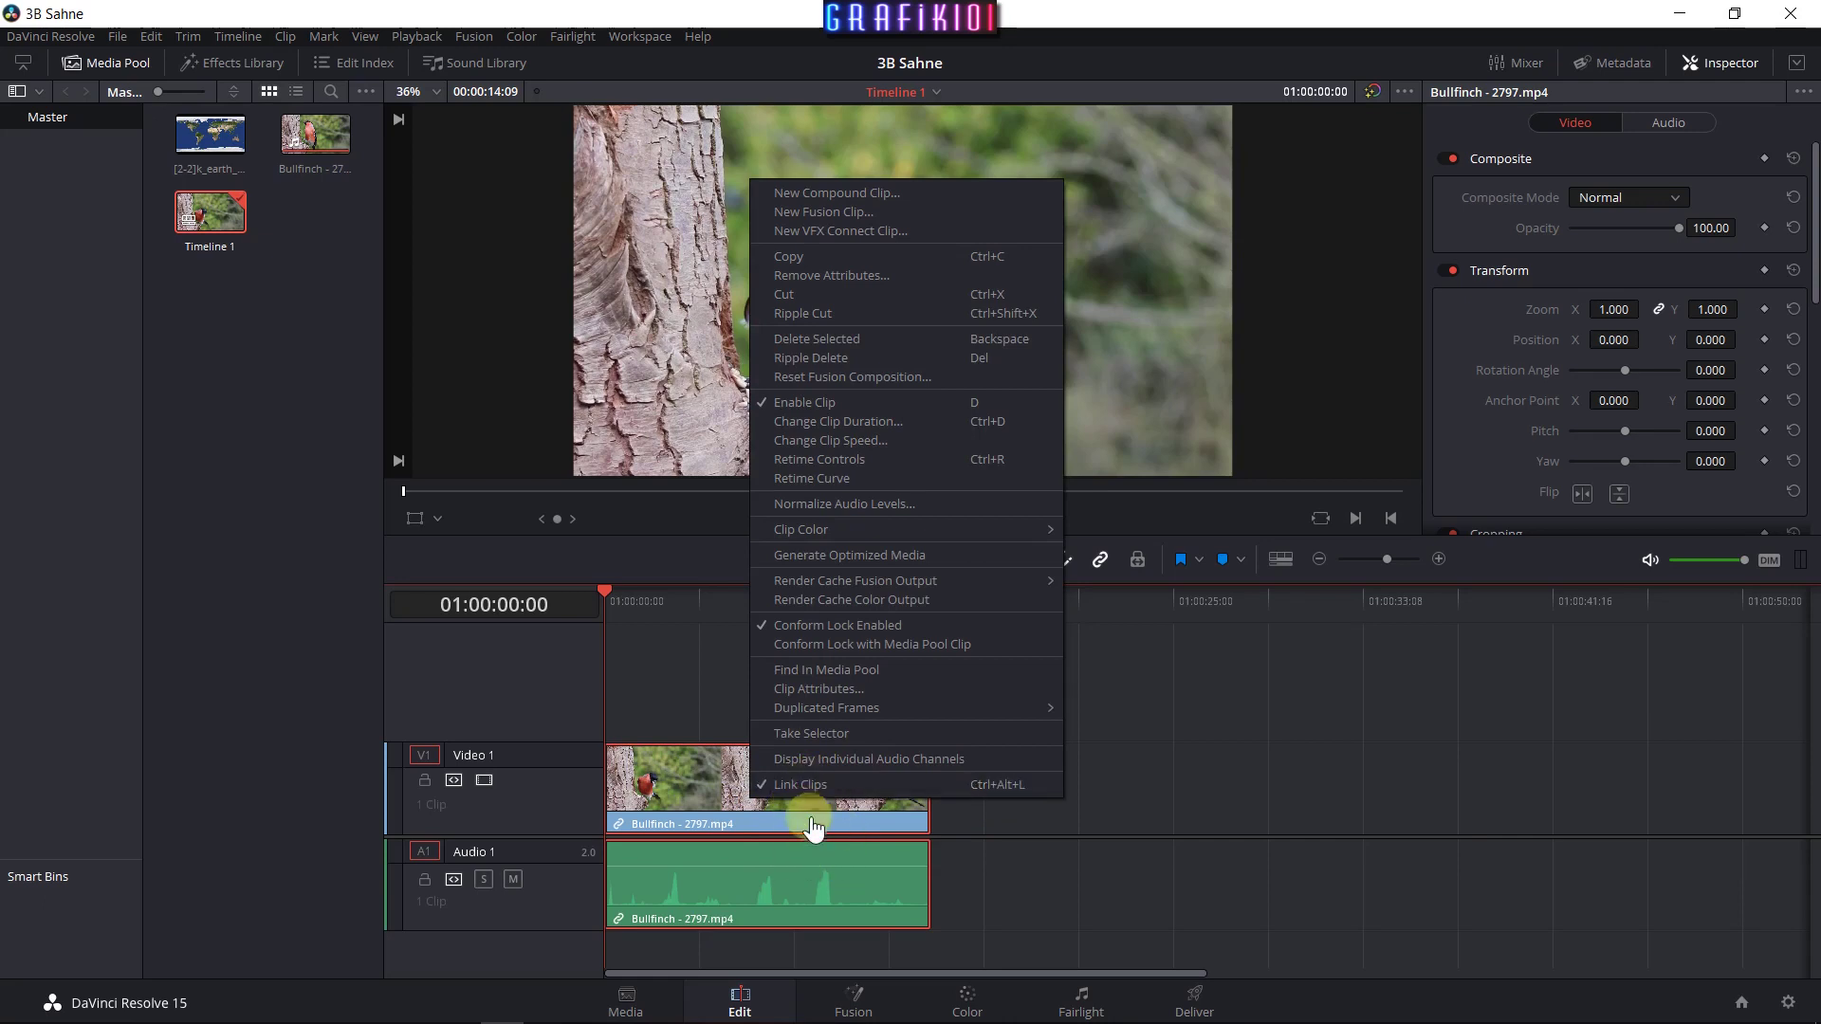
left_click(799, 784)
left_click(759, 920)
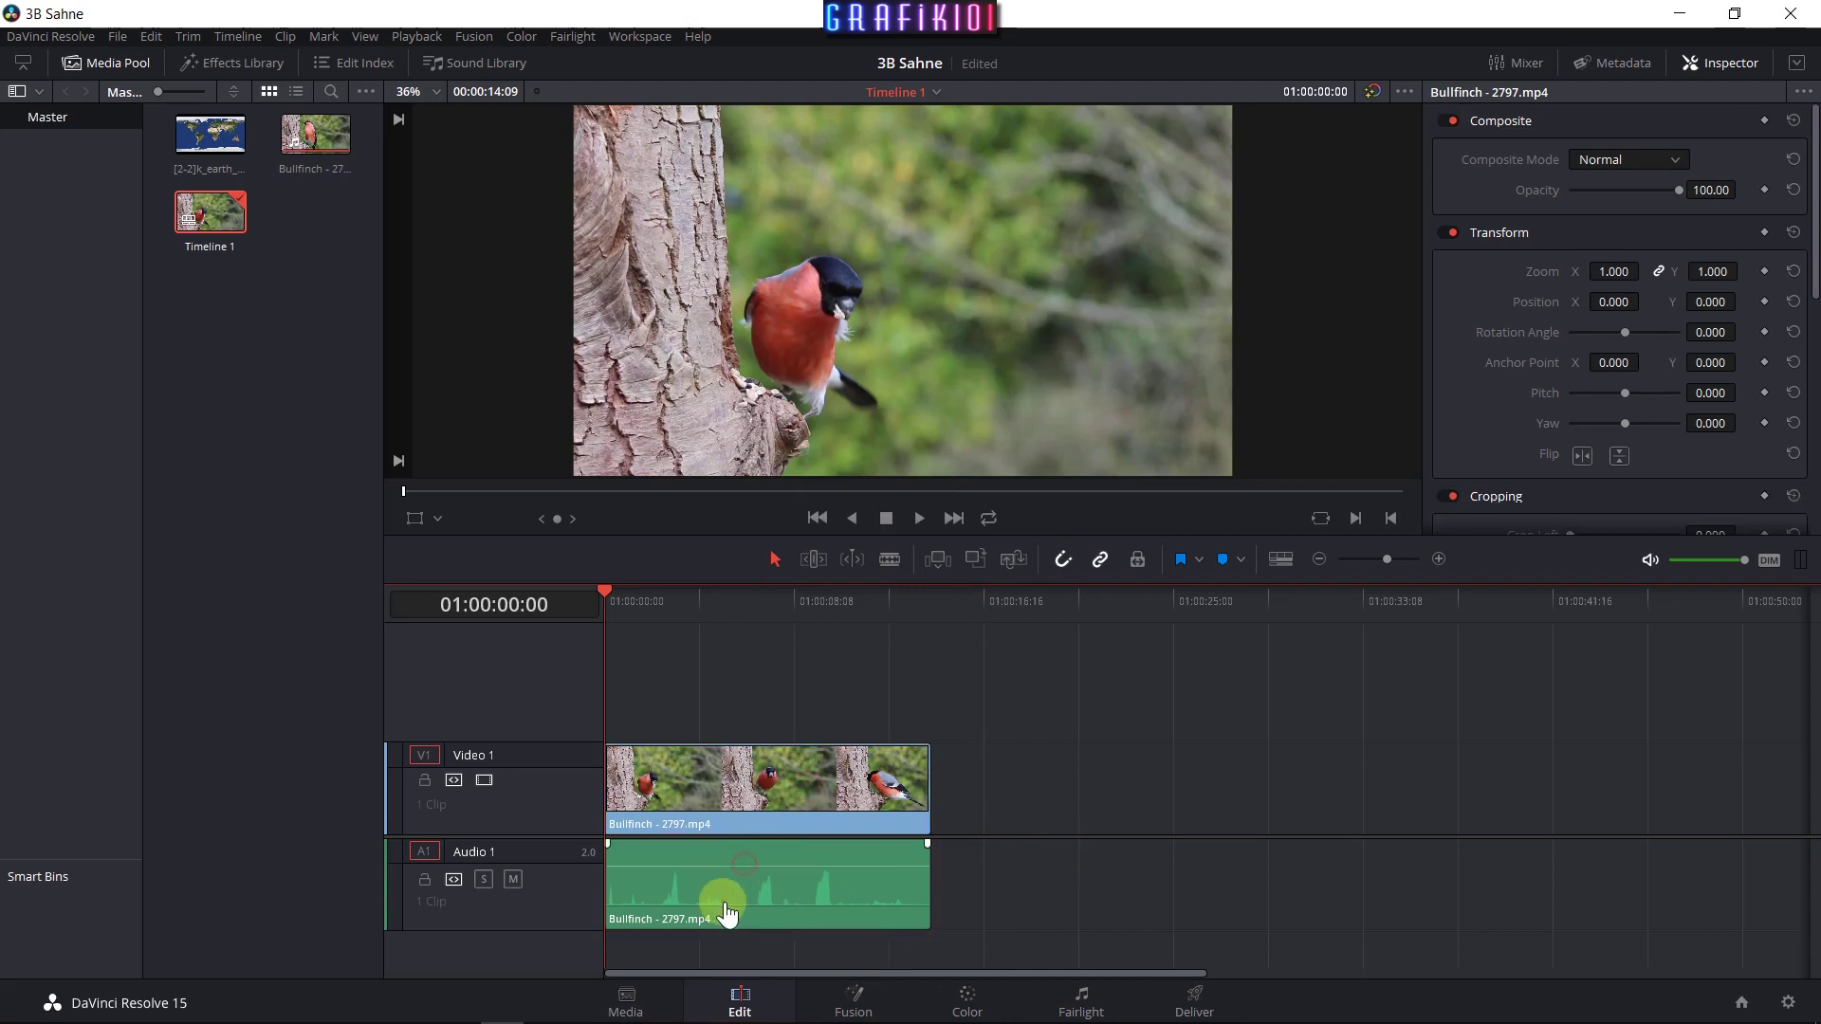
left_click(813, 874)
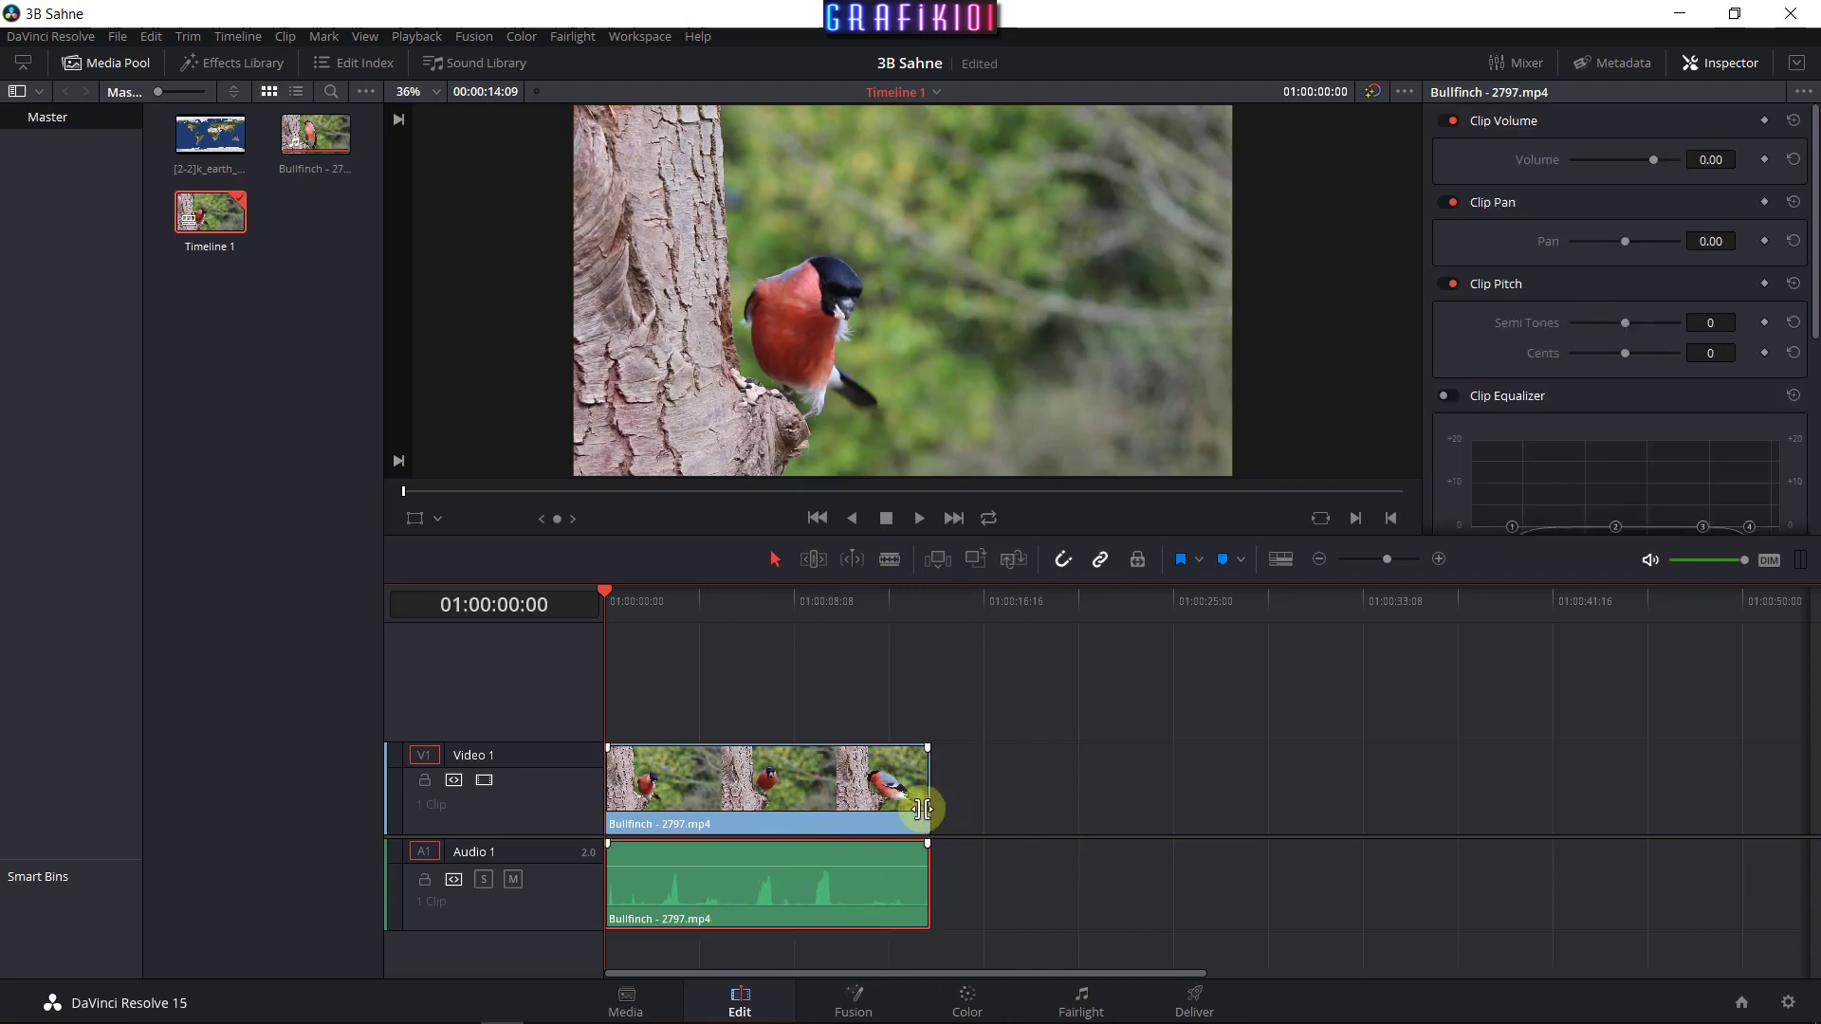
key("BackSpace")
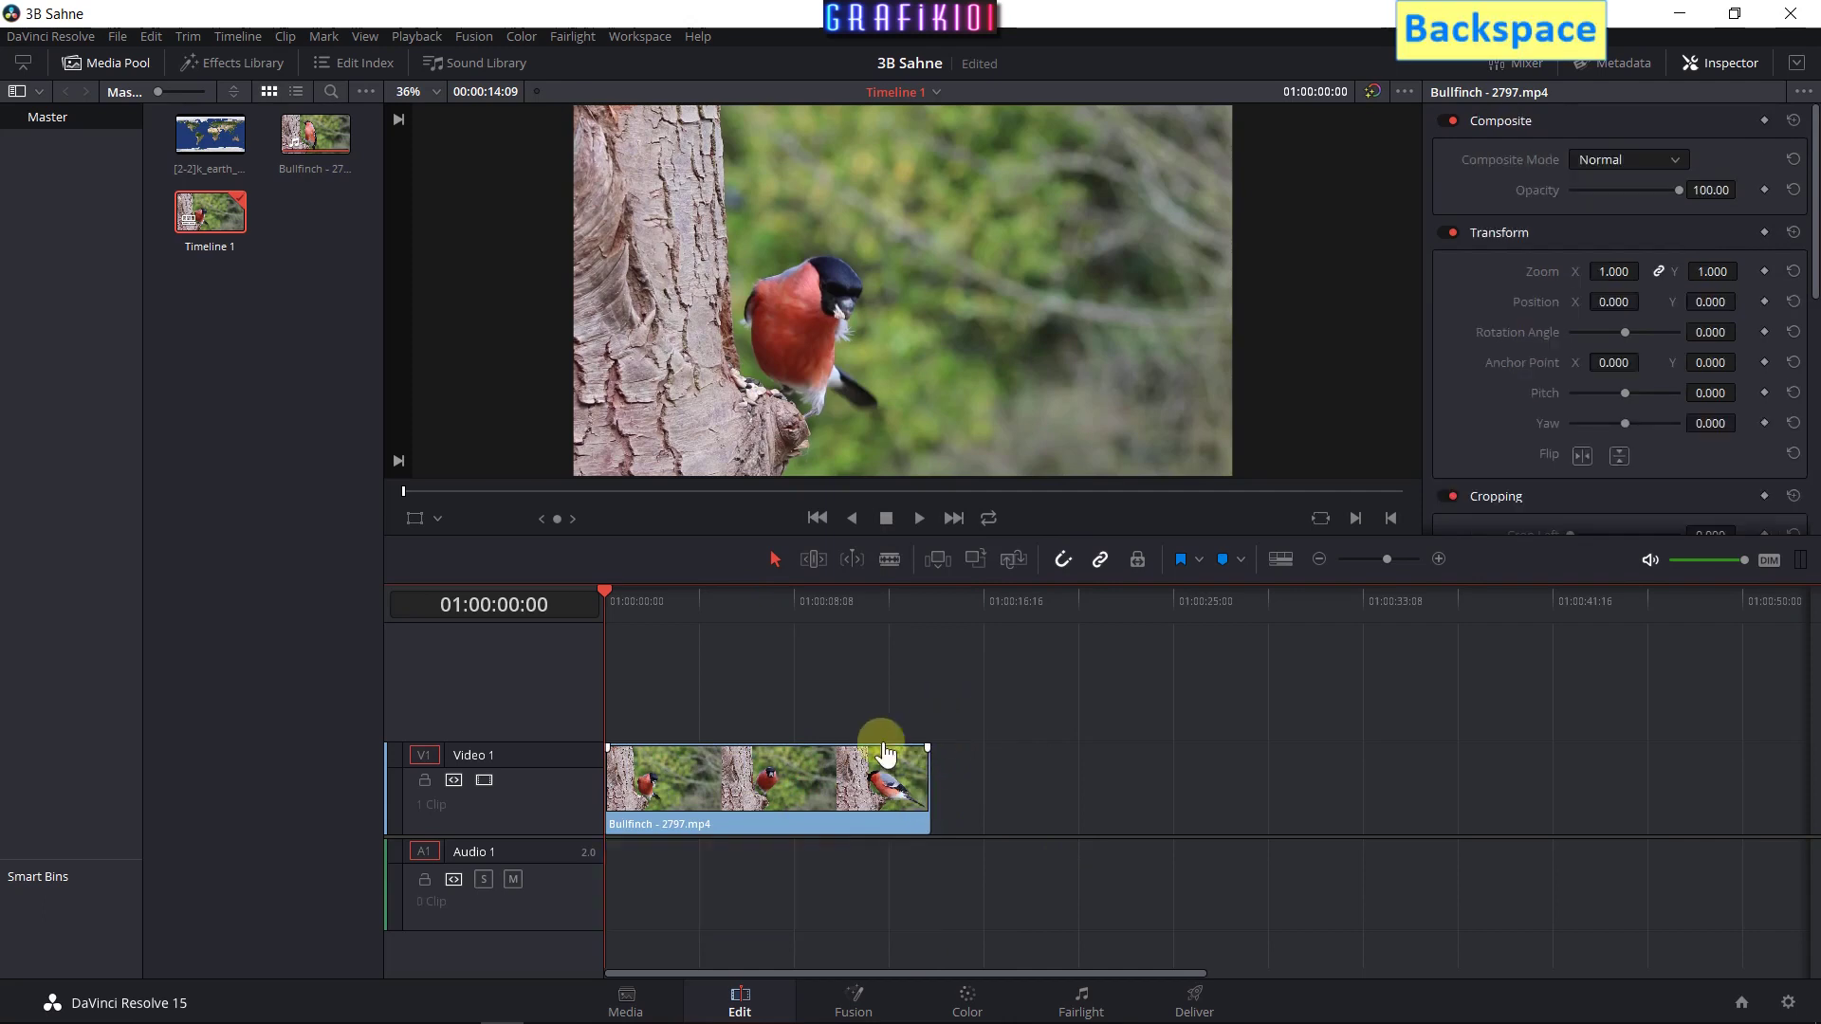
Play back the video-only timeline, return to the start, and switch to the Fusion page.
key("space")
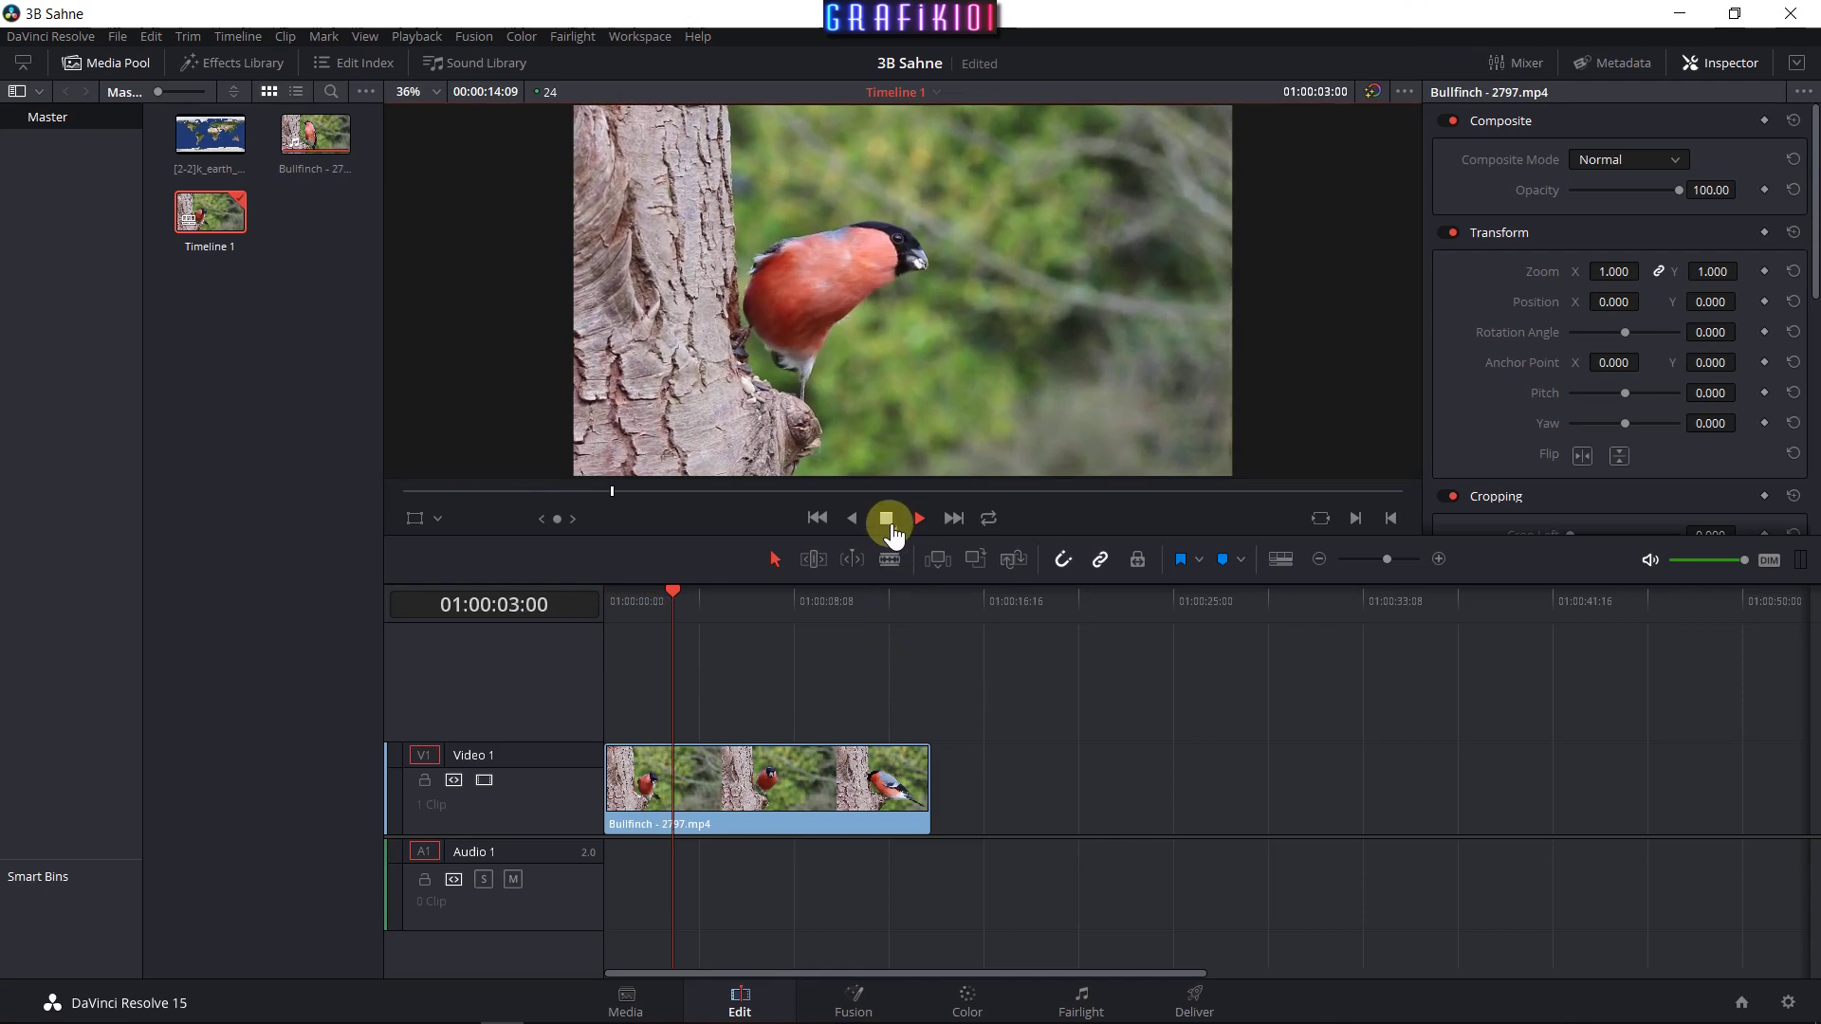
left_click(886, 517)
left_click(817, 517)
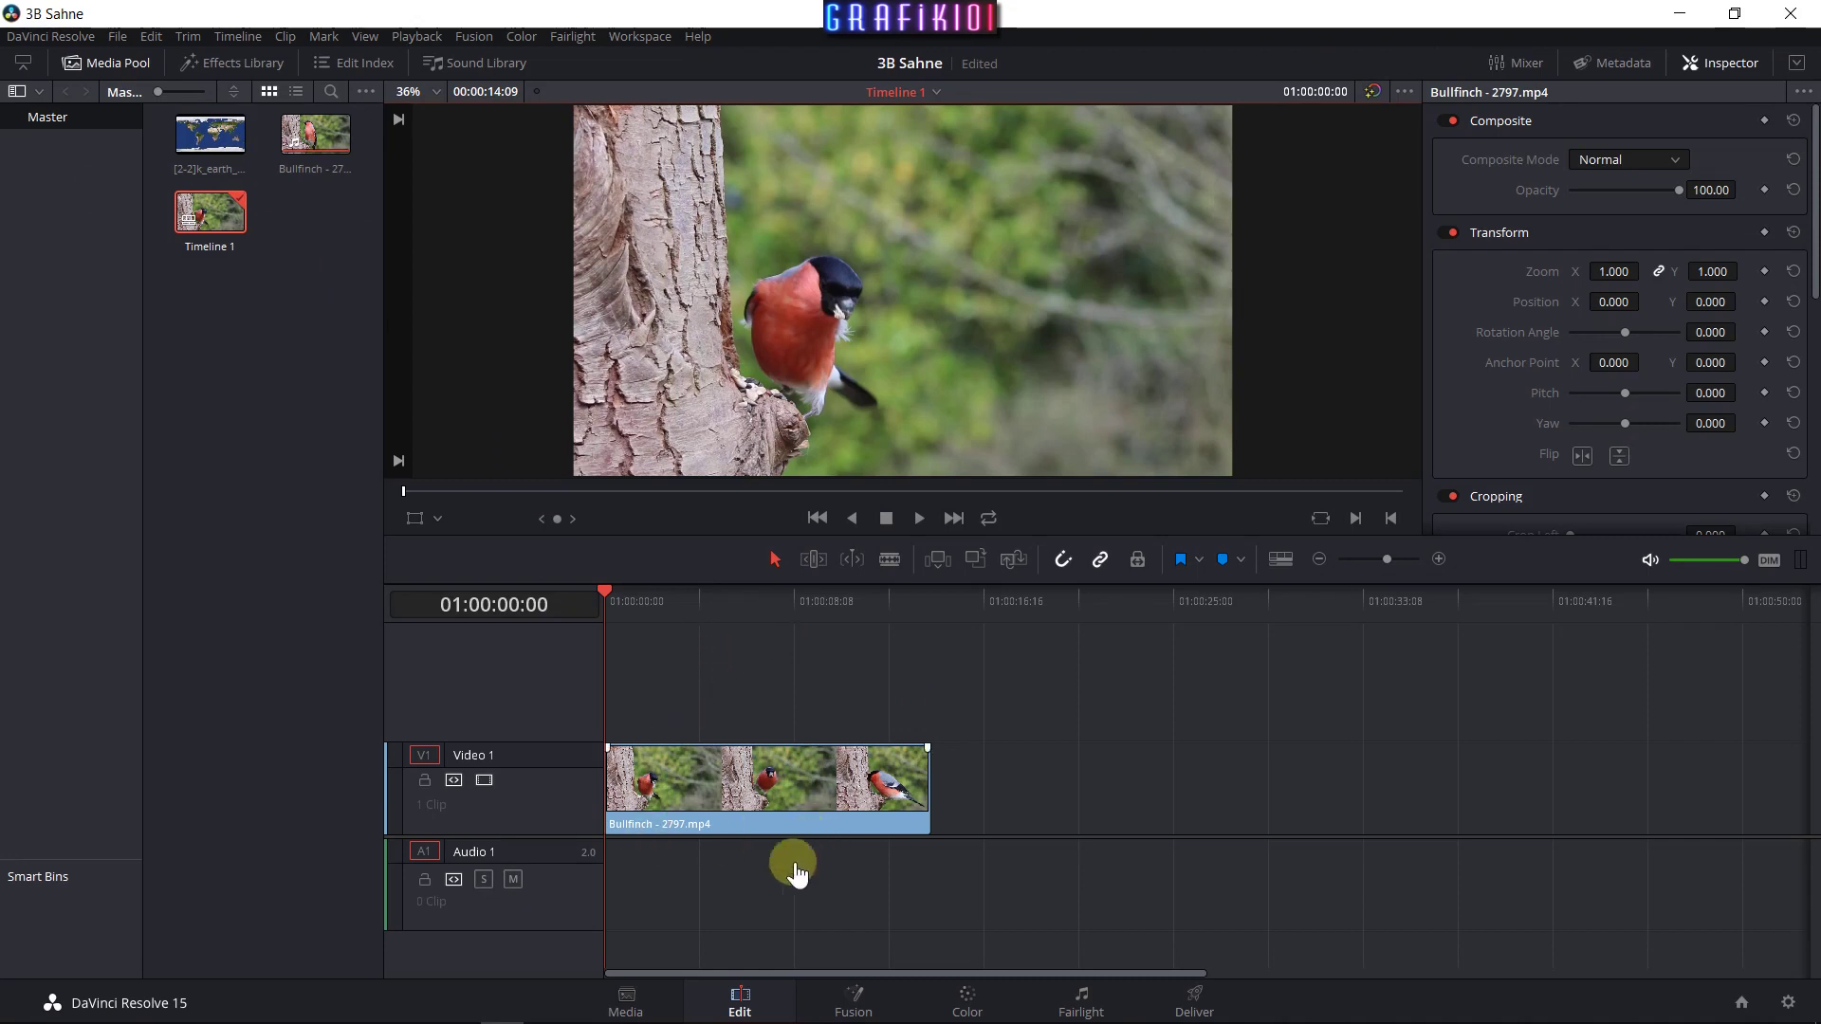
left_click(853, 998)
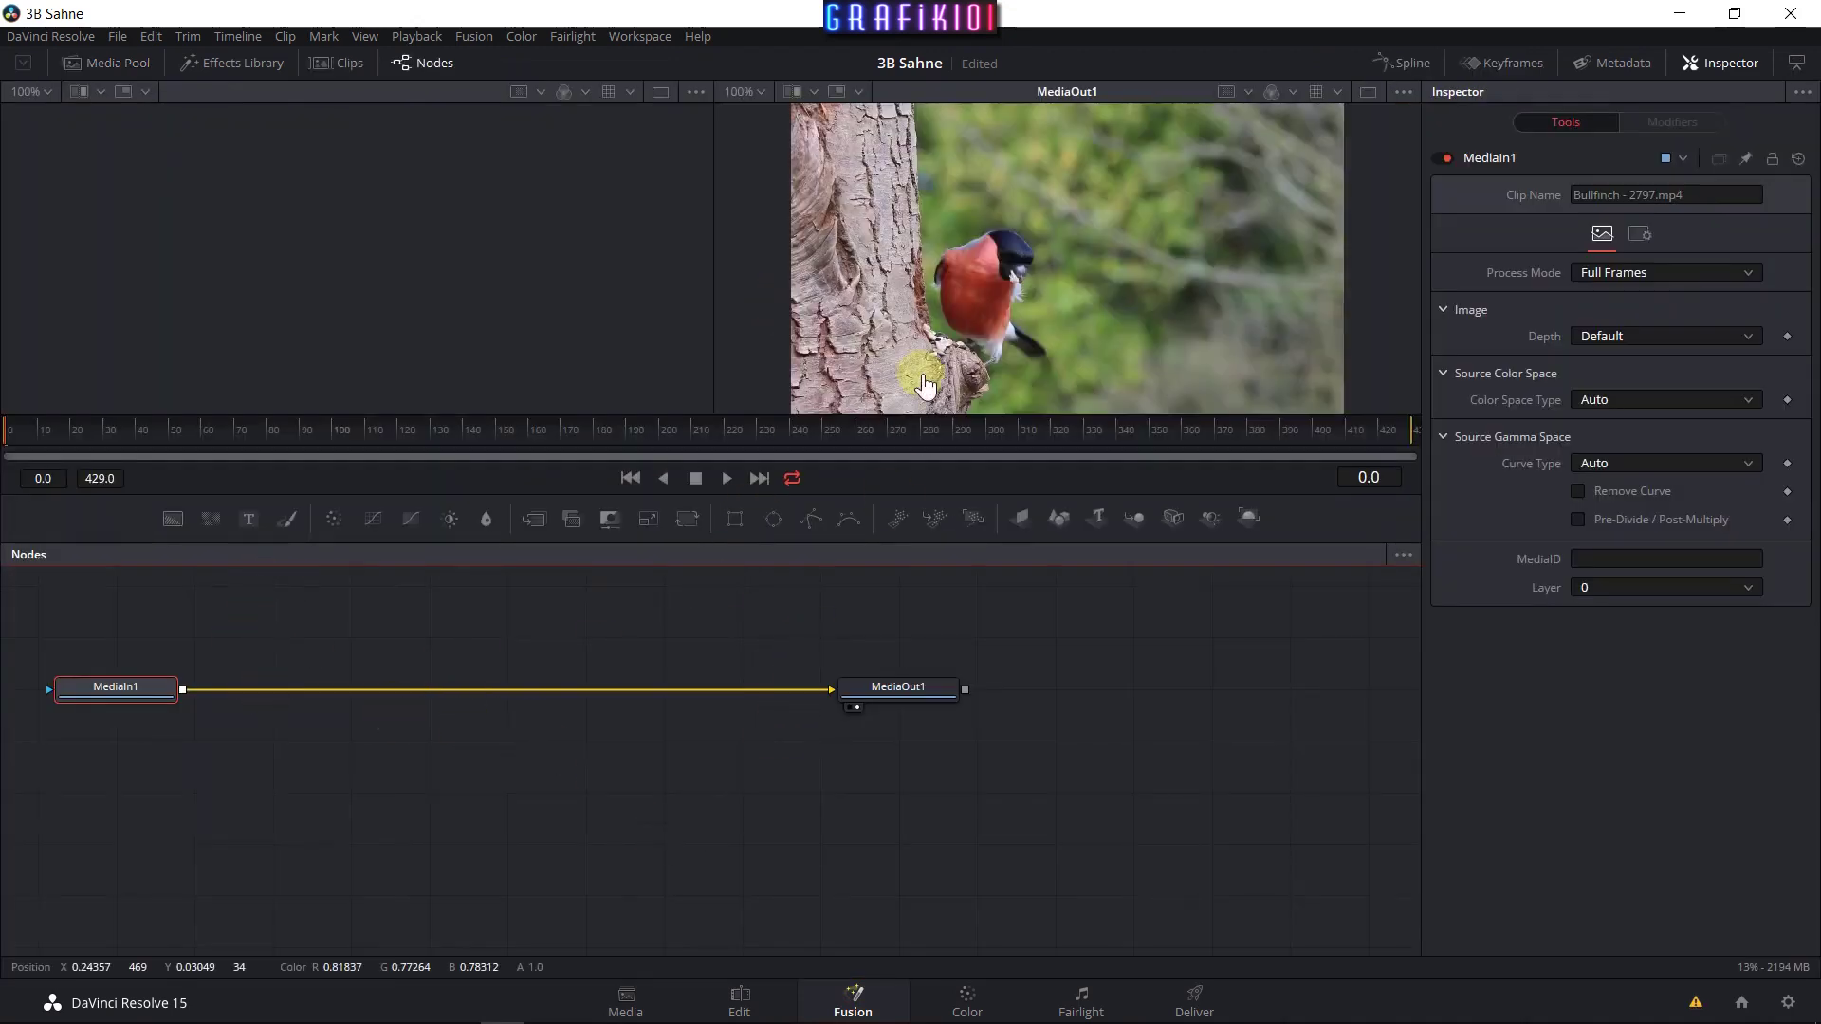
Back on the Edit page, make the bullfinch clip a New Fusion Clip and open Fusion Clip 1.
left_click(740, 995)
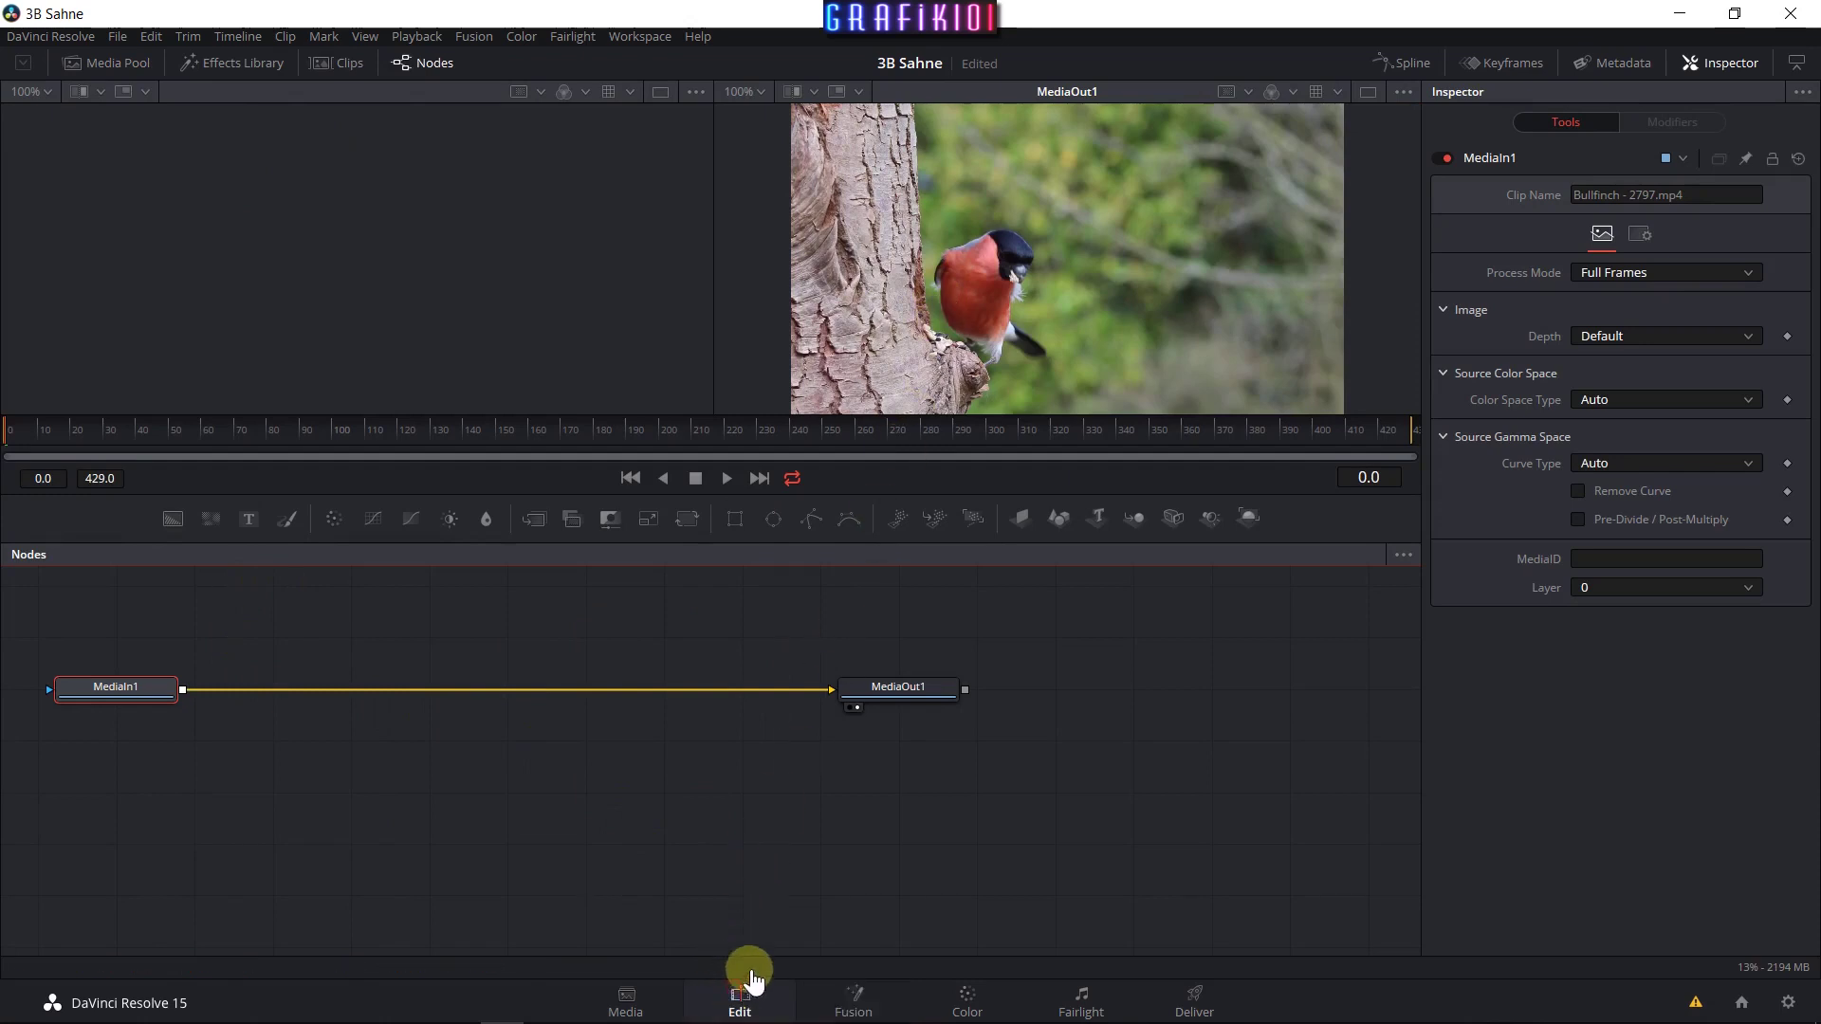
left_click(745, 813)
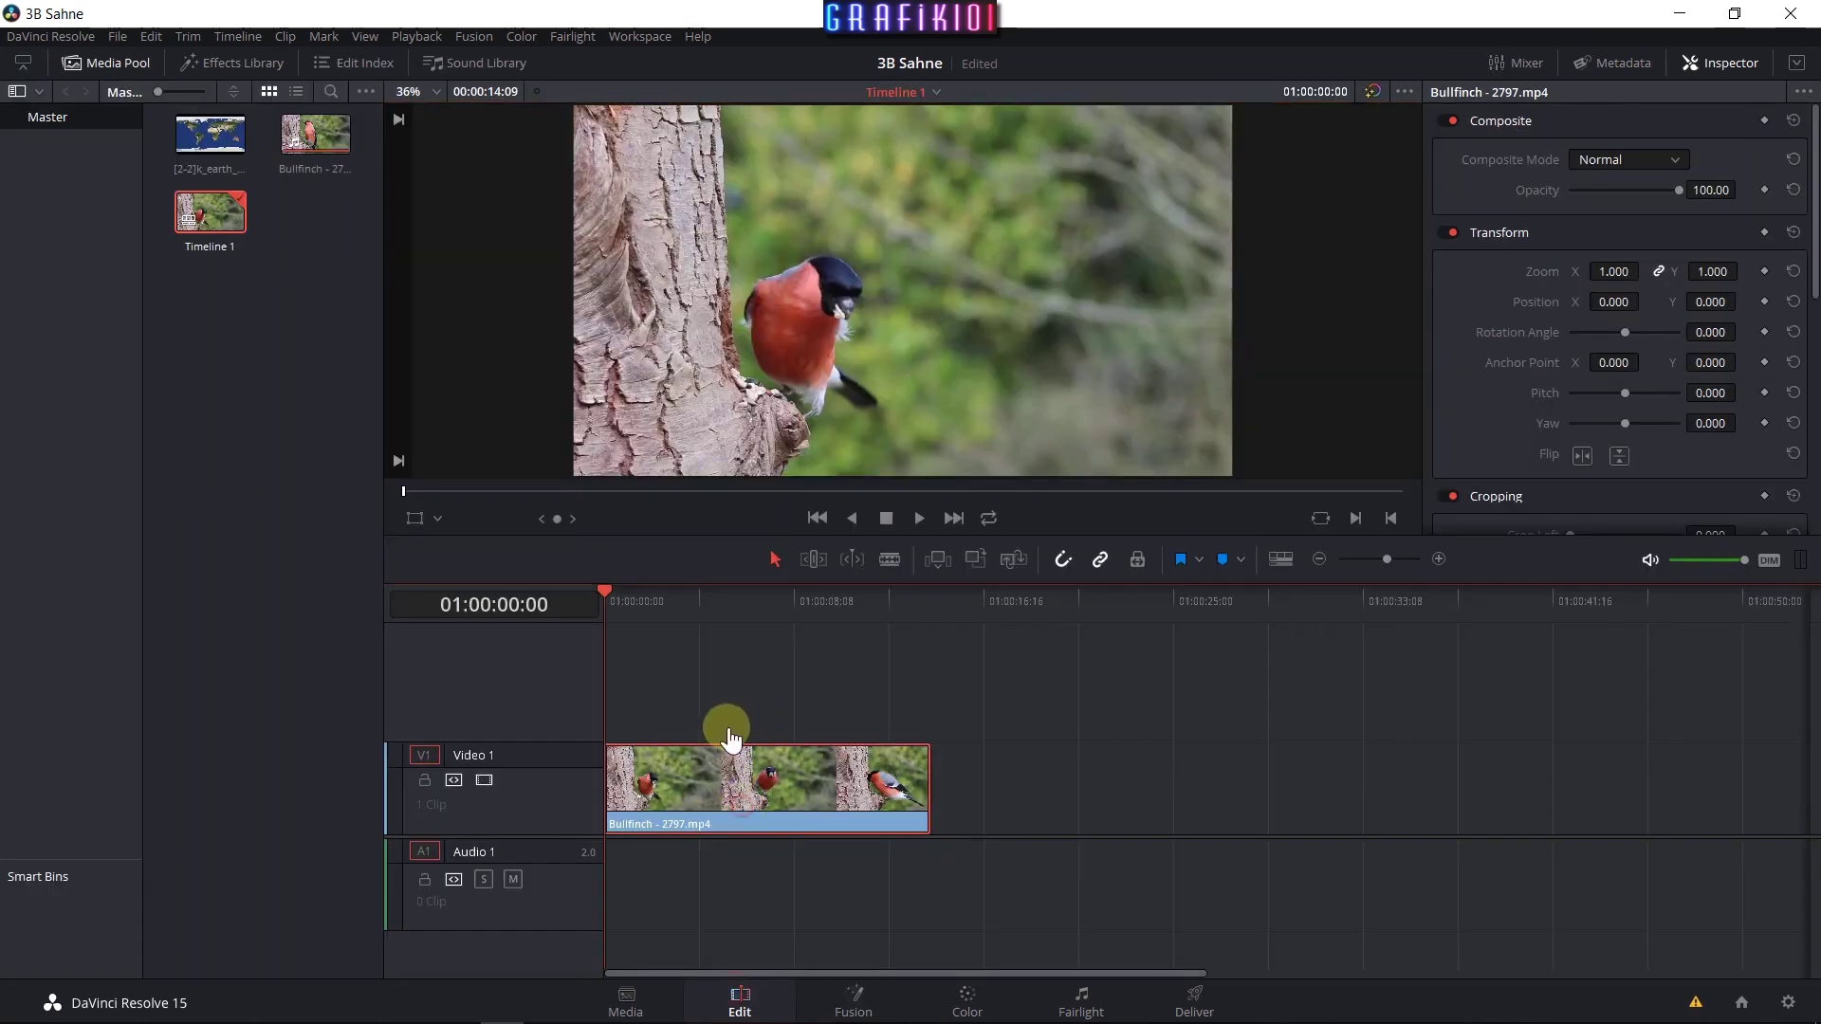
left_click(766, 789)
right_click(766, 789)
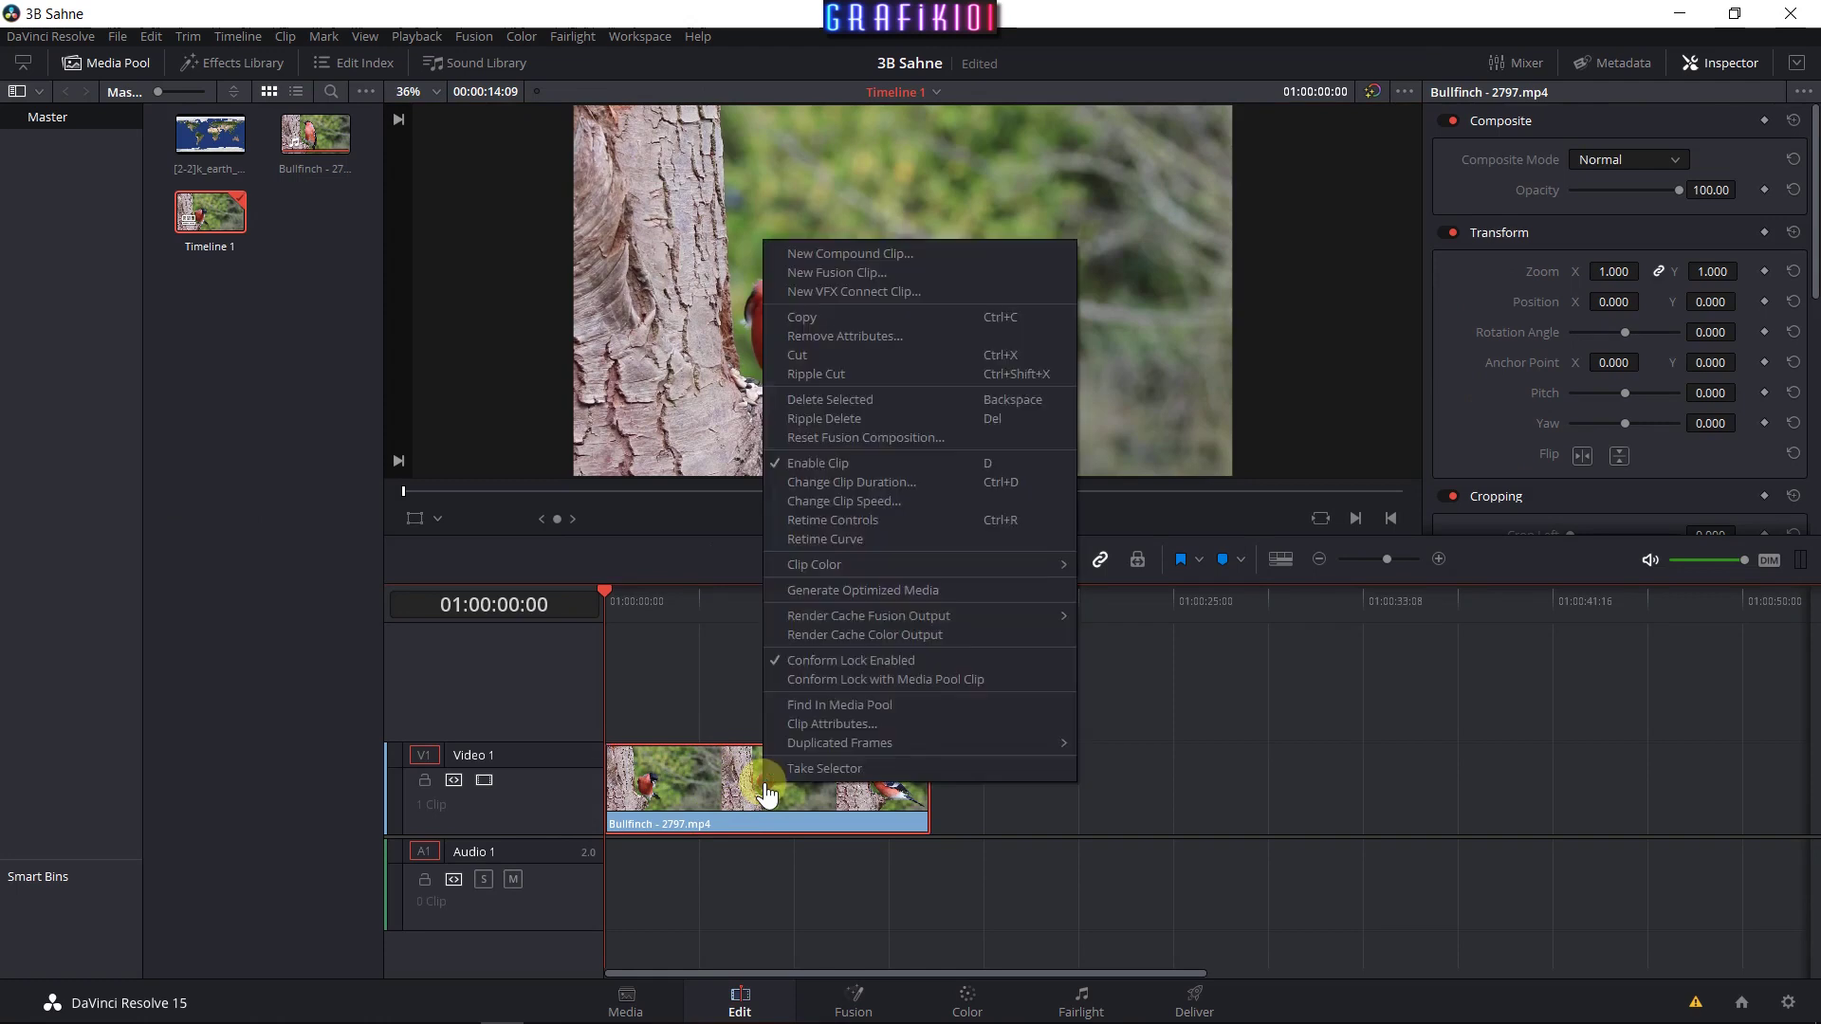
left_click(840, 275)
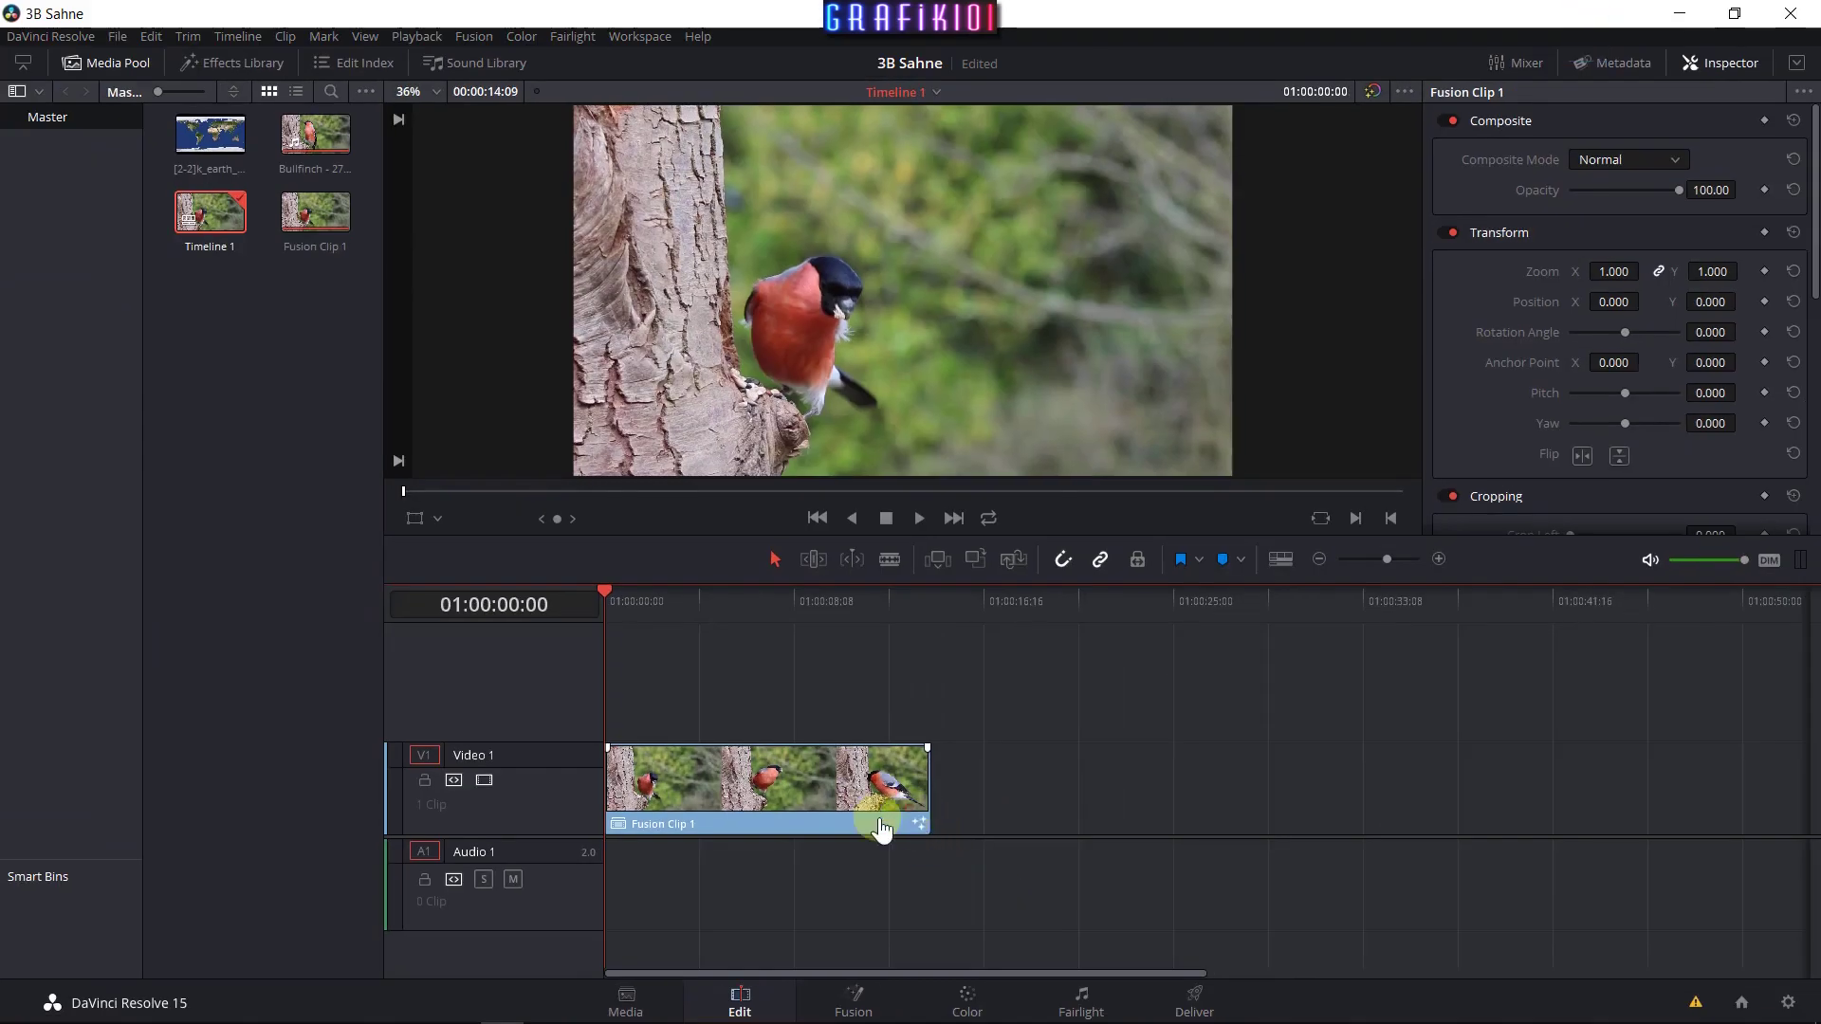
left_click(863, 821)
left_click(918, 825)
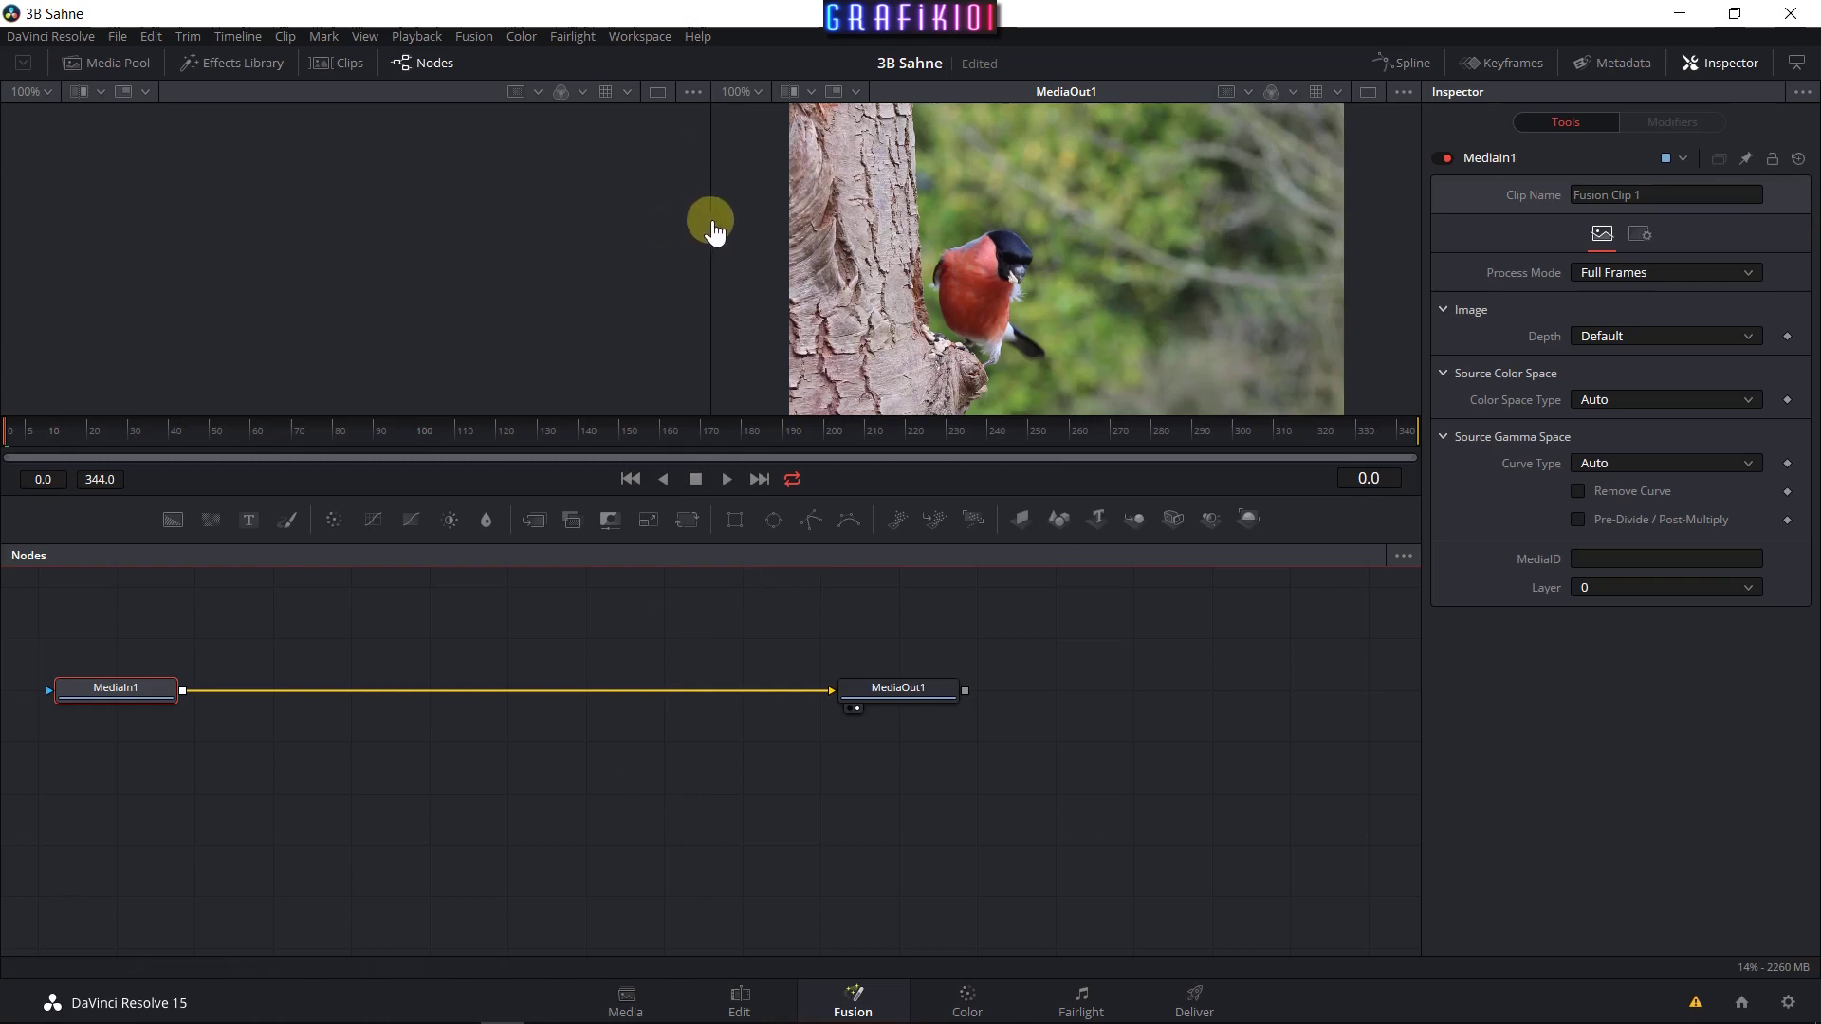
left_click_drag(714, 231, 649, 243)
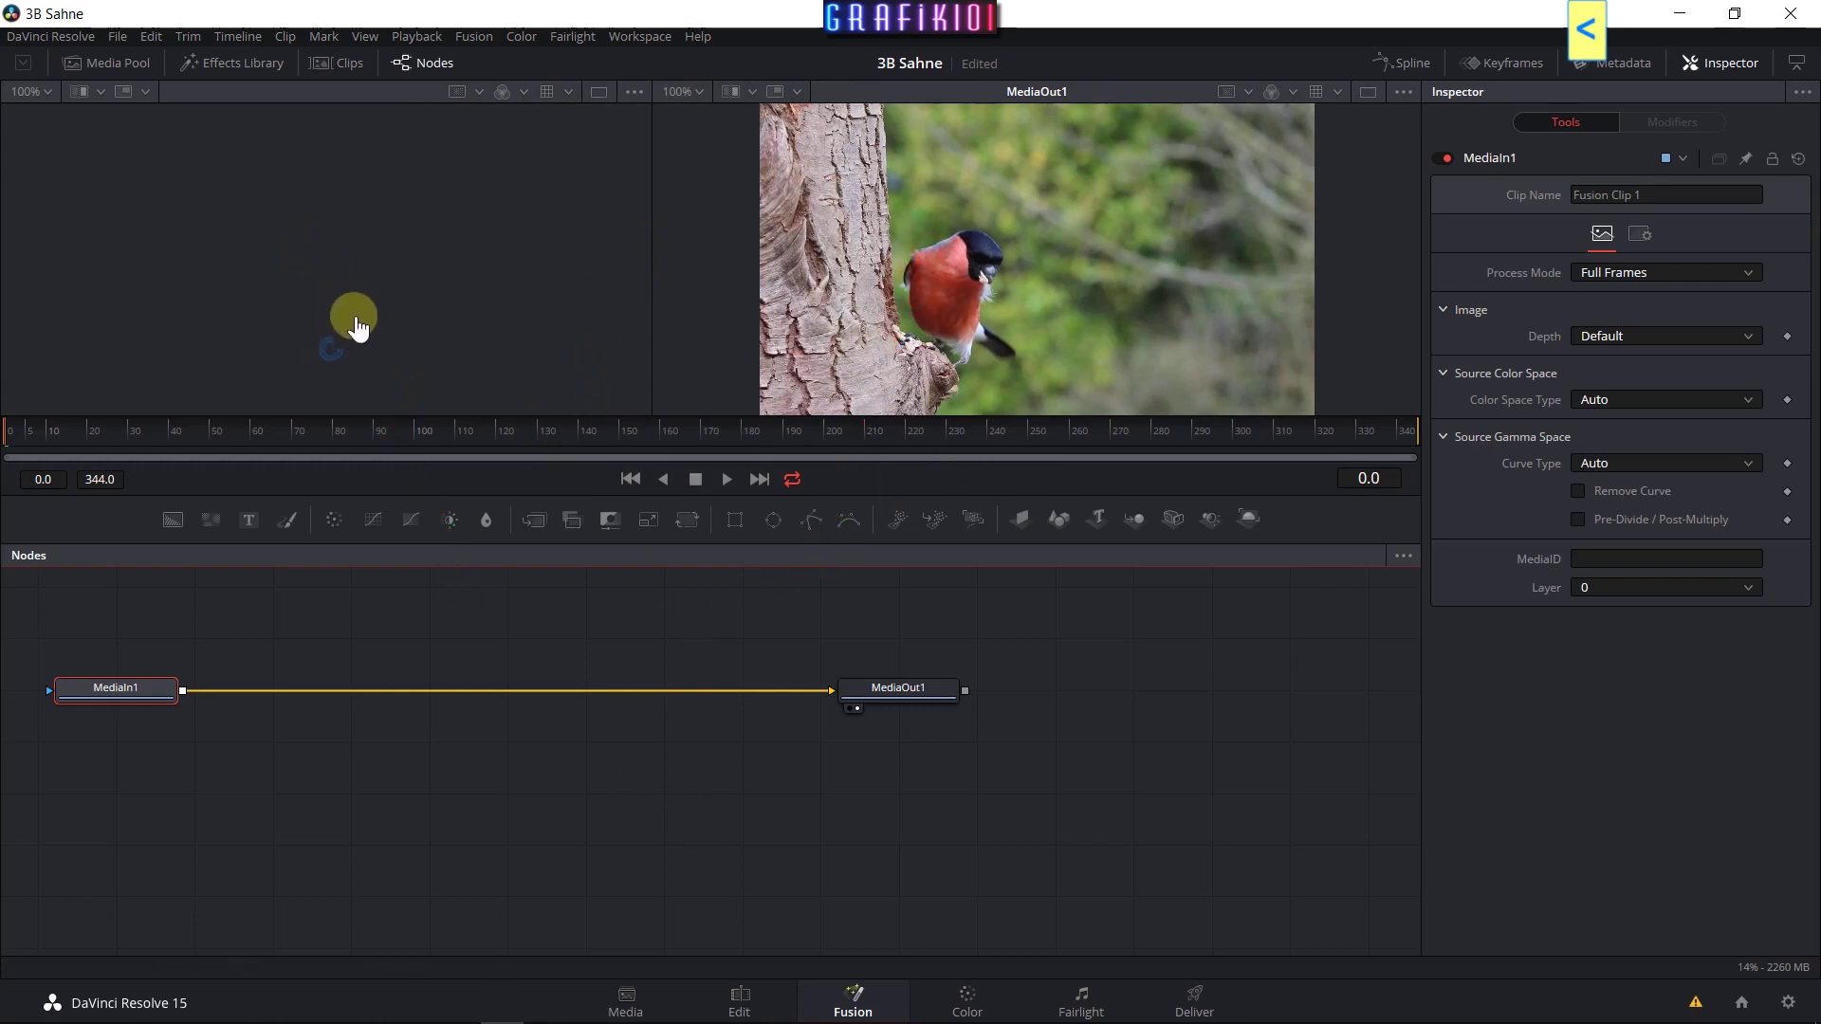
left_click(1368, 91)
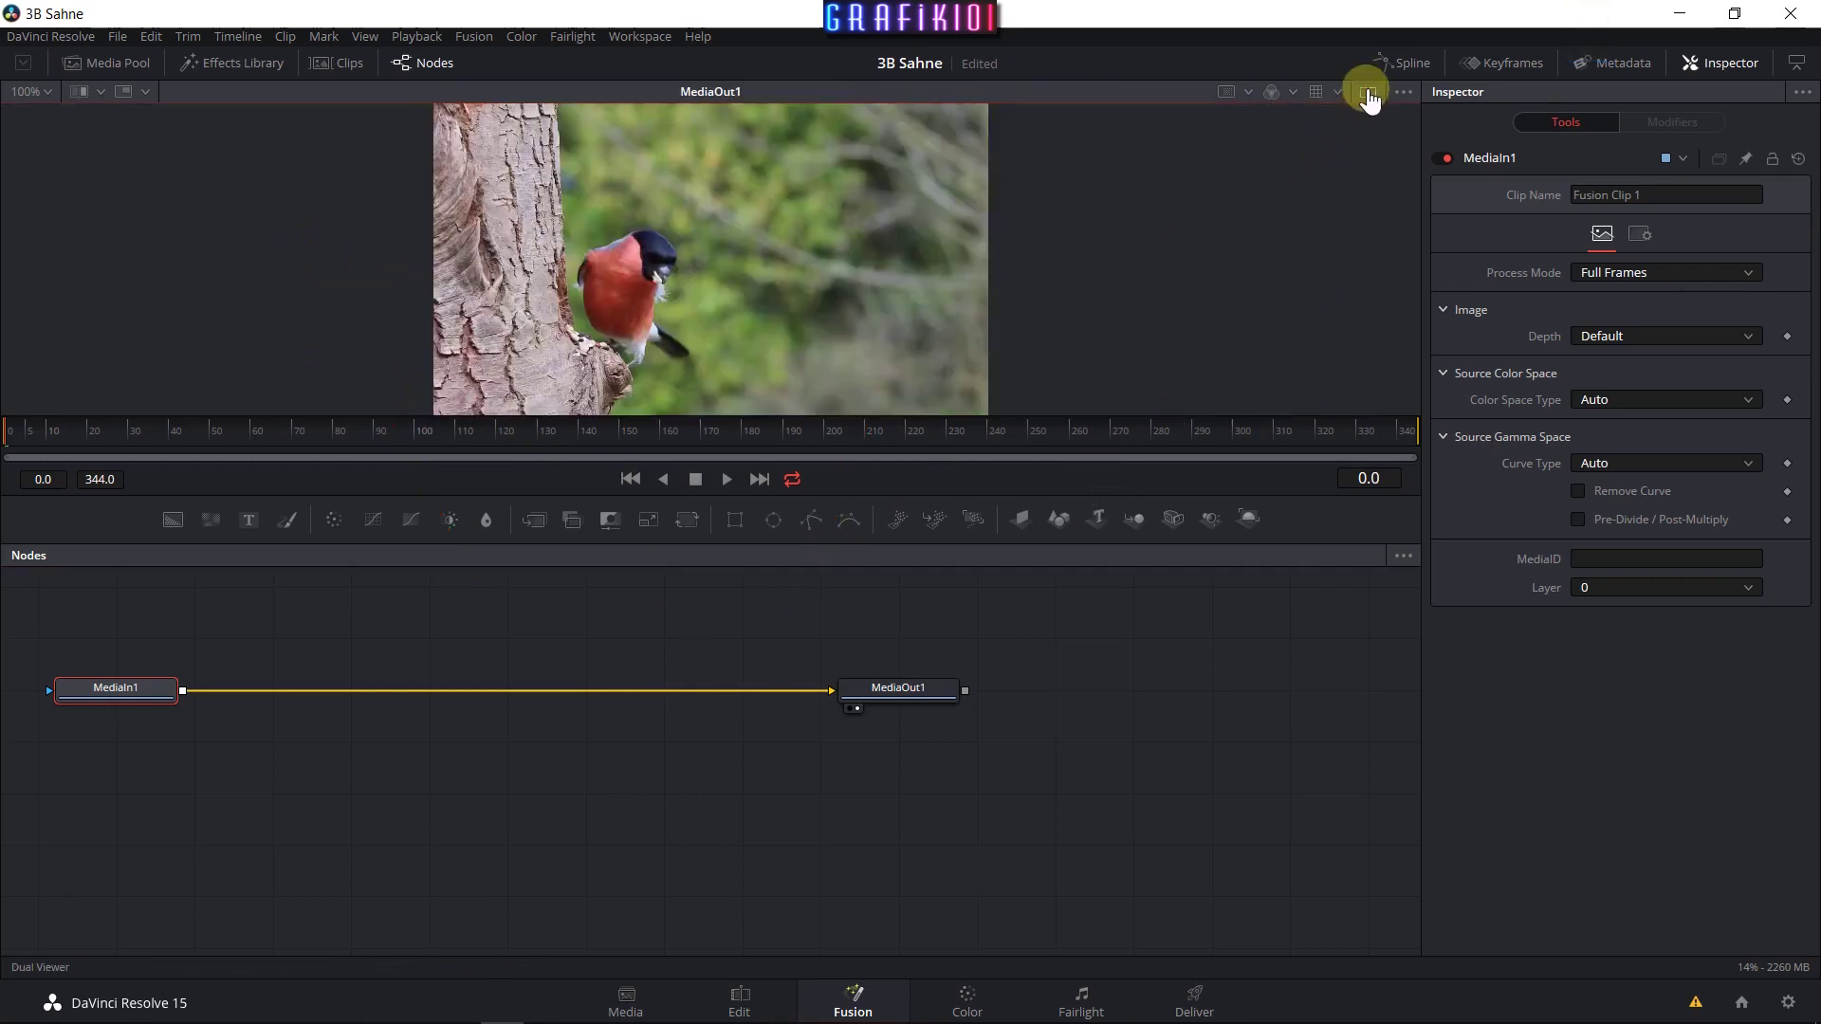
left_click(1367, 92)
left_click(1368, 92)
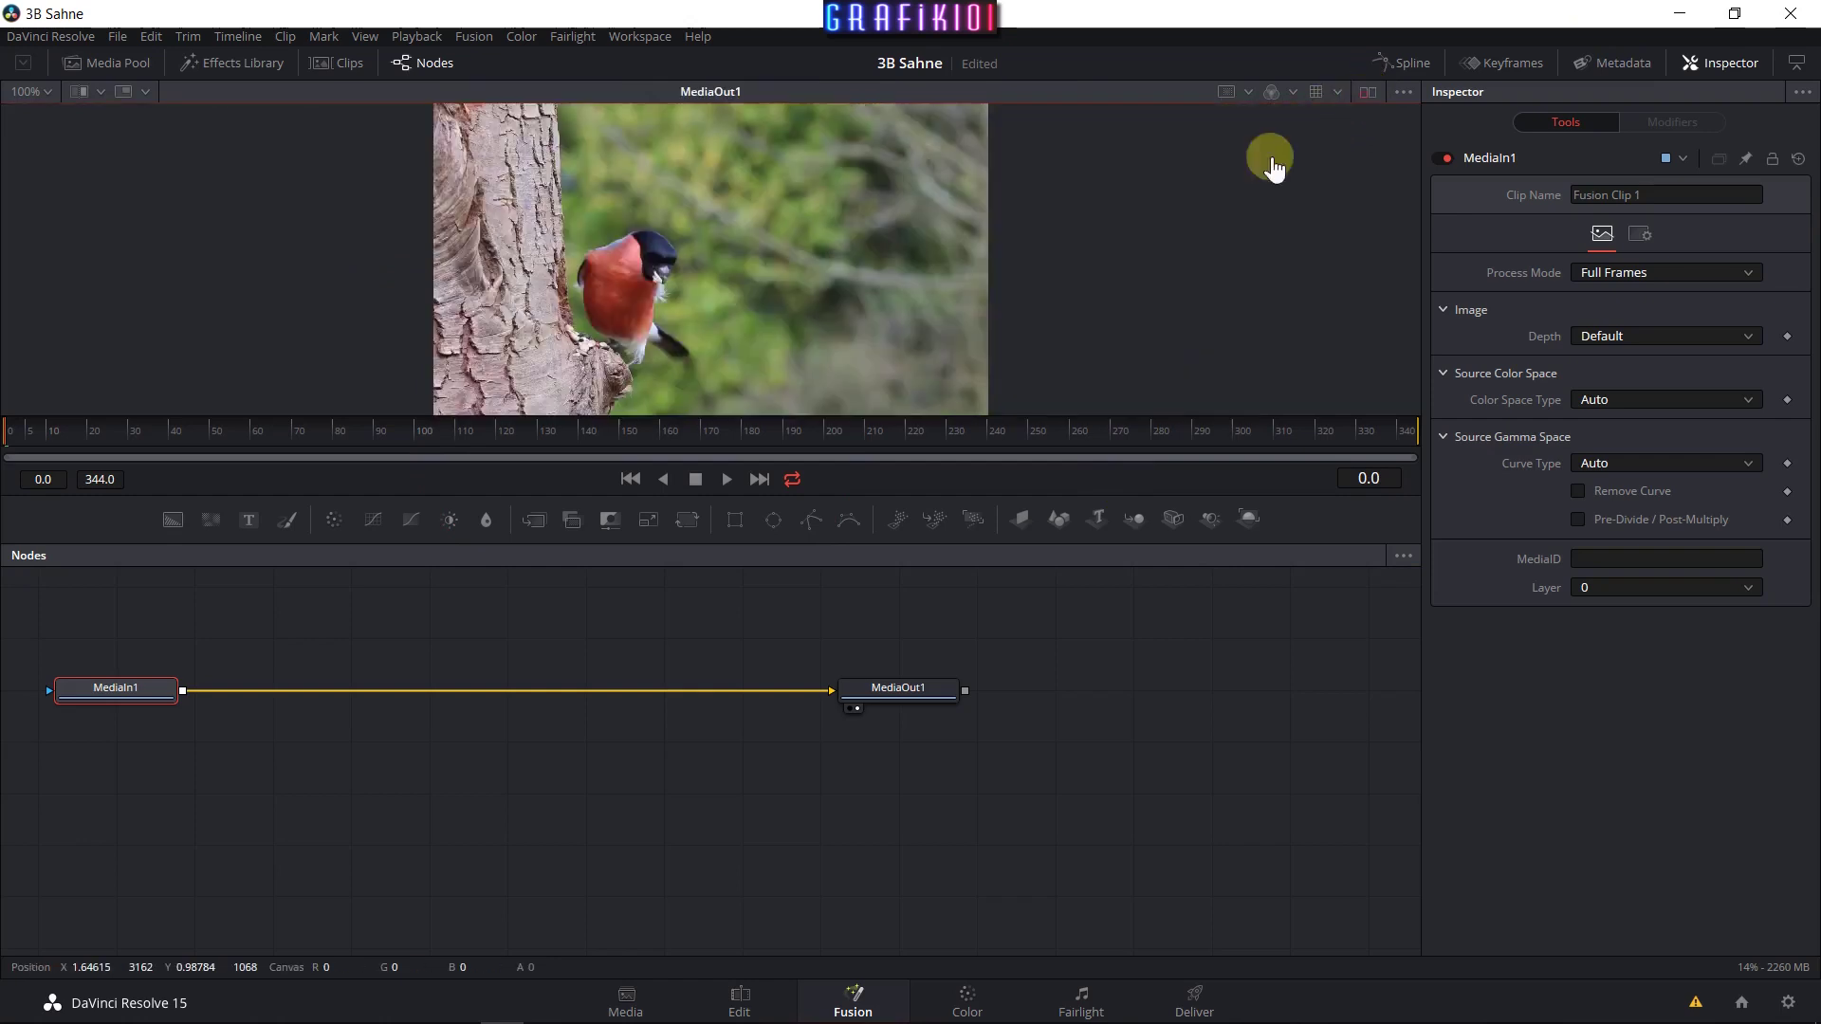
left_click(1368, 92)
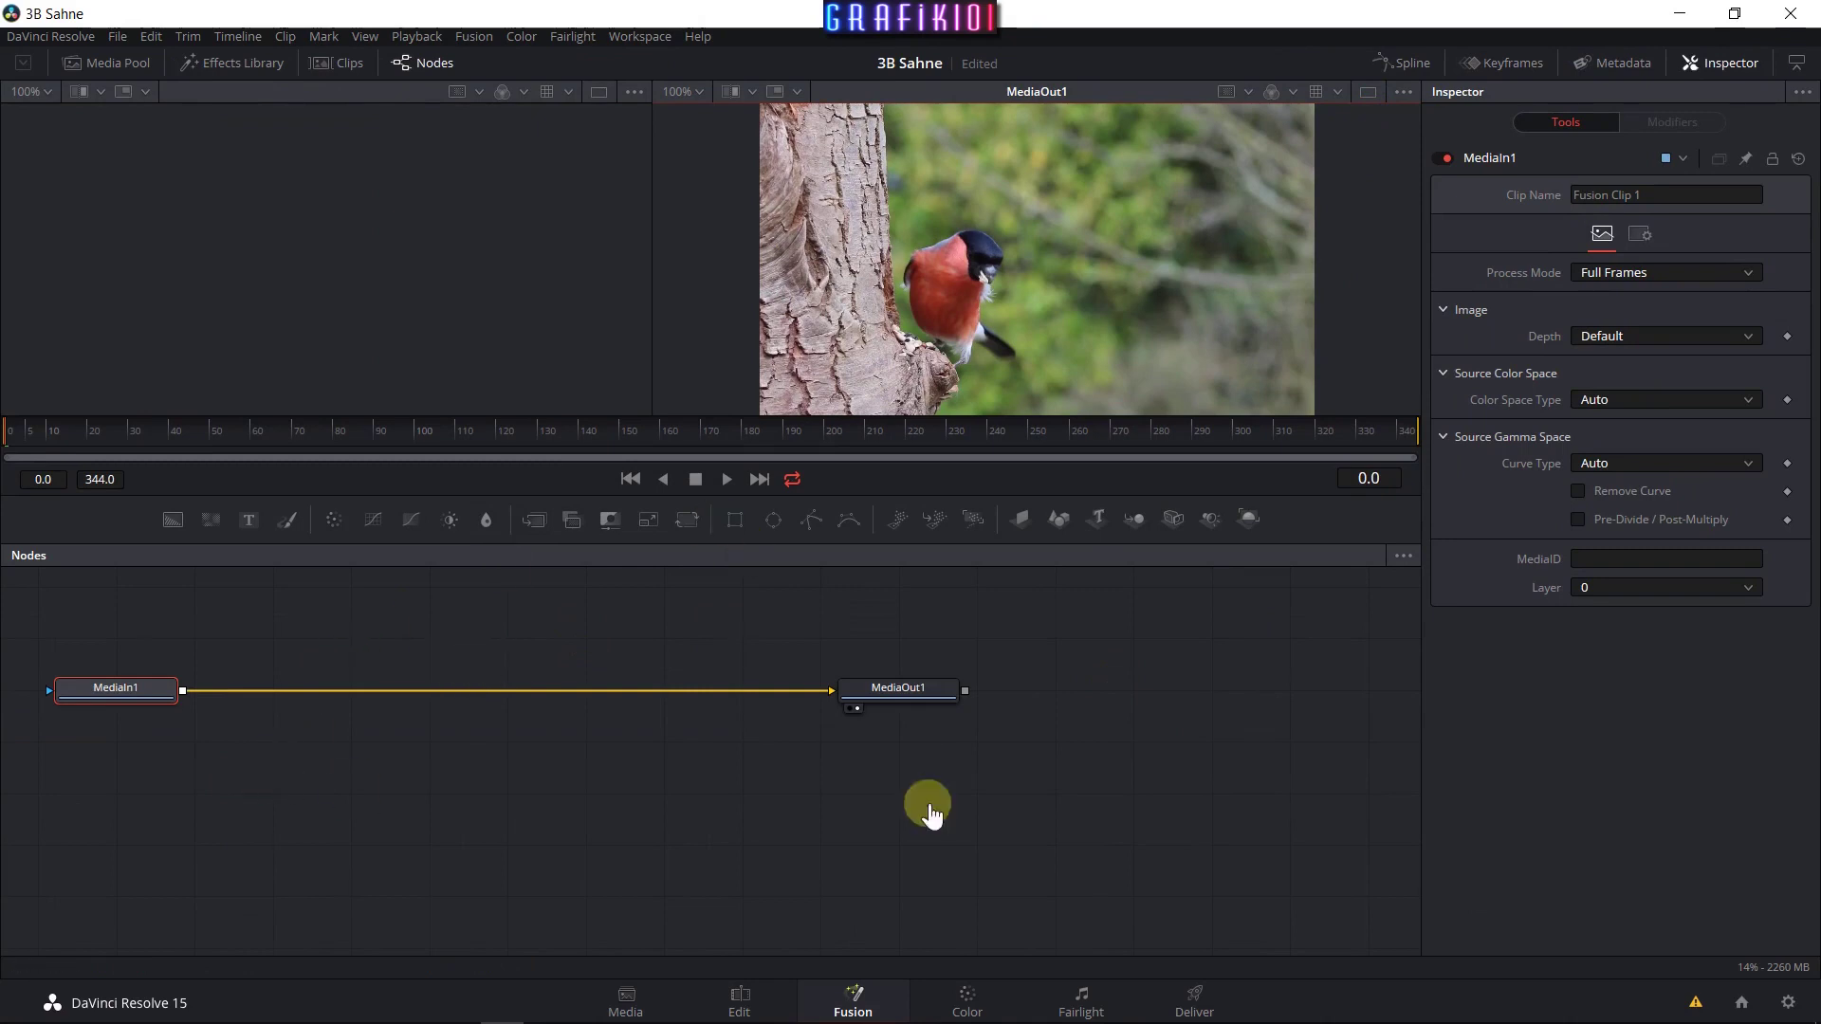
left_click(1020, 760)
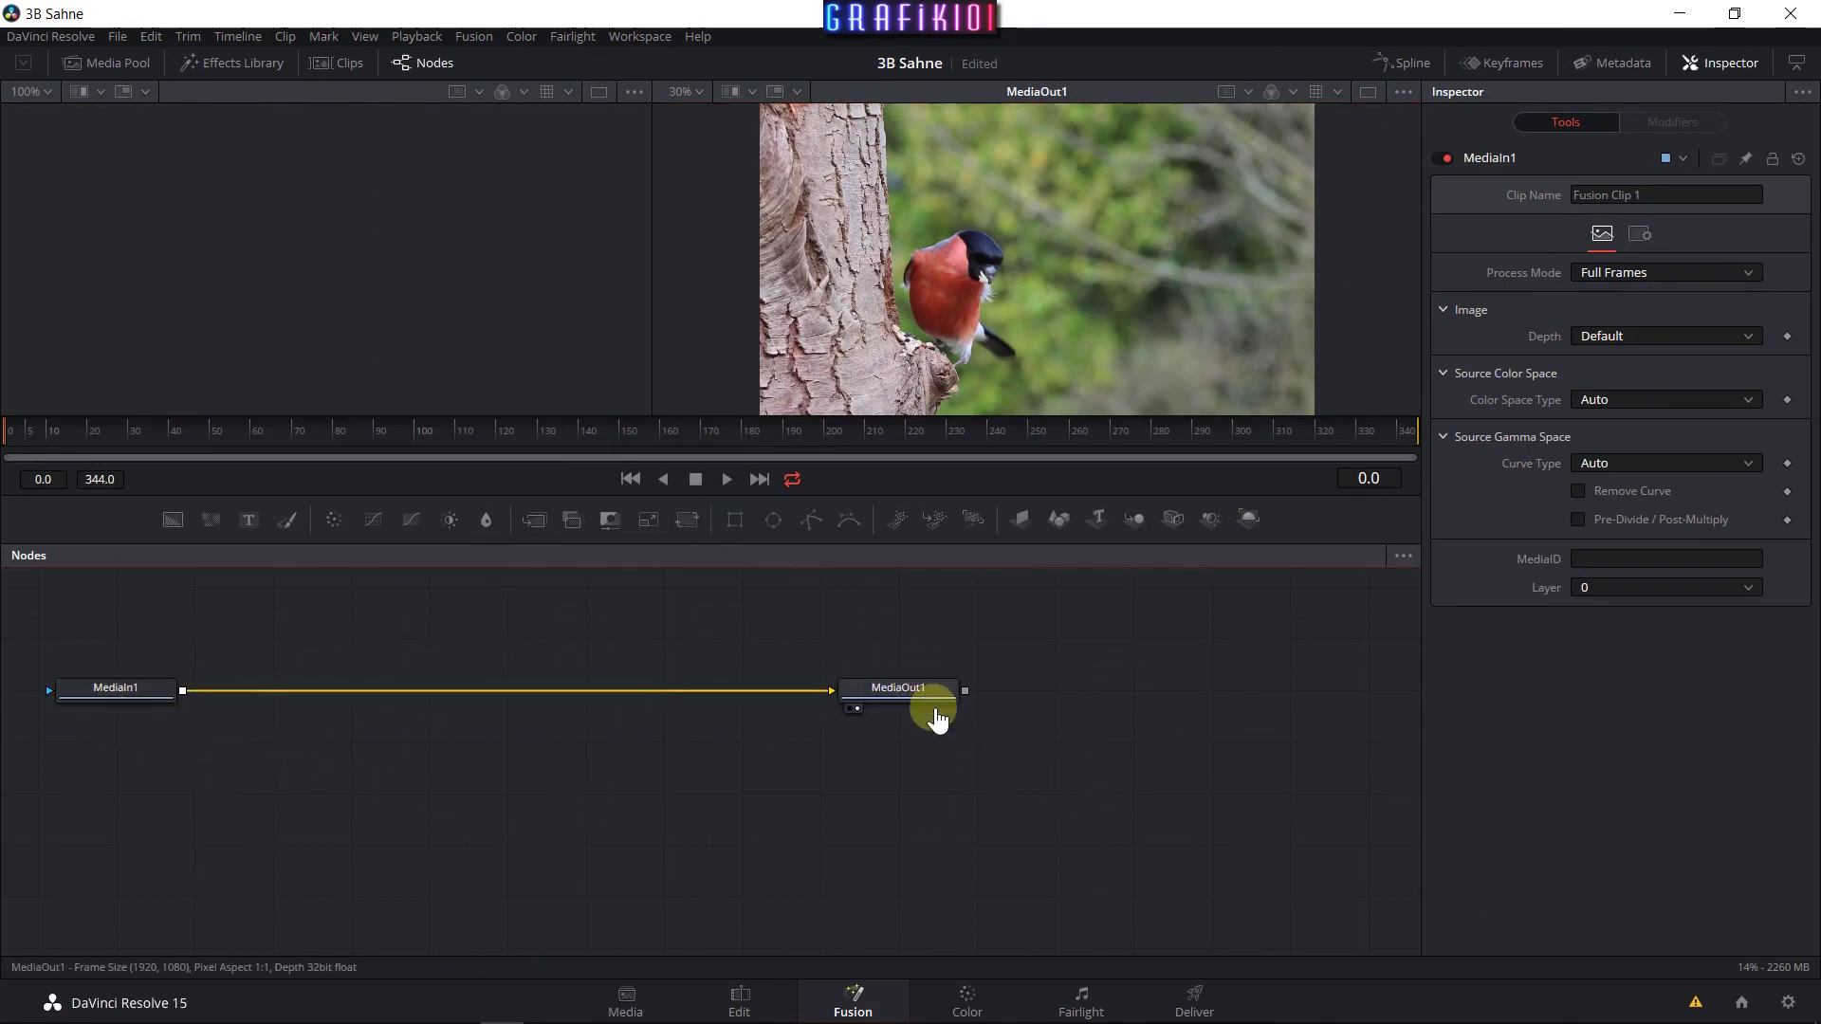
Rename the MediaIn1 node to 'video' with F2.
left_click(128, 706)
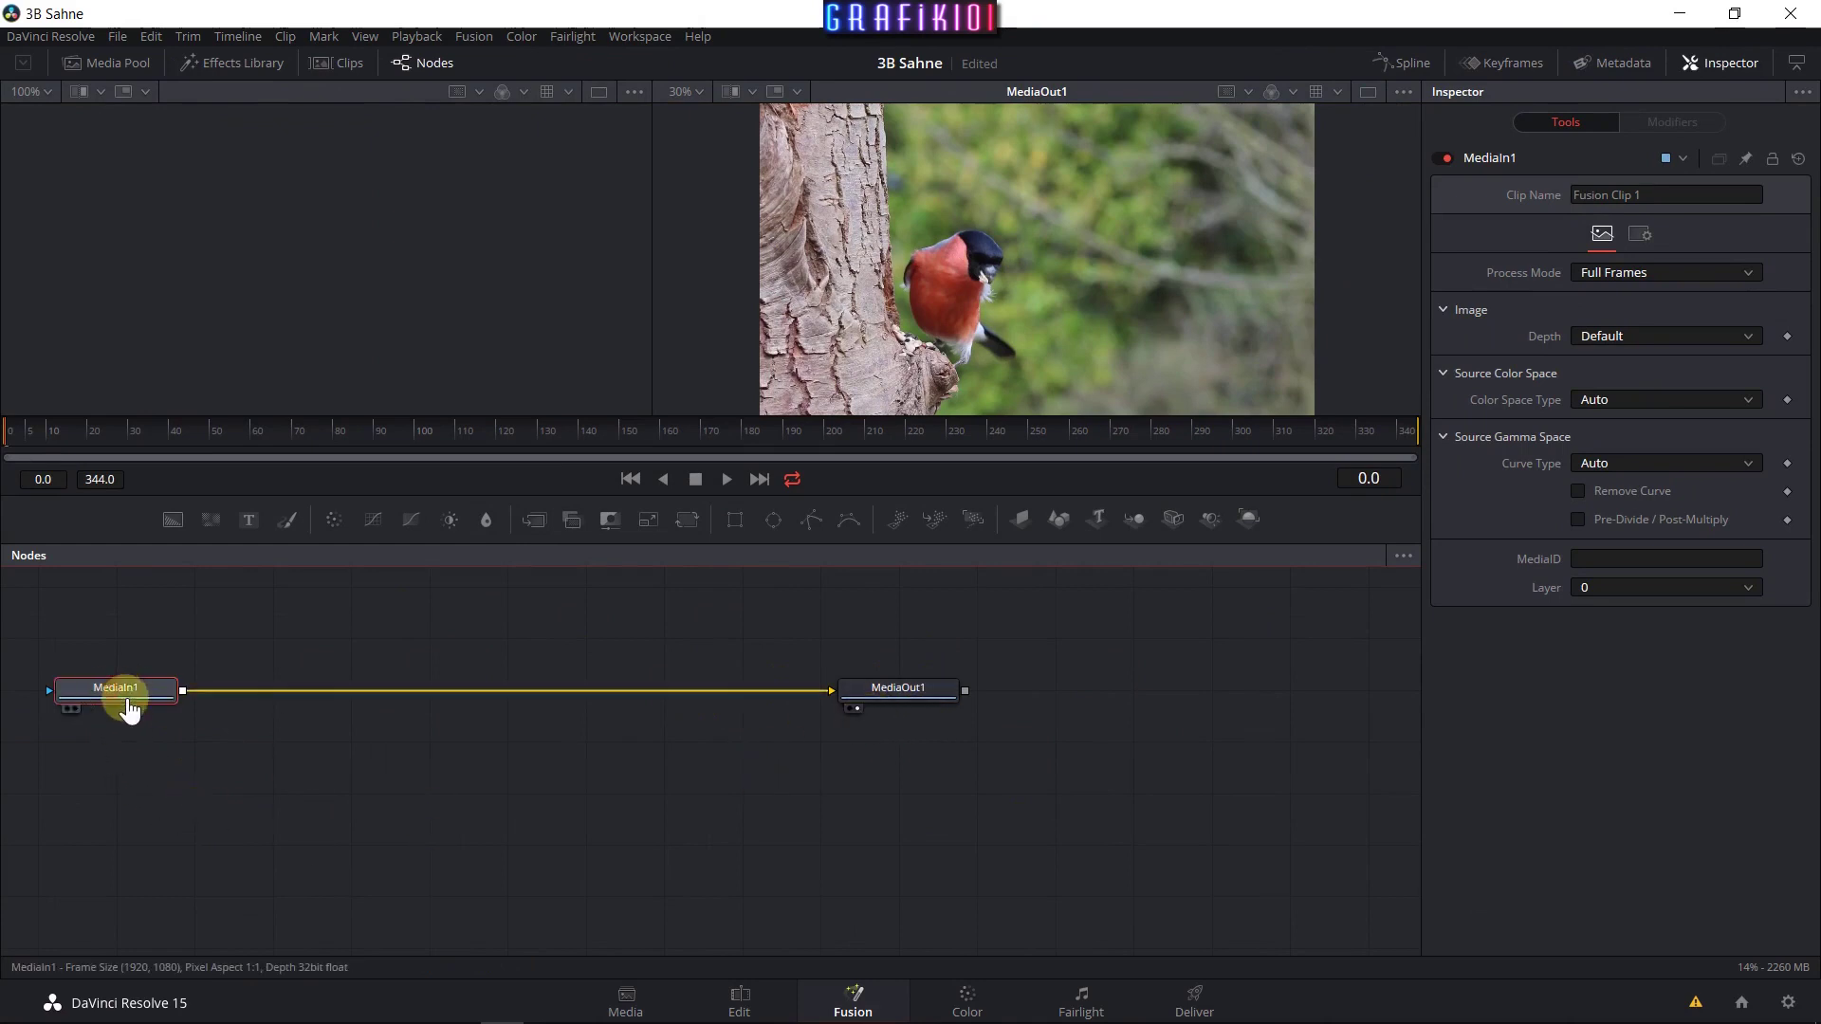
left_click(887, 702)
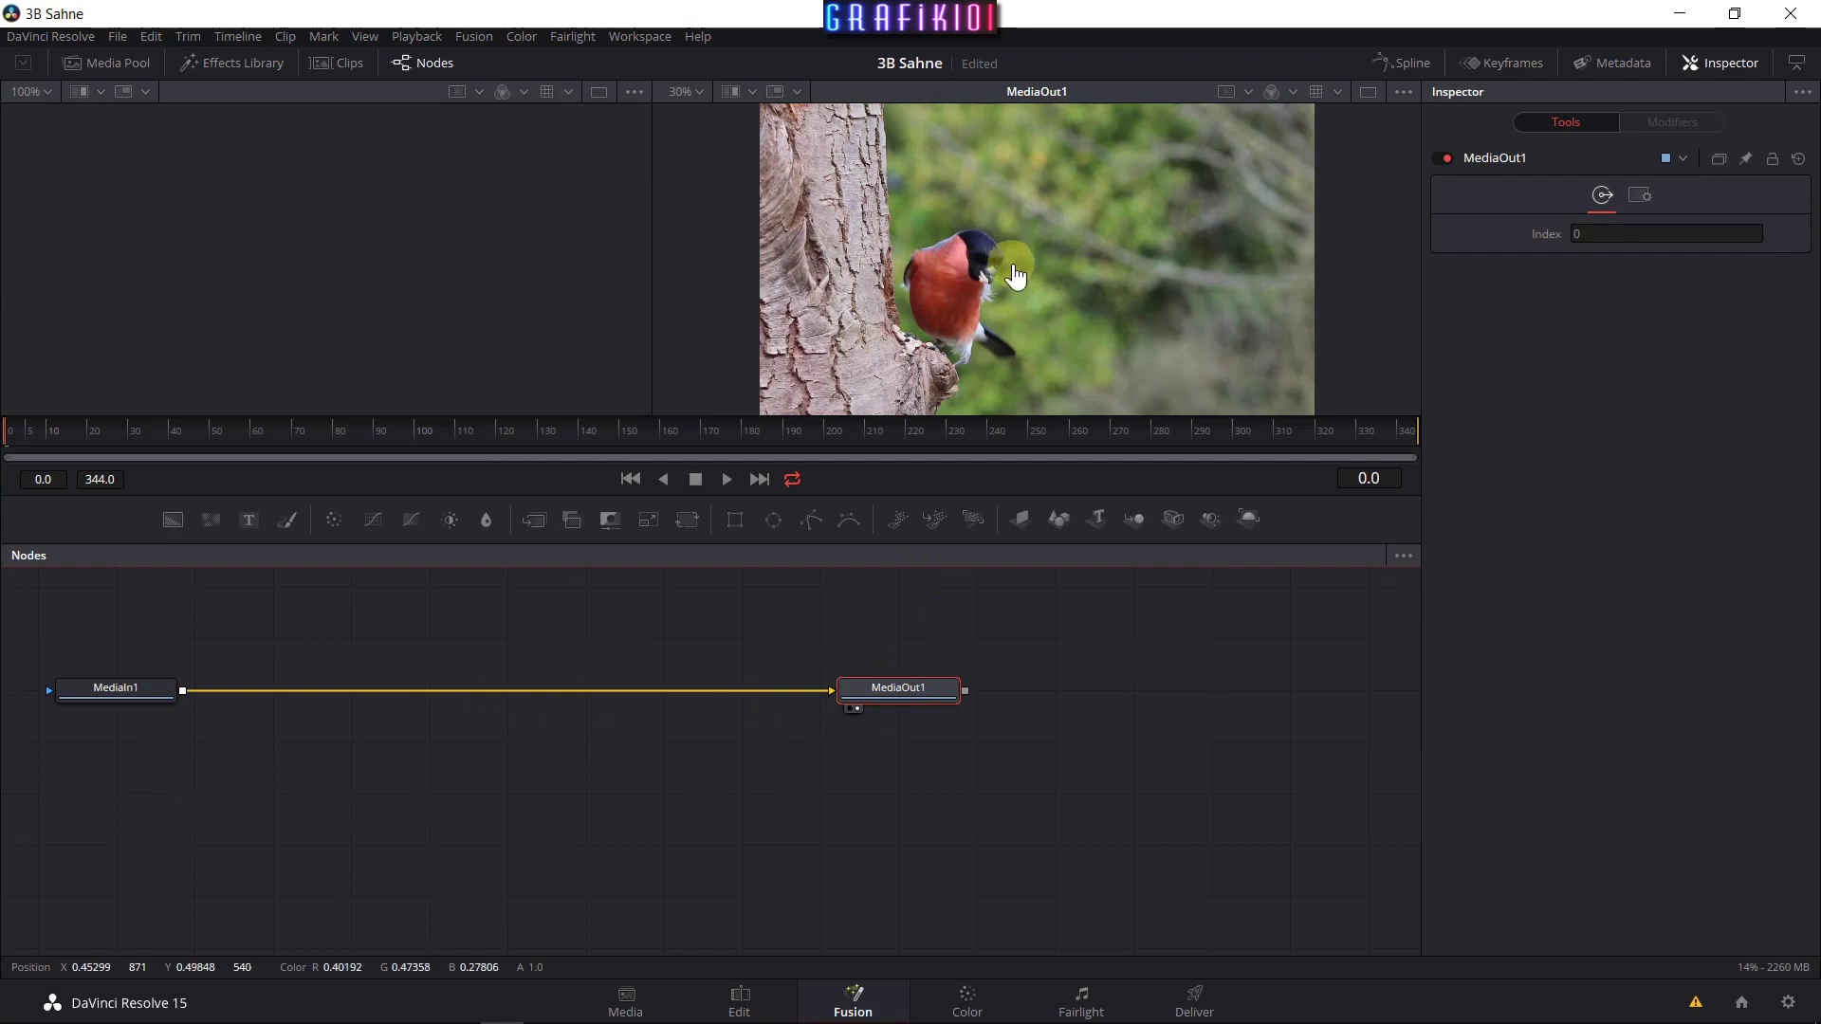
left_click(122, 692)
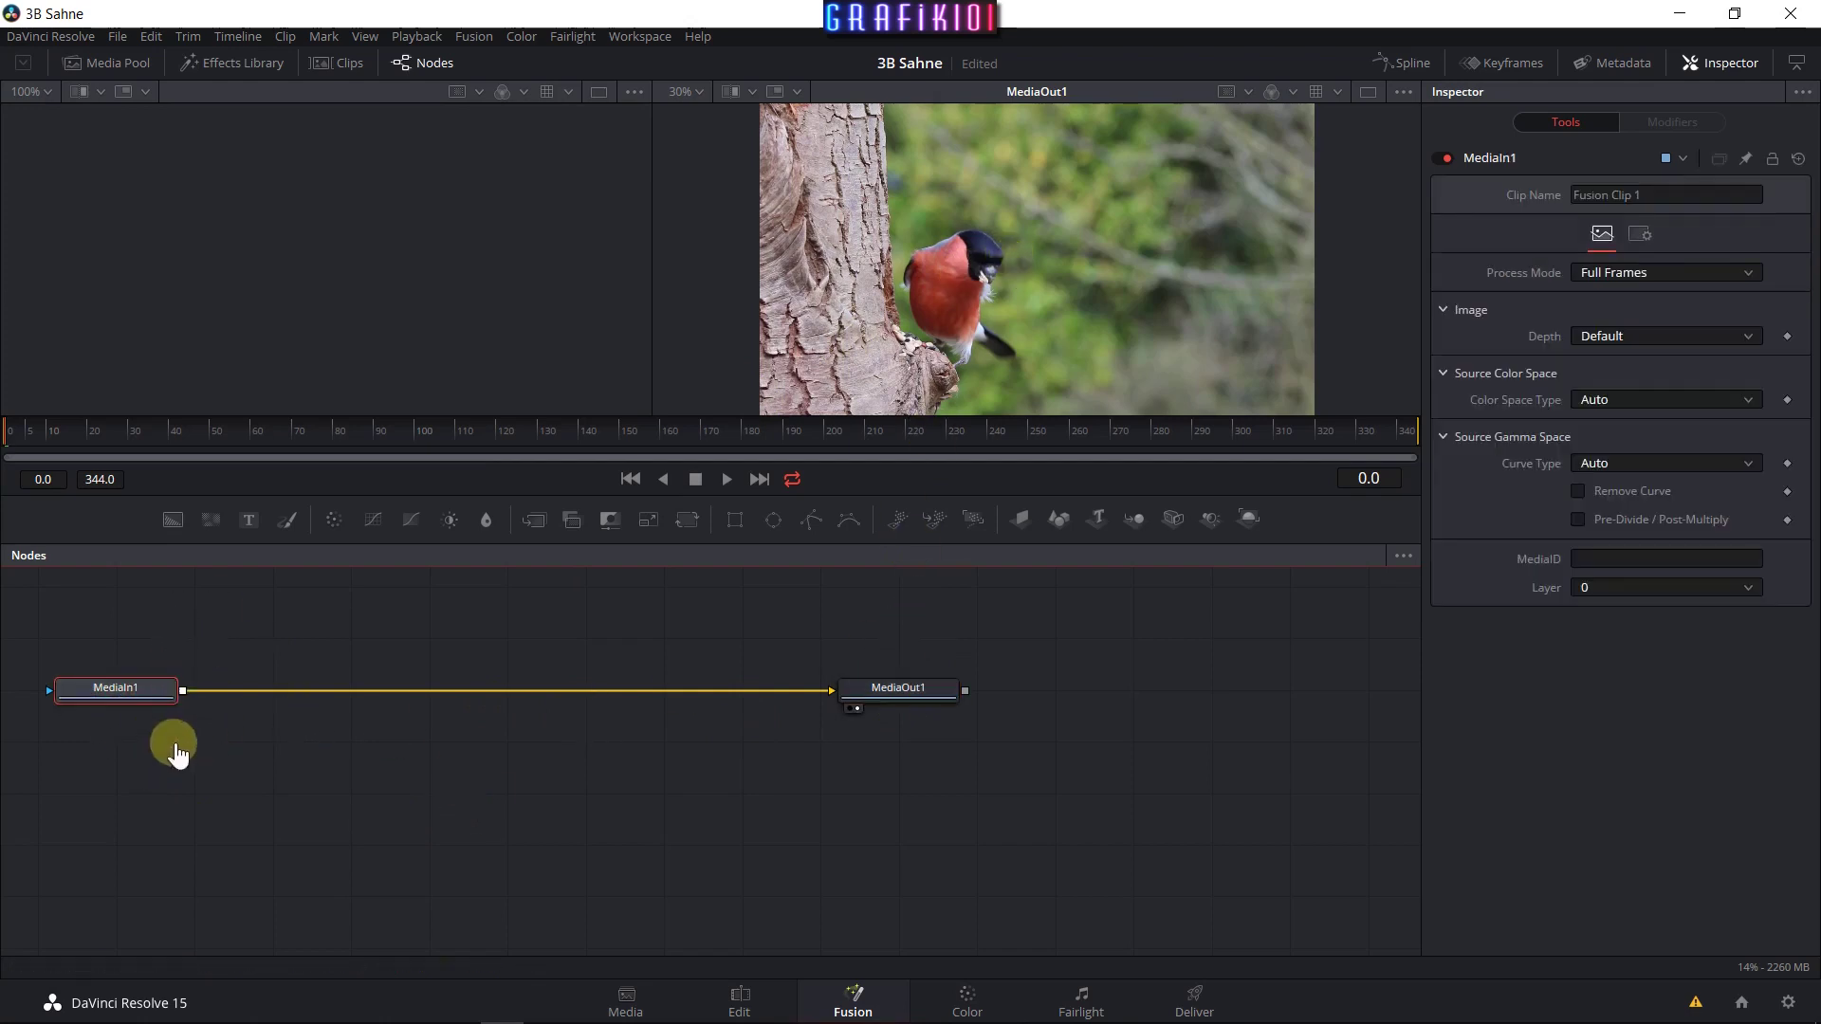
key("F2")
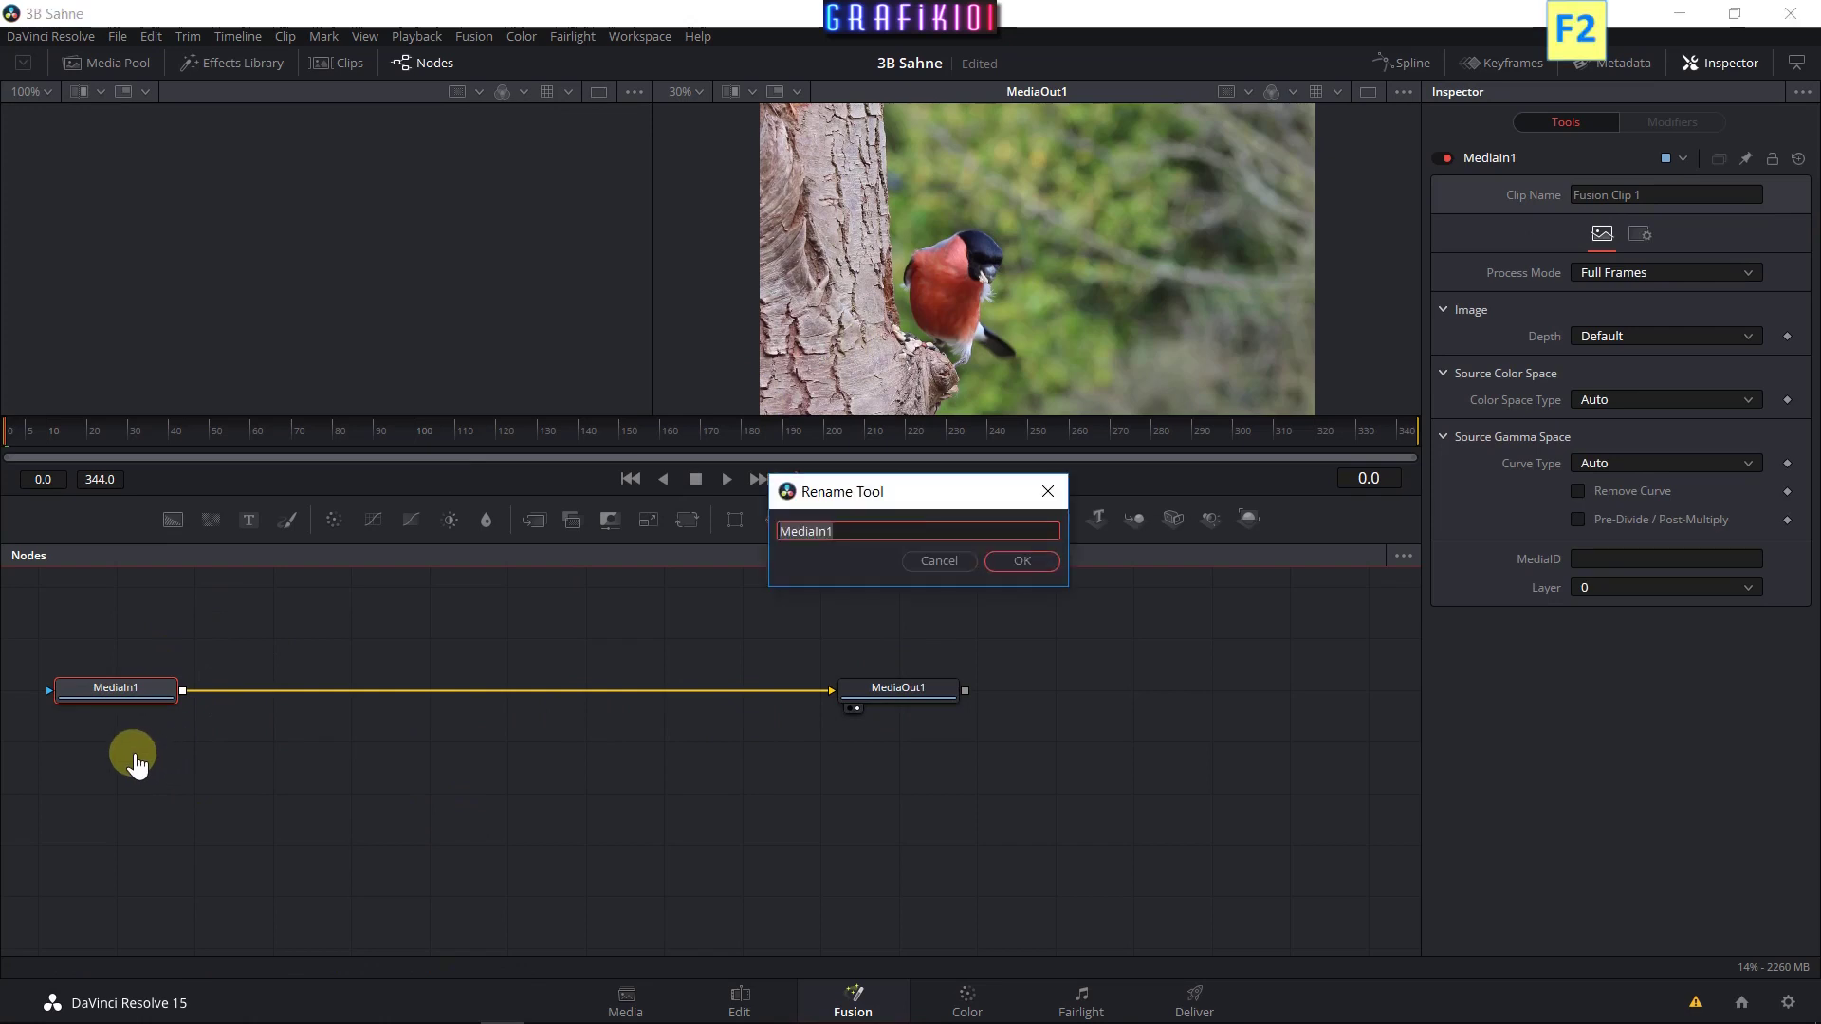
type("video")
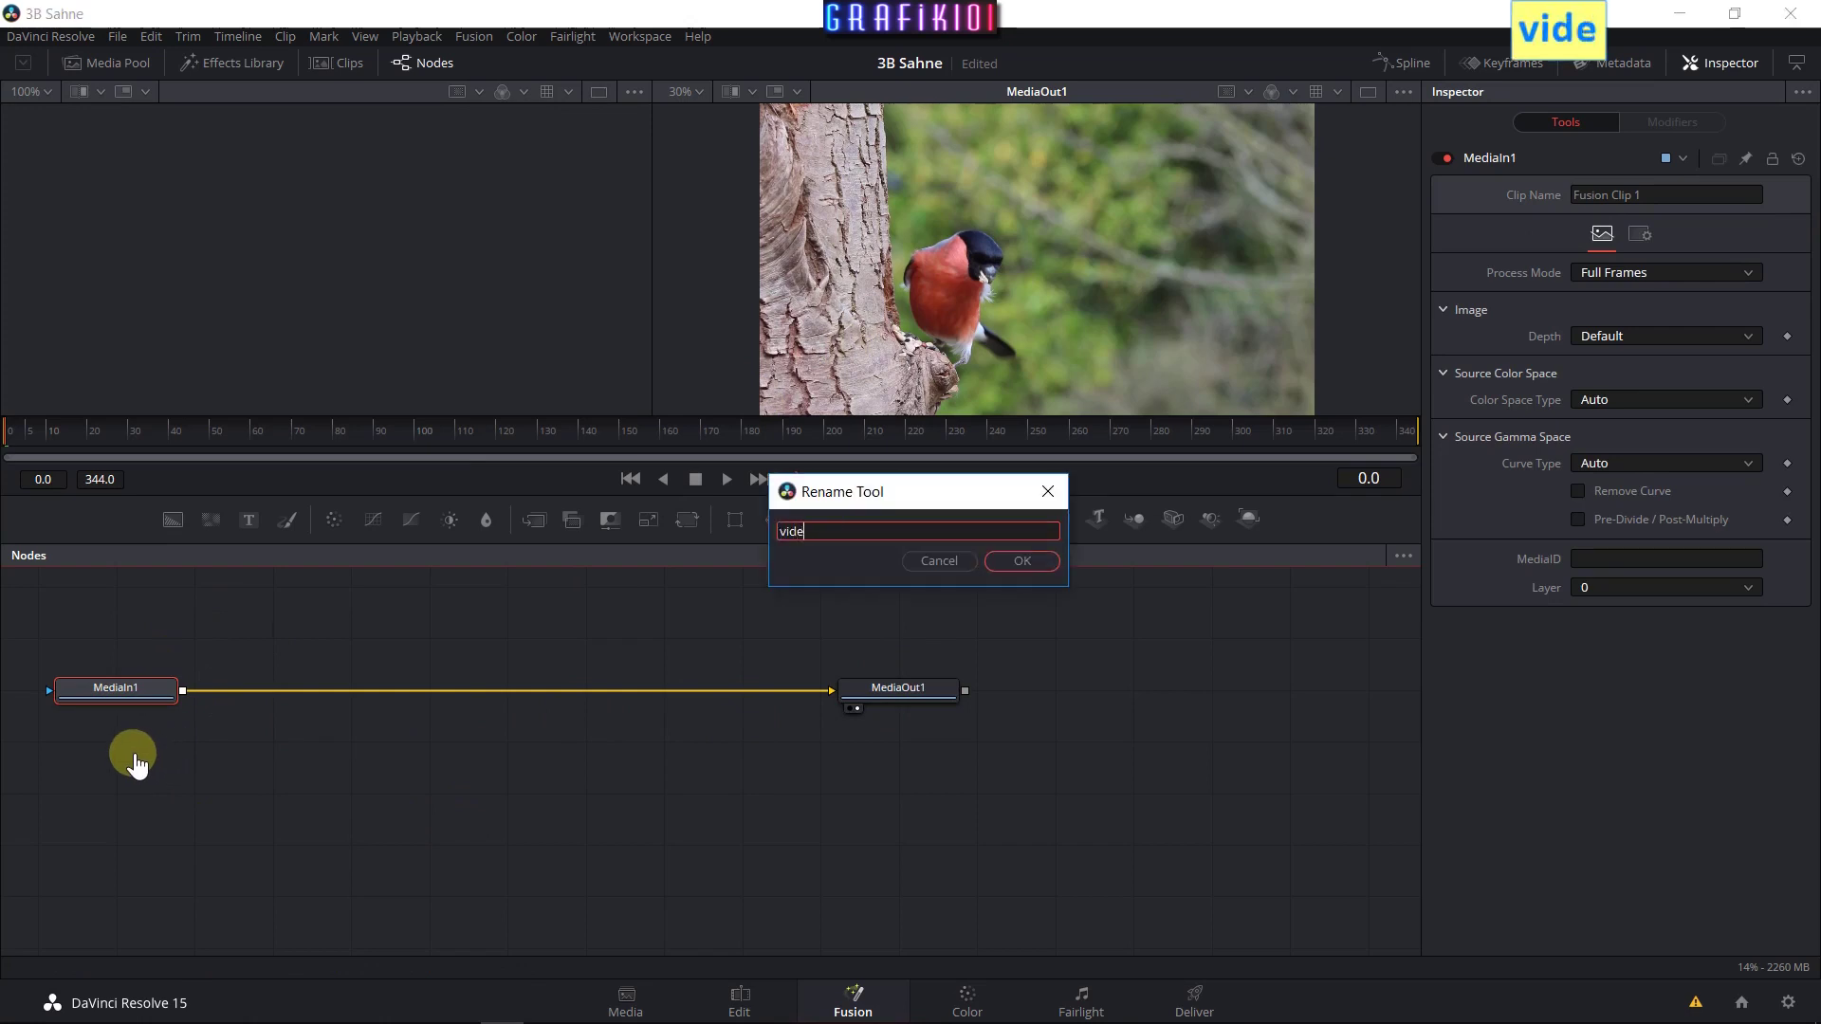
key("Return")
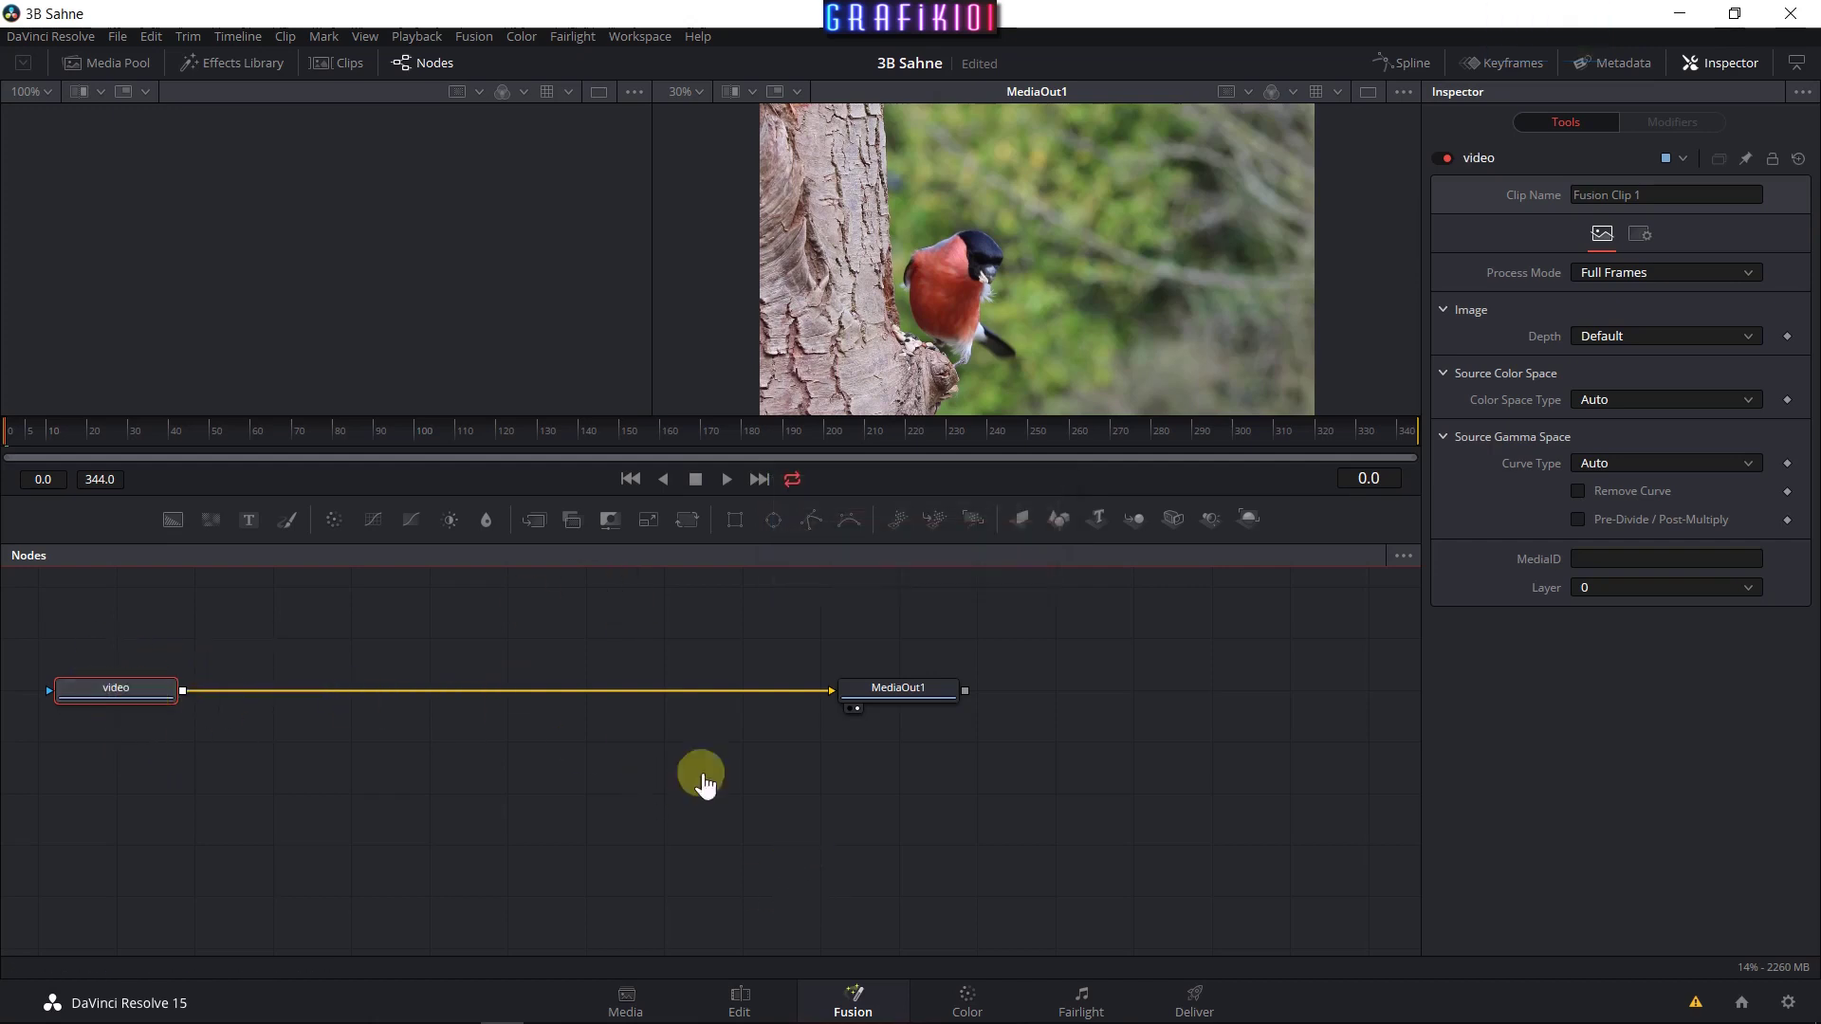
Rename the MediaOut1 node to 'çıktı' and deselect it.
left_click(928, 699)
key("F2")
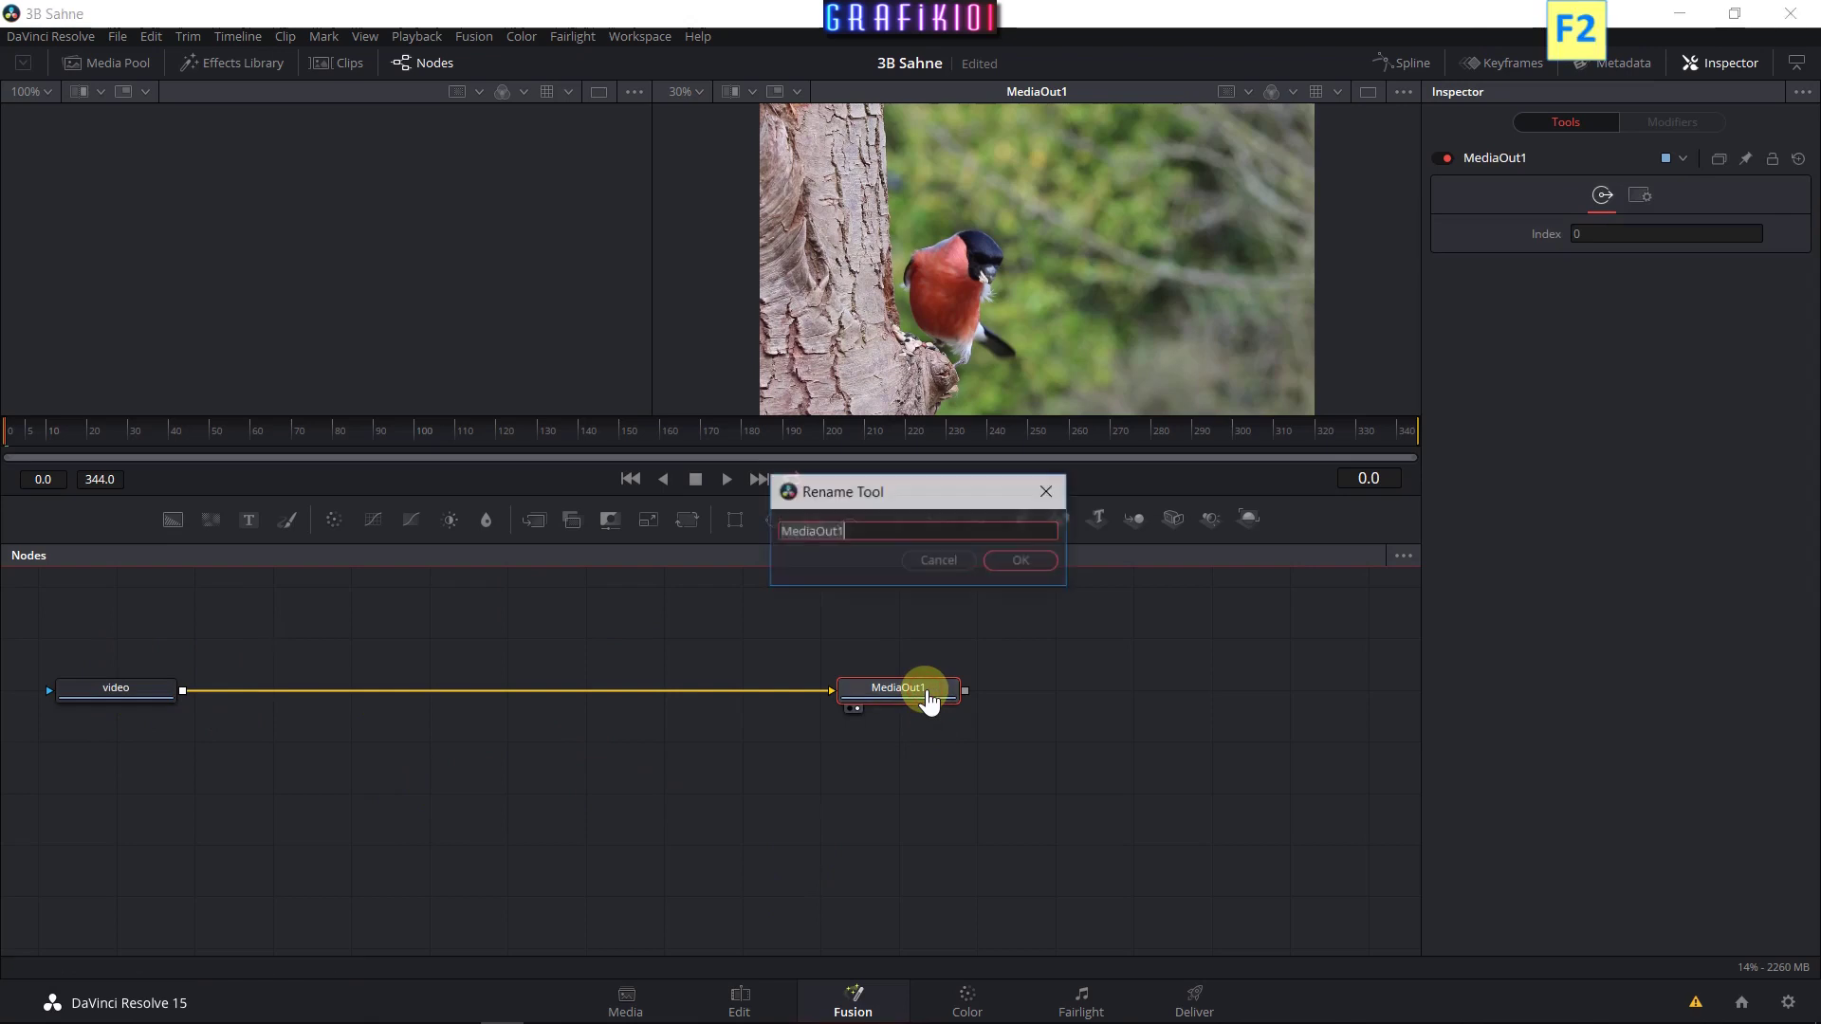
type("çıktı")
key("Return")
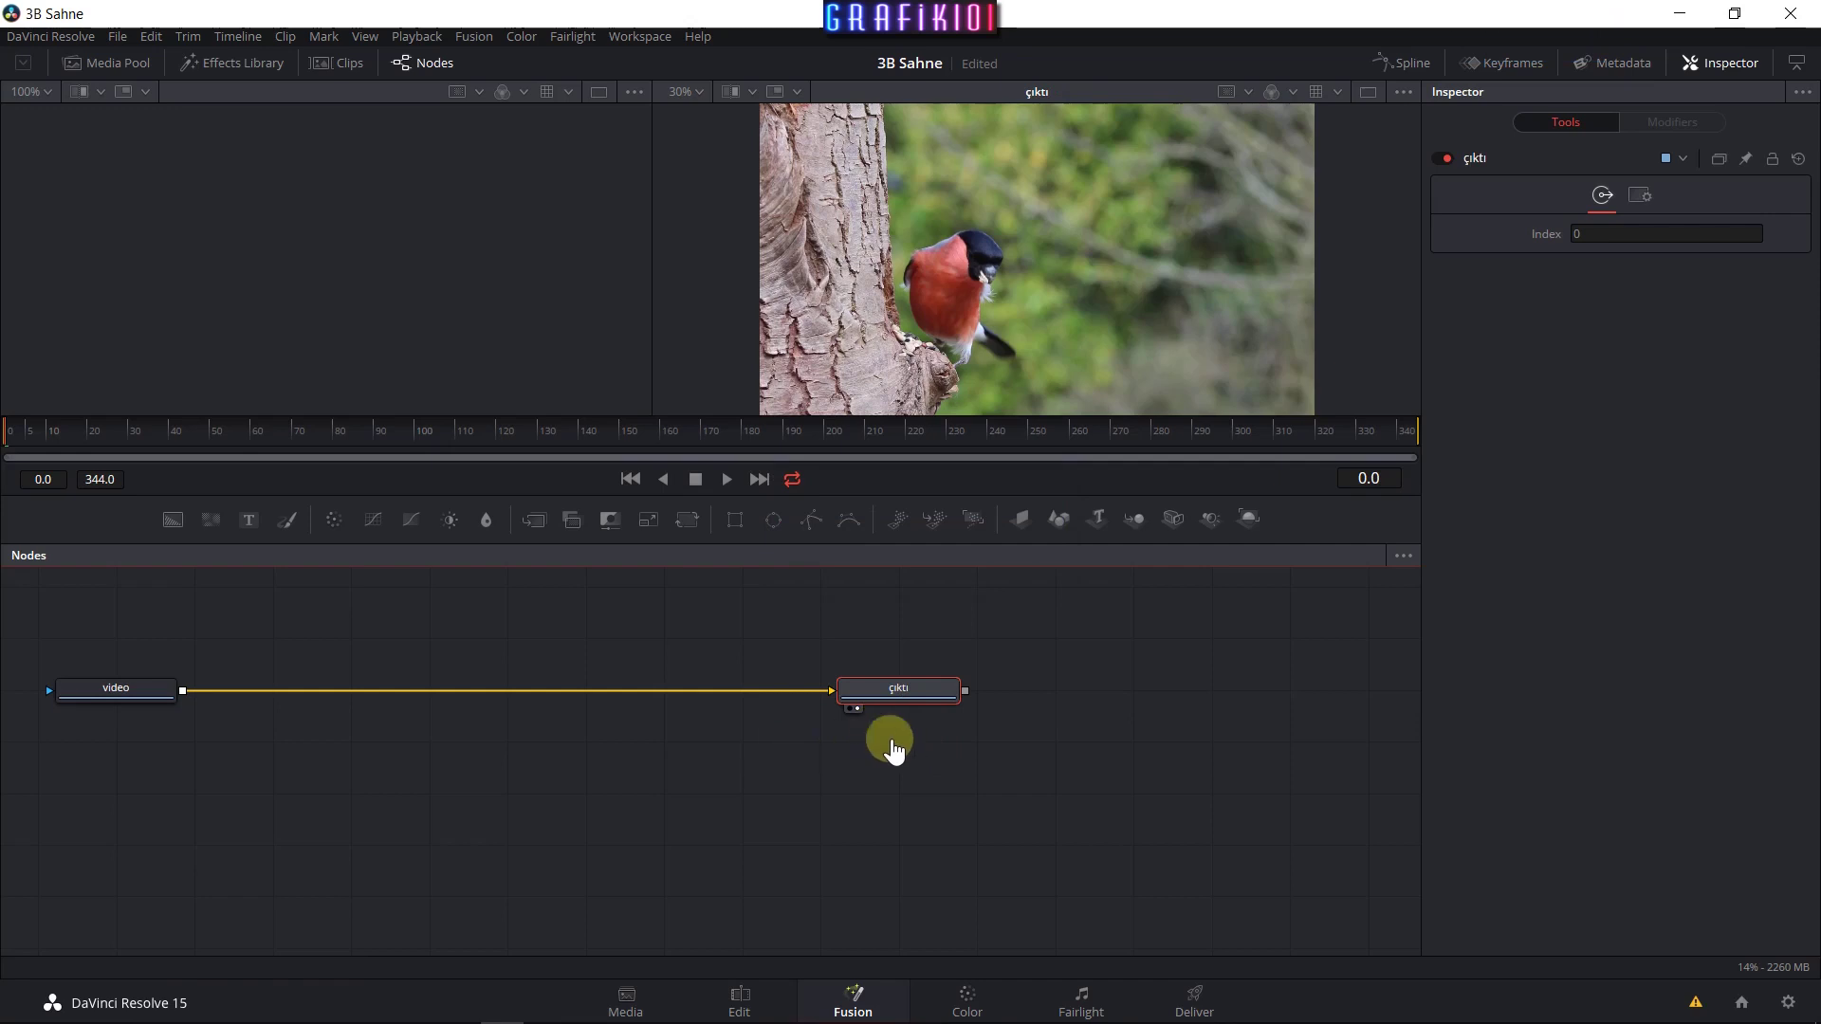
left_click(955, 745)
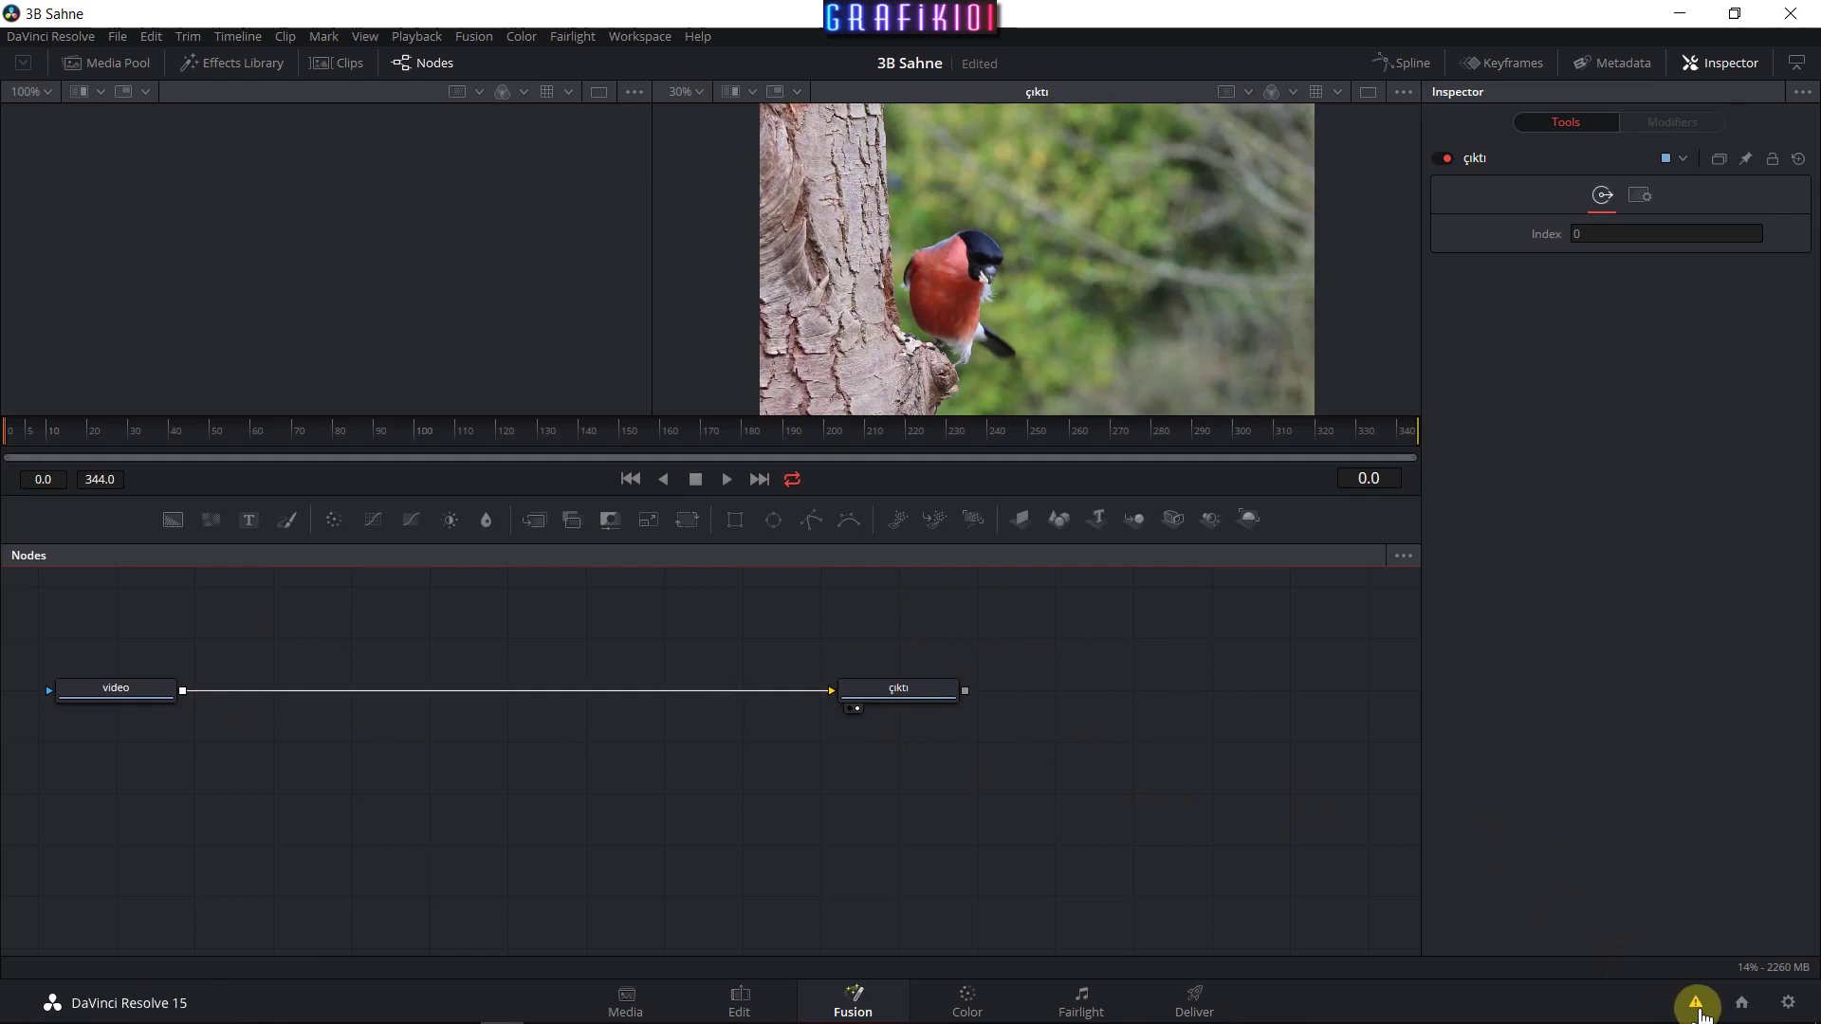
Close the script console, preview the bullfinch clip, then box-select both nodes and move them down-right.
left_click(1696, 1006)
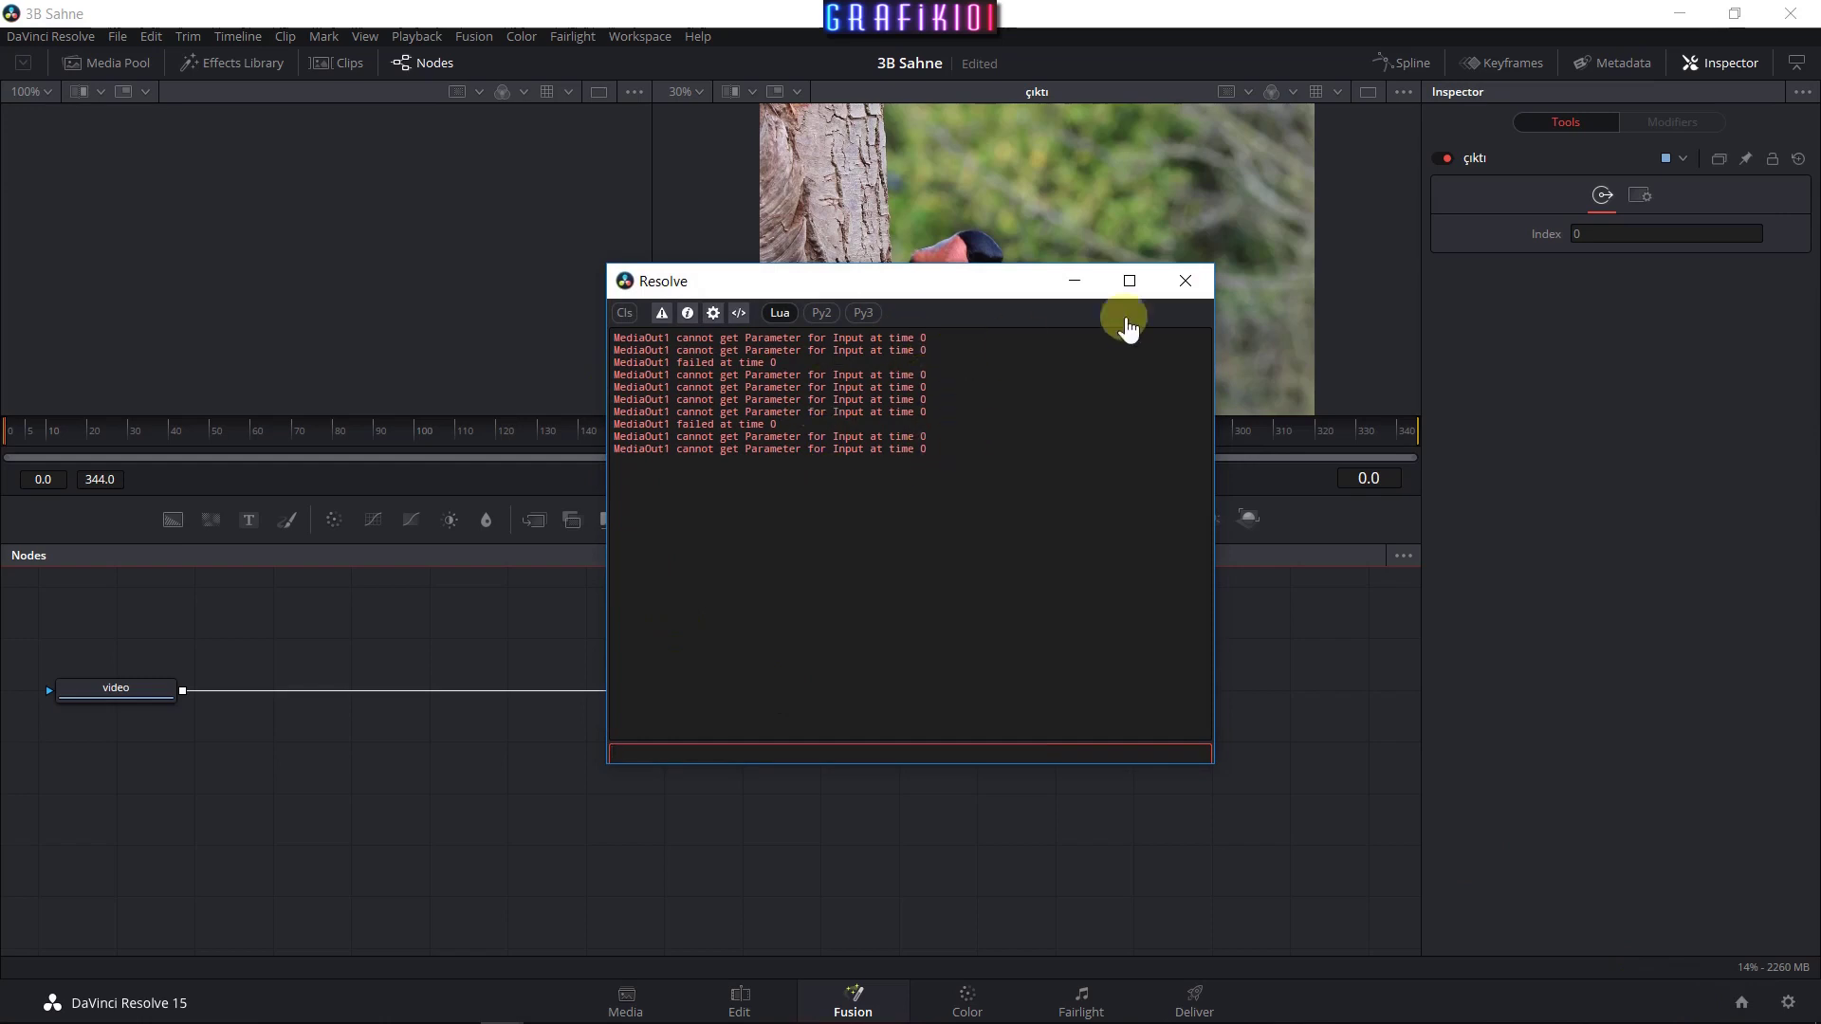
left_click(1184, 284)
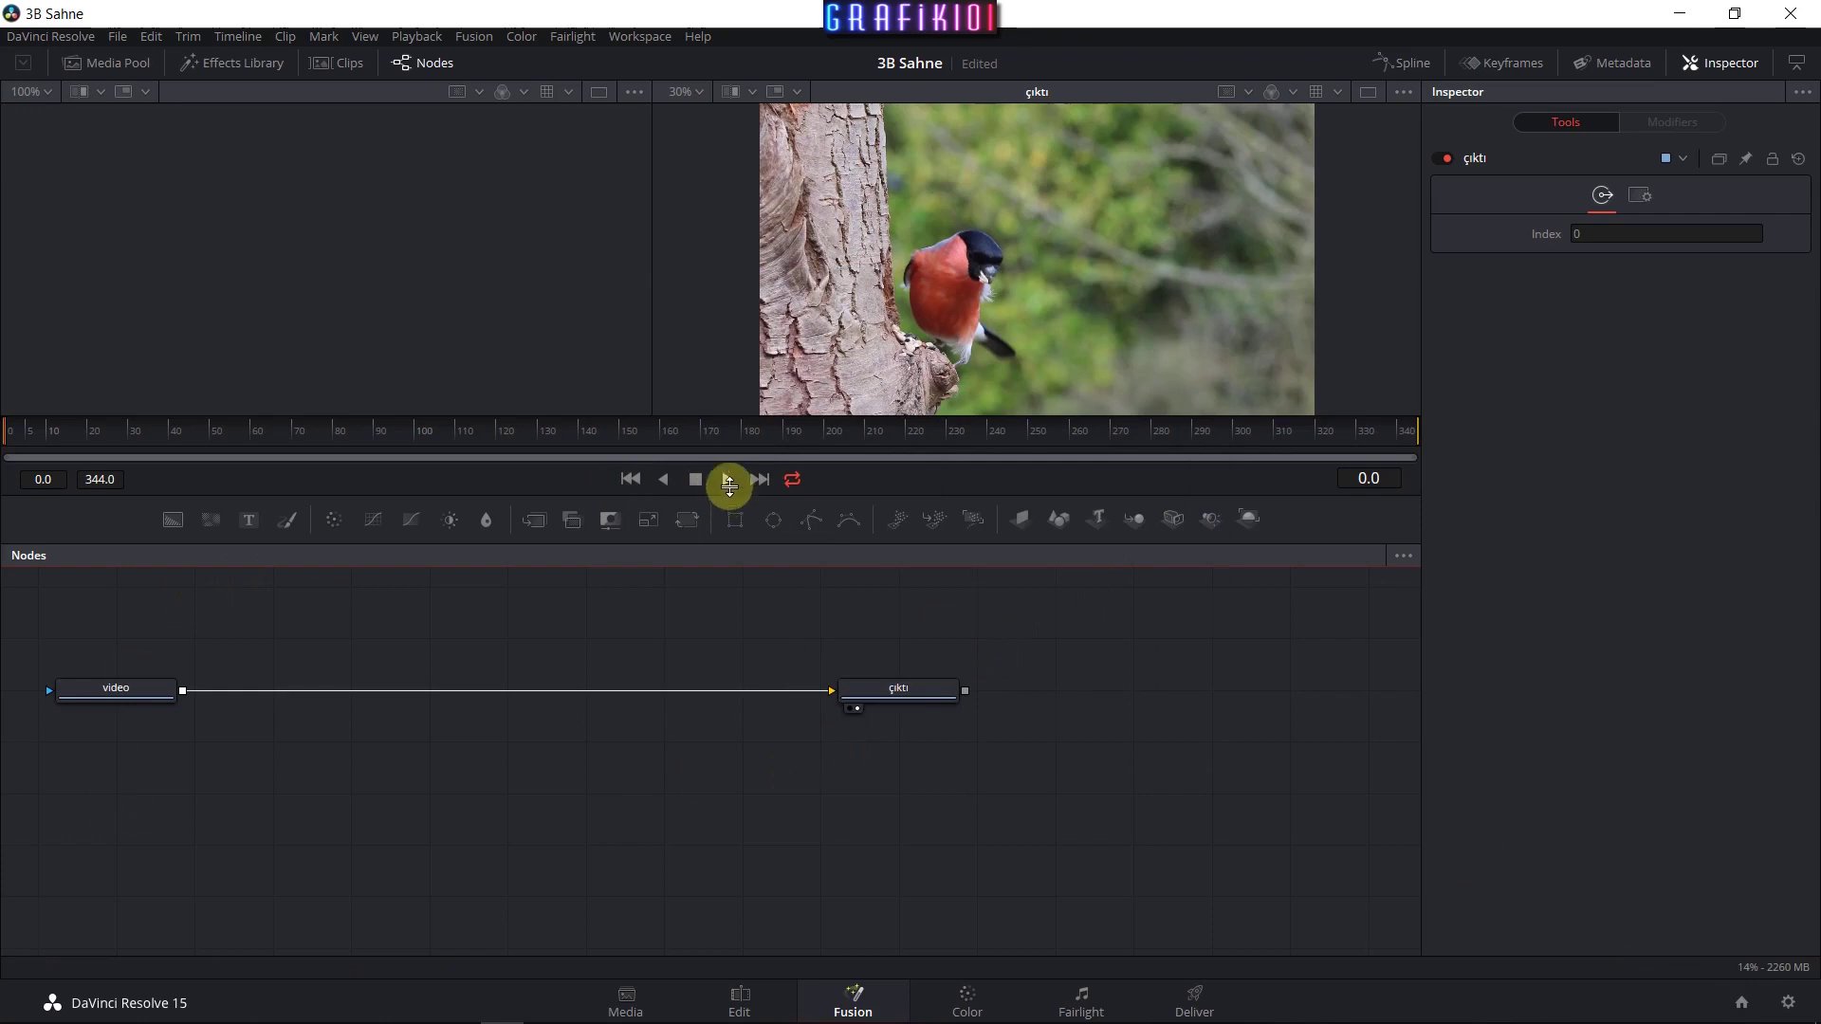
left_click(728, 480)
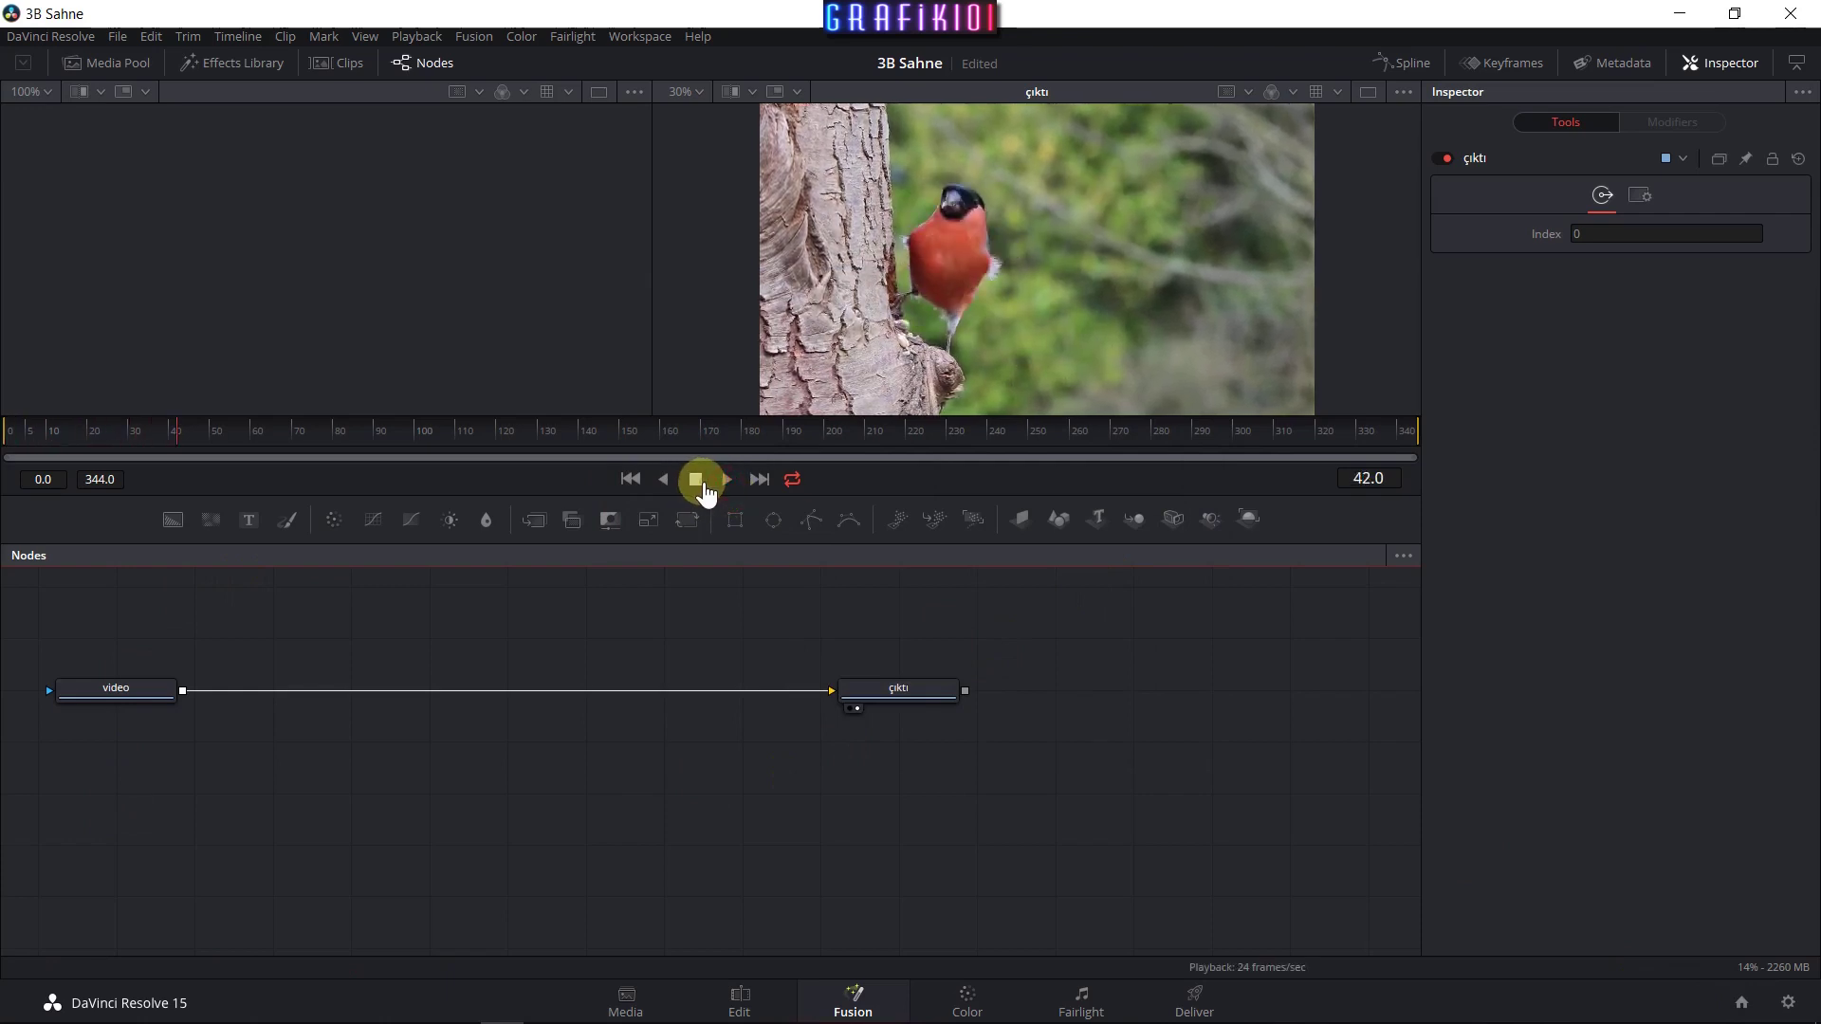
left_click(700, 482)
left_click(631, 479)
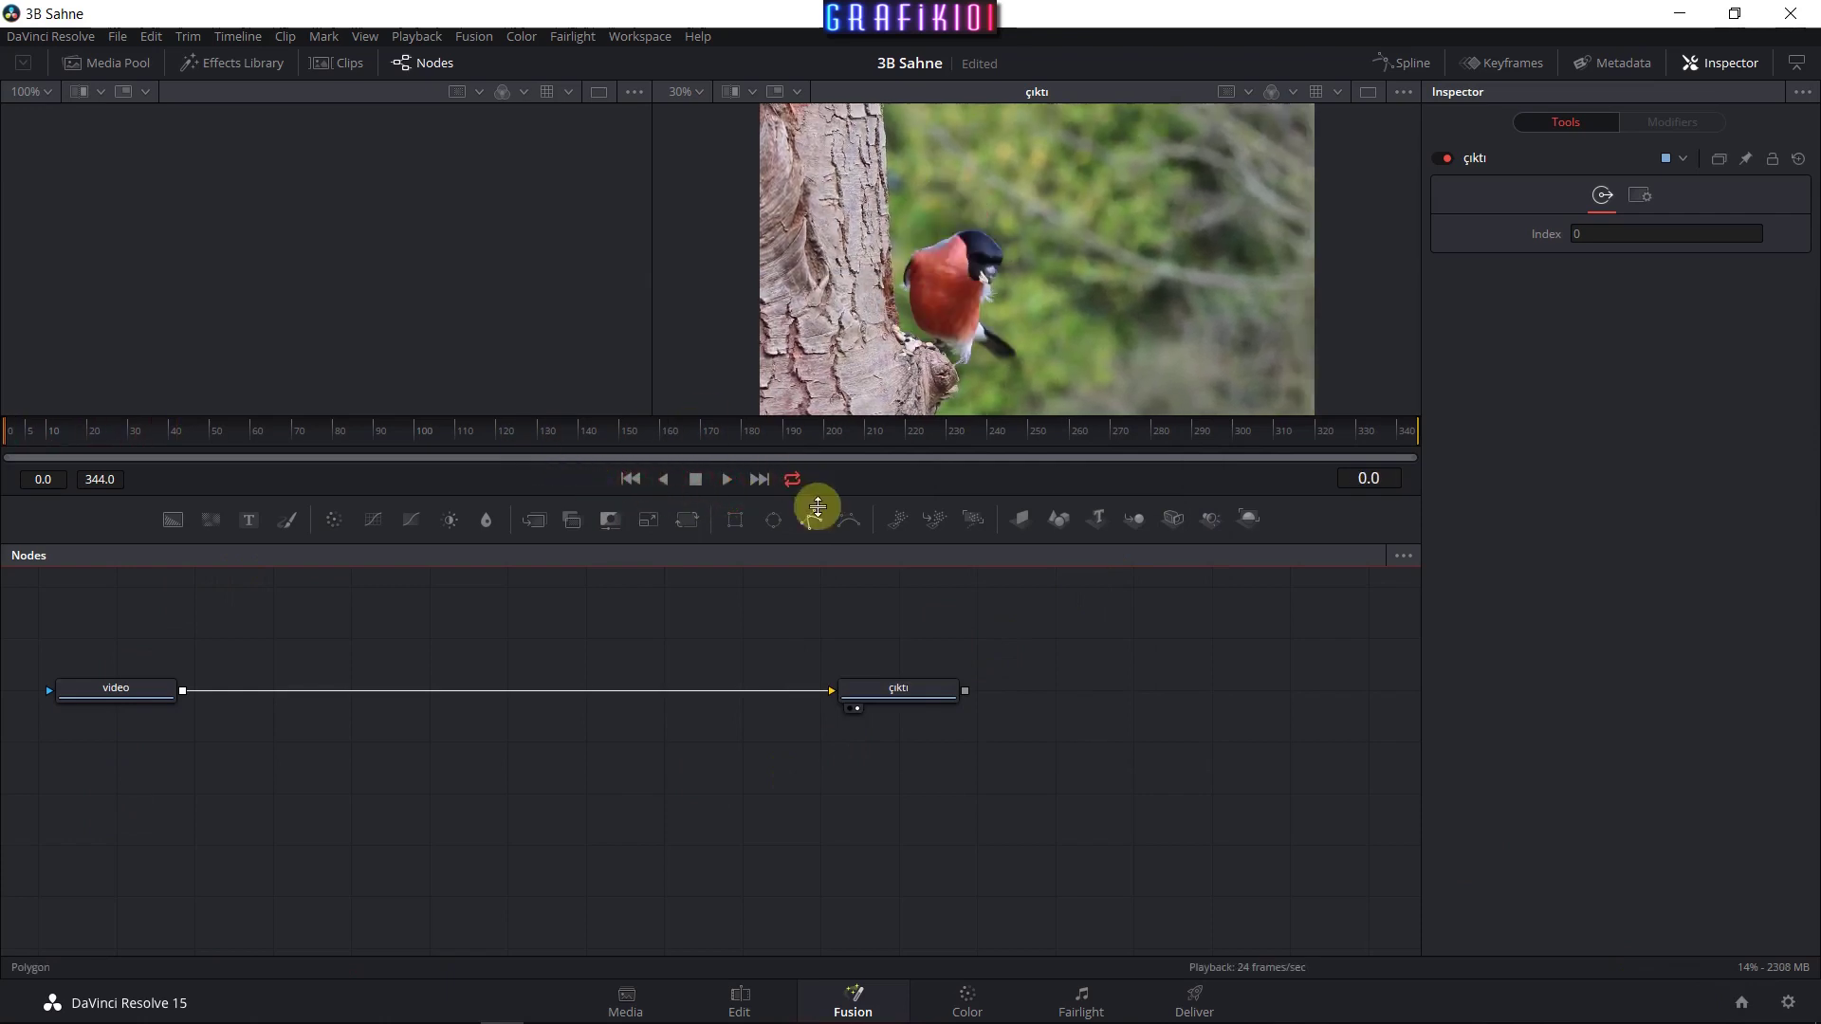
left_click(726, 479)
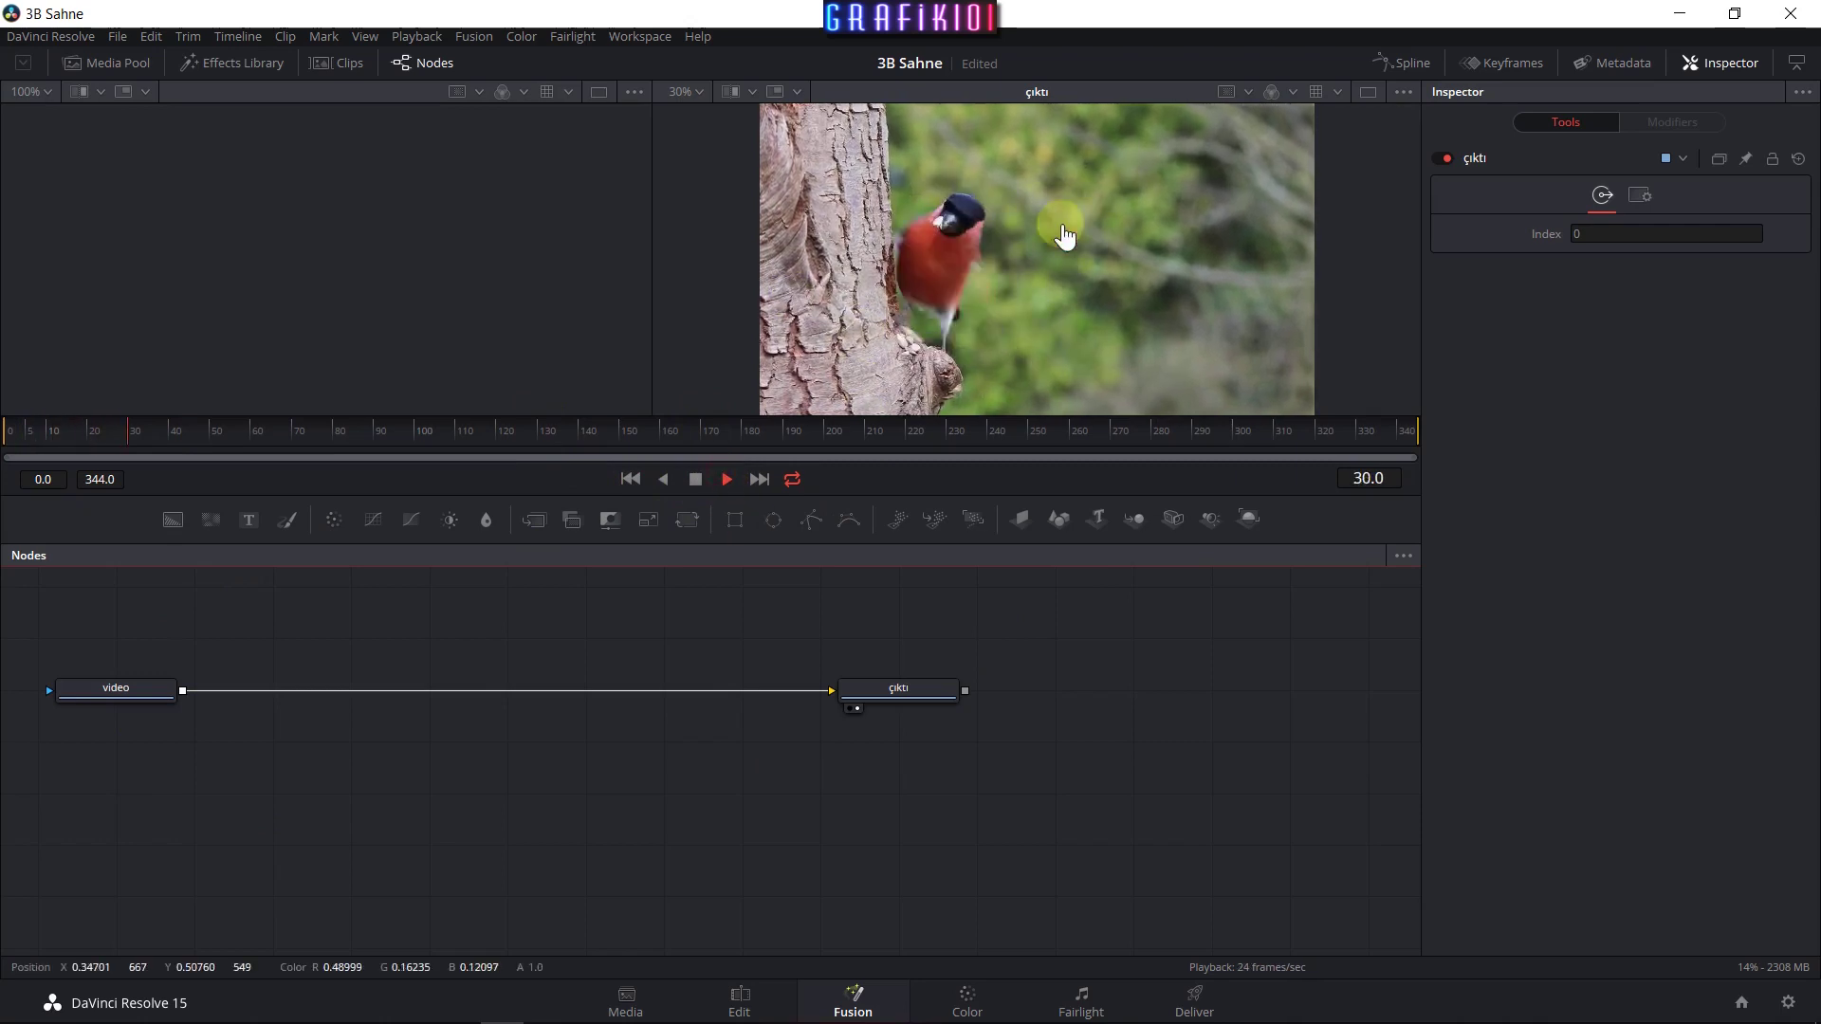
left_click(695, 480)
left_click(631, 479)
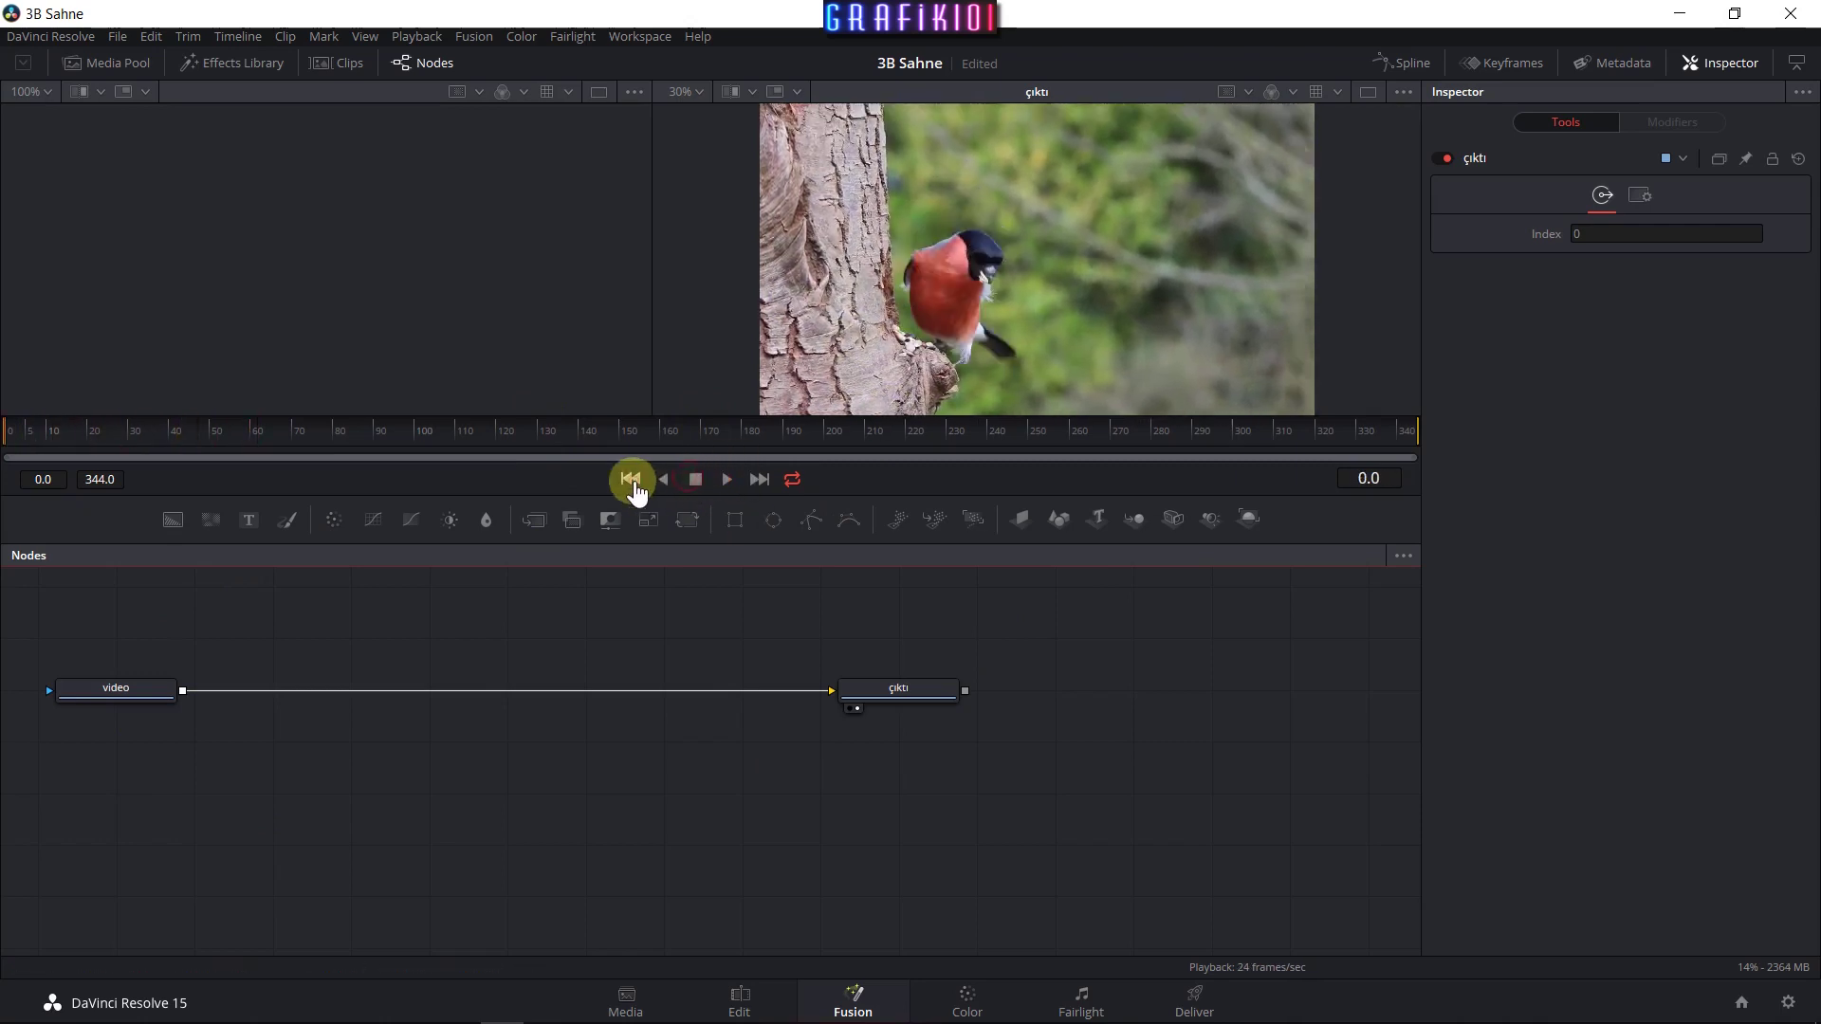
left_click_drag(1039, 810, 60, 615)
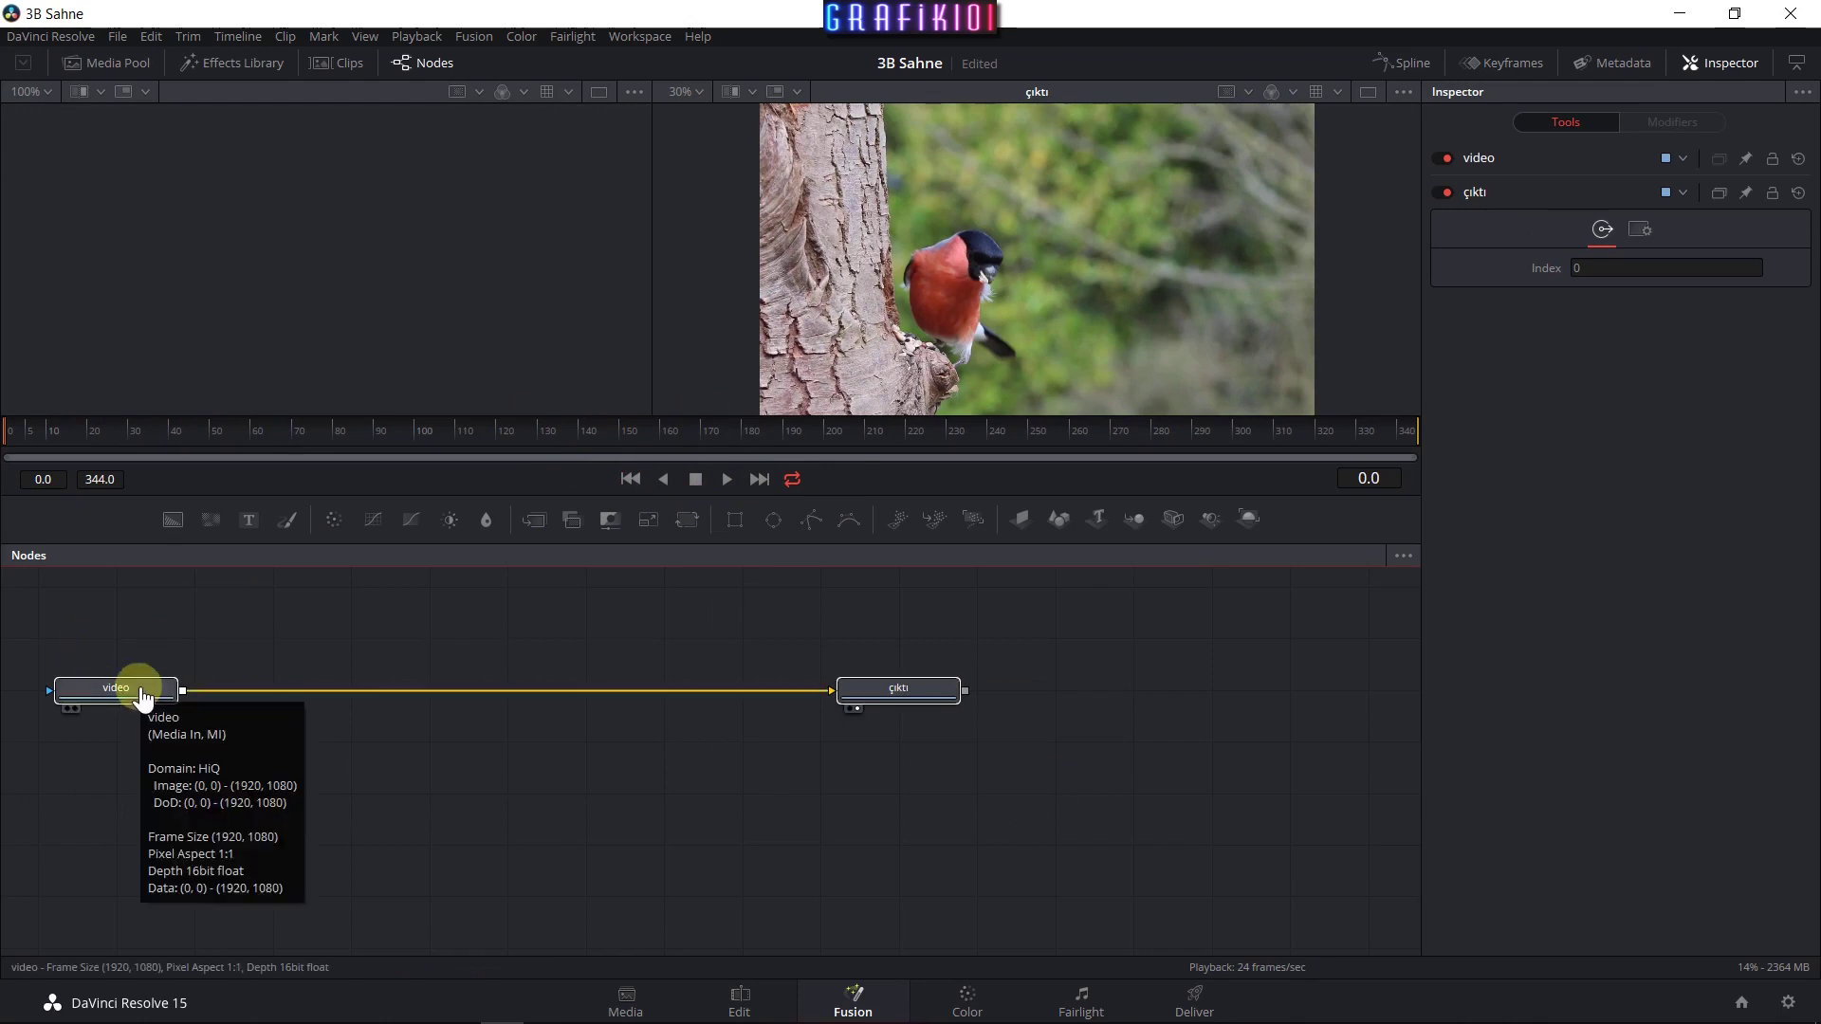
mouse_move(138, 690)
left_mouse_down()
mouse_move(366, 844)
mouse_move(269, 867)
left_mouse_up()
Select the video node to show its MediaIn settings for Fusion Clip 1, including colour space.
left_click(297, 849)
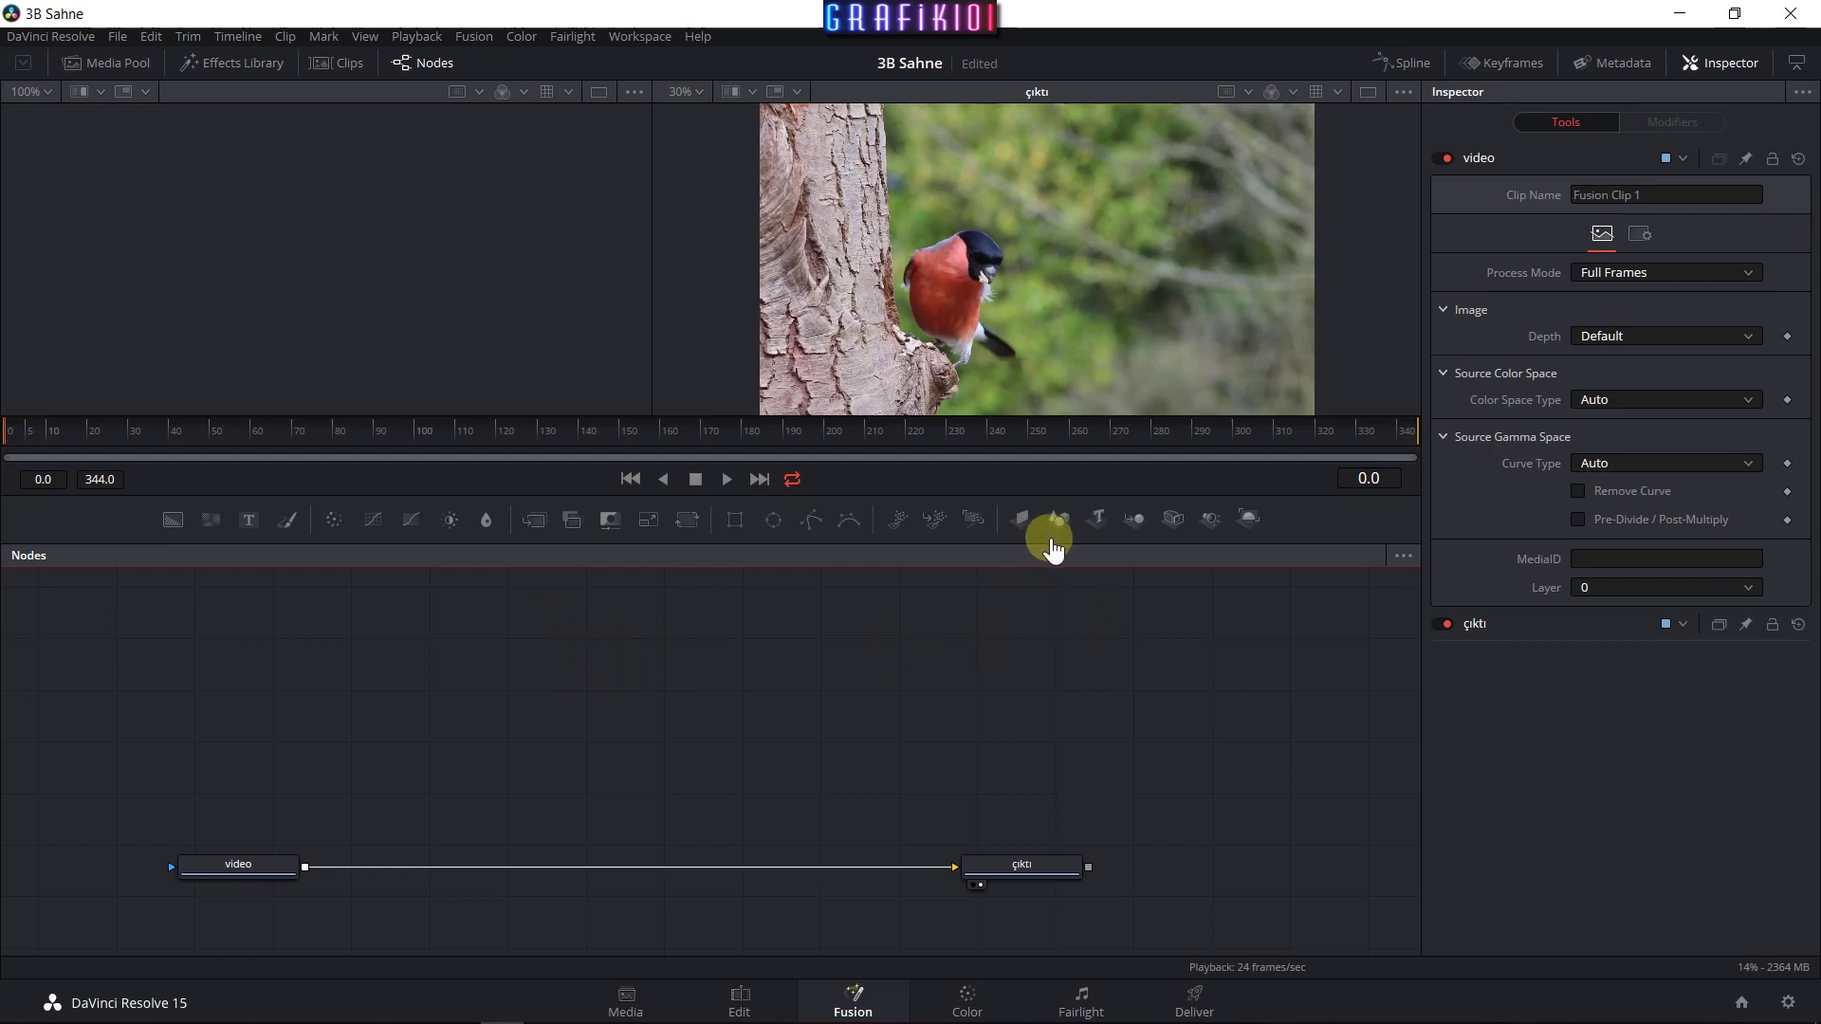
left_click(1057, 531)
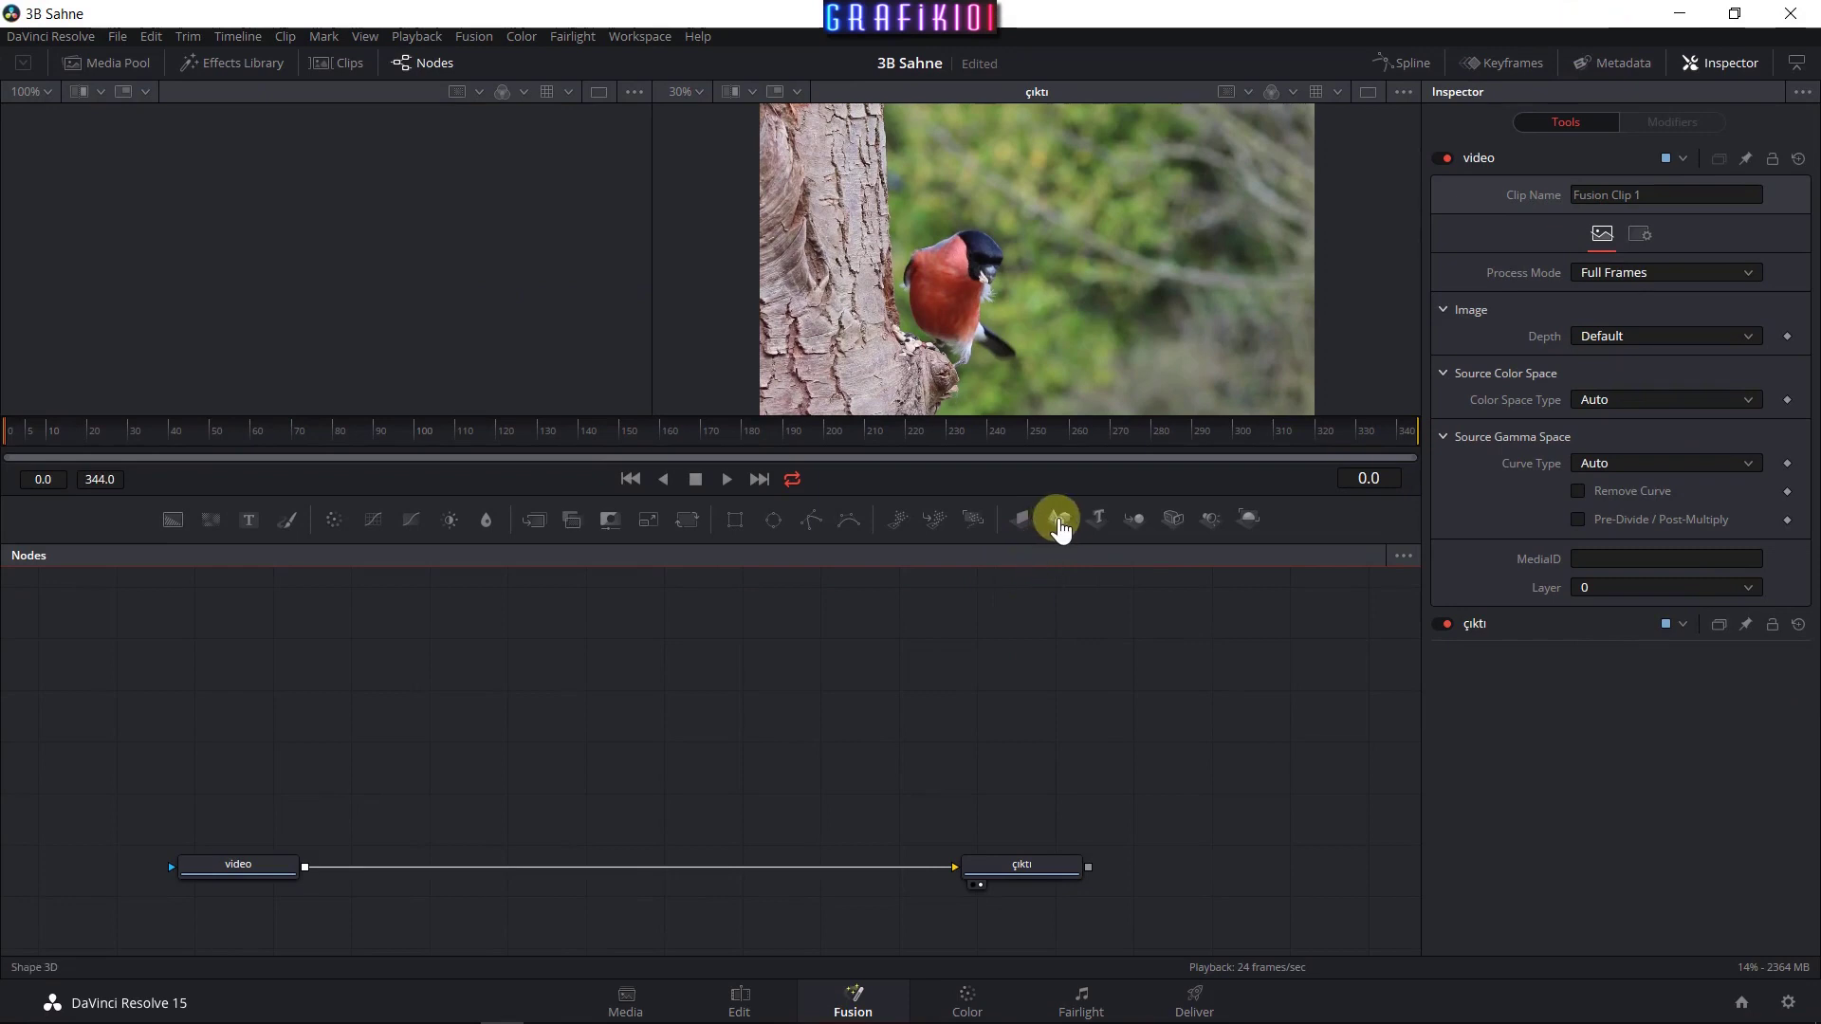
Drag a Shape 3D node into the graph and show its white plane in the left viewer.
left_click_drag(1060, 528, 317, 664)
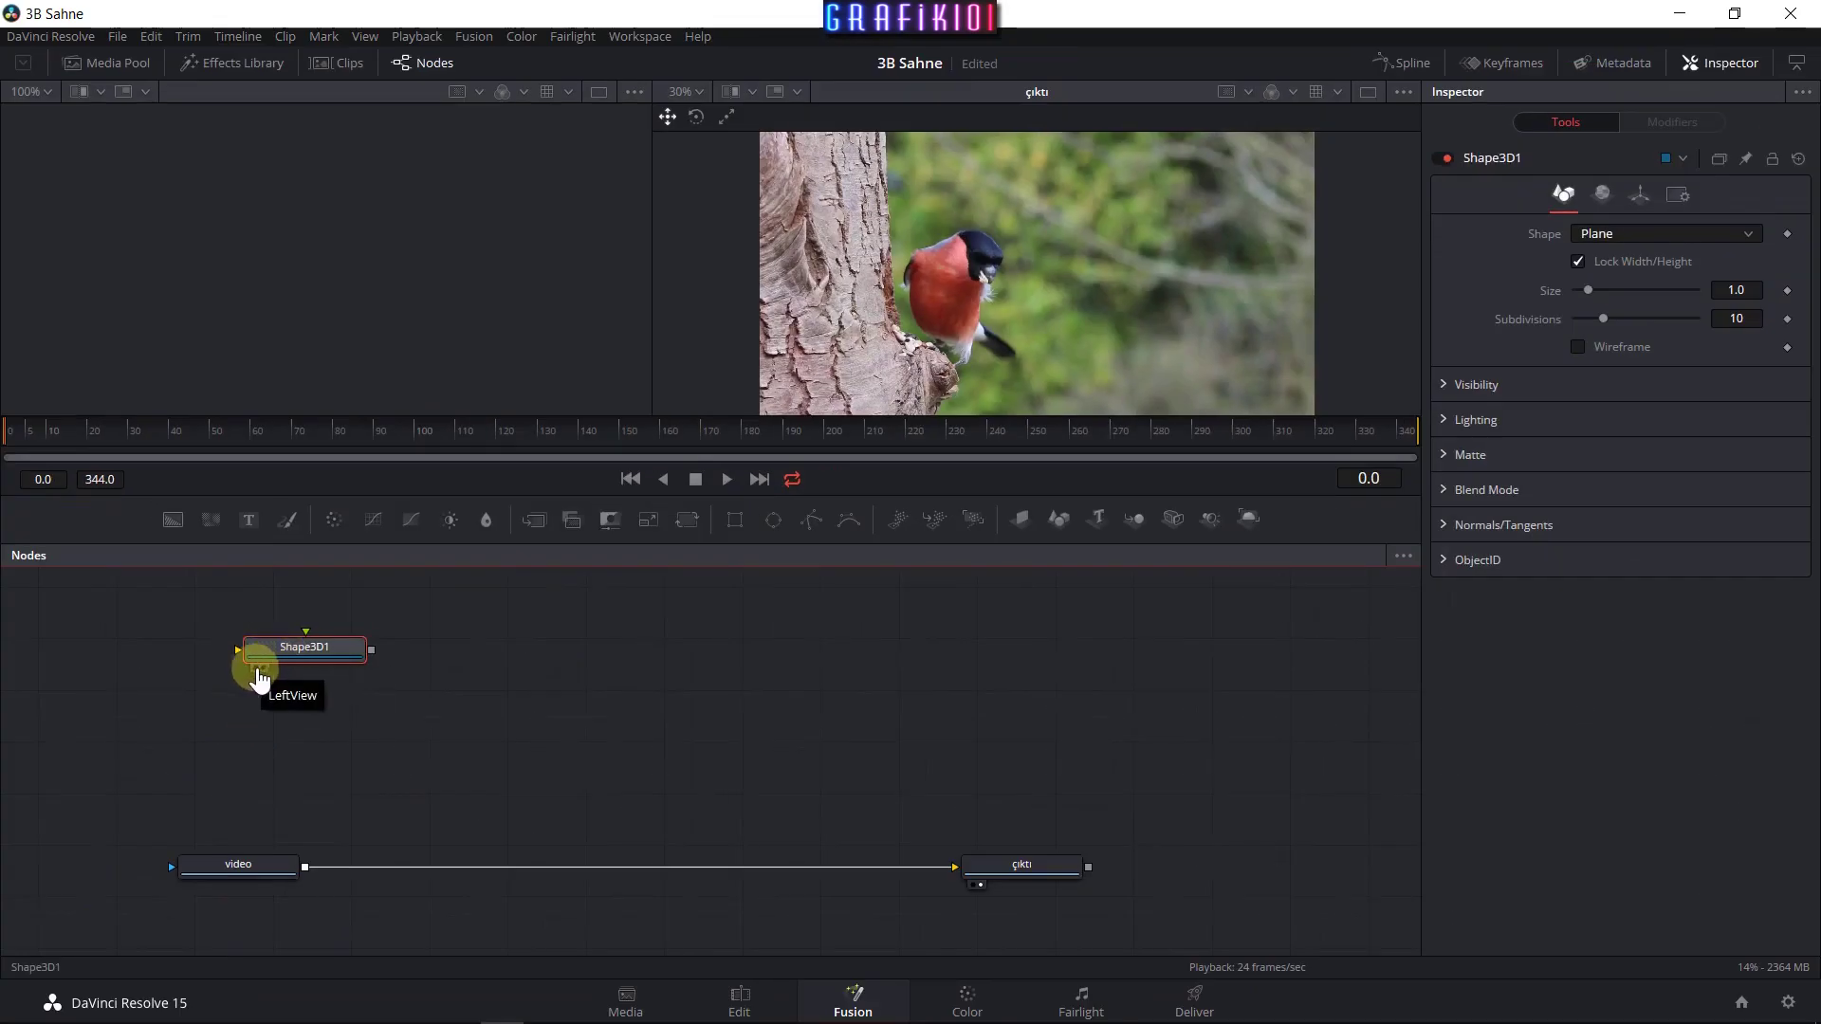
left_click(256, 668)
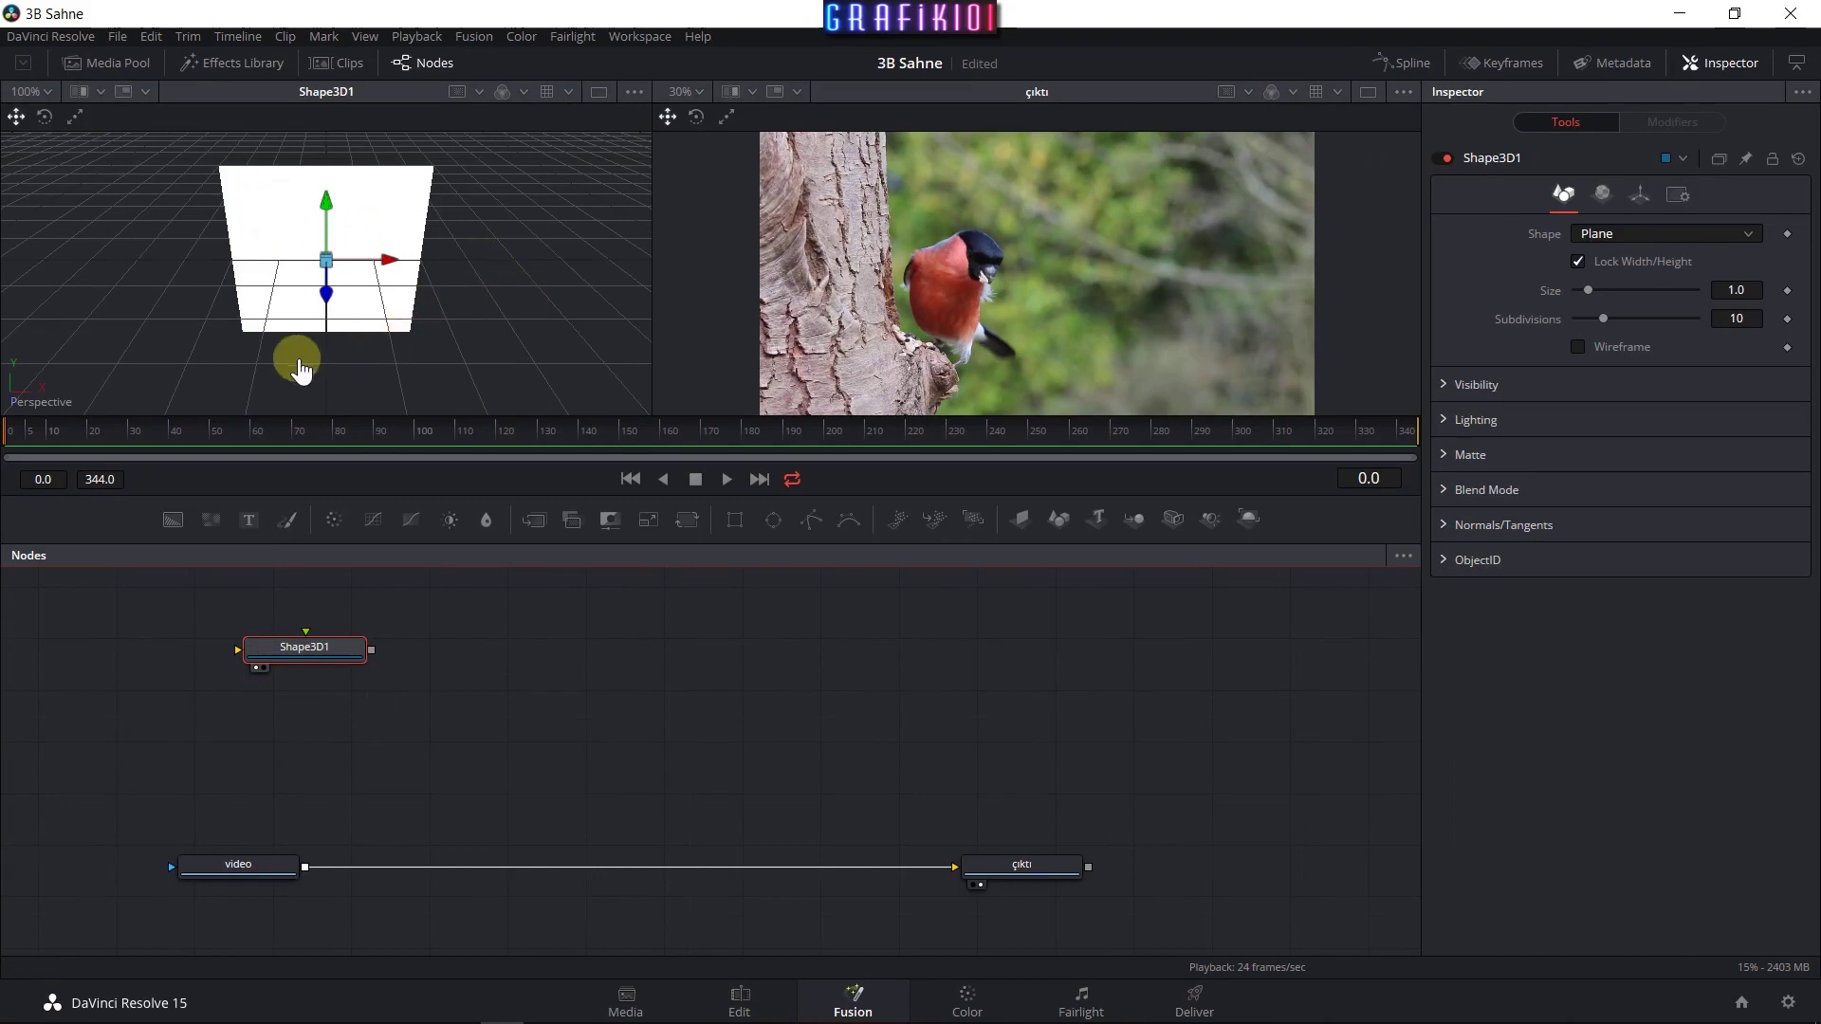
Orbit around the plane in the left viewer, then list Shape3D1's shape types.
mouse_move(189, 338)
left_mouse_down()
mouse_move(746, 365)
mouse_move(418, 227)
mouse_move(642, 297)
mouse_move(610, 272)
mouse_move(536, 308)
mouse_move(418, 325)
mouse_move(358, 309)
mouse_move(398, 276)
mouse_move(411, 297)
left_mouse_up()
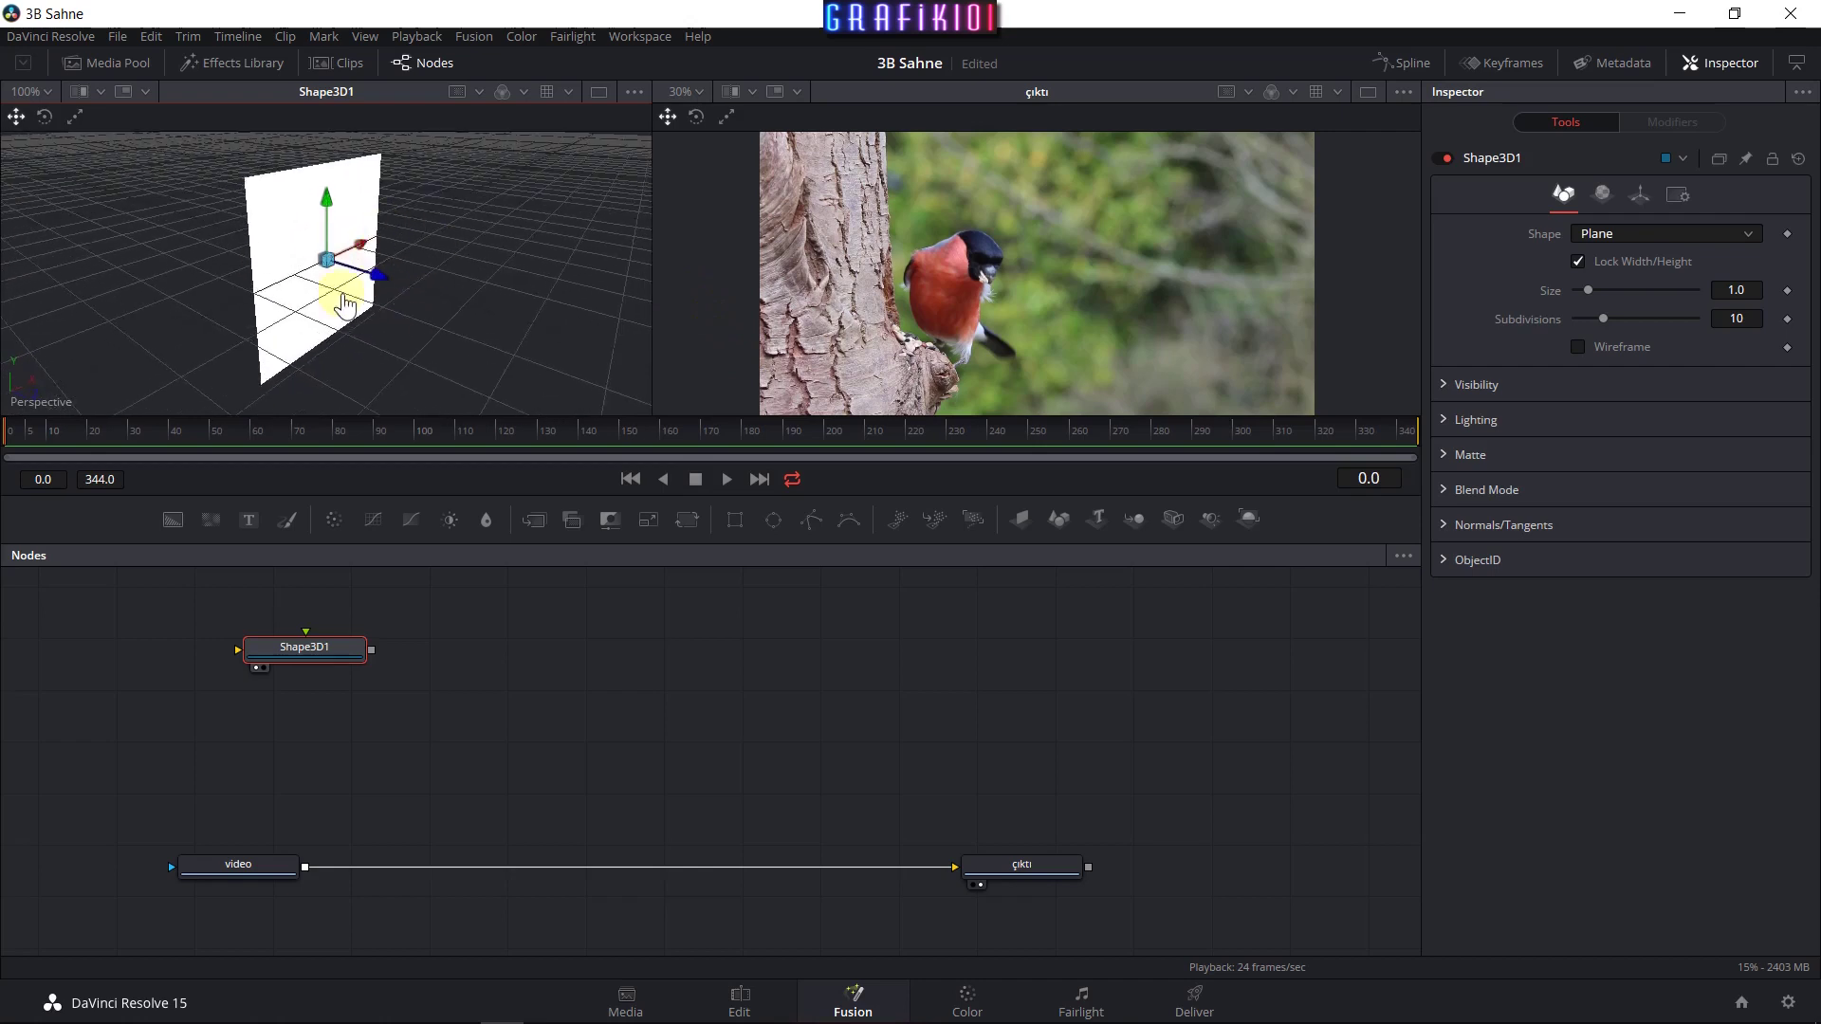
mouse_move(500, 252)
left_mouse_down()
mouse_move(264, 358)
mouse_move(244, 180)
mouse_move(642, 252)
mouse_move(496, 162)
mouse_move(407, 367)
mouse_move(304, 330)
mouse_move(390, 232)
mouse_move(170, 287)
left_mouse_up()
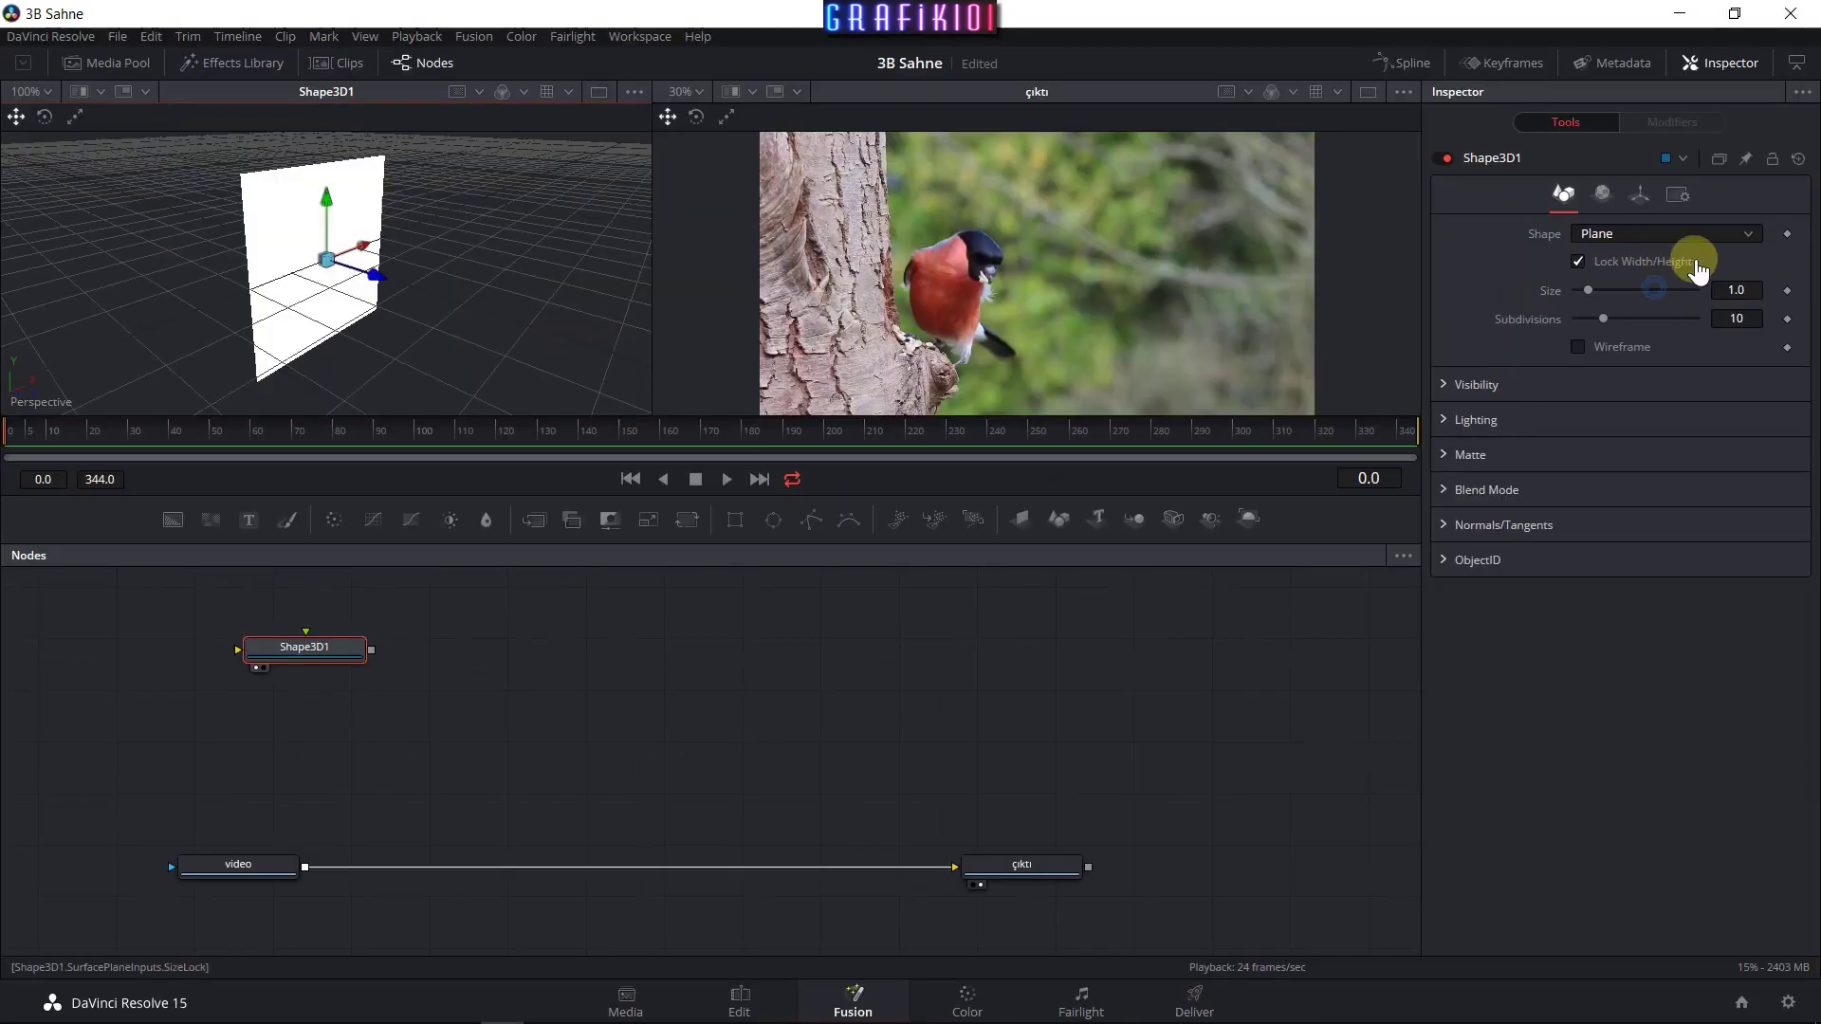
left_click(1677, 235)
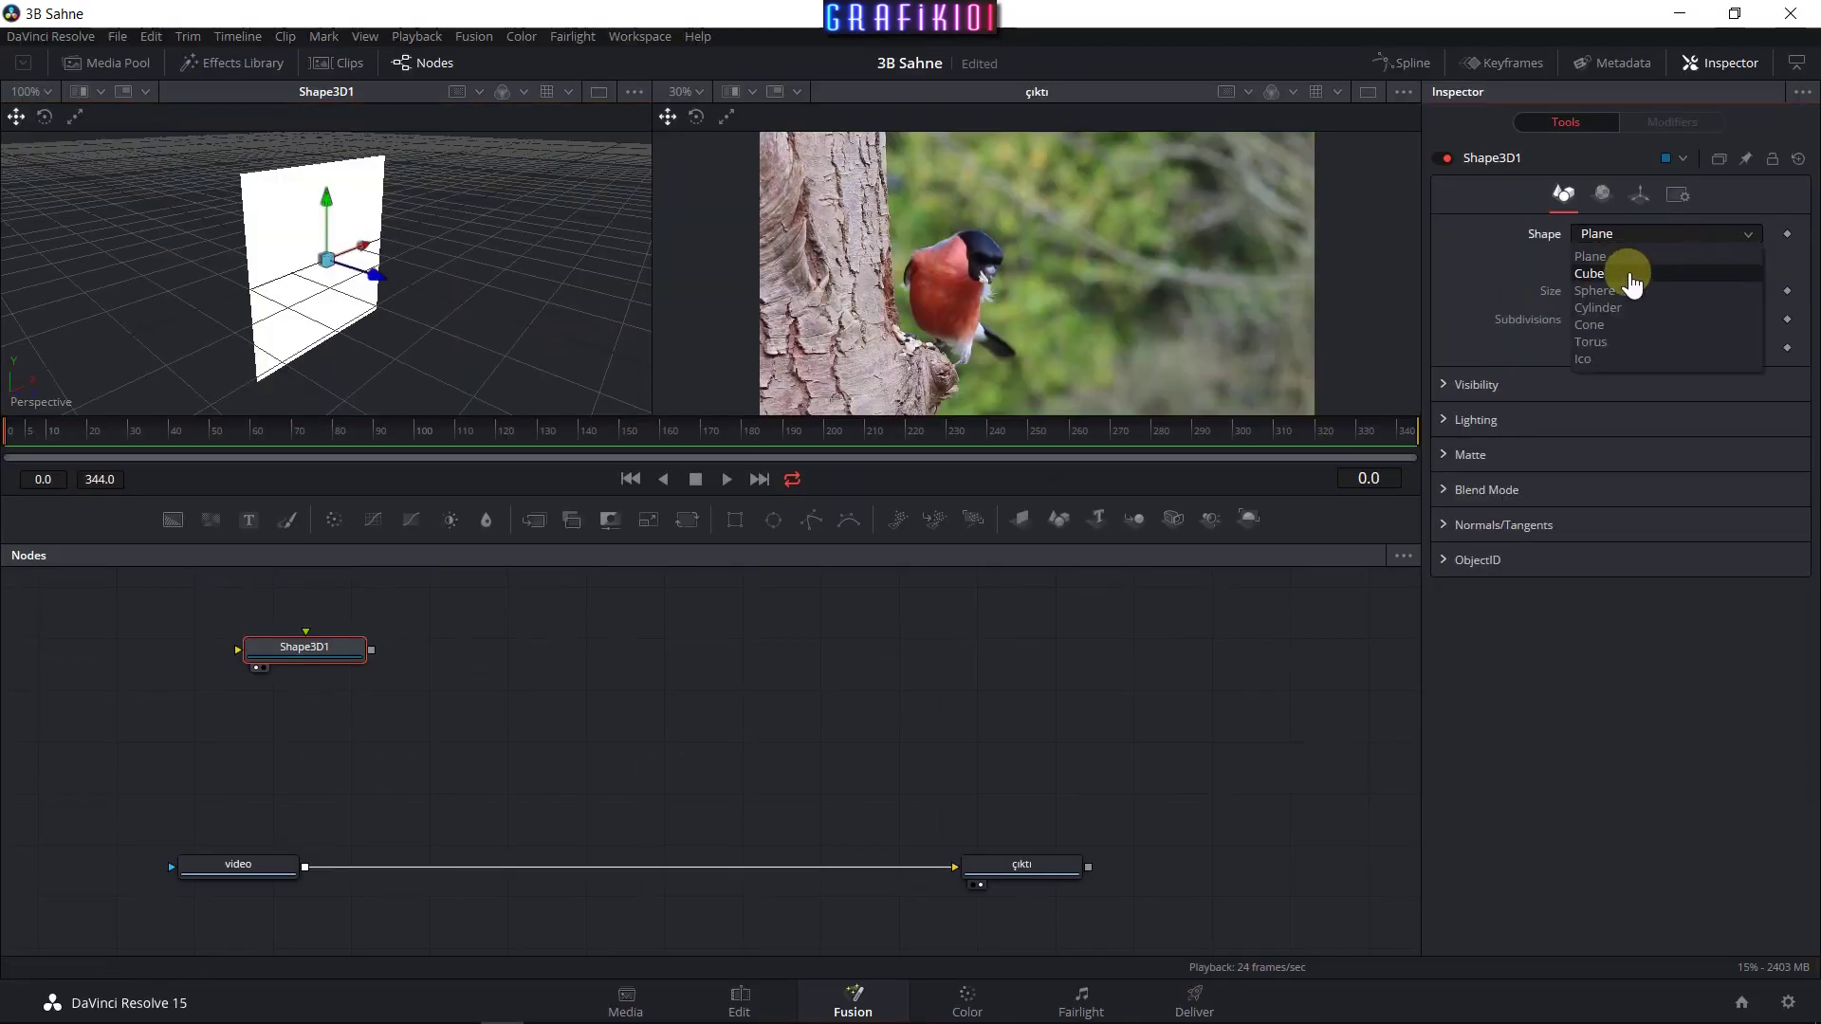
Change Shape3D1 to a Sphere with radius 1.0, then zoom out and orbit around it.
left_click(1596, 290)
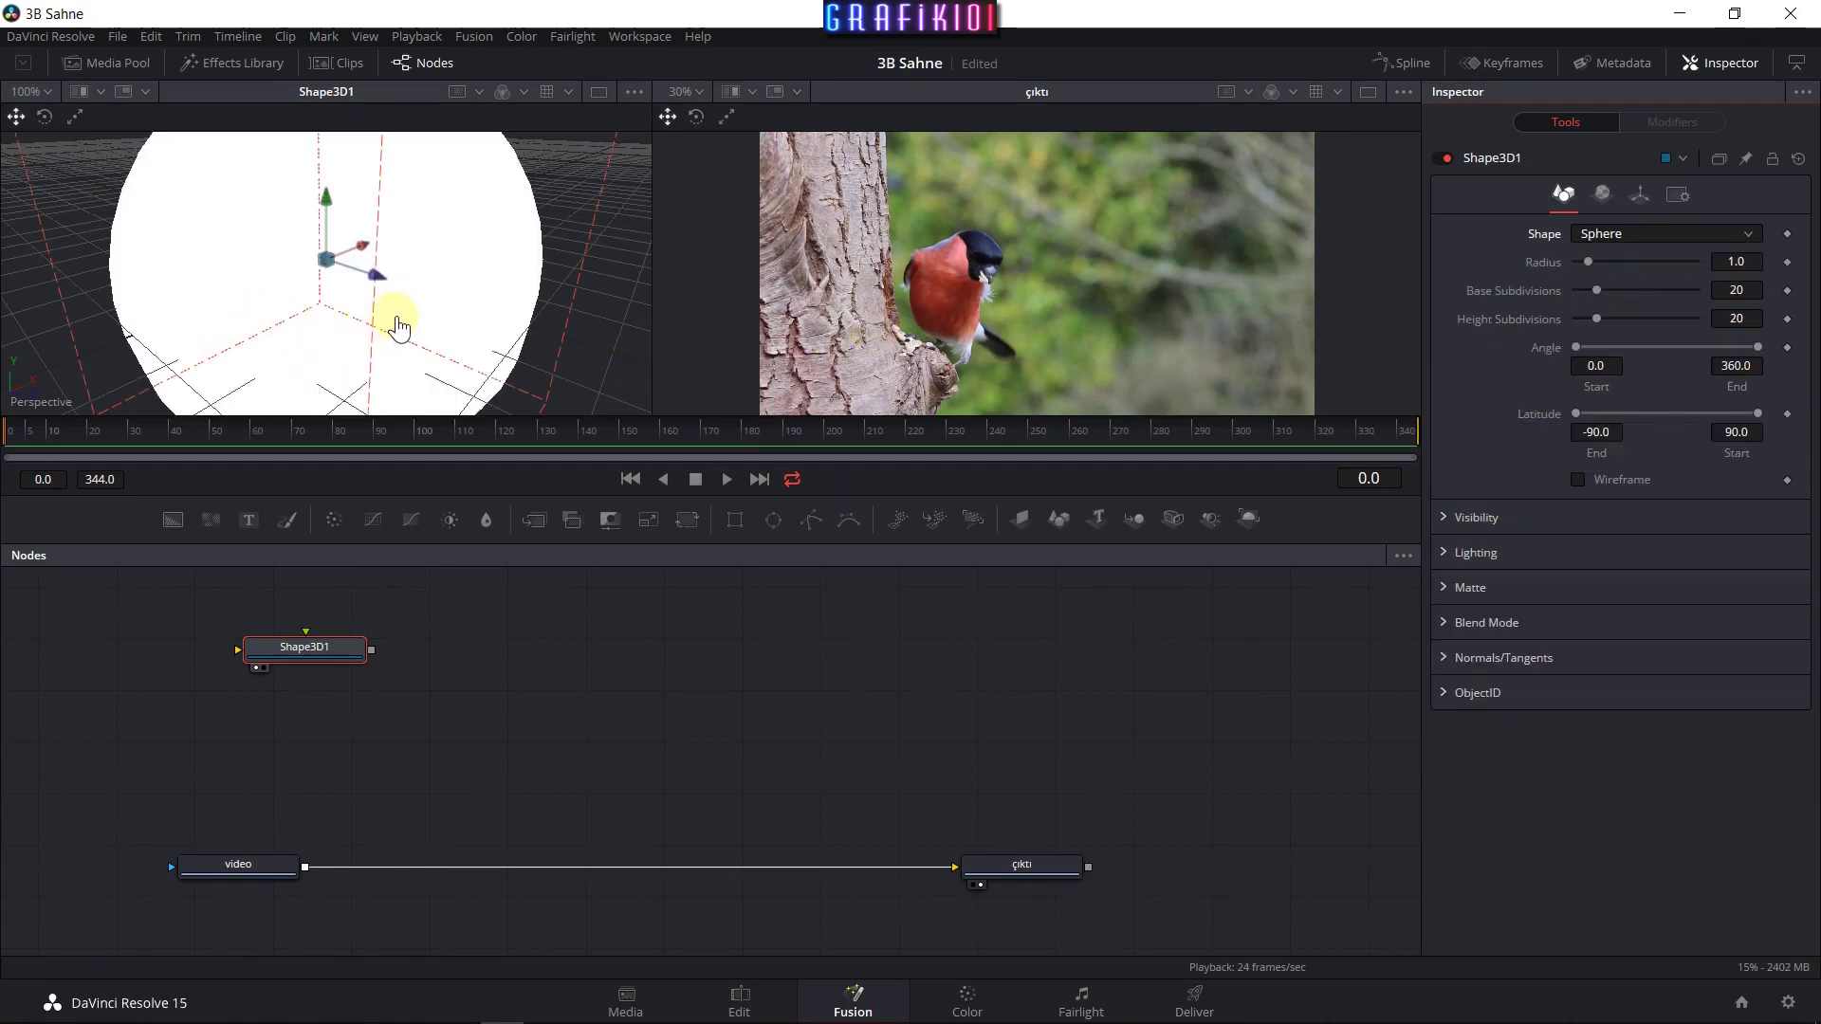
scroll(398, 328, "down", 3)
scroll(388, 288, "down", 2)
scroll(393, 293, "down", 1)
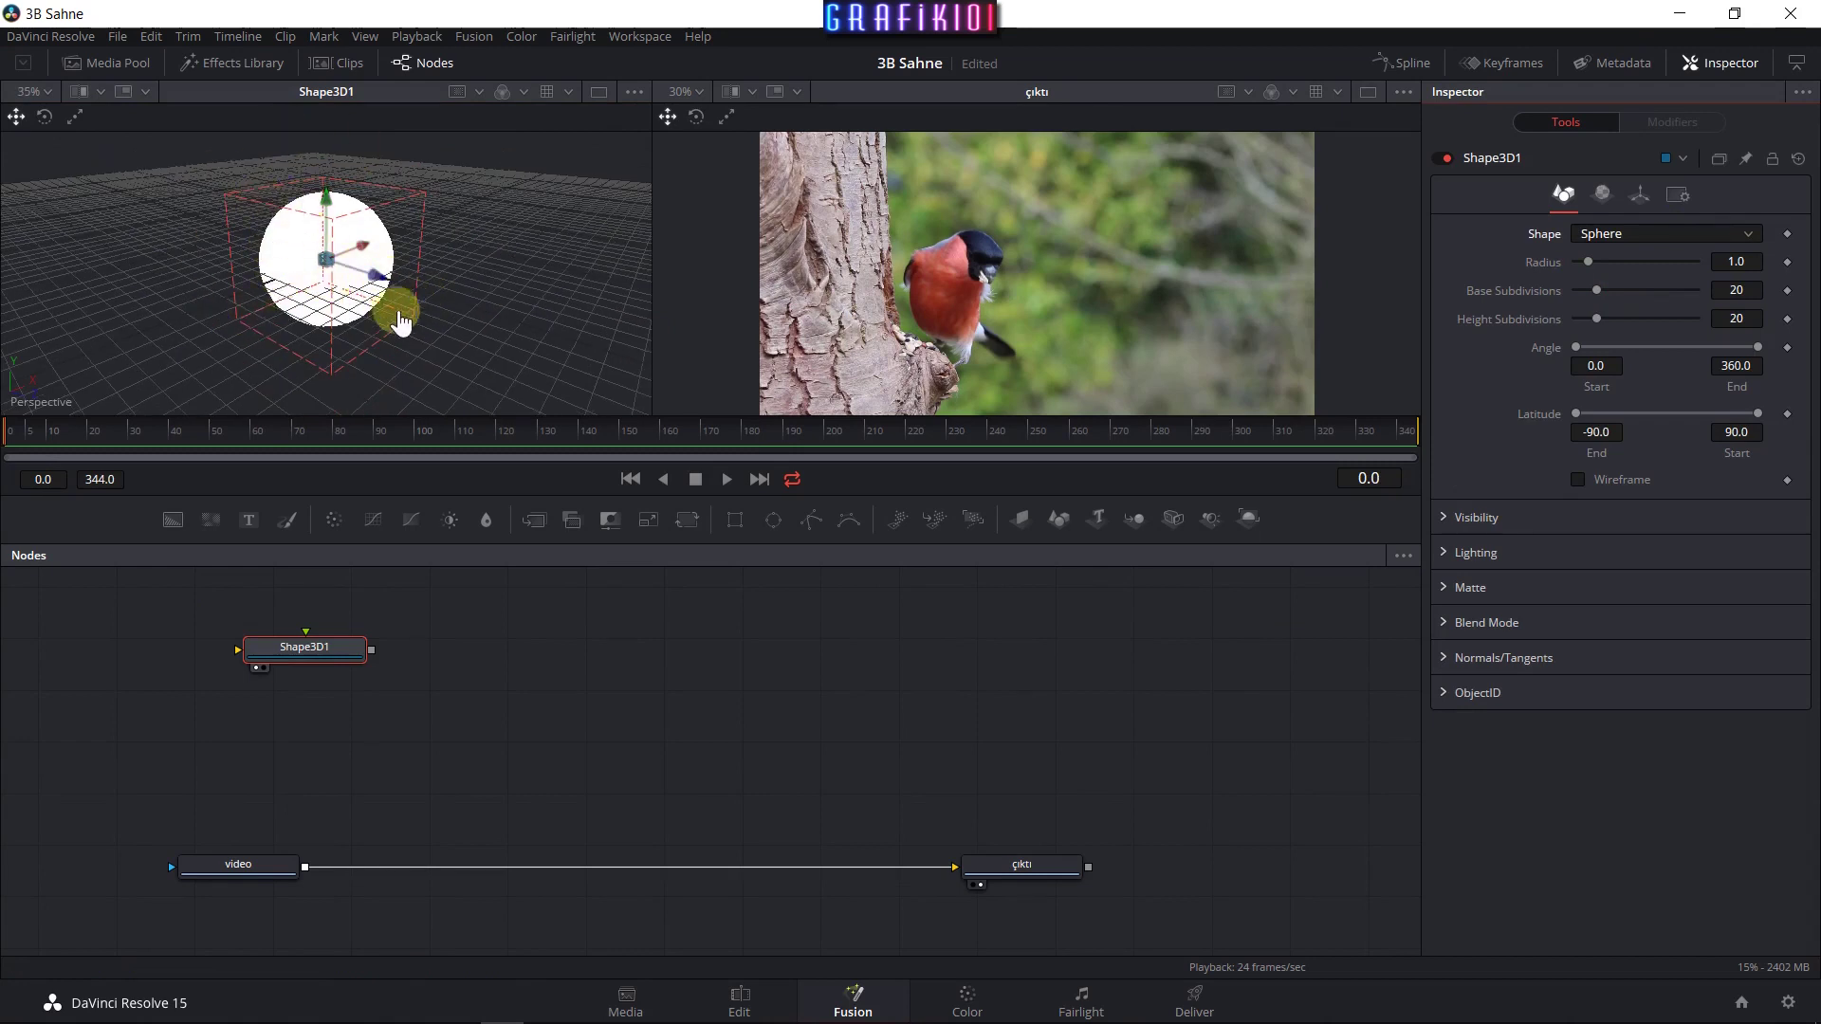
mouse_move(516, 329)
left_mouse_down()
mouse_move(291, 368)
mouse_move(352, 207)
mouse_move(254, 370)
mouse_move(33, 224)
mouse_move(409, 218)
left_mouse_up()
mouse_move(402, 365)
left_mouse_down()
mouse_move(337, 346)
mouse_move(352, 363)
mouse_move(345, 316)
left_mouse_up()
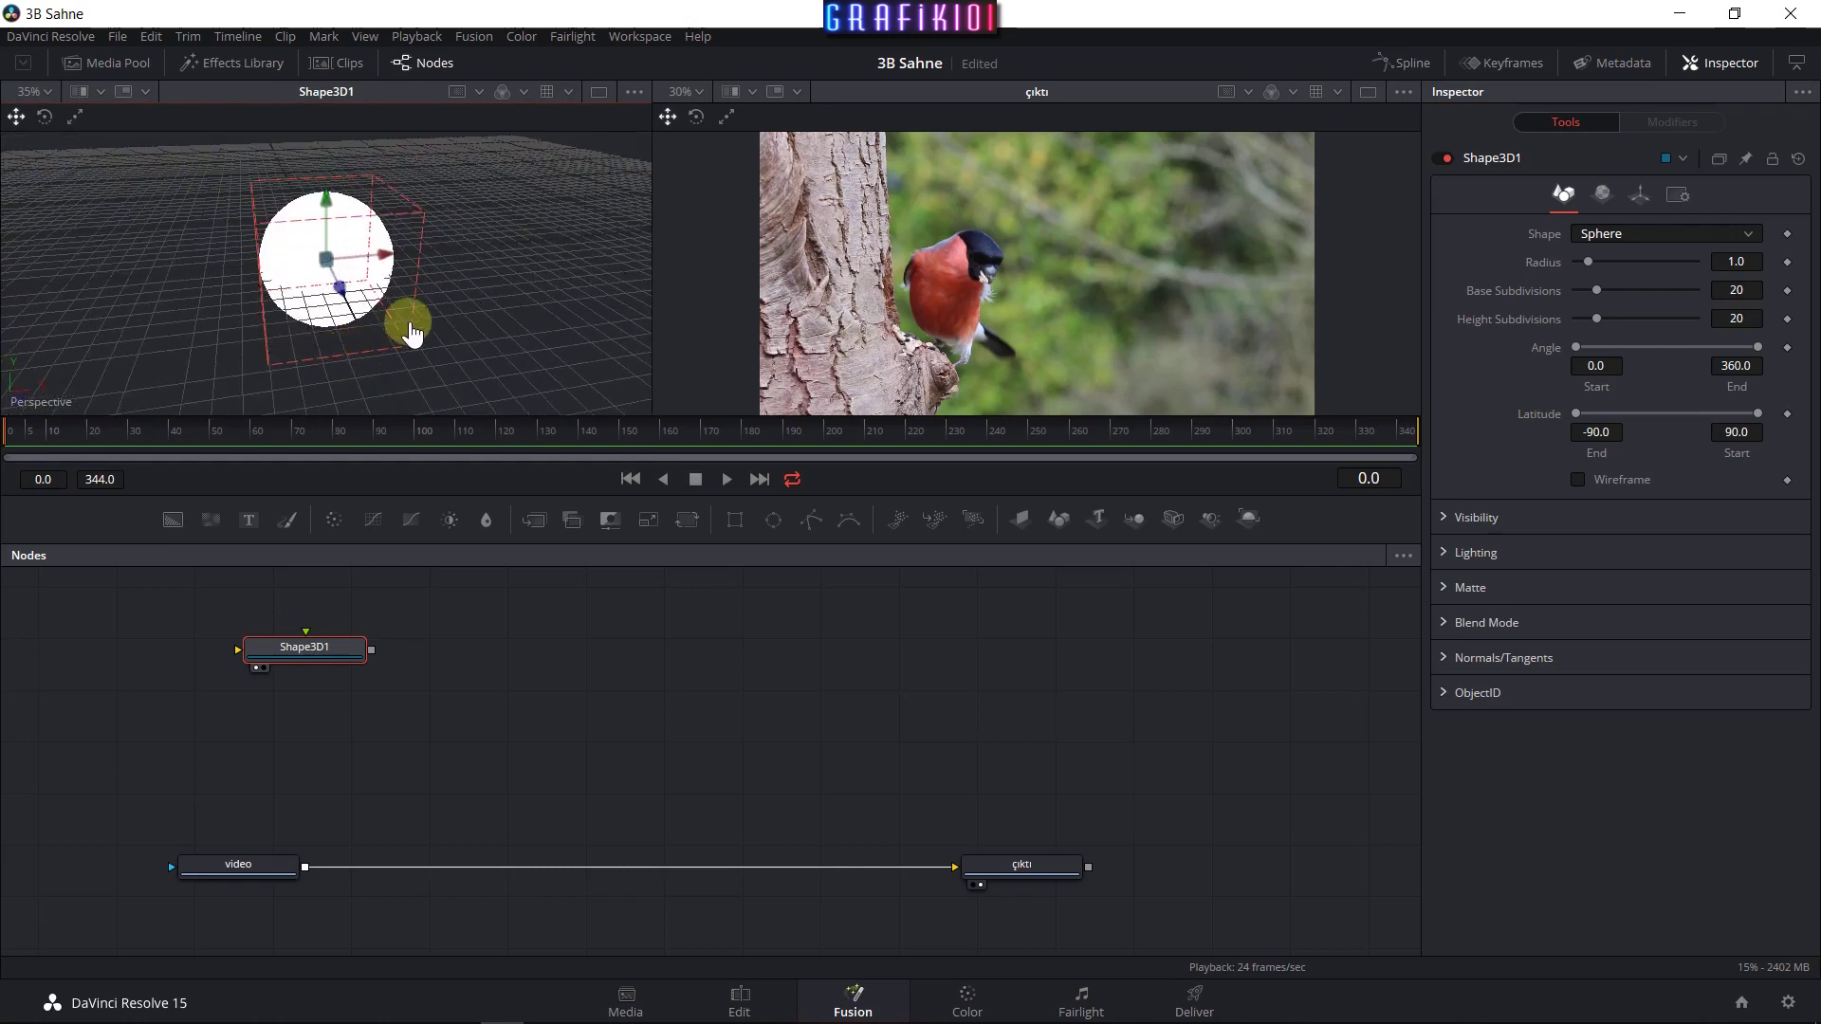
Enable 3D Options > Lighting so the sphere looks shaded, and move Shape3D1 right and down.
right_click(508, 216)
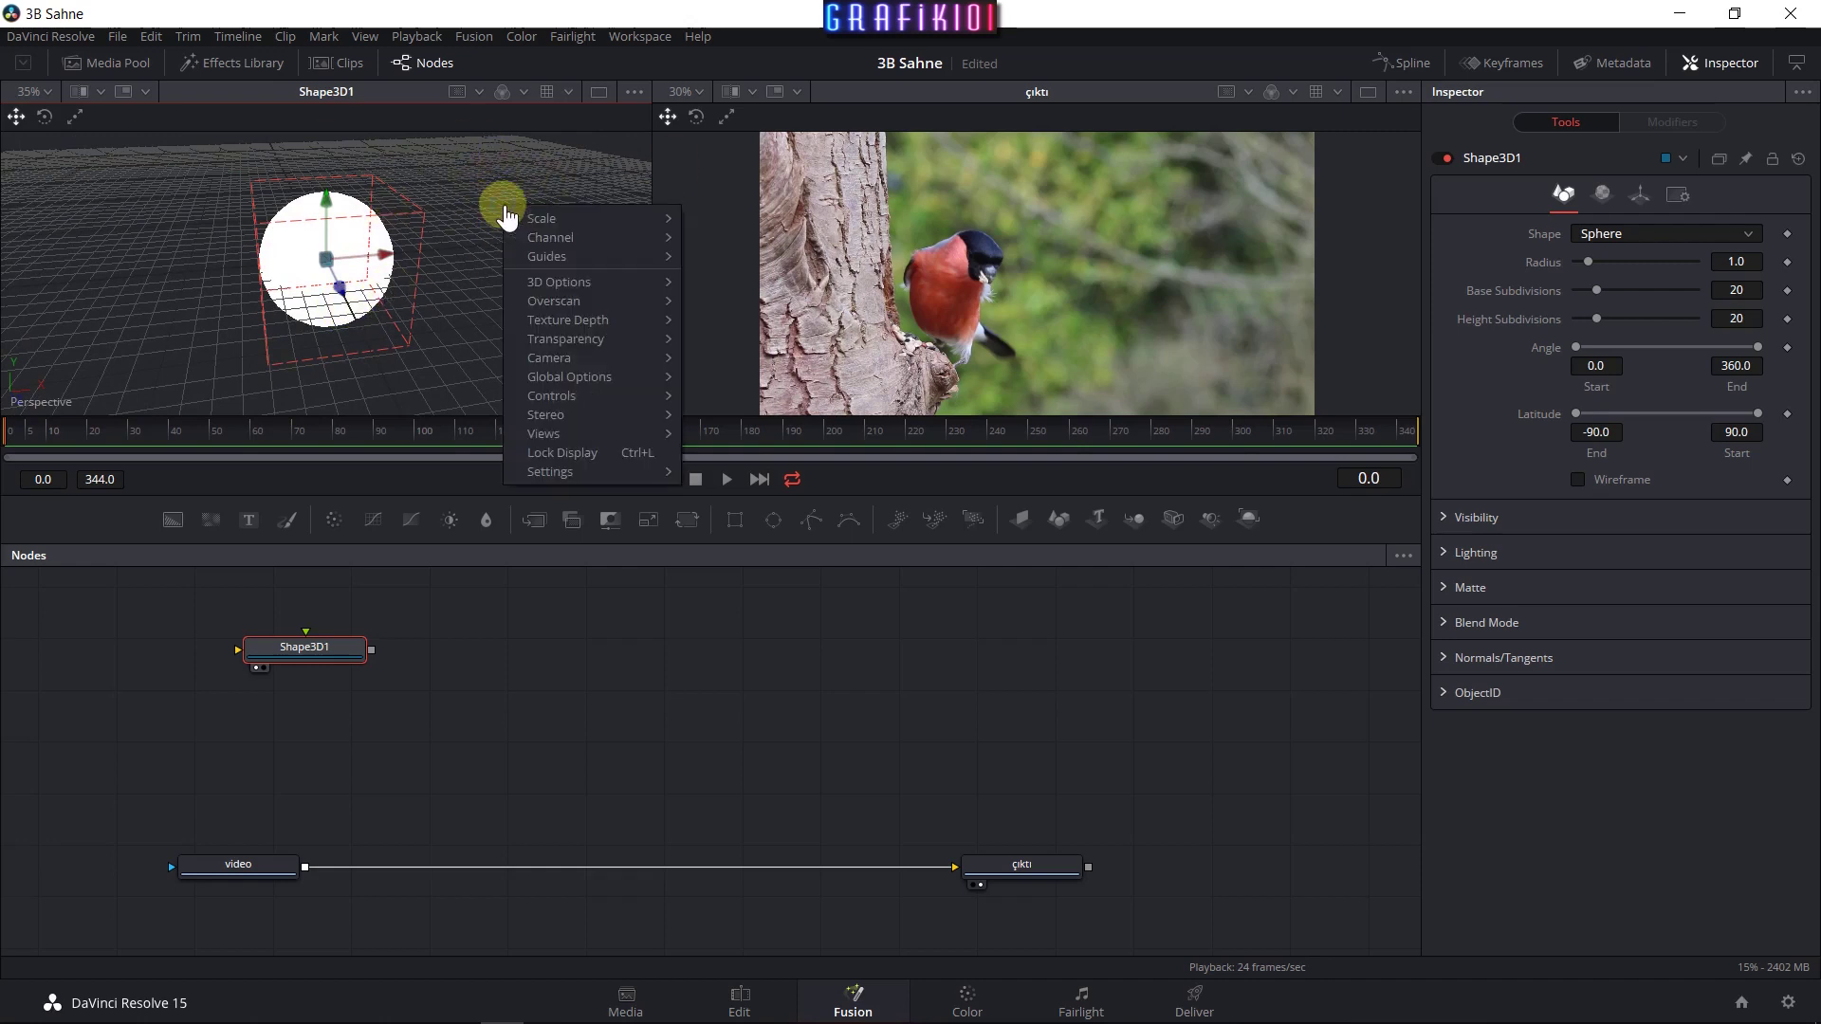
mouse_move(548, 287)
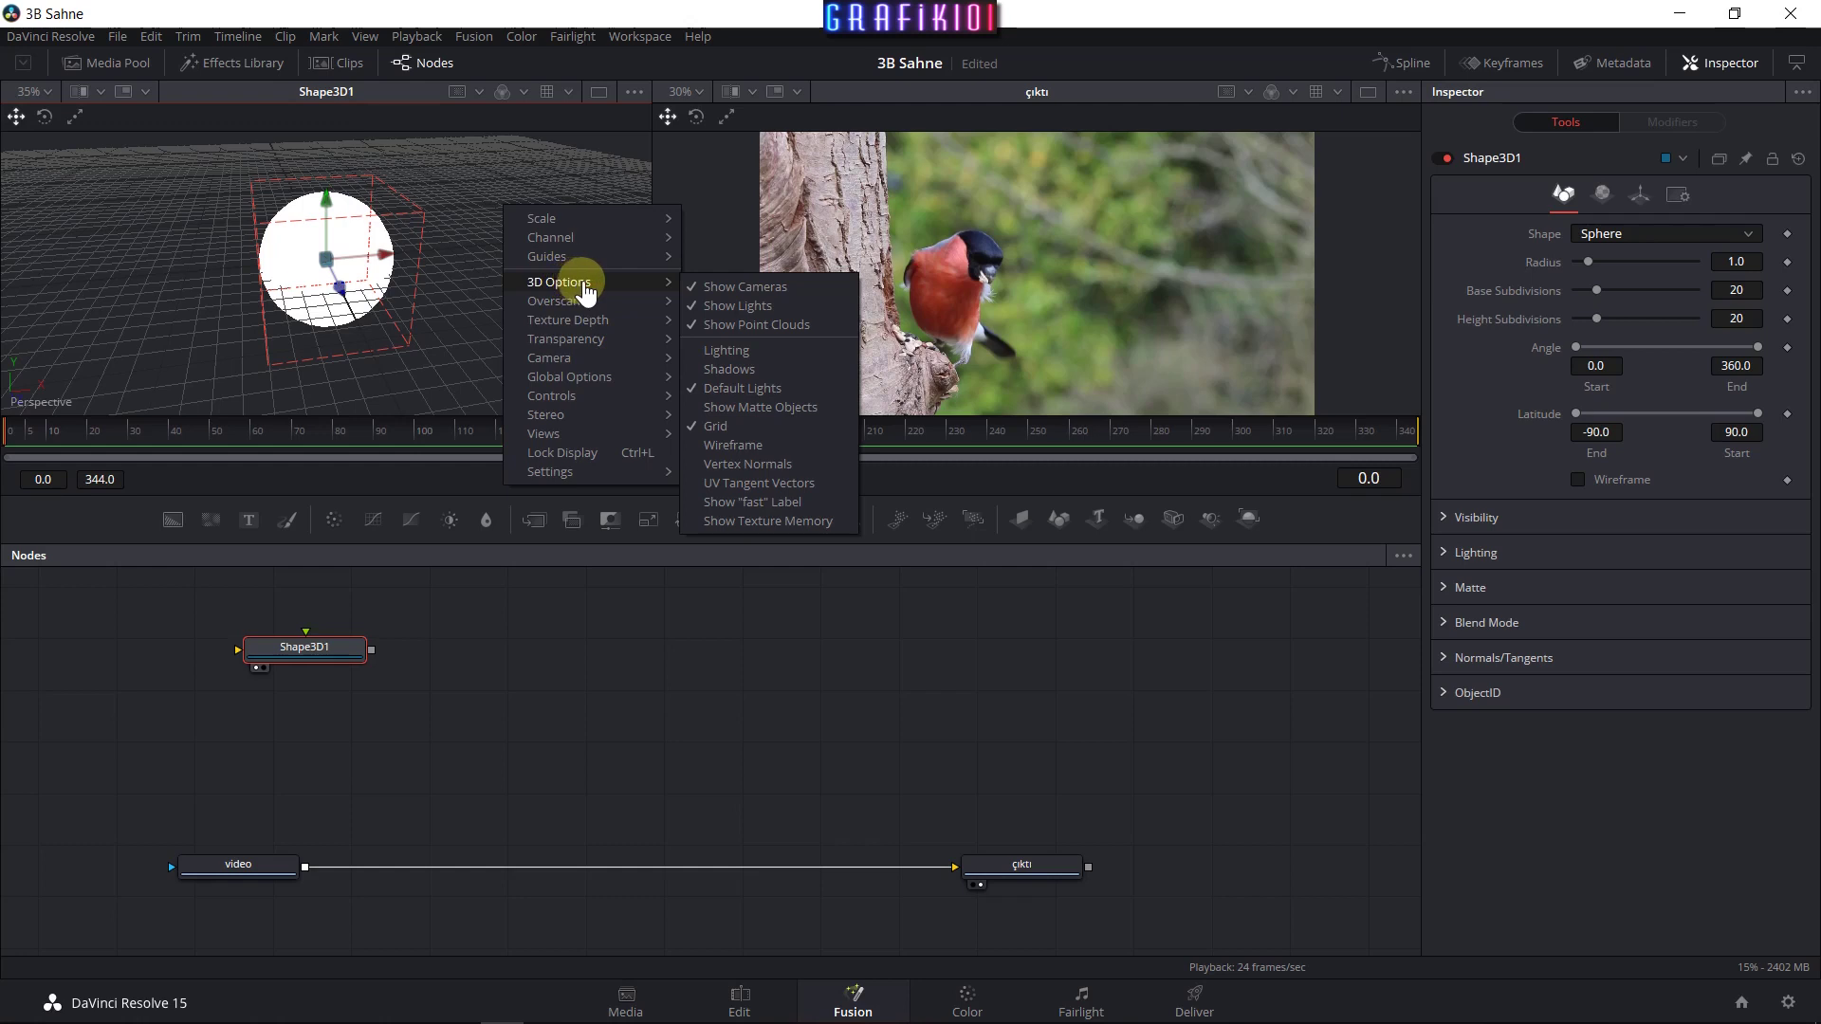
left_click(724, 351)
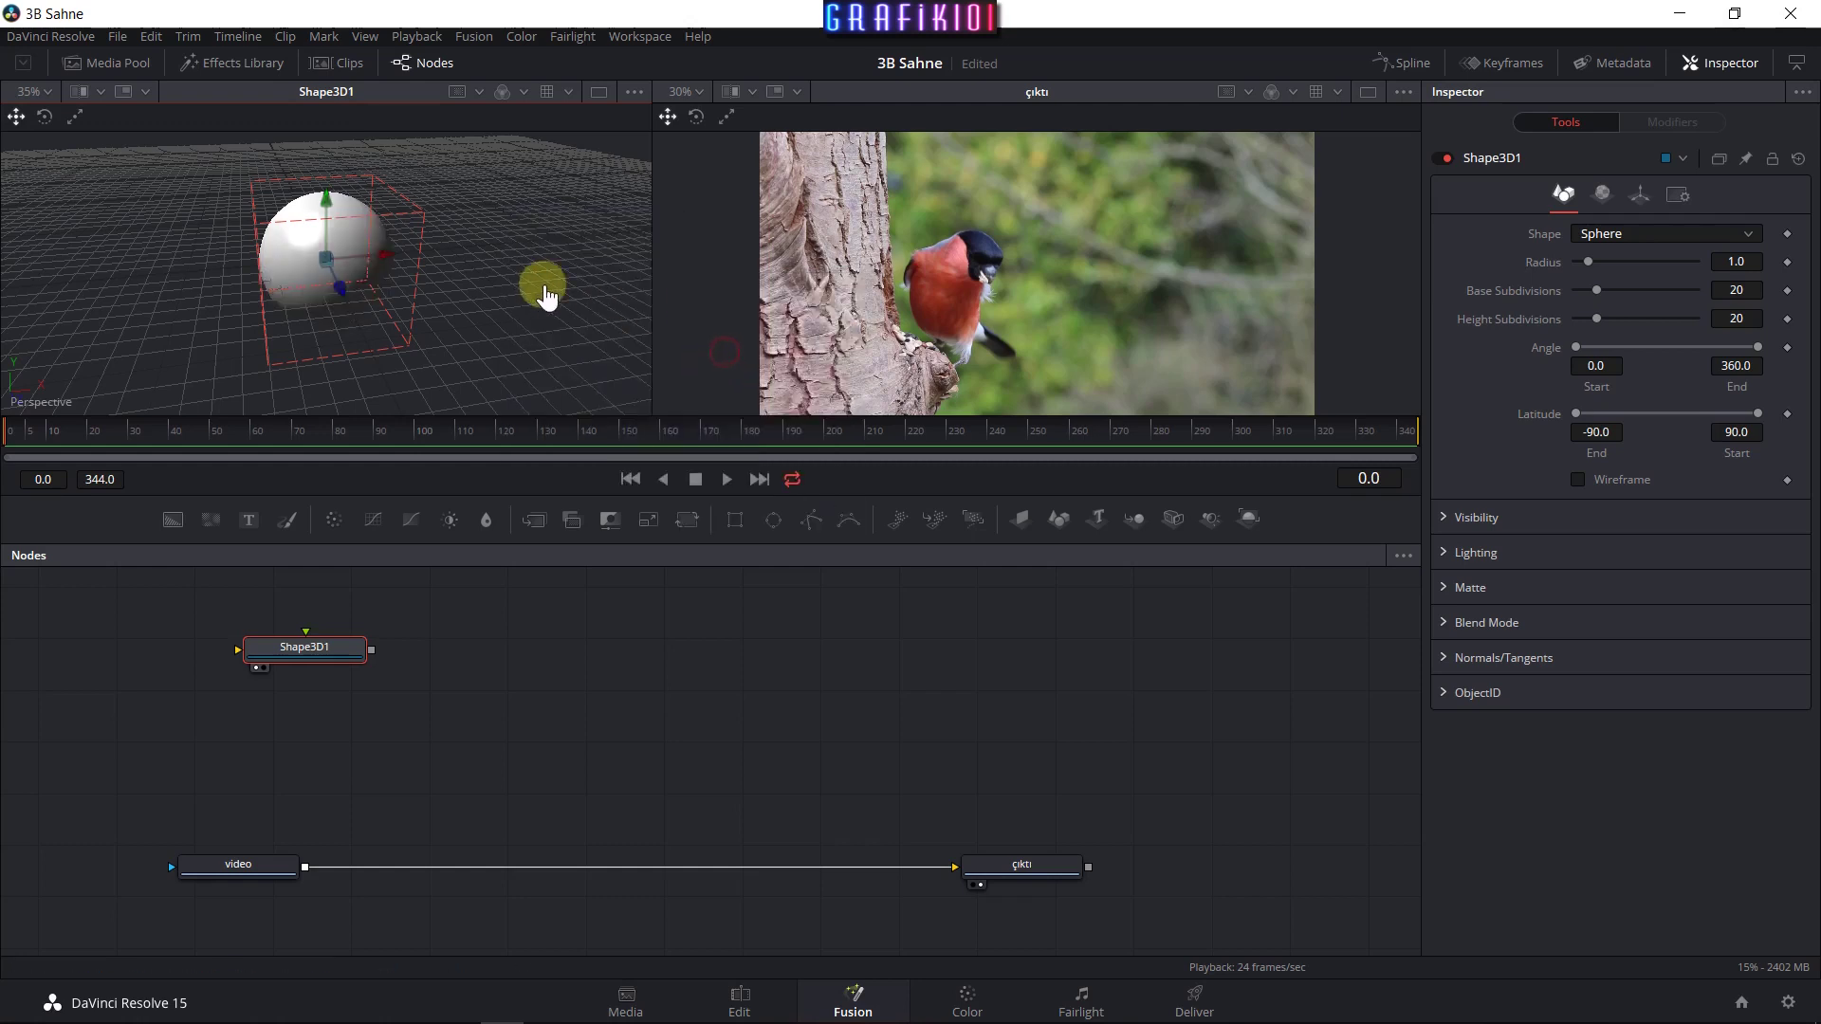
mouse_move(333, 326)
left_mouse_down()
mouse_move(326, 258)
mouse_move(289, 353)
mouse_move(304, 361)
left_mouse_up()
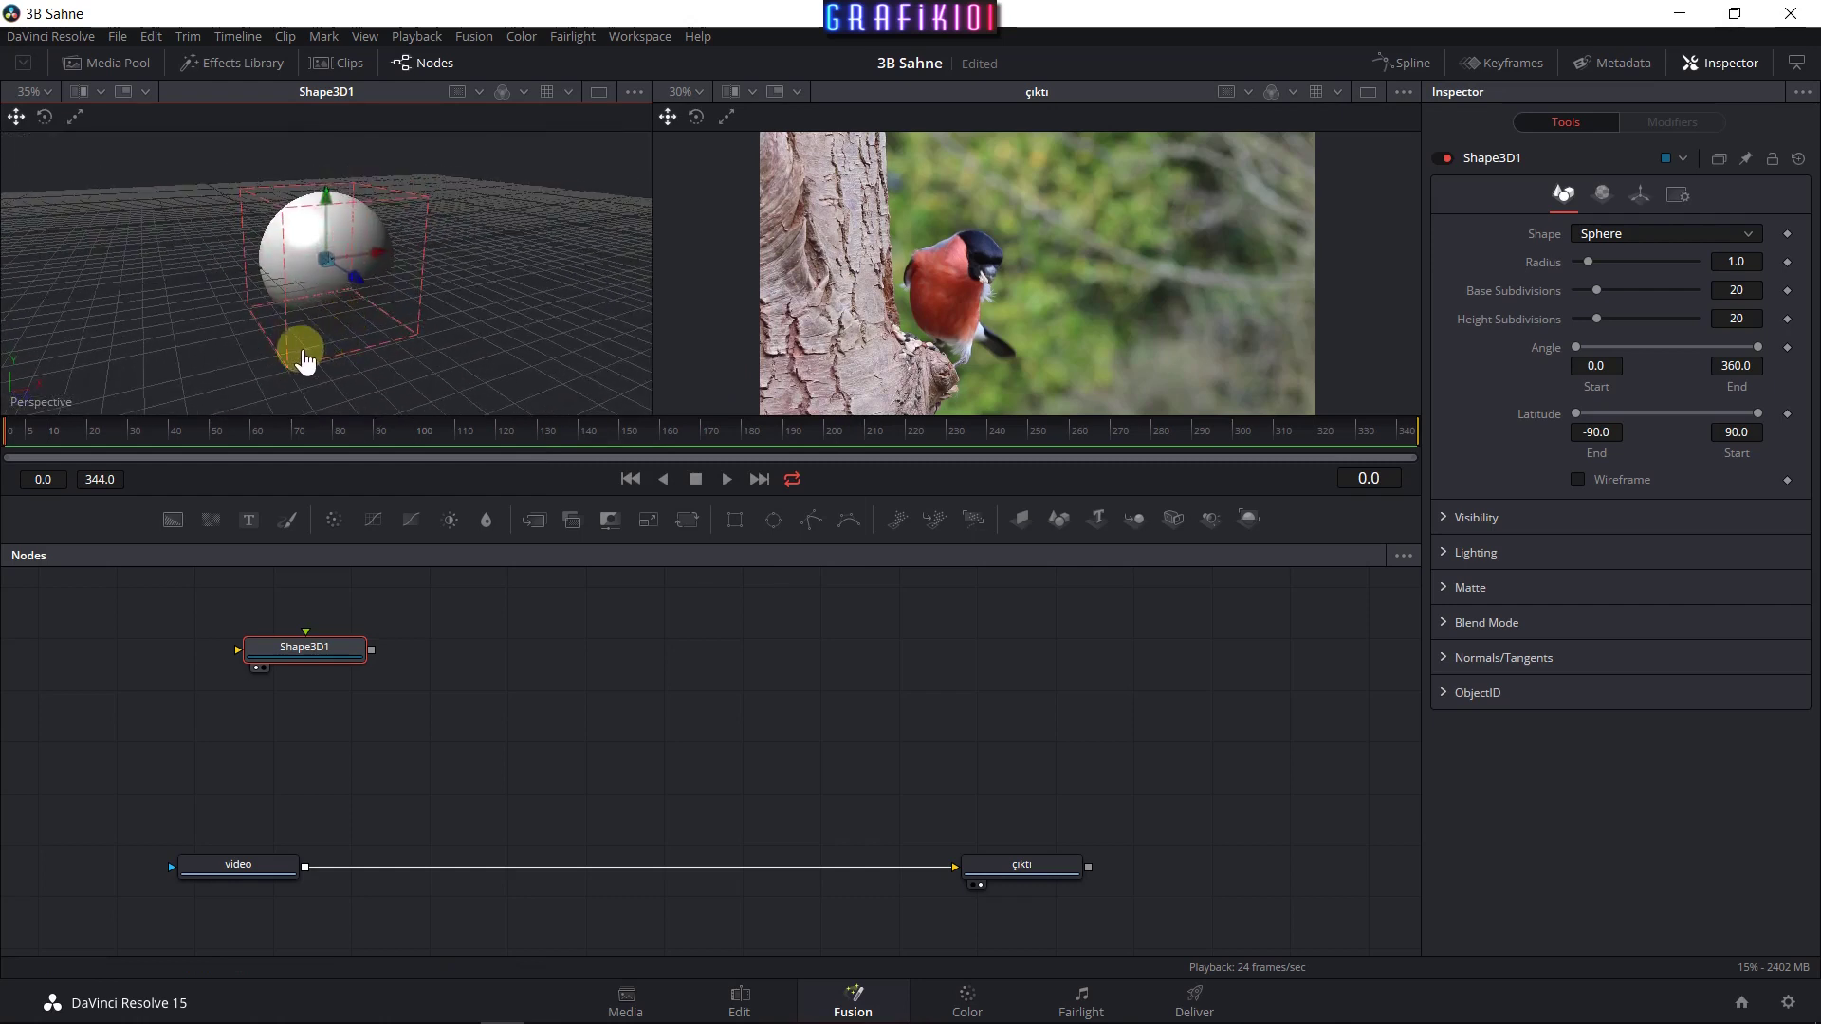
left_click(347, 256)
left_click_drag(312, 662, 413, 676)
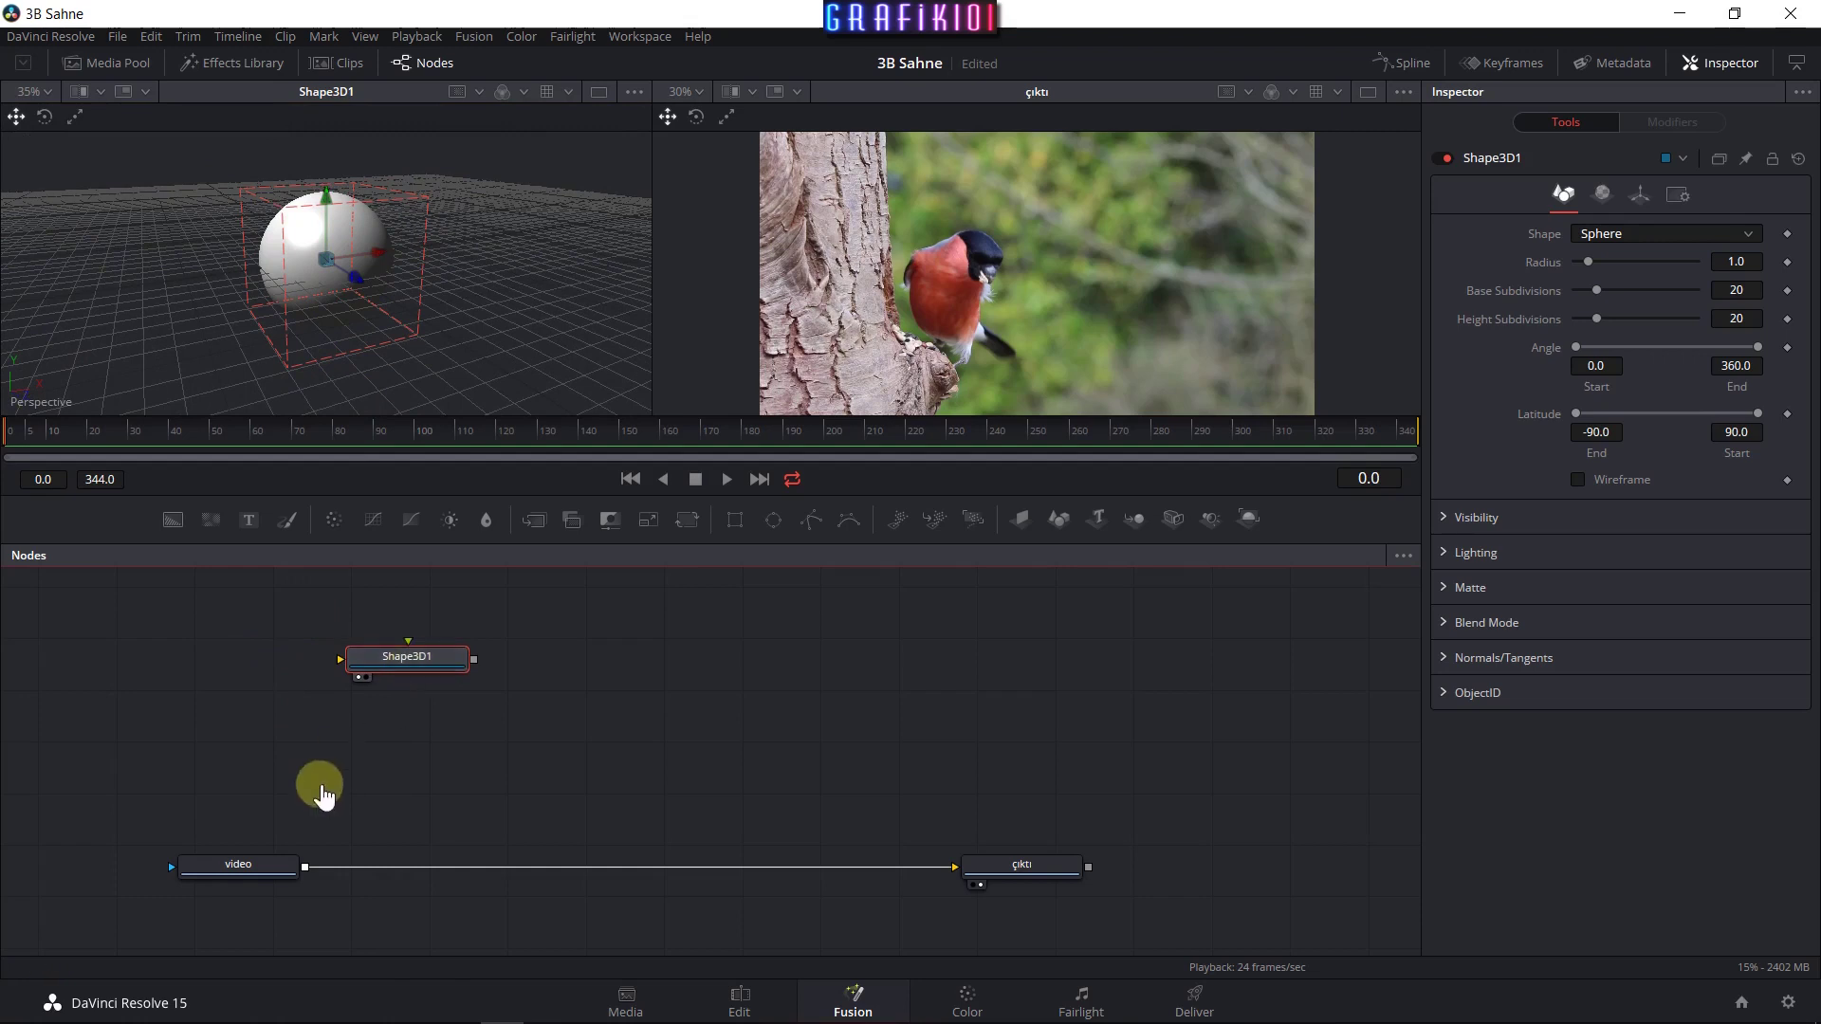
Drag the earth daymap image from the Media Pool into the graph as MediaIn1.
left_click(120, 73)
left_click(227, 132)
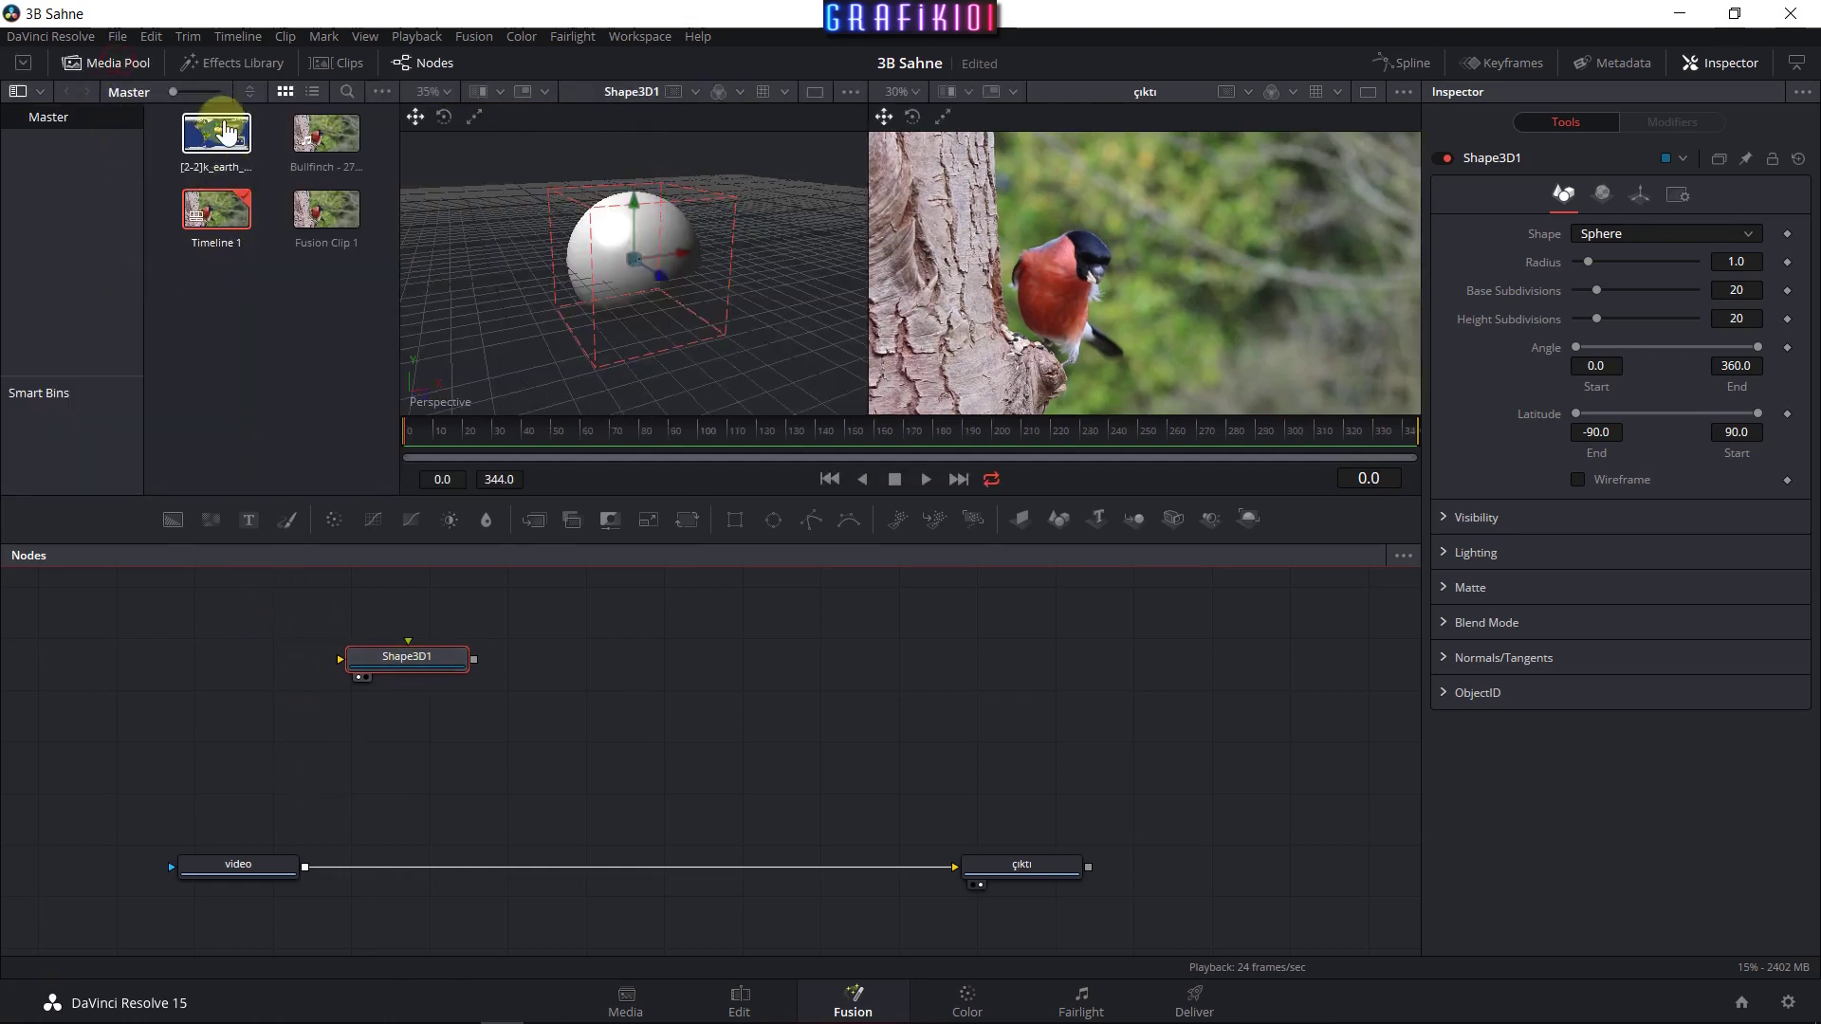
left_click_drag(211, 155, 239, 611)
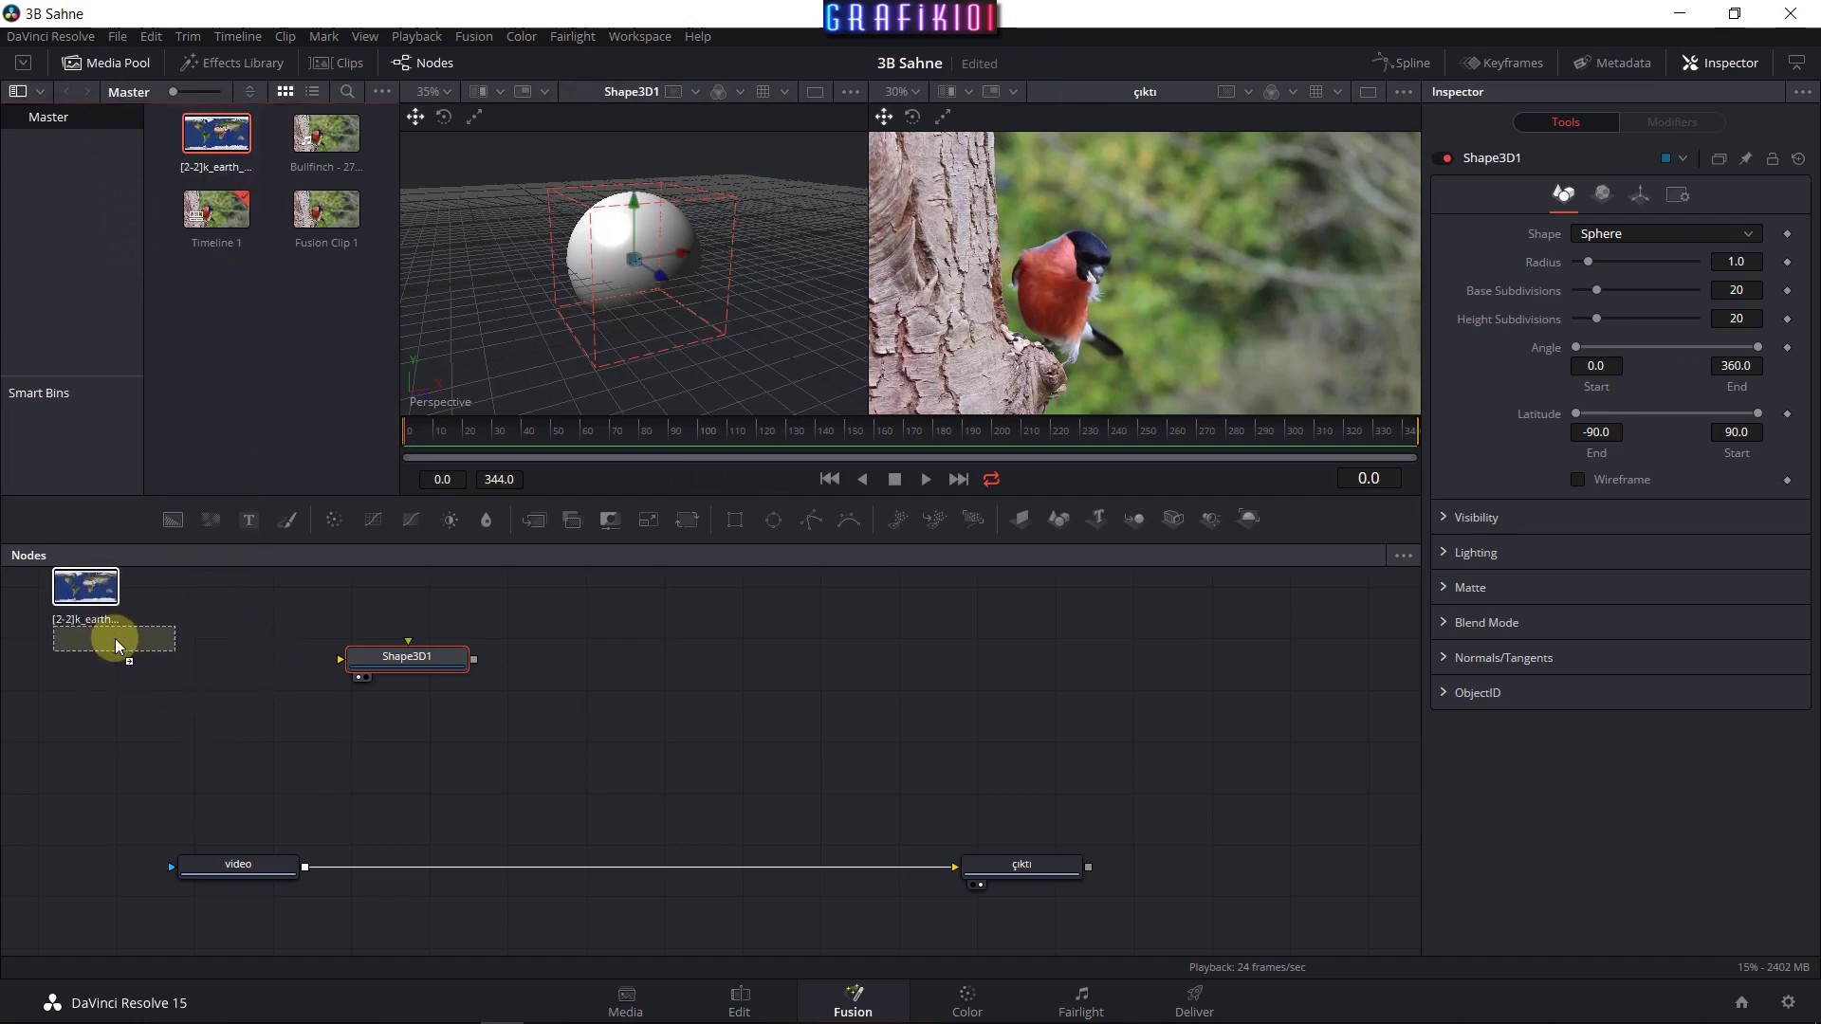
left_click_drag(110, 635, 167, 654)
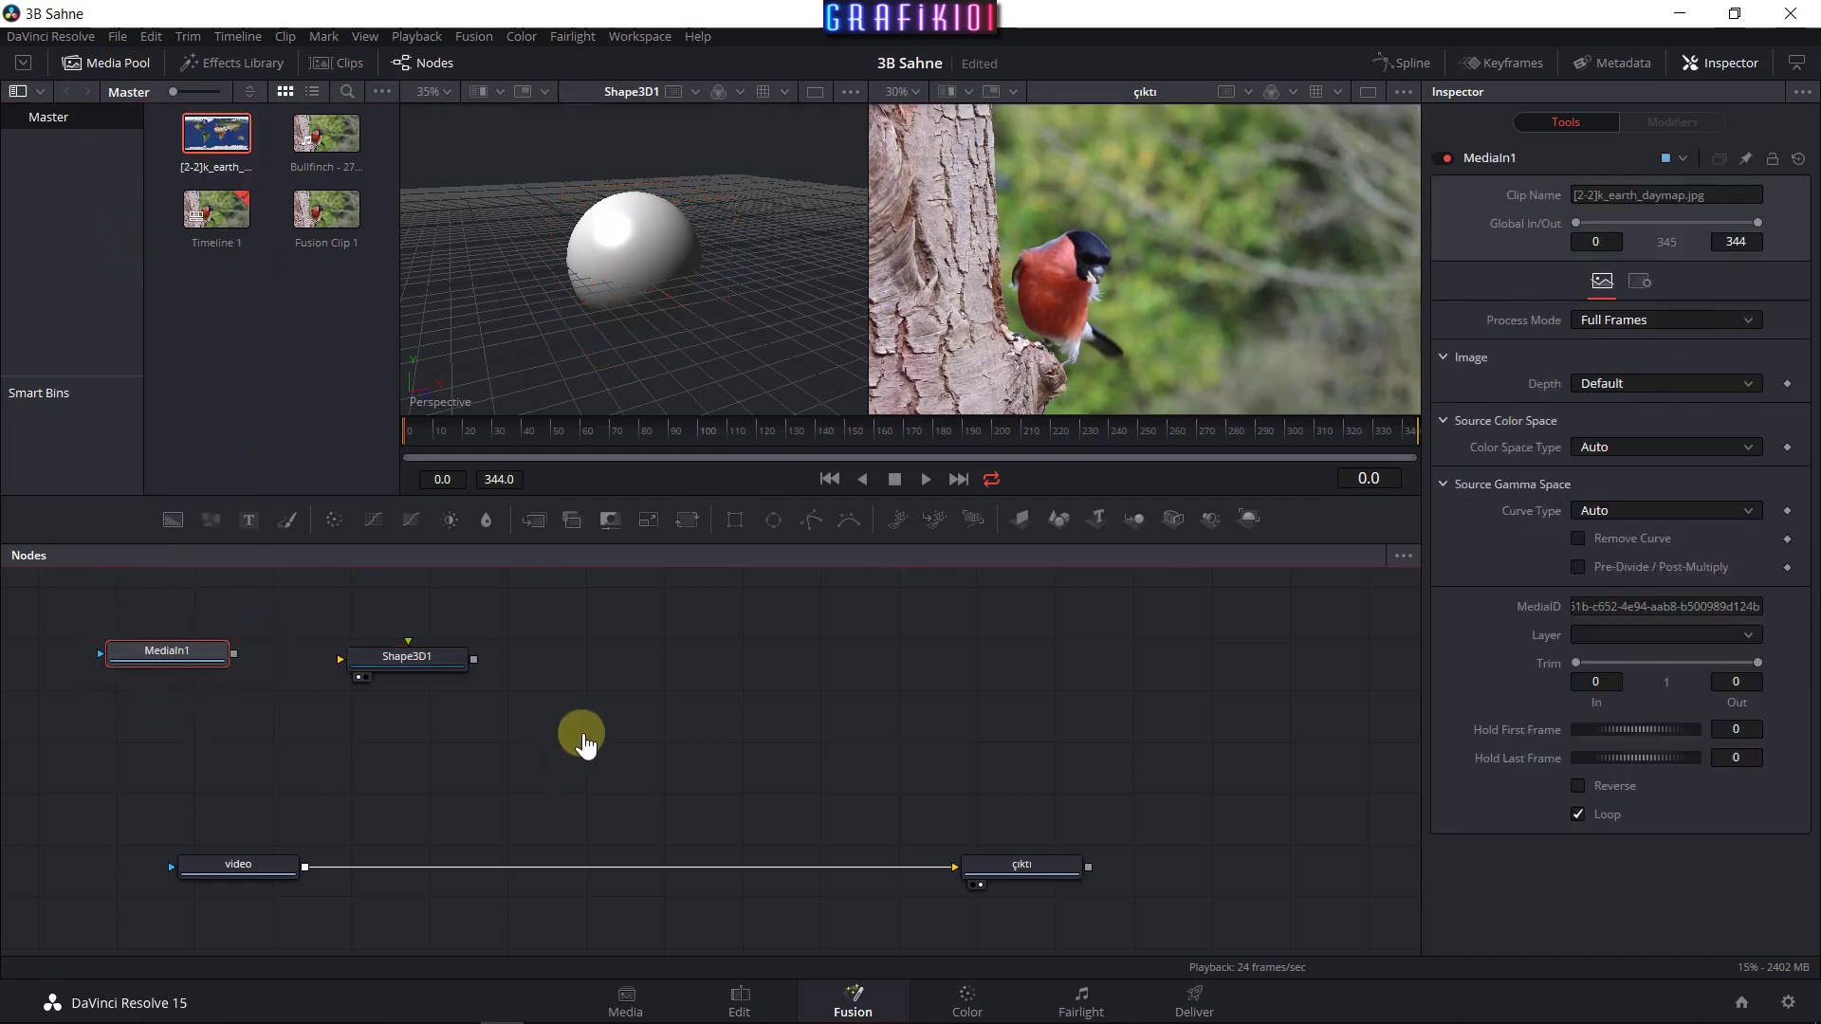
left_click_drag(407, 656, 484, 653)
left_click(184, 667)
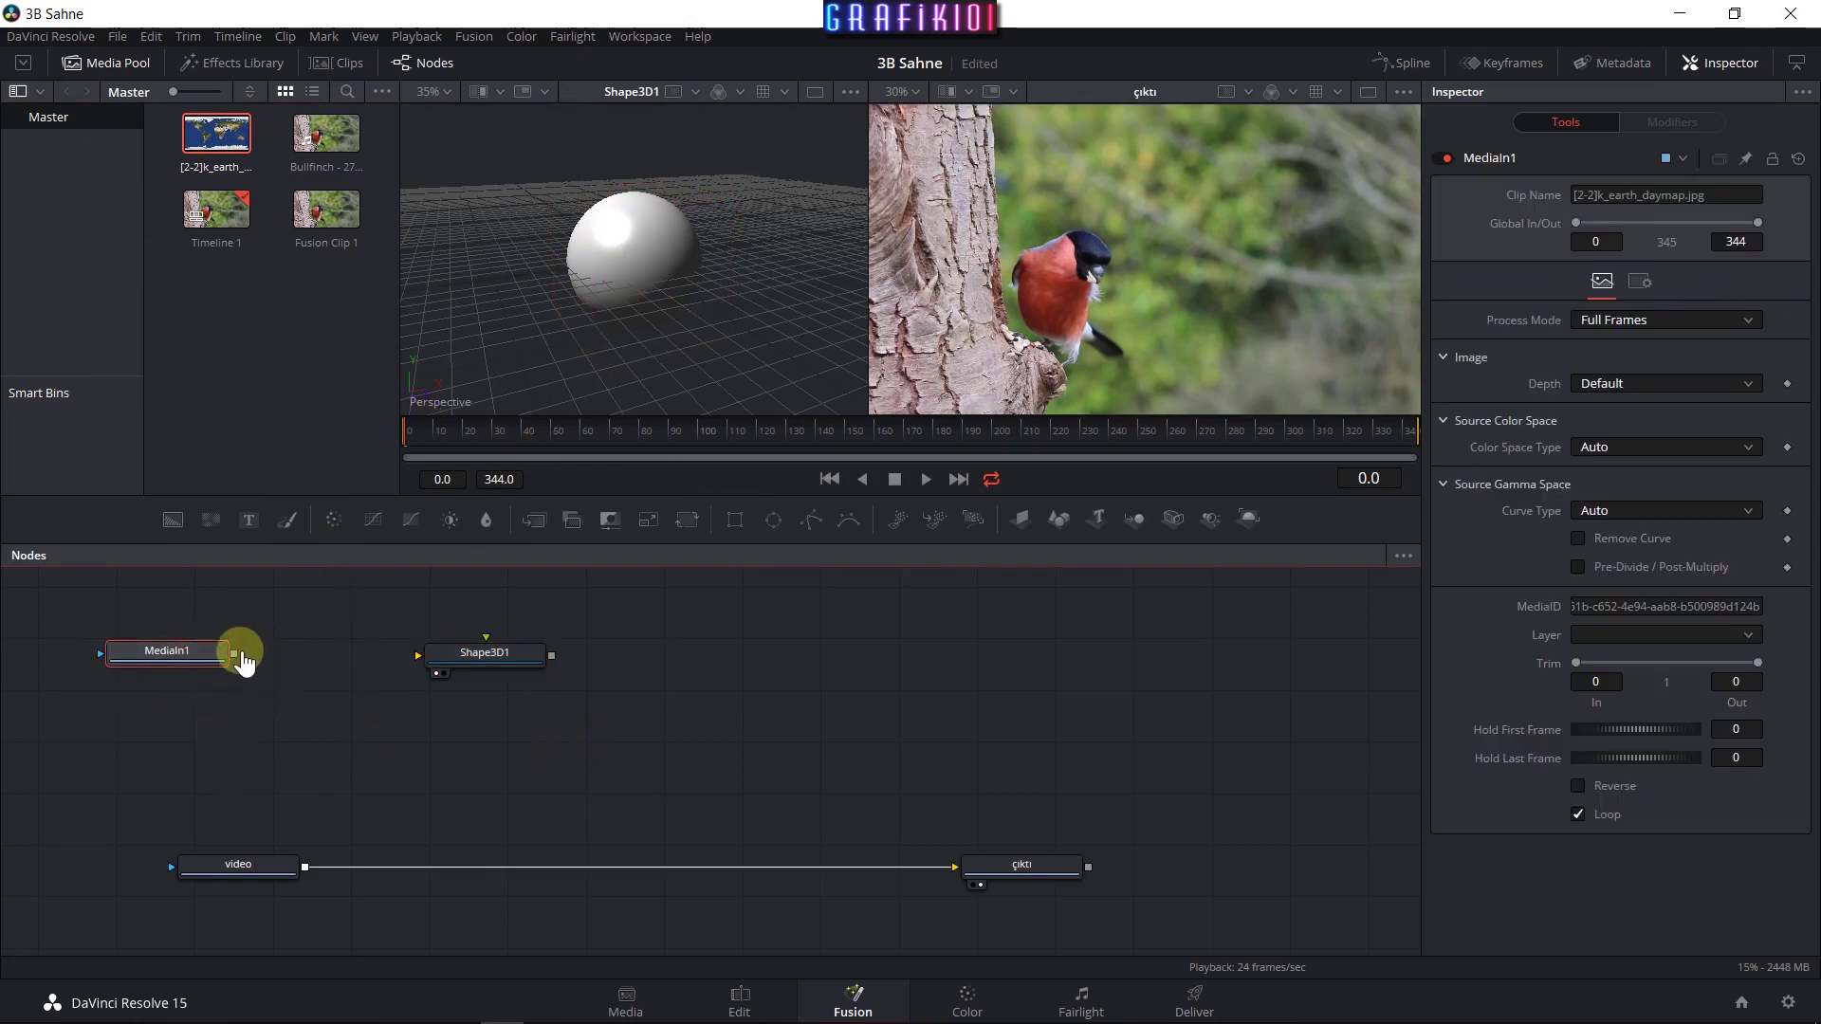
Test-link MediaIn1 to Shape3D1, remove the link again, and shift Shape3D1 further right.
left_click_drag(235, 655, 480, 659)
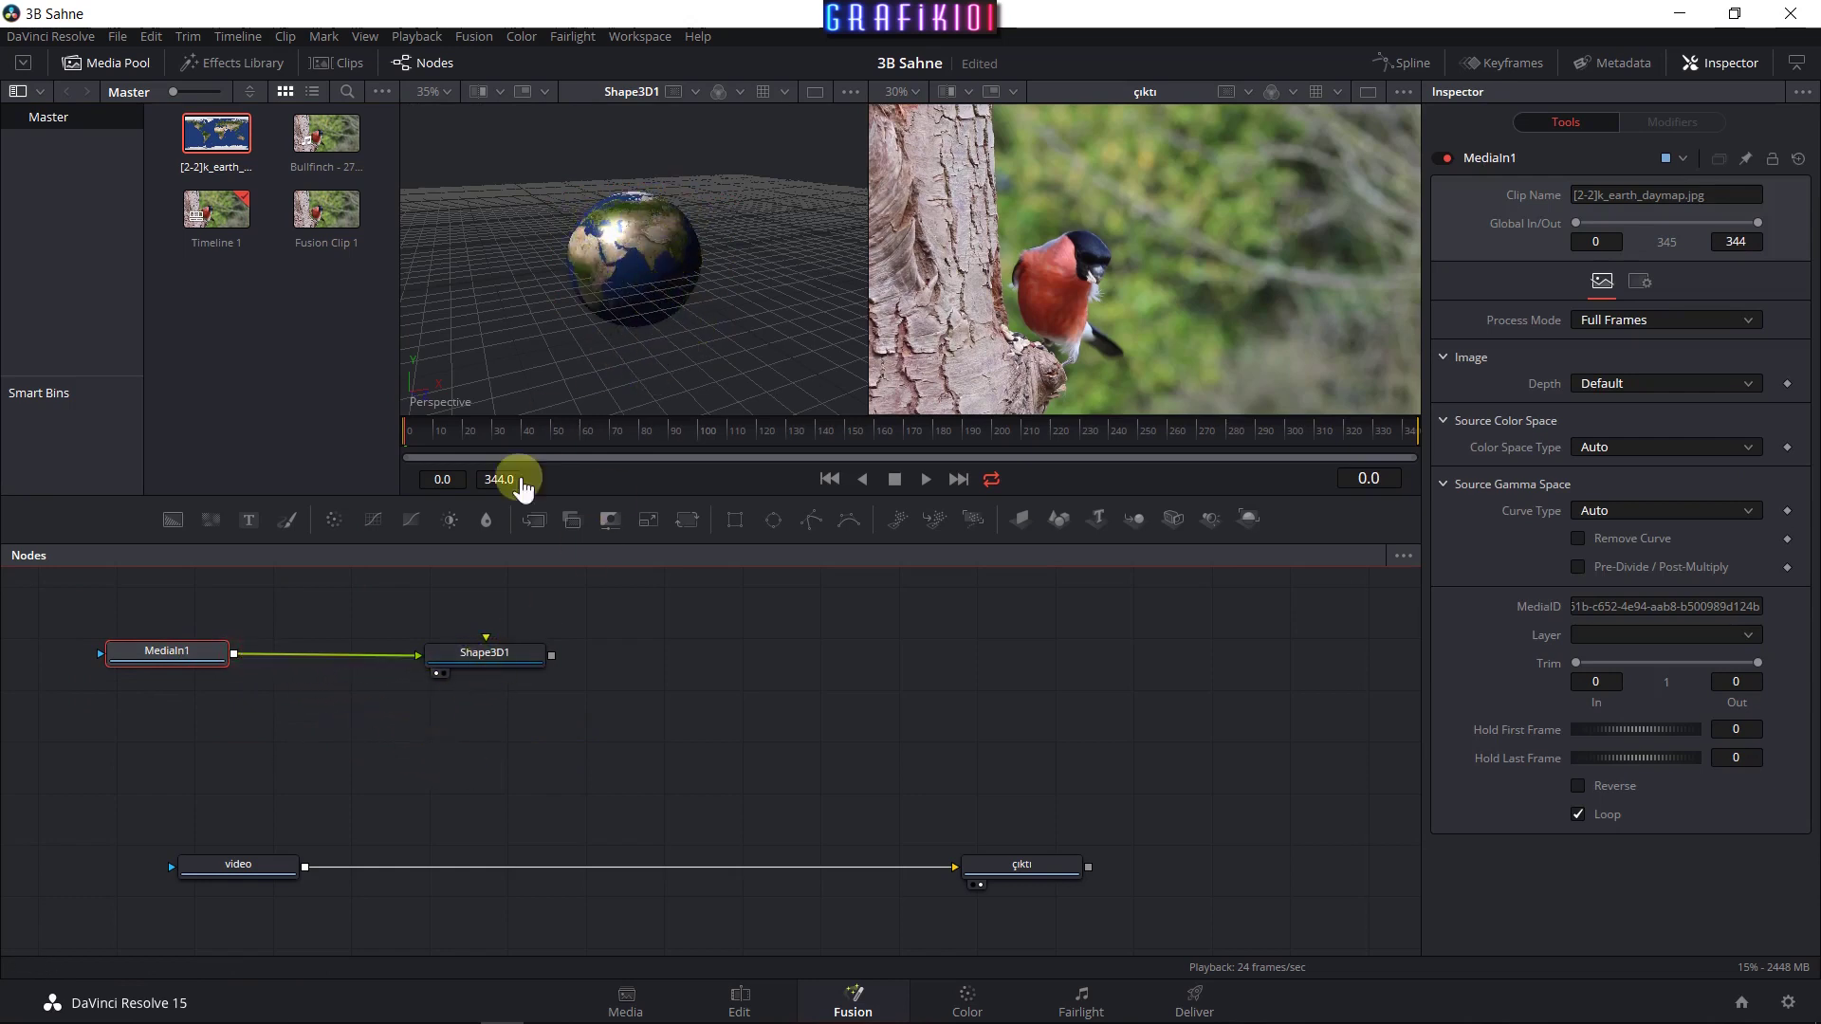
left_click_drag(459, 619, 610, 282)
mouse_move(607, 271)
left_mouse_down()
mouse_move(635, 277)
mouse_move(552, 333)
left_mouse_up()
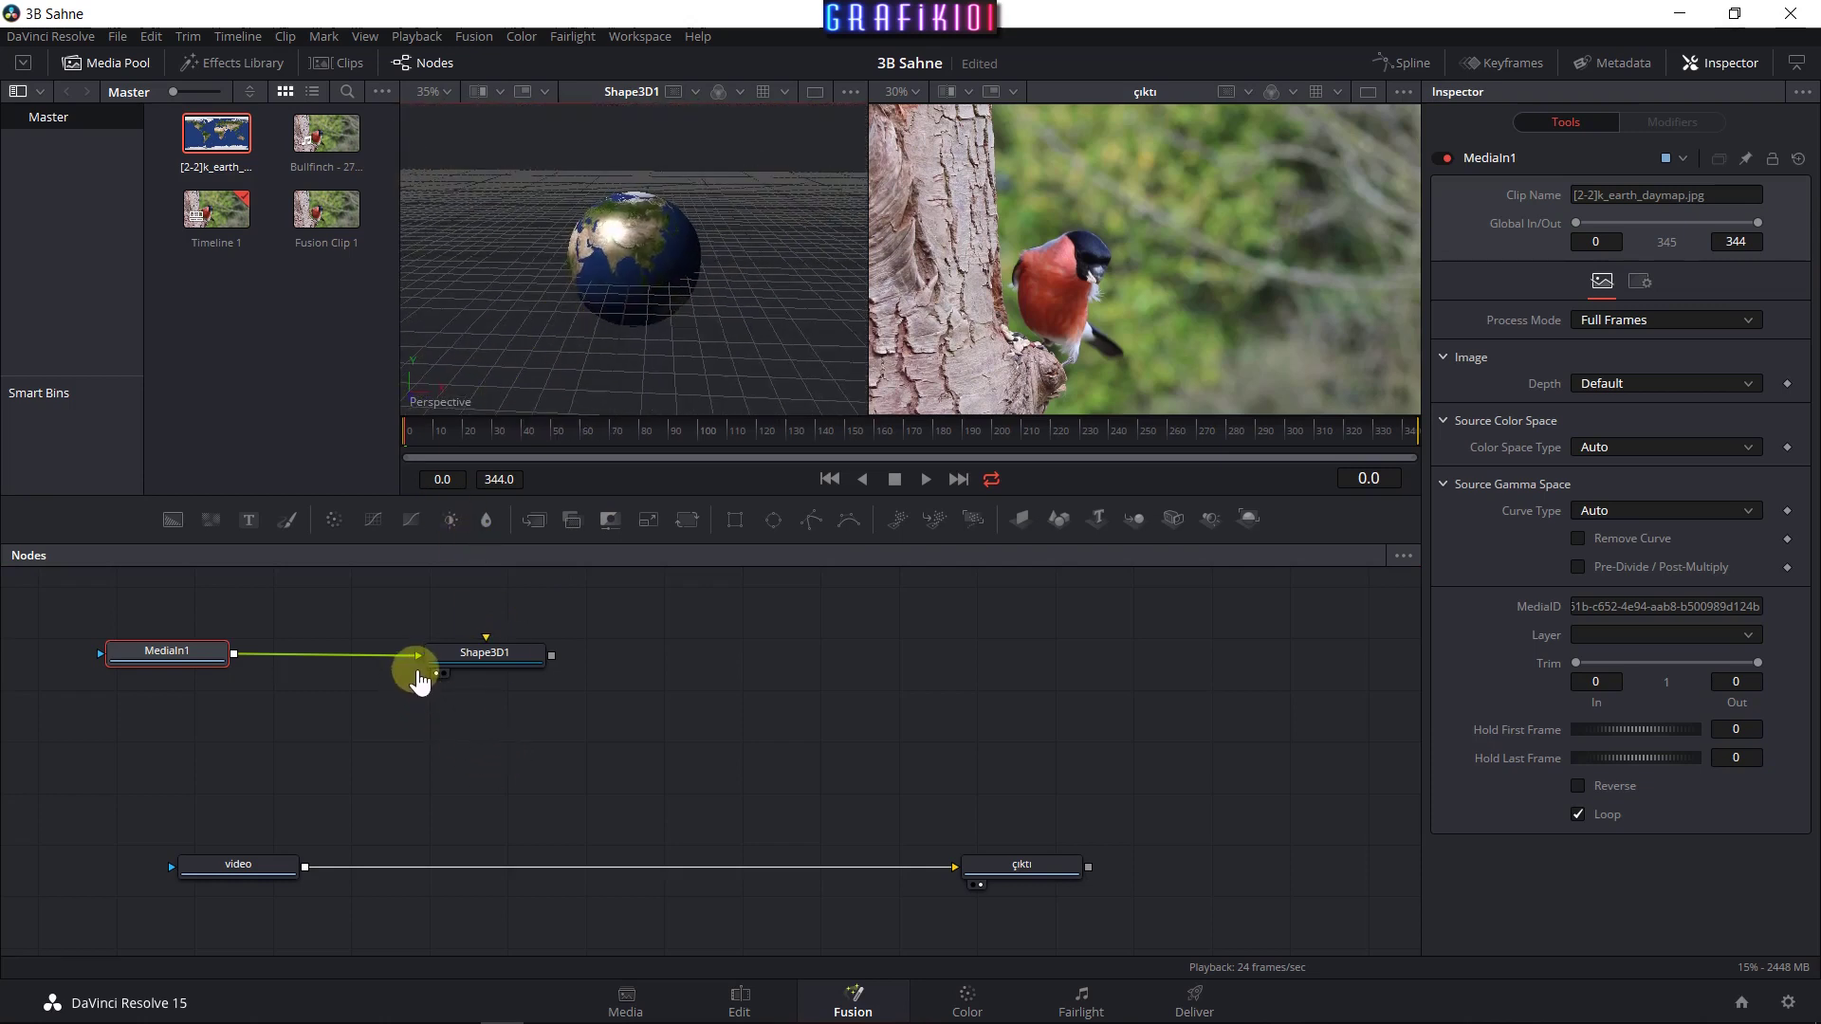
left_click_drag(419, 664, 357, 761)
left_click_drag(494, 664, 575, 662)
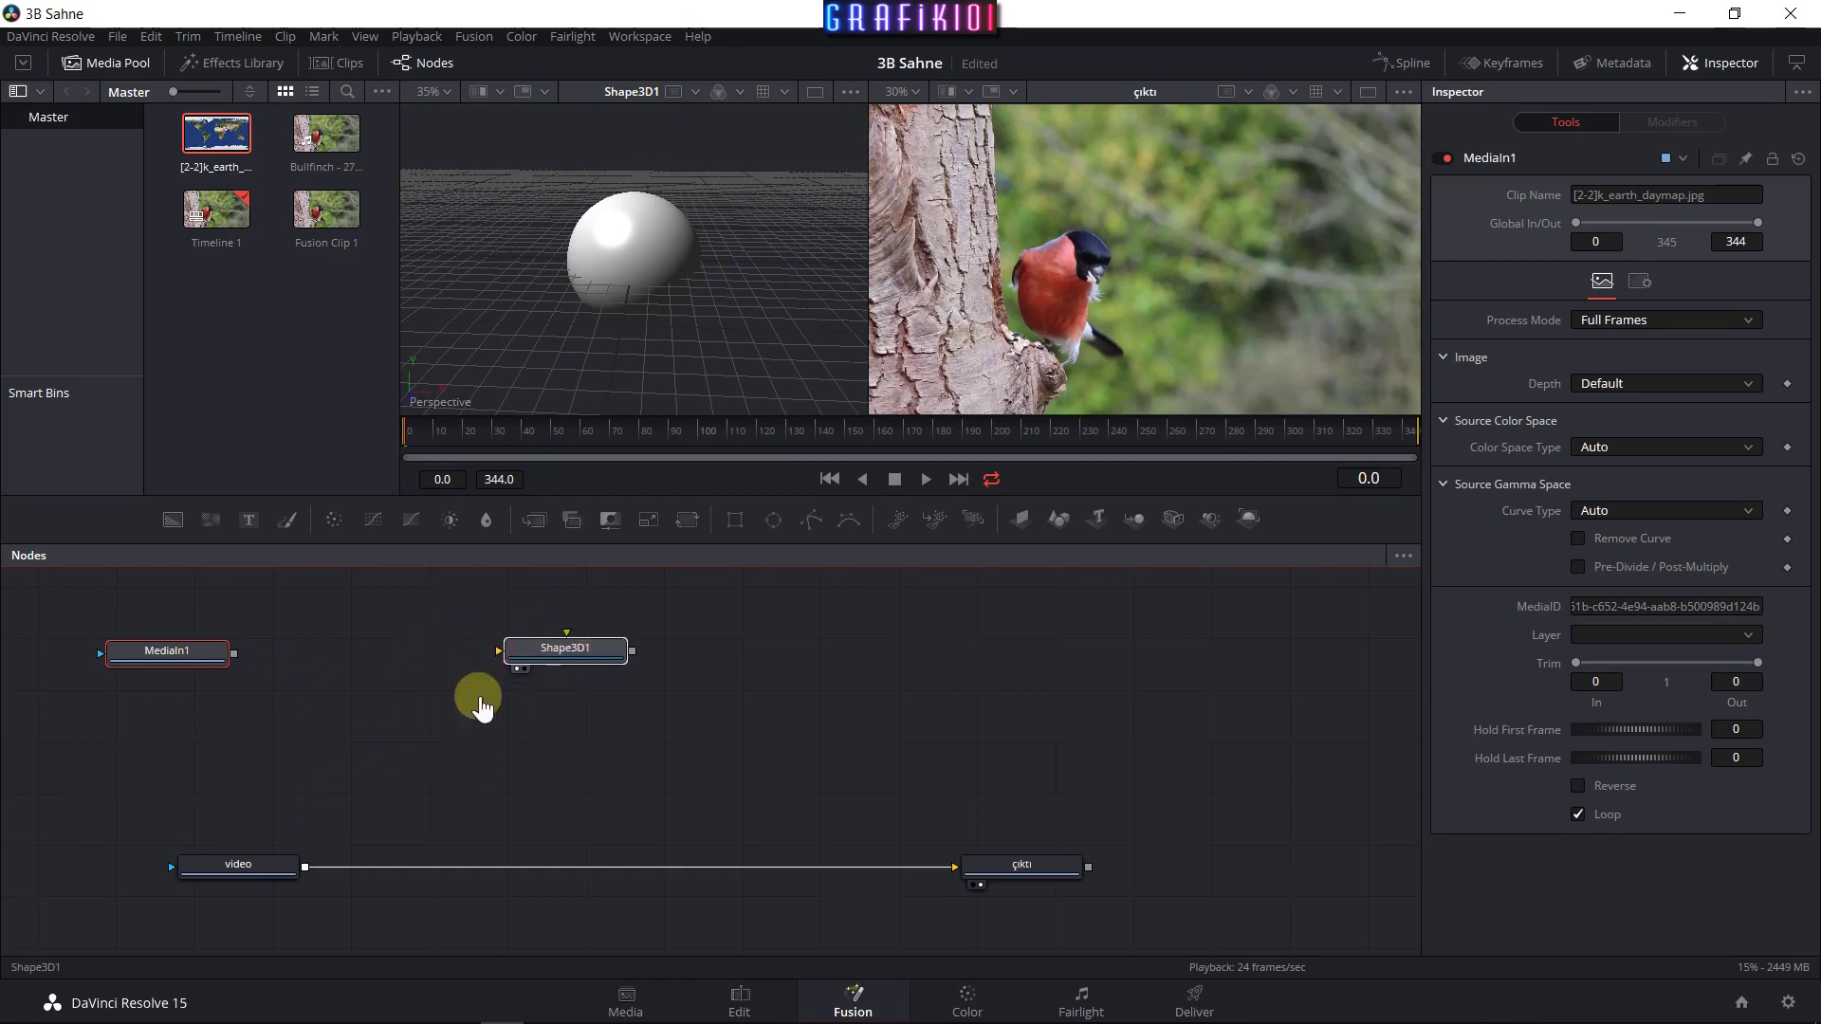
Add a Blinn material node and place it between the earth image and Shape3D1 sphere nodes.
left_click(398, 712)
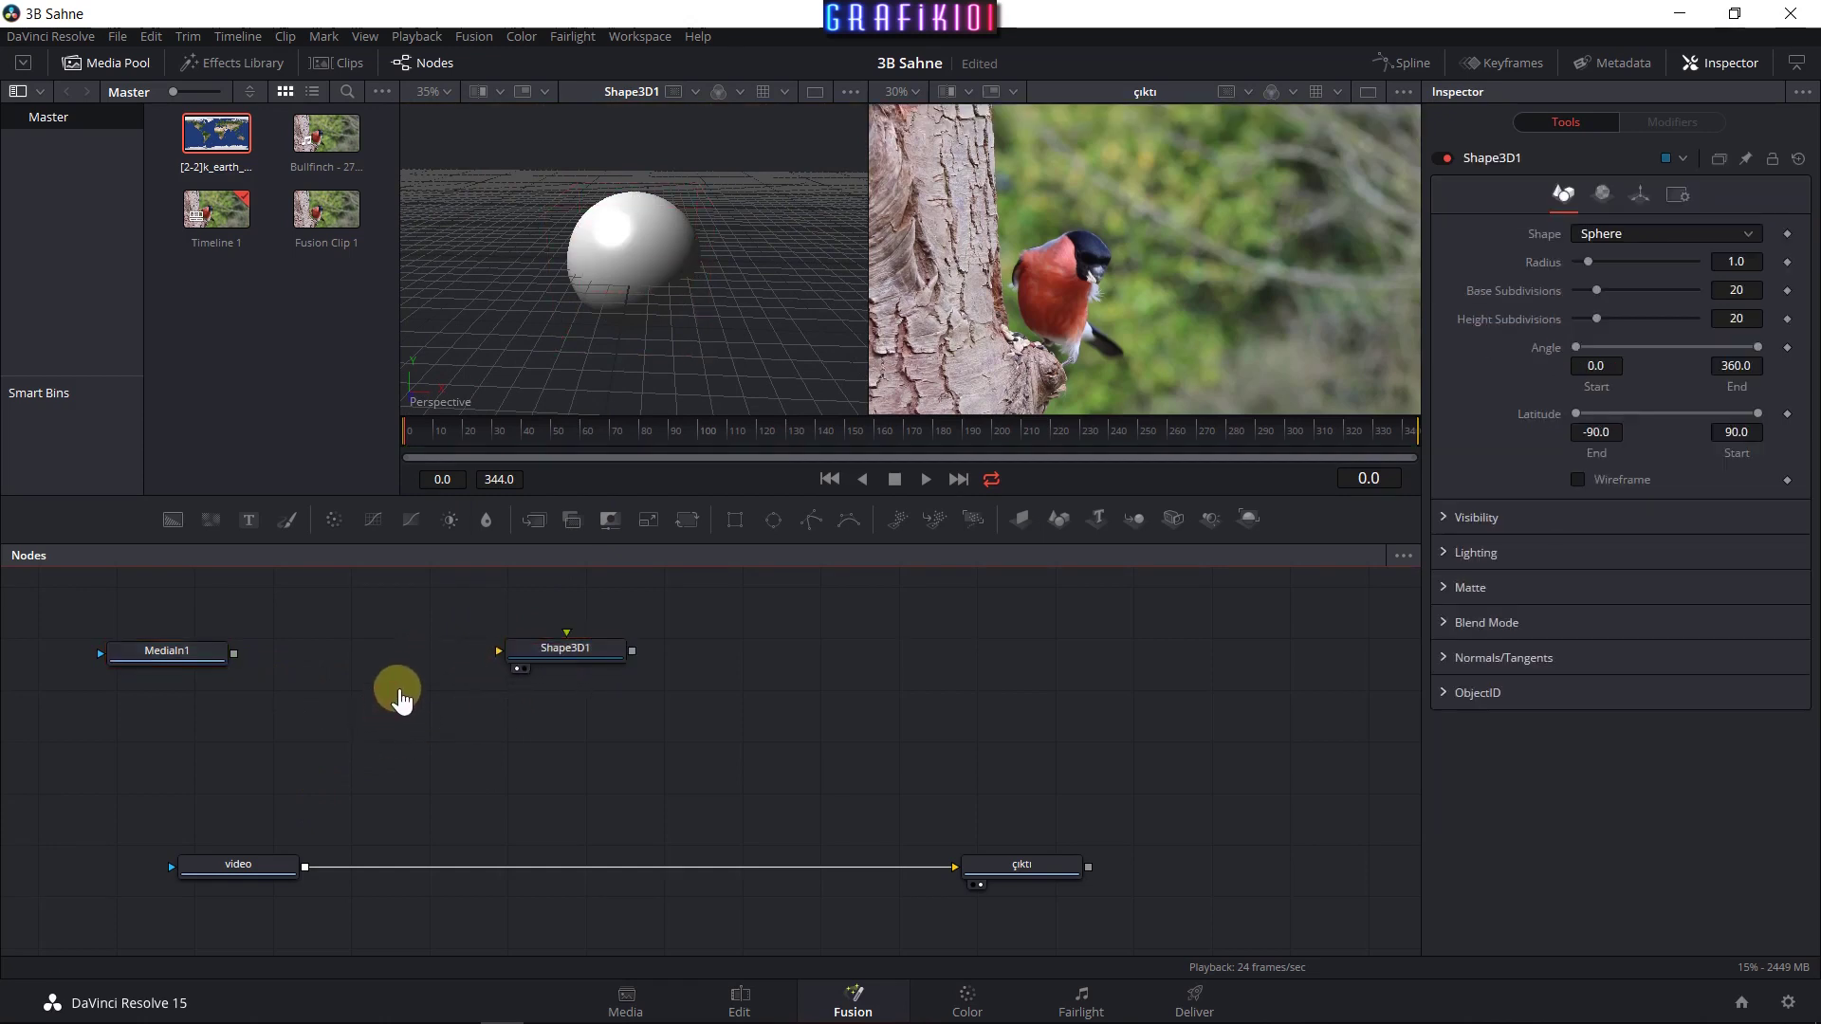
key("shift+space")
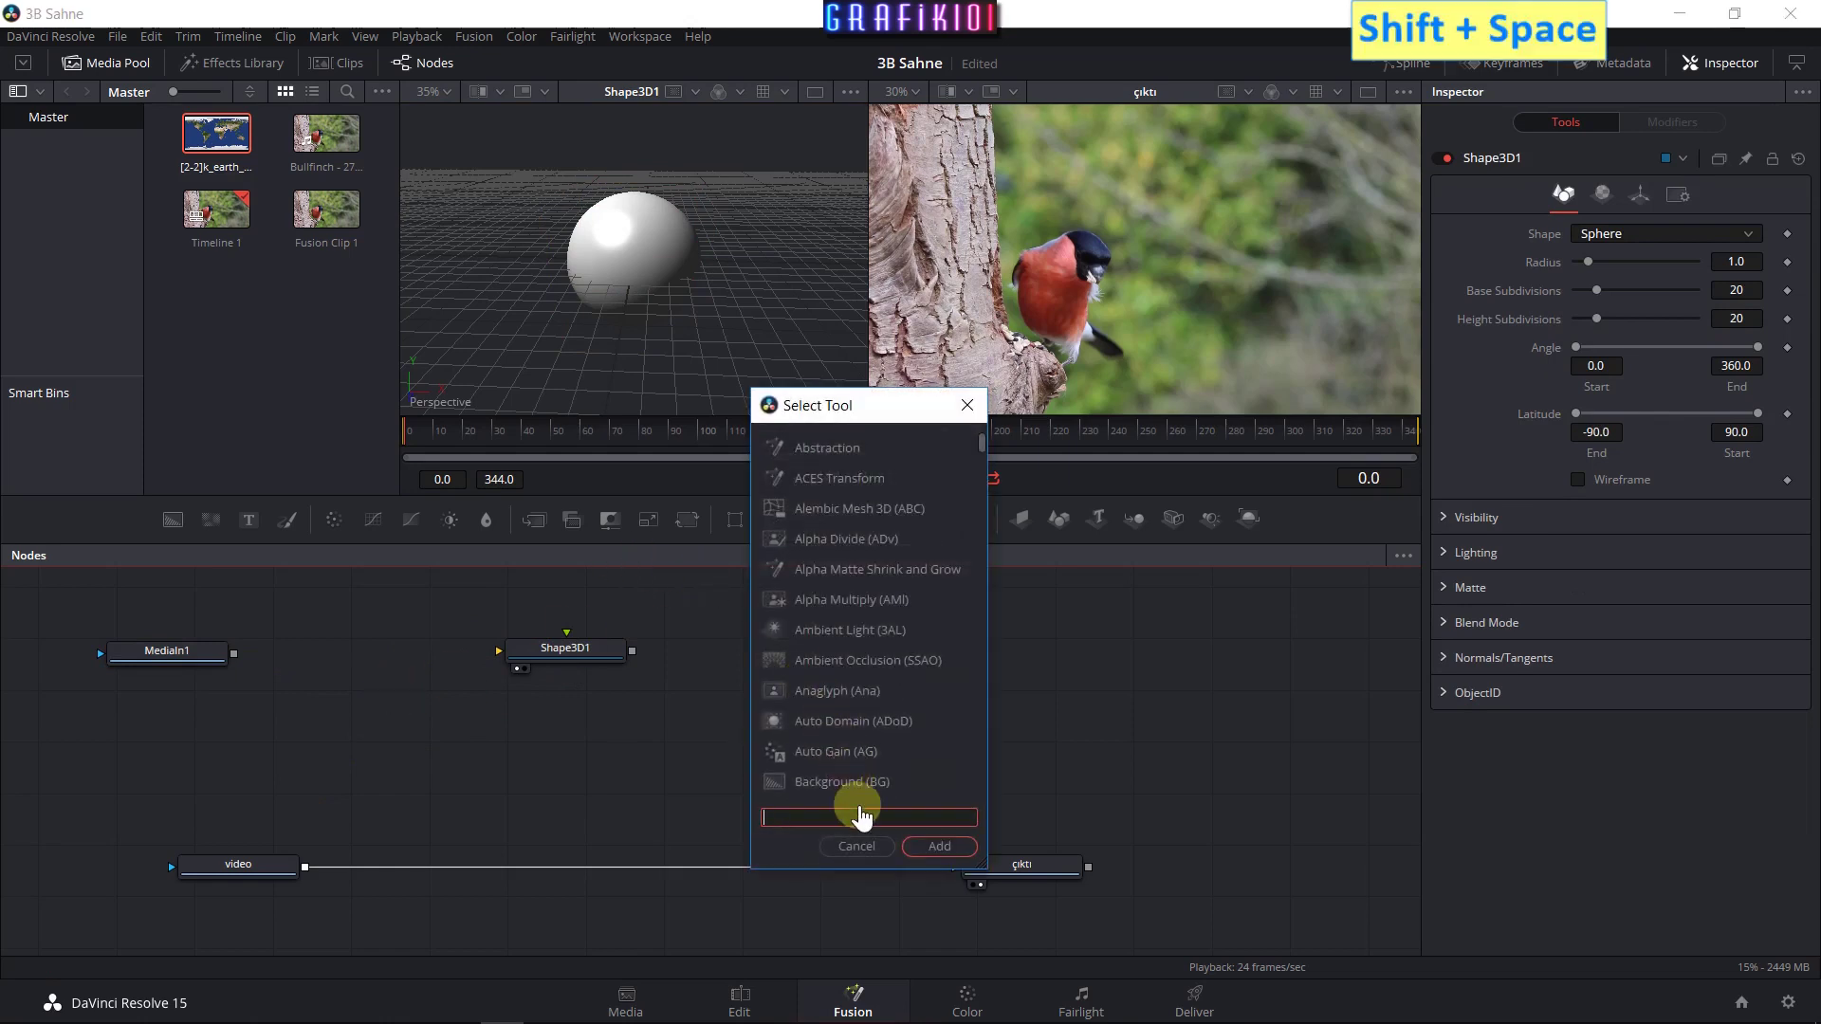
type("blinn")
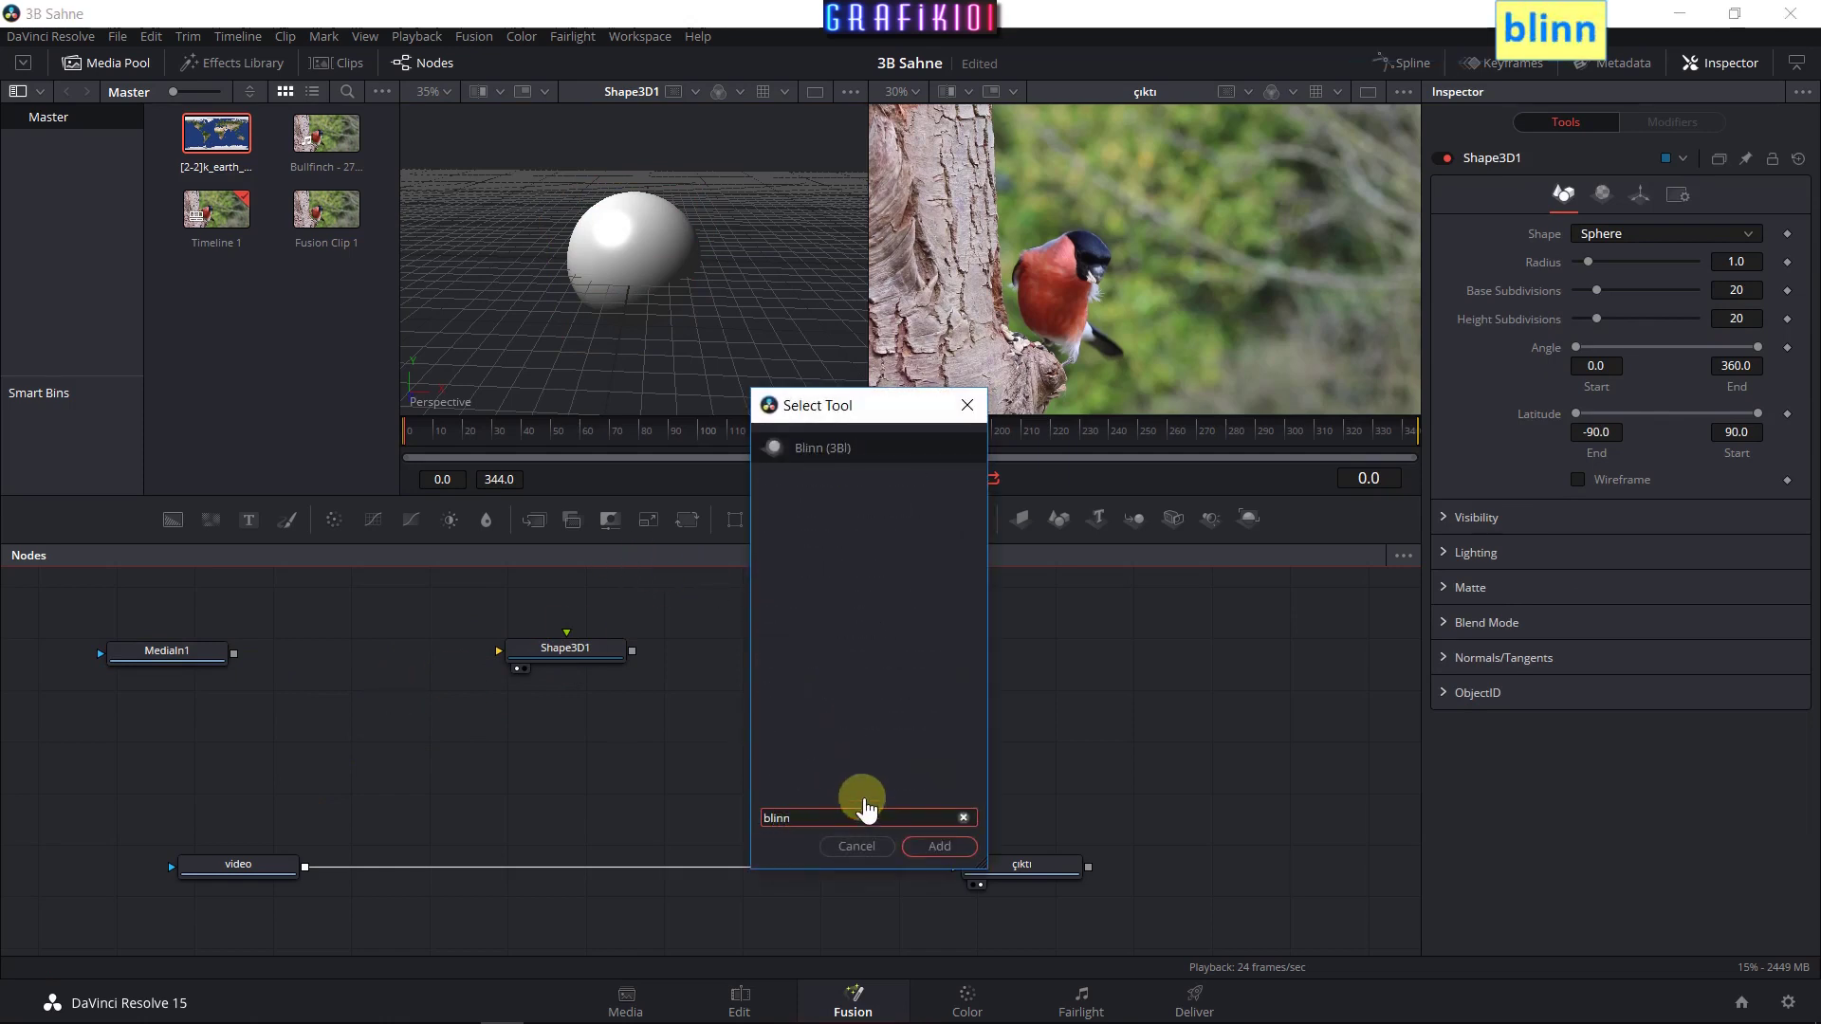
left_click(937, 845)
left_click_drag(364, 721, 351, 657)
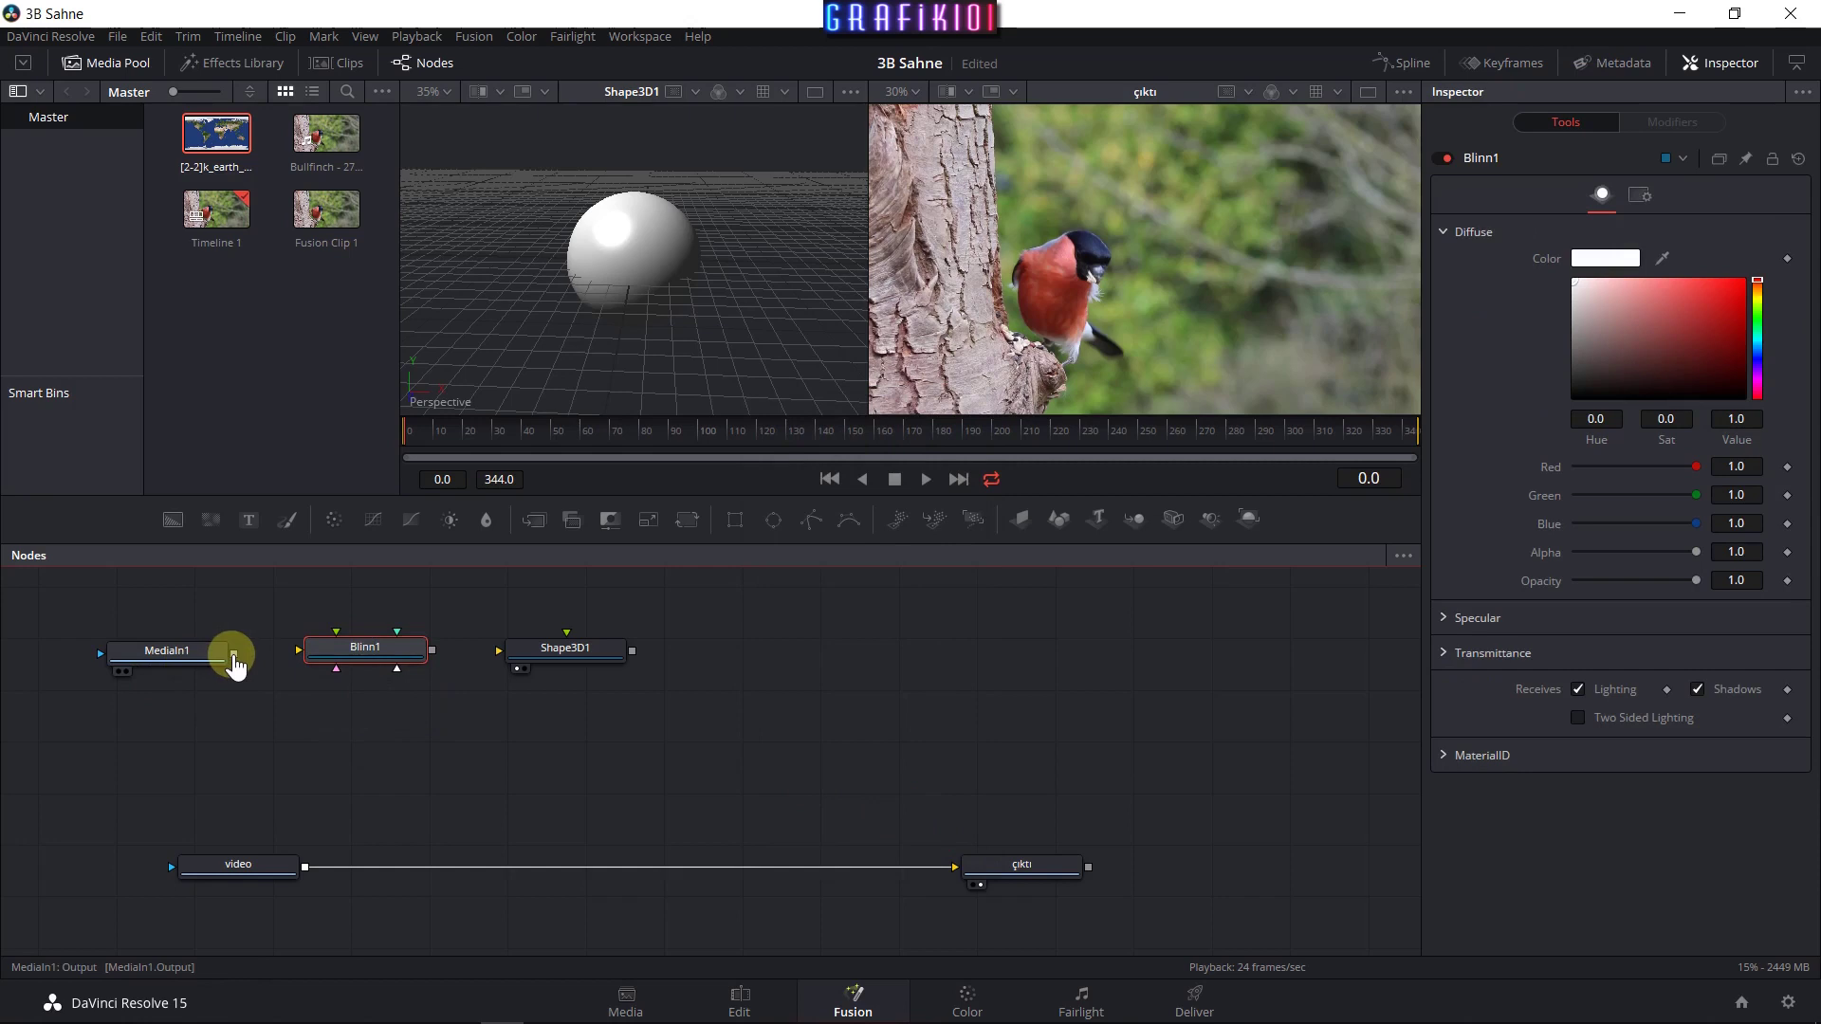
Rename the earth image node to doku and the Blinn node to materyal.
left_click(184, 657)
key("F2")
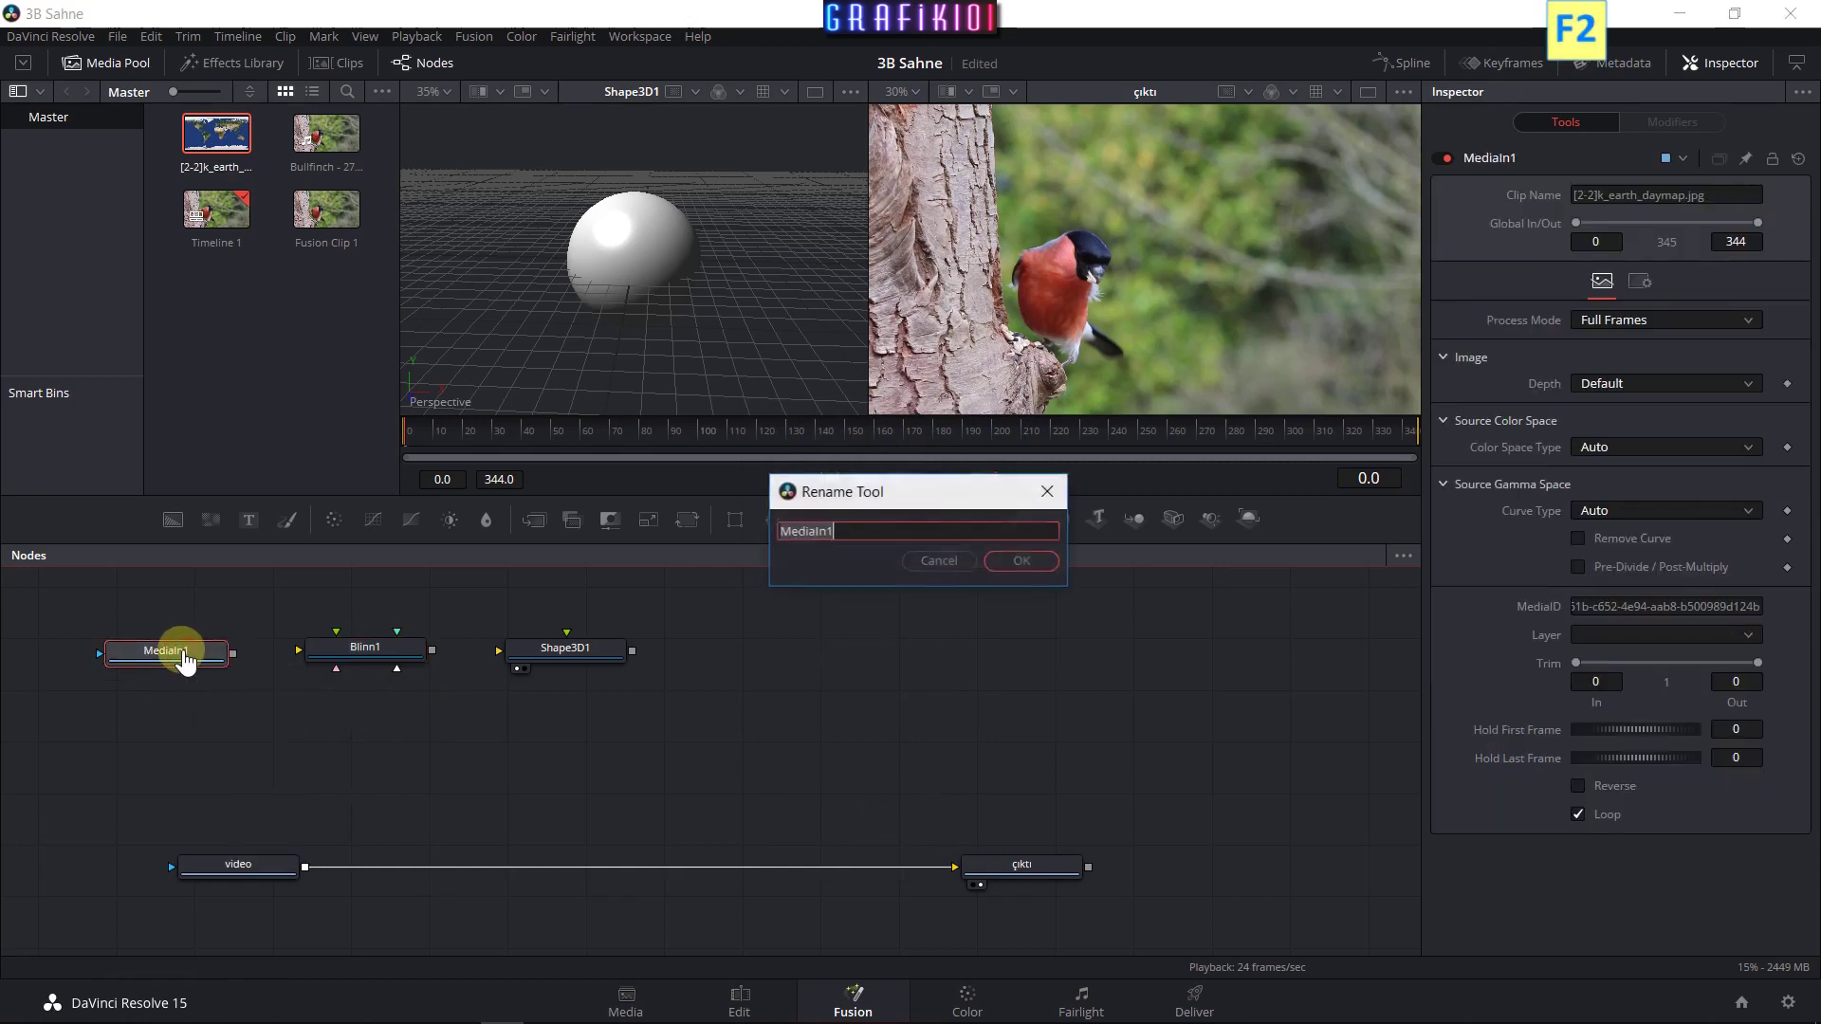
type("doku")
key("Return")
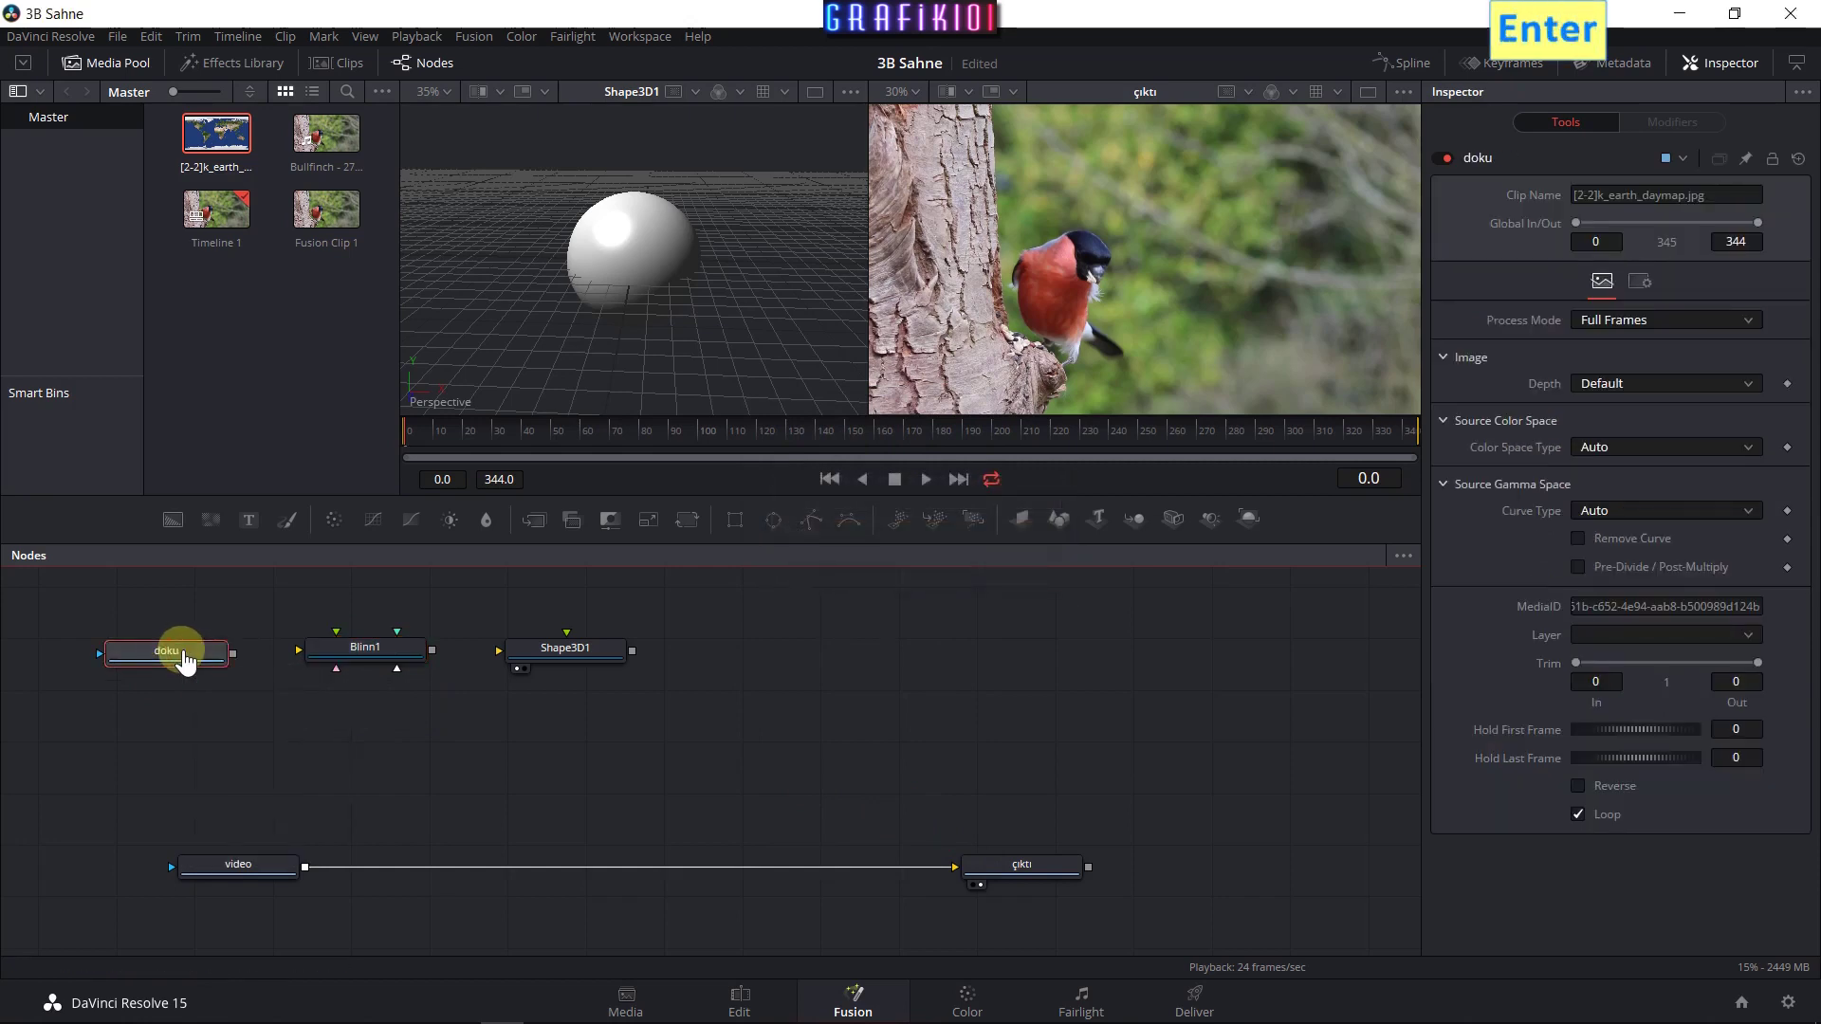
left_click(367, 662)
key("F2")
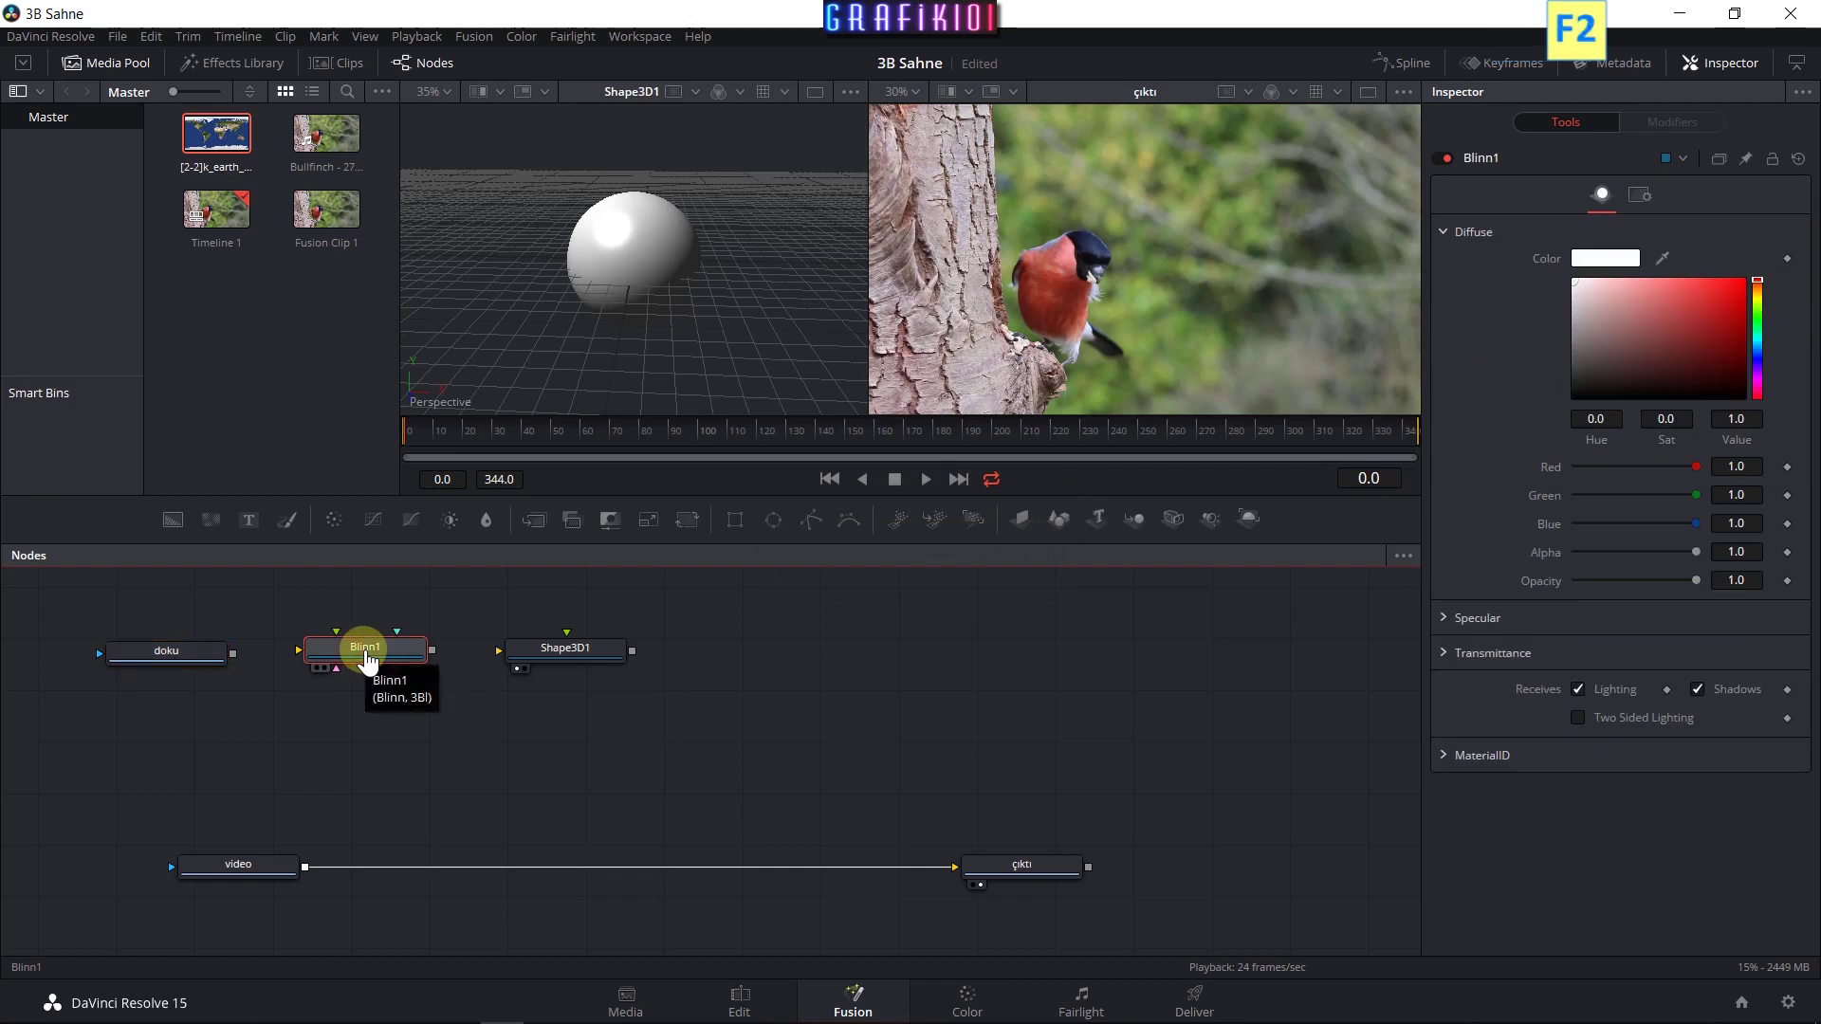
type("materyal")
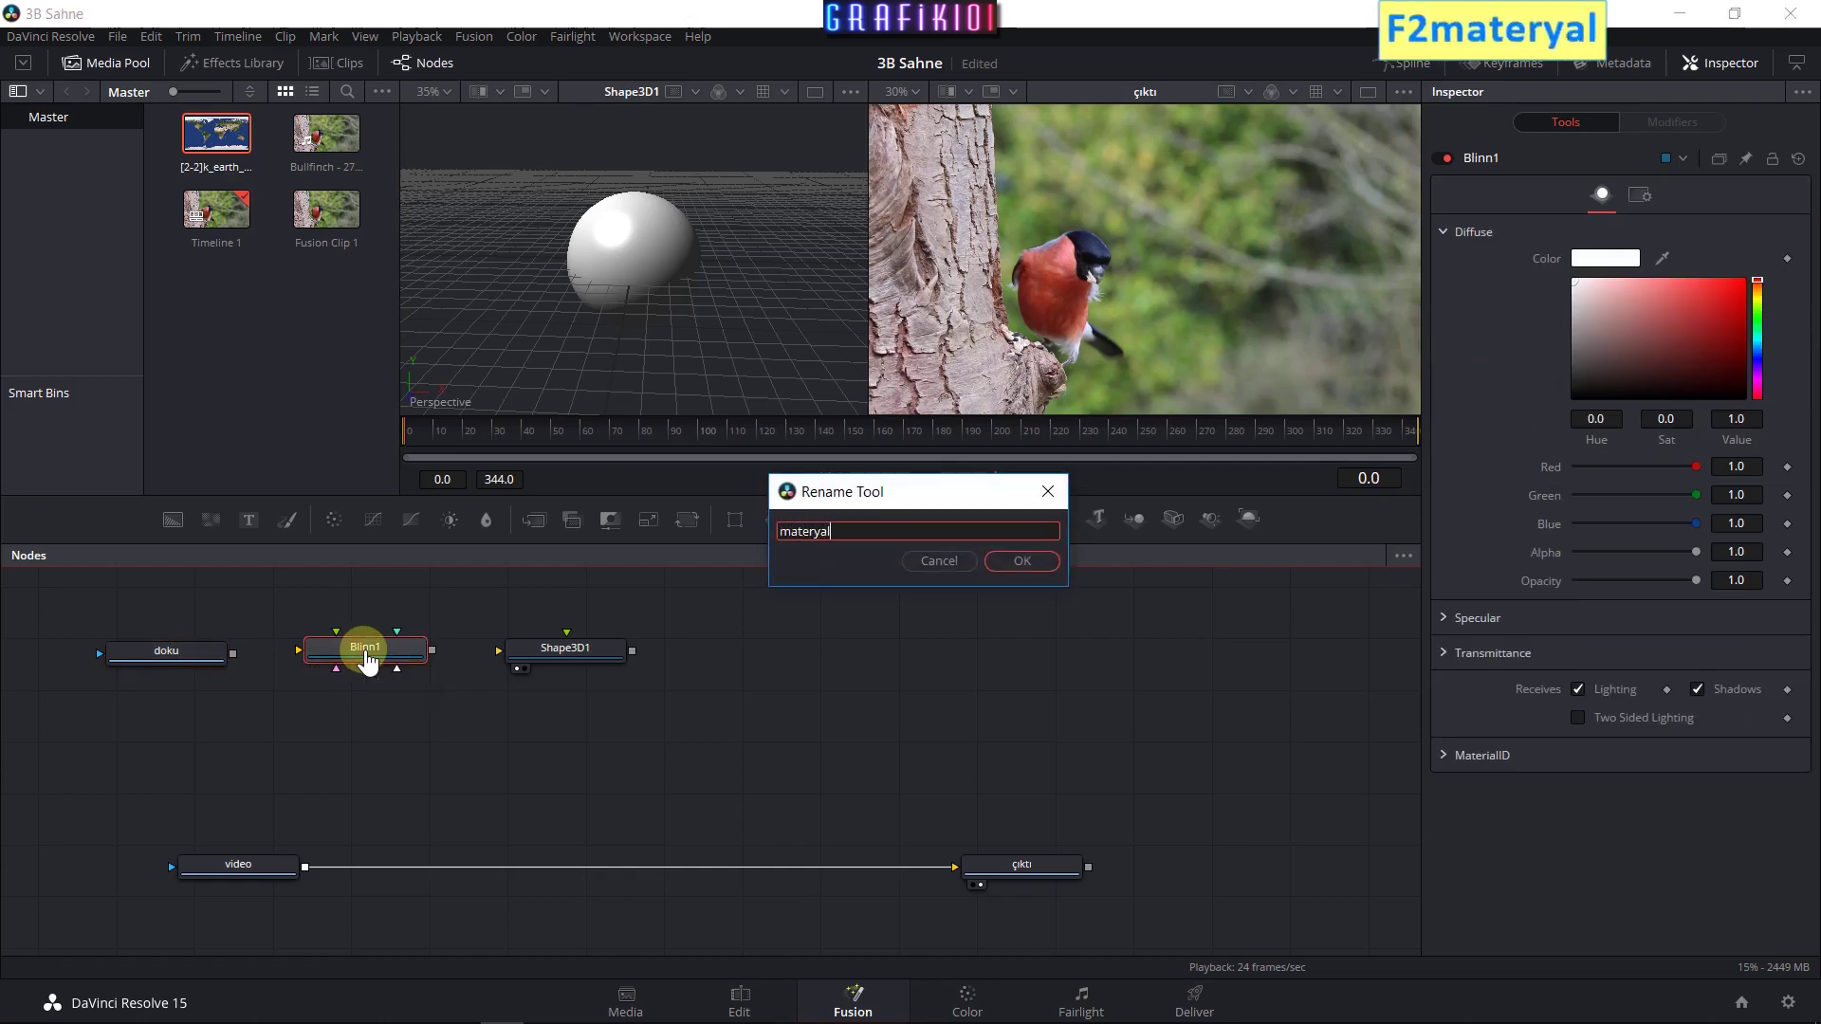
key("Return")
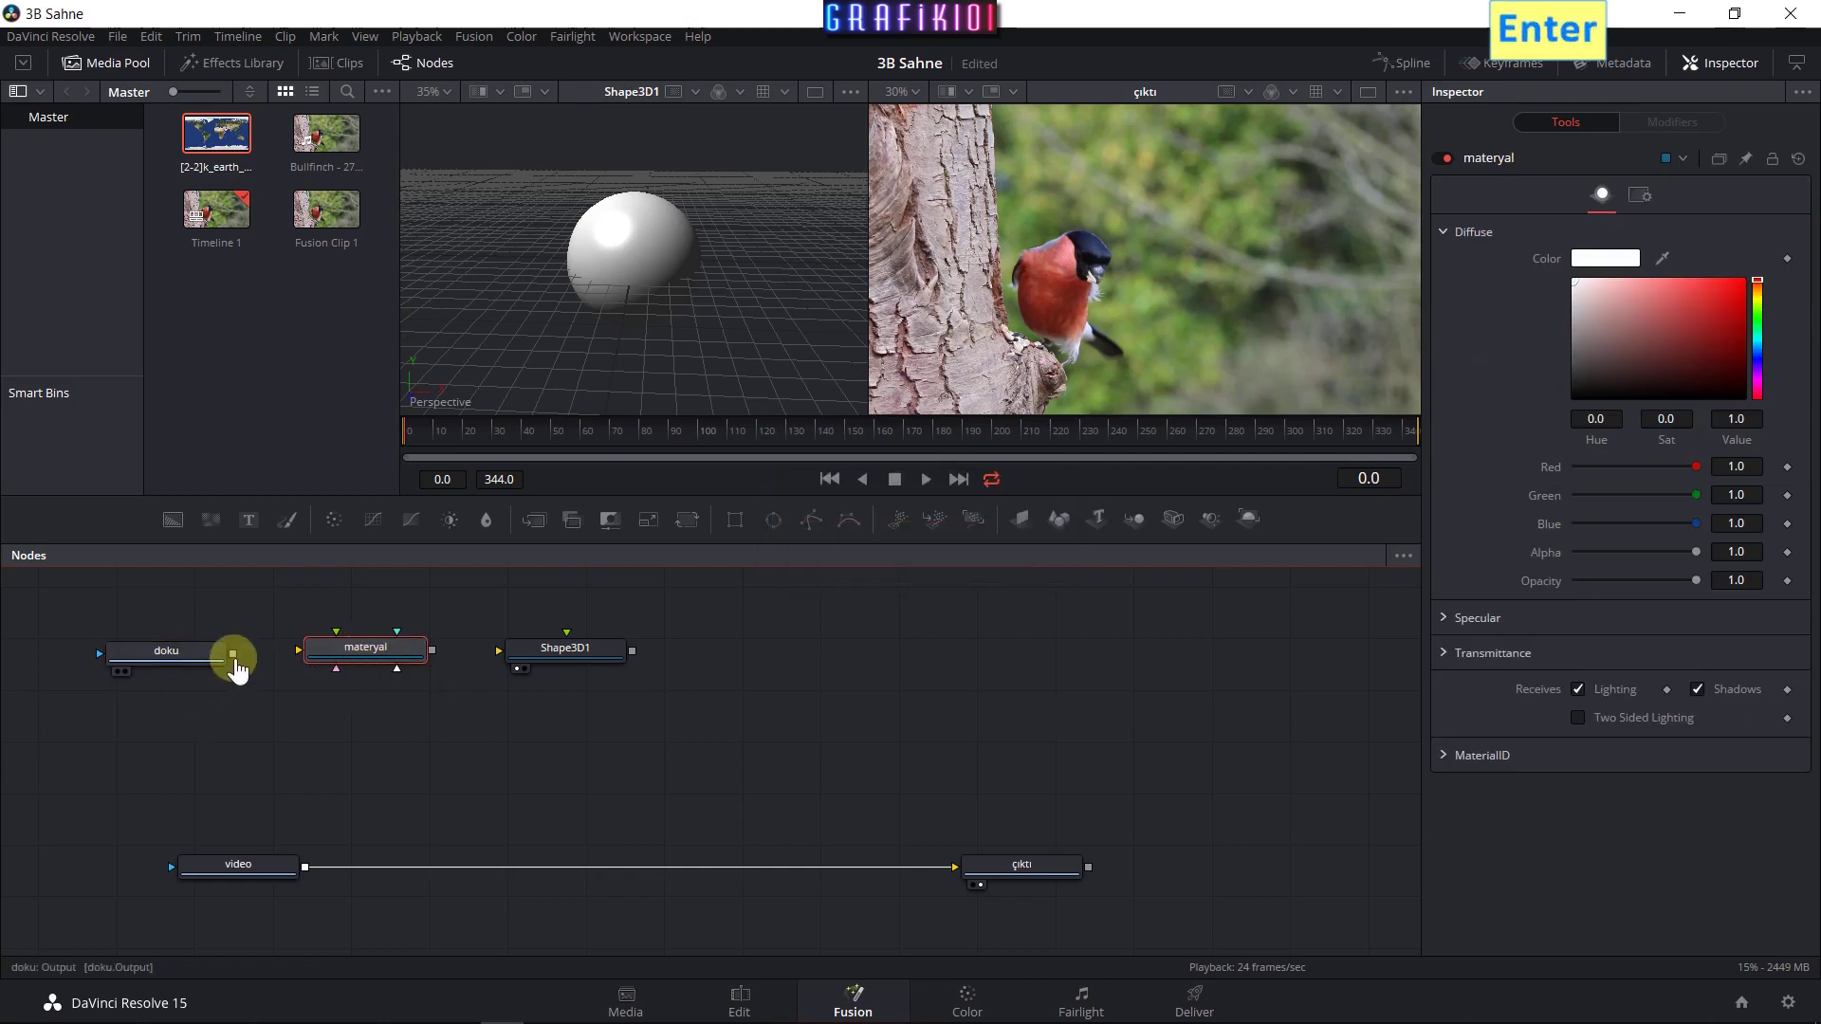
Link doku into materyal's Diffuse Color so the sphere shows the earth texture.
left_click_drag(234, 664, 366, 652)
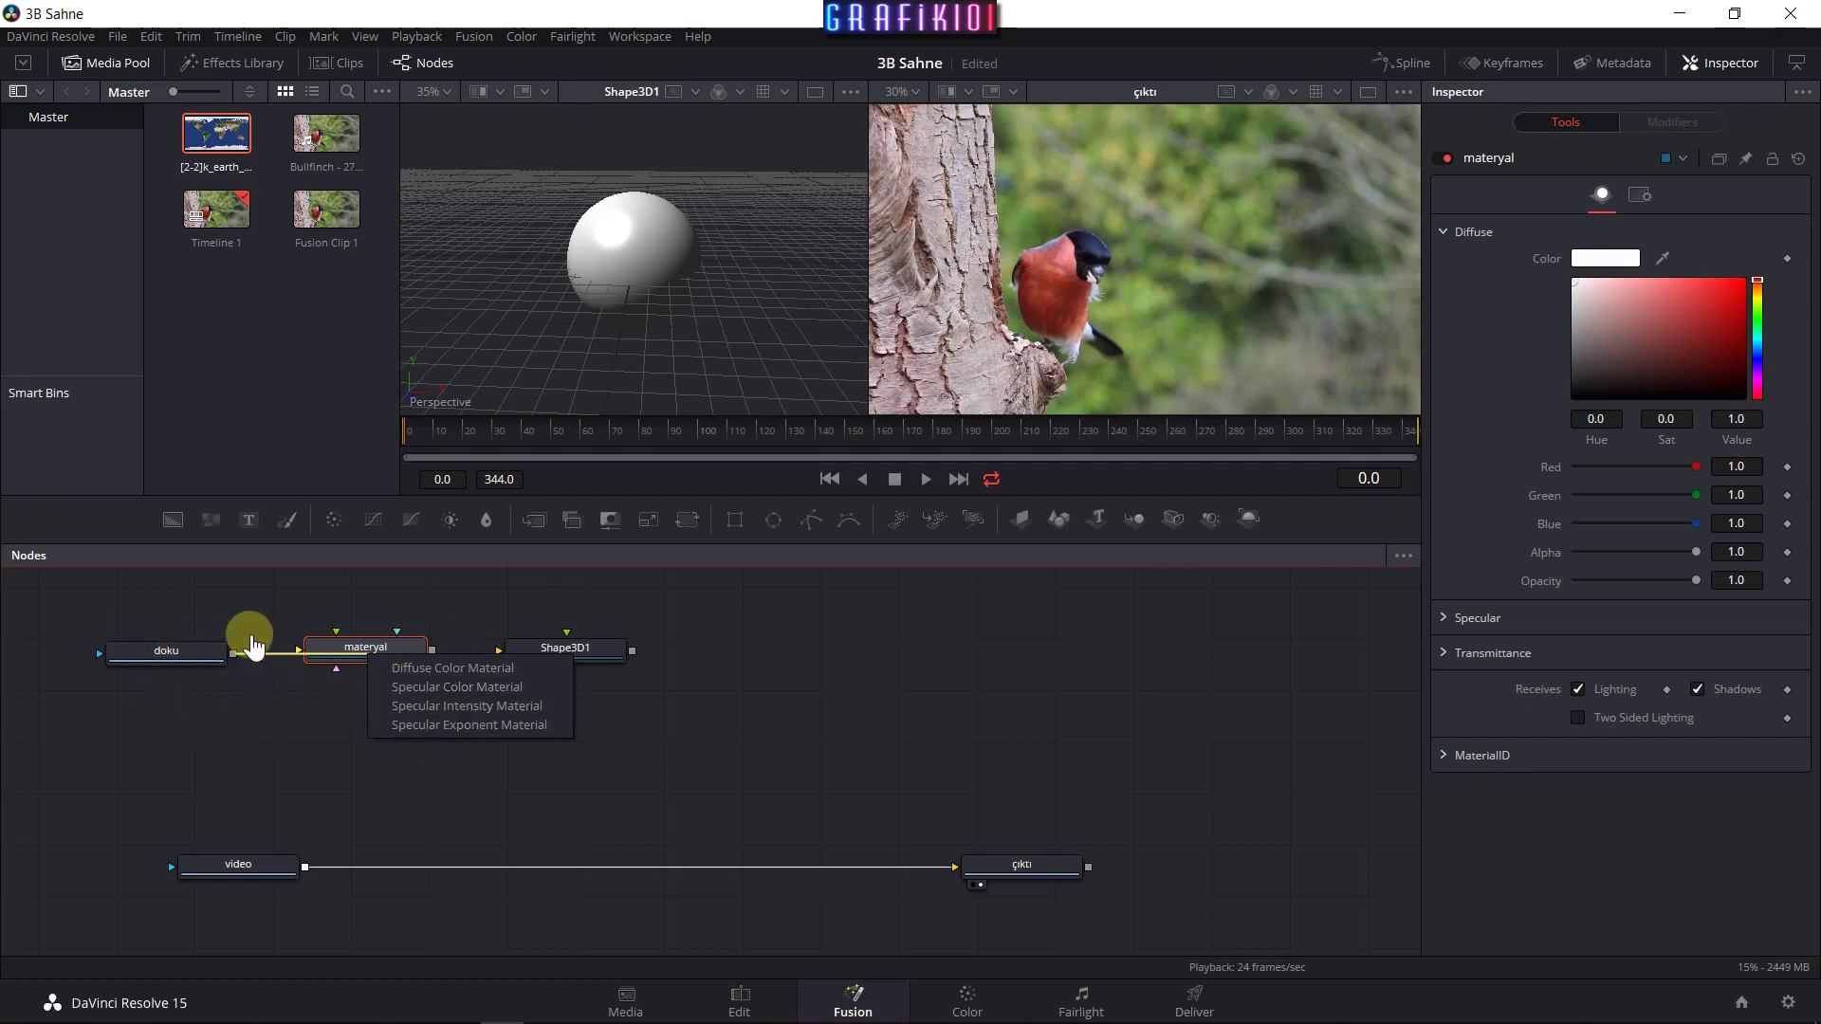
left_click(446, 669)
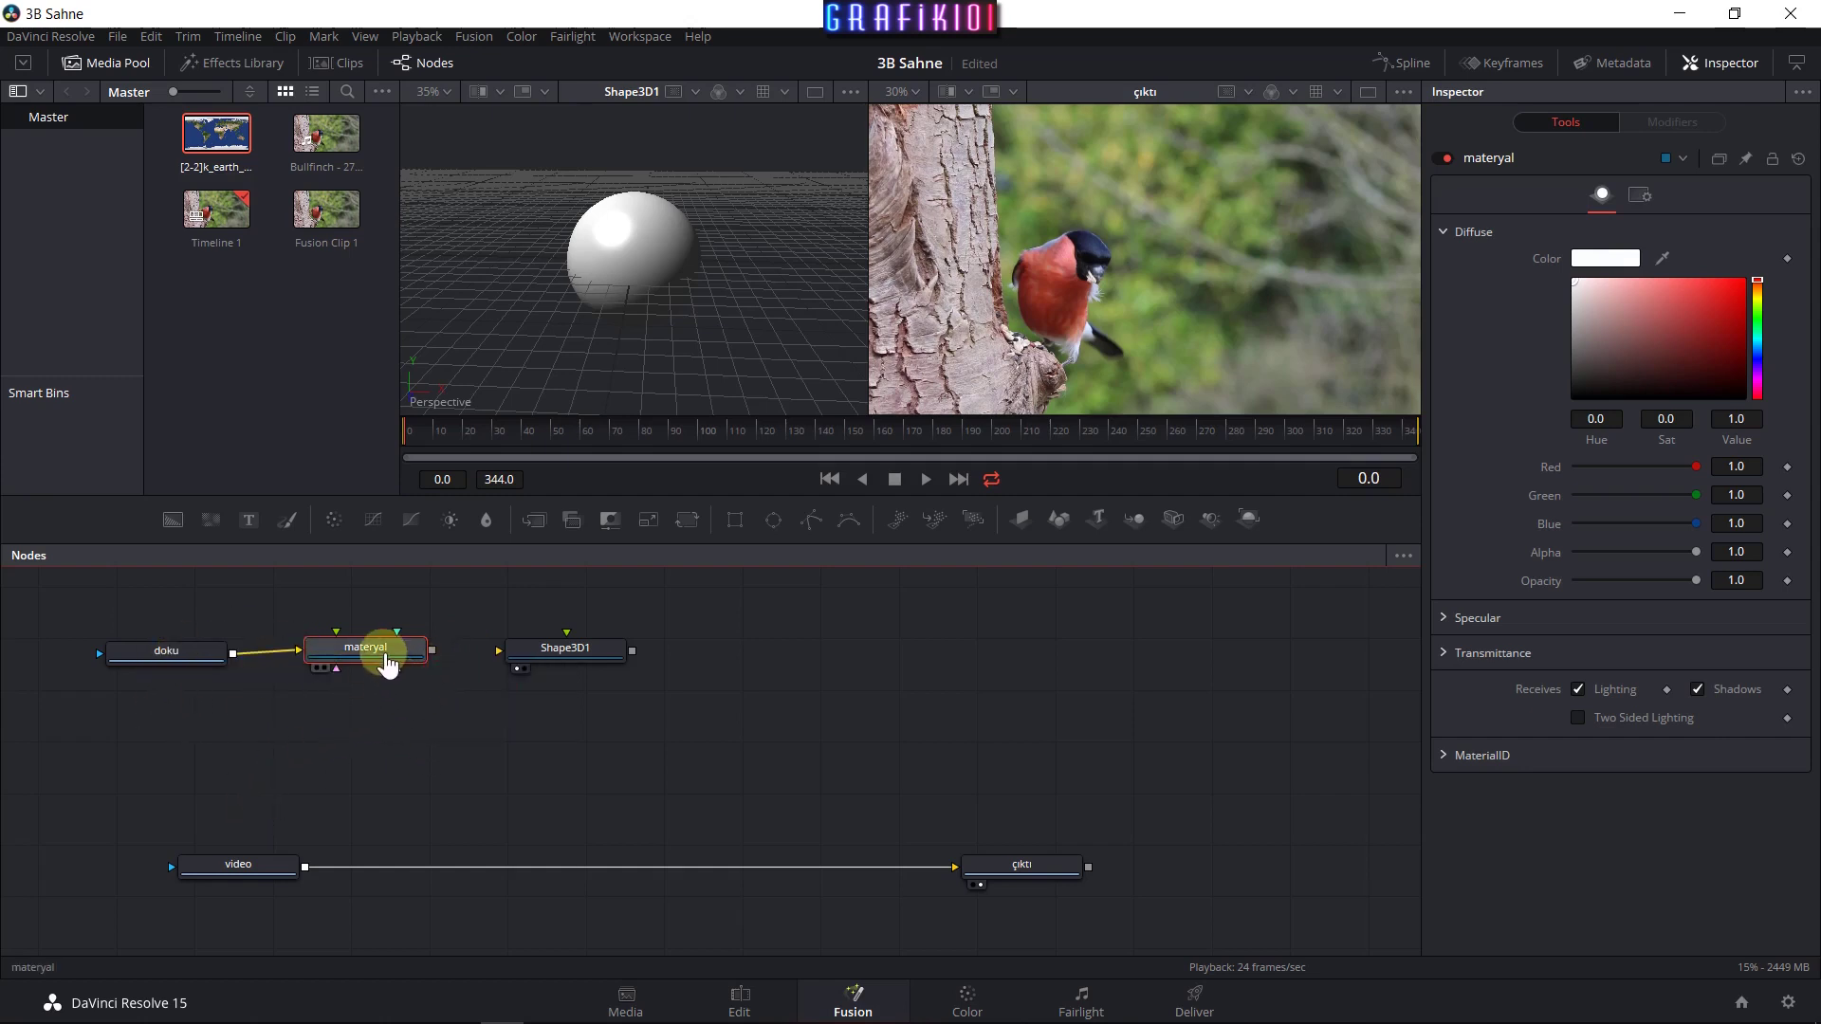
left_click_drag(380, 651, 503, 651)
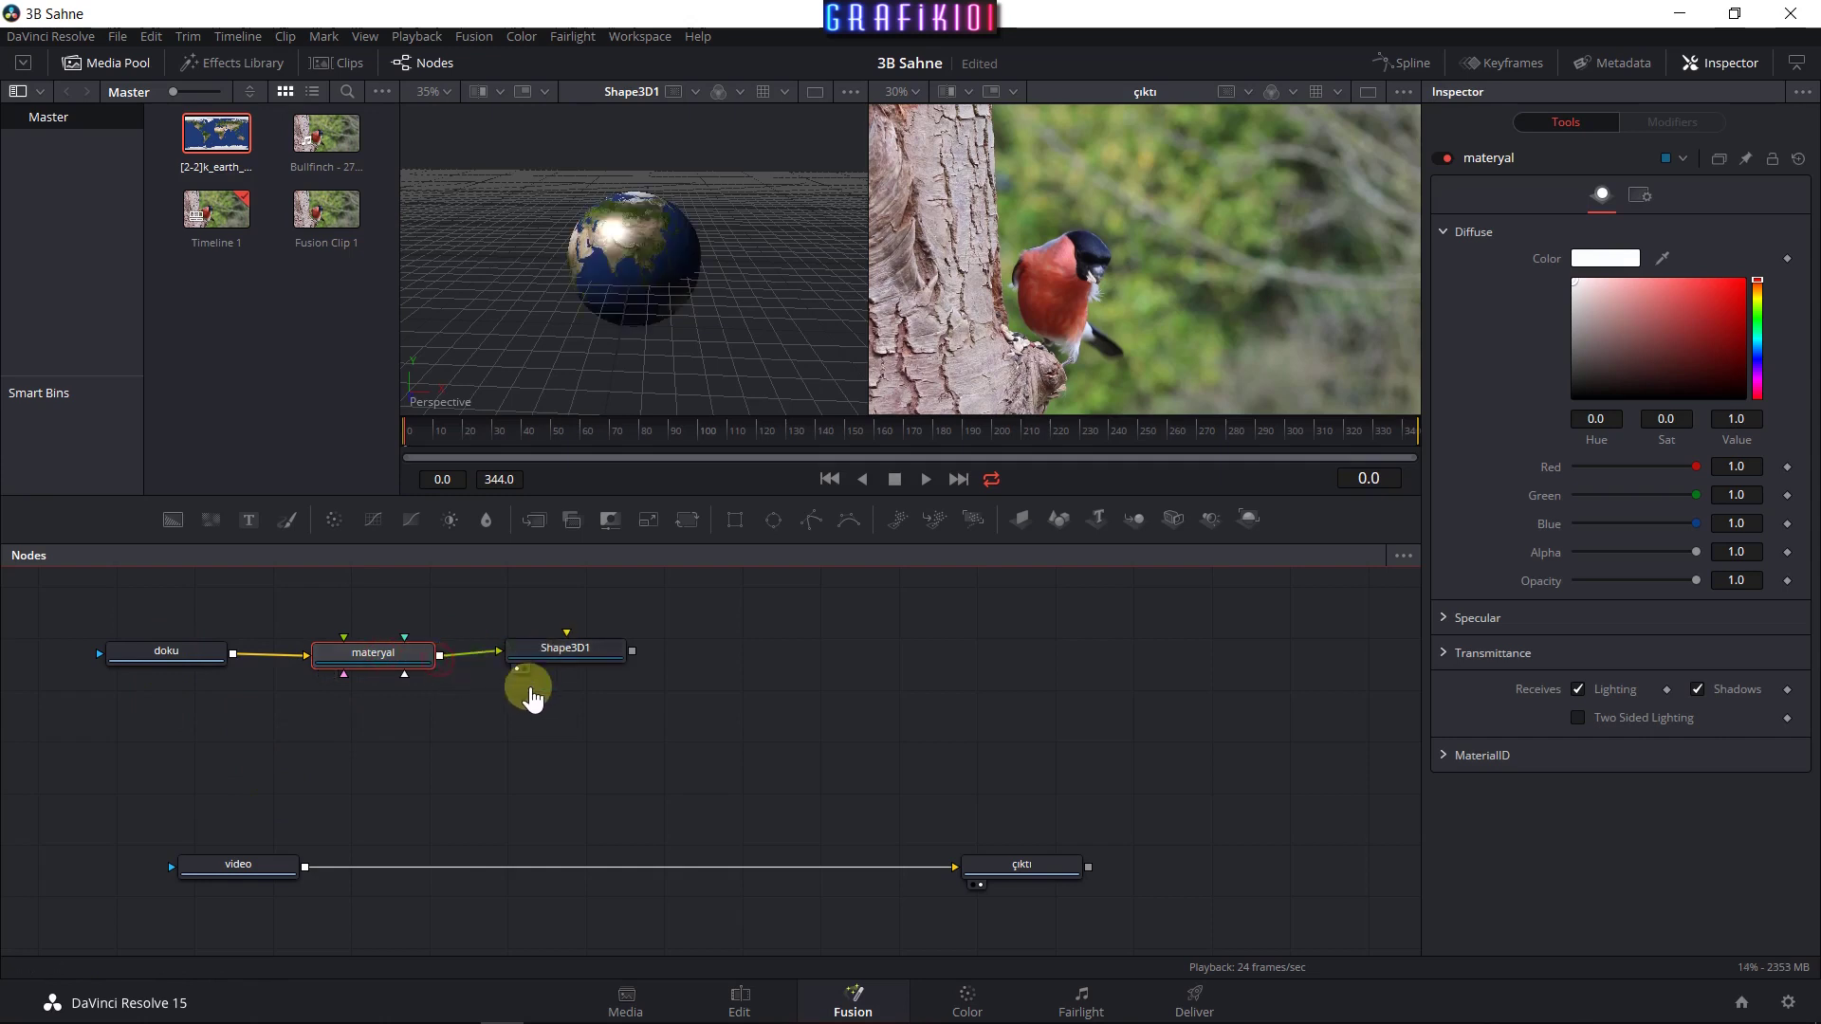
mouse_move(629, 317)
left_mouse_down()
mouse_move(775, 322)
mouse_move(581, 232)
left_mouse_up()
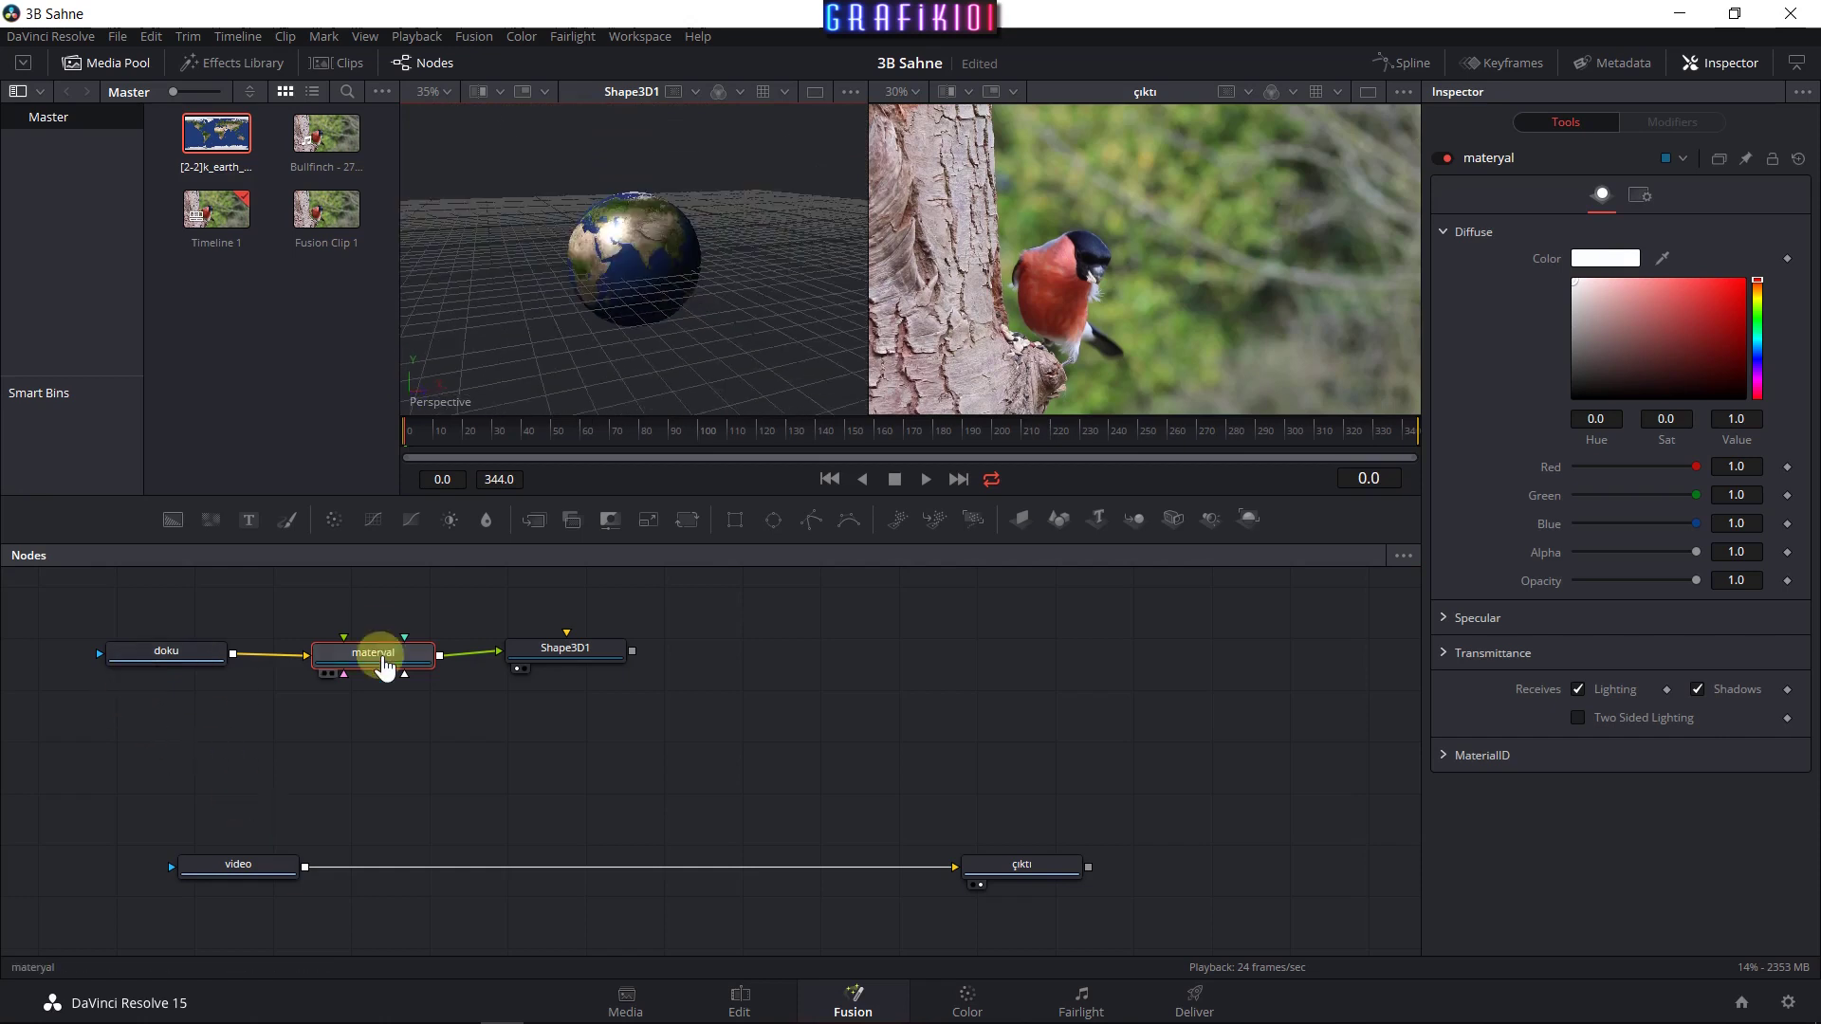
Rename the Shape3D1 sphere node to şekil, then deselect it.
left_click(555, 681)
key("F2")
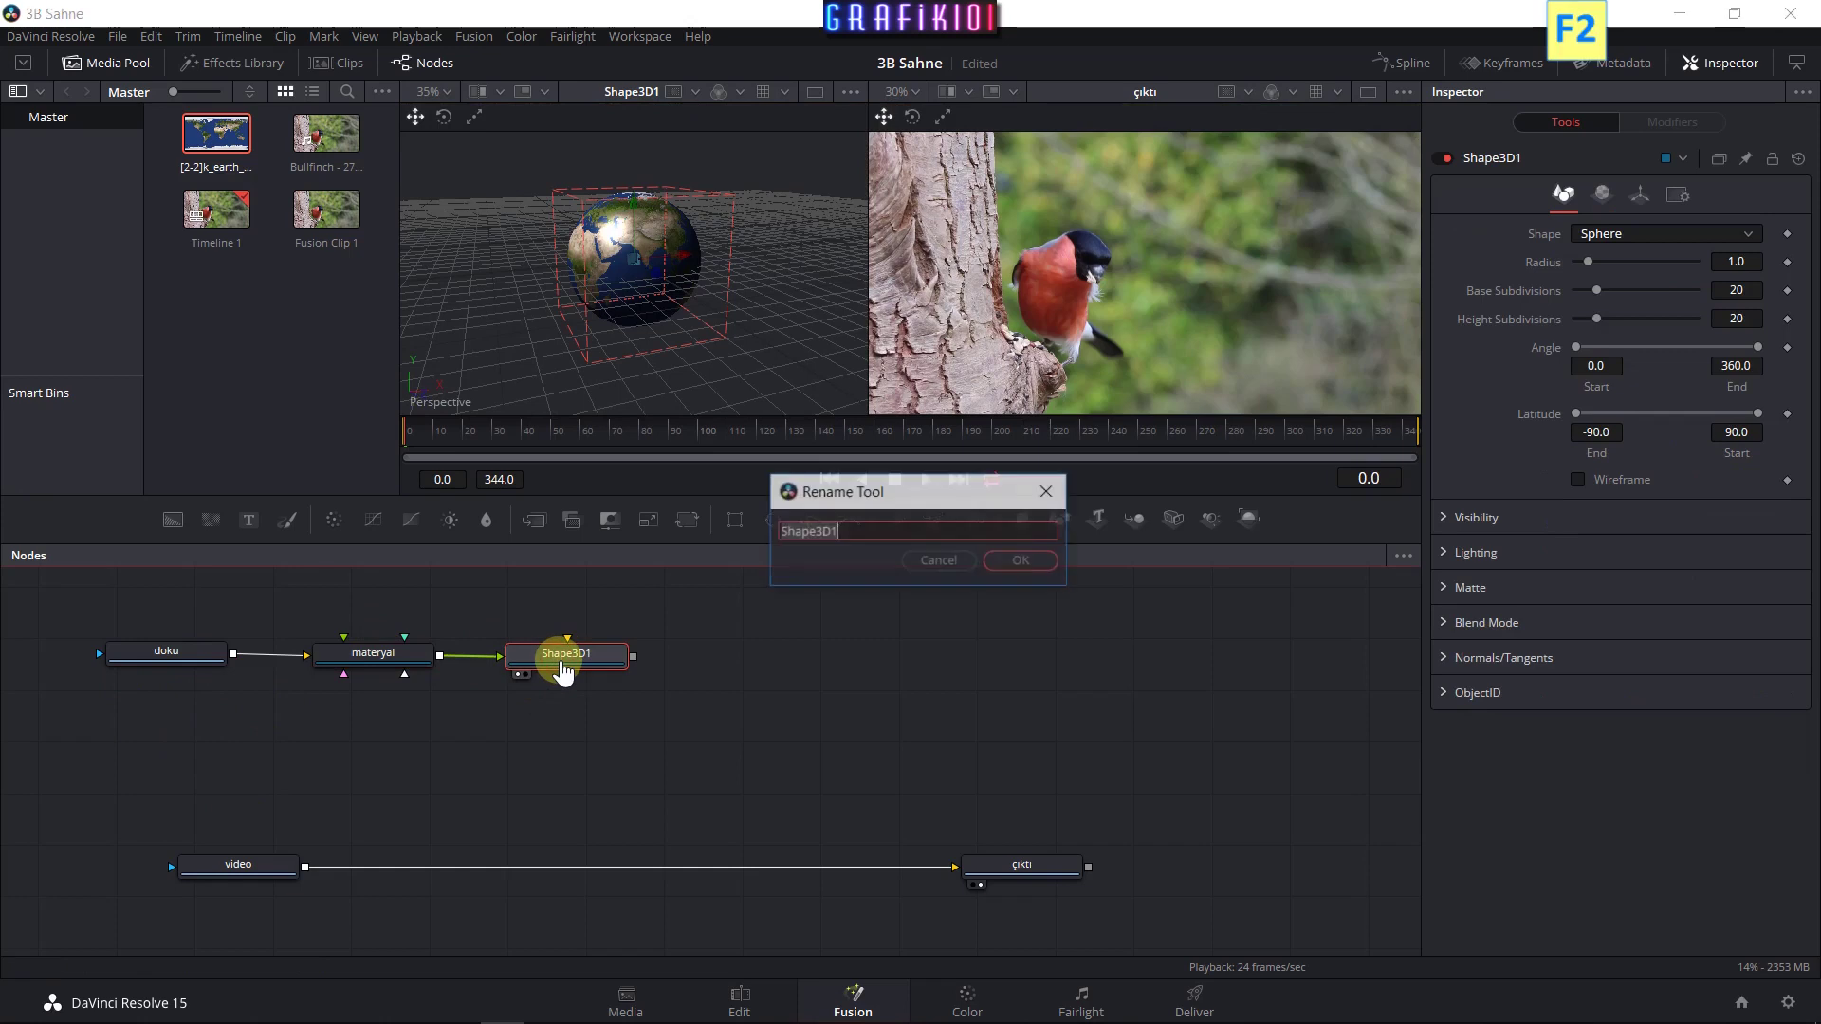
type("şki")
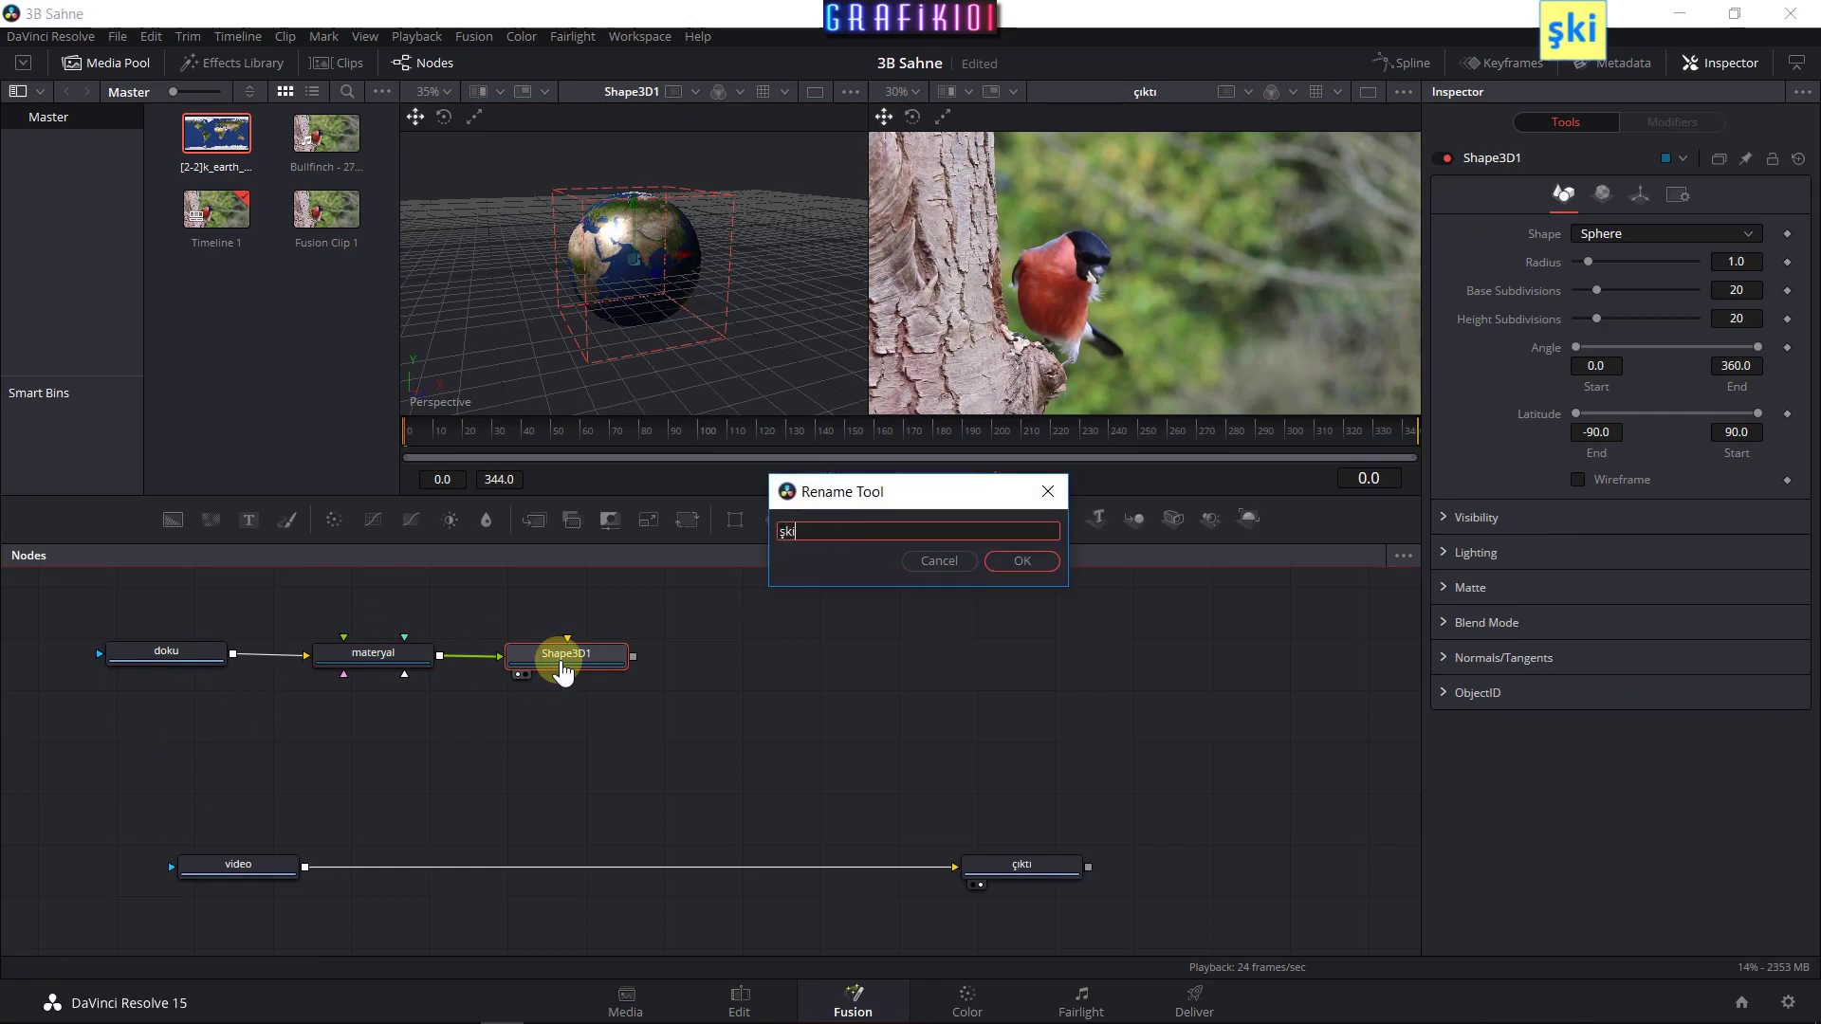
key("BackSpace")
key("BackSpace")
type("e")
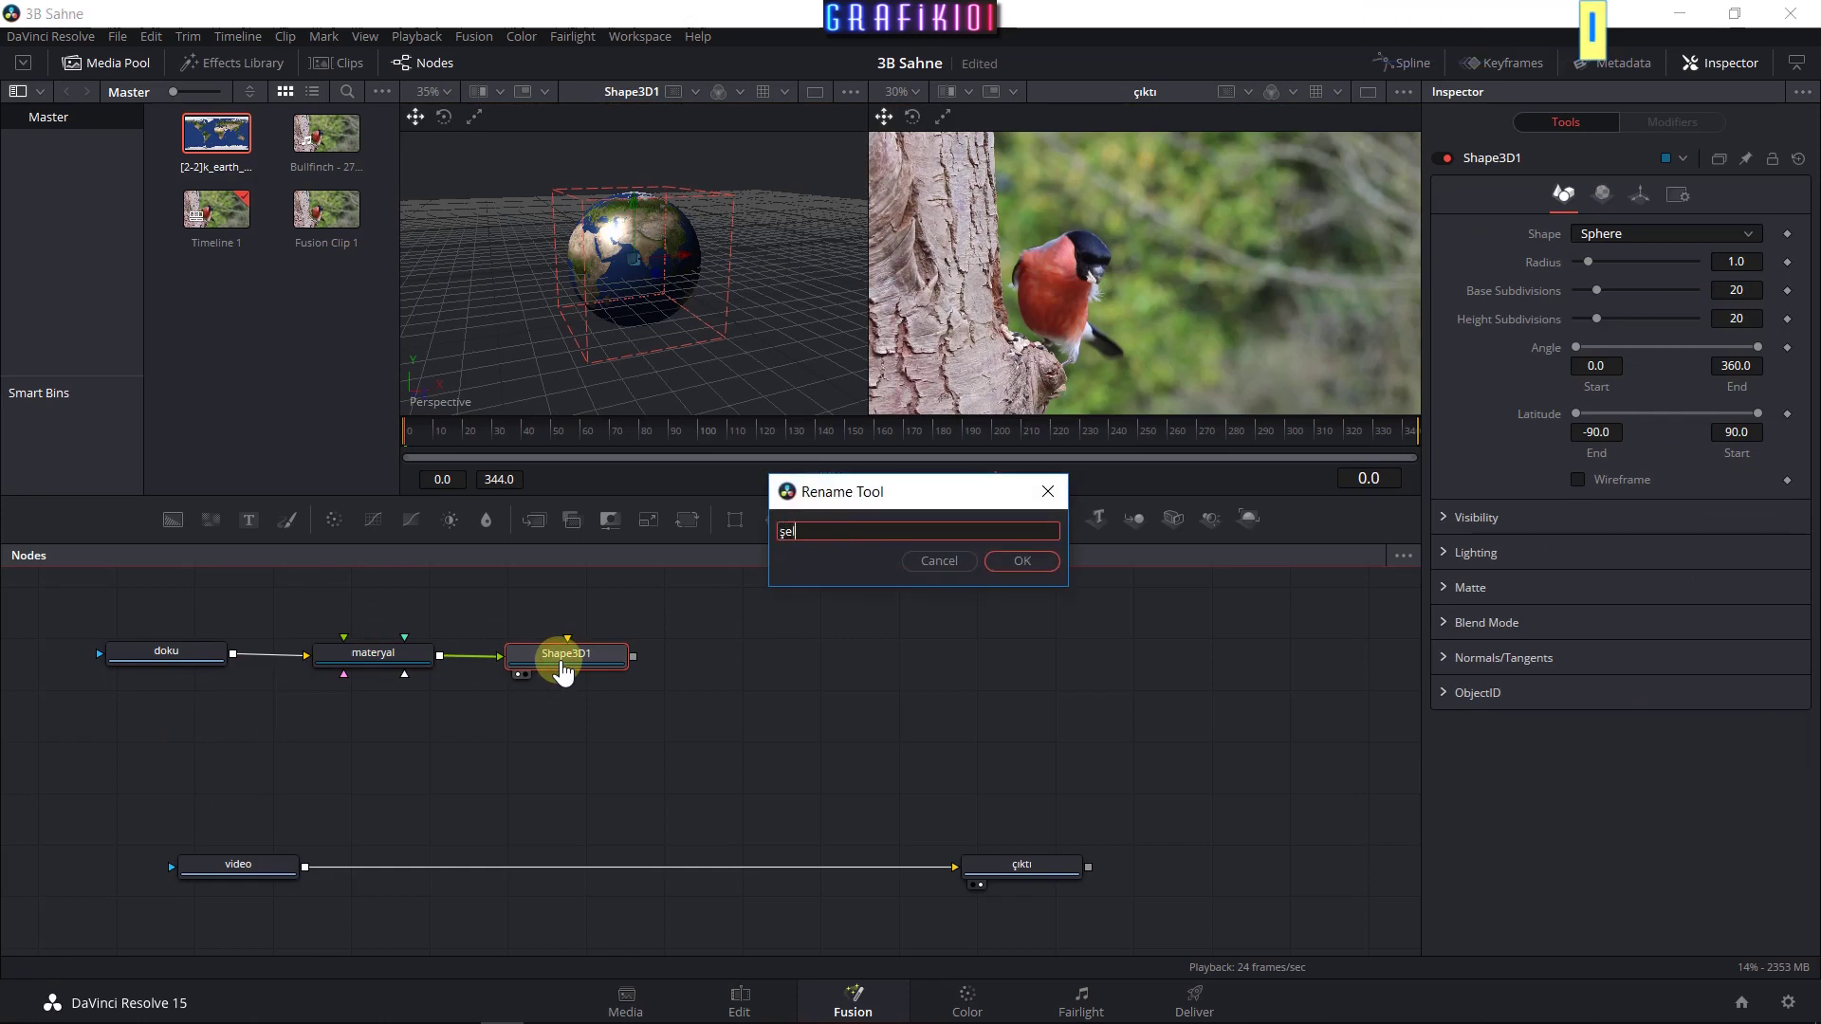
type("kil")
key("BackSpace")
type("l")
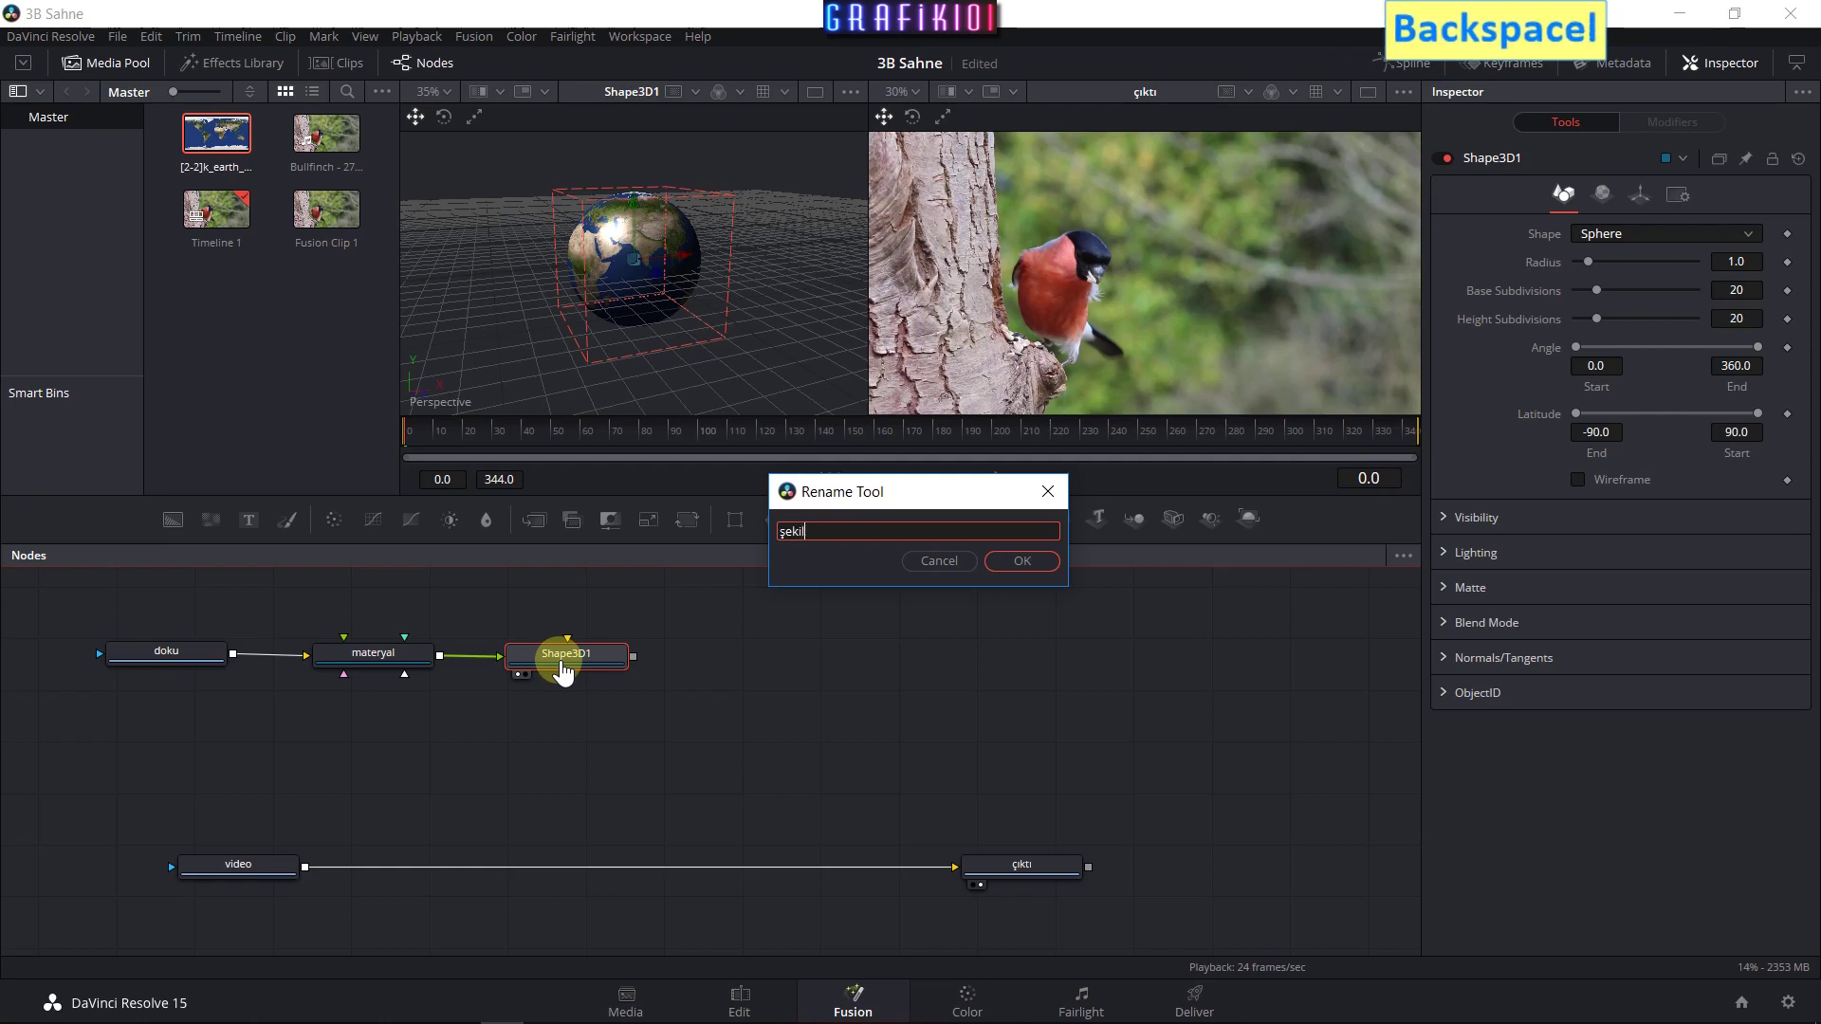
key("Return")
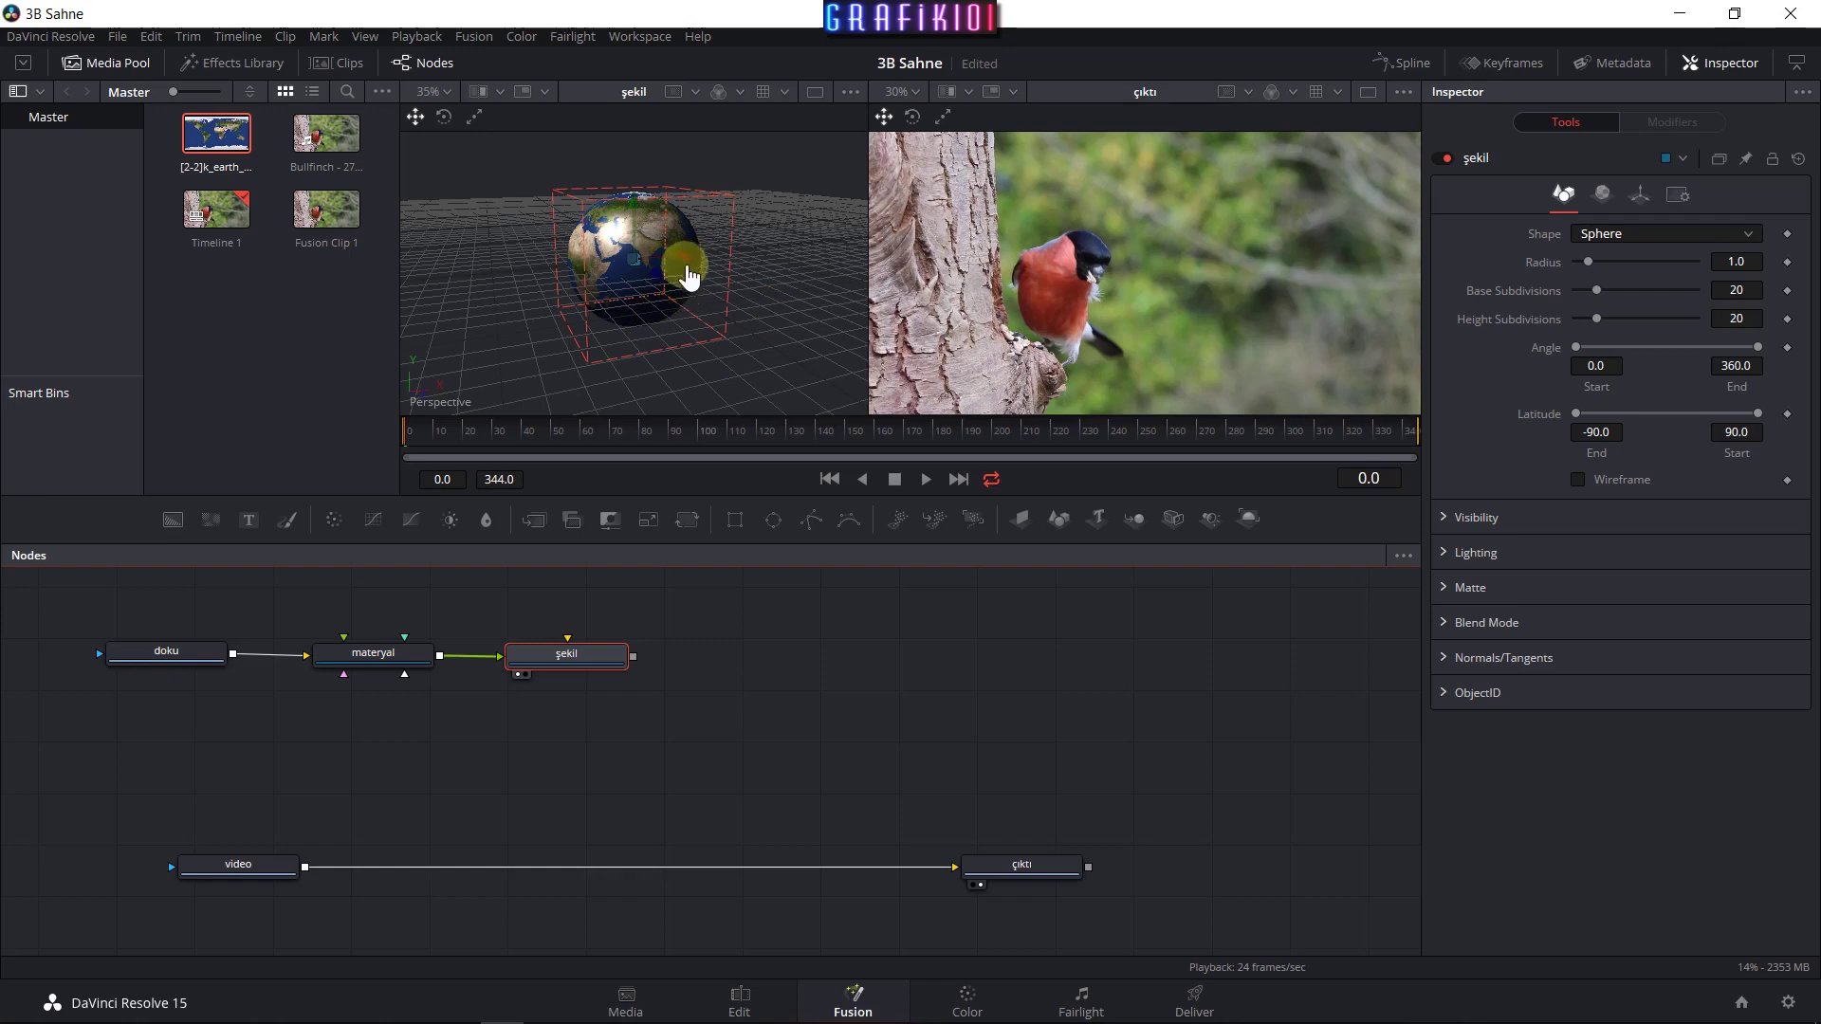
left_click(435, 737)
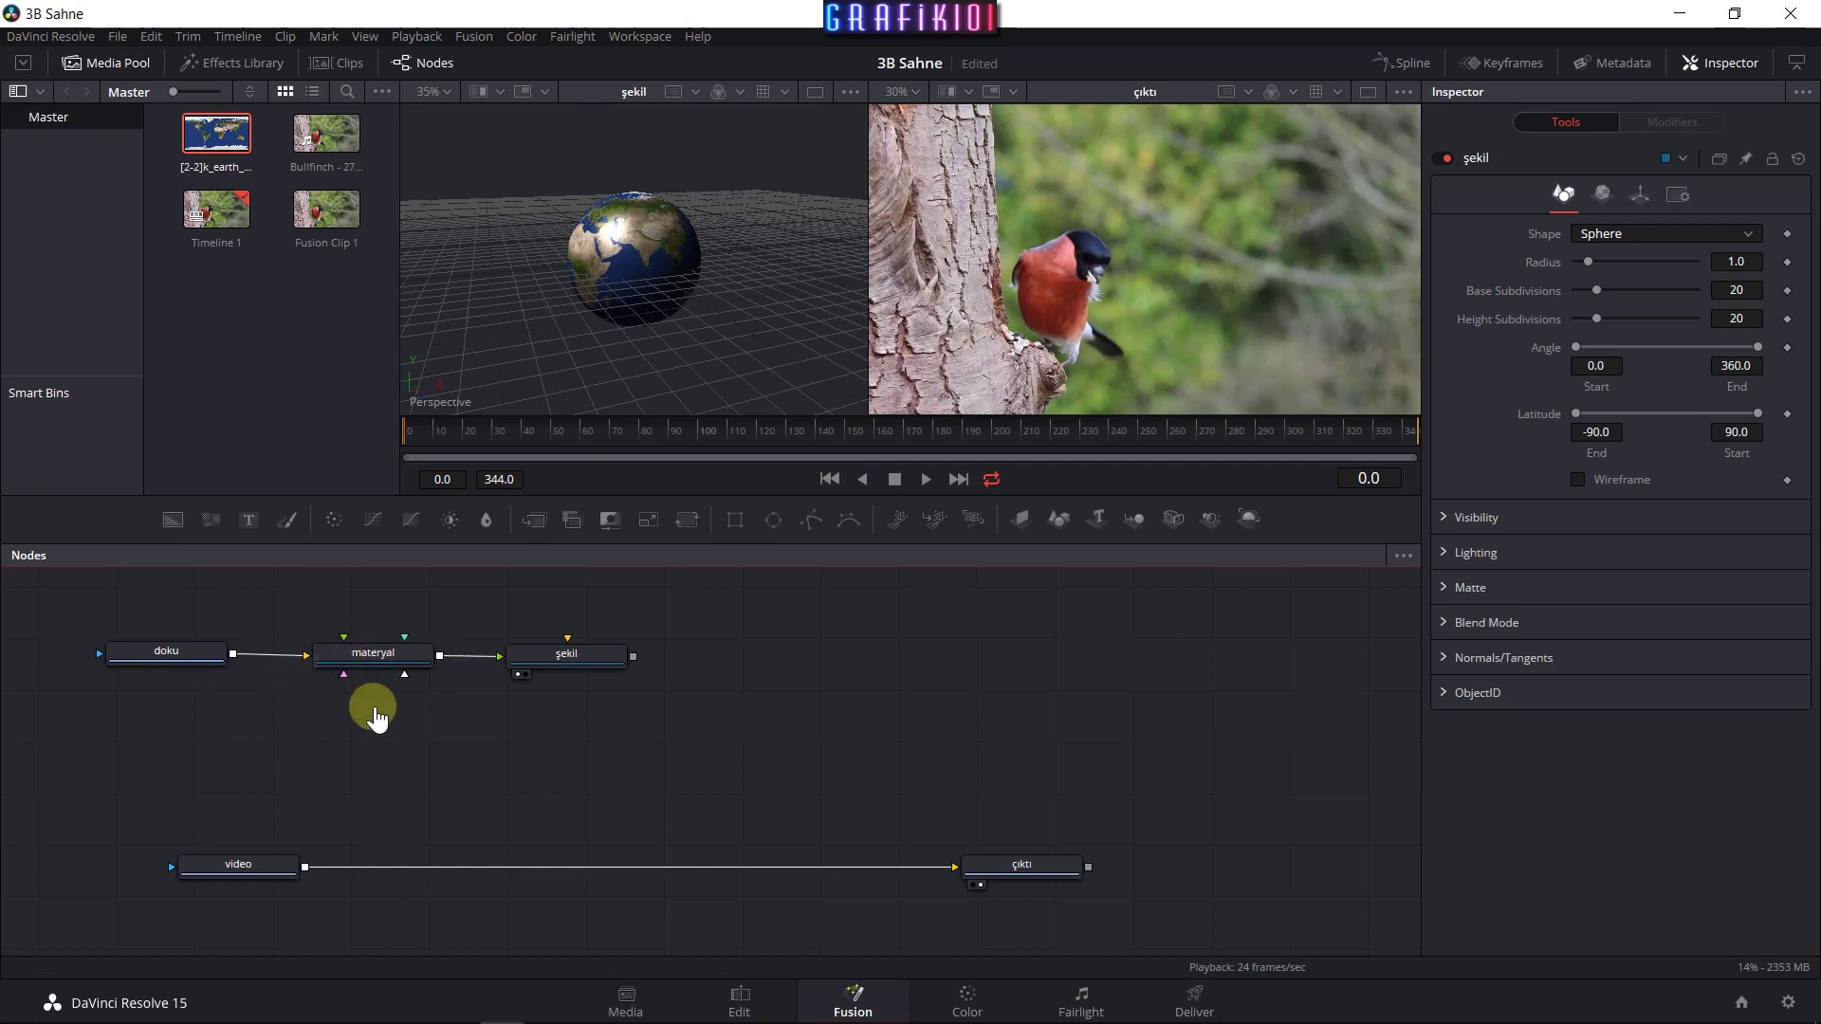
left_click(574, 656)
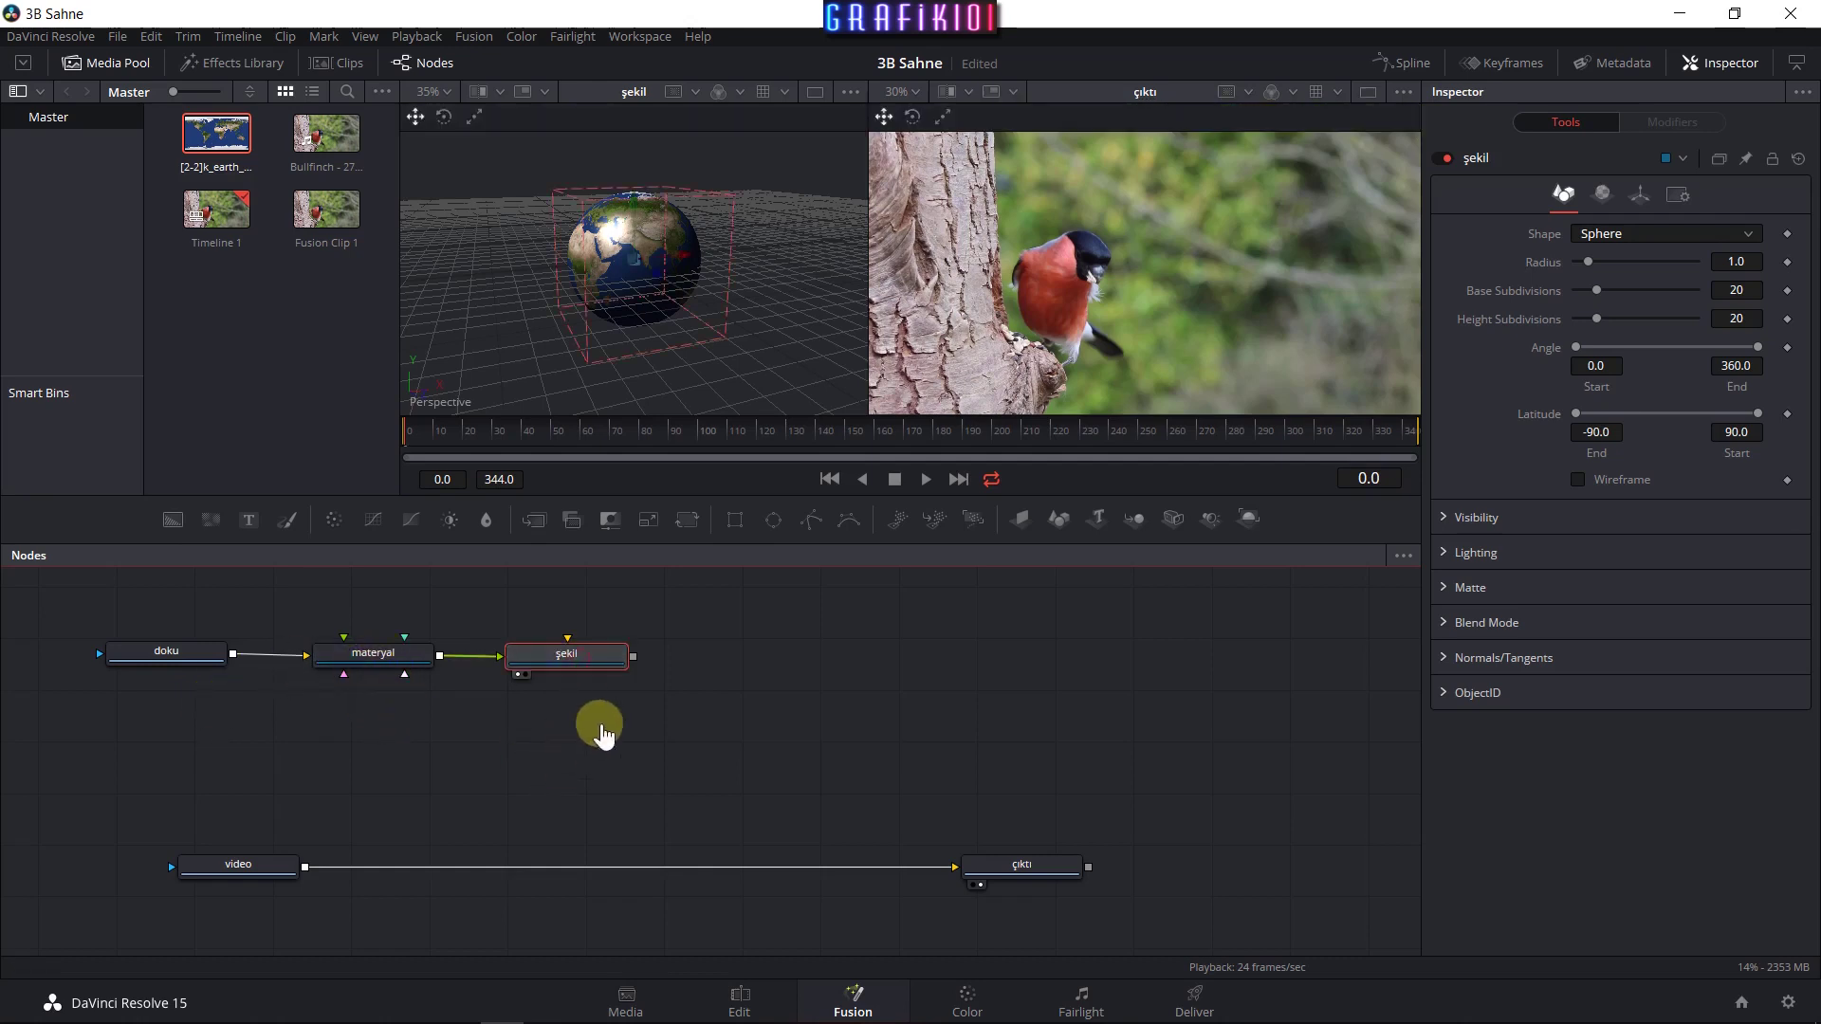
left_click(669, 723)
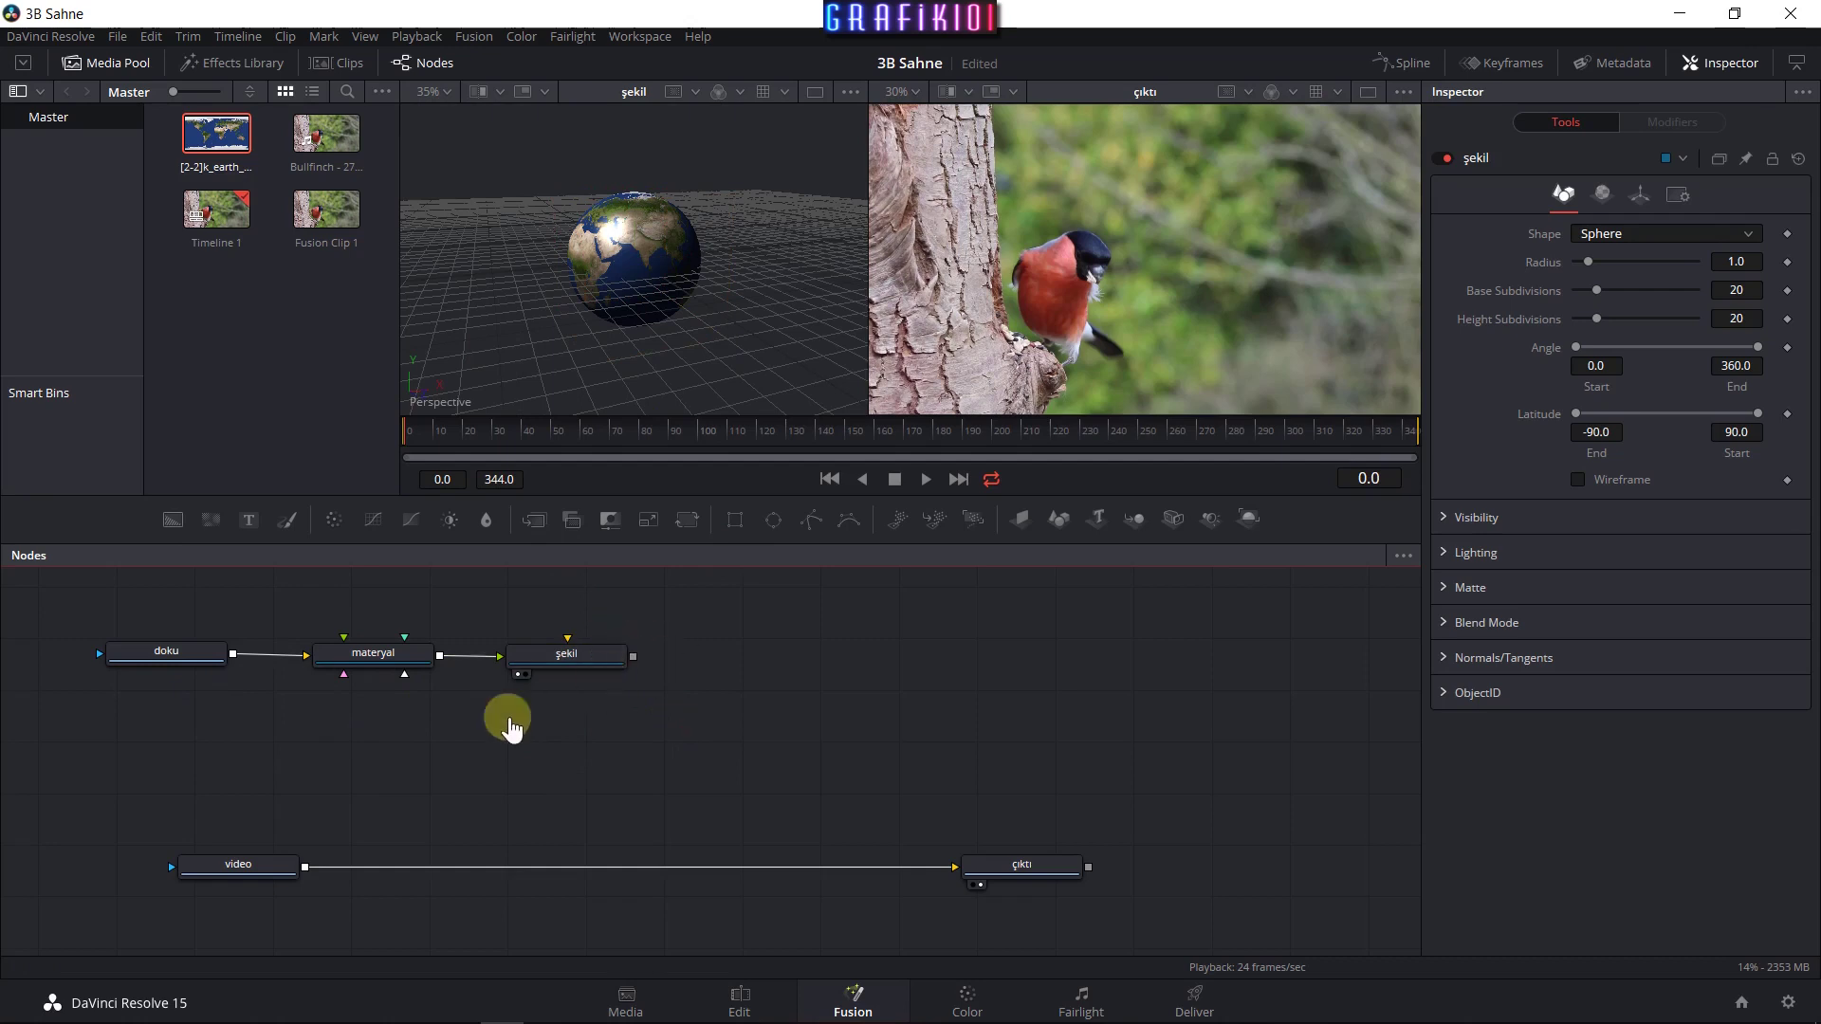
left_click_drag(54, 623, 718, 699)
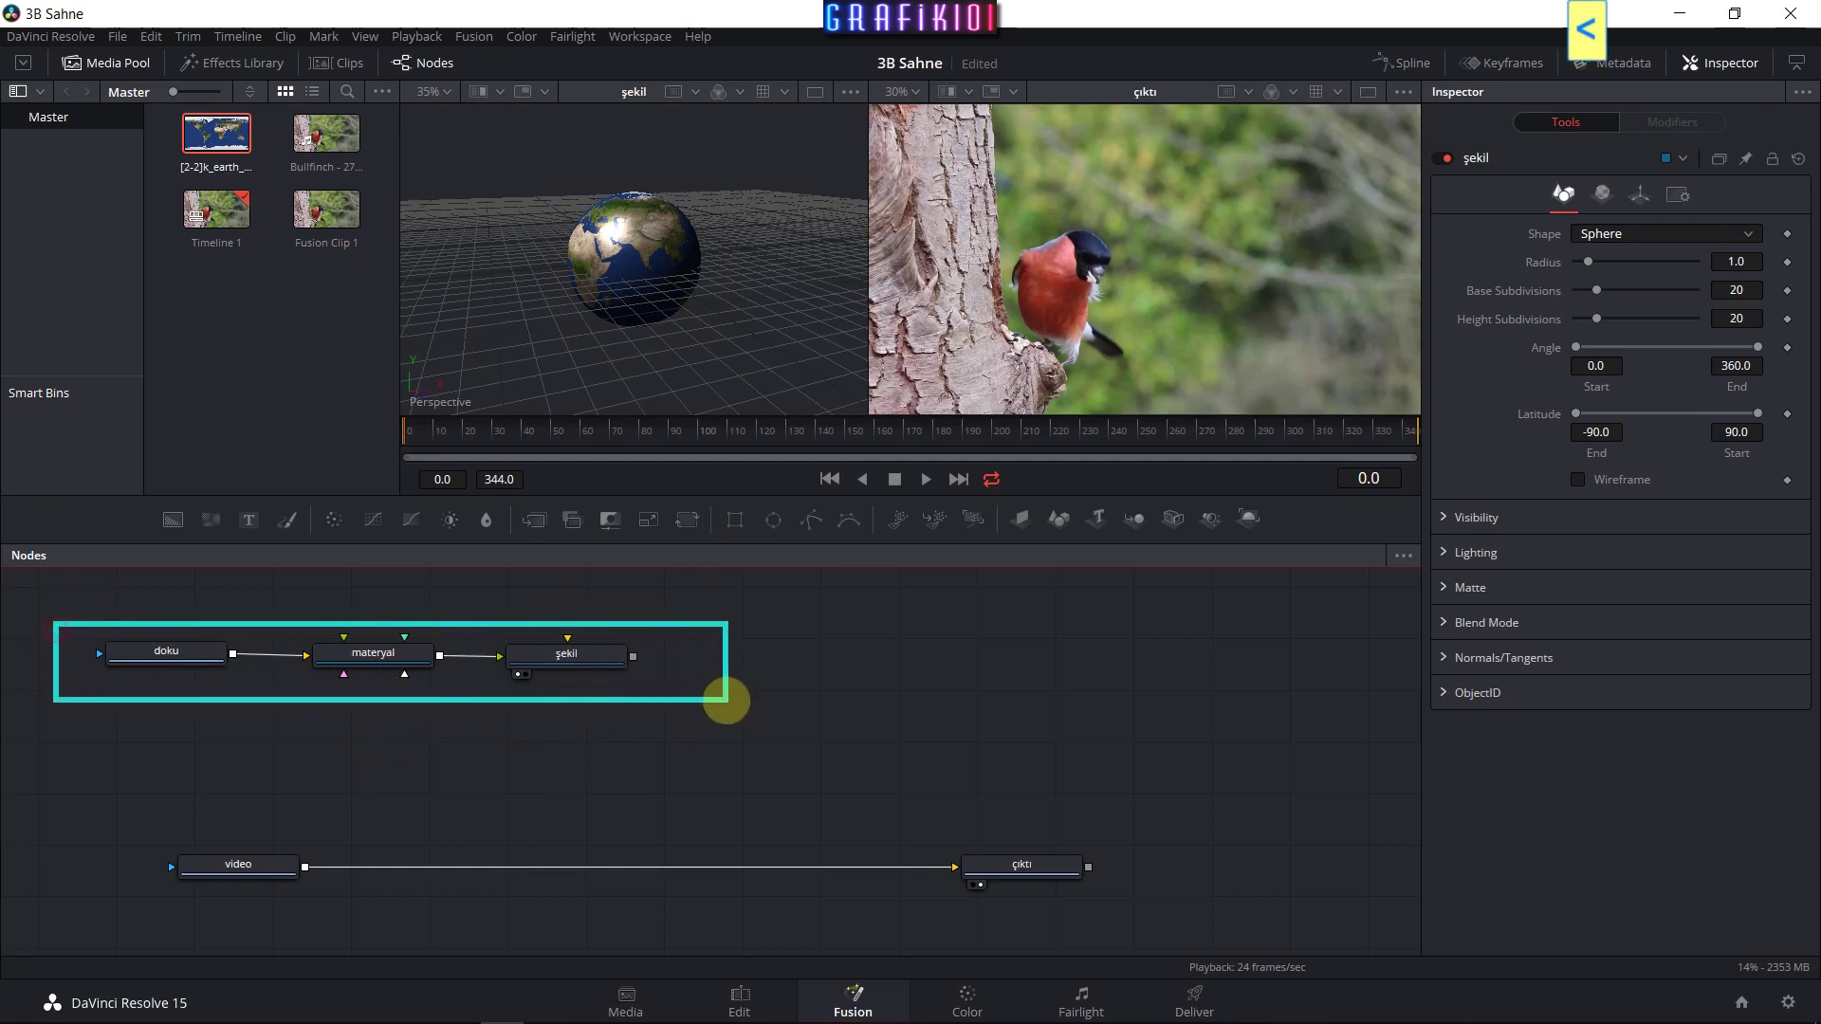
left_click_drag(117, 808, 1209, 909)
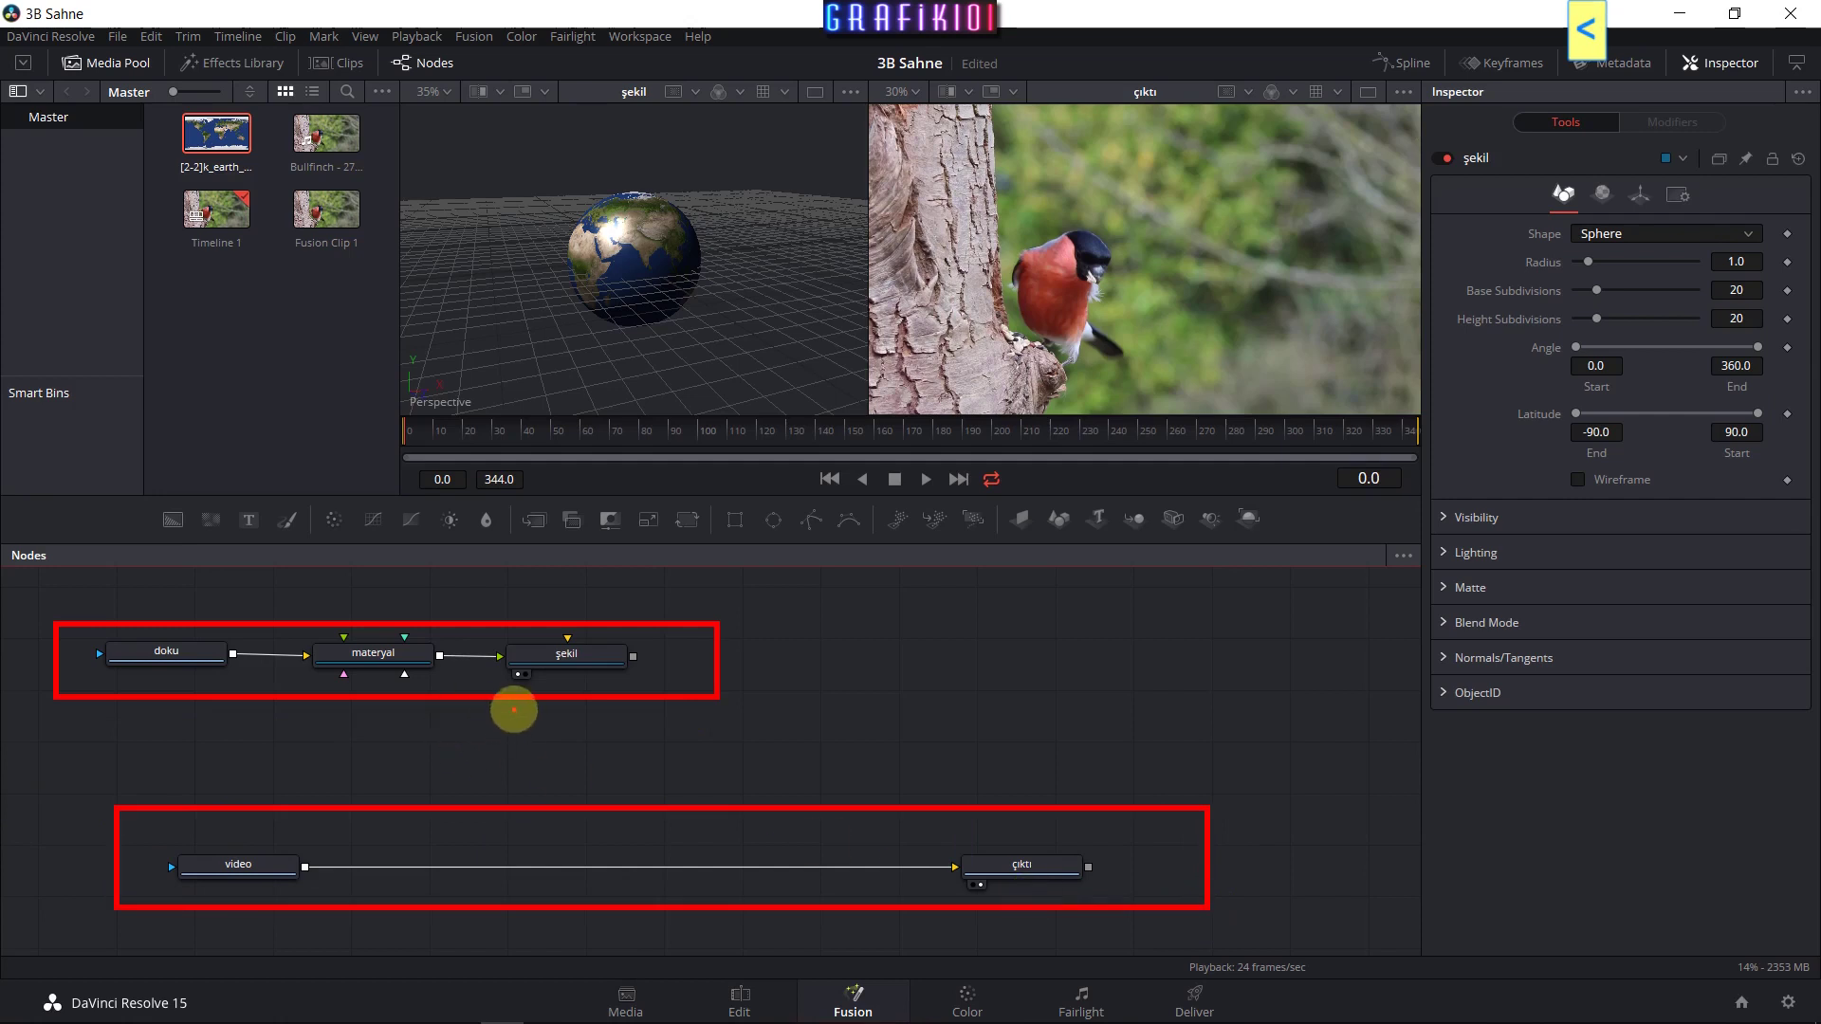
left_click_drag(513, 723, 518, 770)
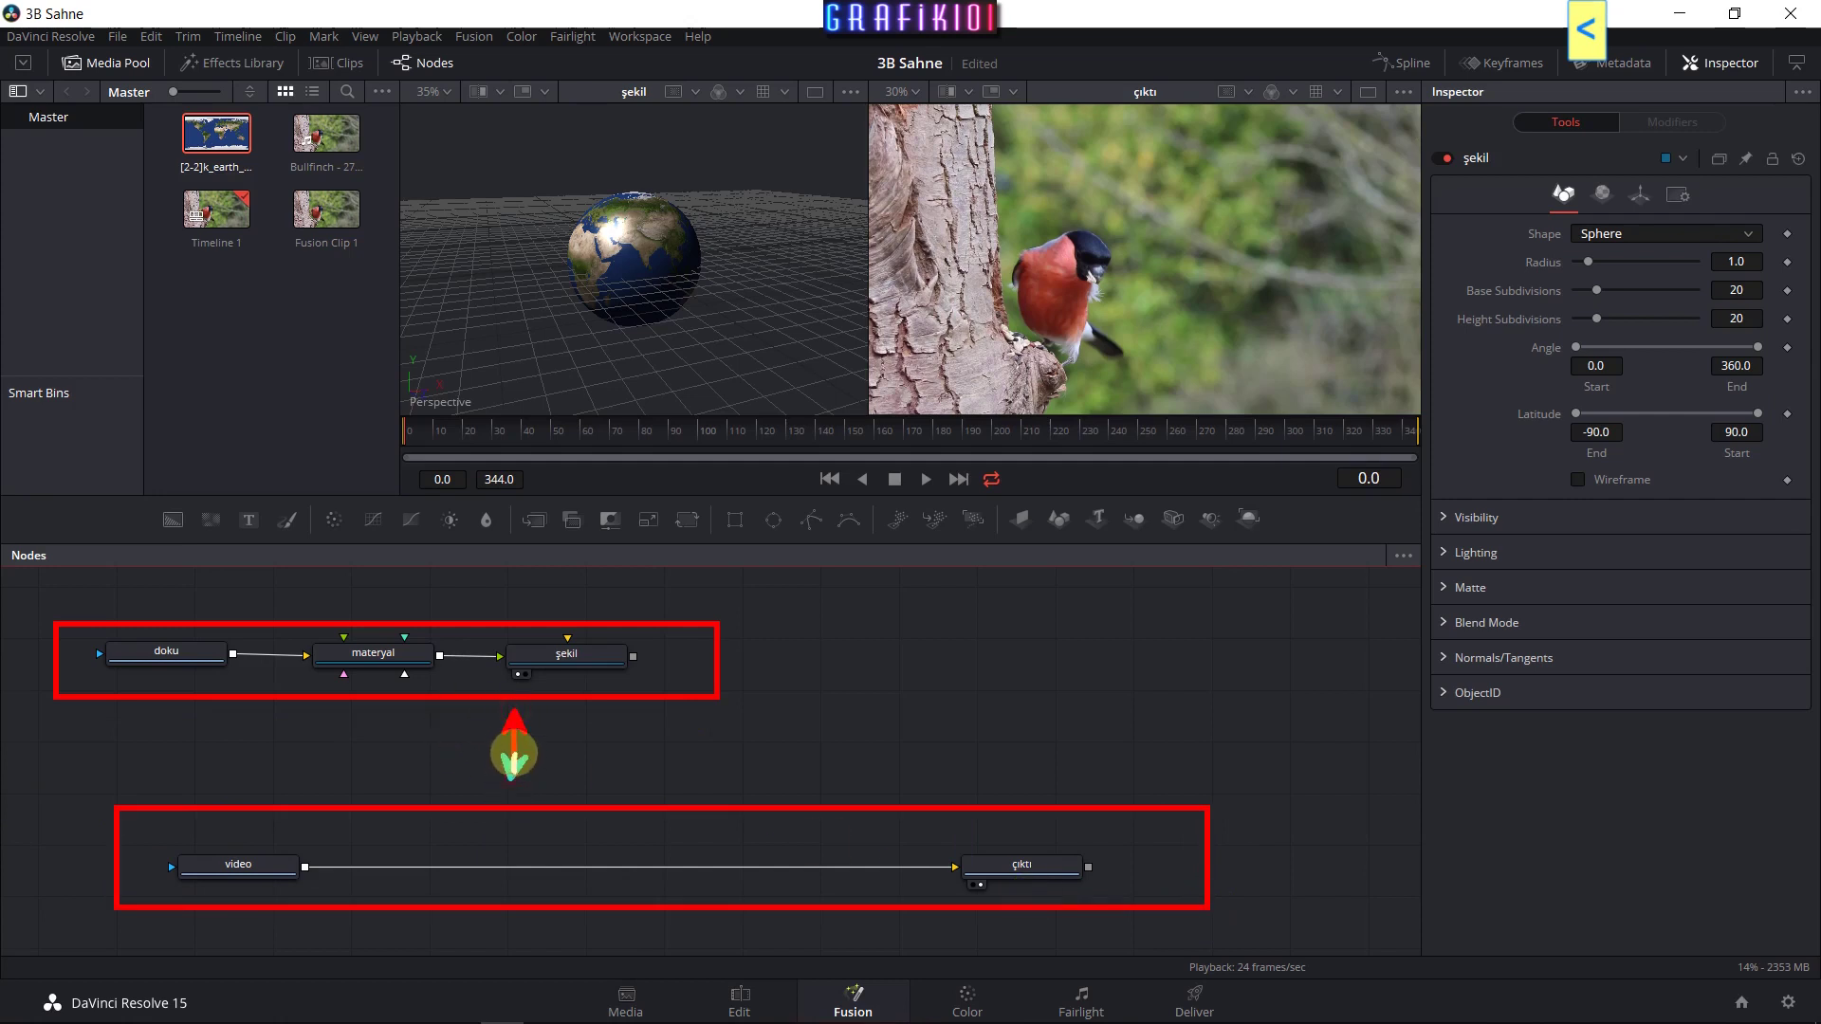
key("Escape")
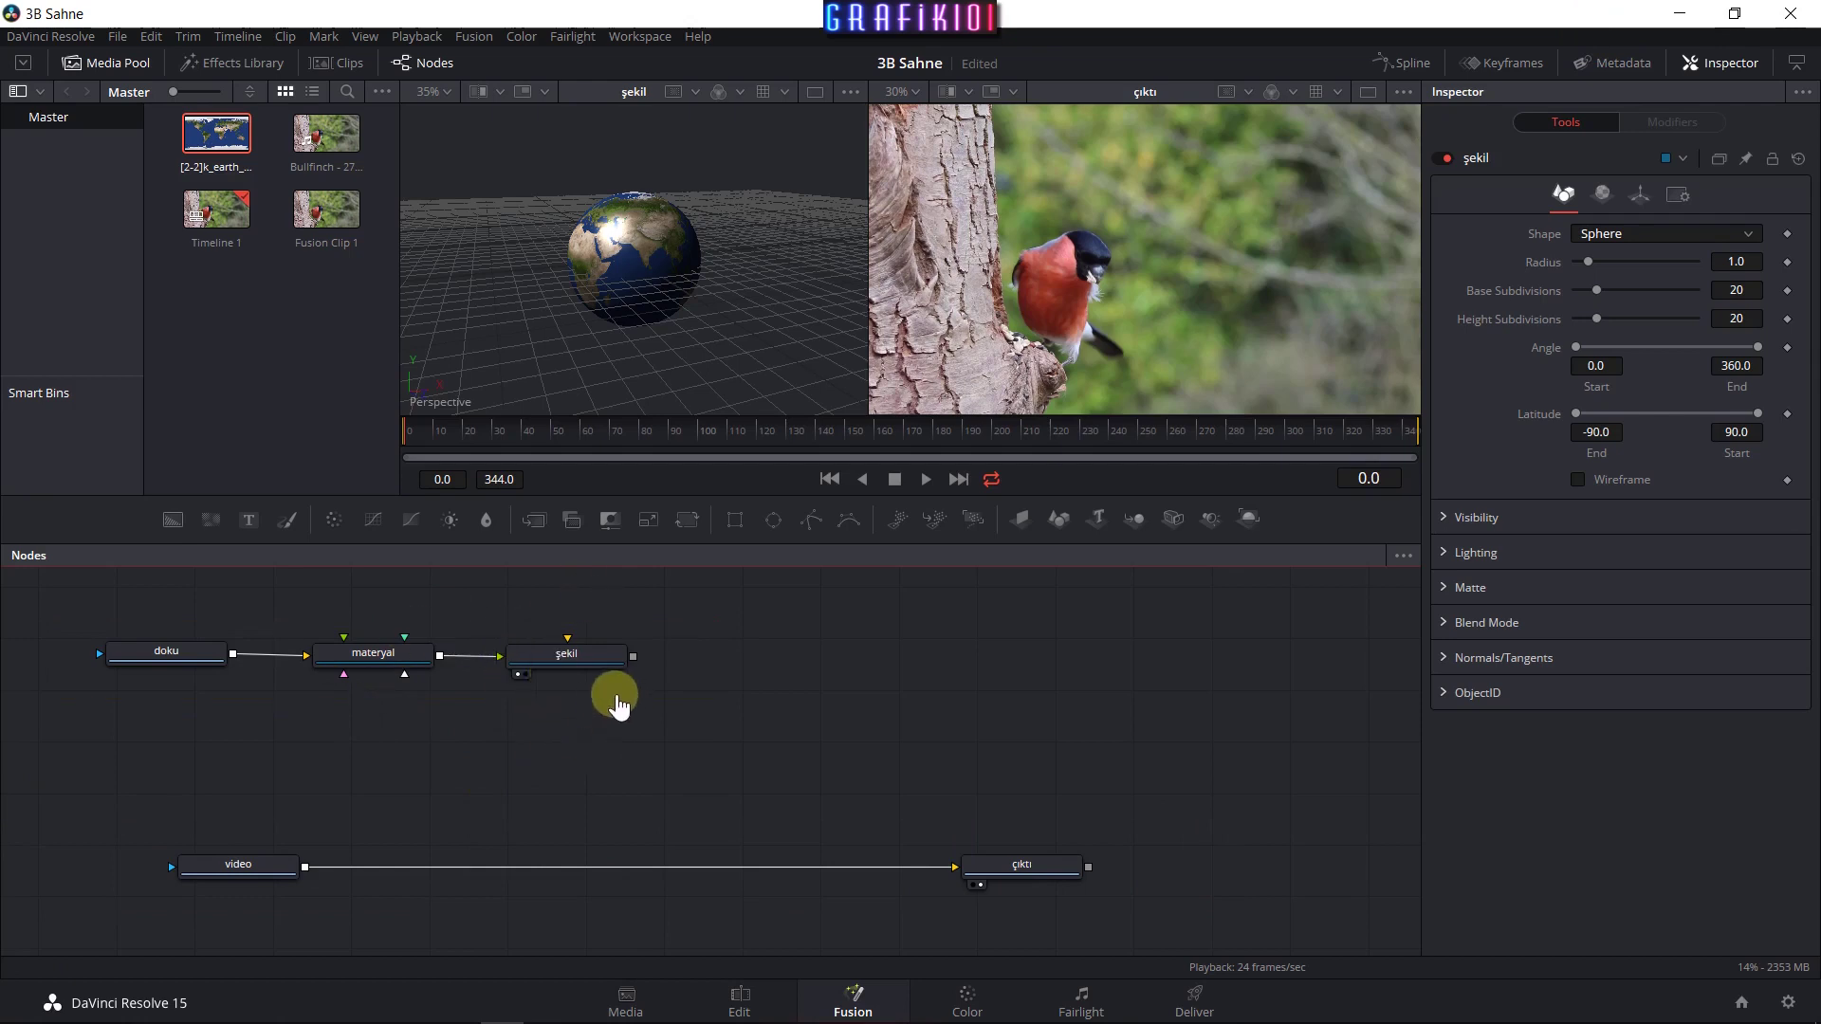
left_click(612, 658)
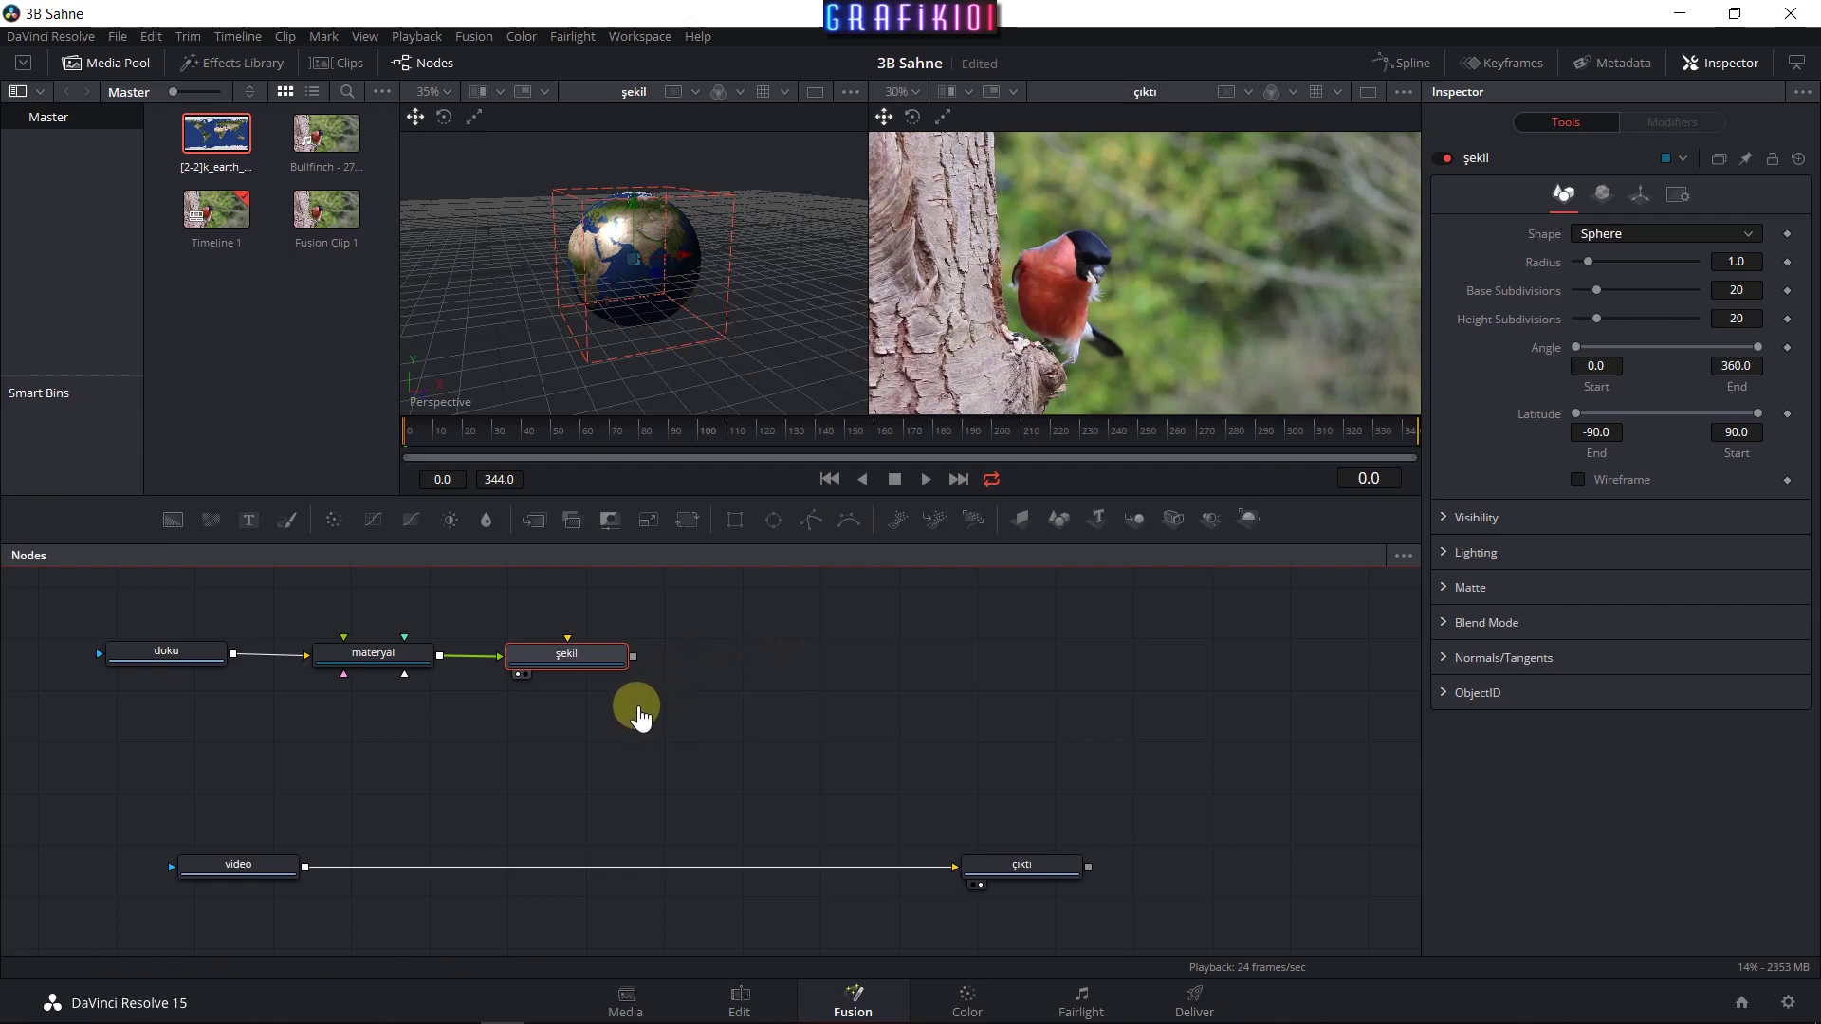
key("shift+space")
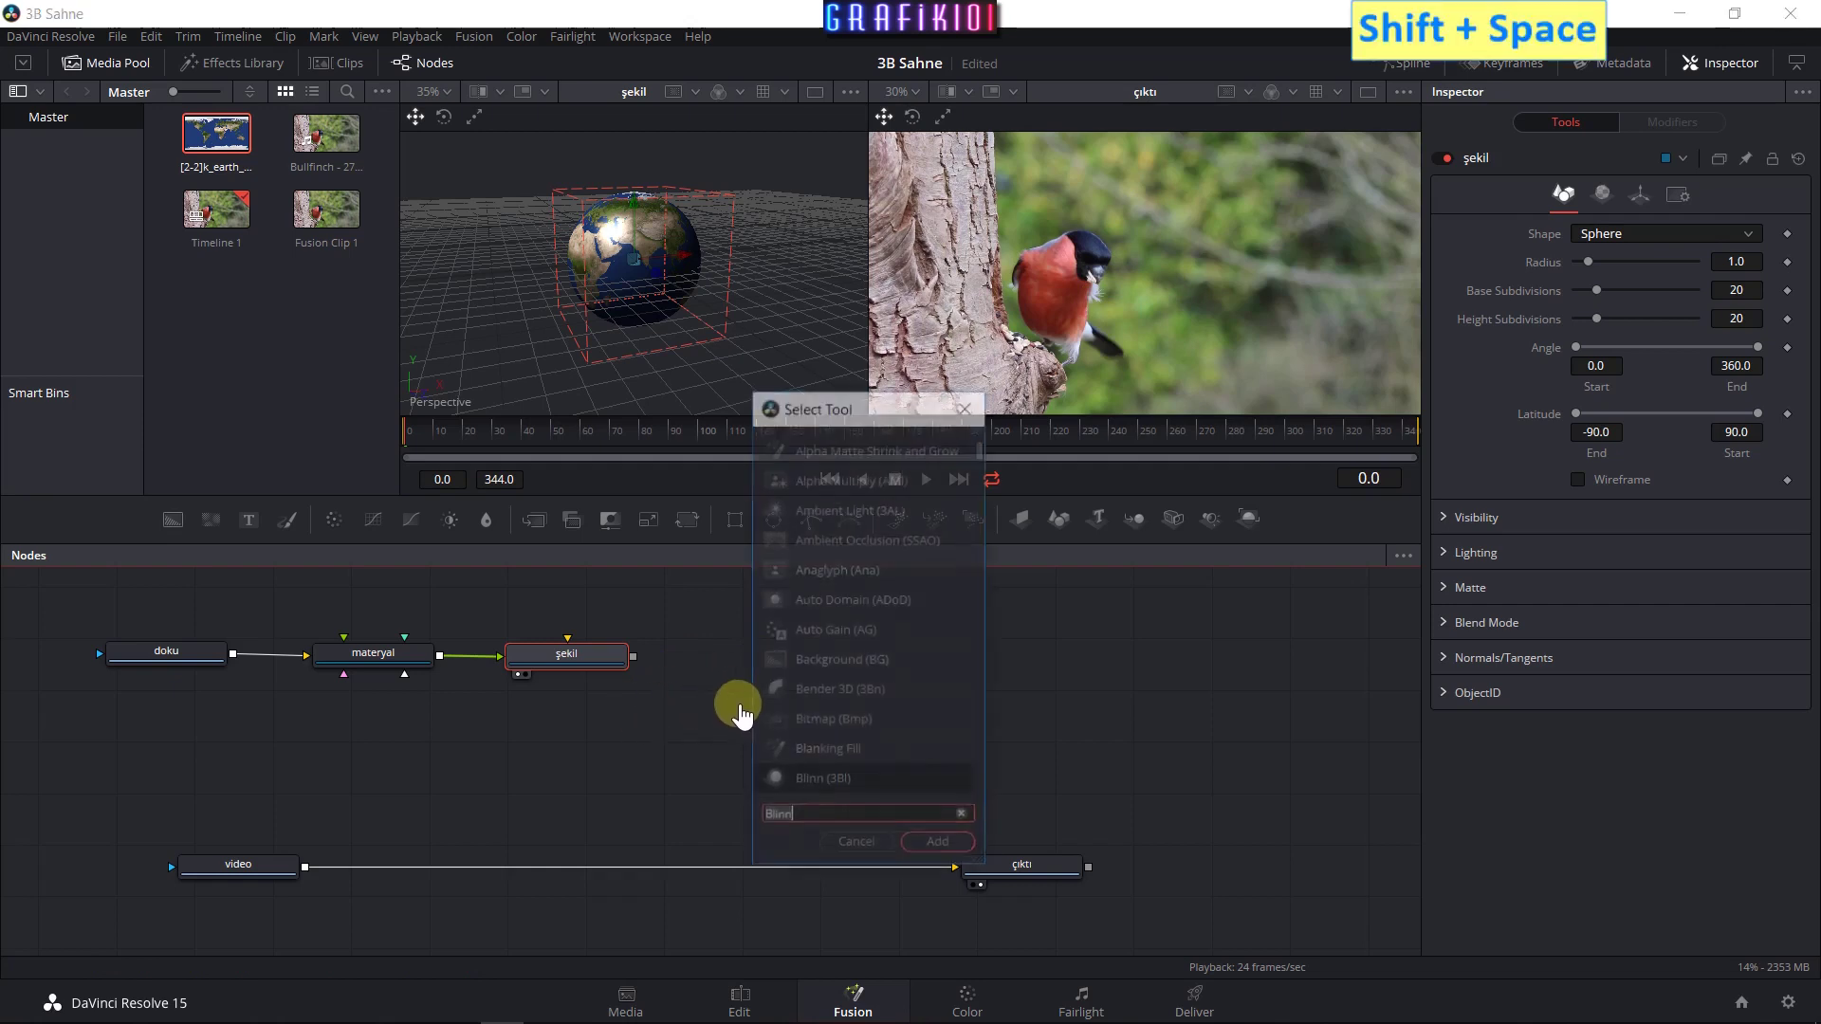
type("Blinn")
key("BackSpace")
key("BackSpace")
key("BackSpace")
type("merge")
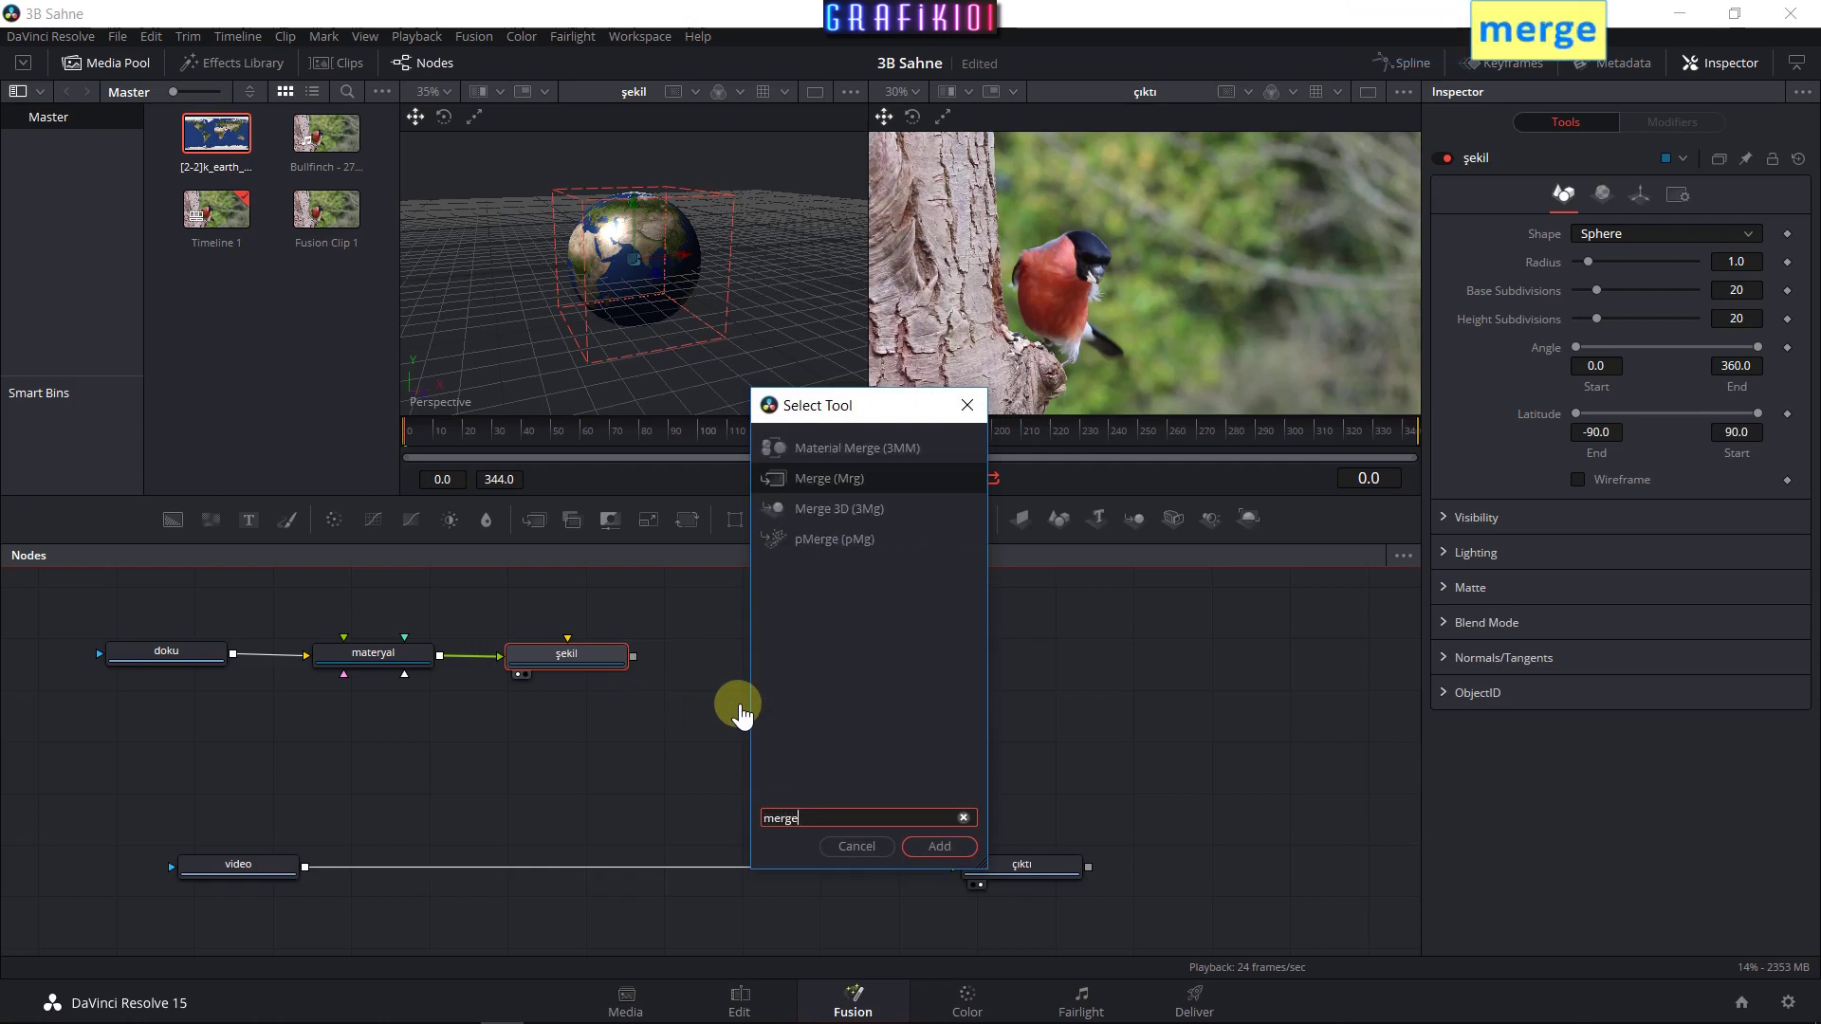
left_click(837, 521)
left_click(847, 850)
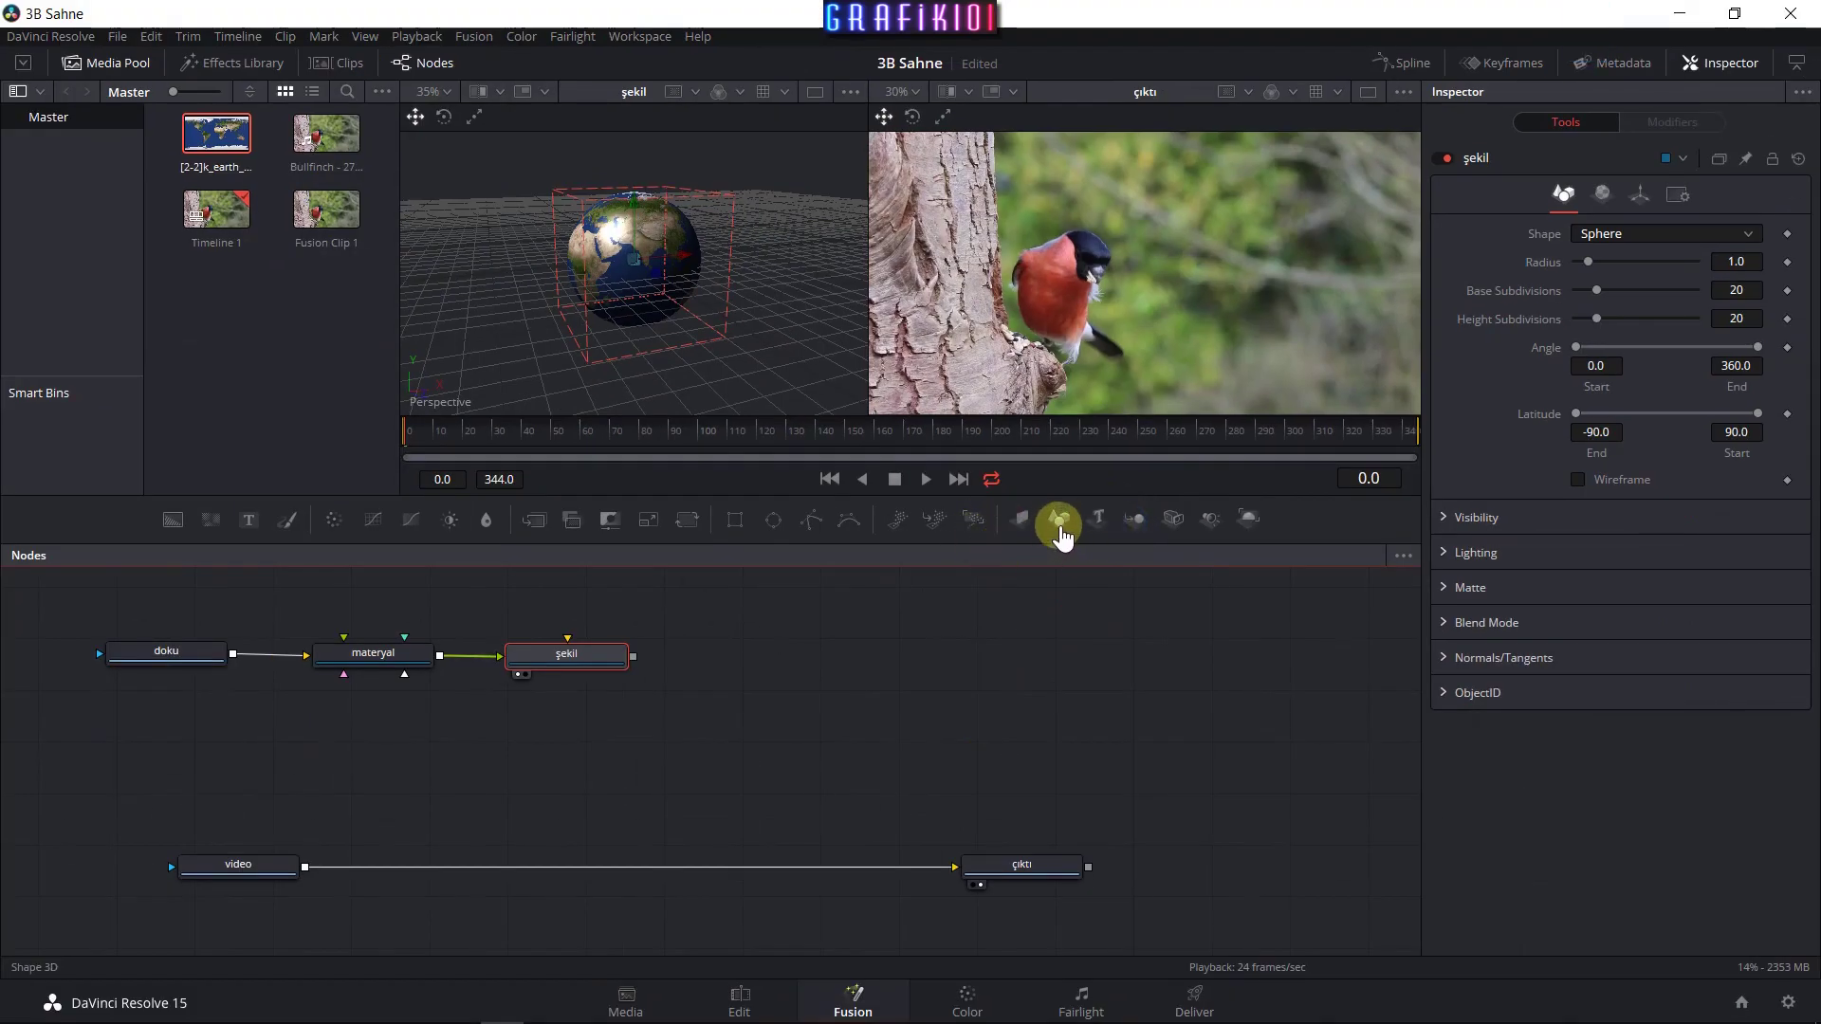
left_click_drag(1062, 533, 616, 666)
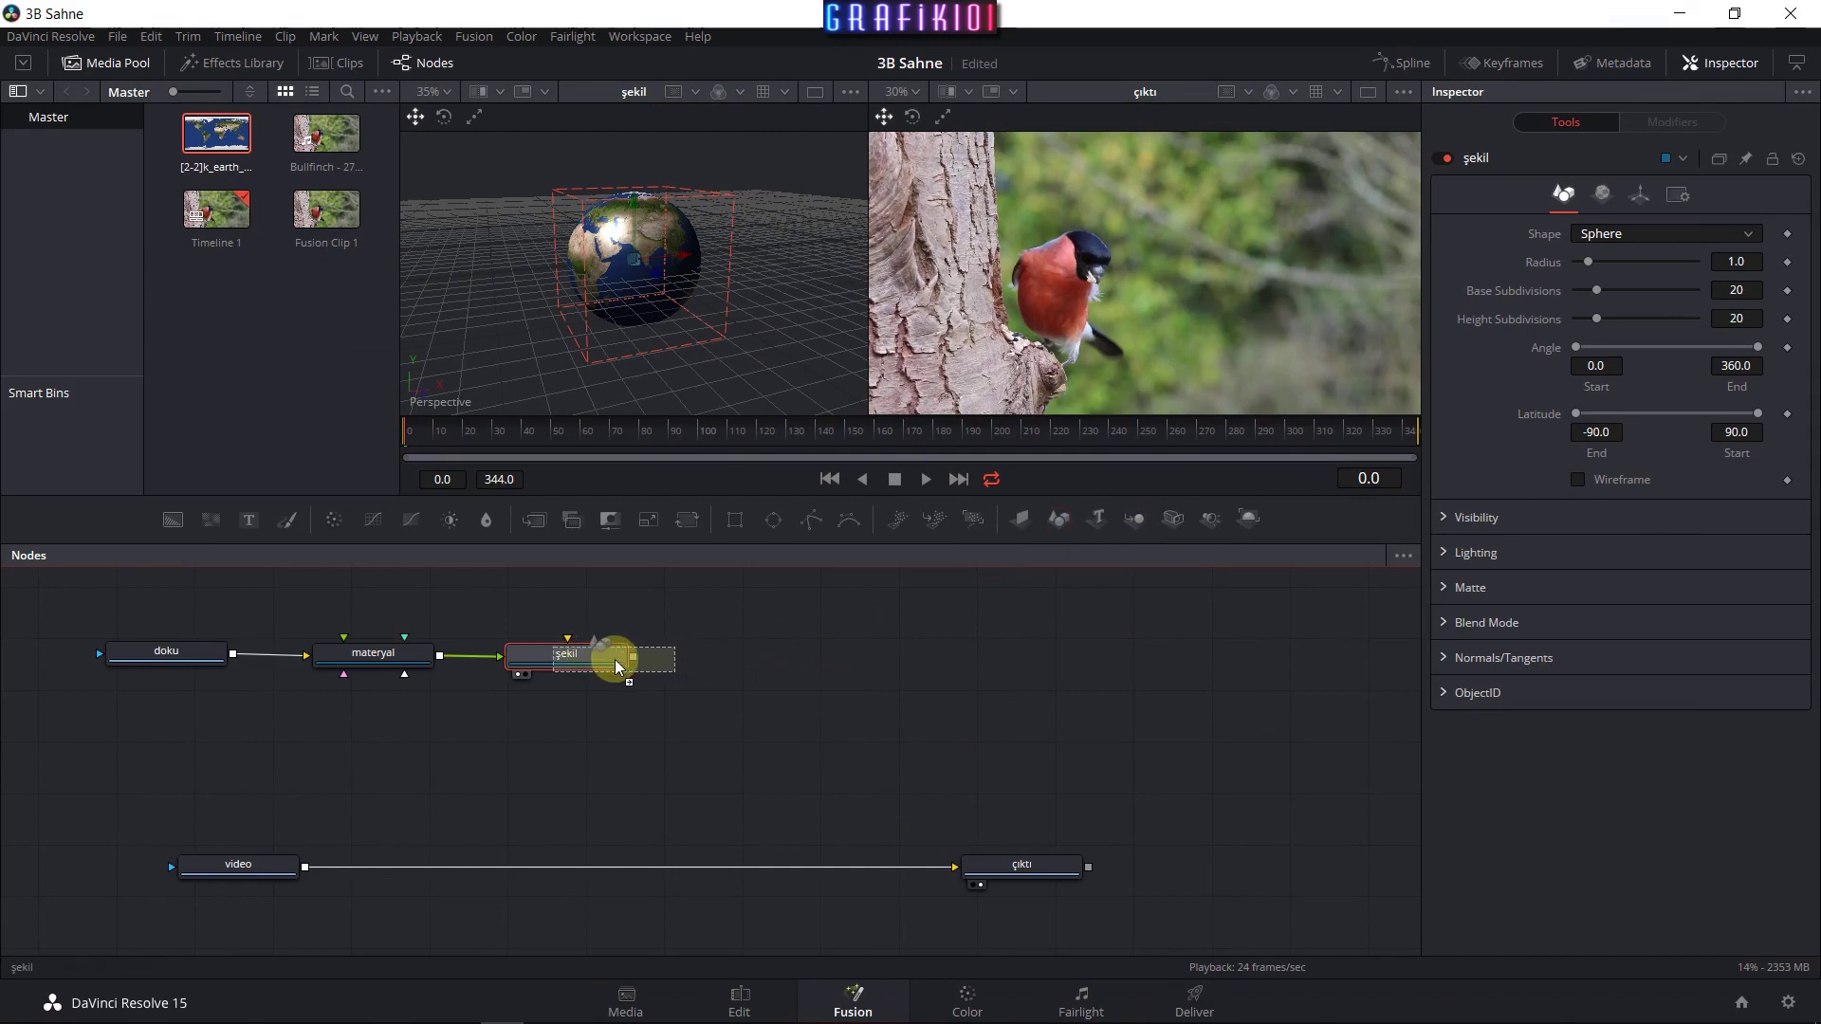
left_click_drag(617, 666, 597, 653)
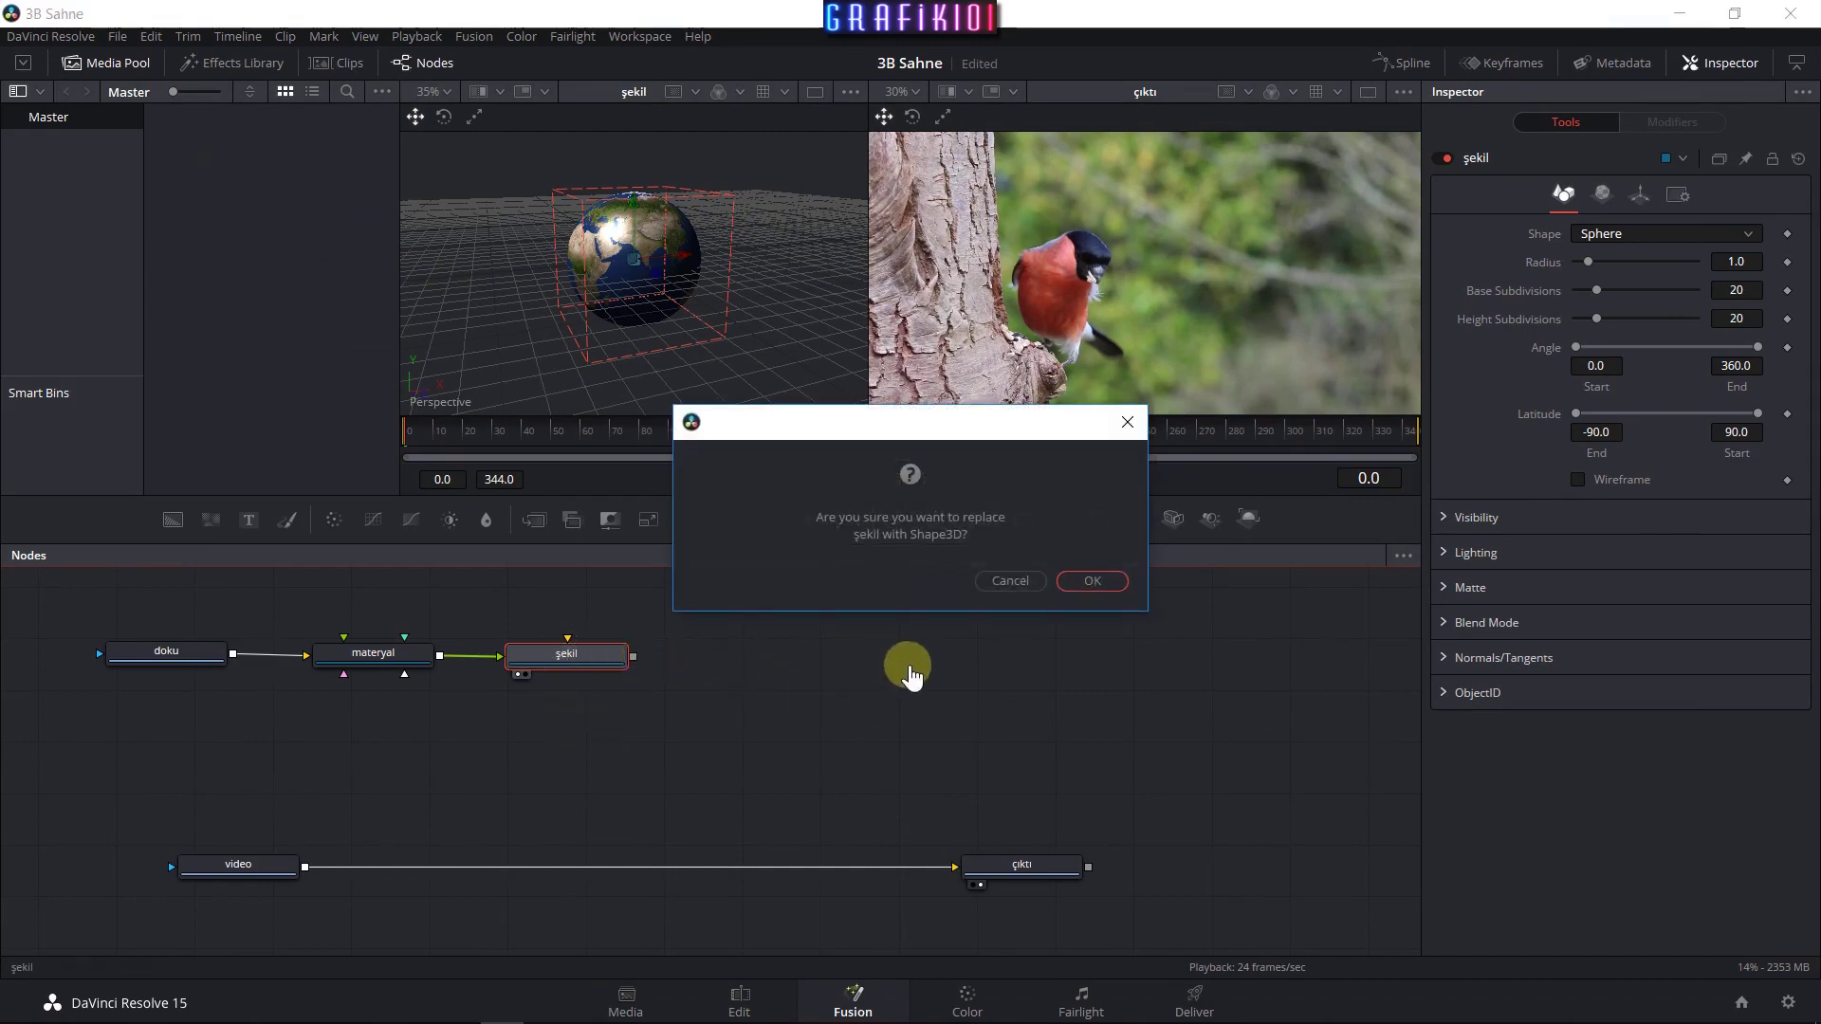
left_click(1007, 582)
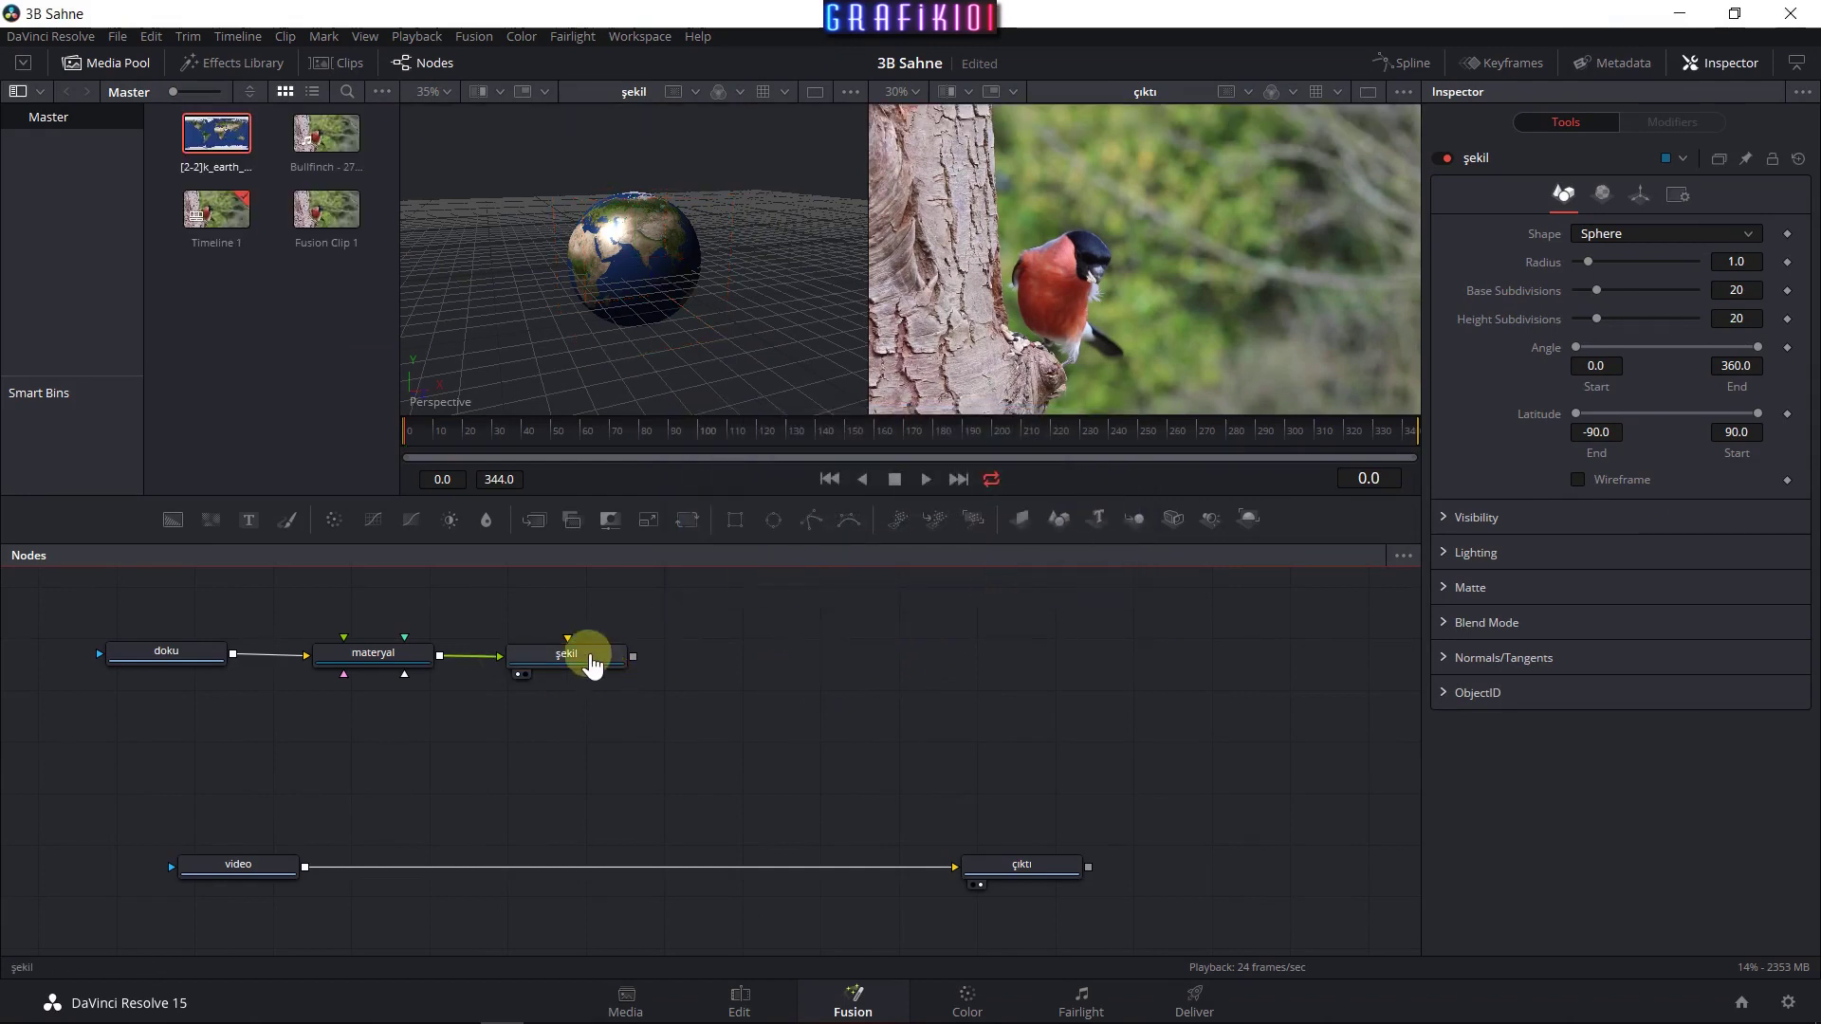
left_click(977, 659)
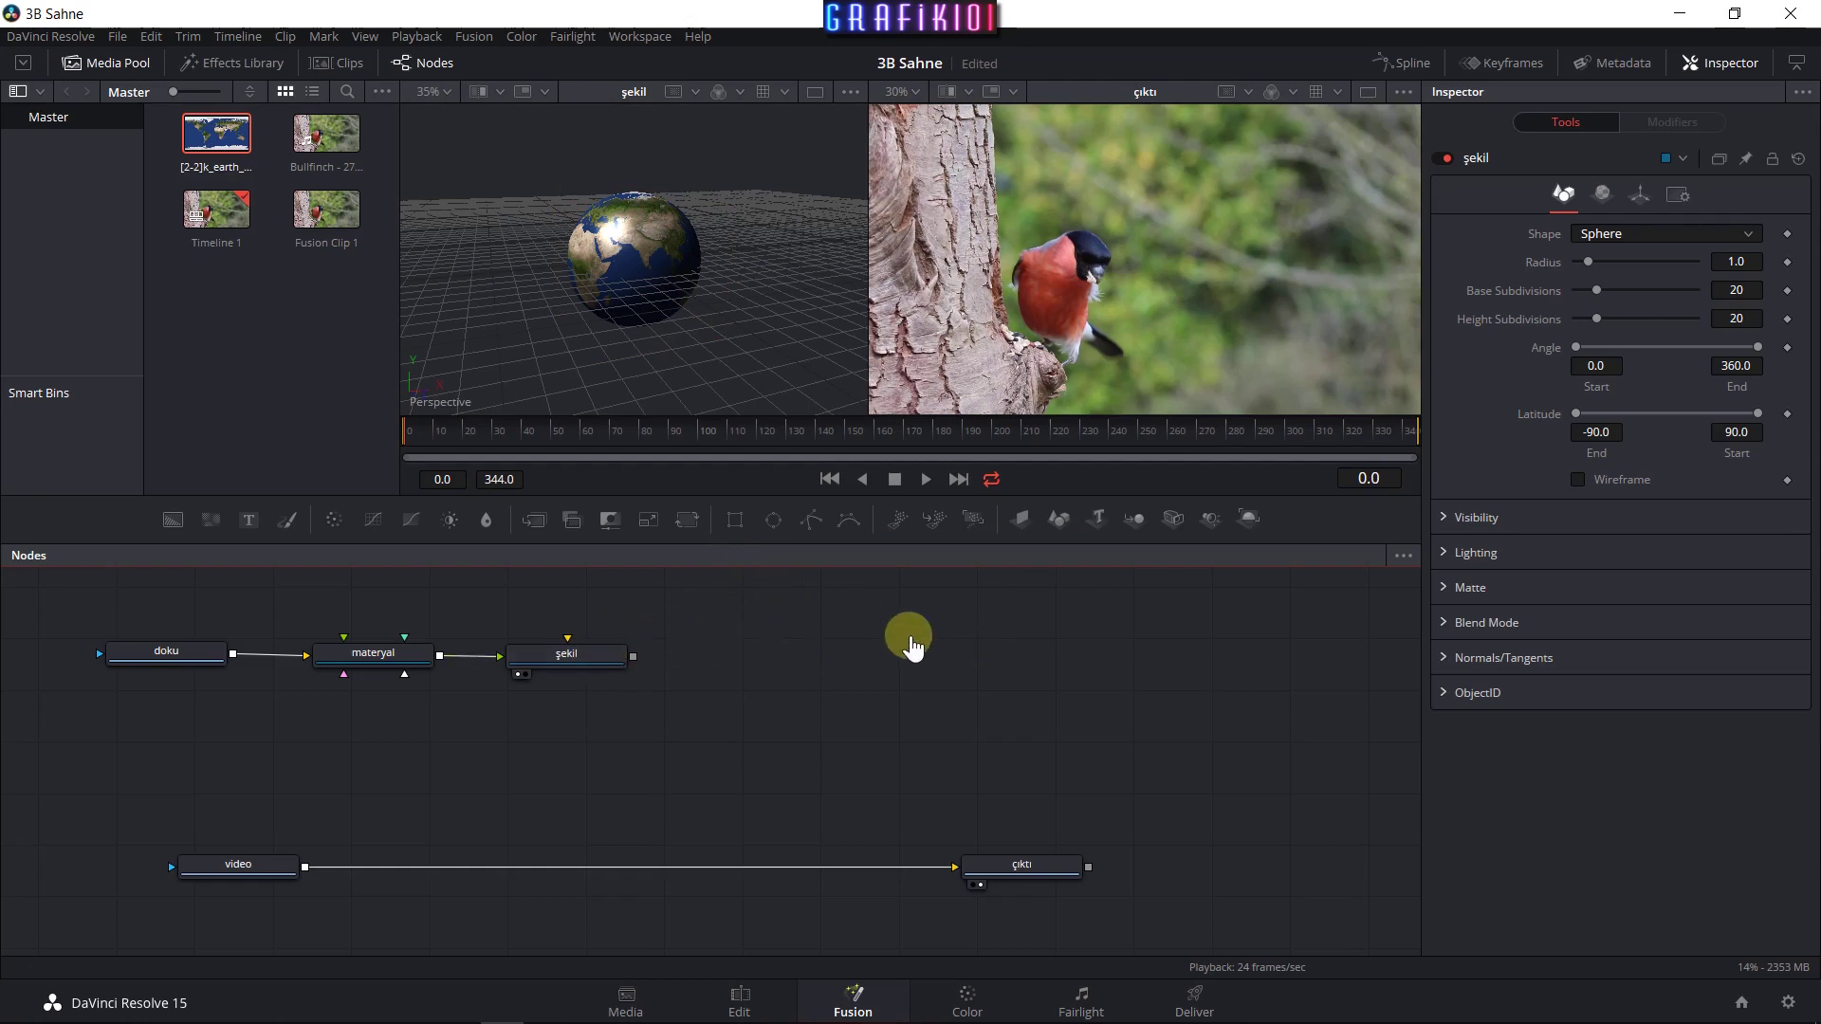
left_click_drag(1138, 529, 788, 656)
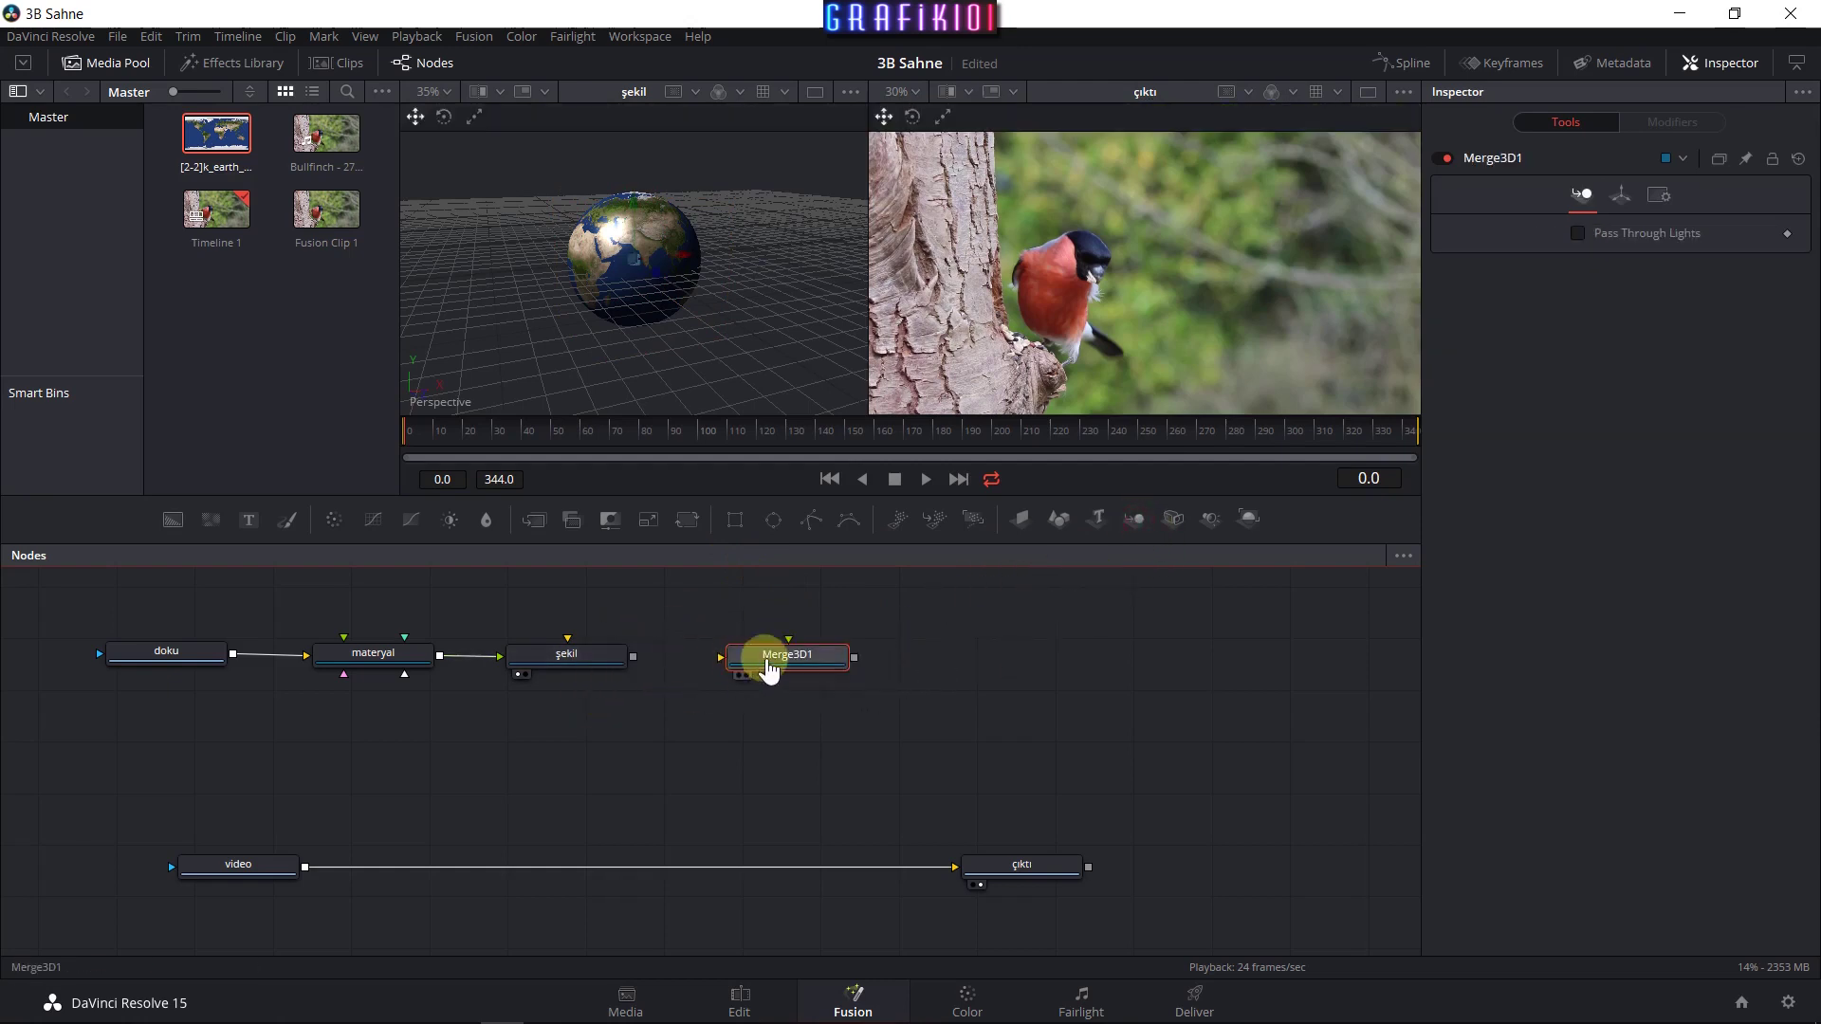
key("Delete")
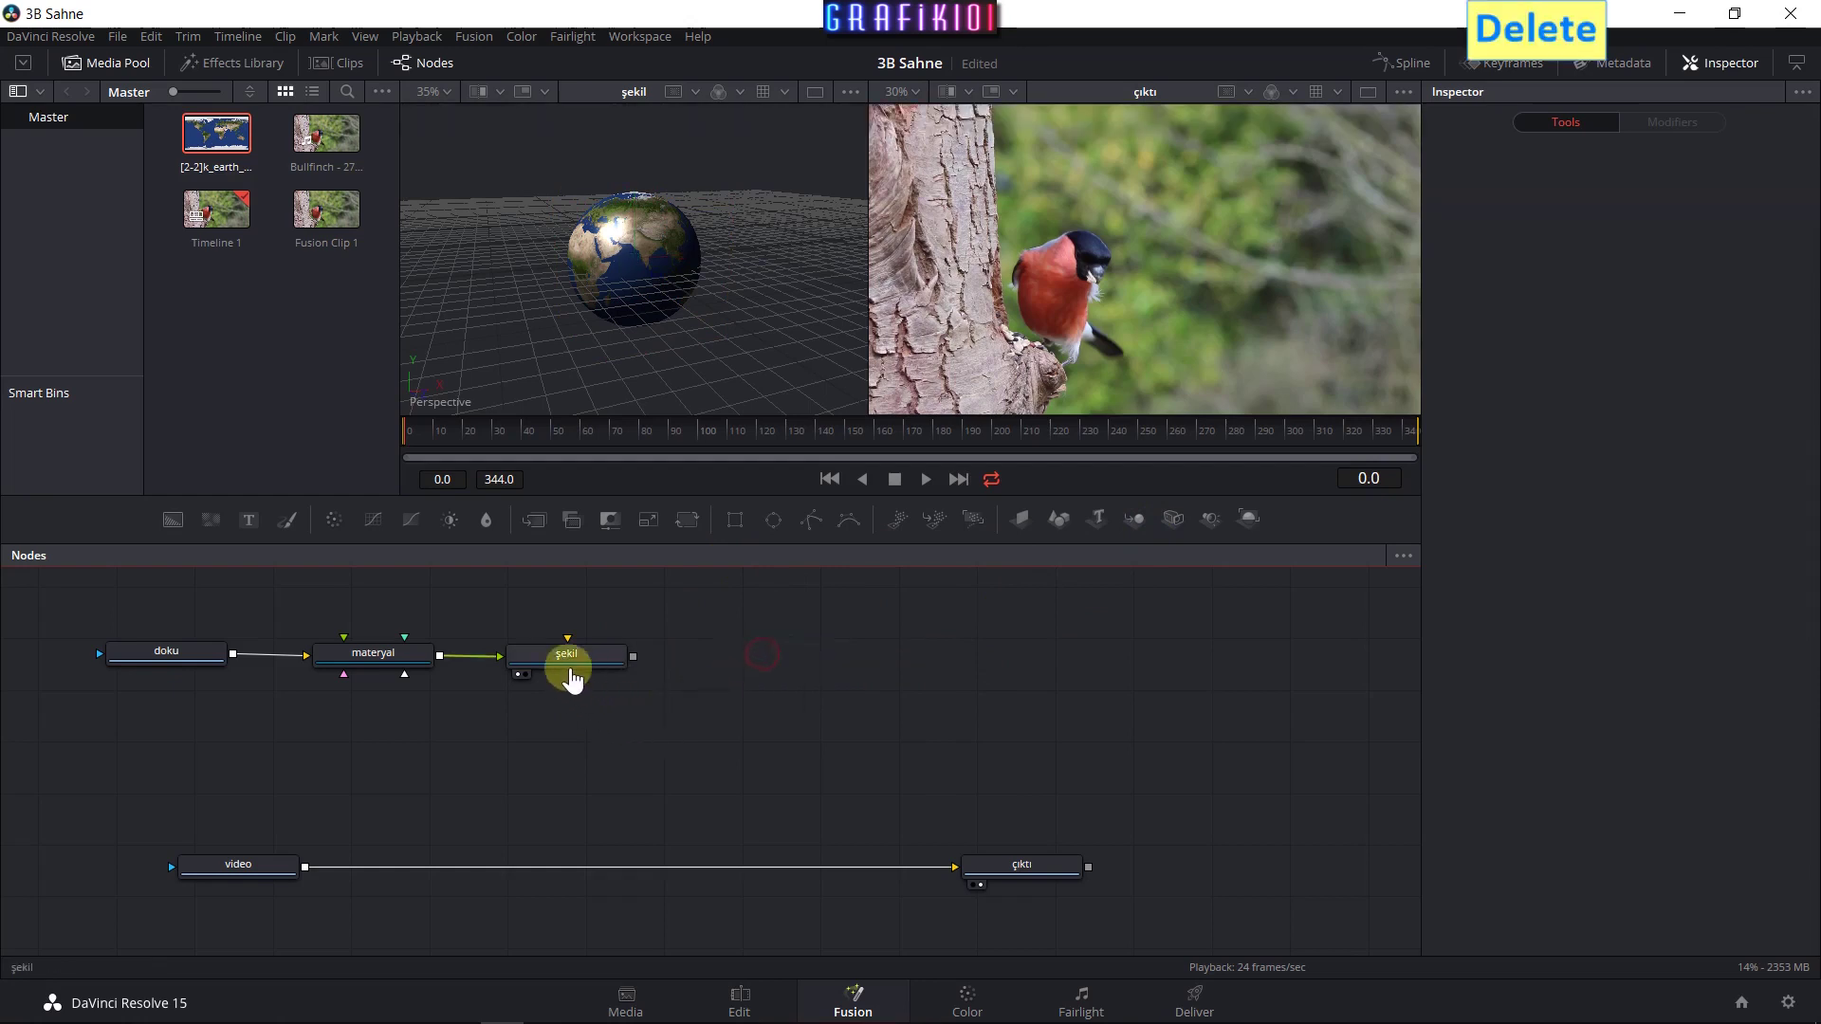
left_click(564, 662)
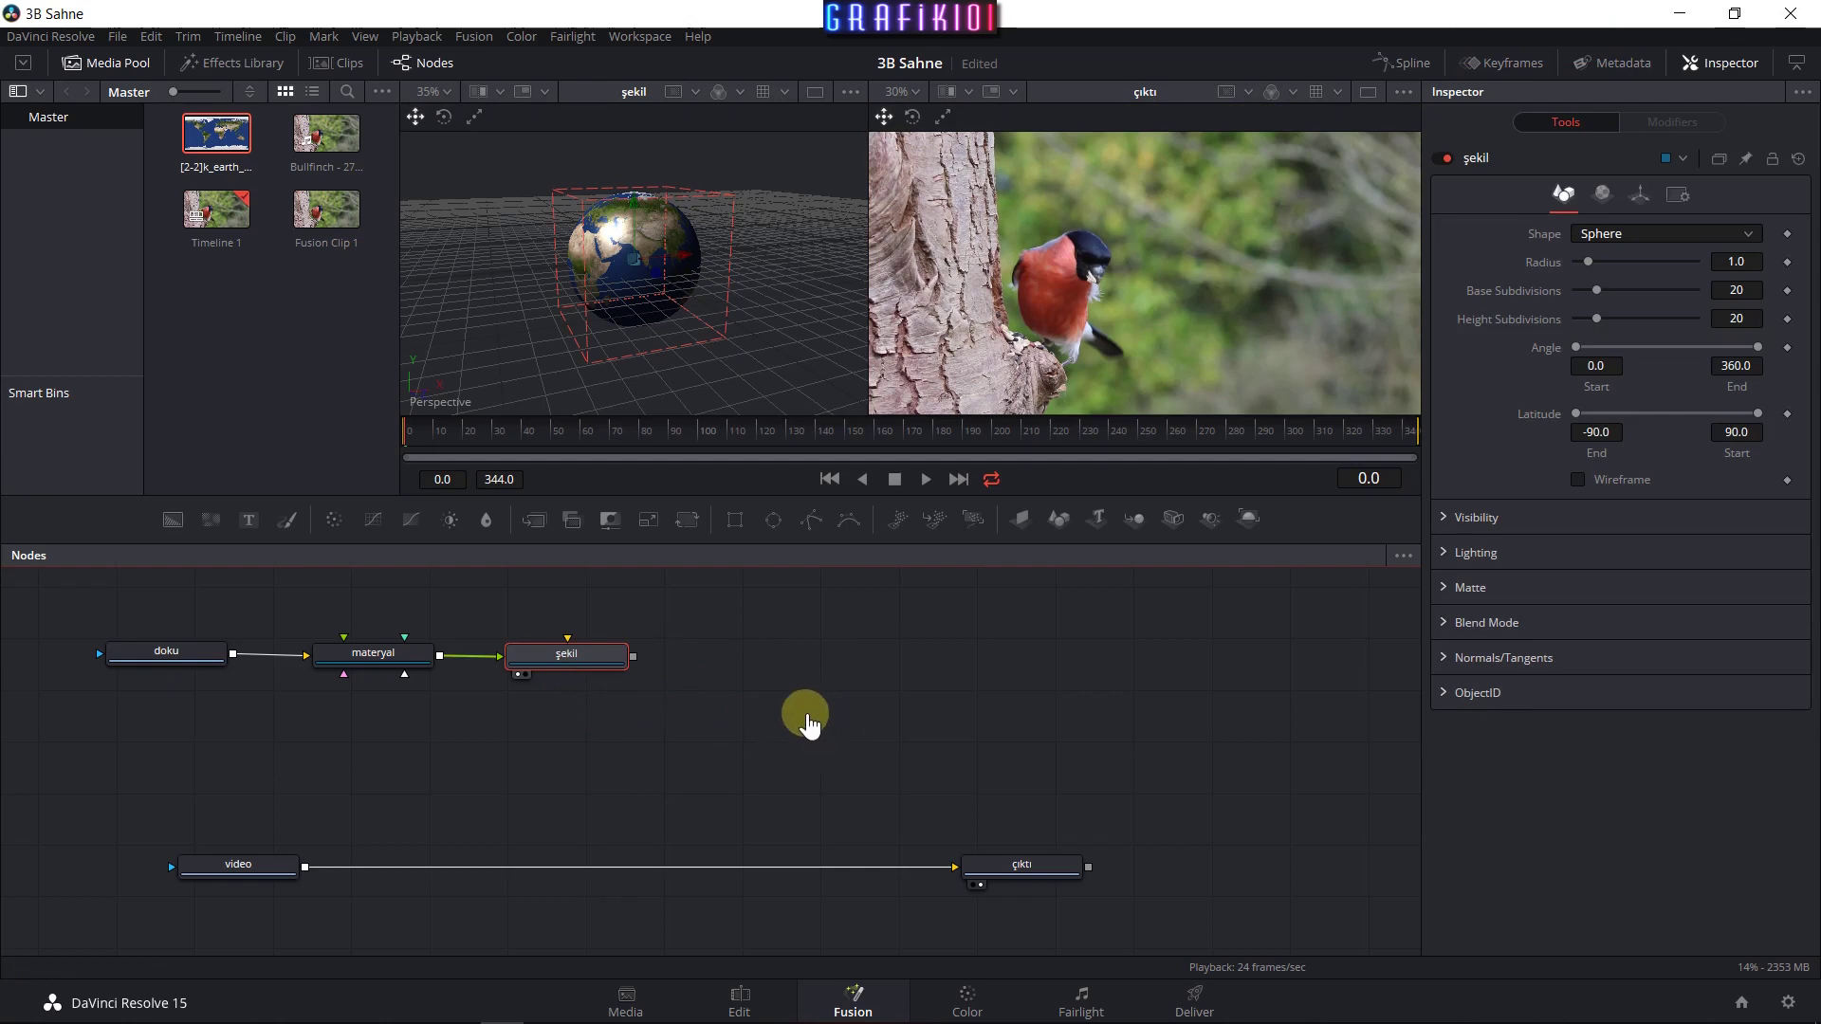
Add a Merge 3D node fed by şekil, undoing an accidental node move.
key("shift+space")
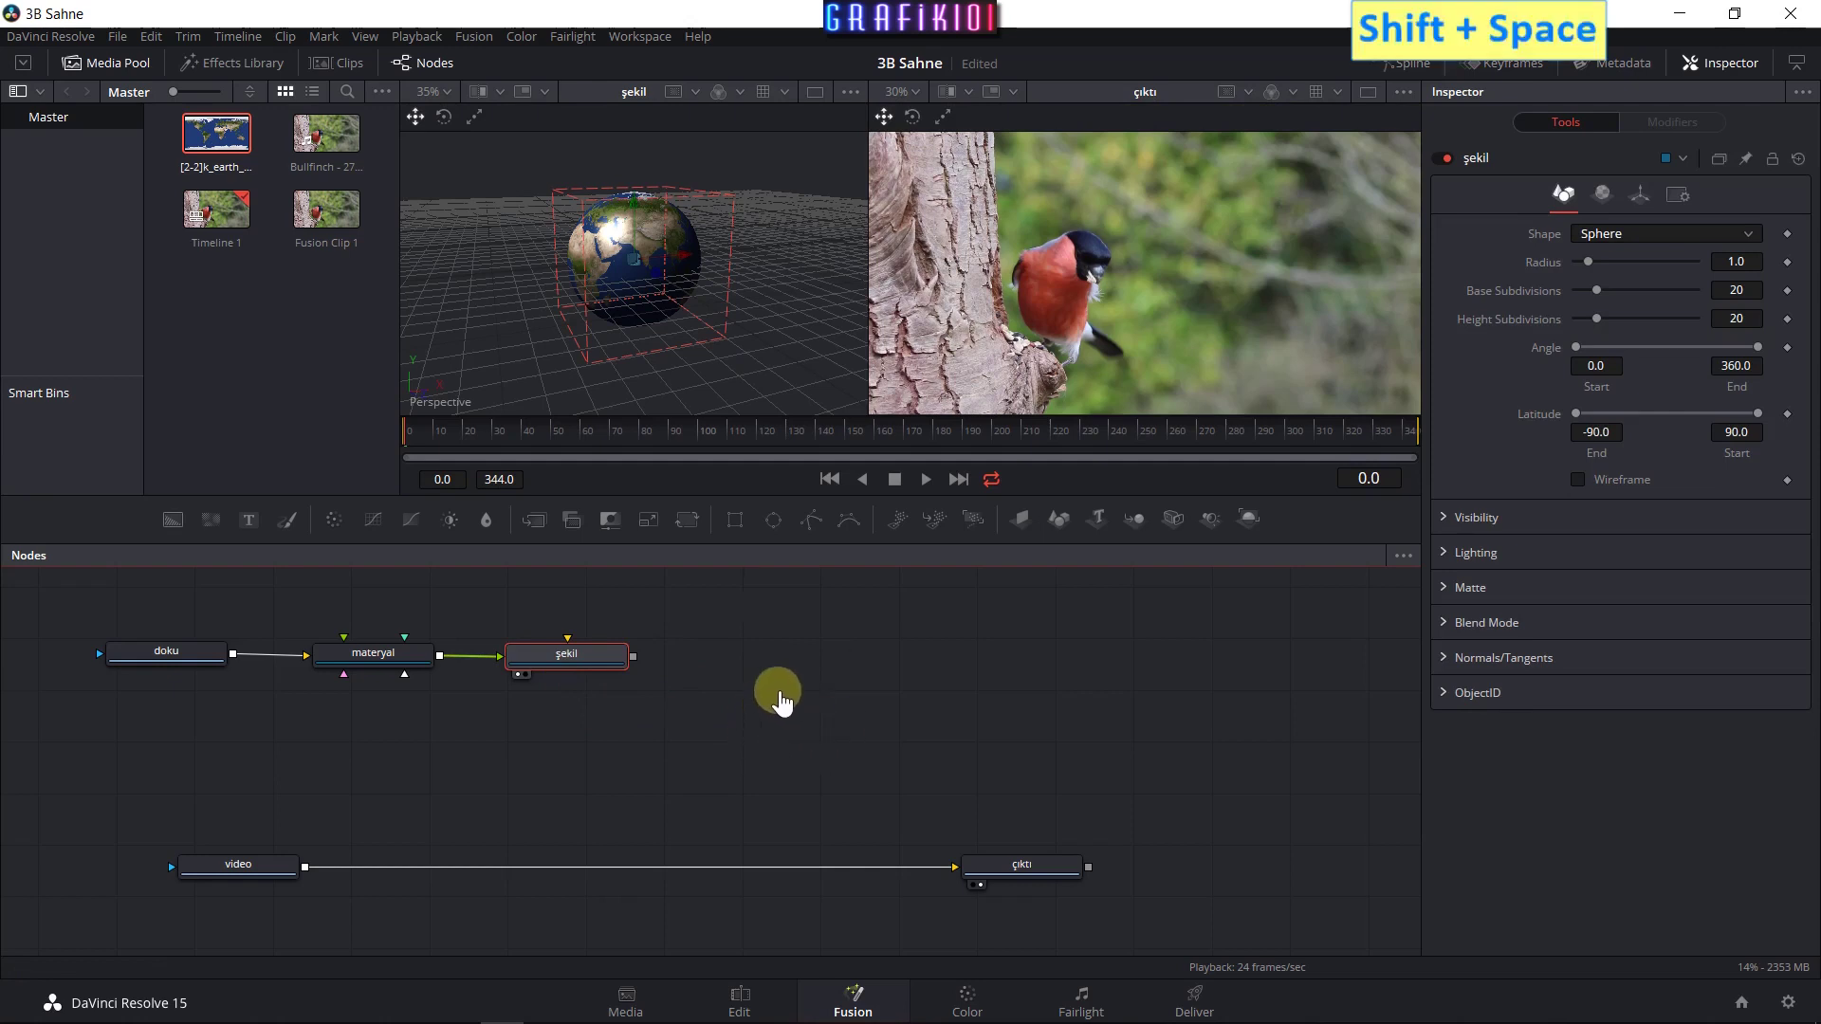
type("Blinn")
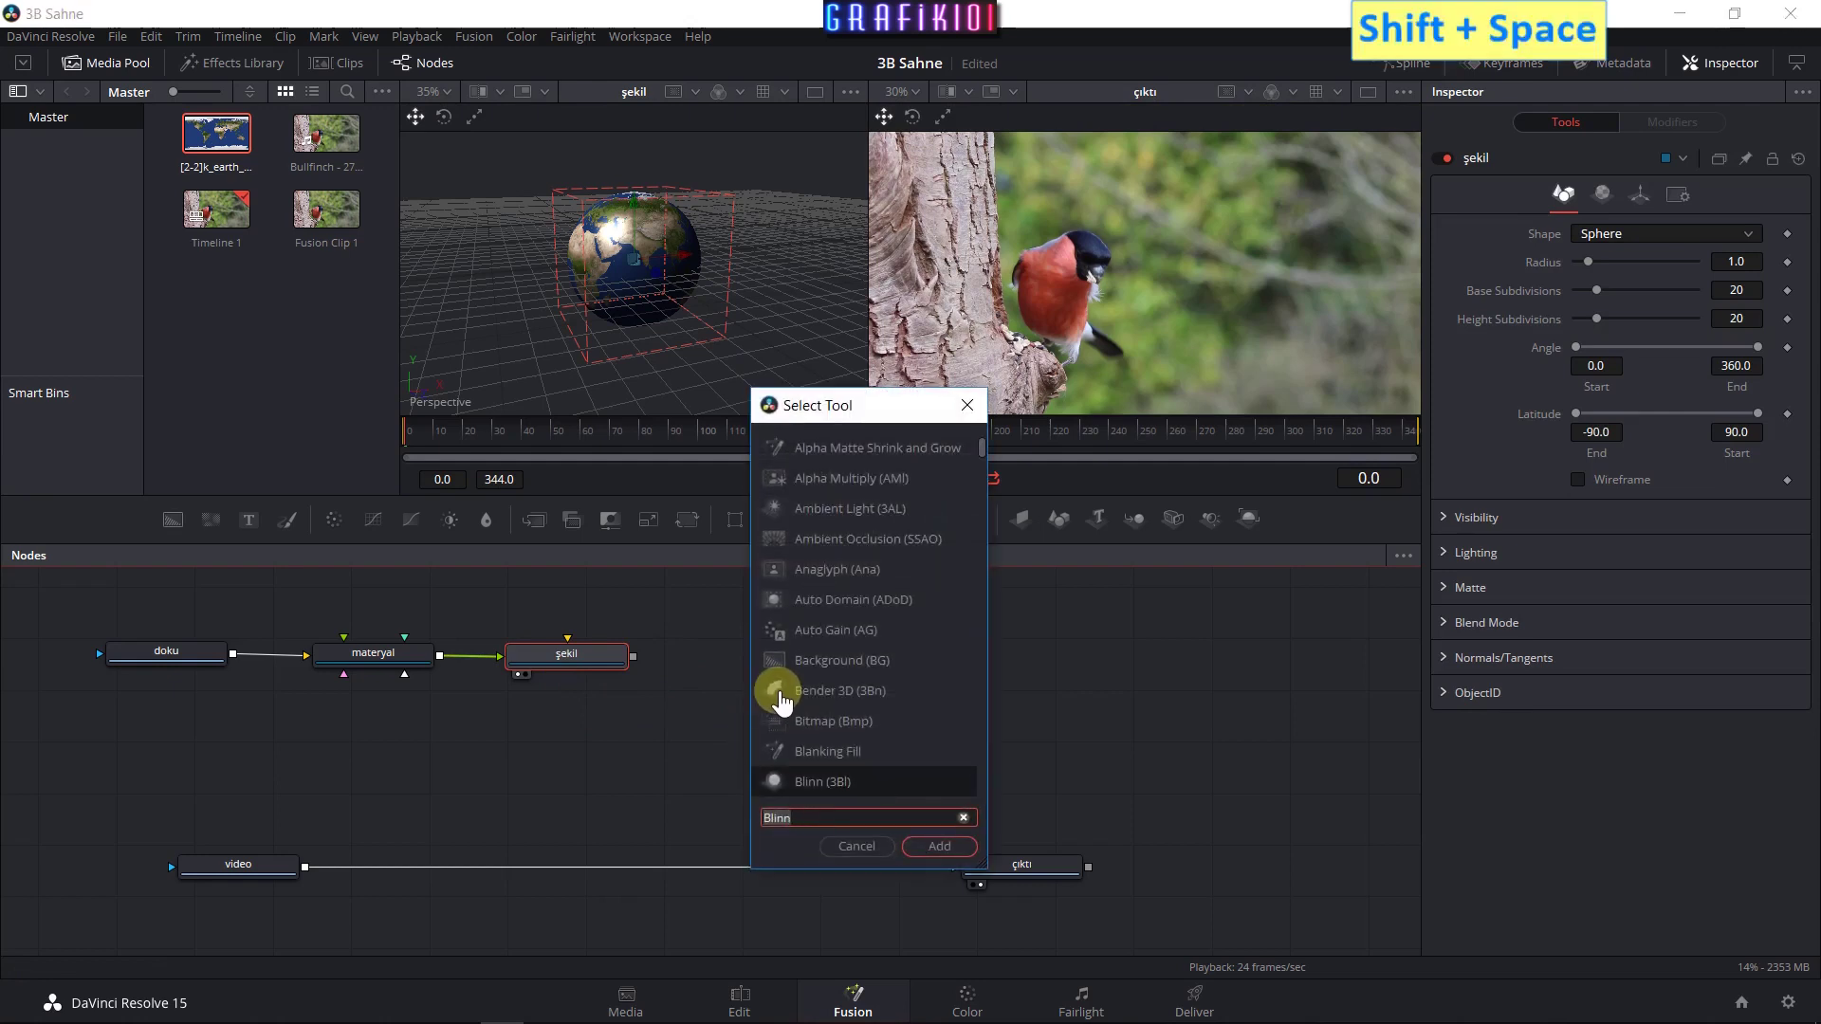
type("merge")
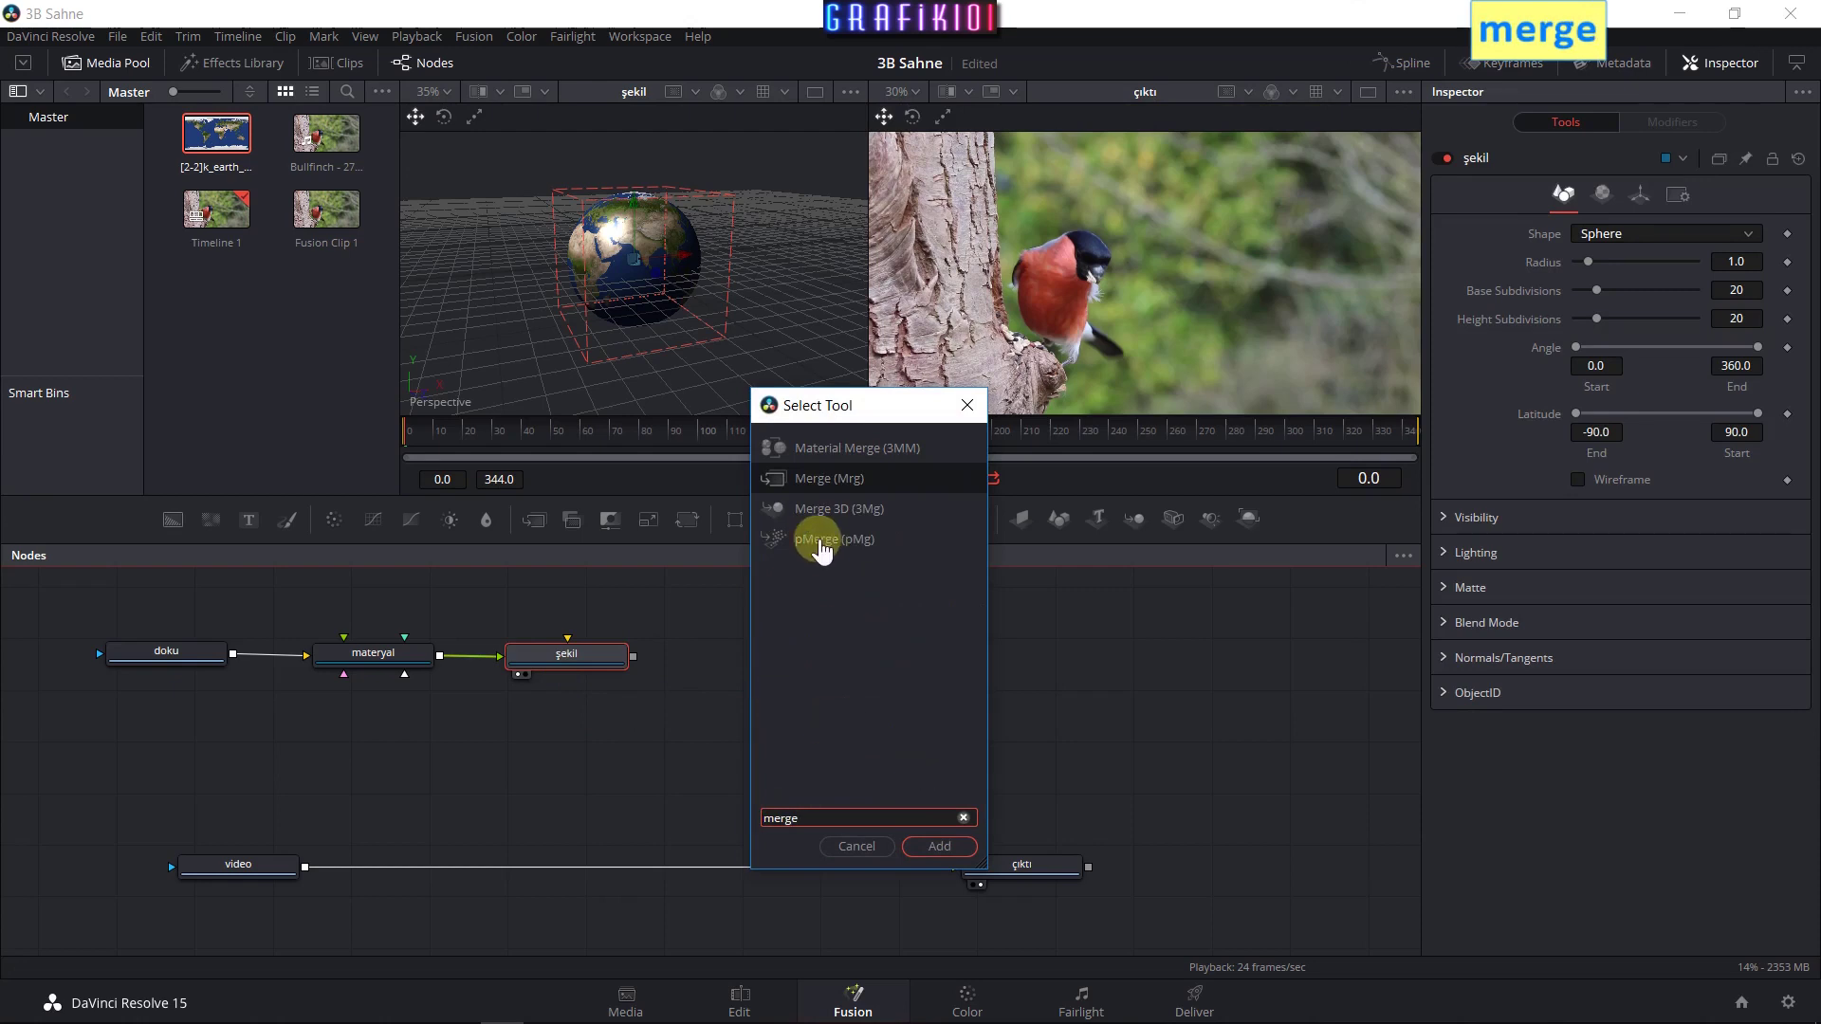
left_click(814, 508)
left_click(949, 859)
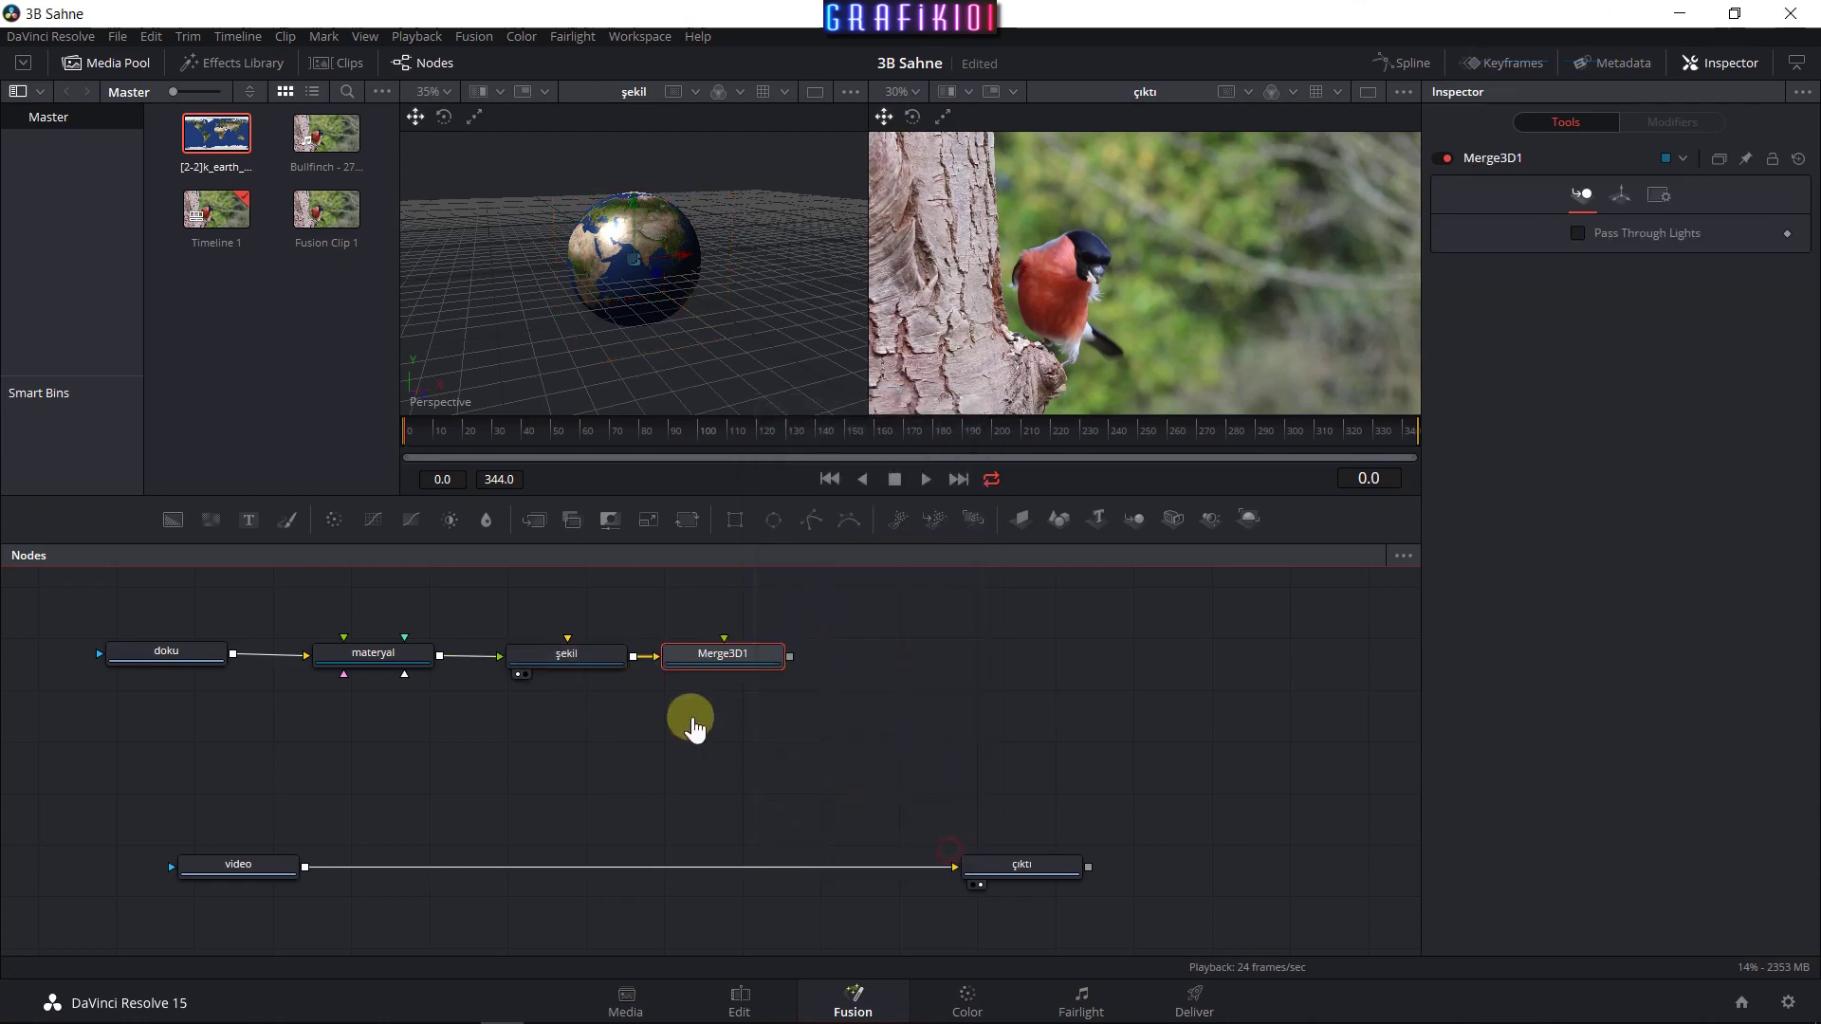
mouse_move(679, 661)
left_mouse_down()
mouse_move(762, 670)
mouse_move(735, 715)
left_mouse_up()
key("ctrl+z")
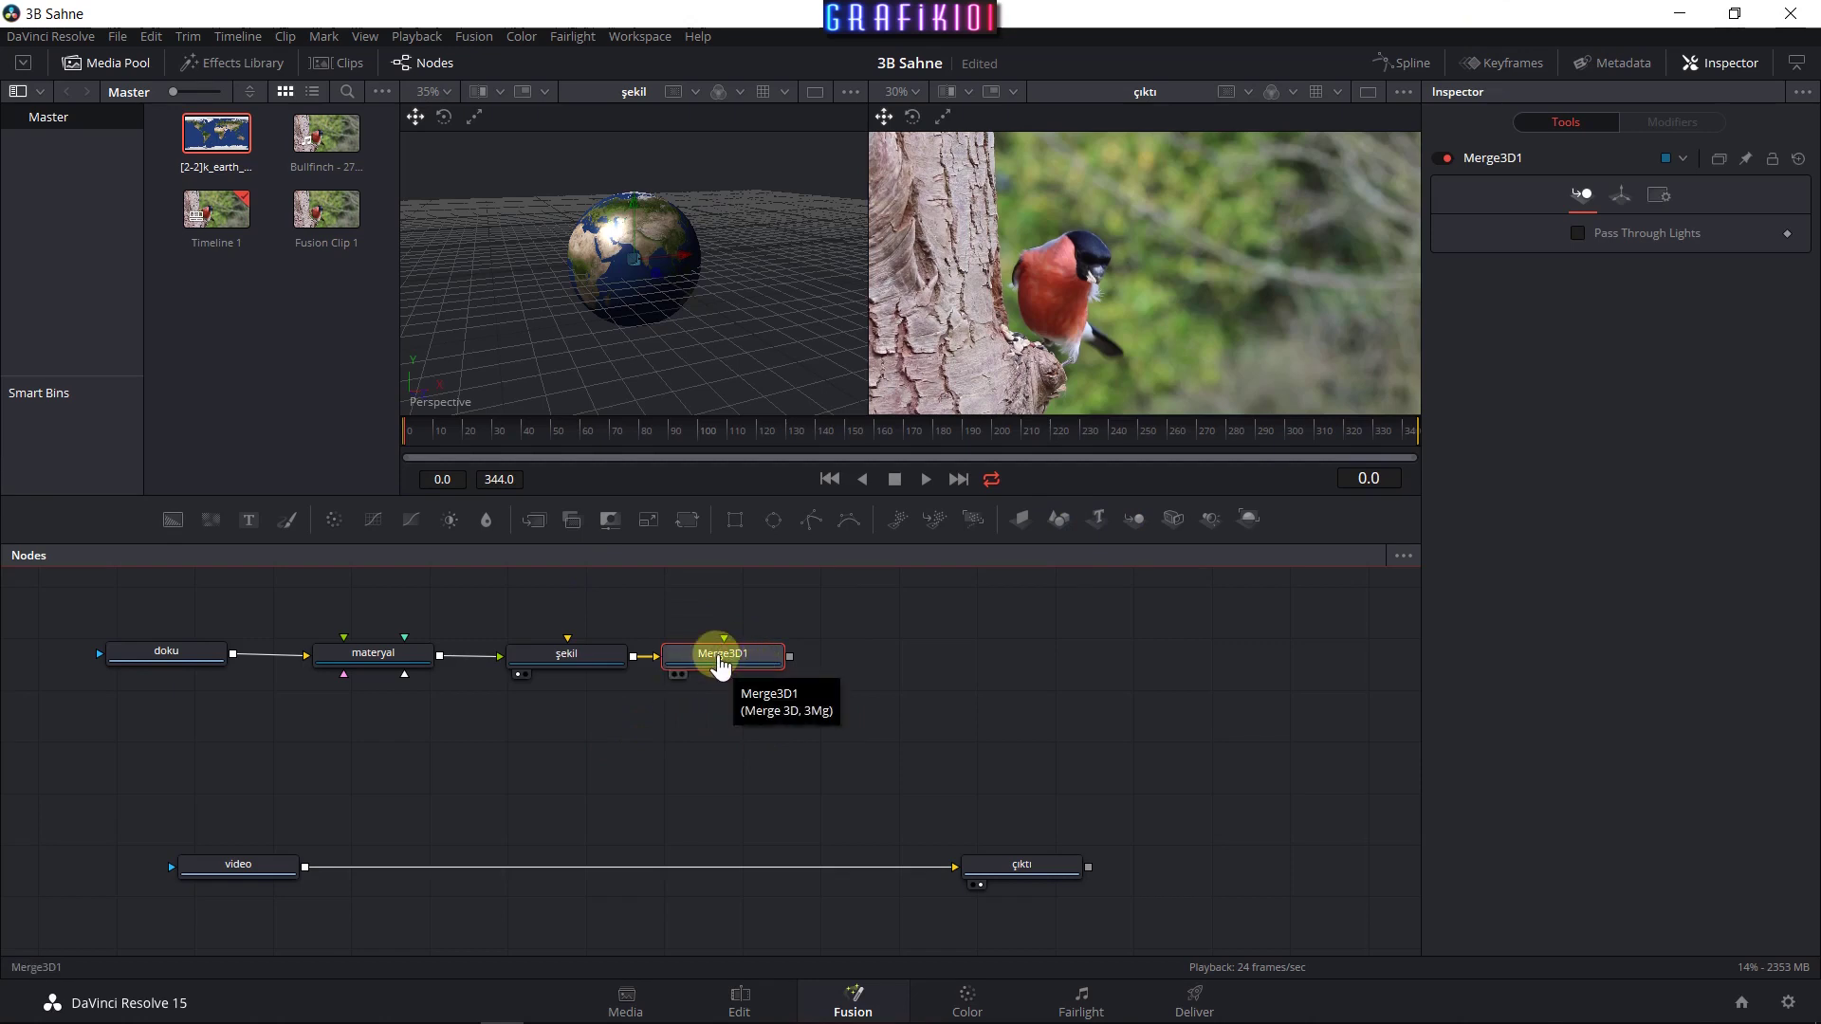
Rename Merge3D1 to birleşim, completing the doku → materyal → şekil → birleşim chain.
key("F2")
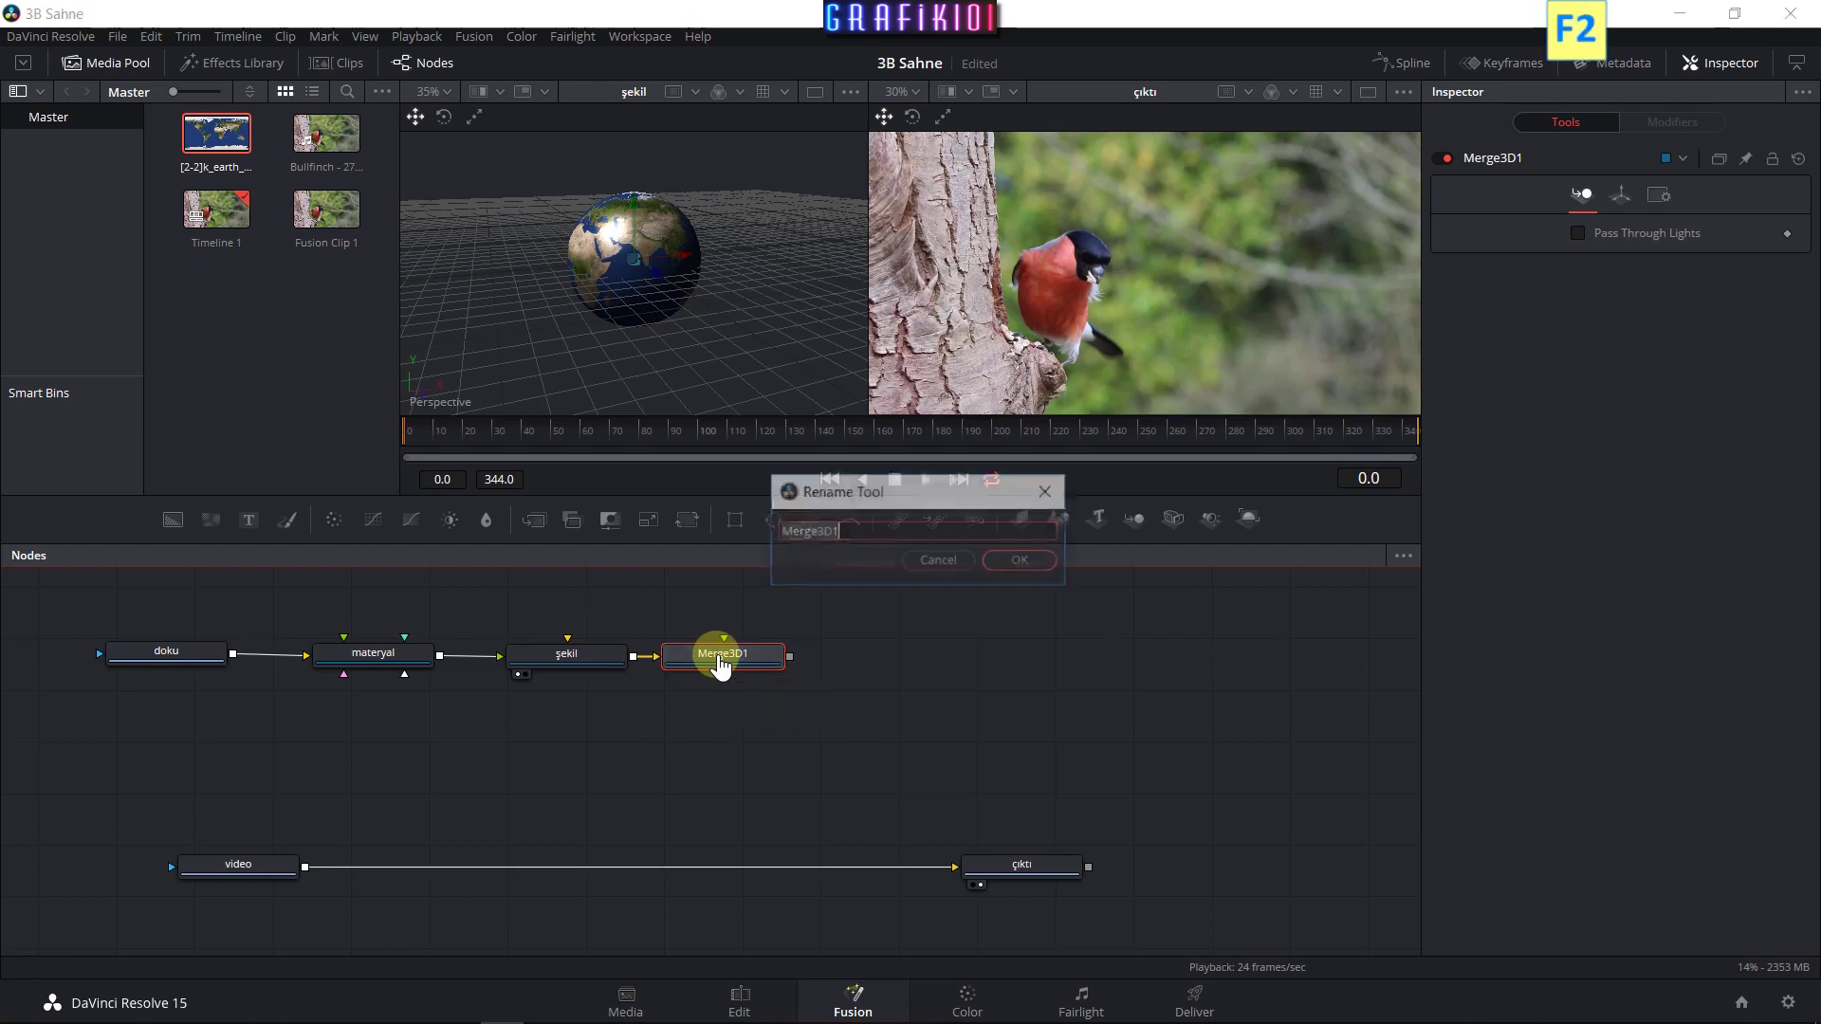
type("bri")
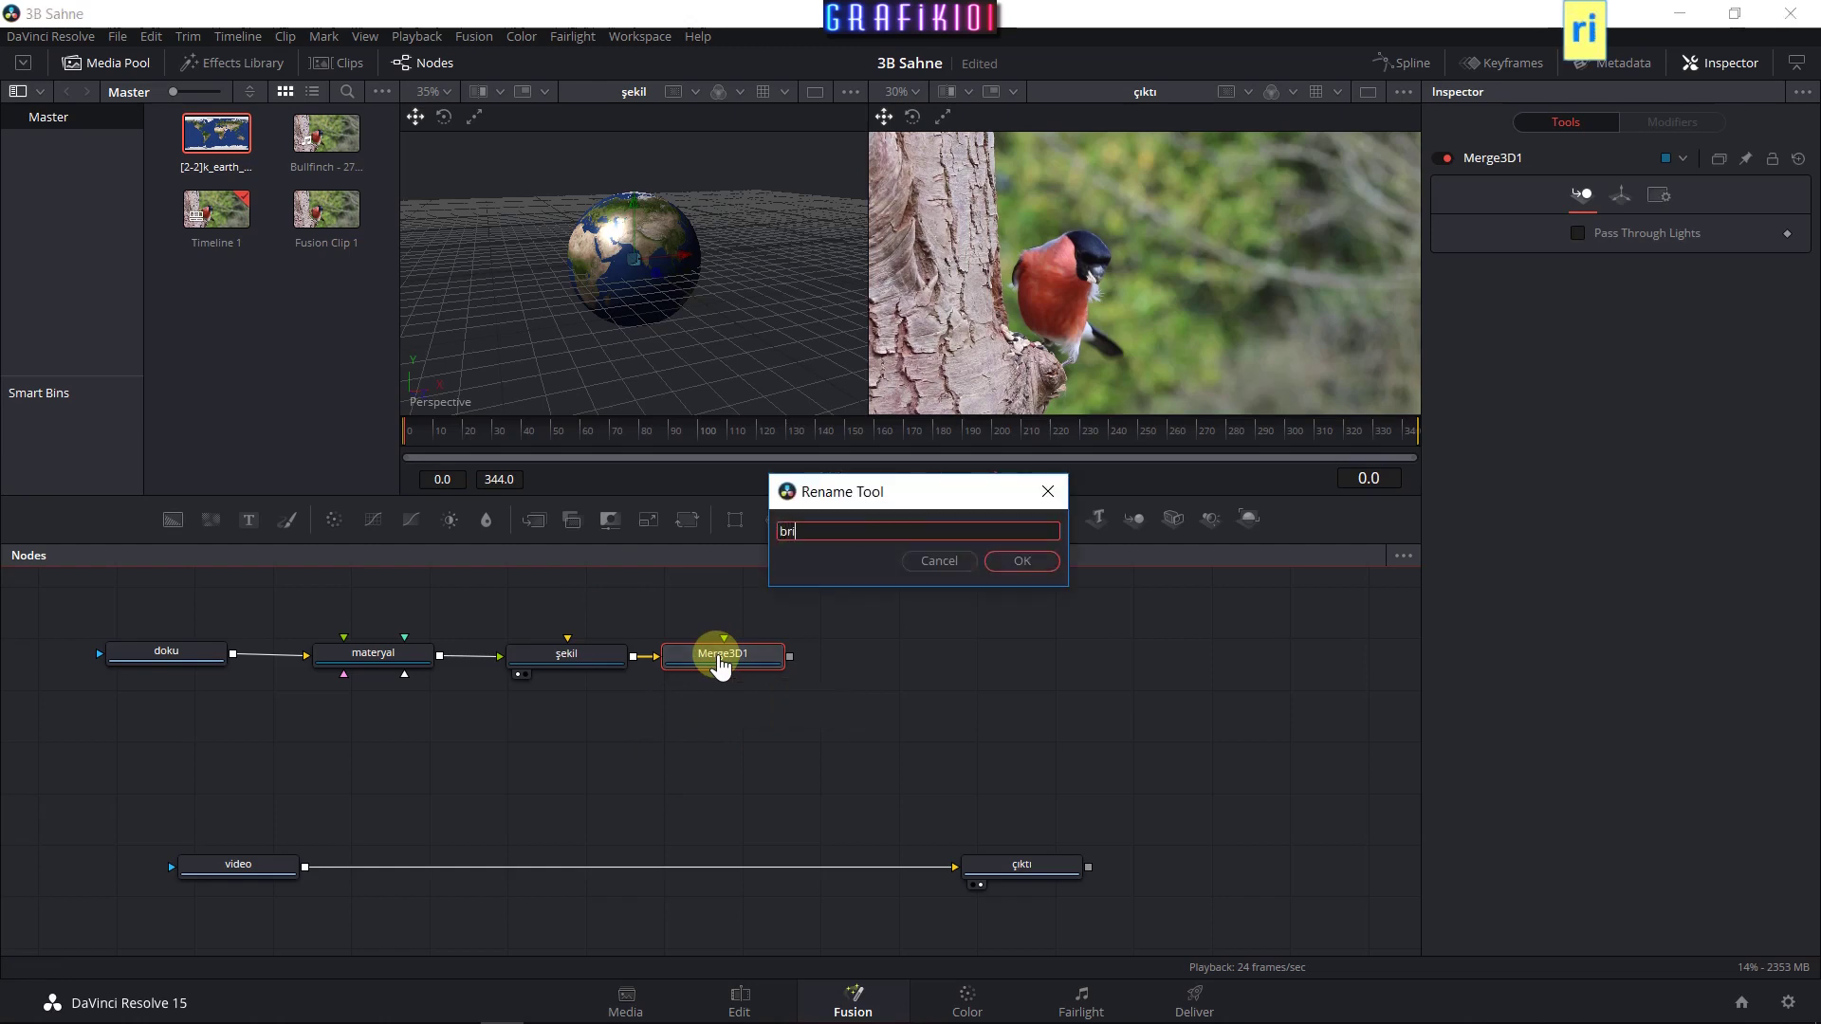
key("BackSpace")
key("BackSpace")
type("irle")
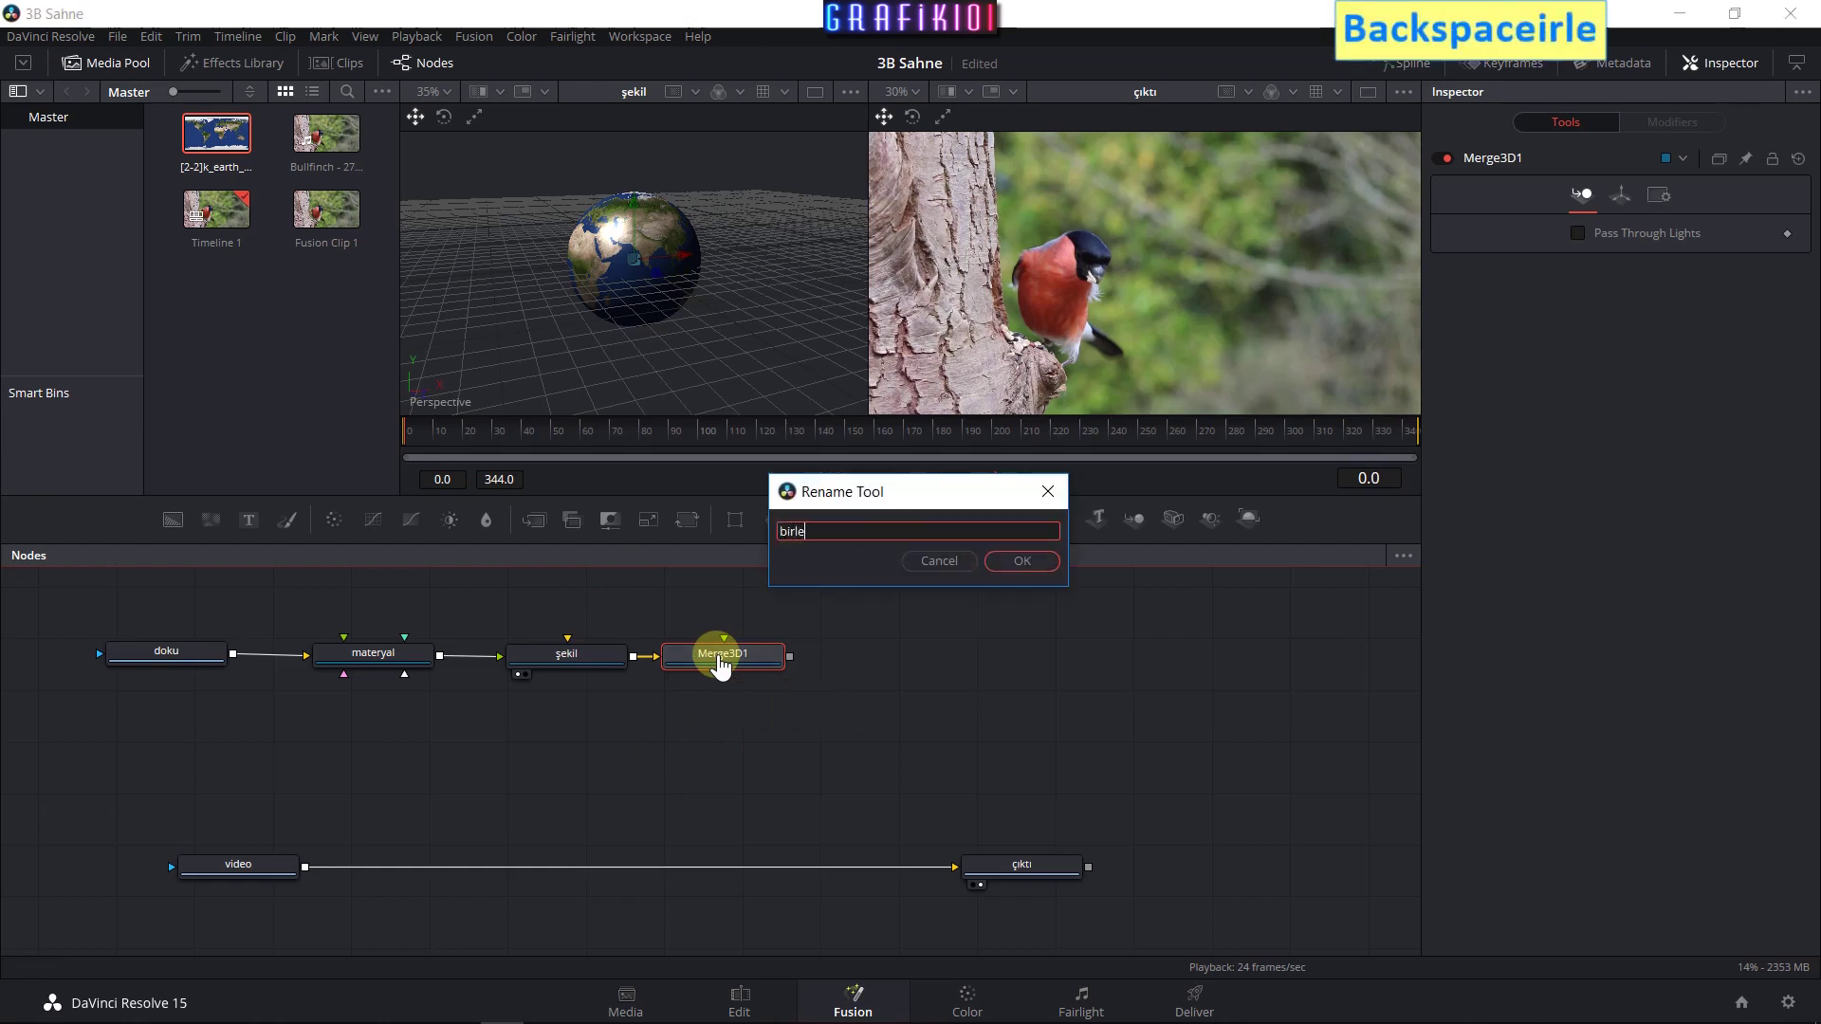
type("şim")
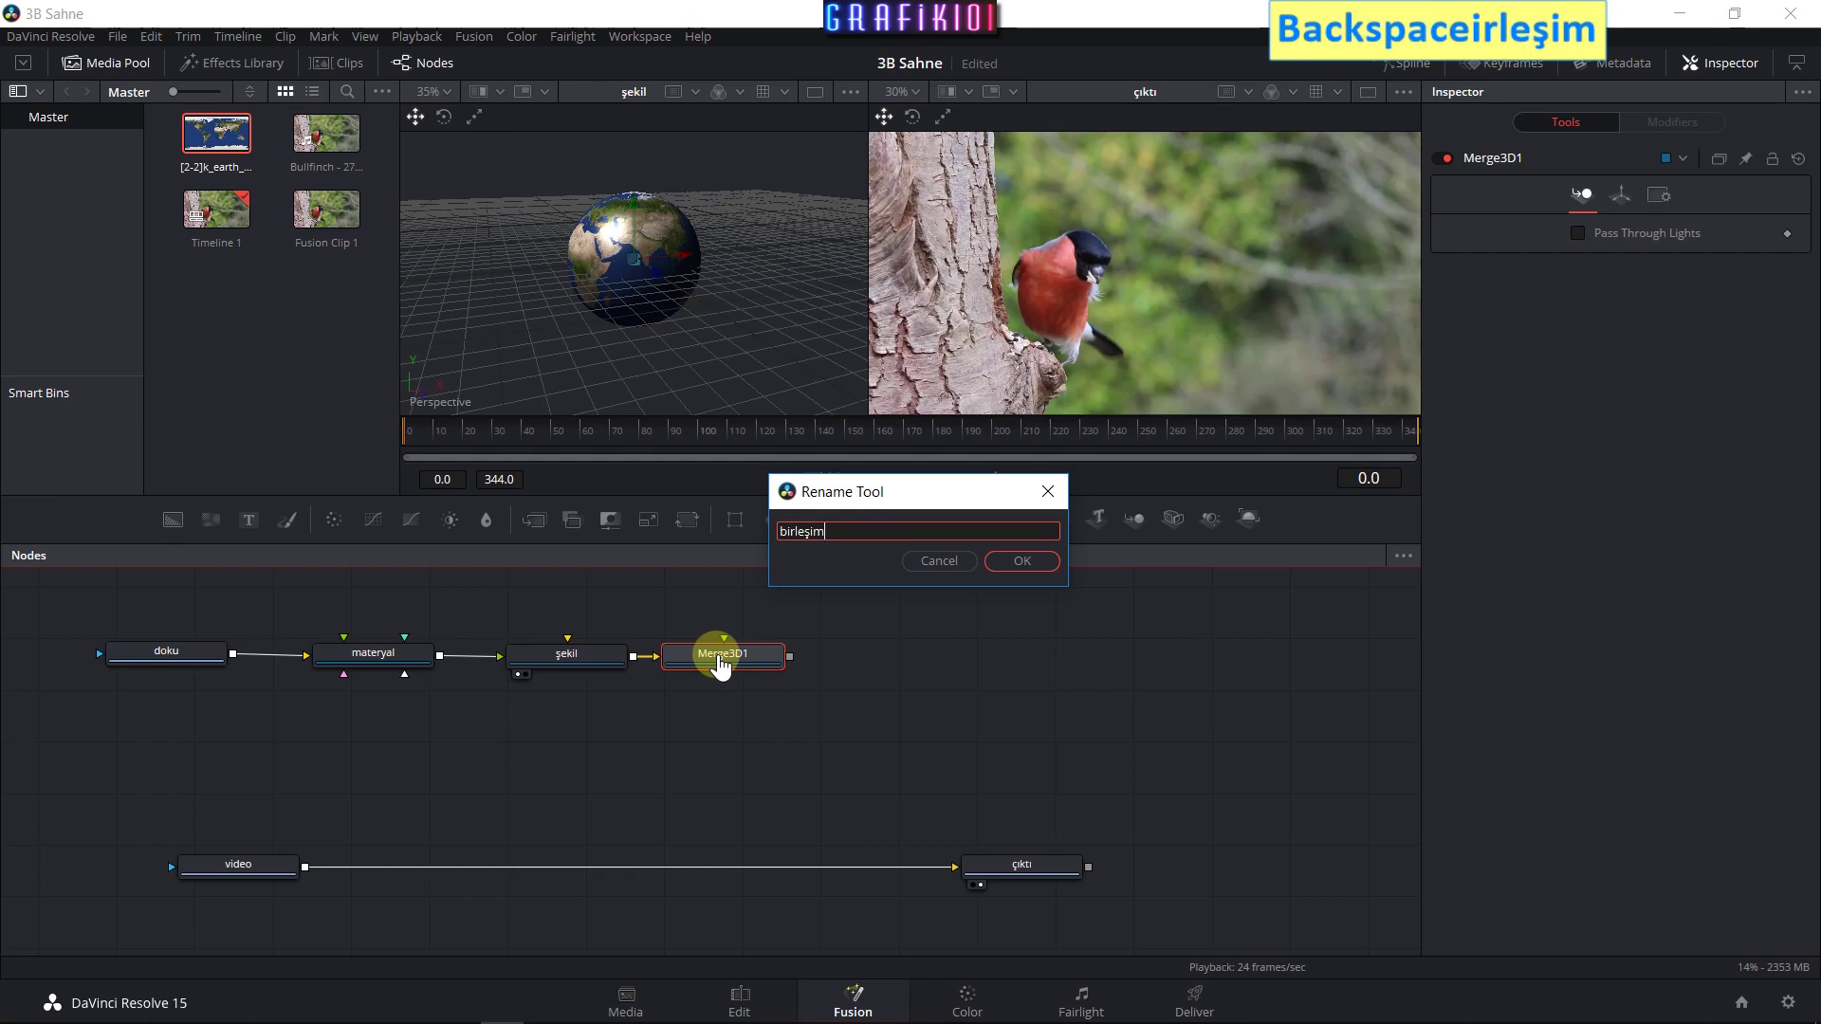
key("Return")
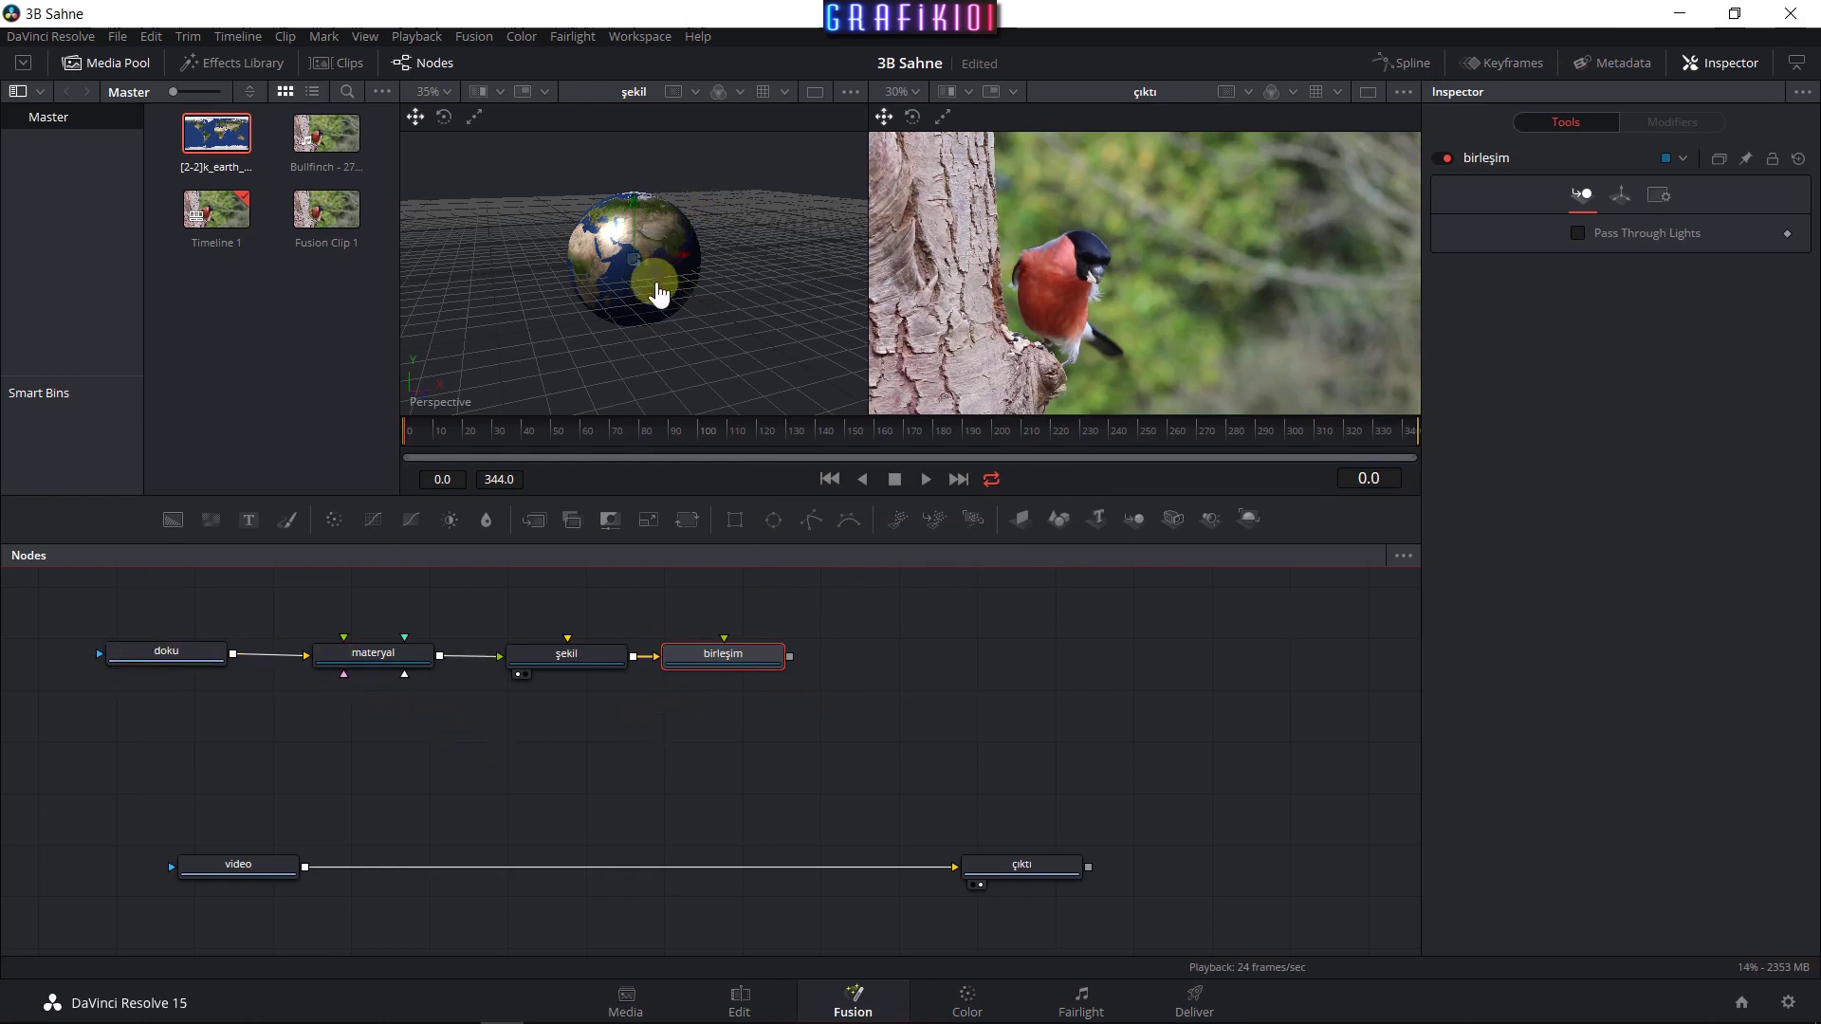
Hide the media pool and preview the doku texture and materyal globe in the left viewer.
left_click(95, 64)
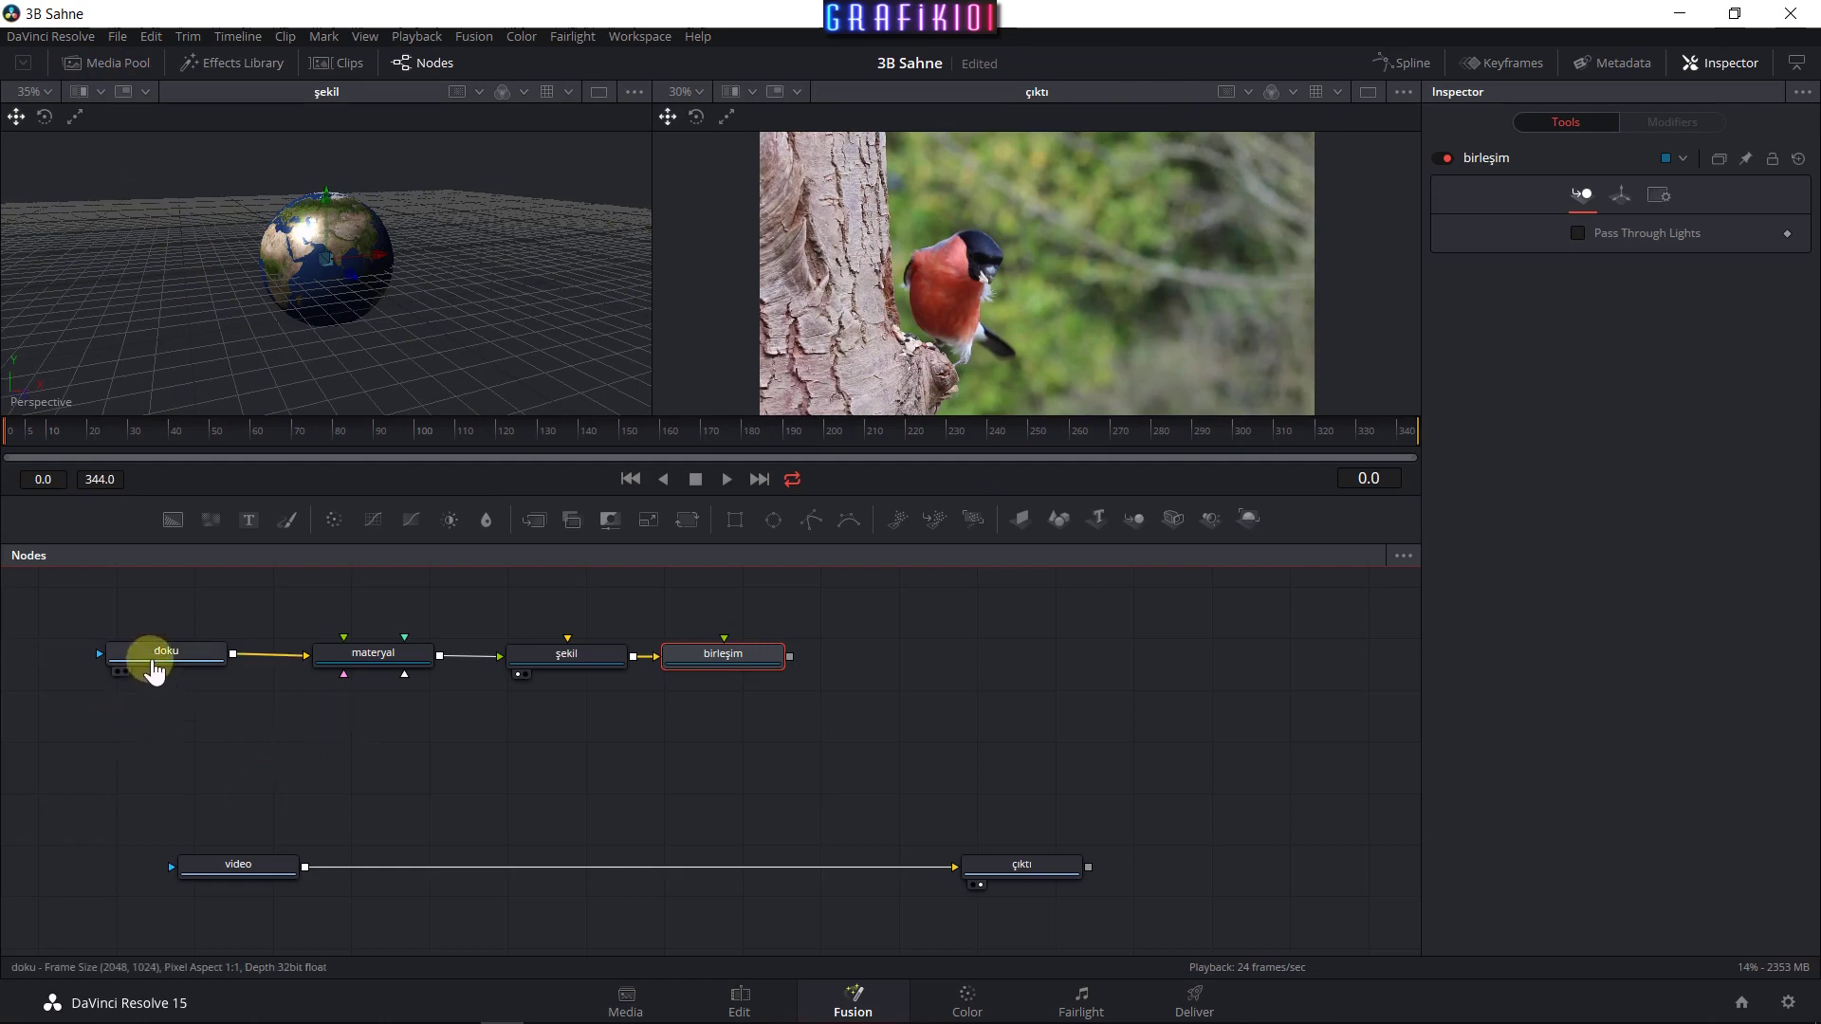
left_click(166, 689)
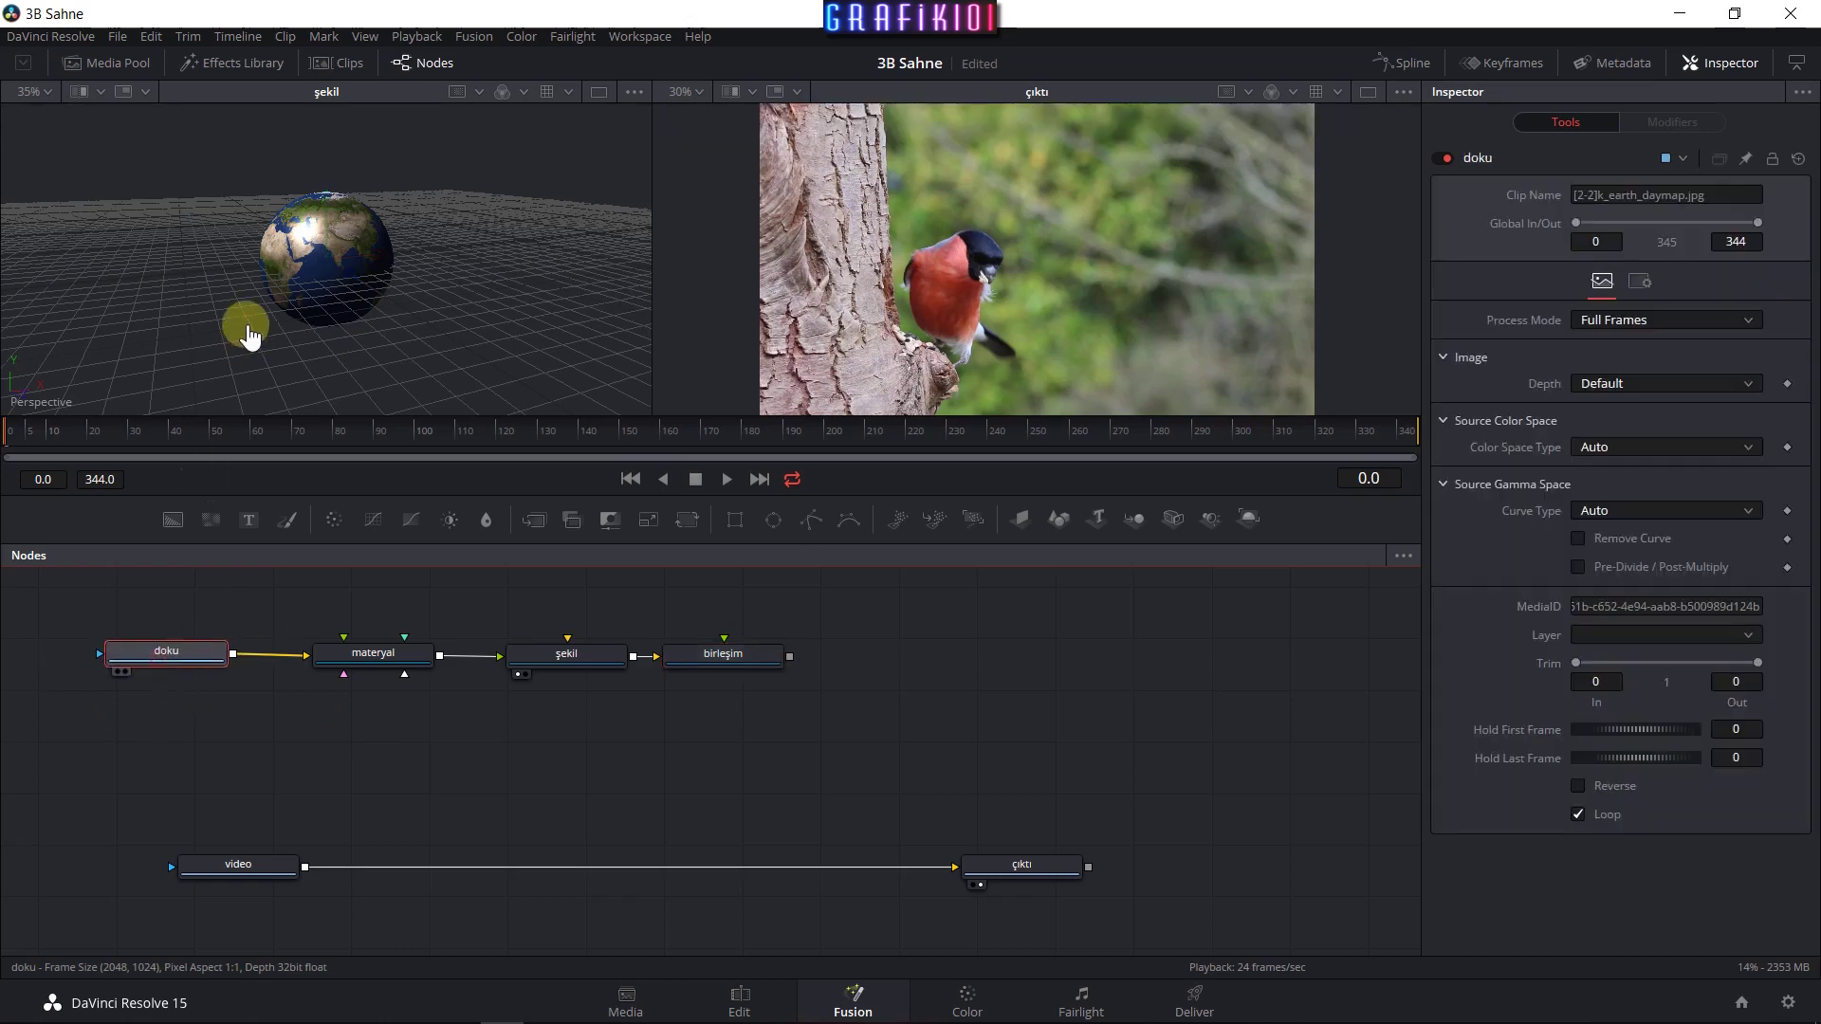
left_click_drag(163, 670, 245, 327)
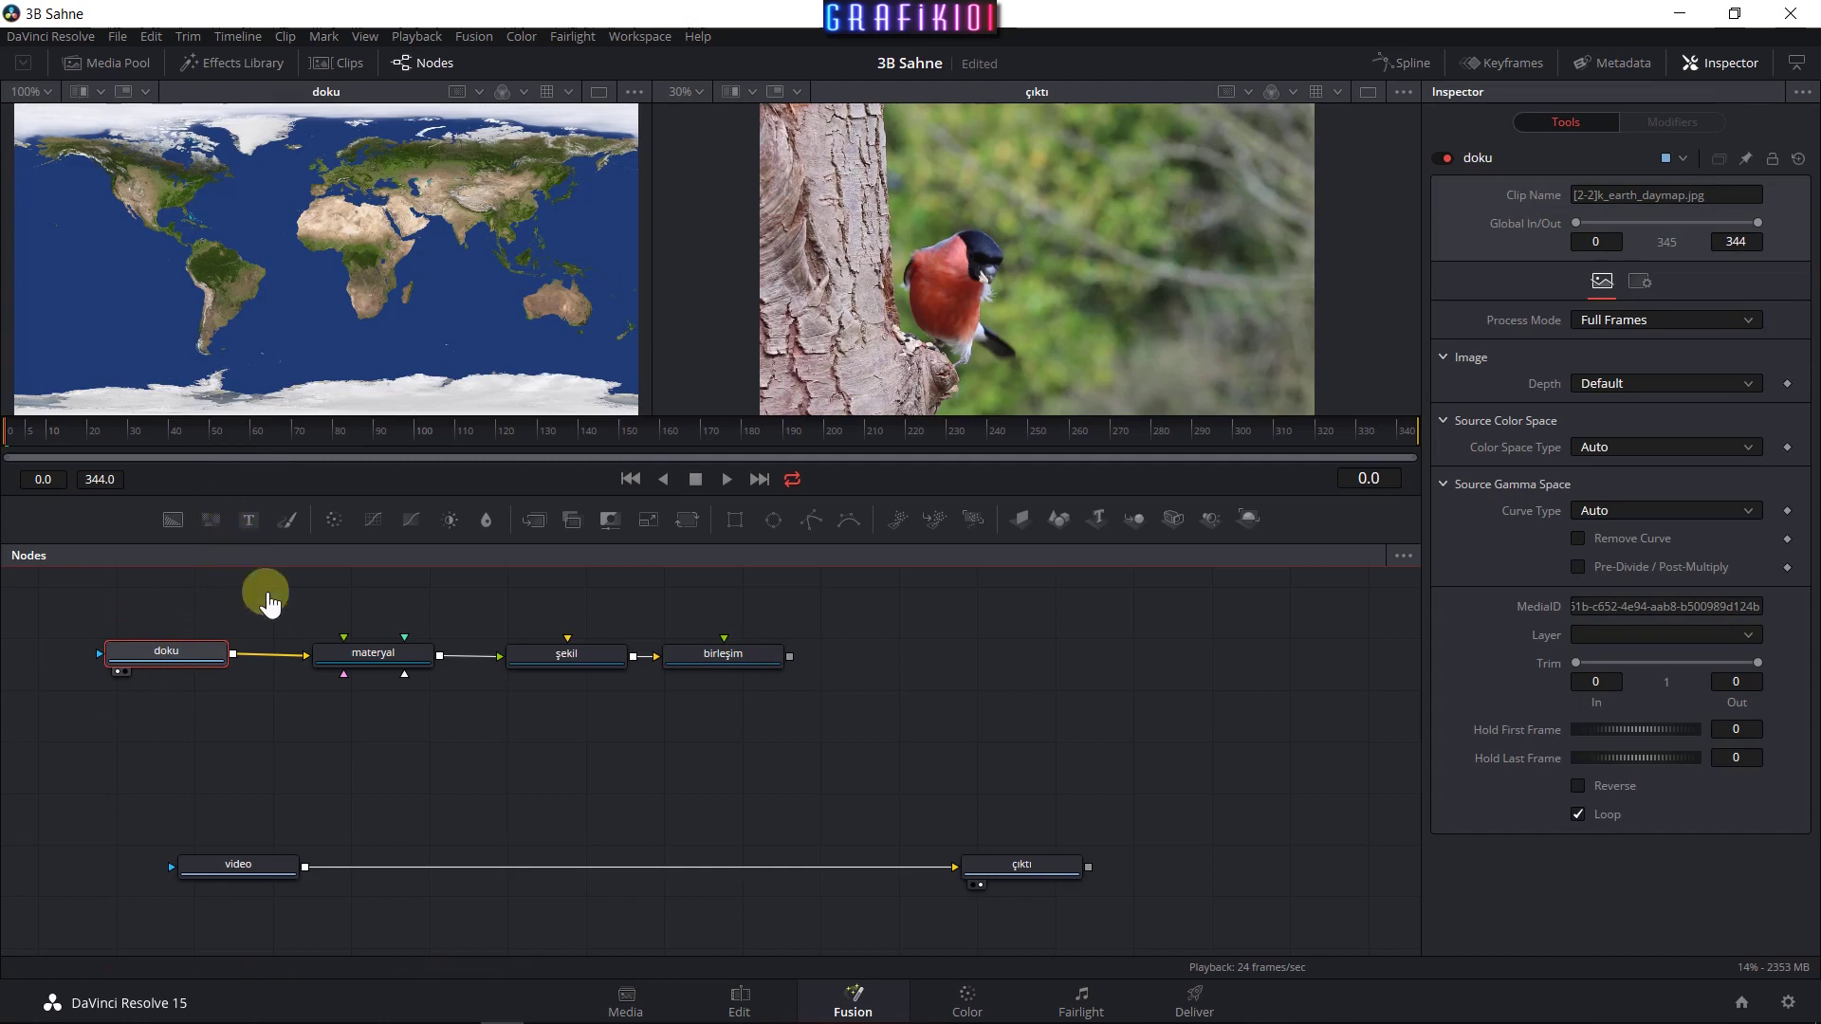
left_click_drag(351, 669, 345, 313)
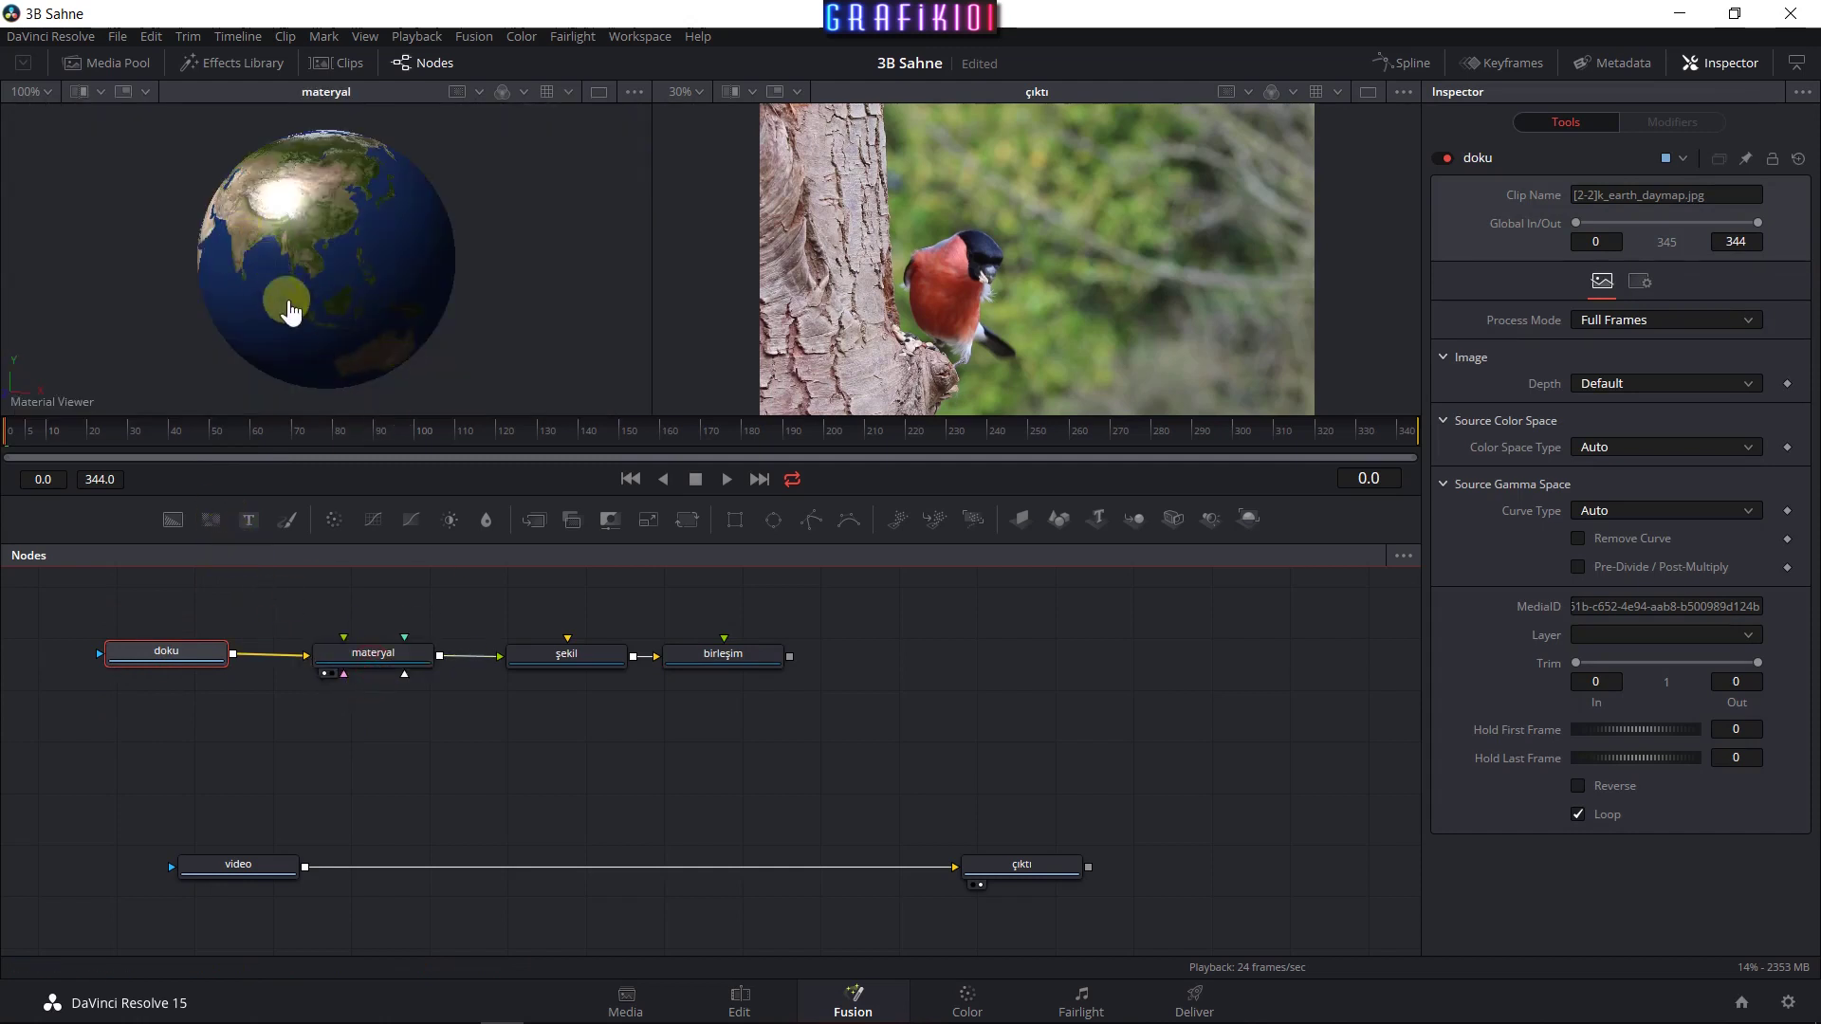
mouse_move(285, 301)
left_mouse_down()
mouse_move(559, 385)
mouse_move(284, 349)
left_mouse_up()
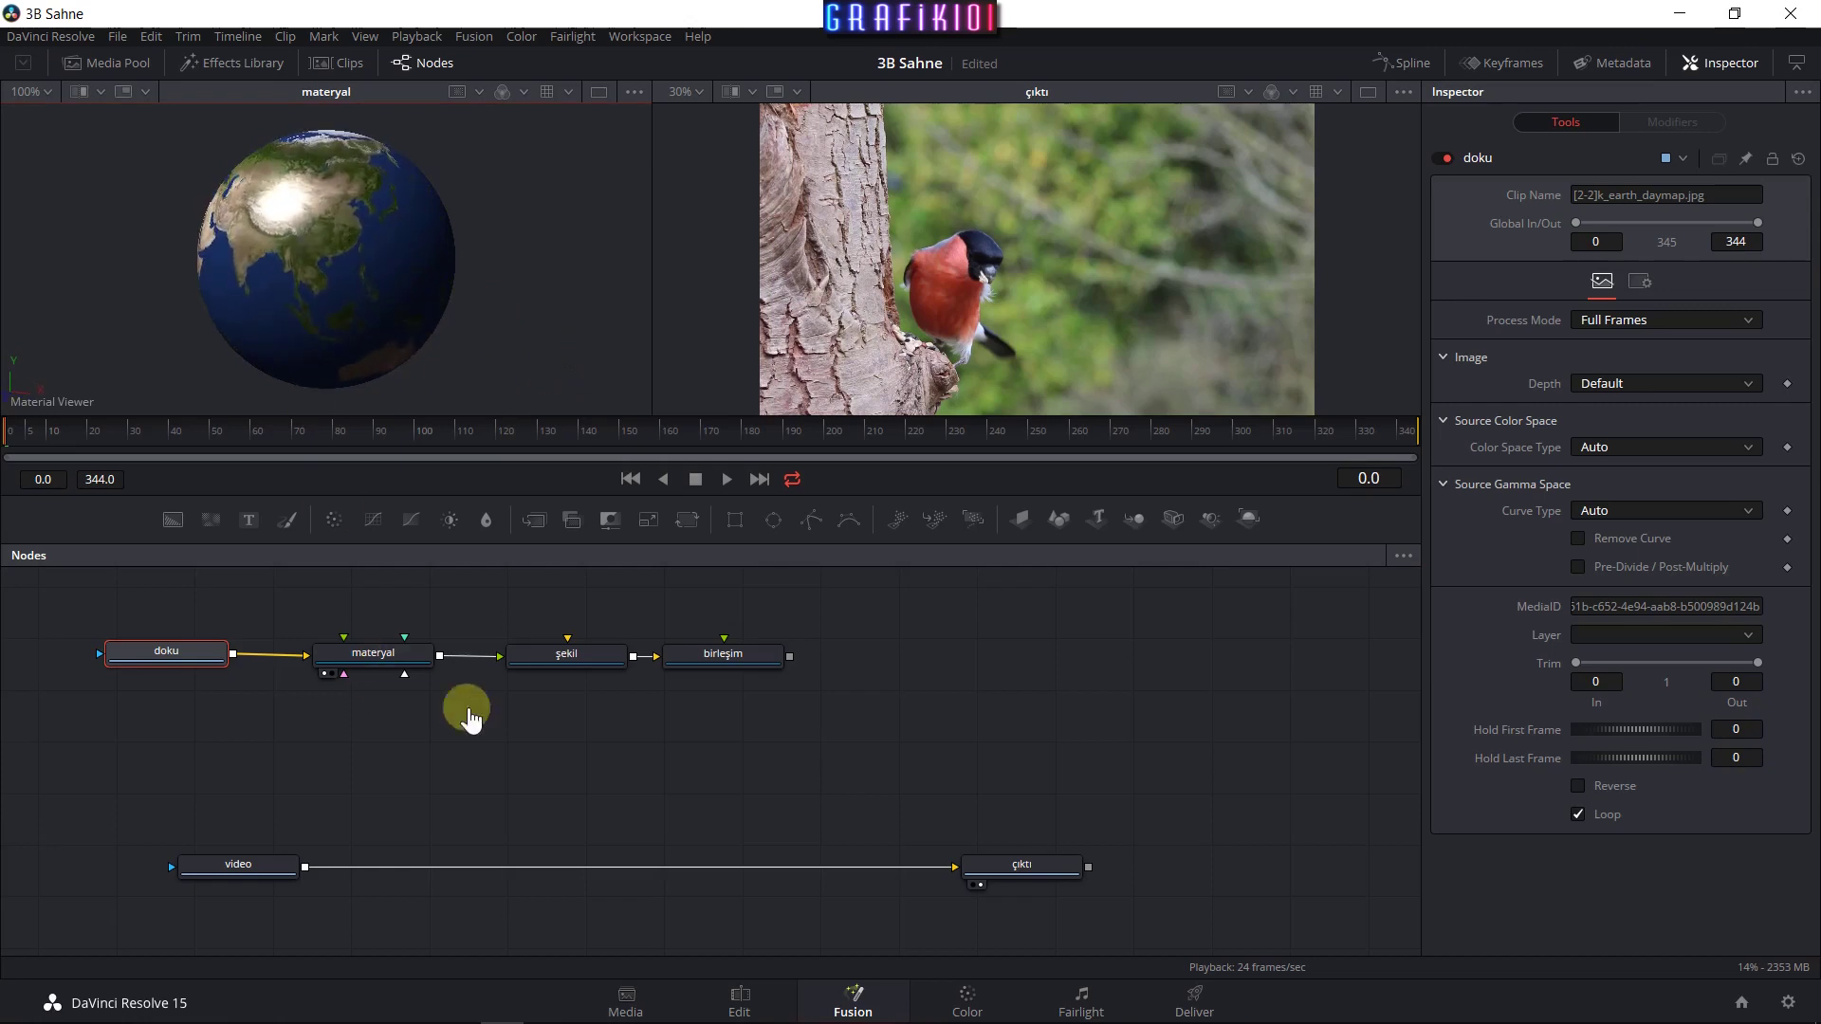
Preview the şekil sphere scene and the combined birleşim scene in the viewer.
mouse_move(573, 664)
left_mouse_down()
mouse_move(383, 302)
mouse_move(369, 326)
left_mouse_up()
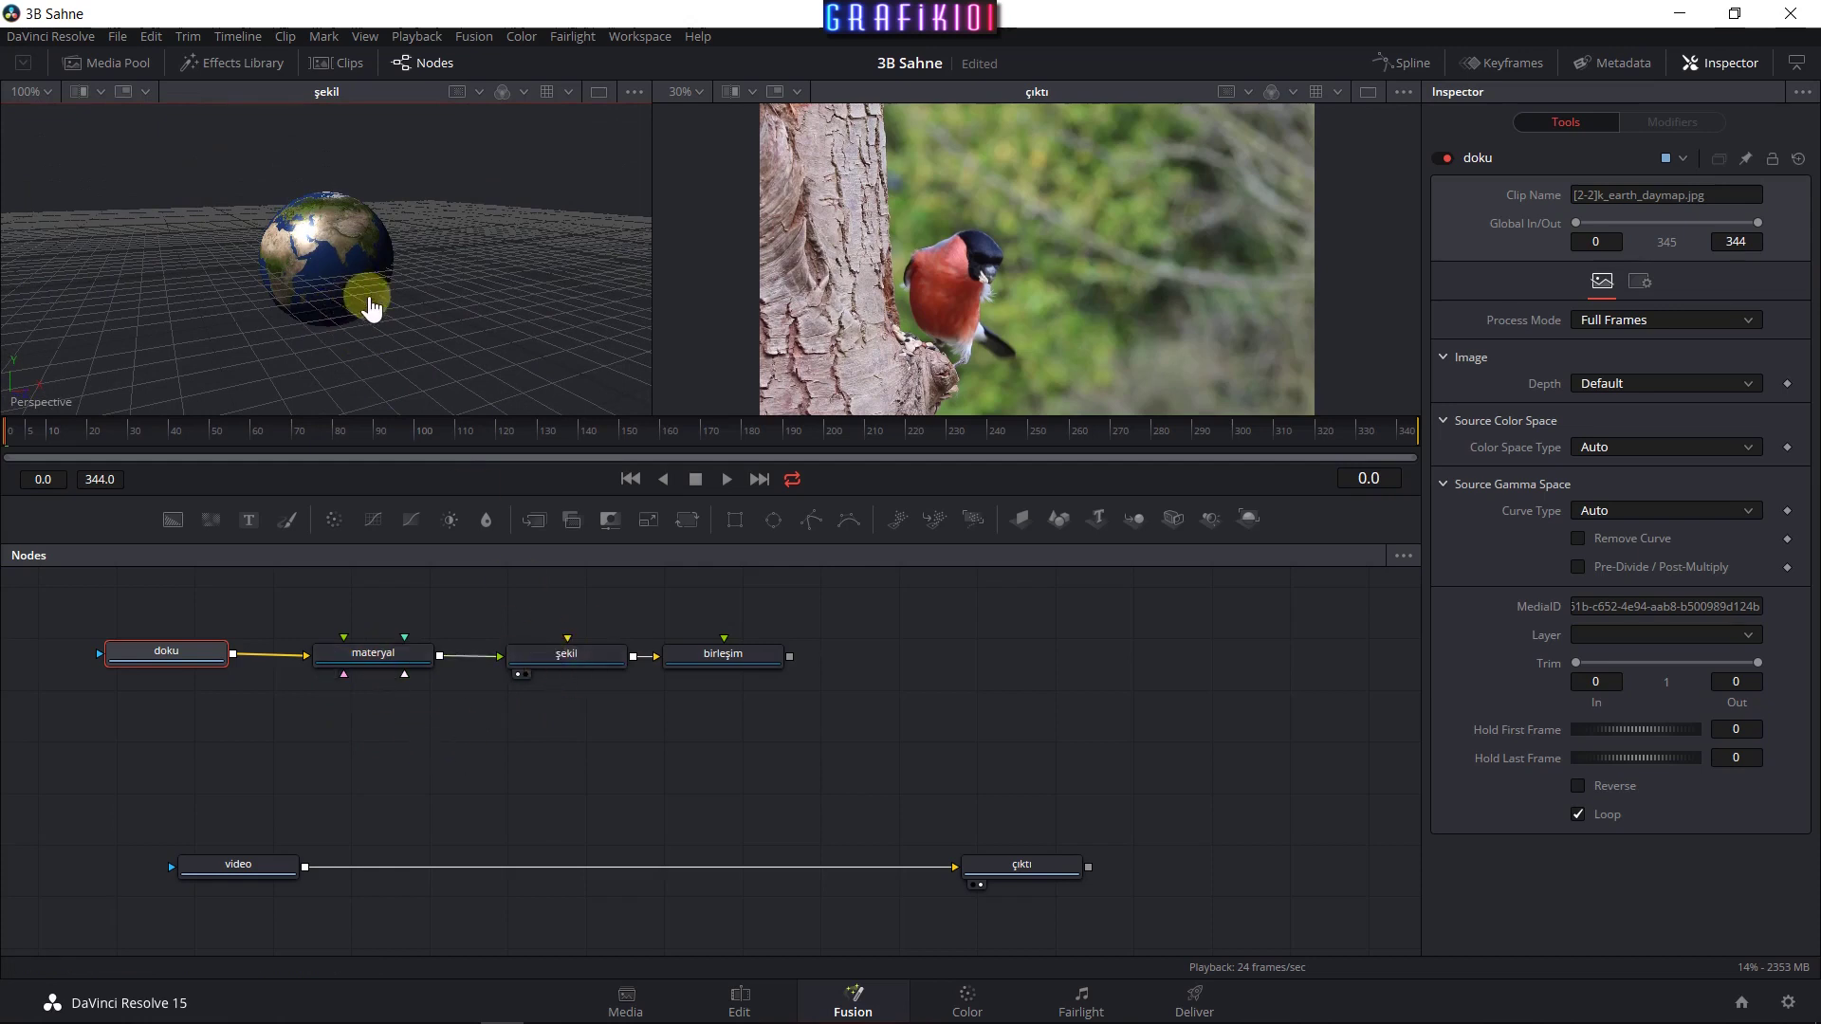
left_click_drag(339, 321, 347, 344)
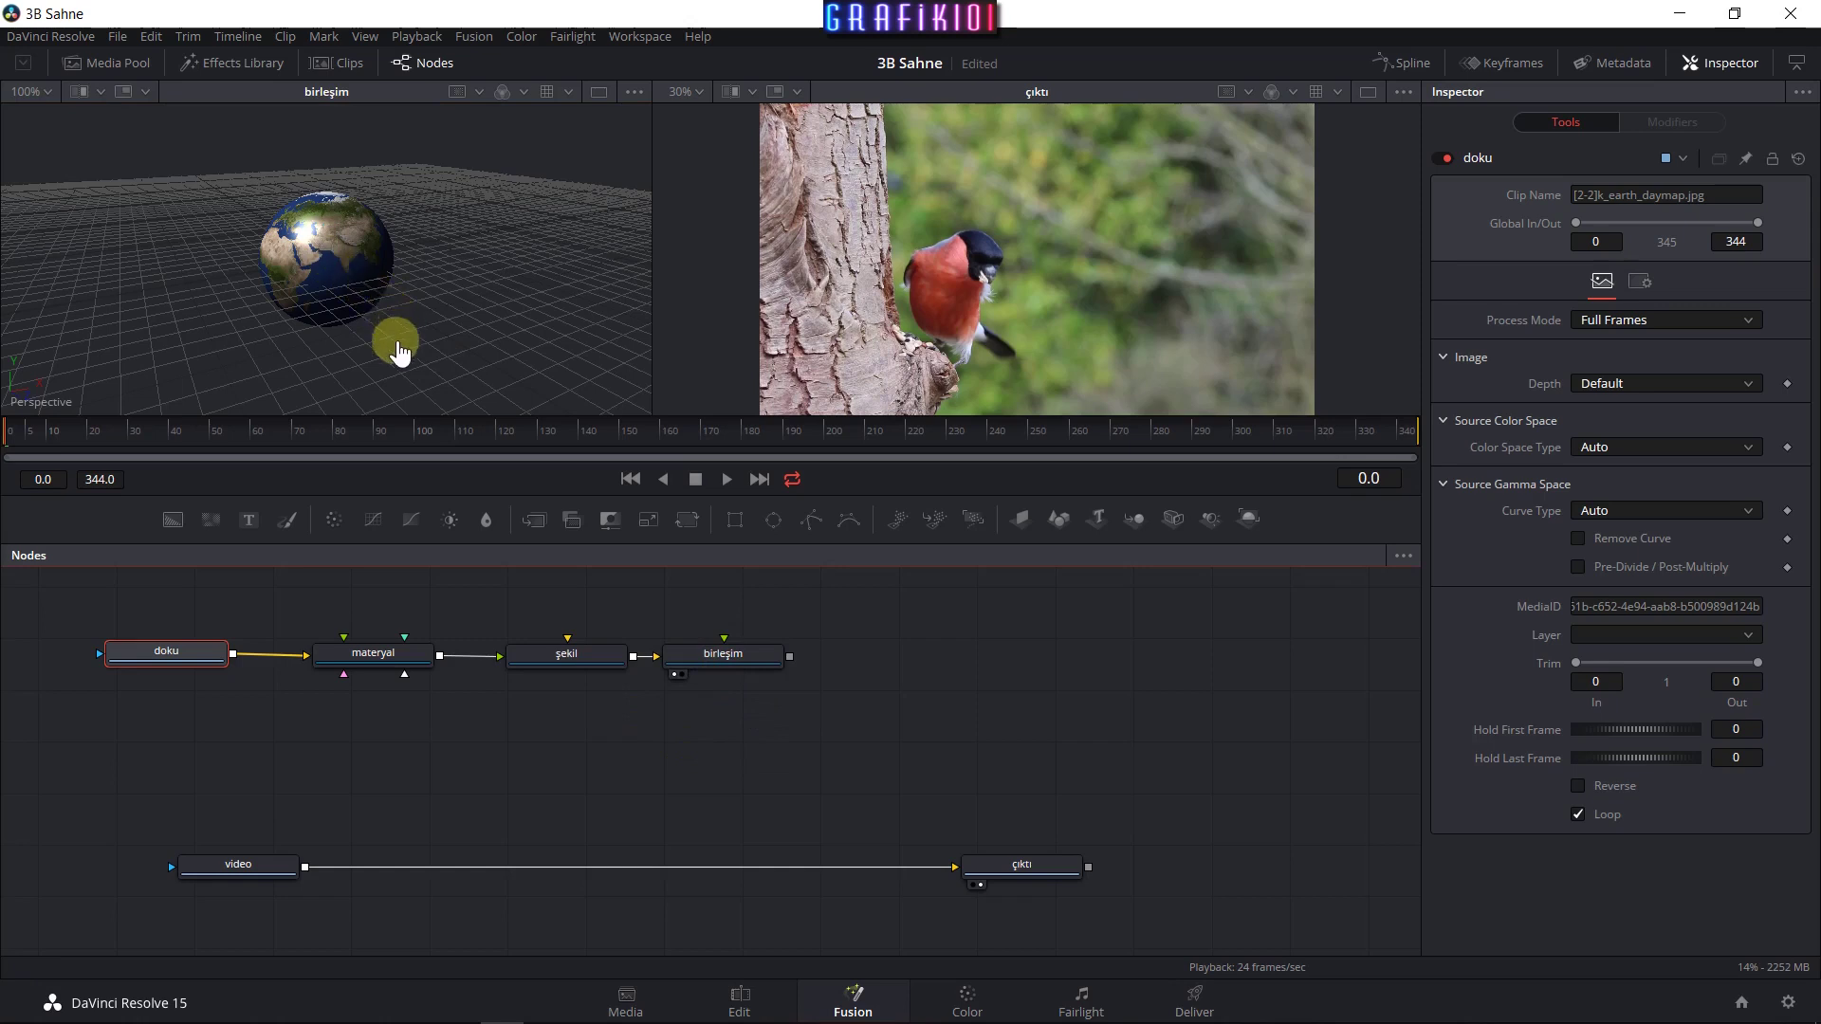
mouse_move(724, 675)
left_mouse_down()
mouse_move(303, 372)
mouse_move(377, 377)
left_mouse_up()
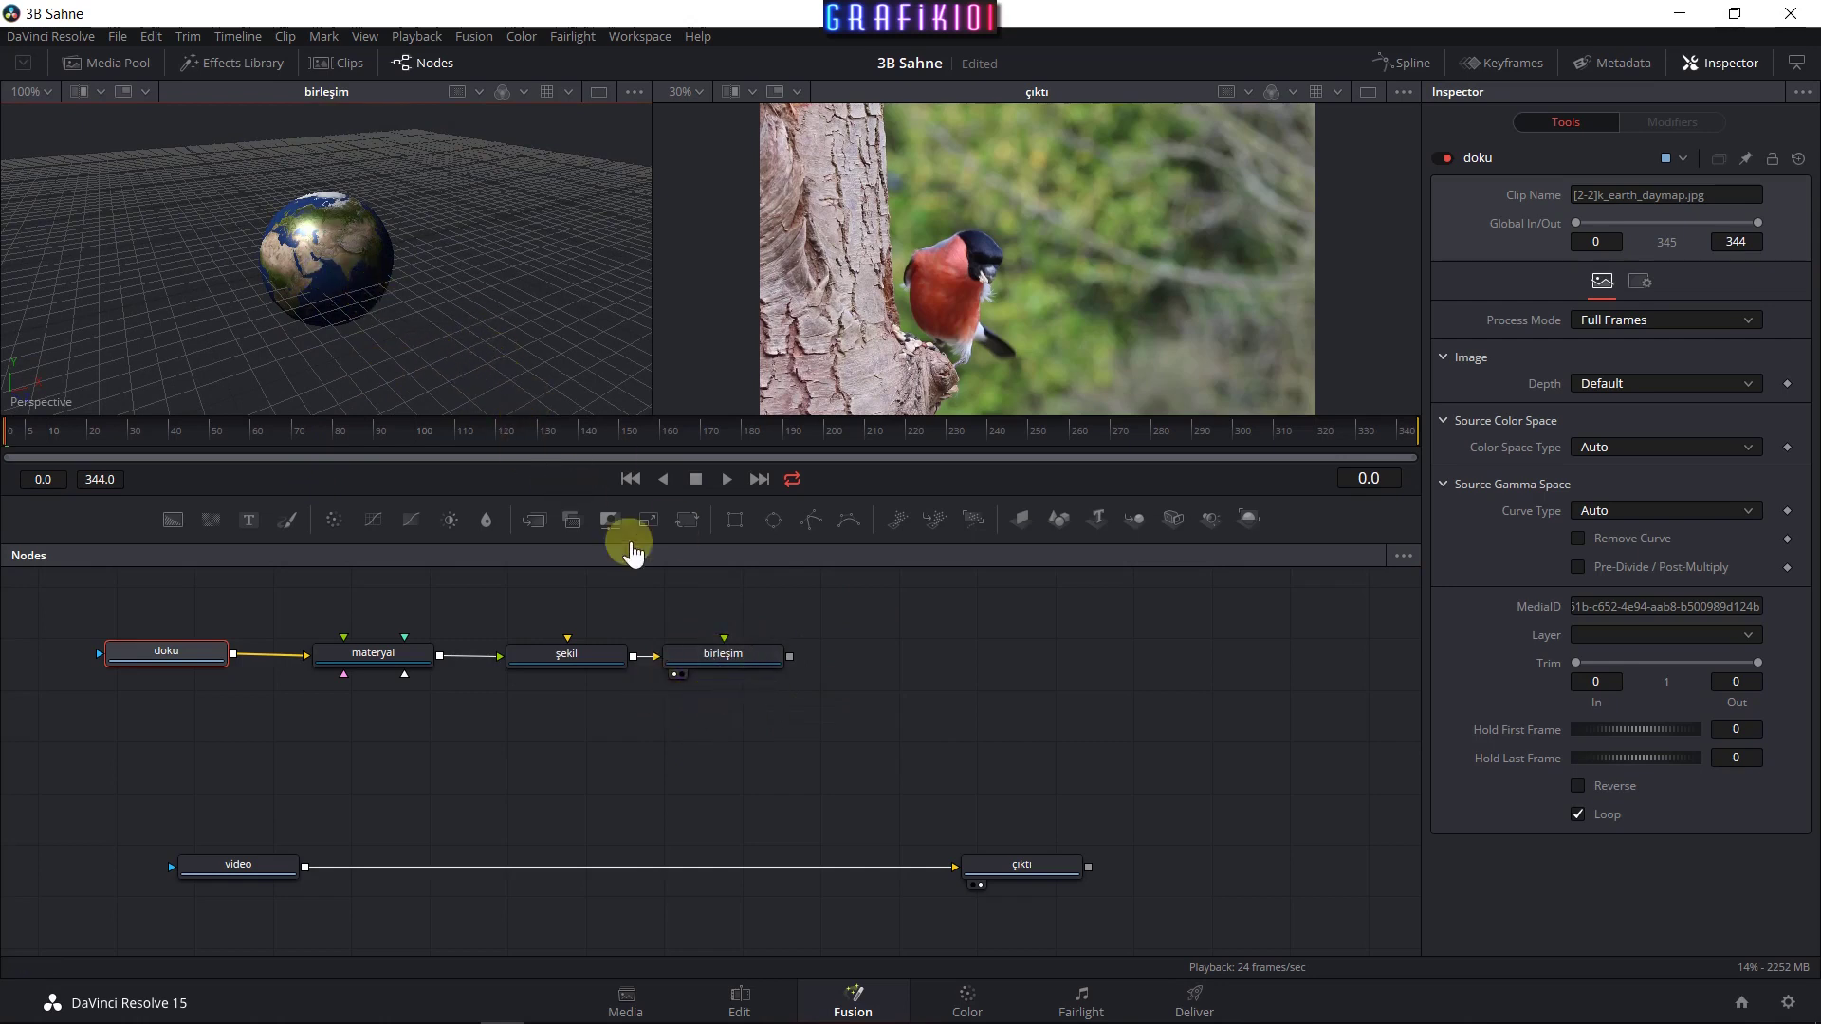
left_click(744, 656)
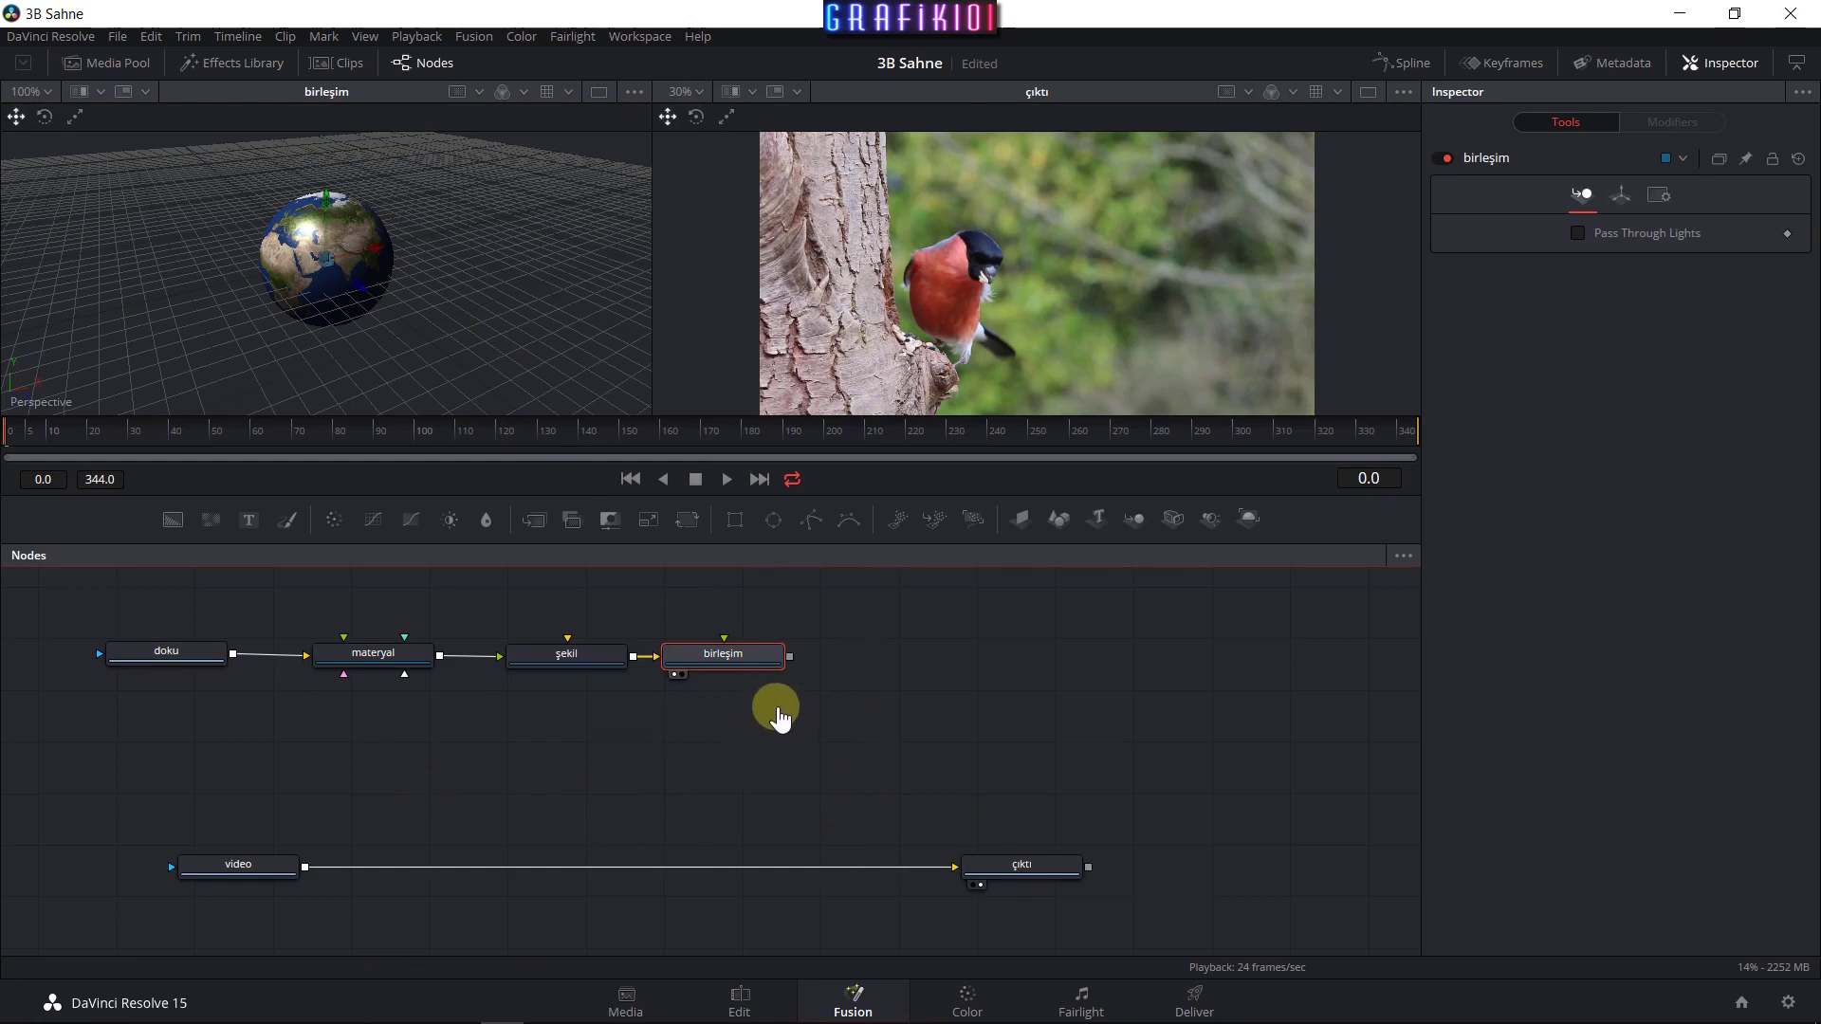
left_click(858, 739)
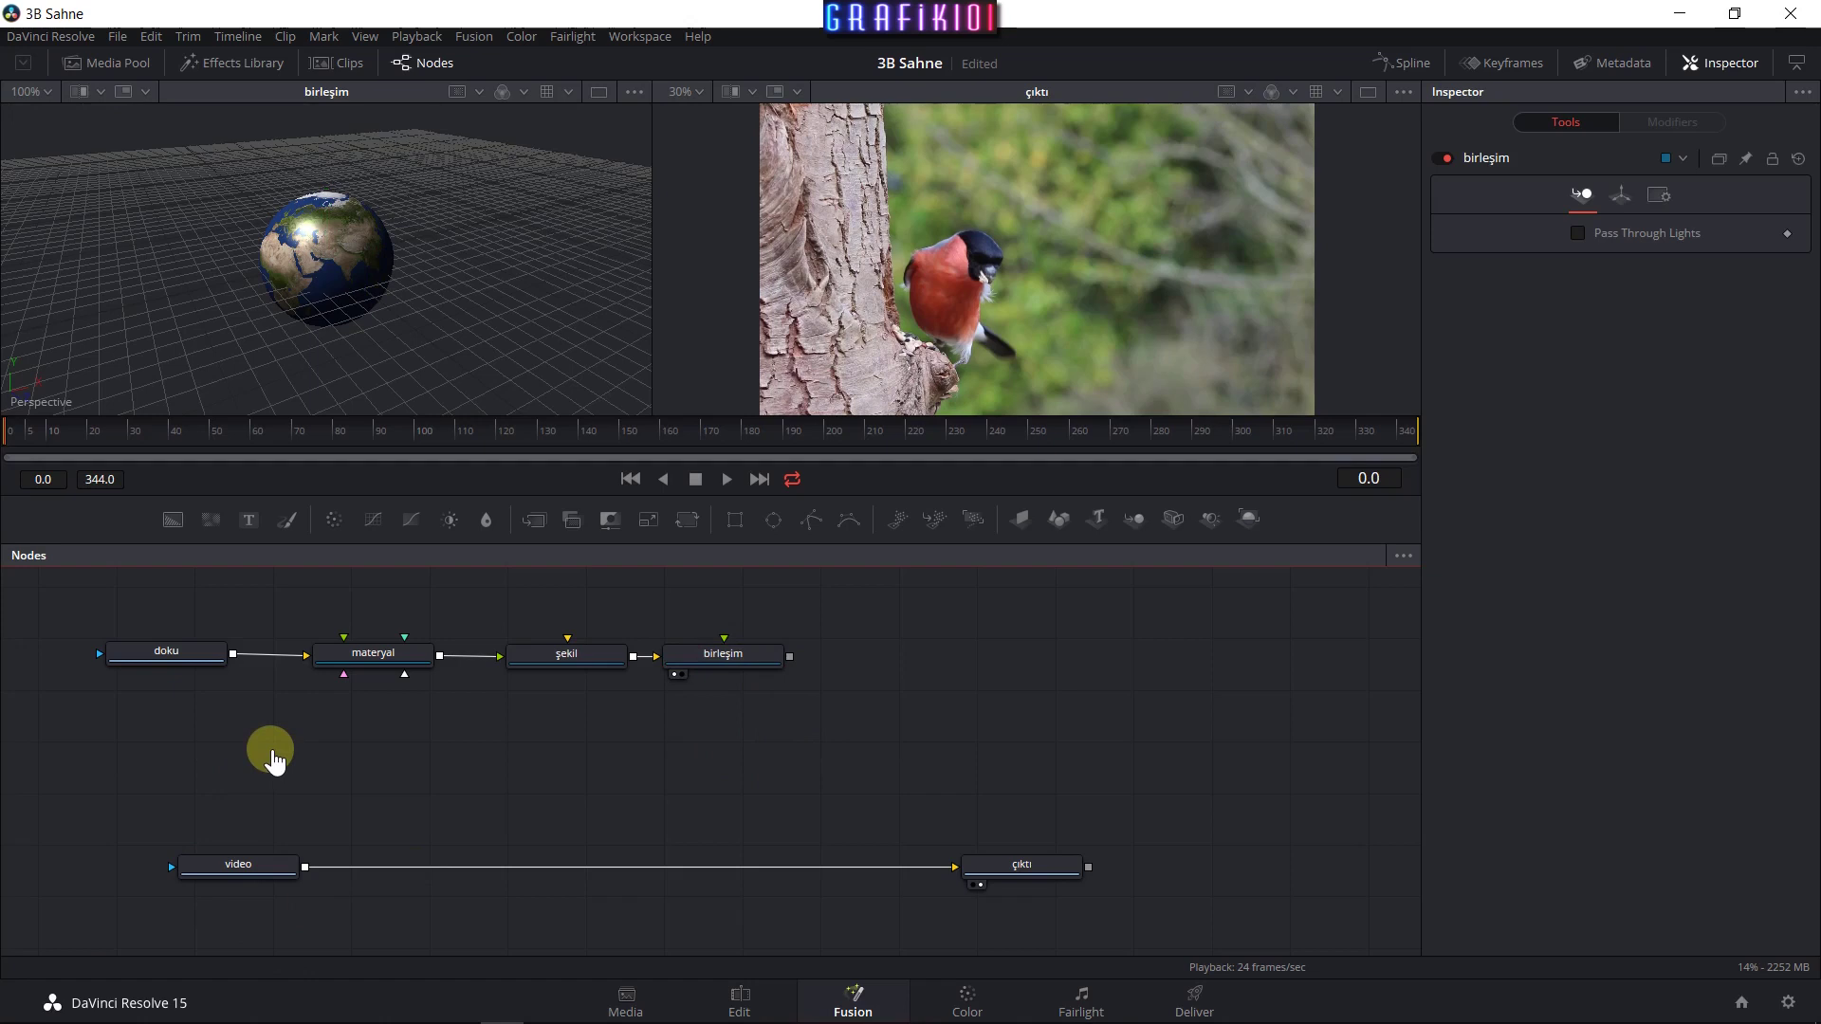
left_click(264, 871)
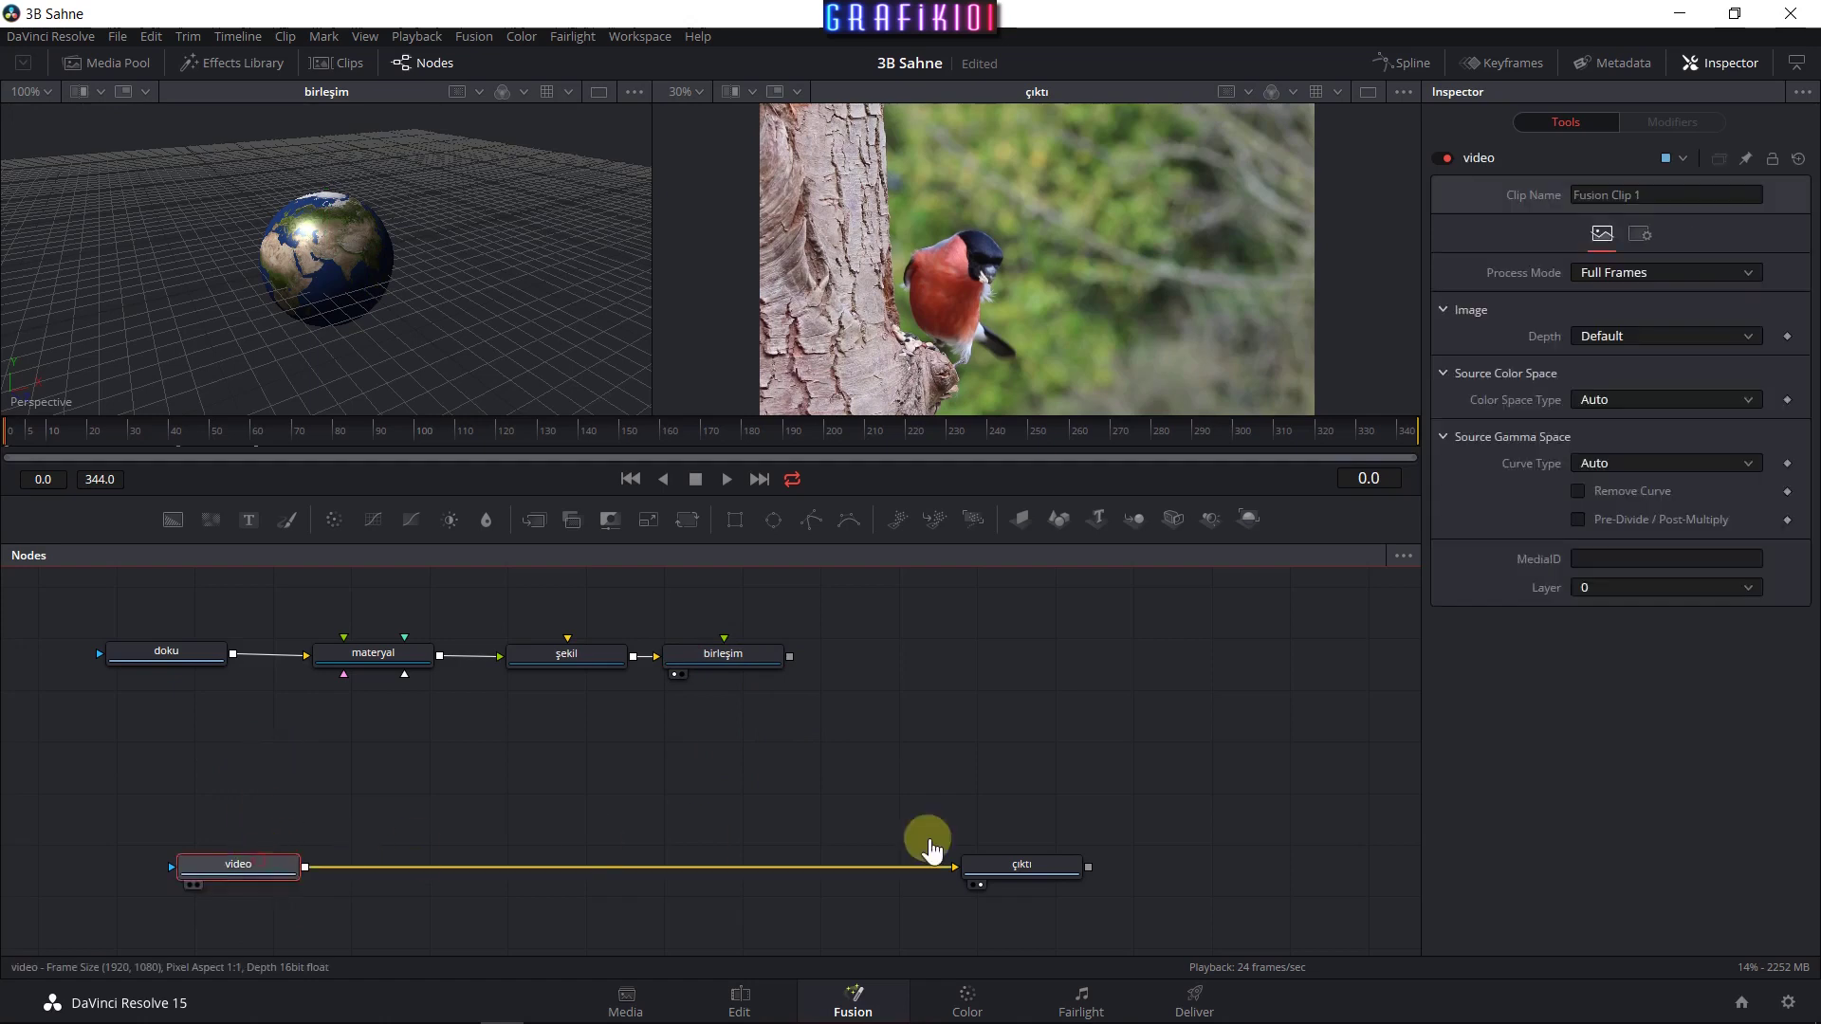
left_click(1018, 865)
left_click(221, 887)
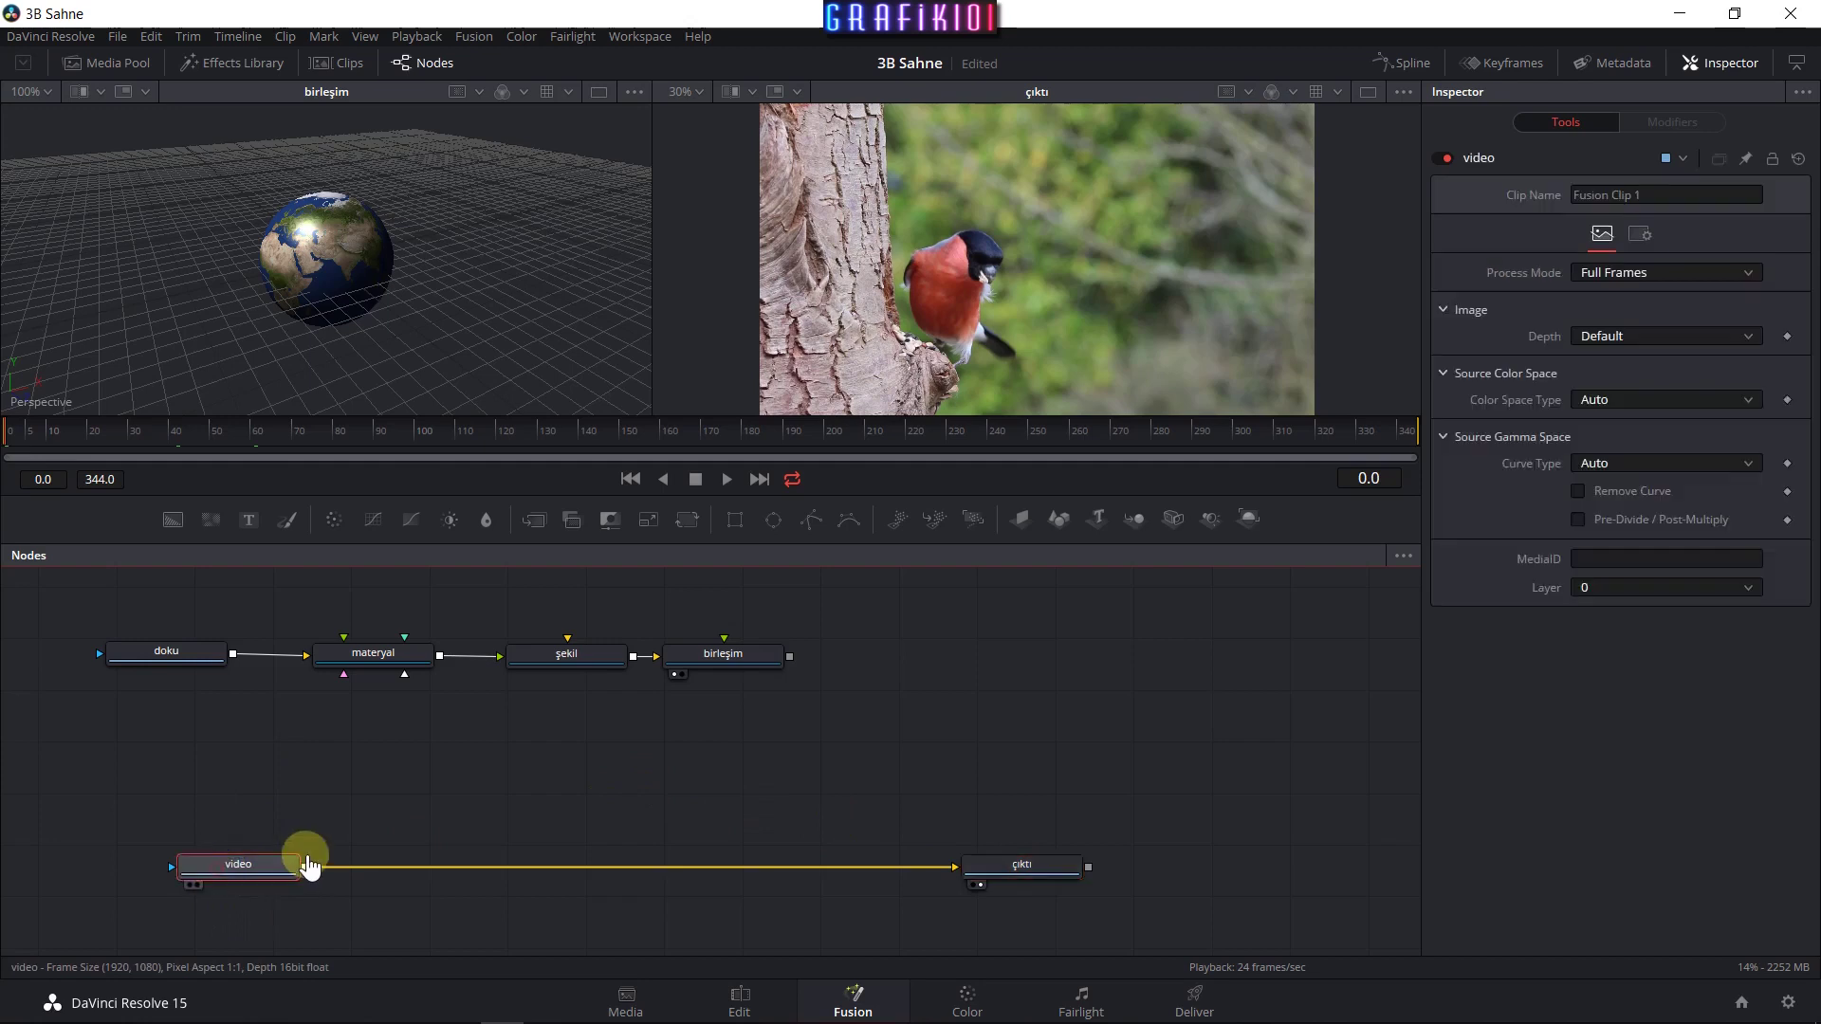
left_click(534, 835)
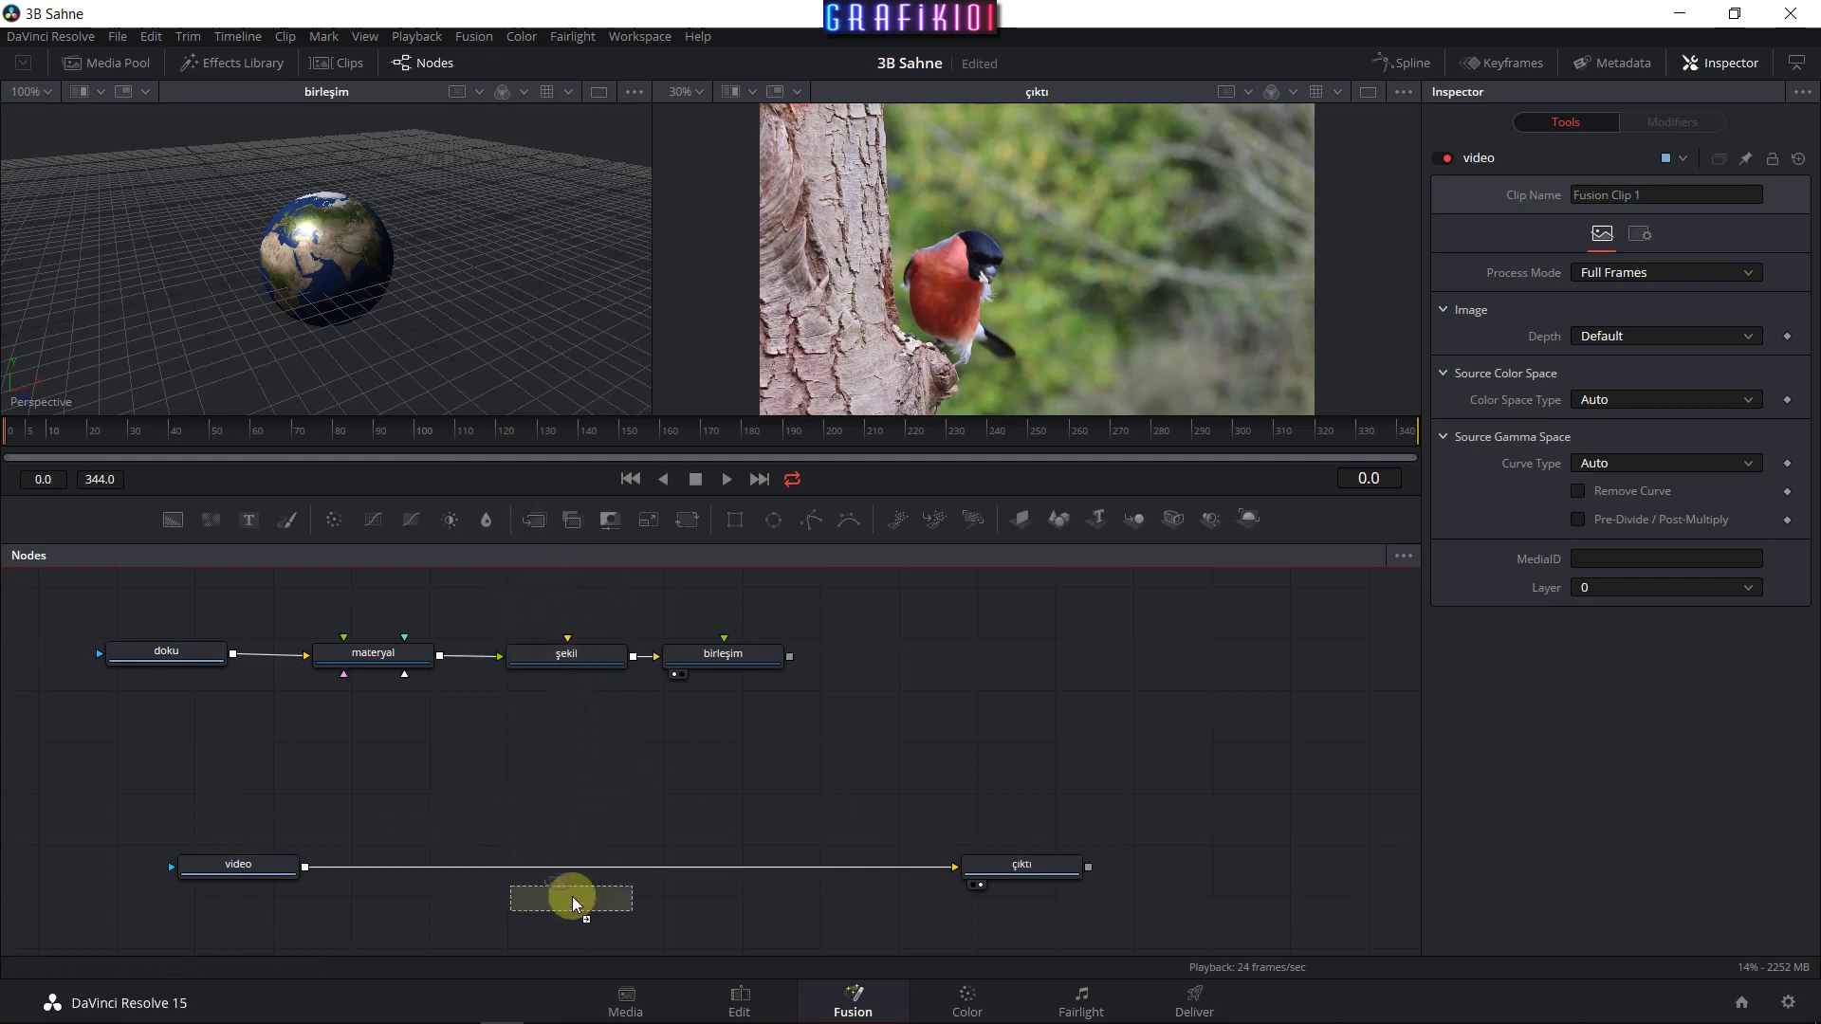
mouse_move(549, 566)
left_mouse_down()
mouse_move(602, 895)
mouse_move(616, 868)
left_mouse_up()
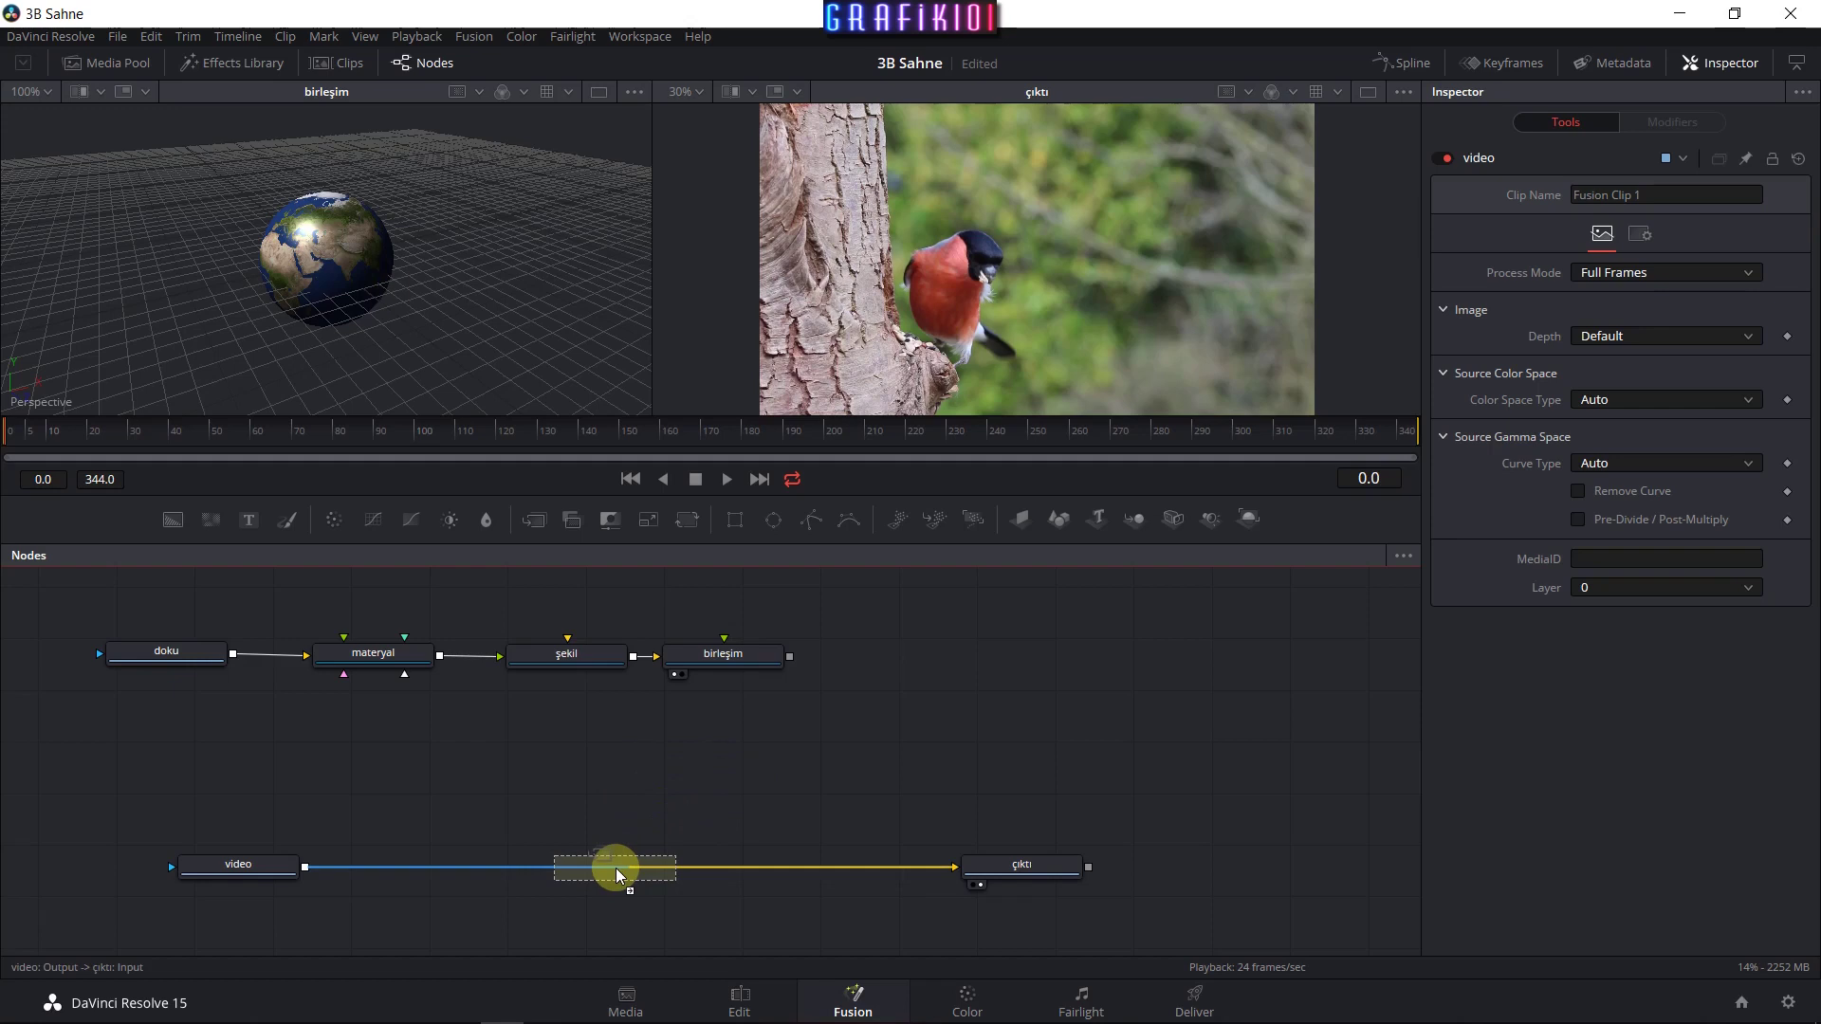
mouse_move(617, 868)
left_mouse_down()
mouse_move(643, 833)
mouse_move(635, 879)
mouse_move(617, 878)
left_mouse_up()
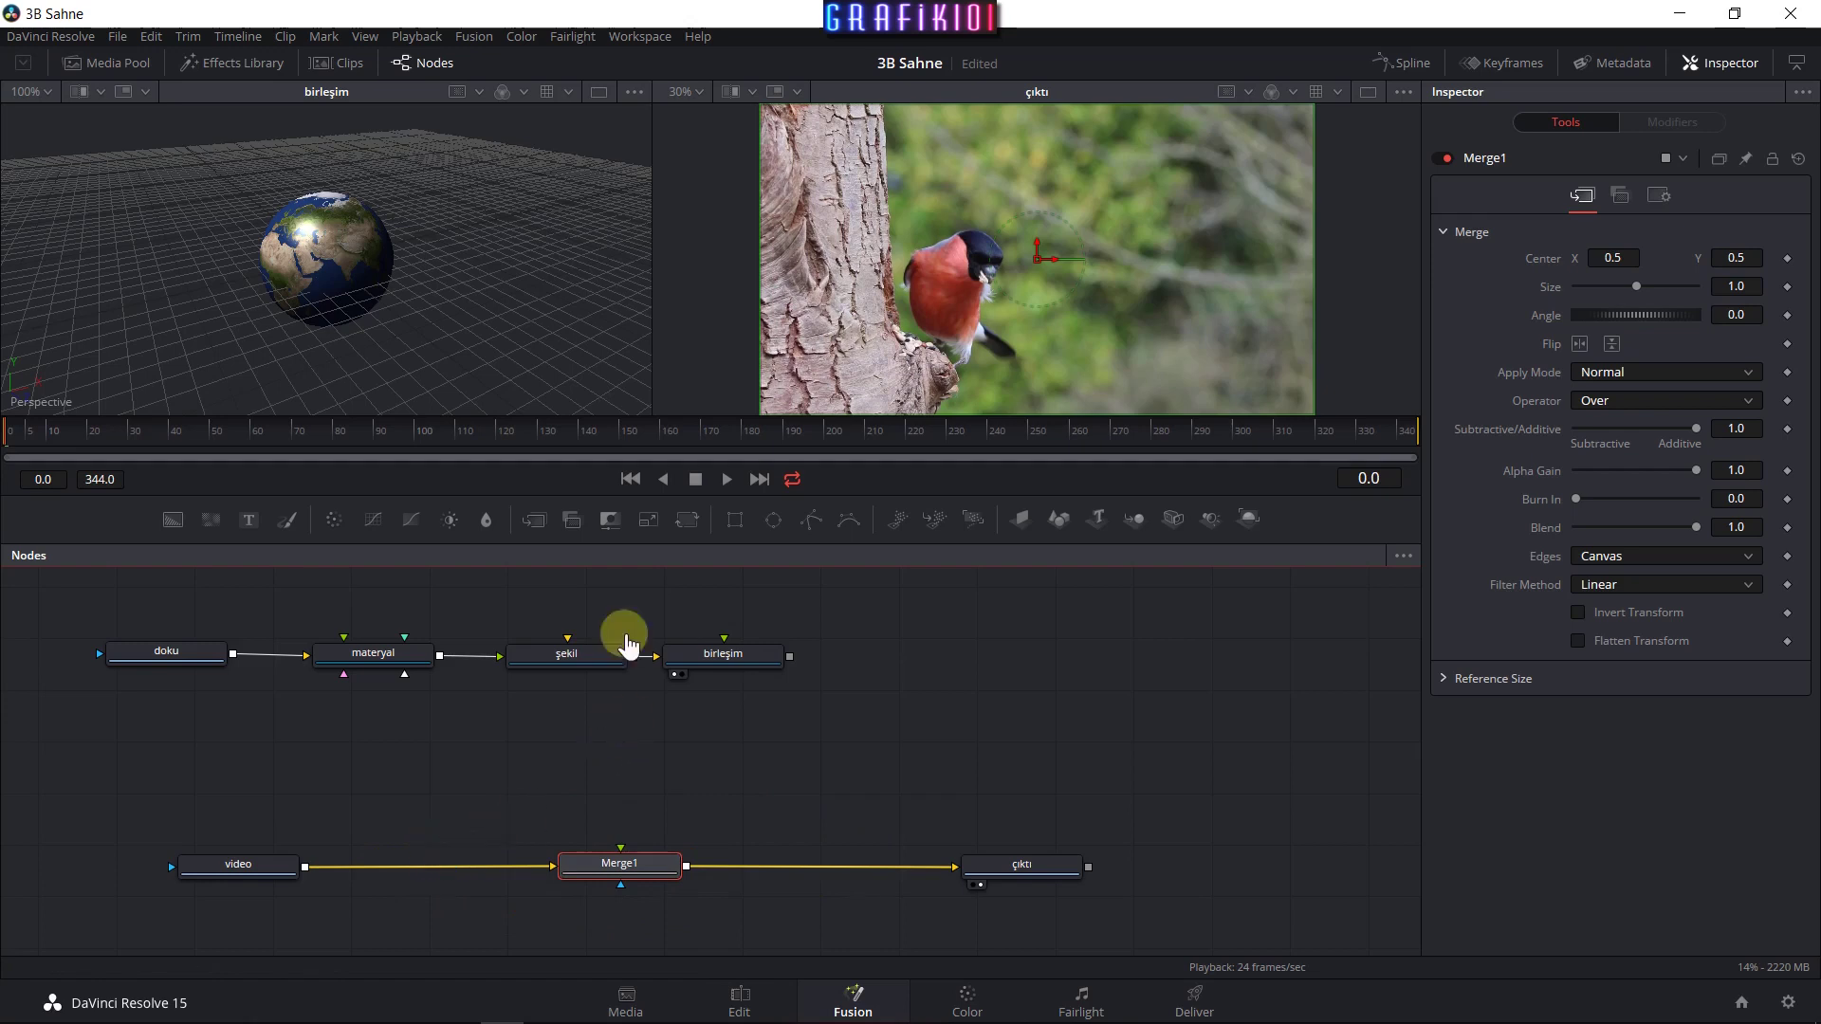
left_click(721, 662)
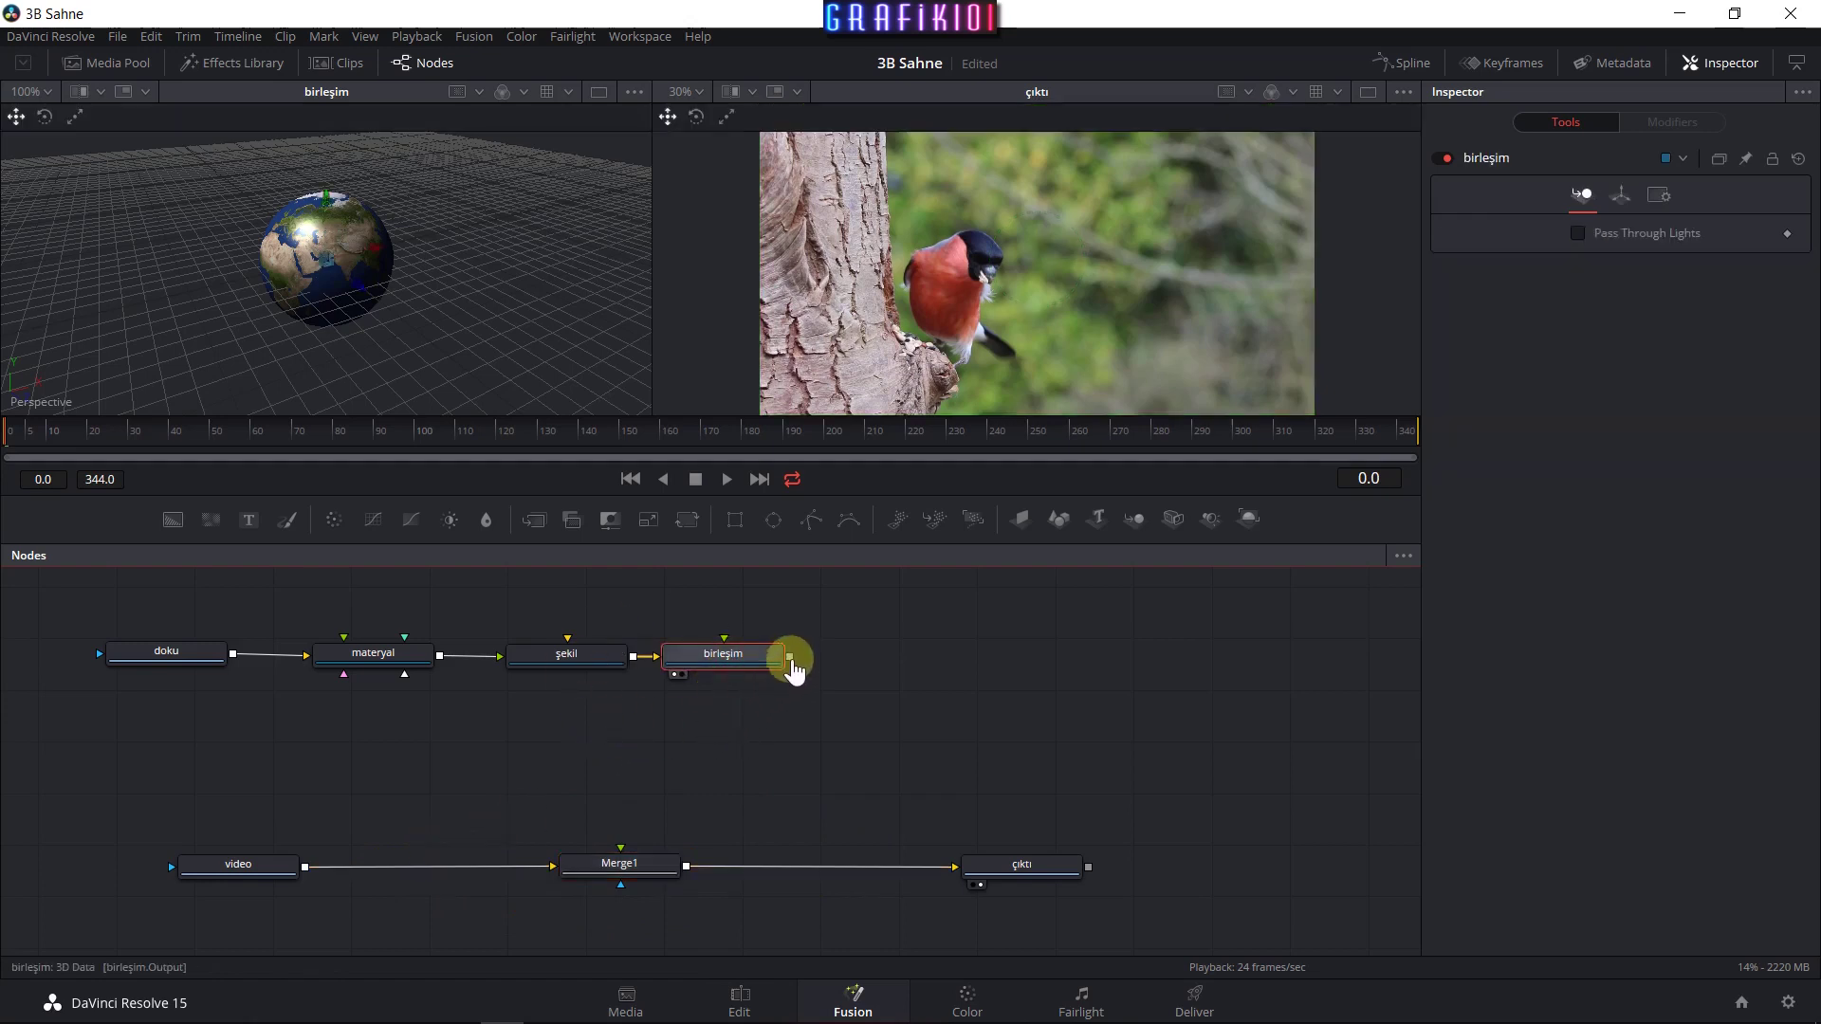
left_click_drag(791, 658, 624, 884)
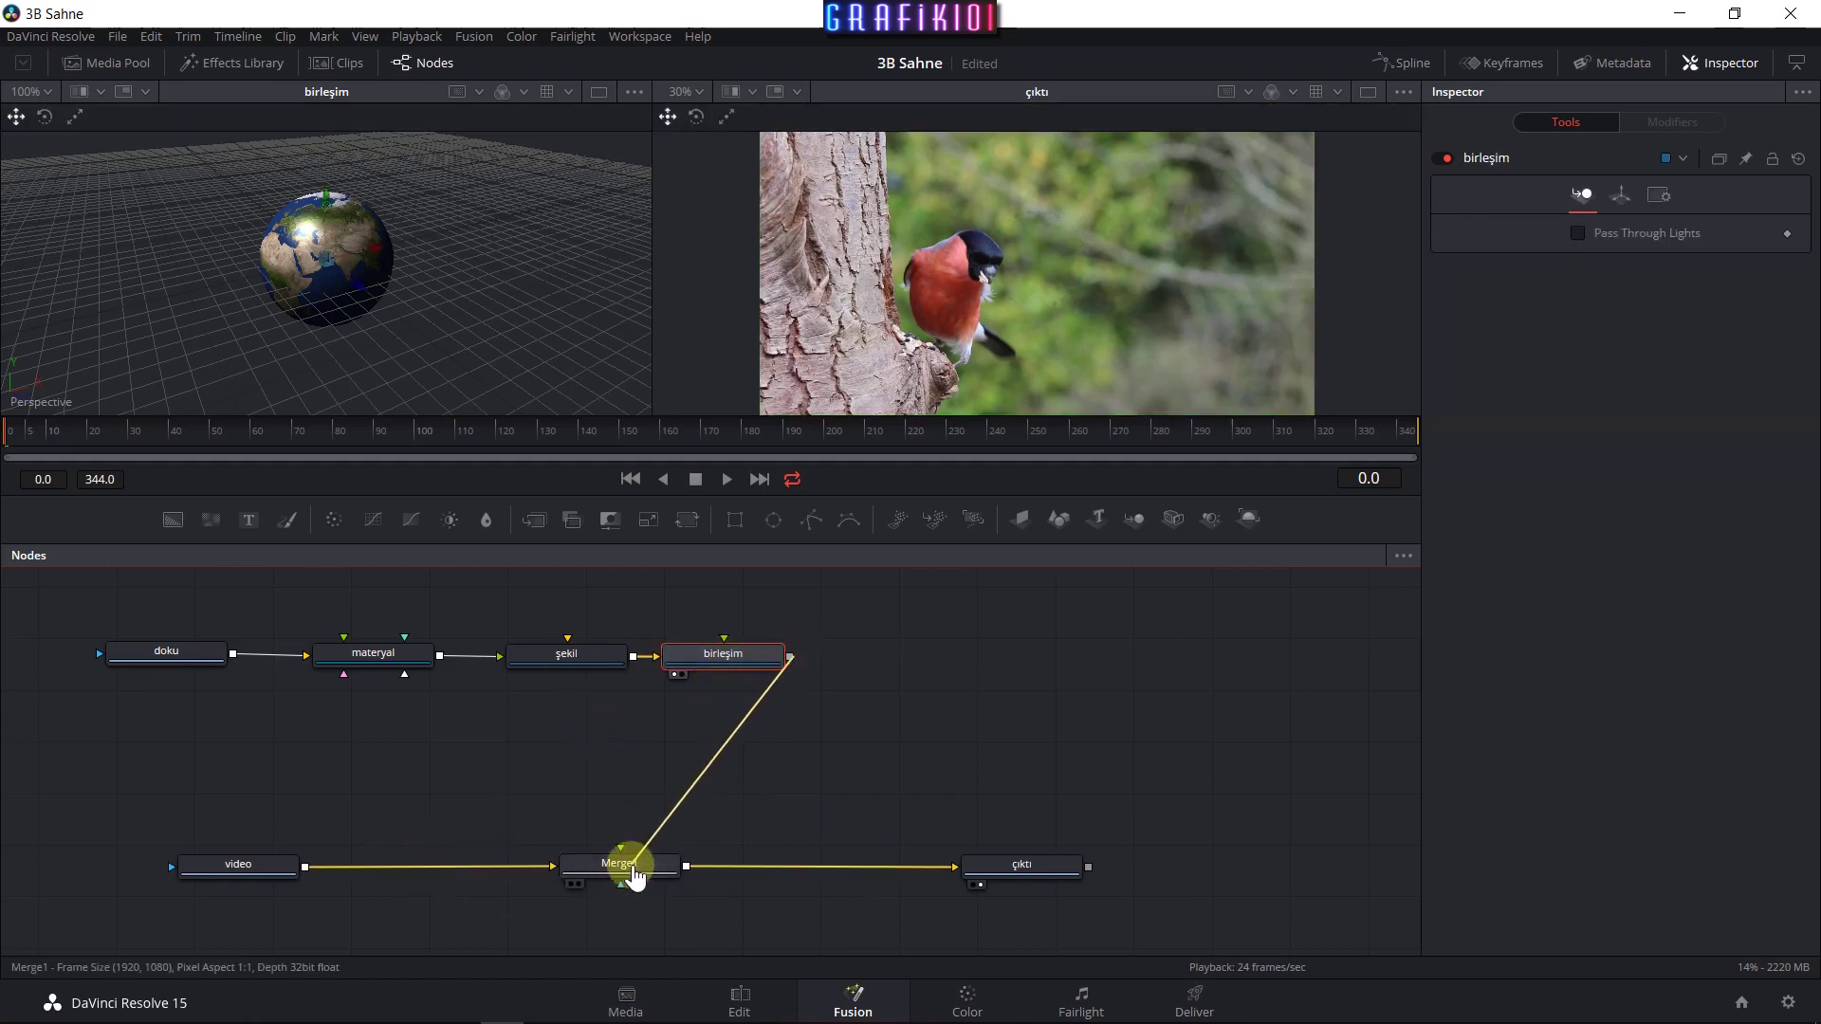
mouse_move(791, 657)
left_mouse_down()
mouse_move(662, 852)
mouse_move(618, 866)
left_mouse_up()
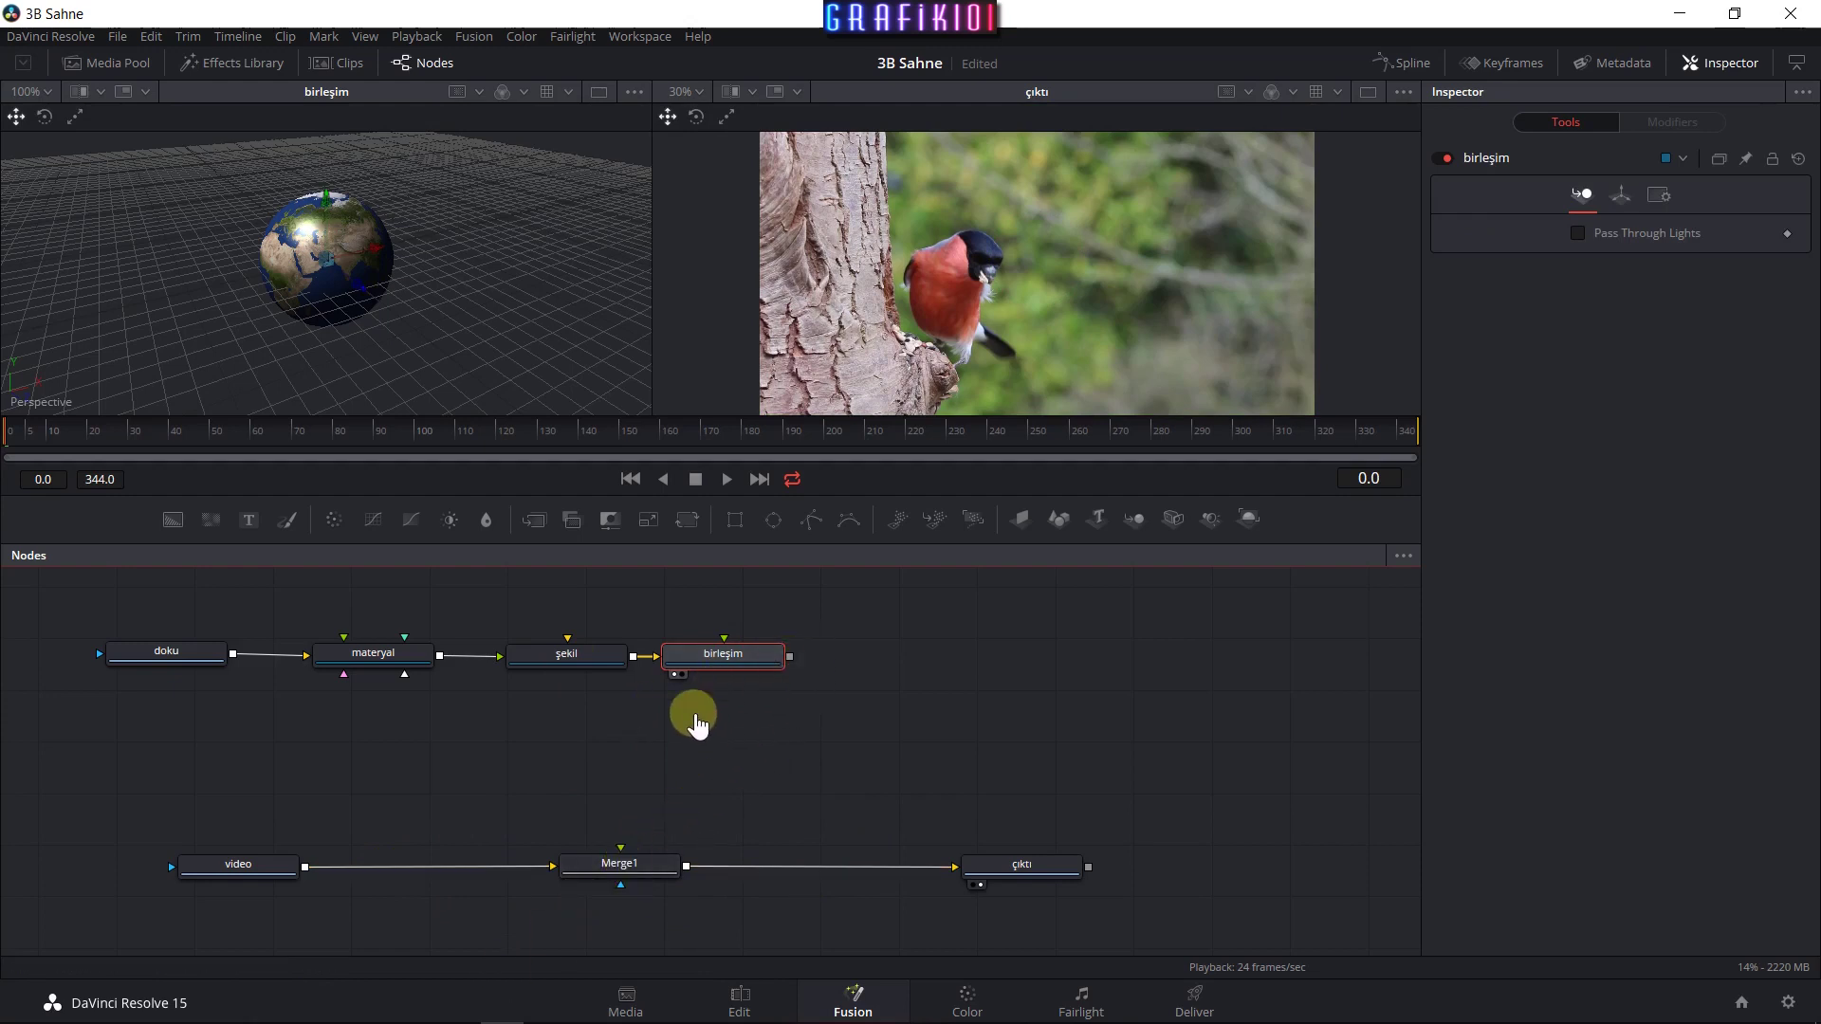
left_click_drag(790, 656, 621, 877)
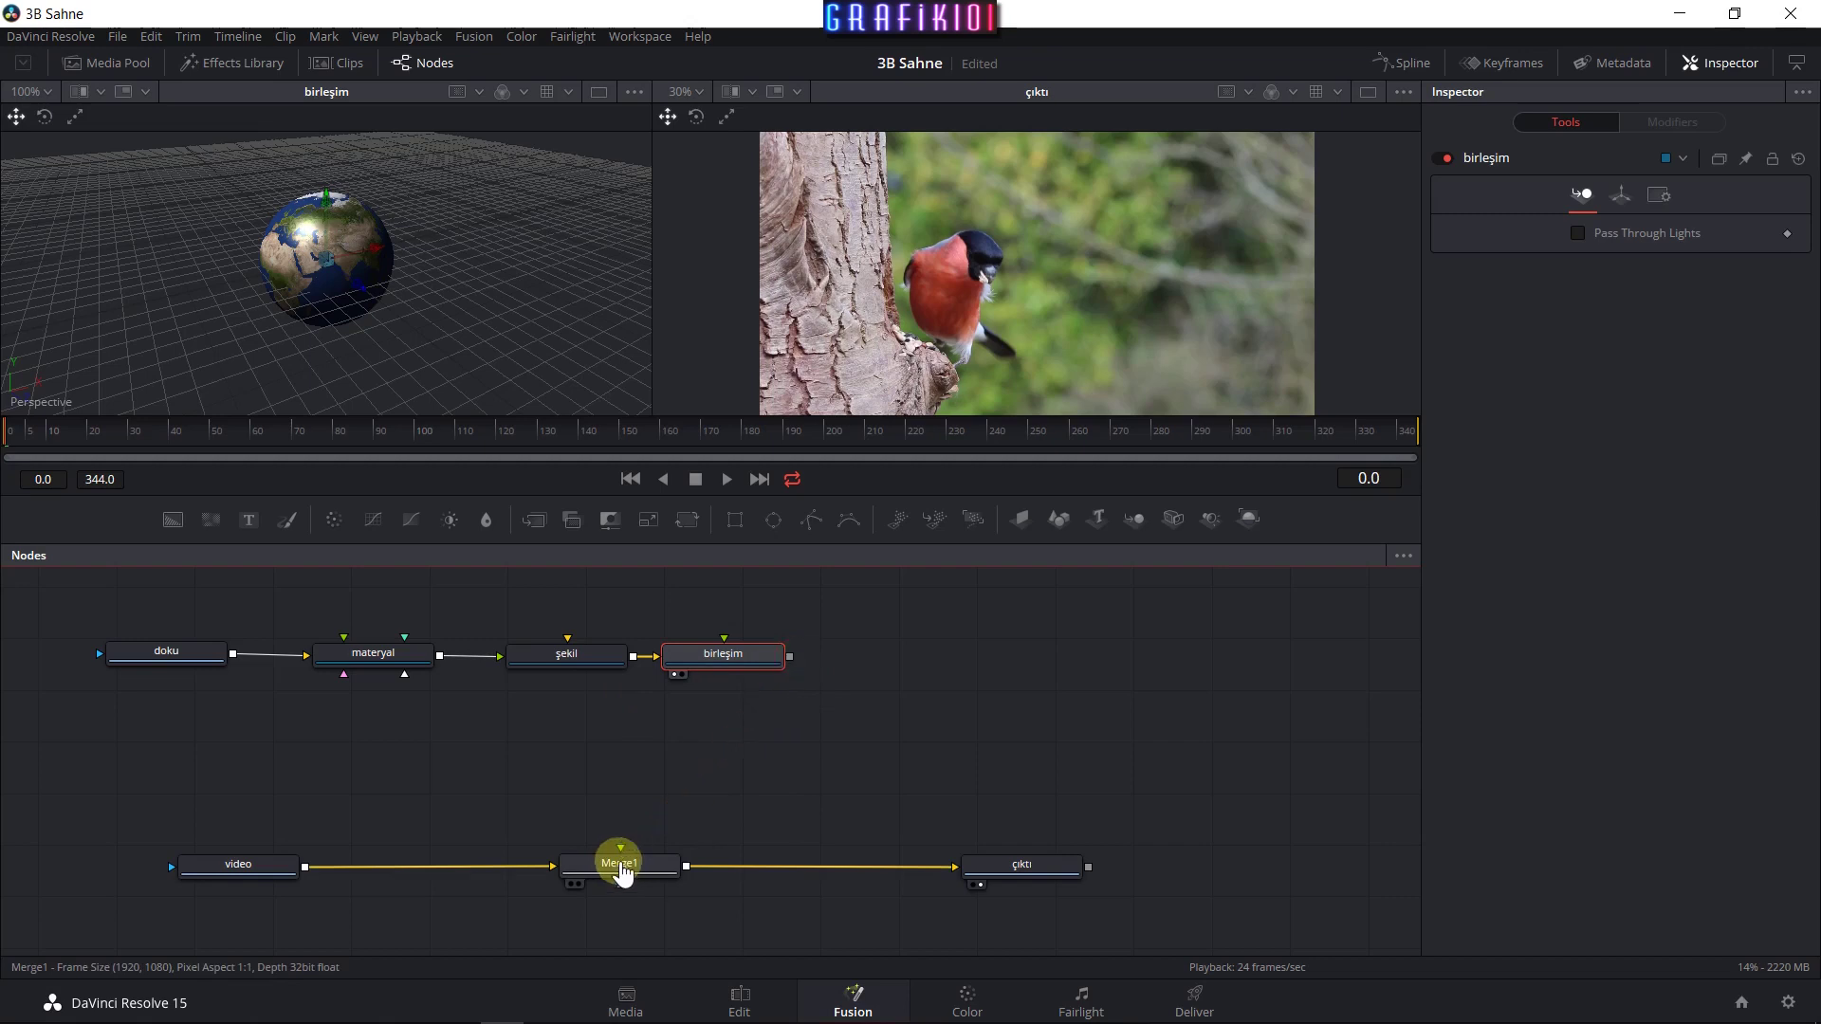
left_click_drag(724, 637, 619, 867)
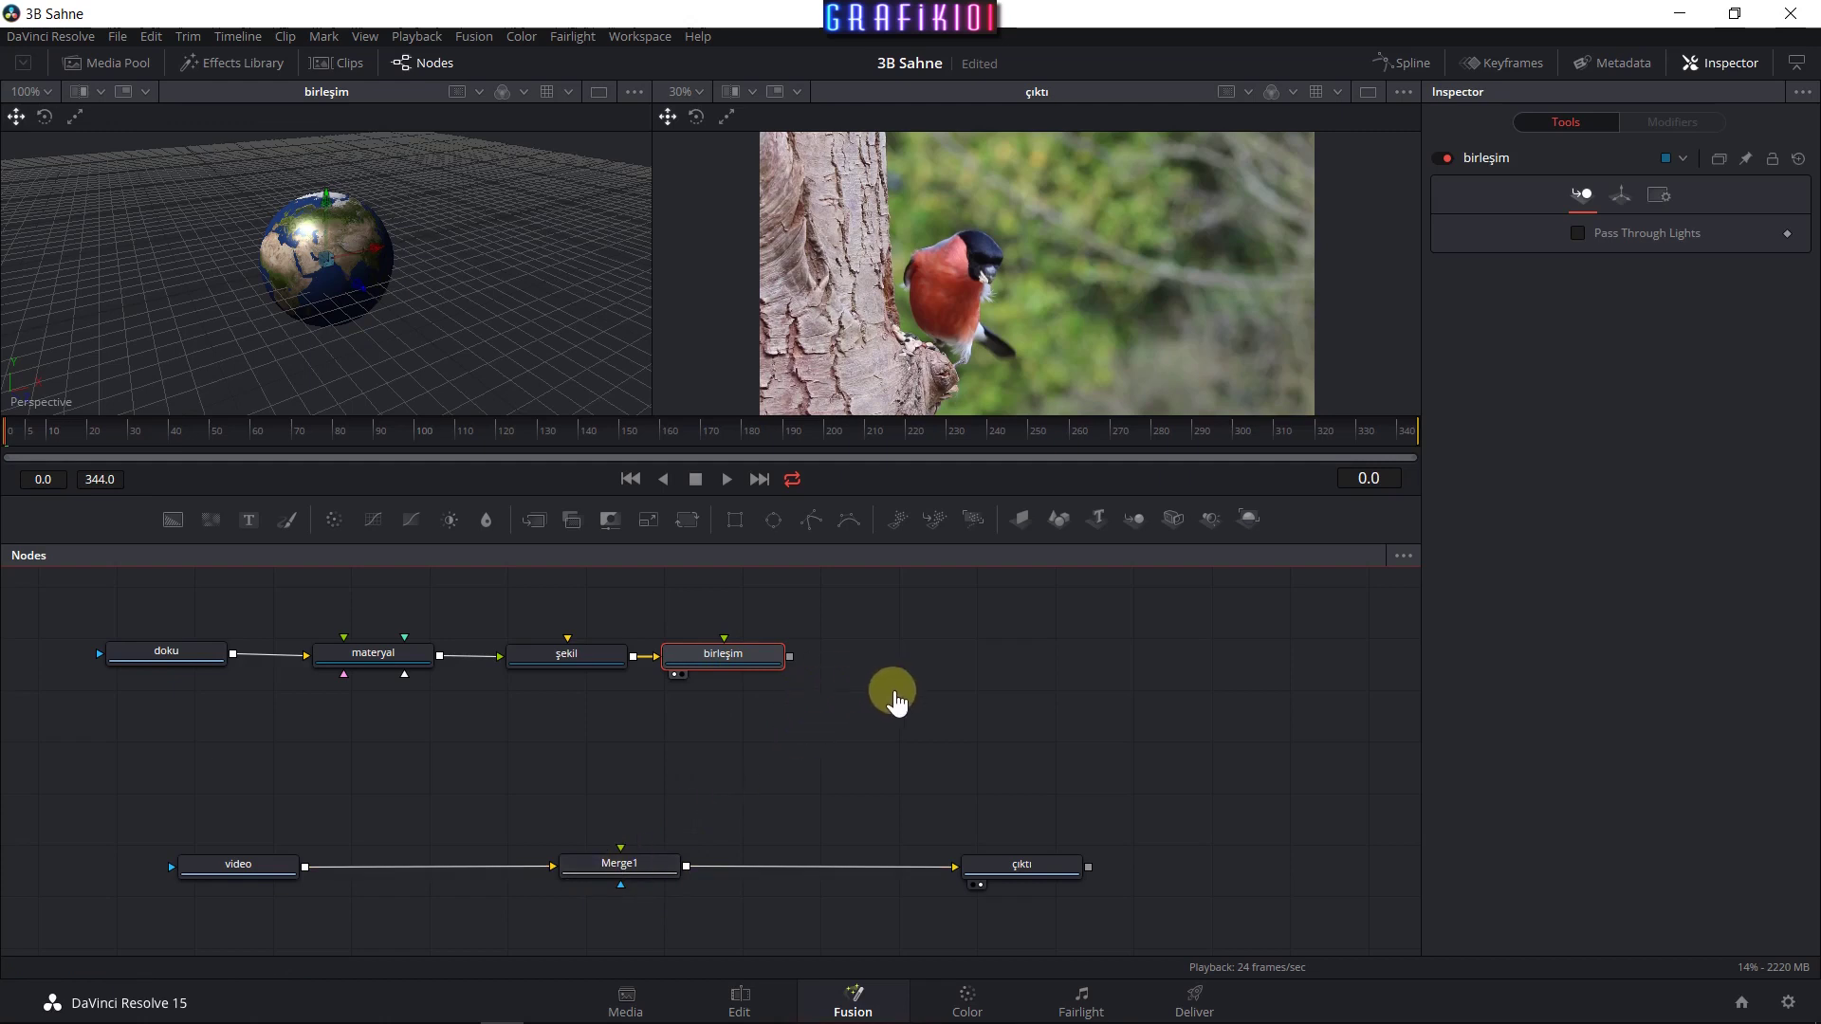
Add a Renderer 3D node fed by birleşim and place it directly below birleşim.
key("shift+space")
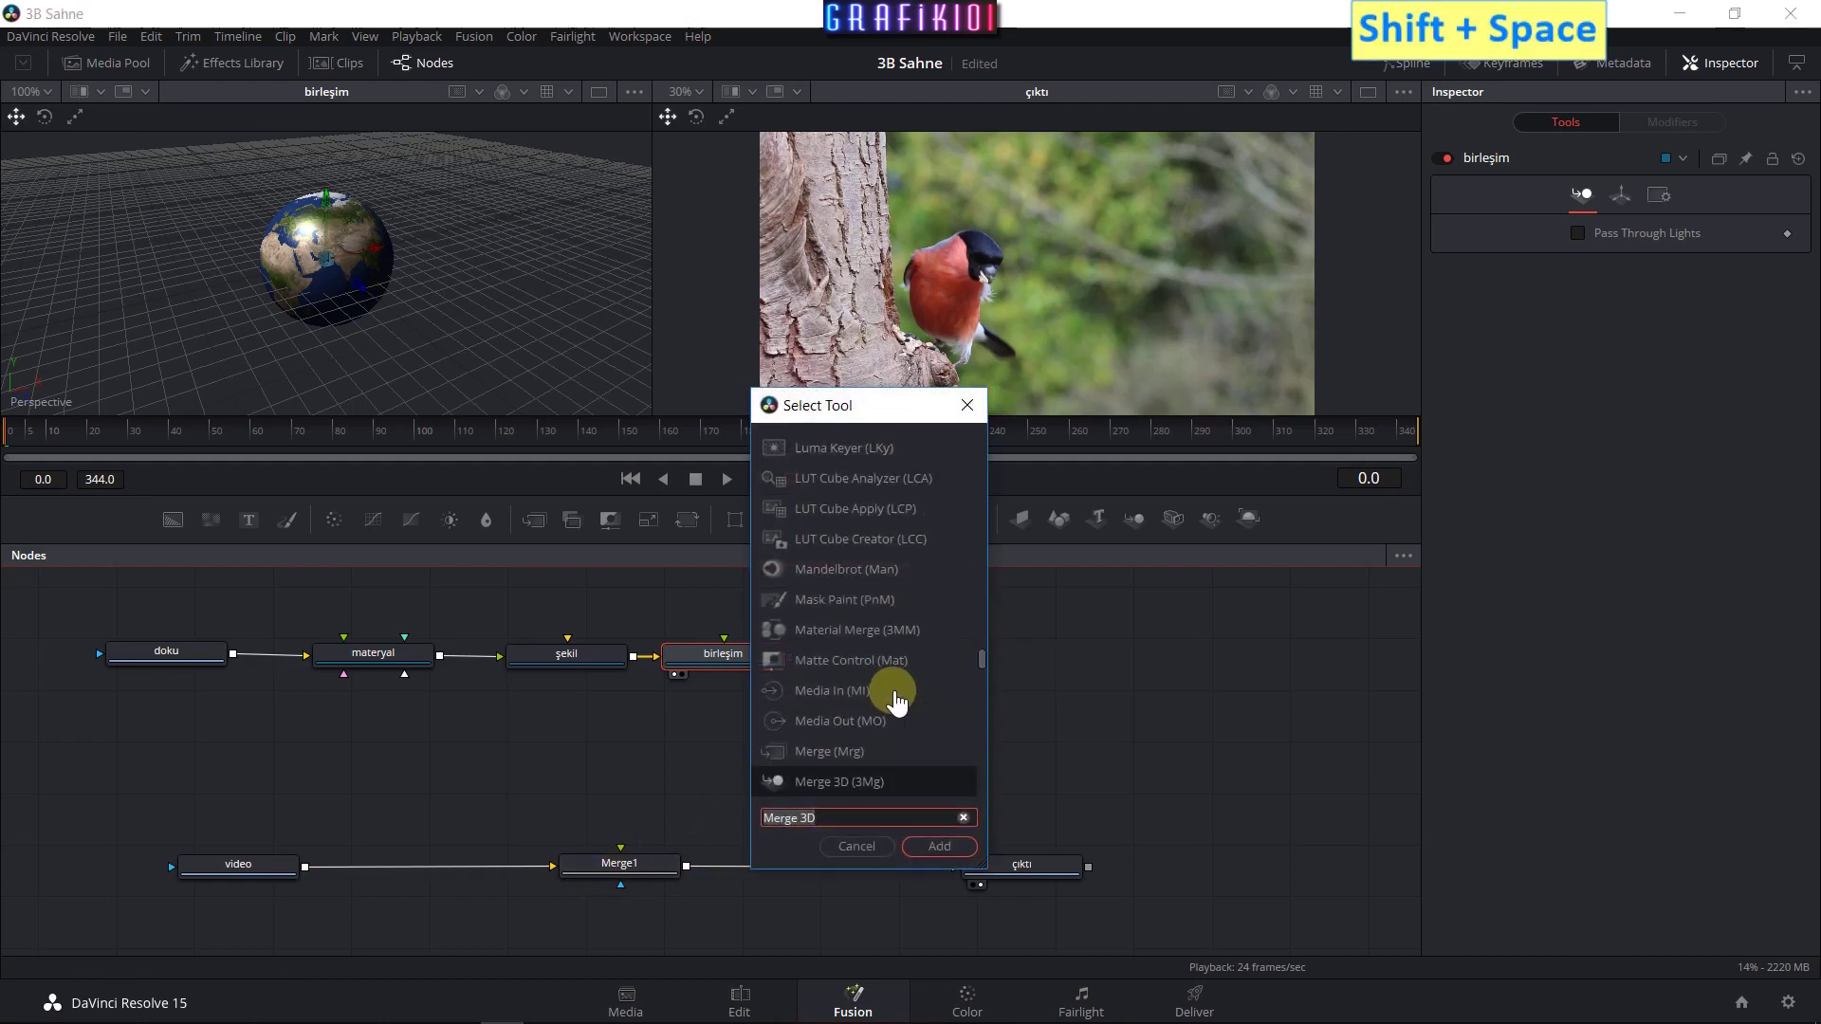
type("render")
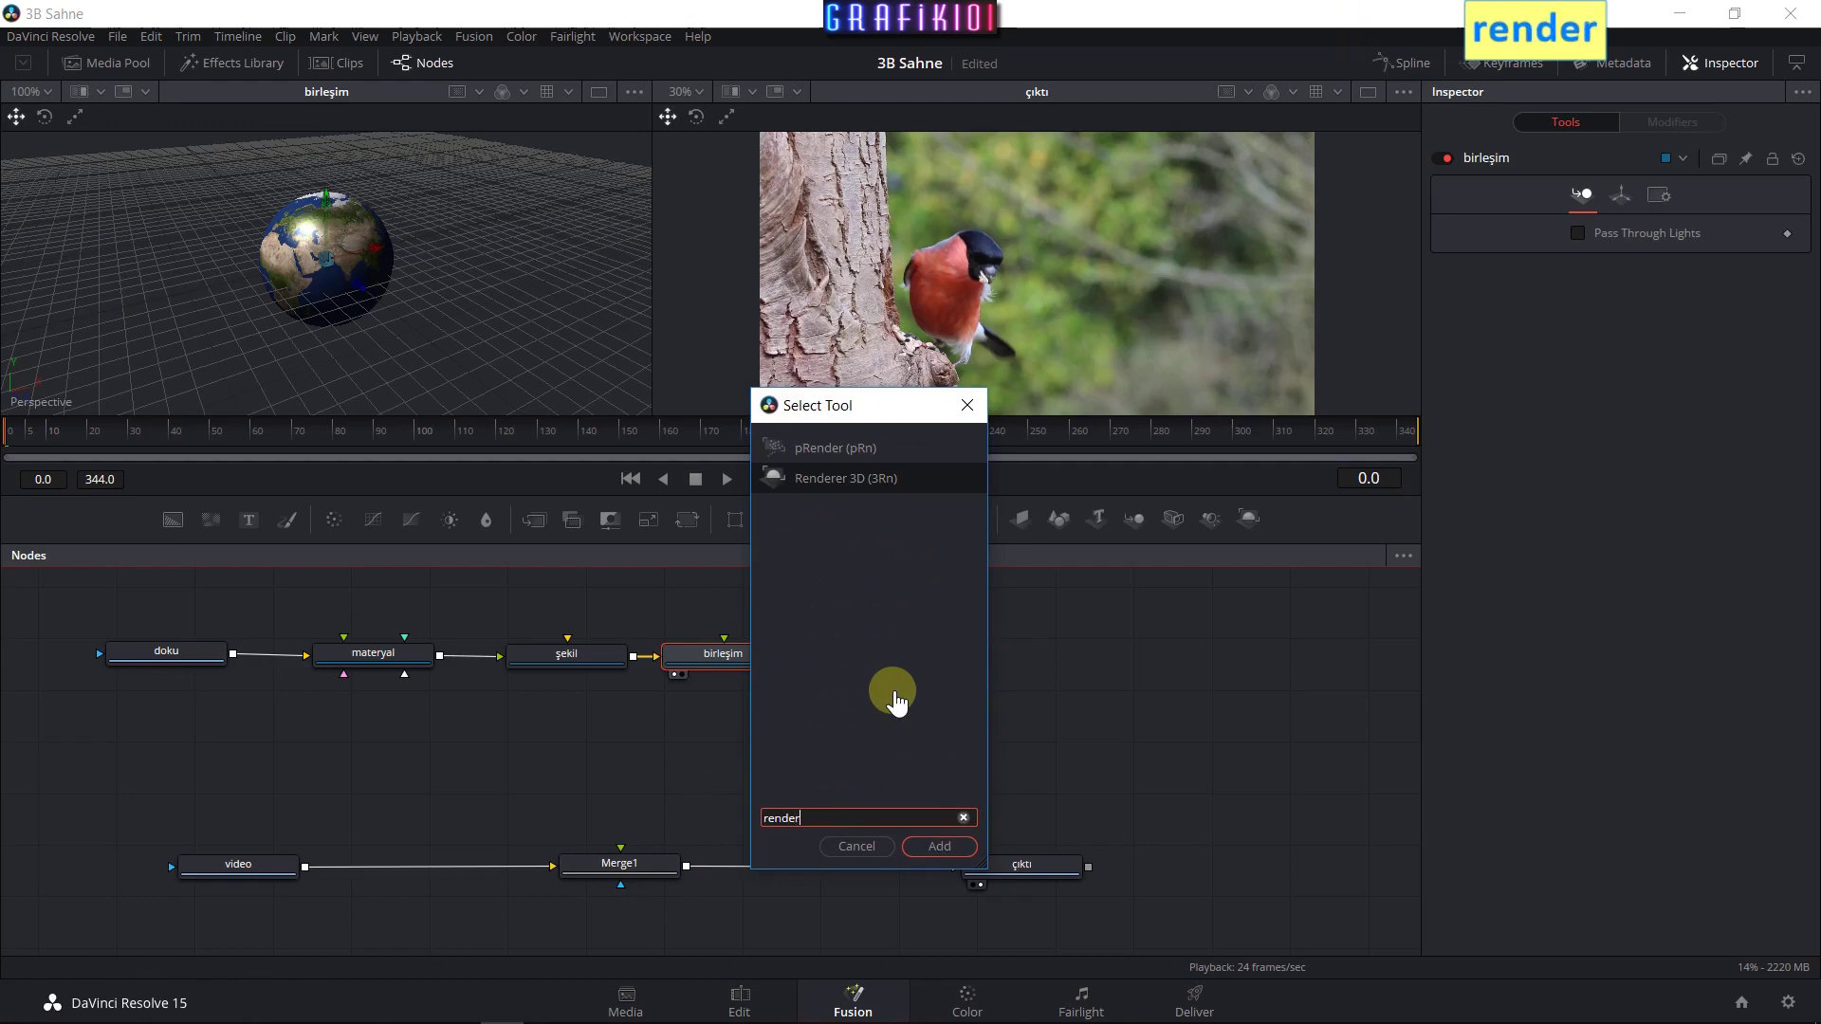
left_click(853, 479)
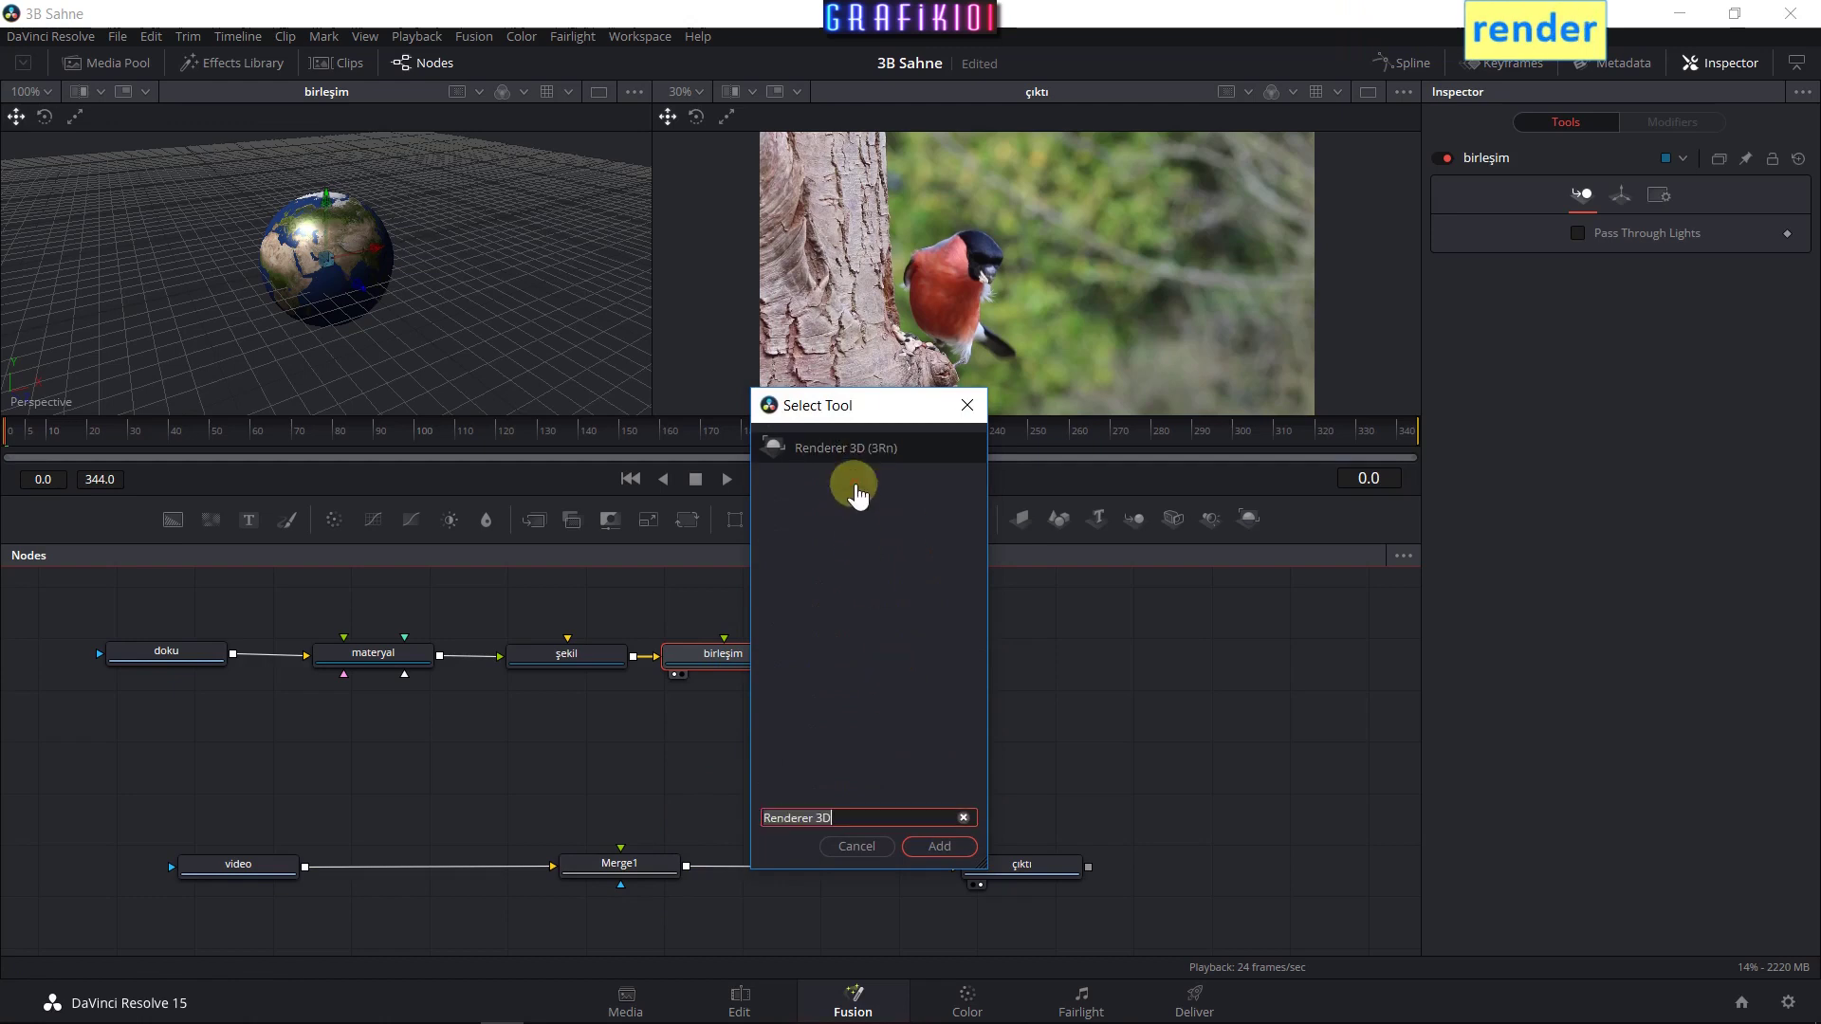
left_click(937, 847)
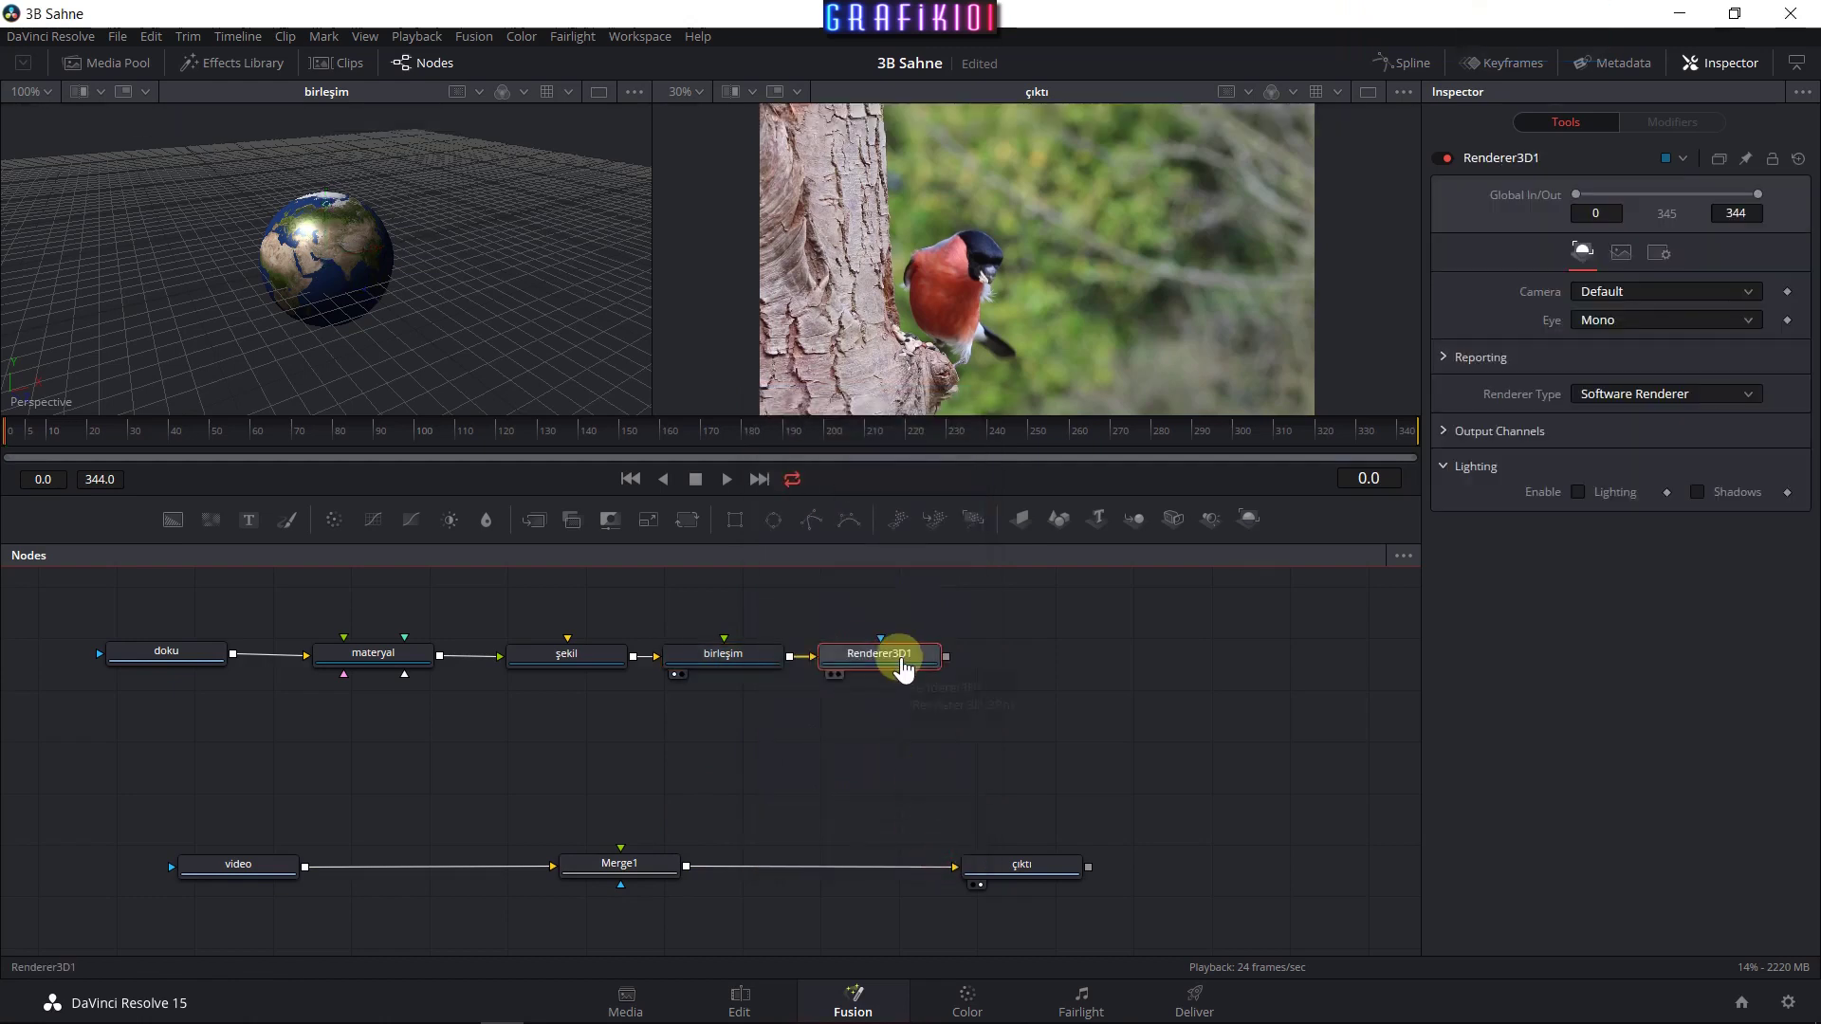
left_click_drag(903, 669, 747, 756)
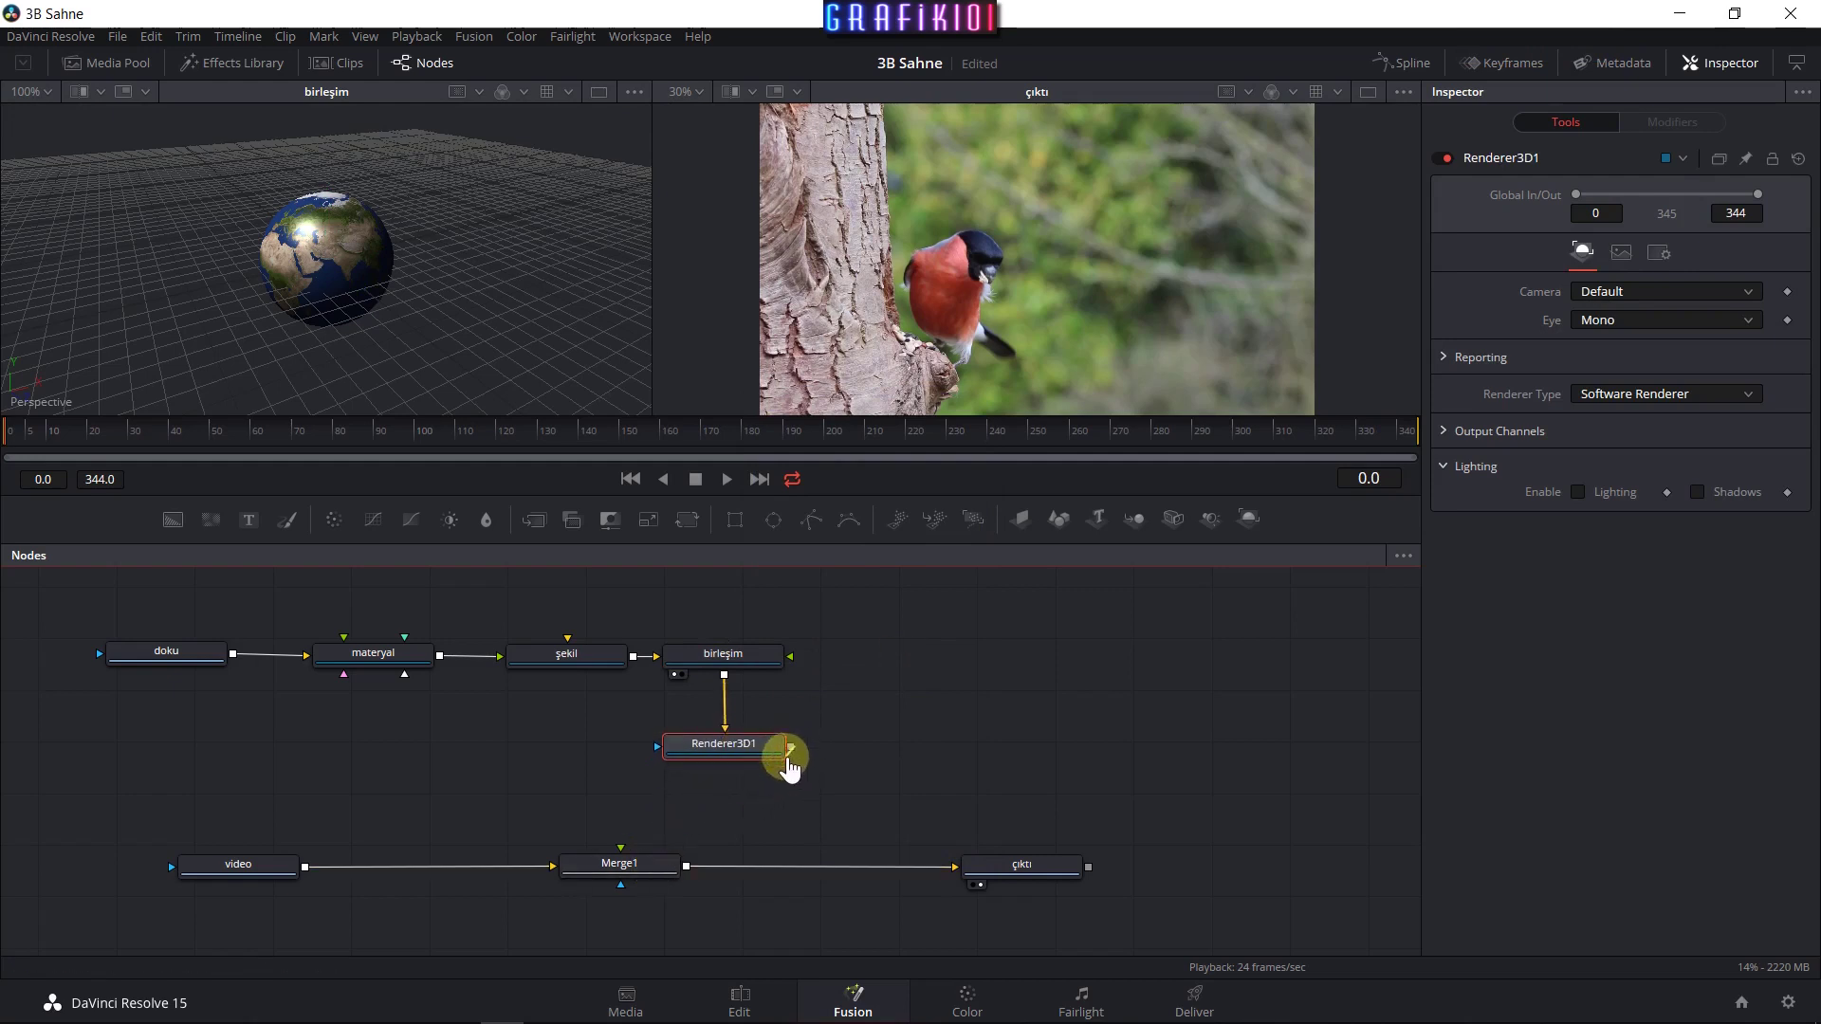
Connect Renderer3D1 to Merge1's foreground and line Merge1 up beneath Renderer3D1.
left_click_drag(791, 746, 675, 863)
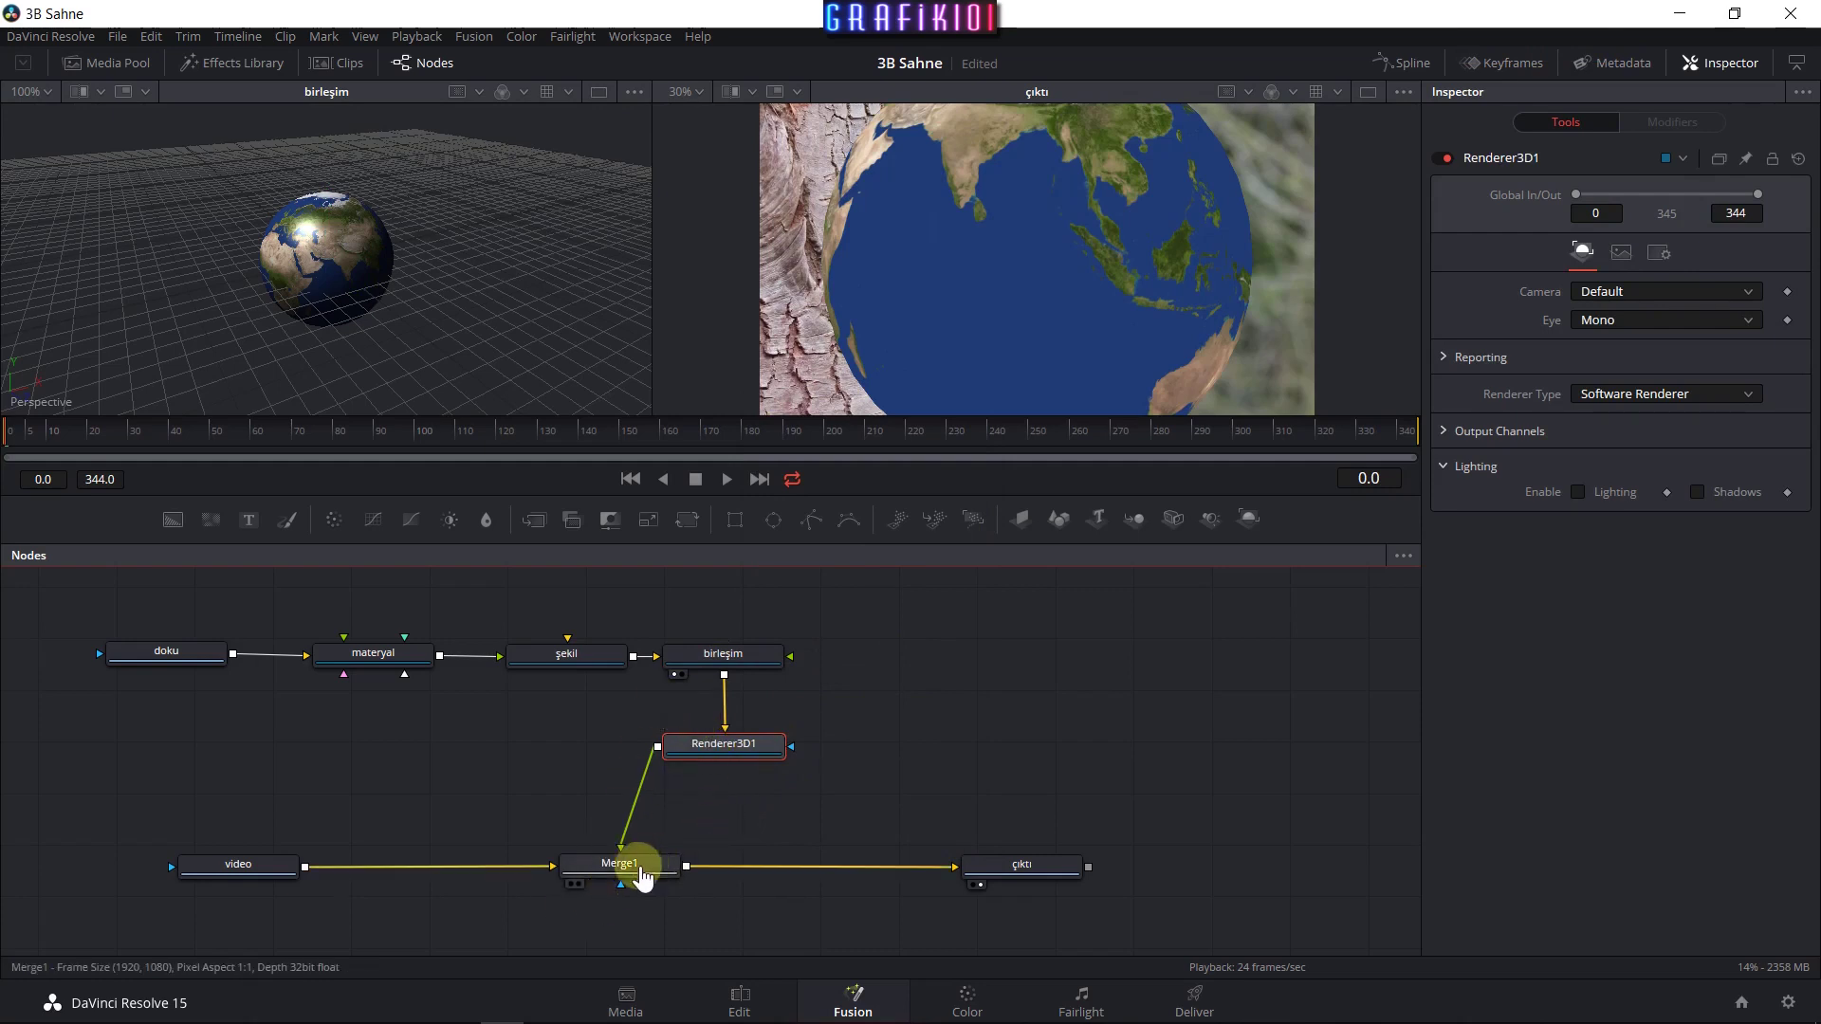
left_click_drag(711, 872, 738, 879)
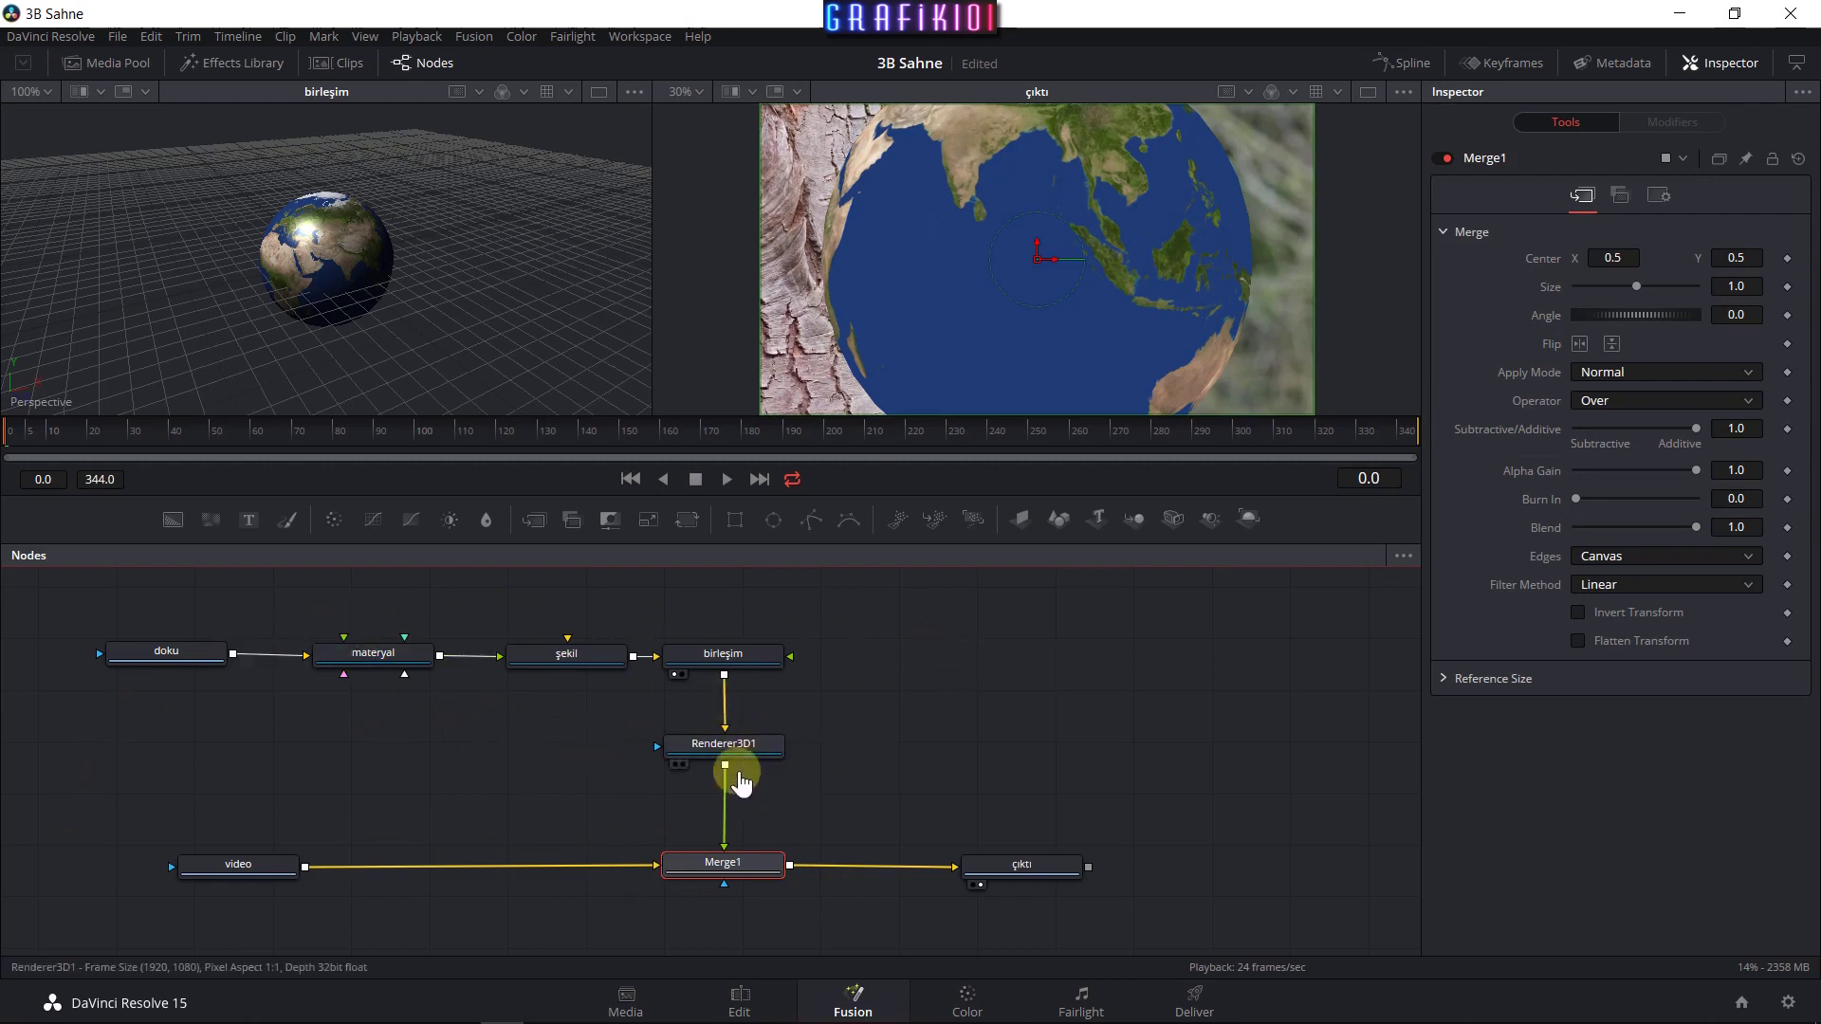
left_click_drag(707, 870, 704, 877)
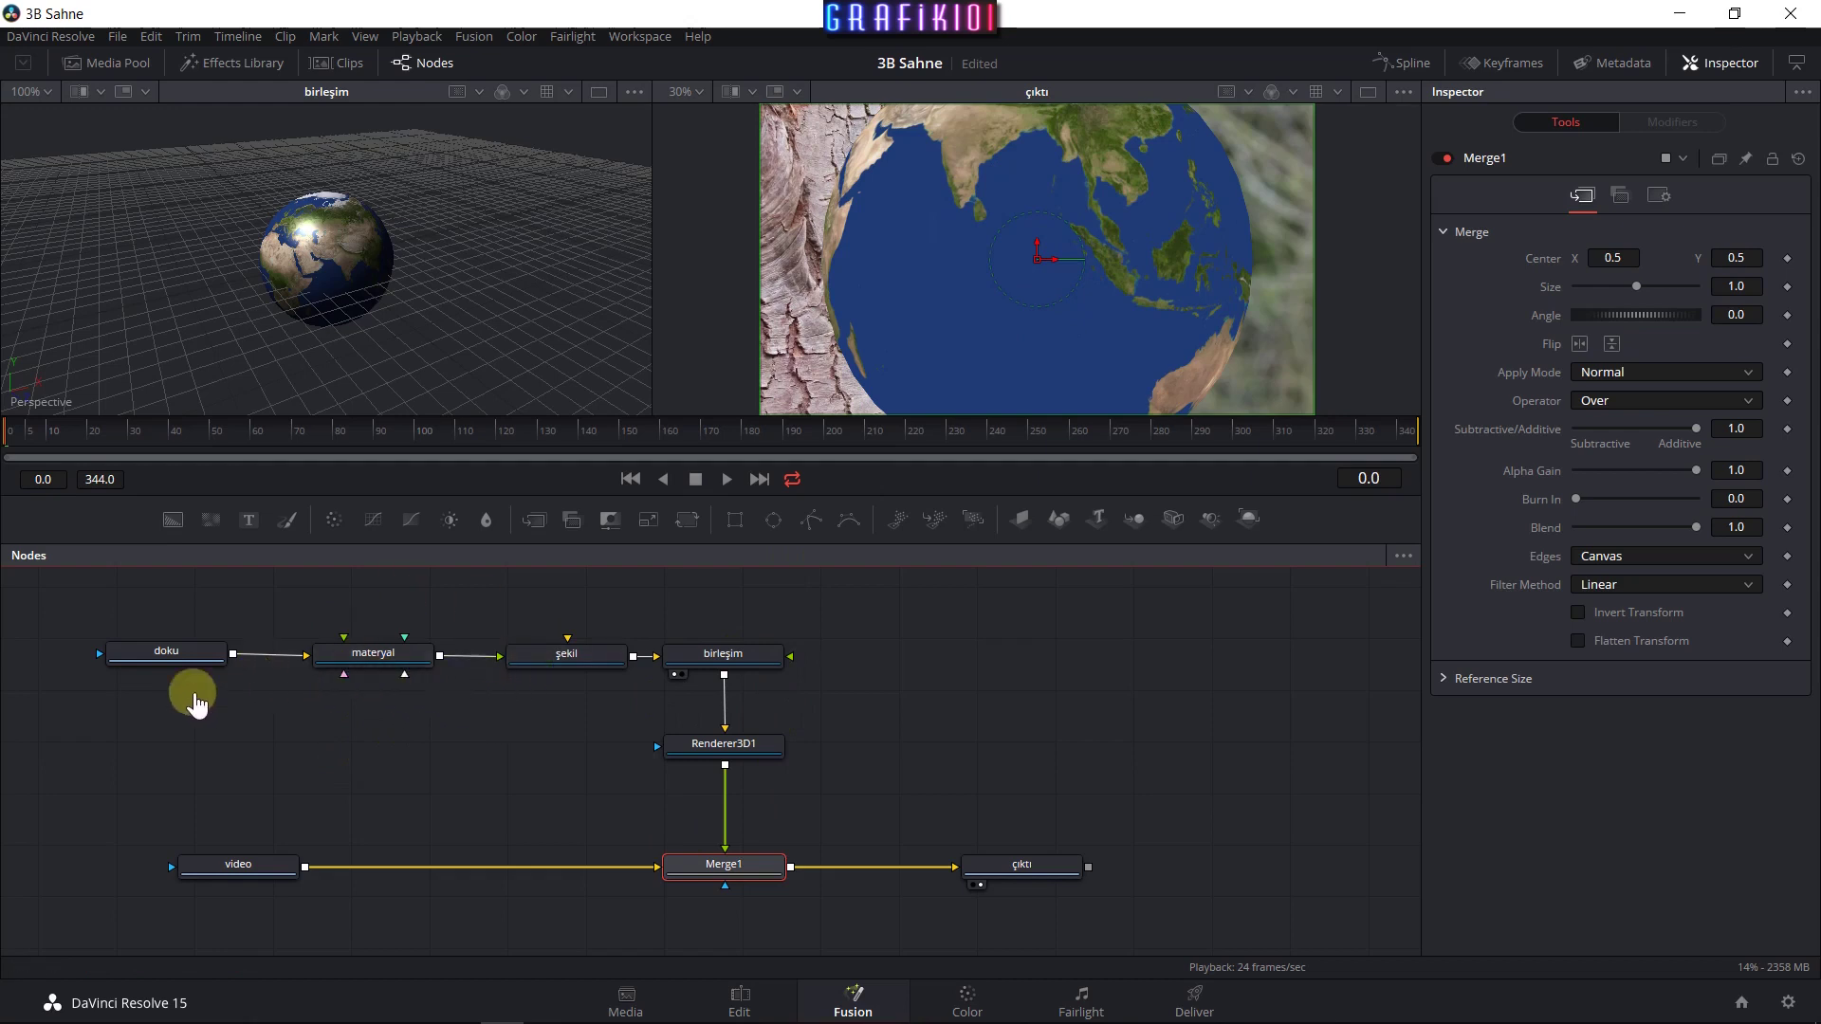
Set the şekil sphere's Radius to 0.16 in the Inspector.
left_click(557, 659)
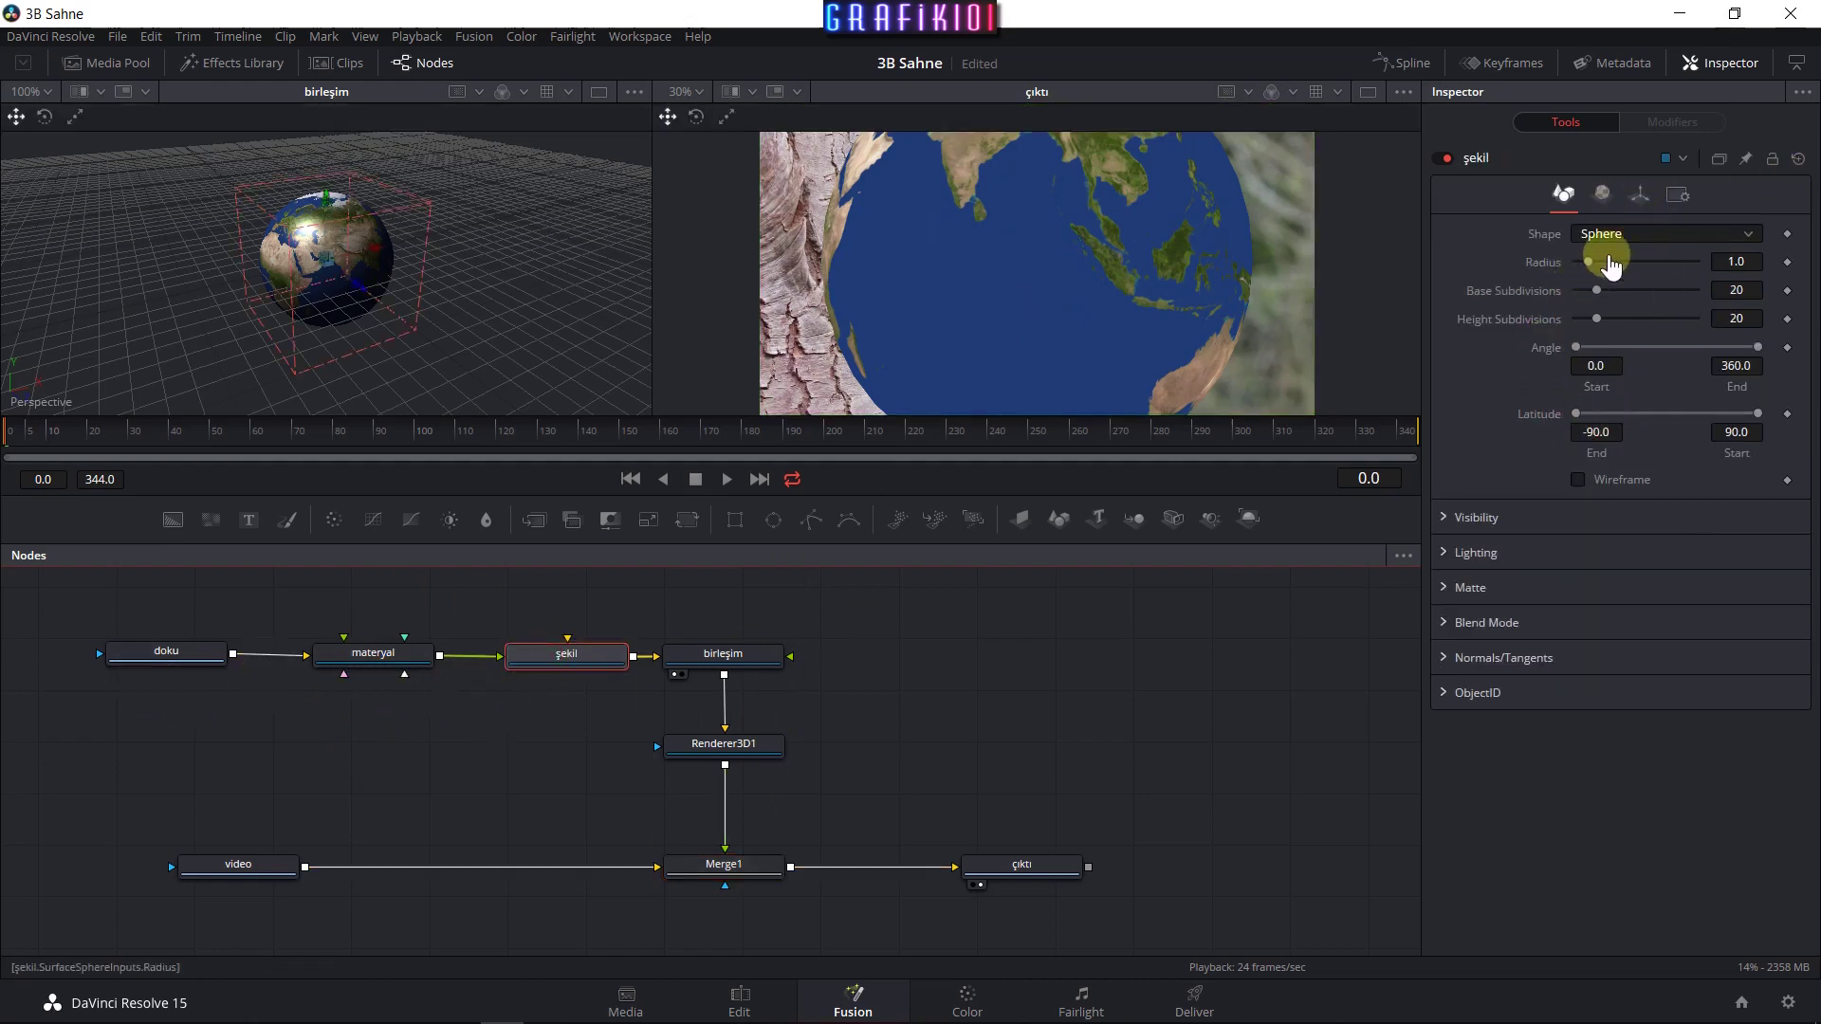
left_click_drag(1596, 271, 1585, 273)
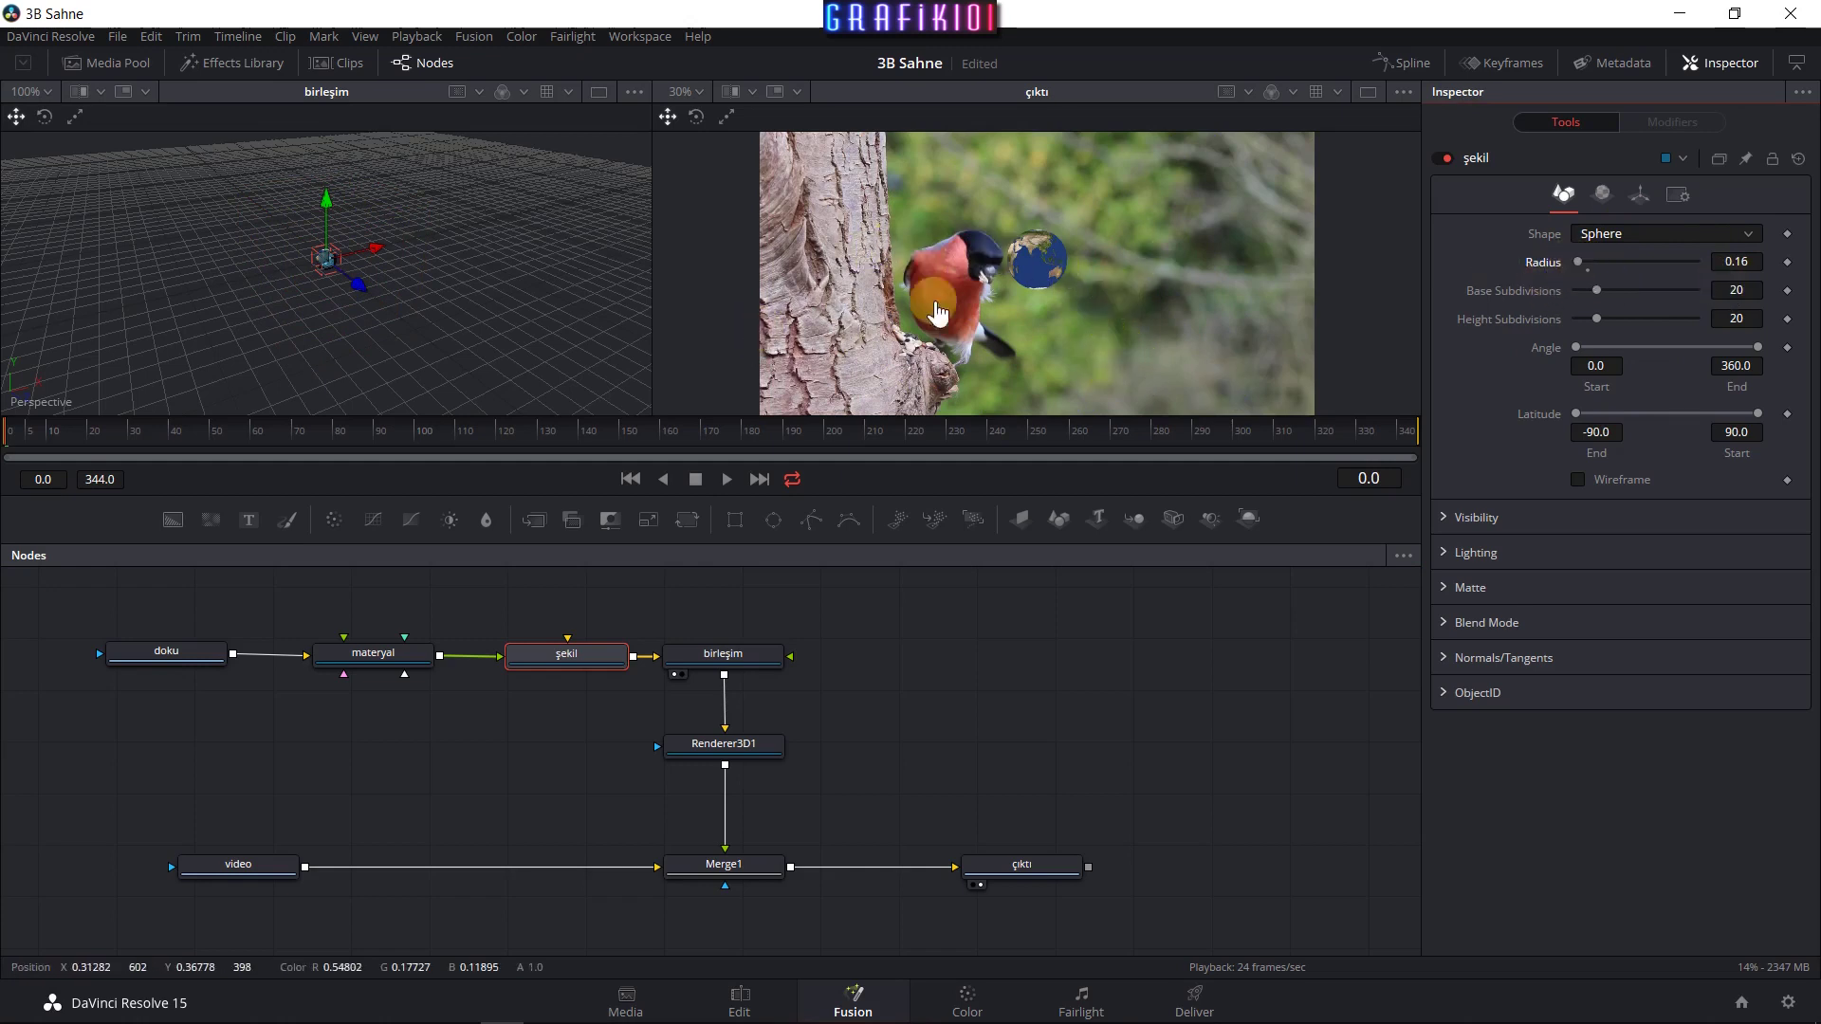
scroll(991, 275, "up", 5)
scroll(996, 285, "down", 1)
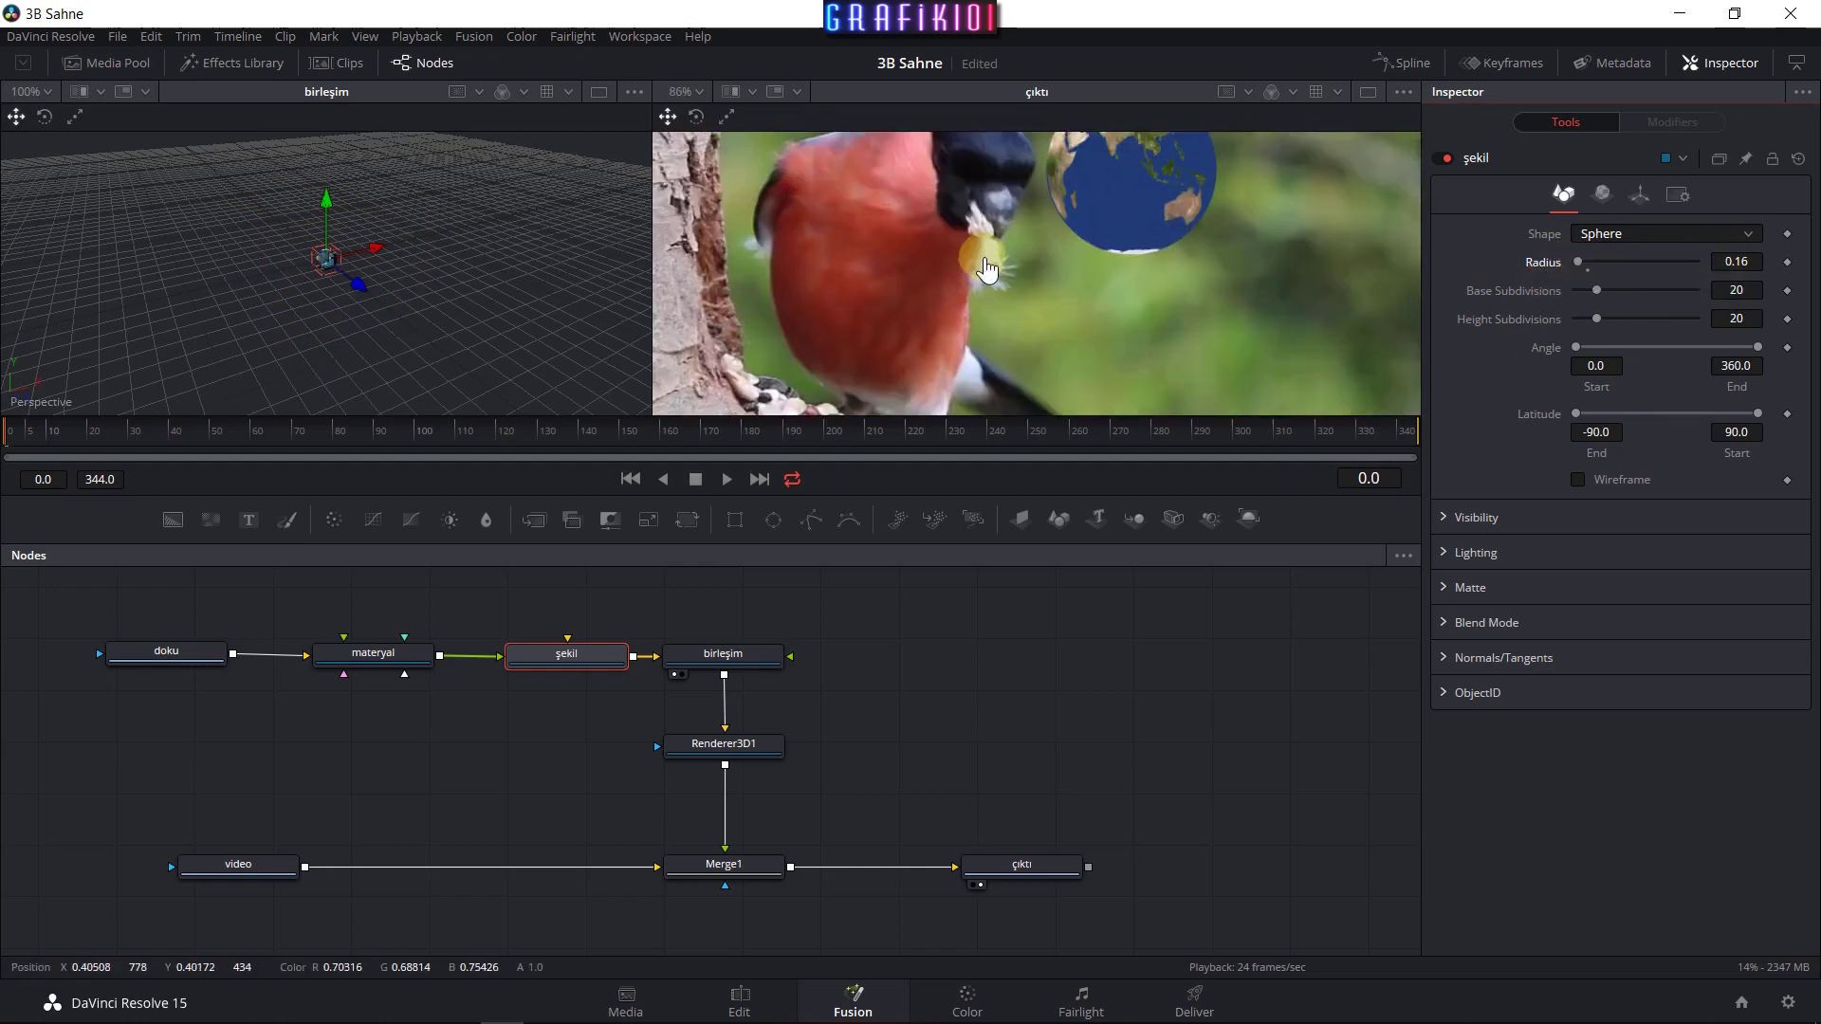
scroll(1010, 322, "down", 1)
scroll(1024, 370, "down", 1)
scroll(1039, 415, "down", 1)
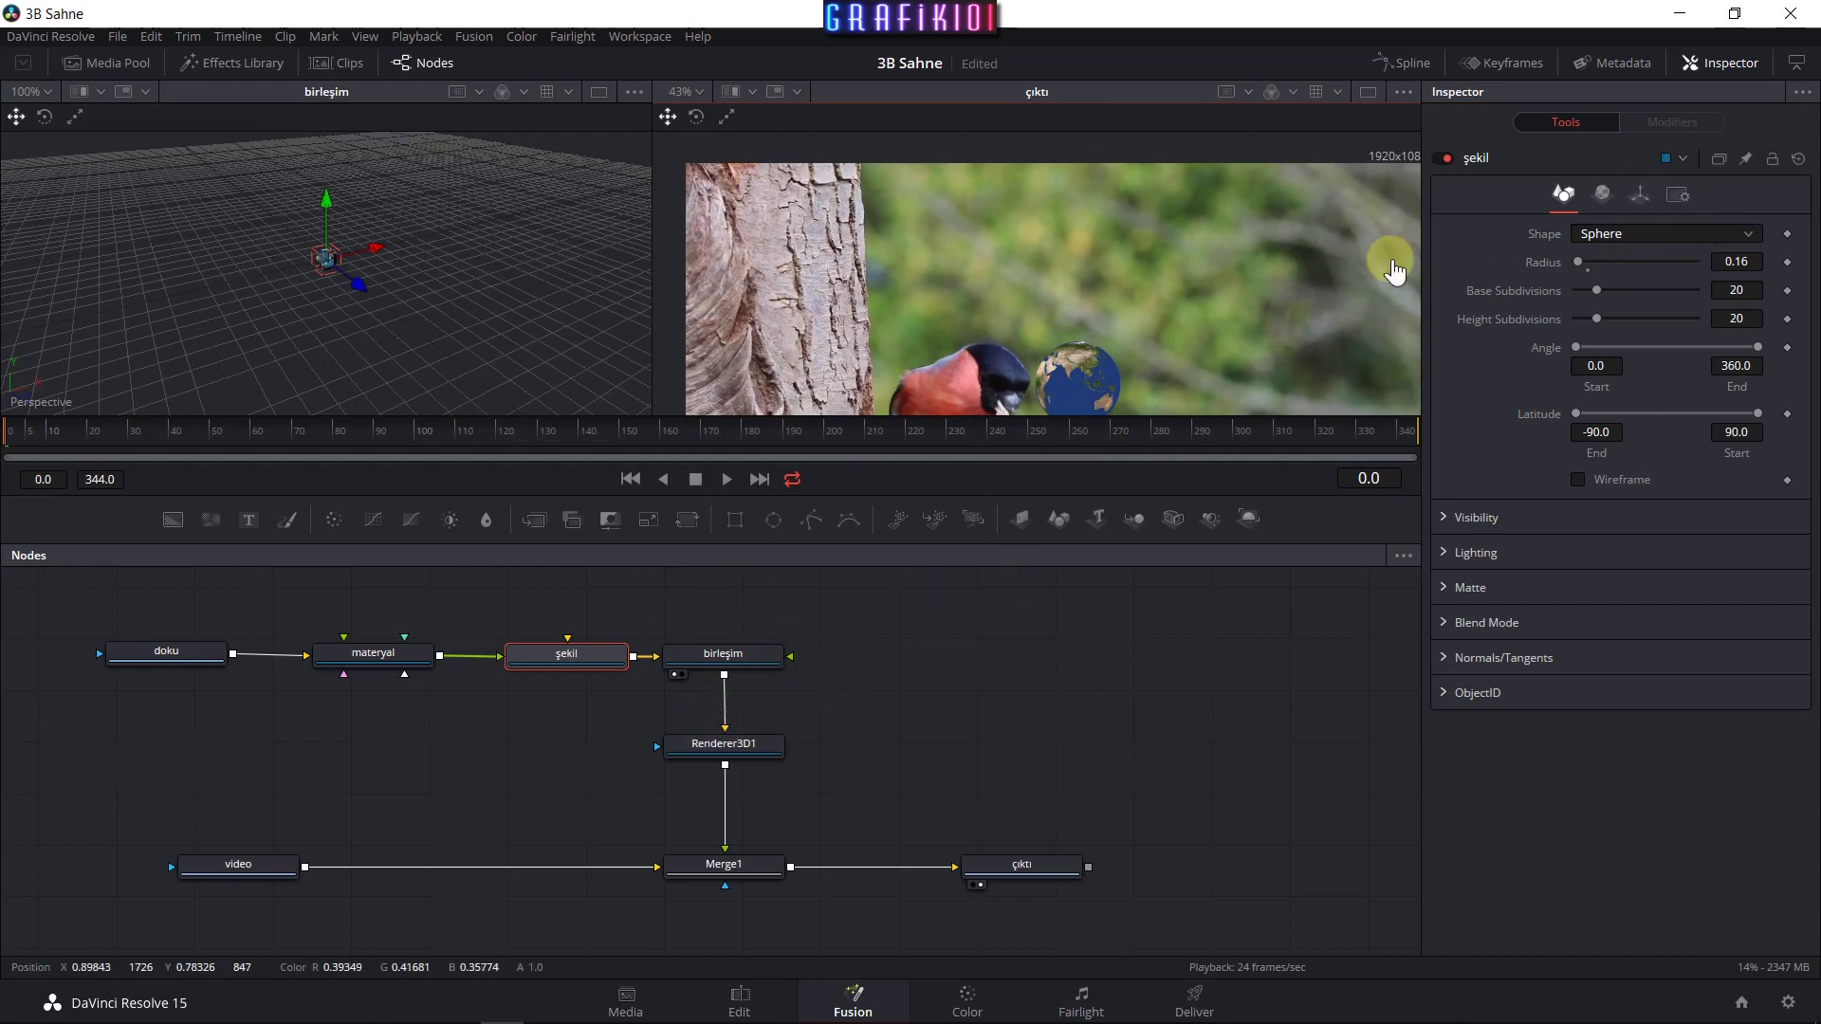
scroll(1246, 336, "down", 1)
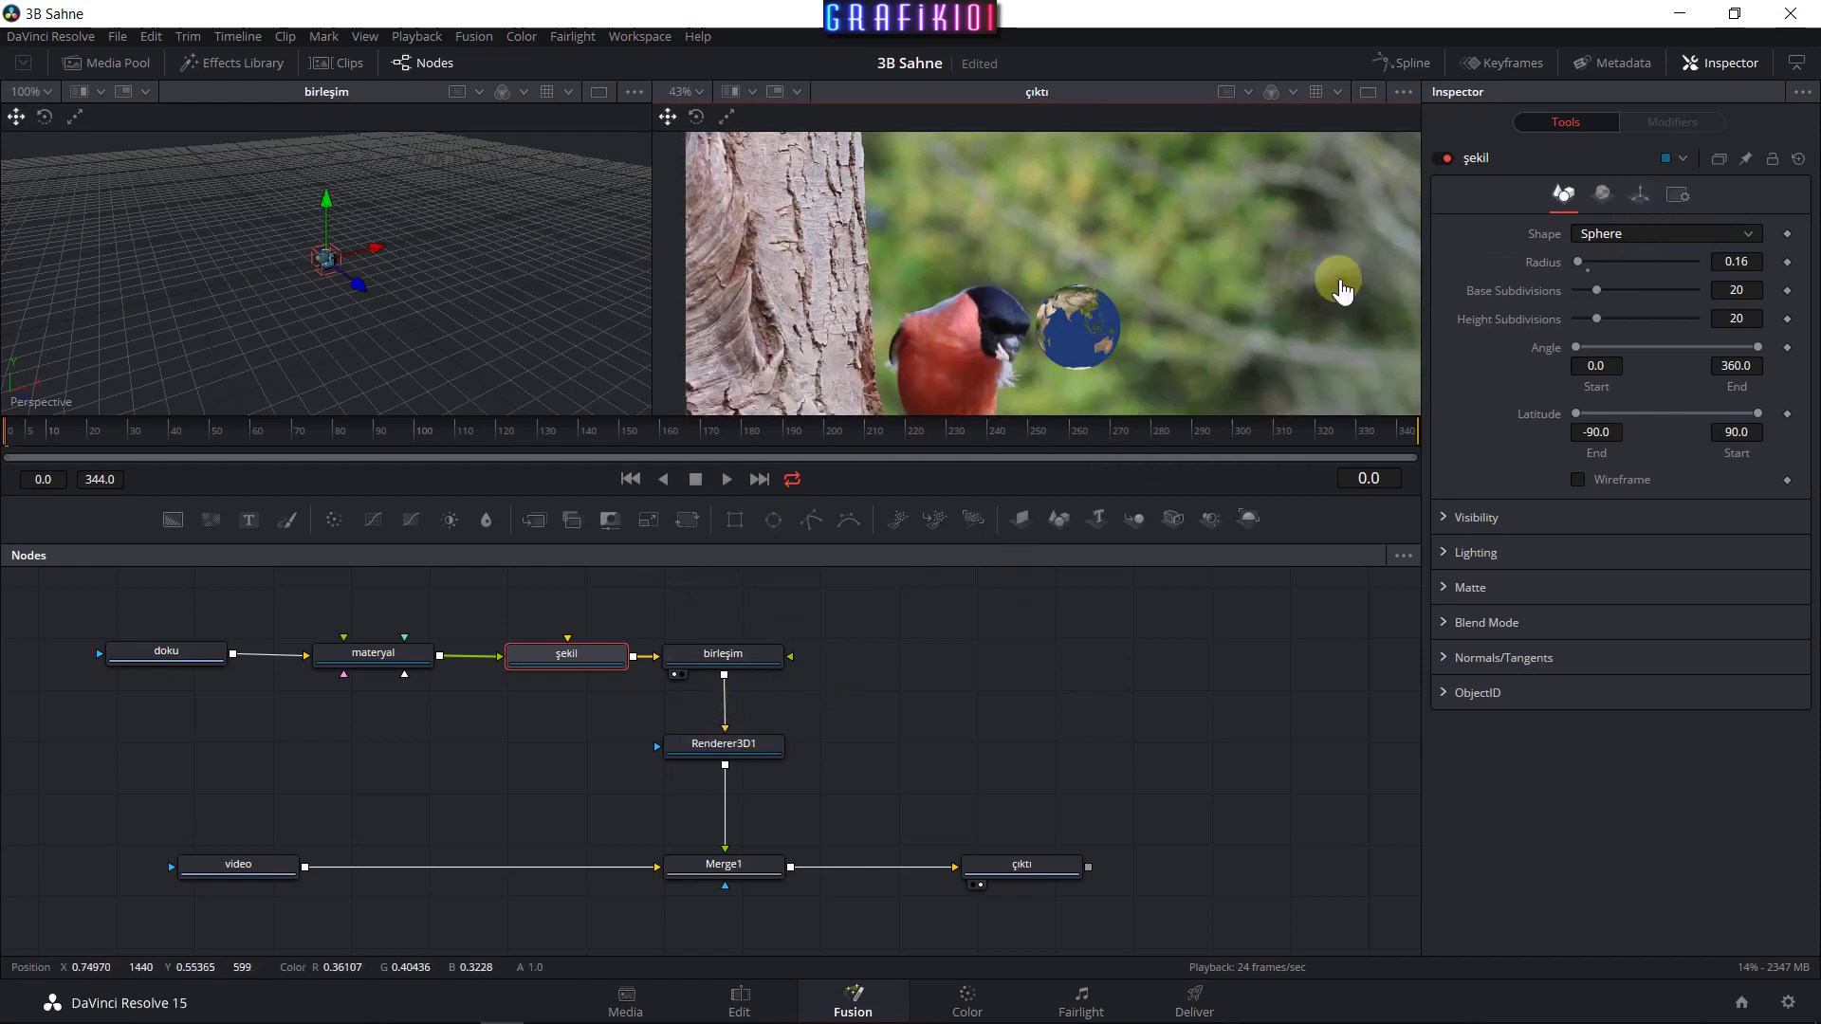
left_click(1641, 199)
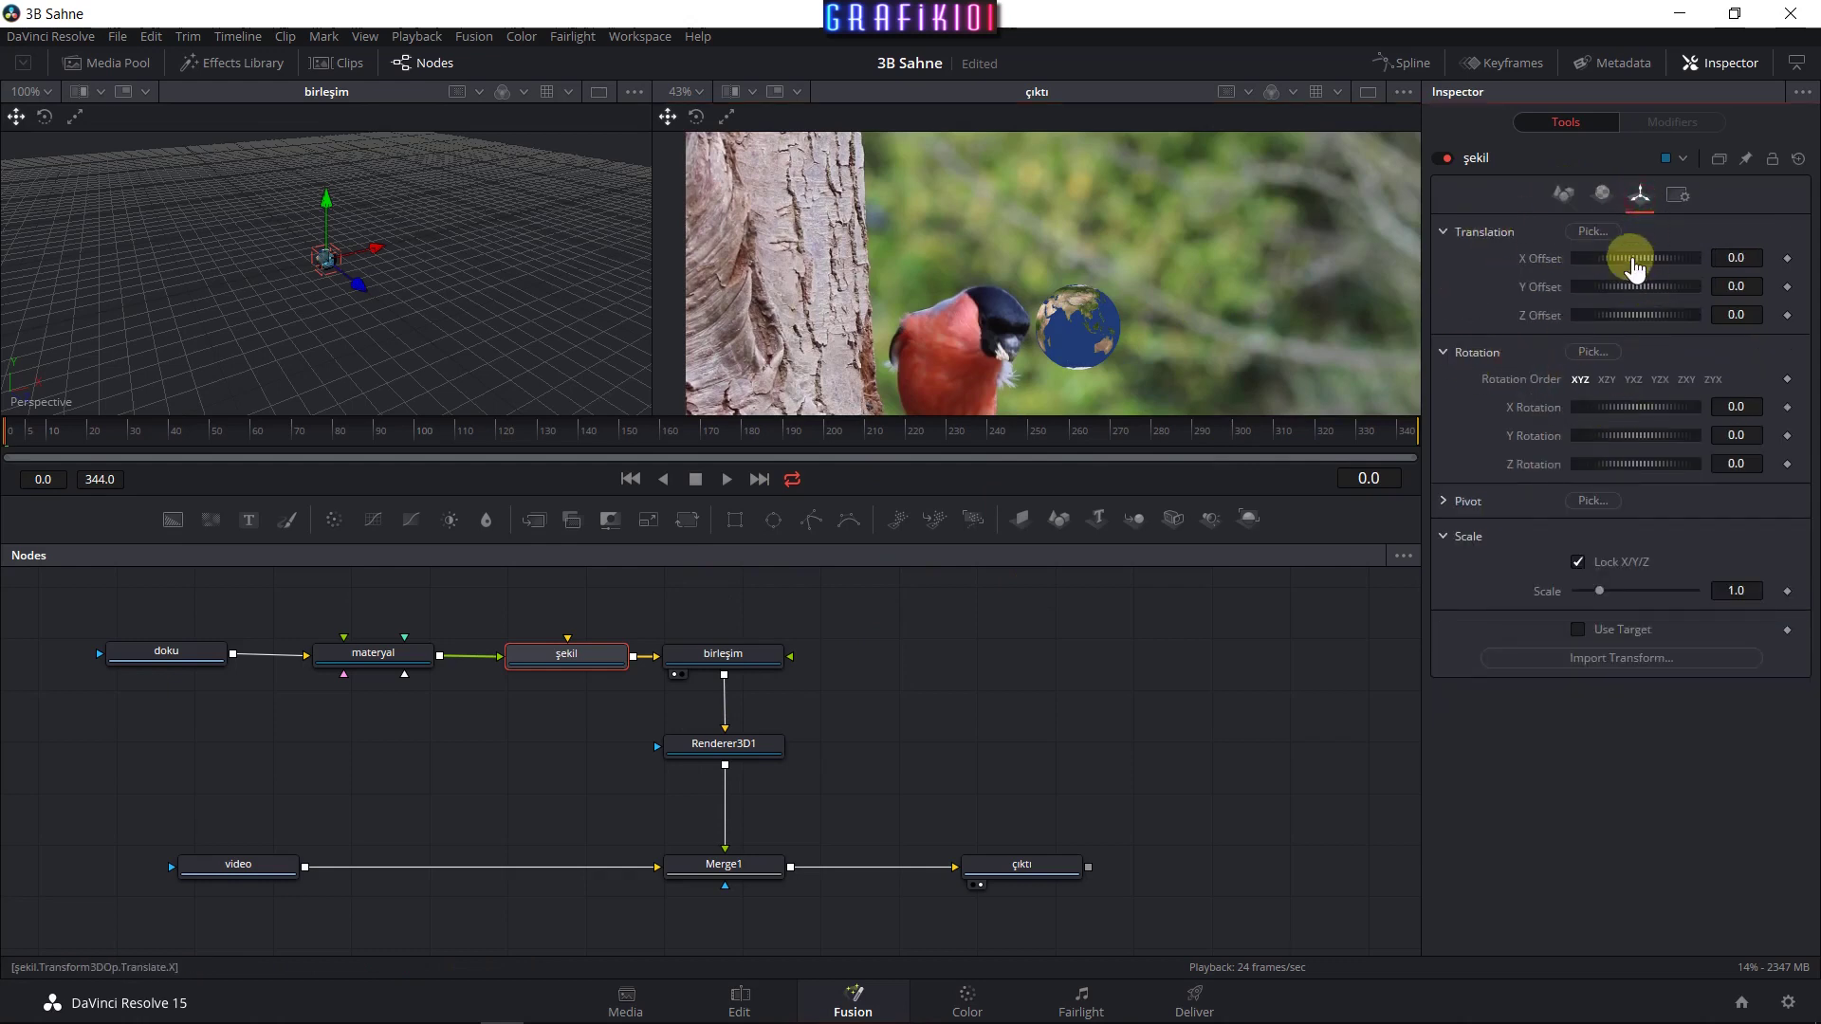
mouse_move(1626, 258)
left_mouse_down()
mouse_move(1675, 277)
mouse_move(1596, 284)
left_mouse_up()
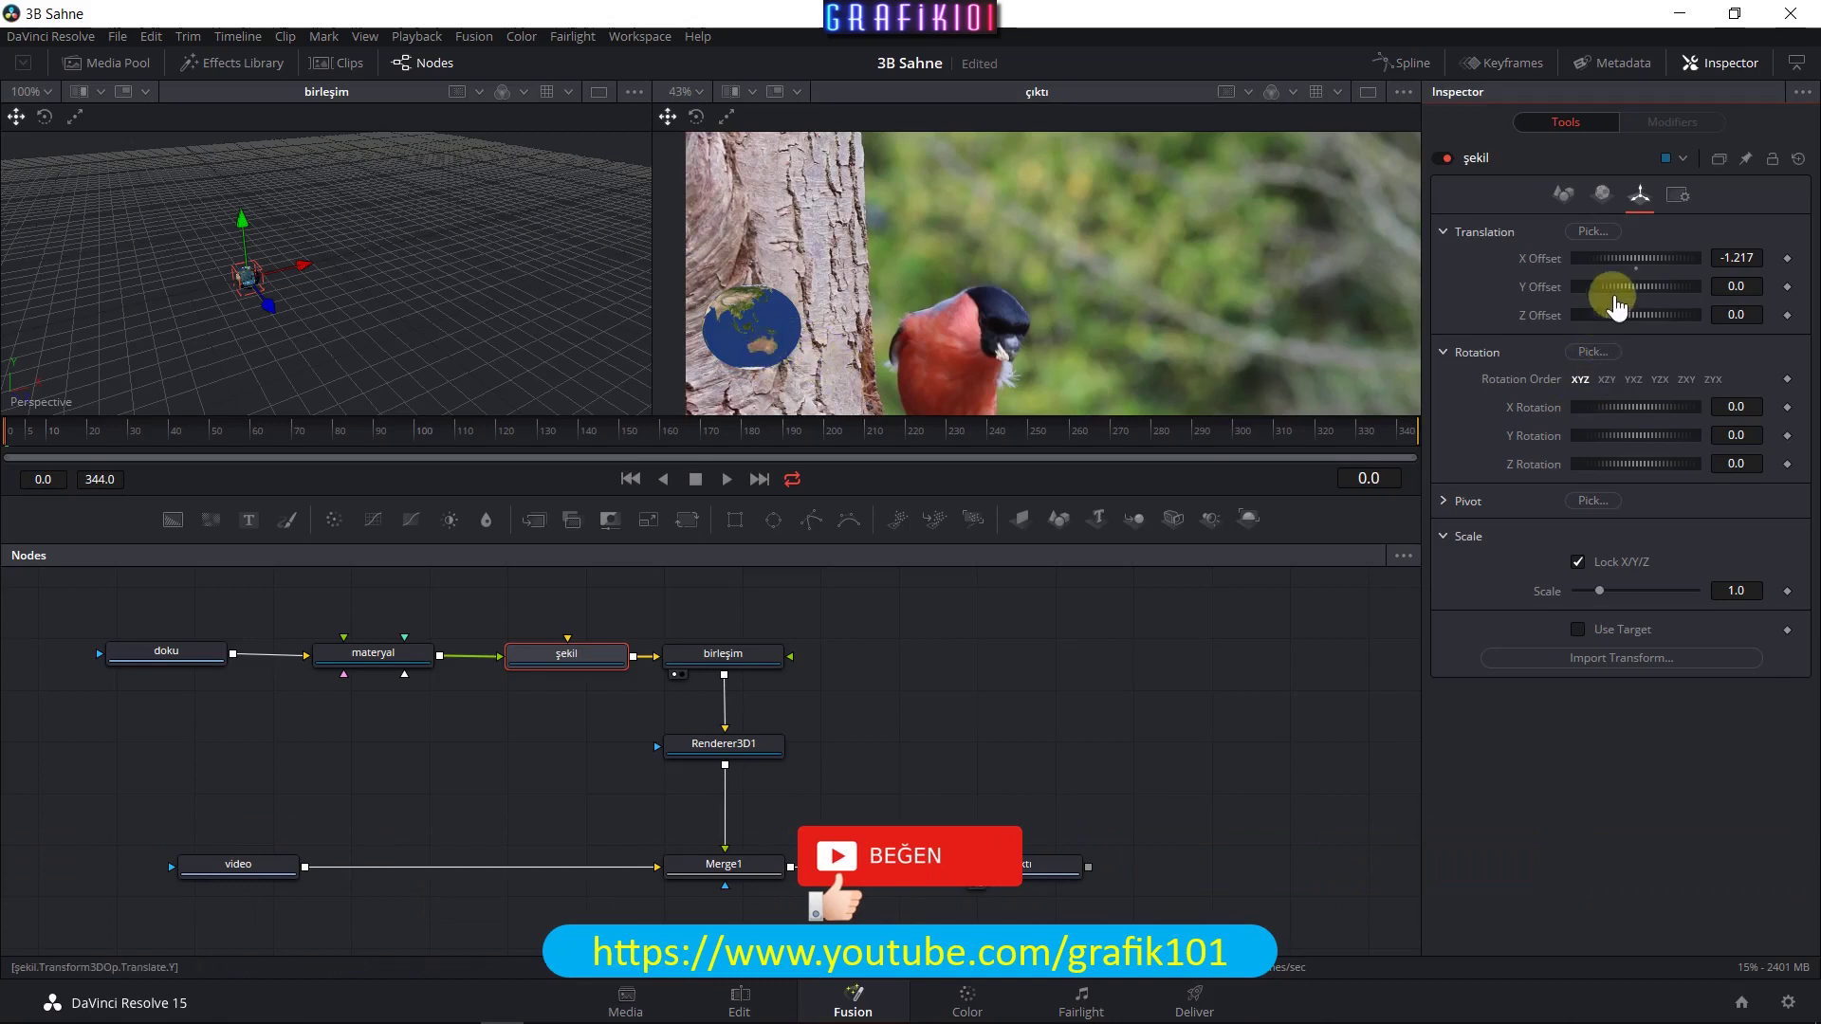
double_click(1638, 278)
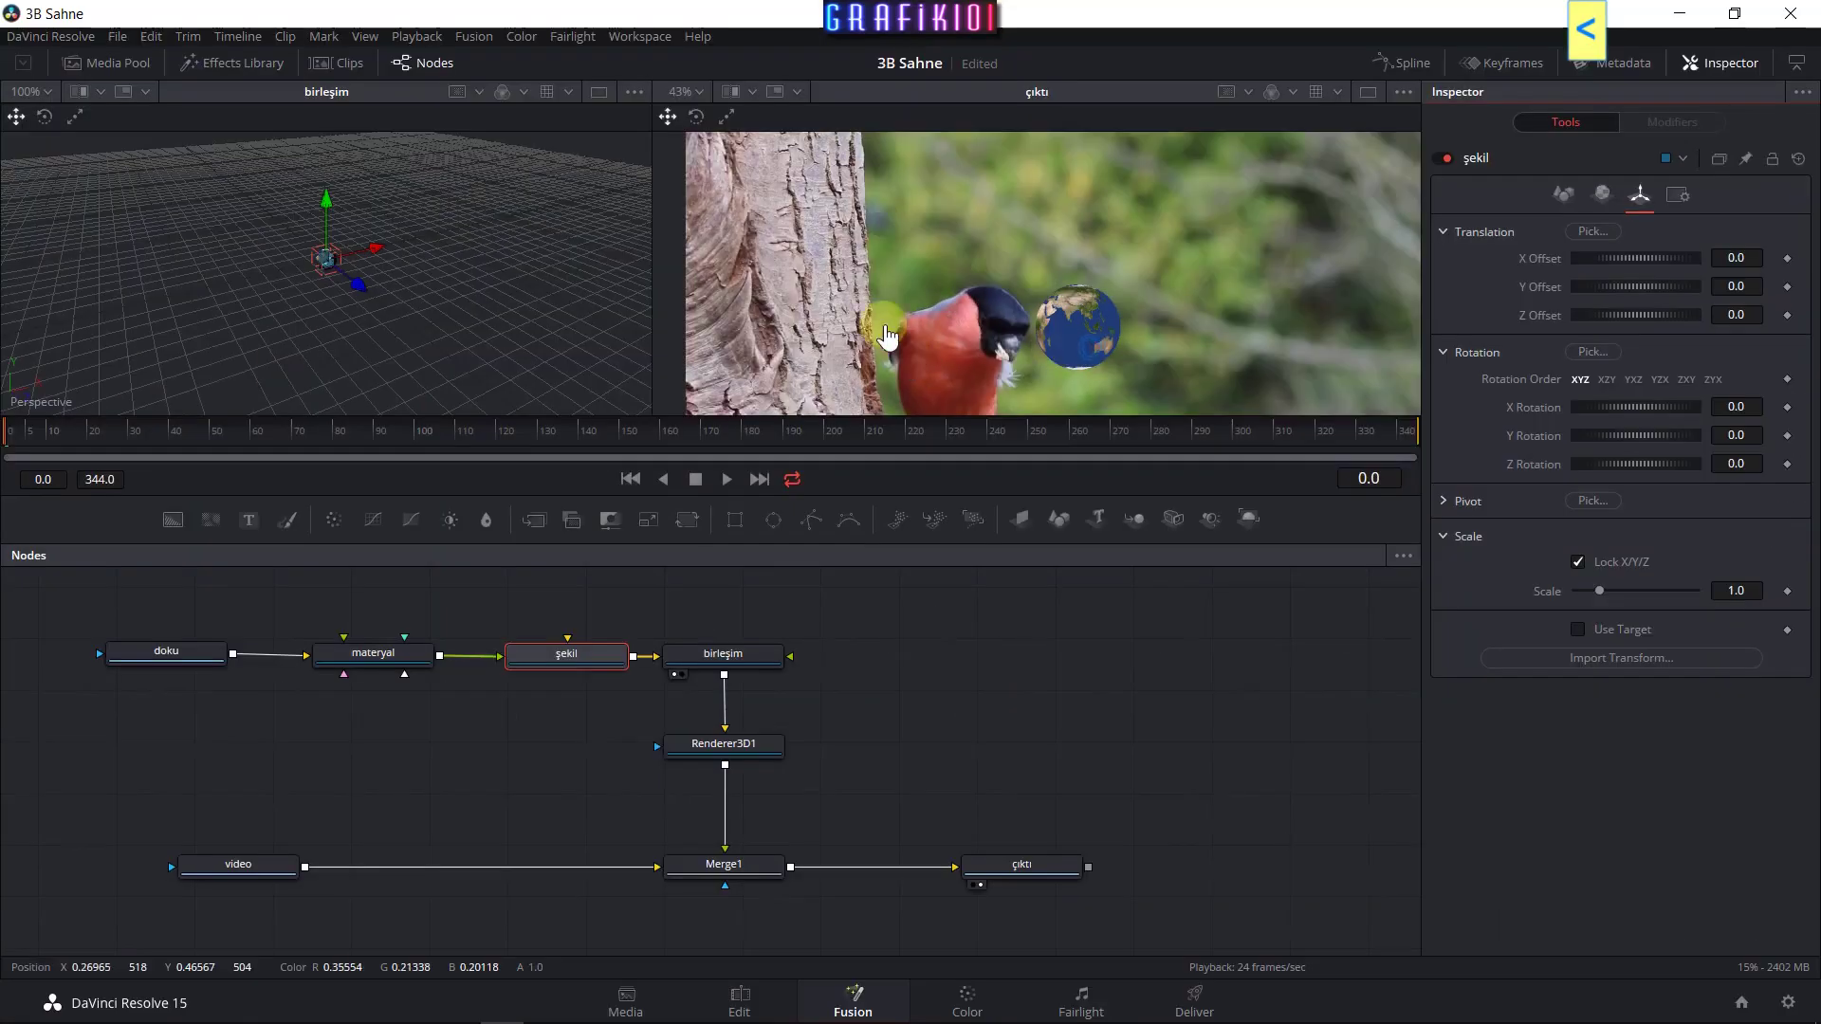
scroll(725, 190, "up", 2)
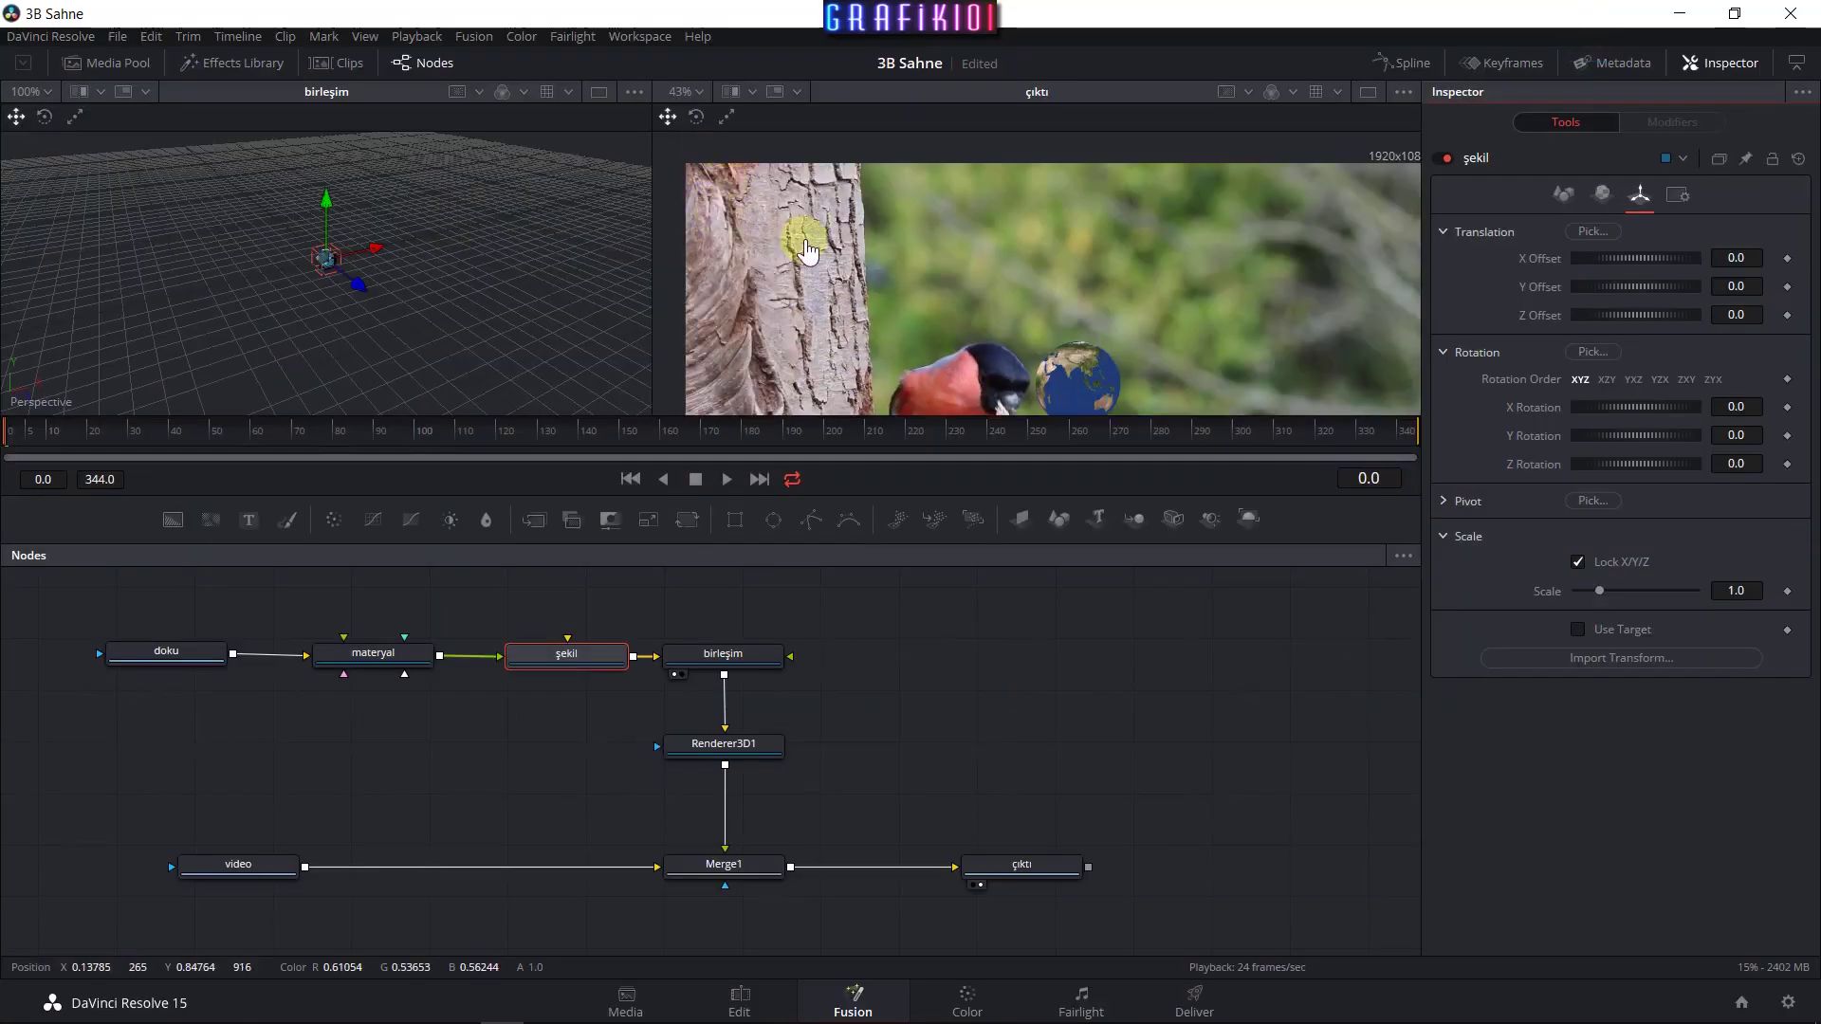
scroll(948, 313, "down", 2)
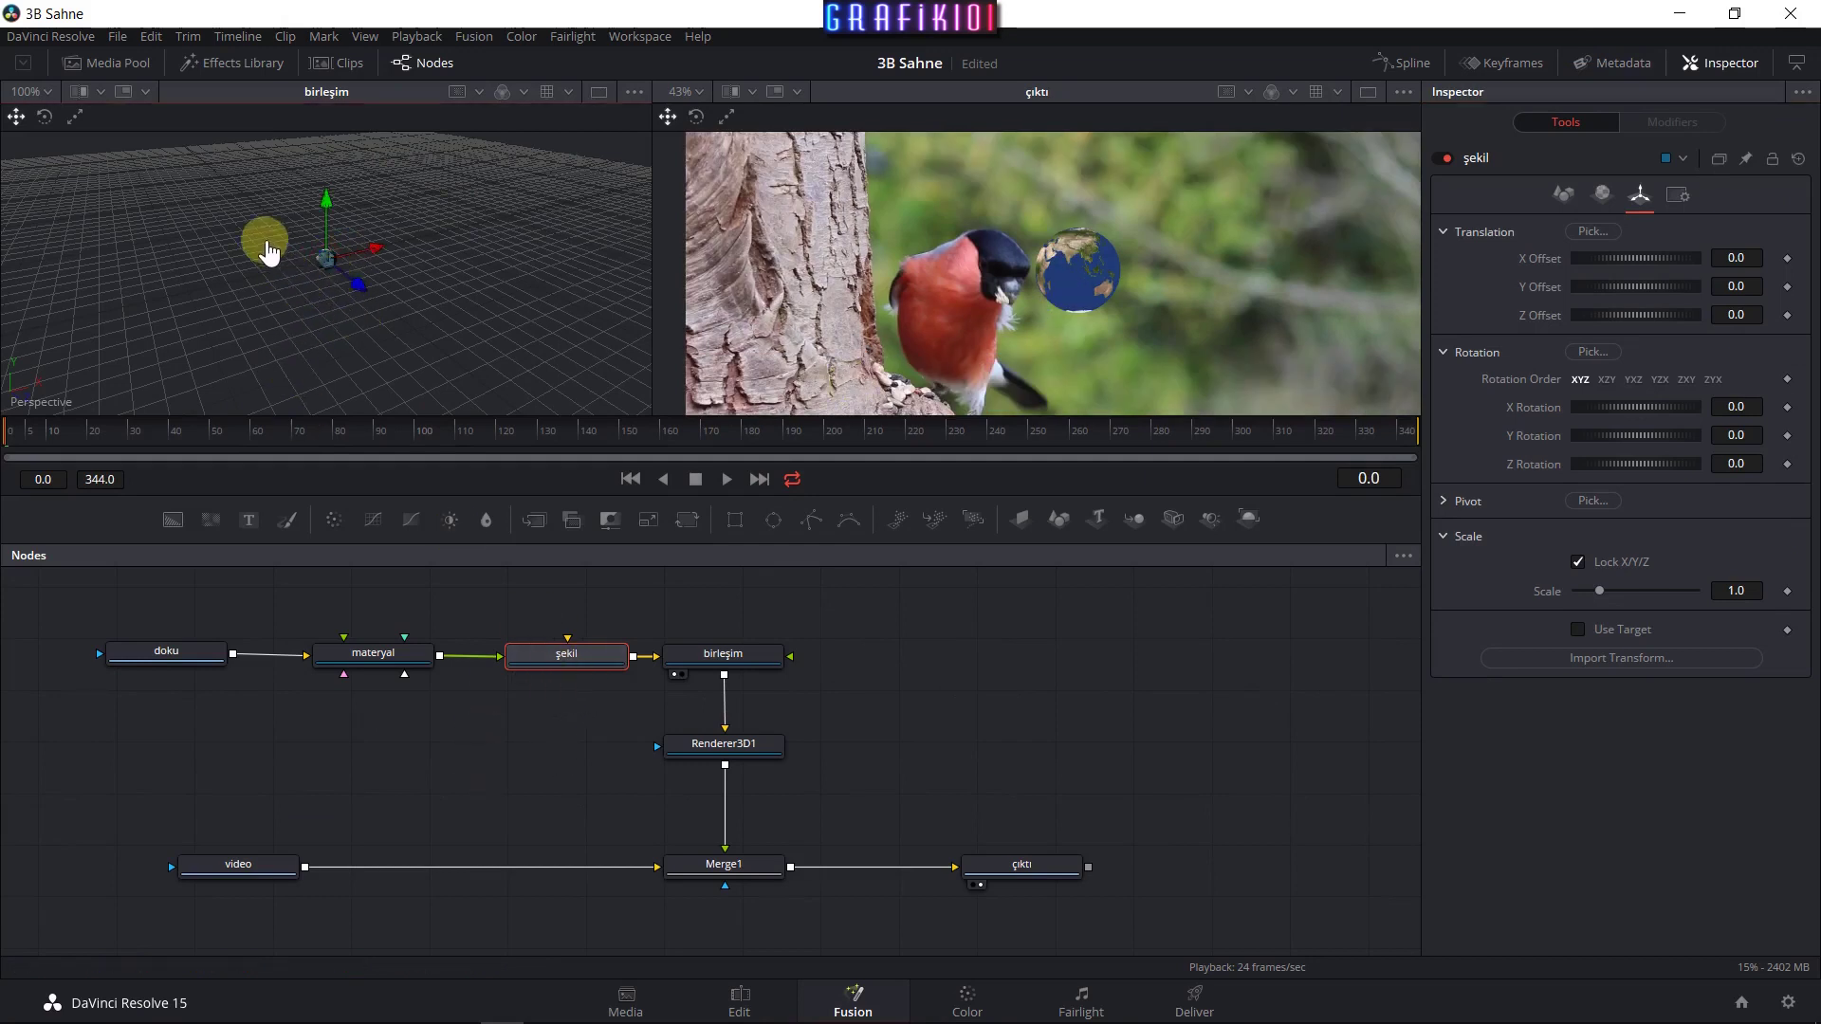
left_click(264, 239)
key("f")
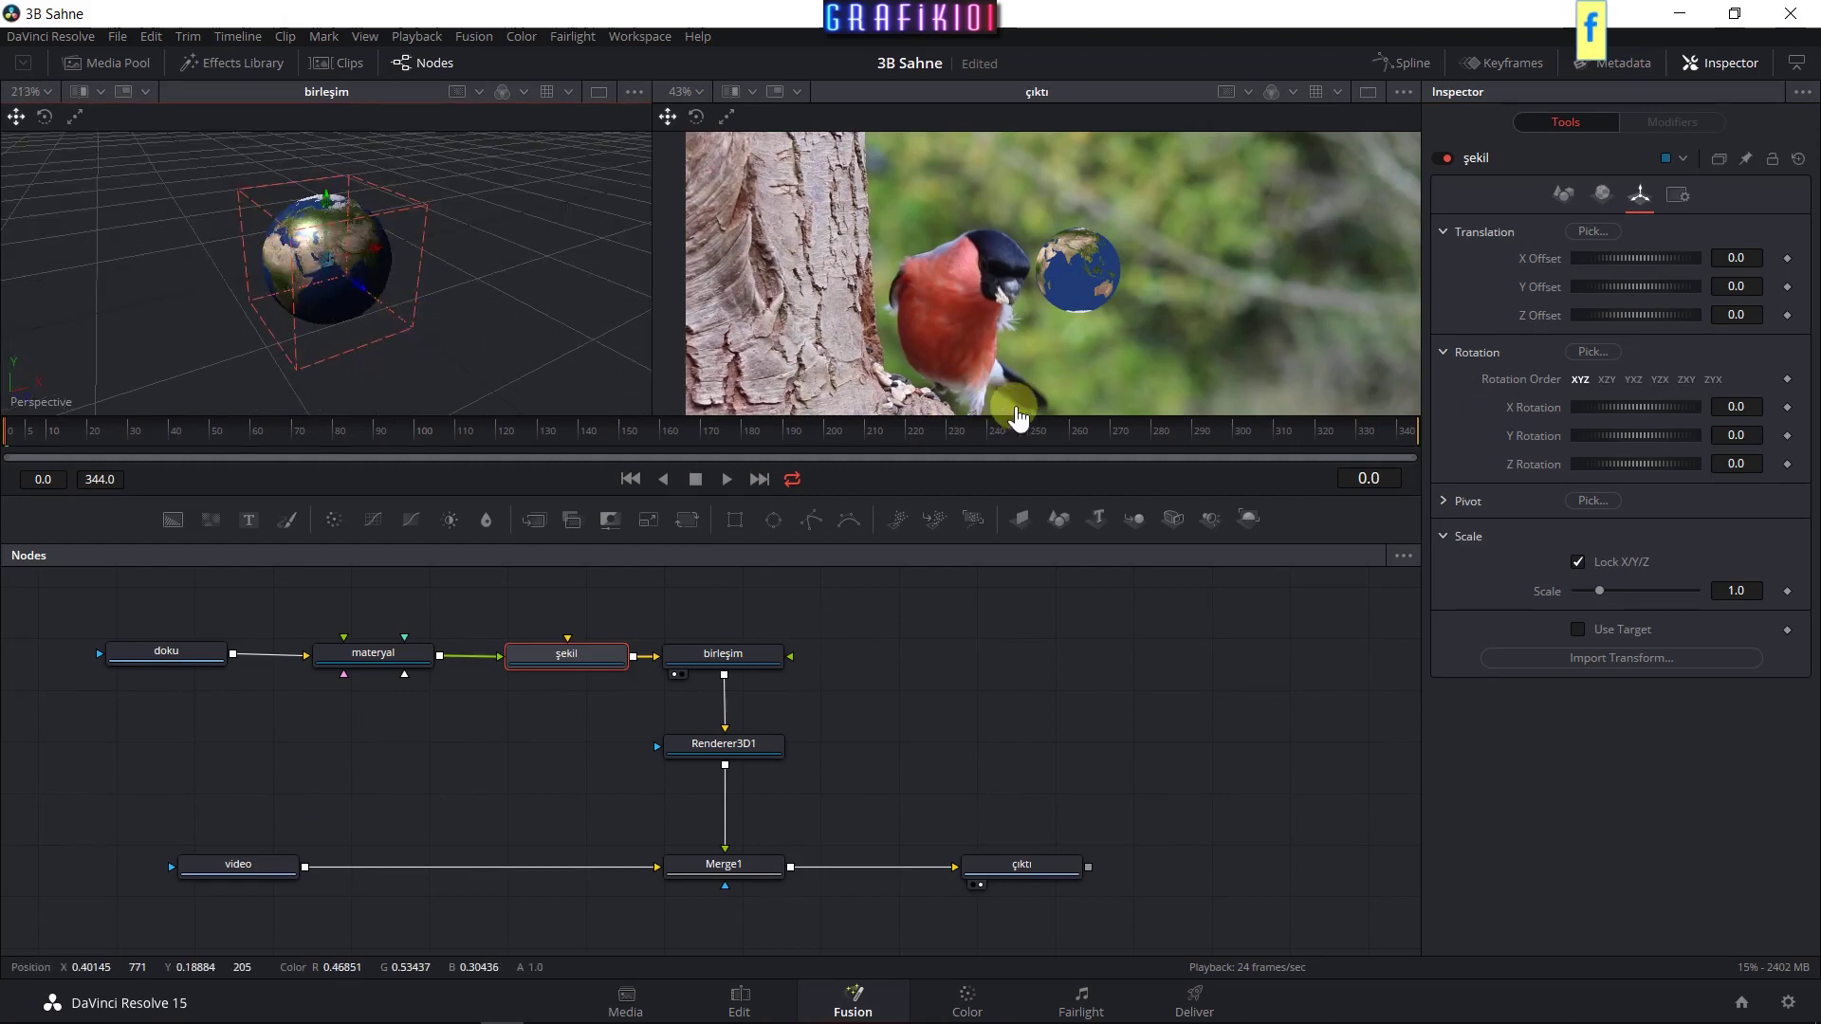
left_click_drag(1658, 292, 1639, 290)
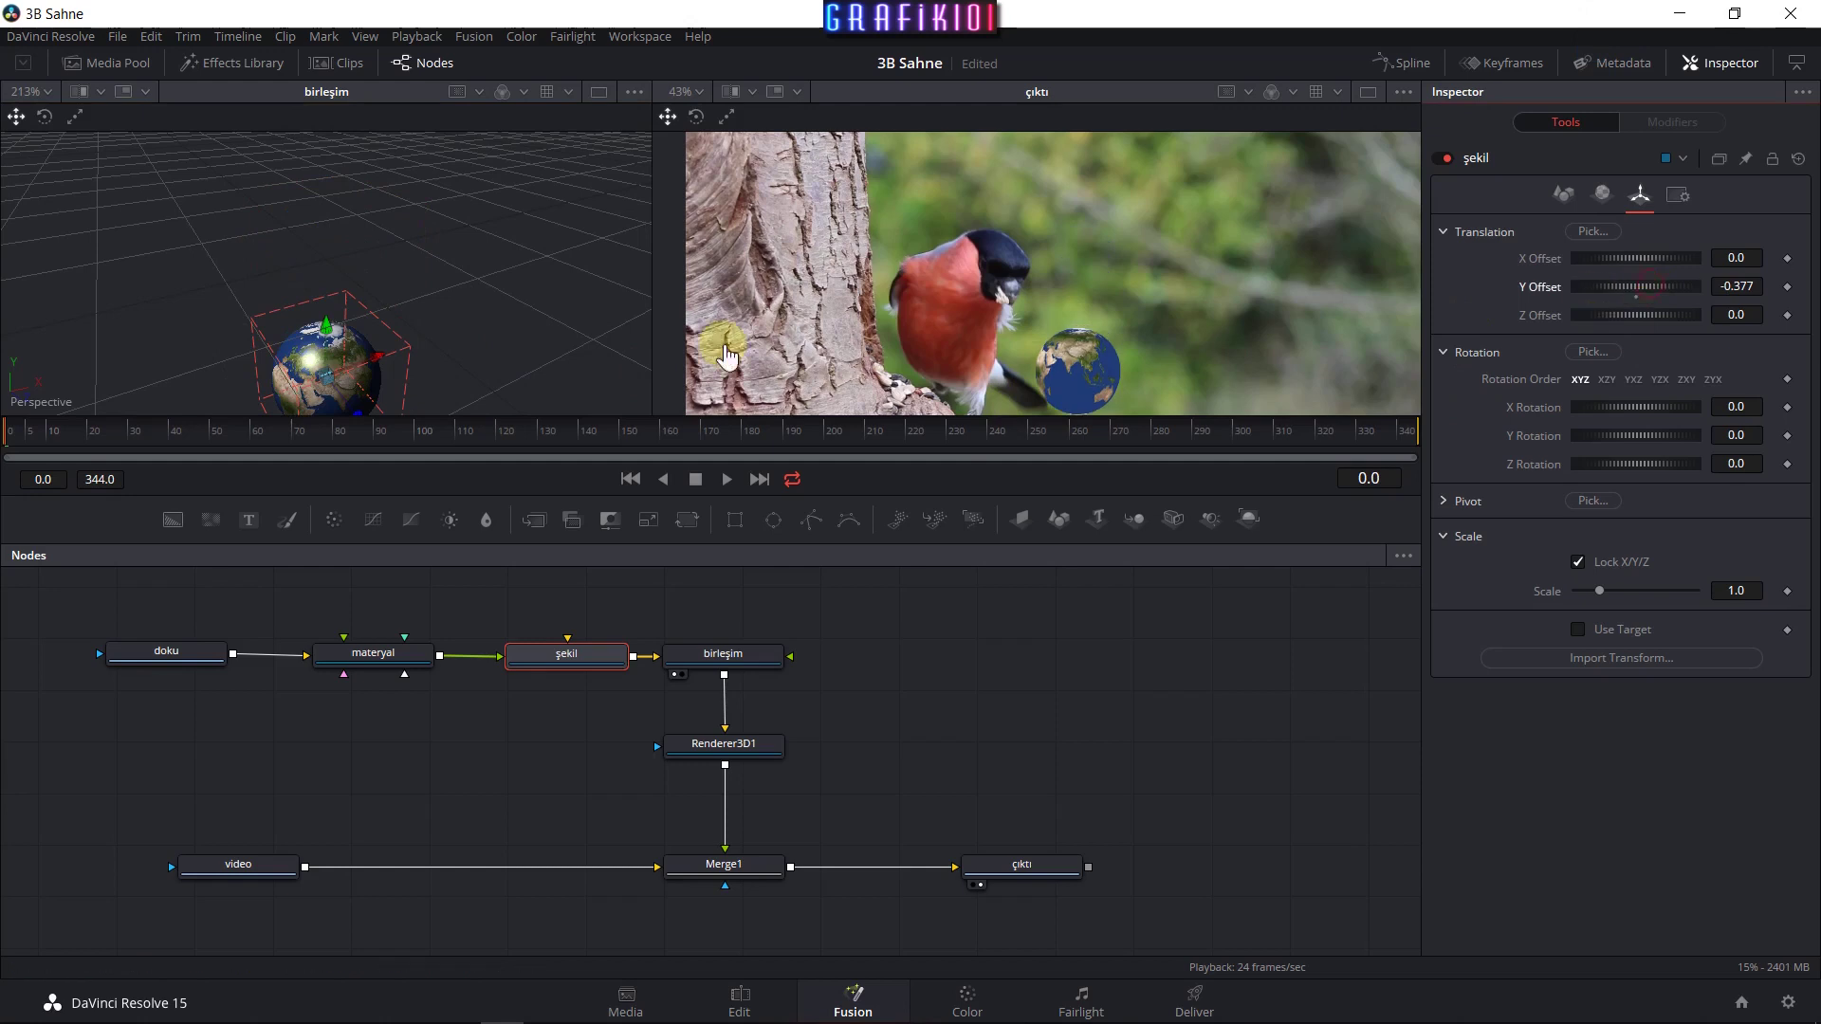
key("ctrl+z")
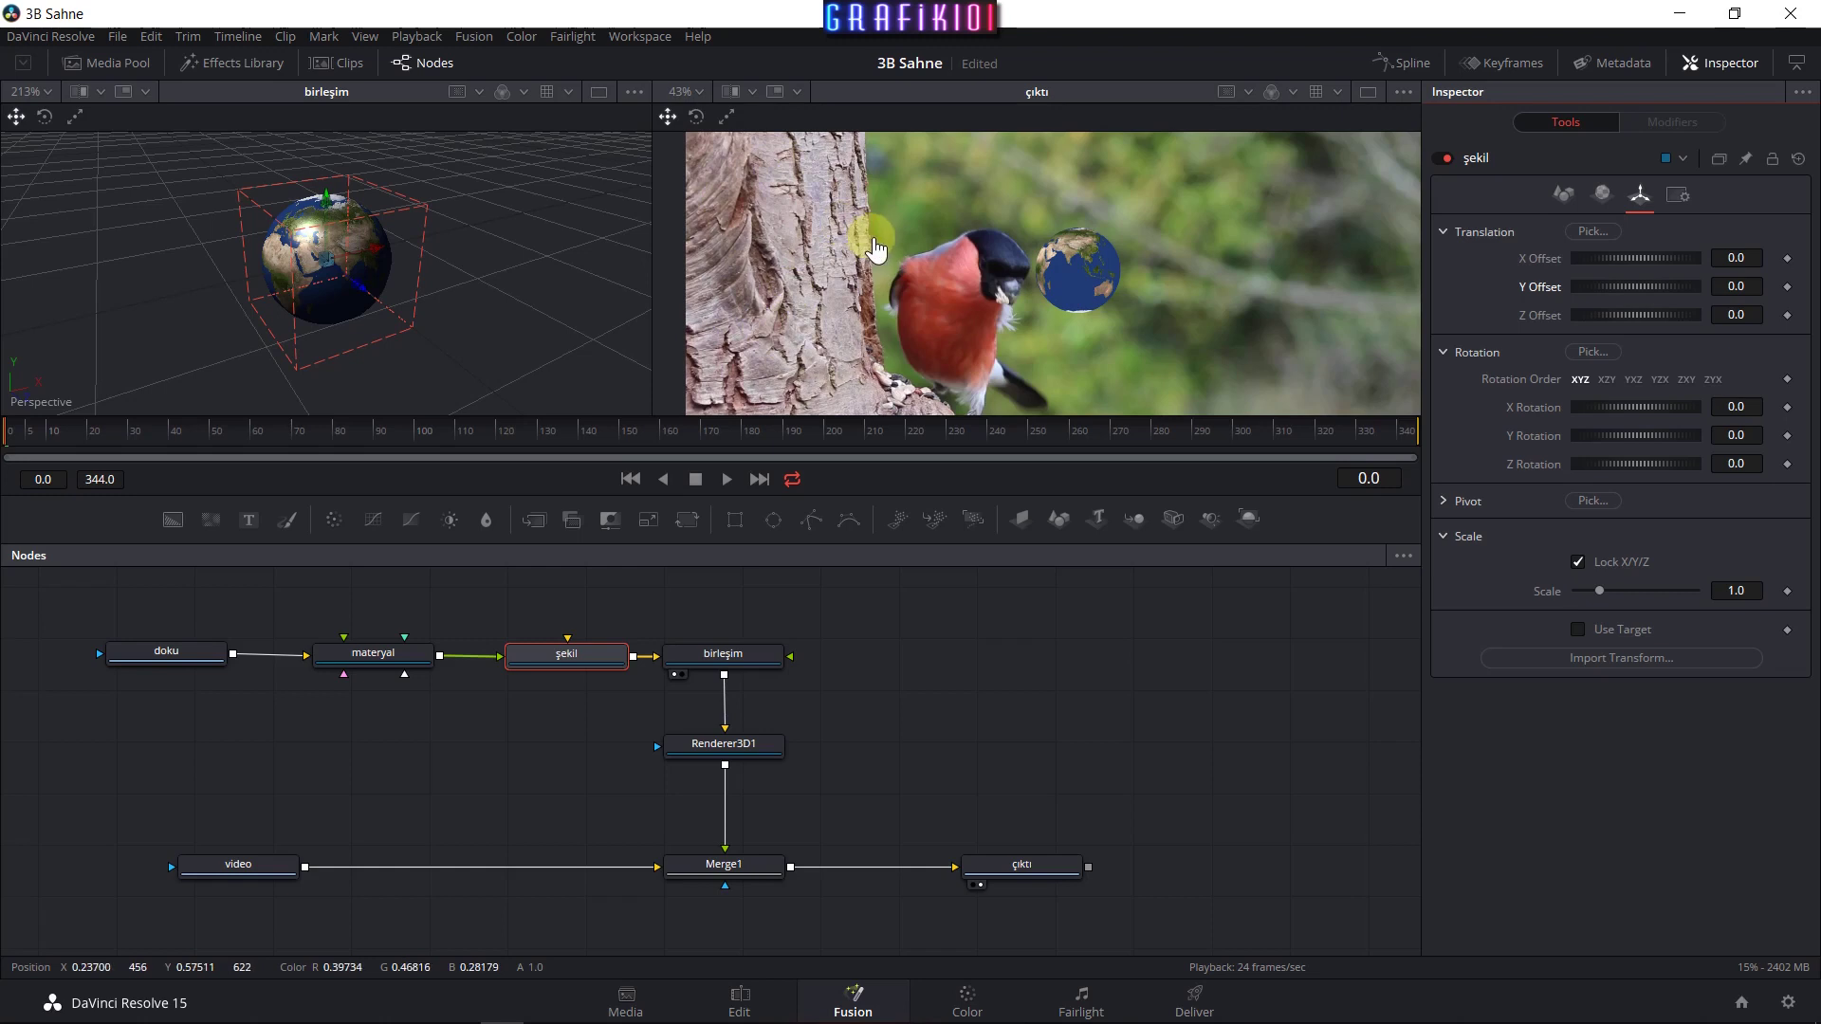
scroll(1067, 332, "down", 1)
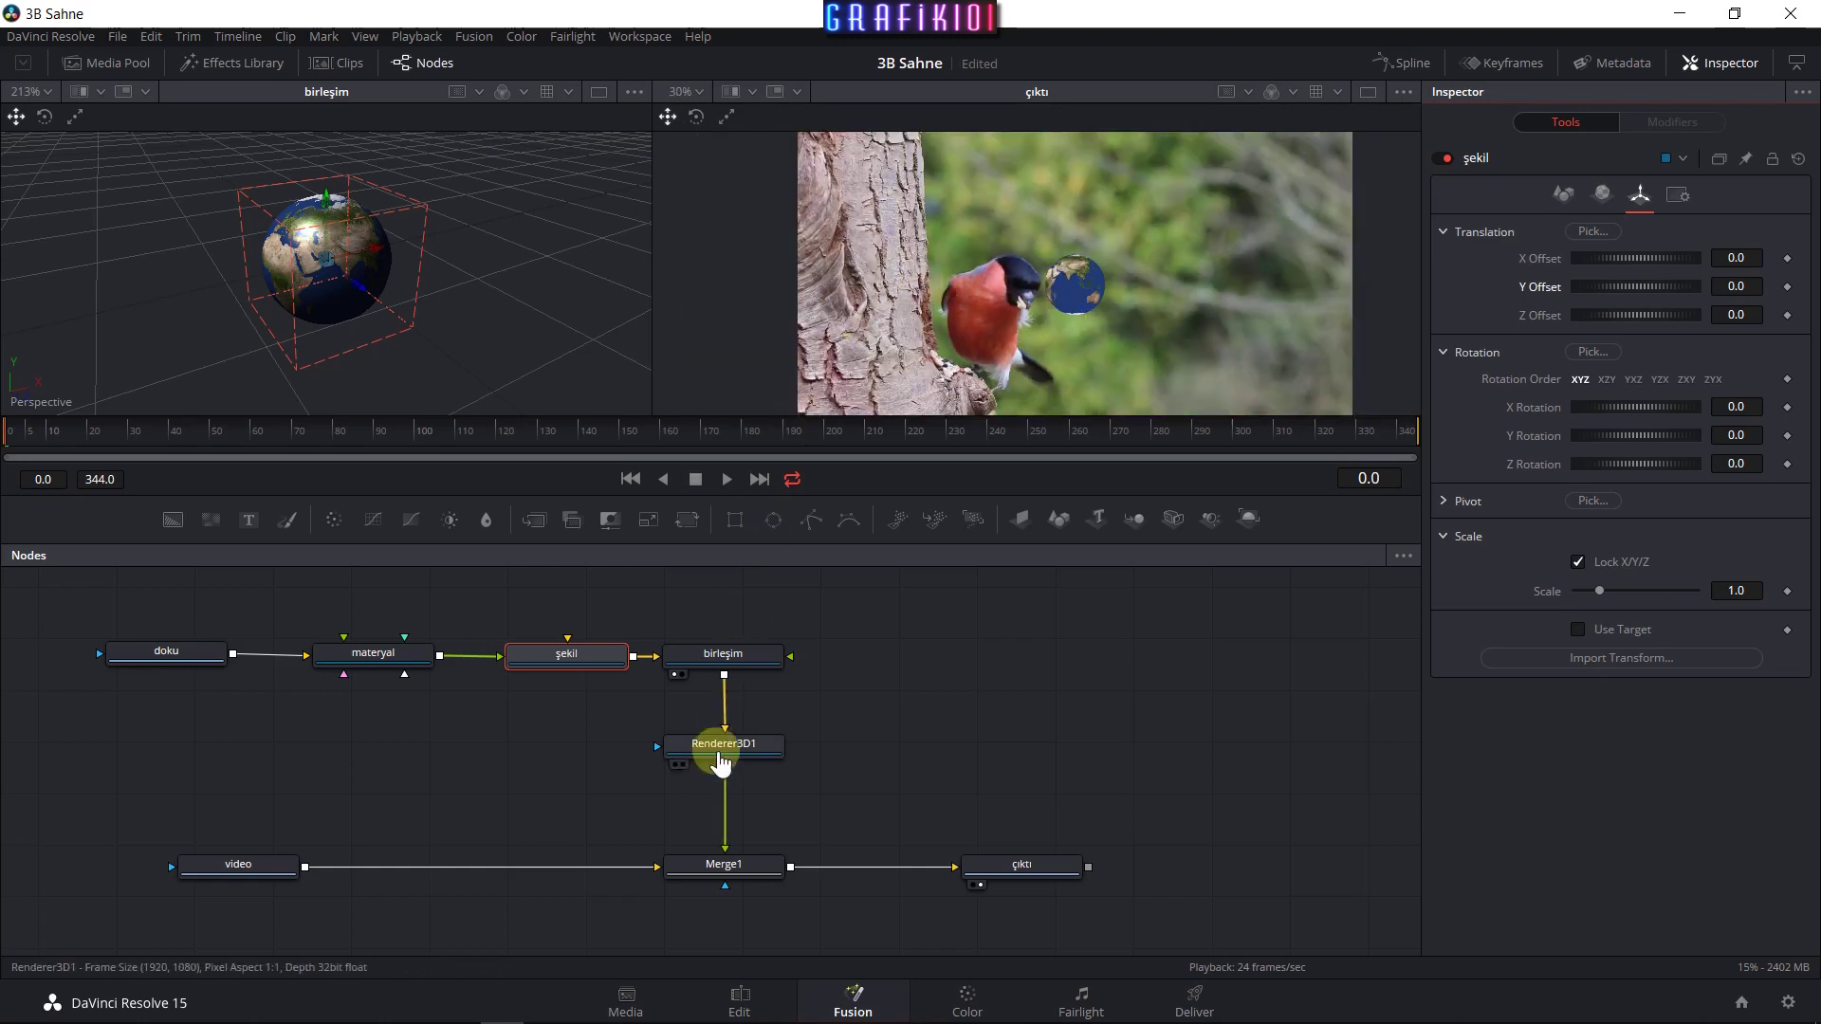
left_click_drag(729, 778, 764, 804)
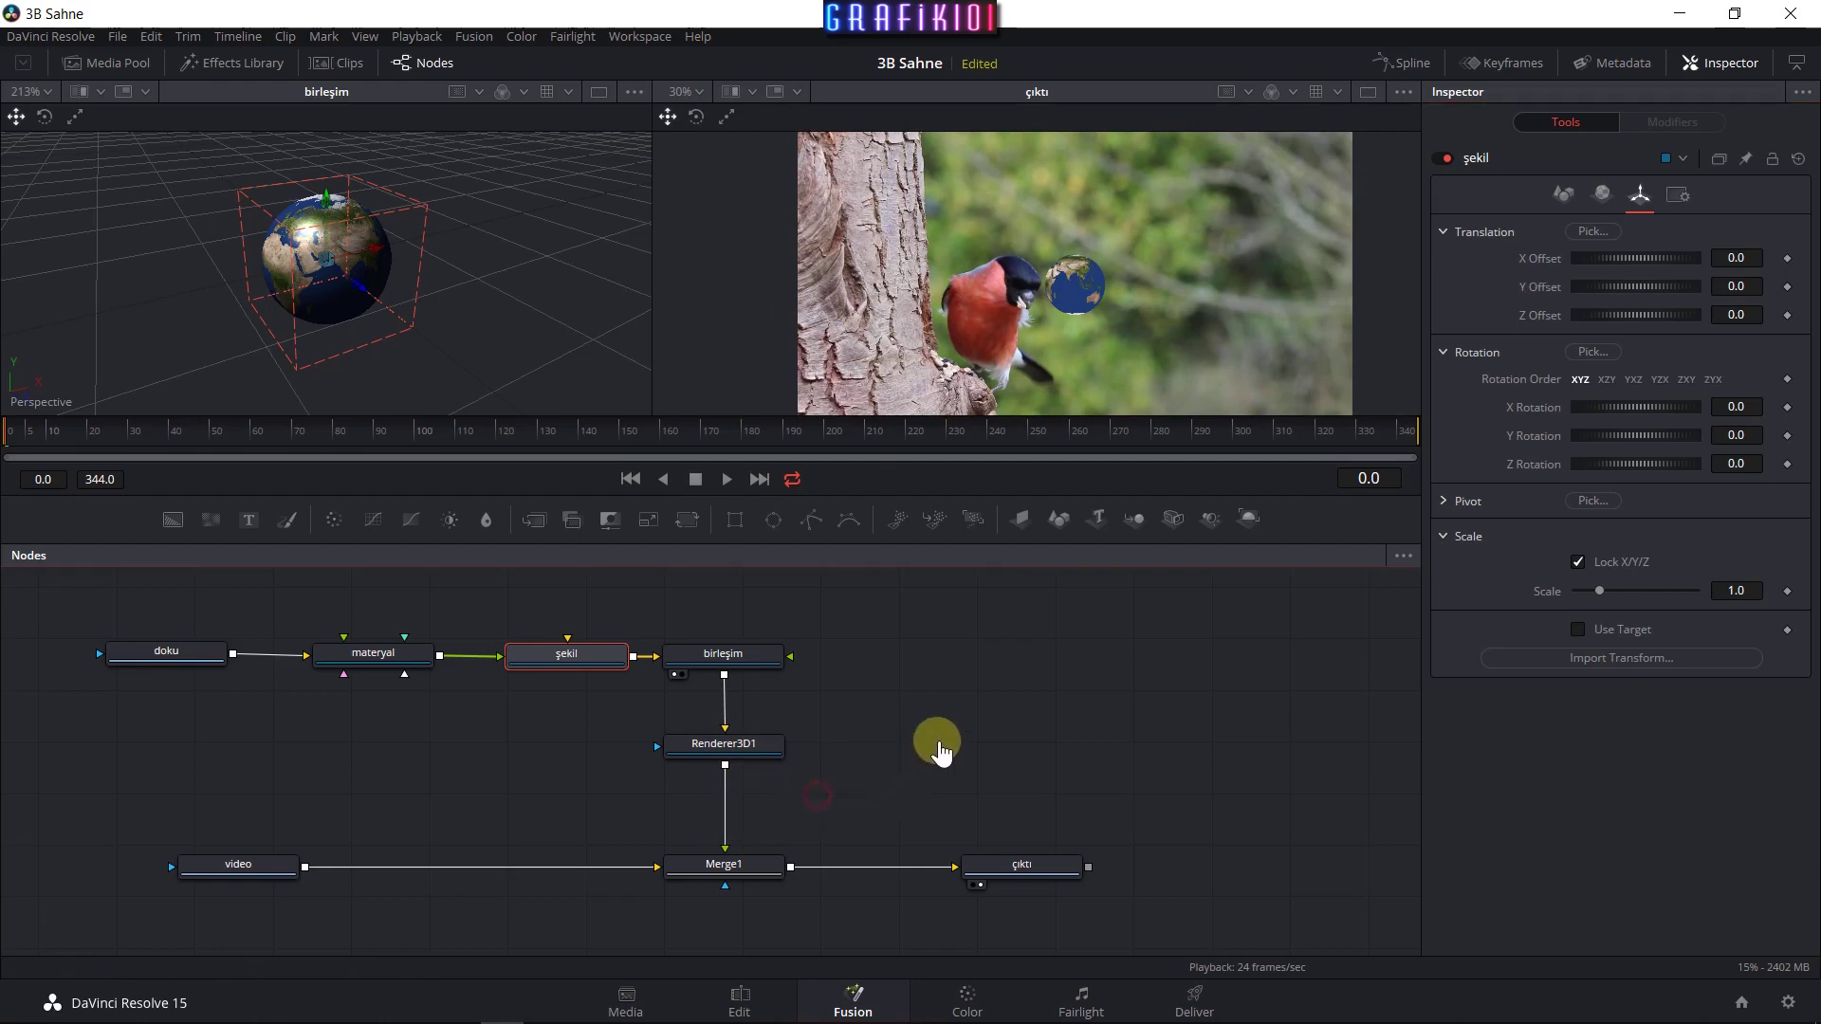
left_click(937, 738)
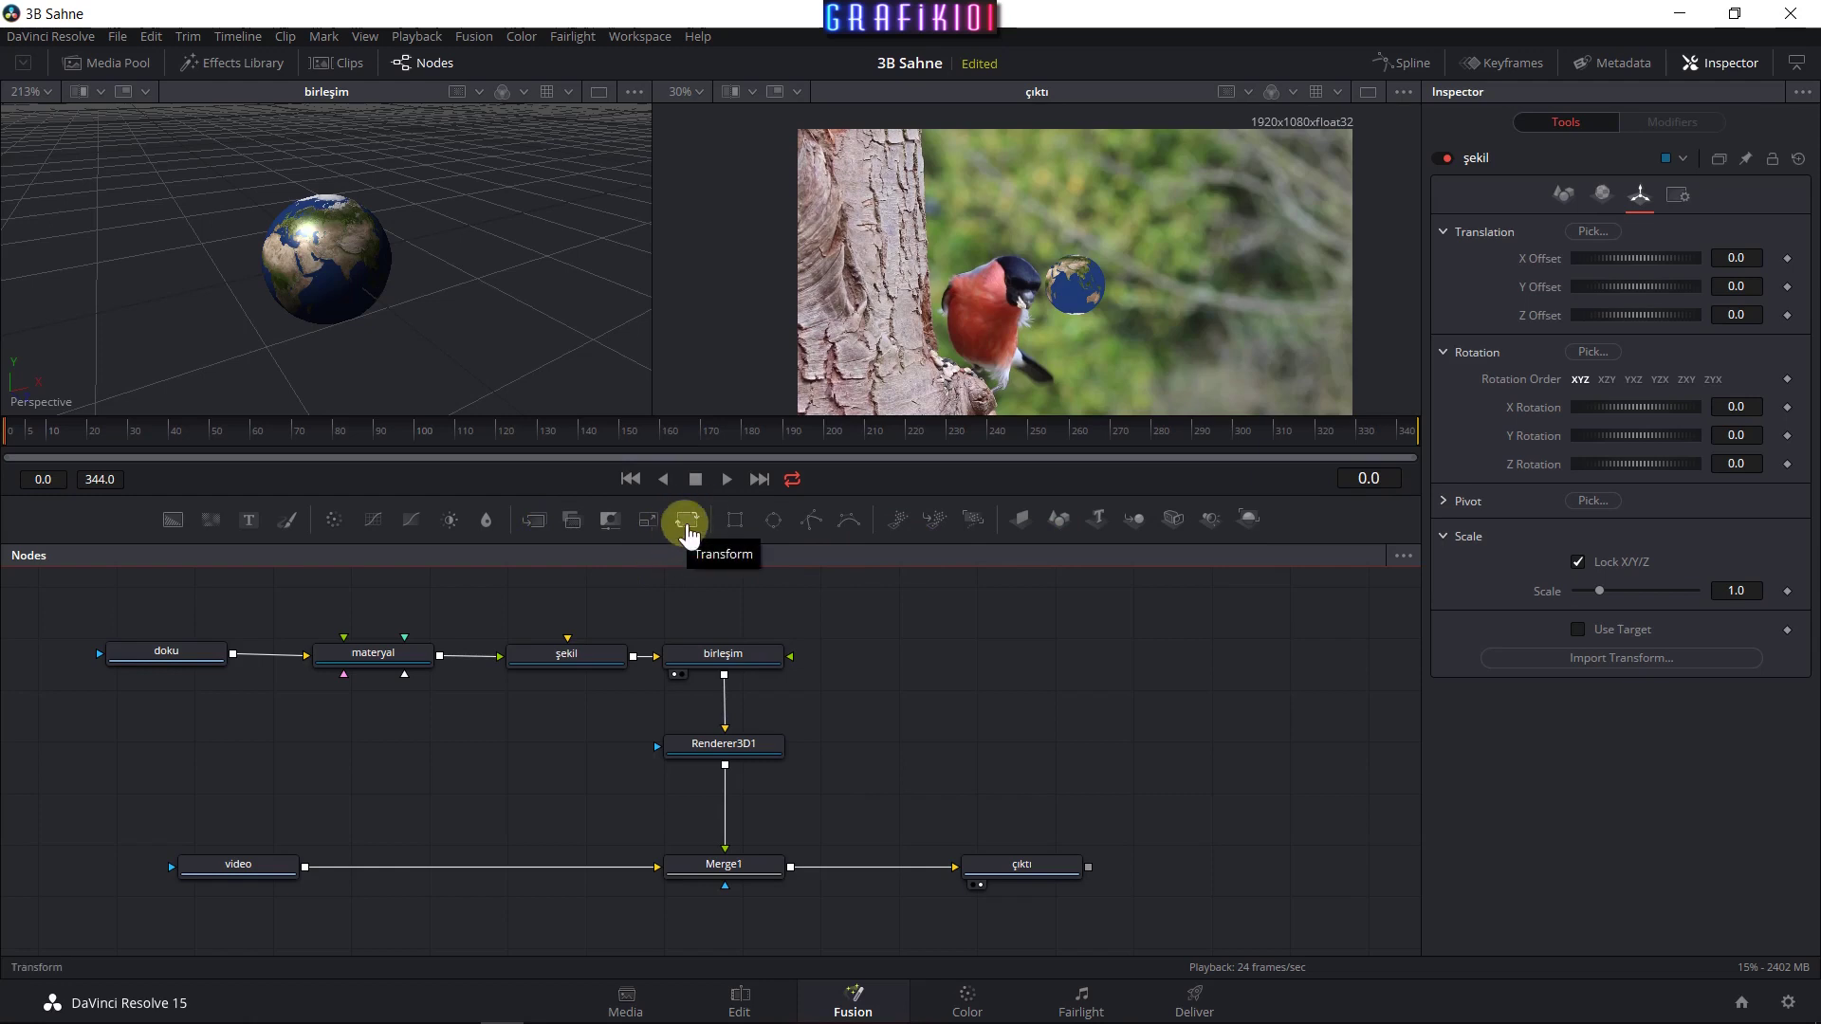
Insert a Transform node between Renderer3D1 and Merge1 and move the globe onto the tree trunk.
mouse_move(688, 533)
left_mouse_down()
mouse_move(906, 659)
mouse_move(828, 818)
mouse_move(934, 795)
mouse_move(925, 777)
left_mouse_up()
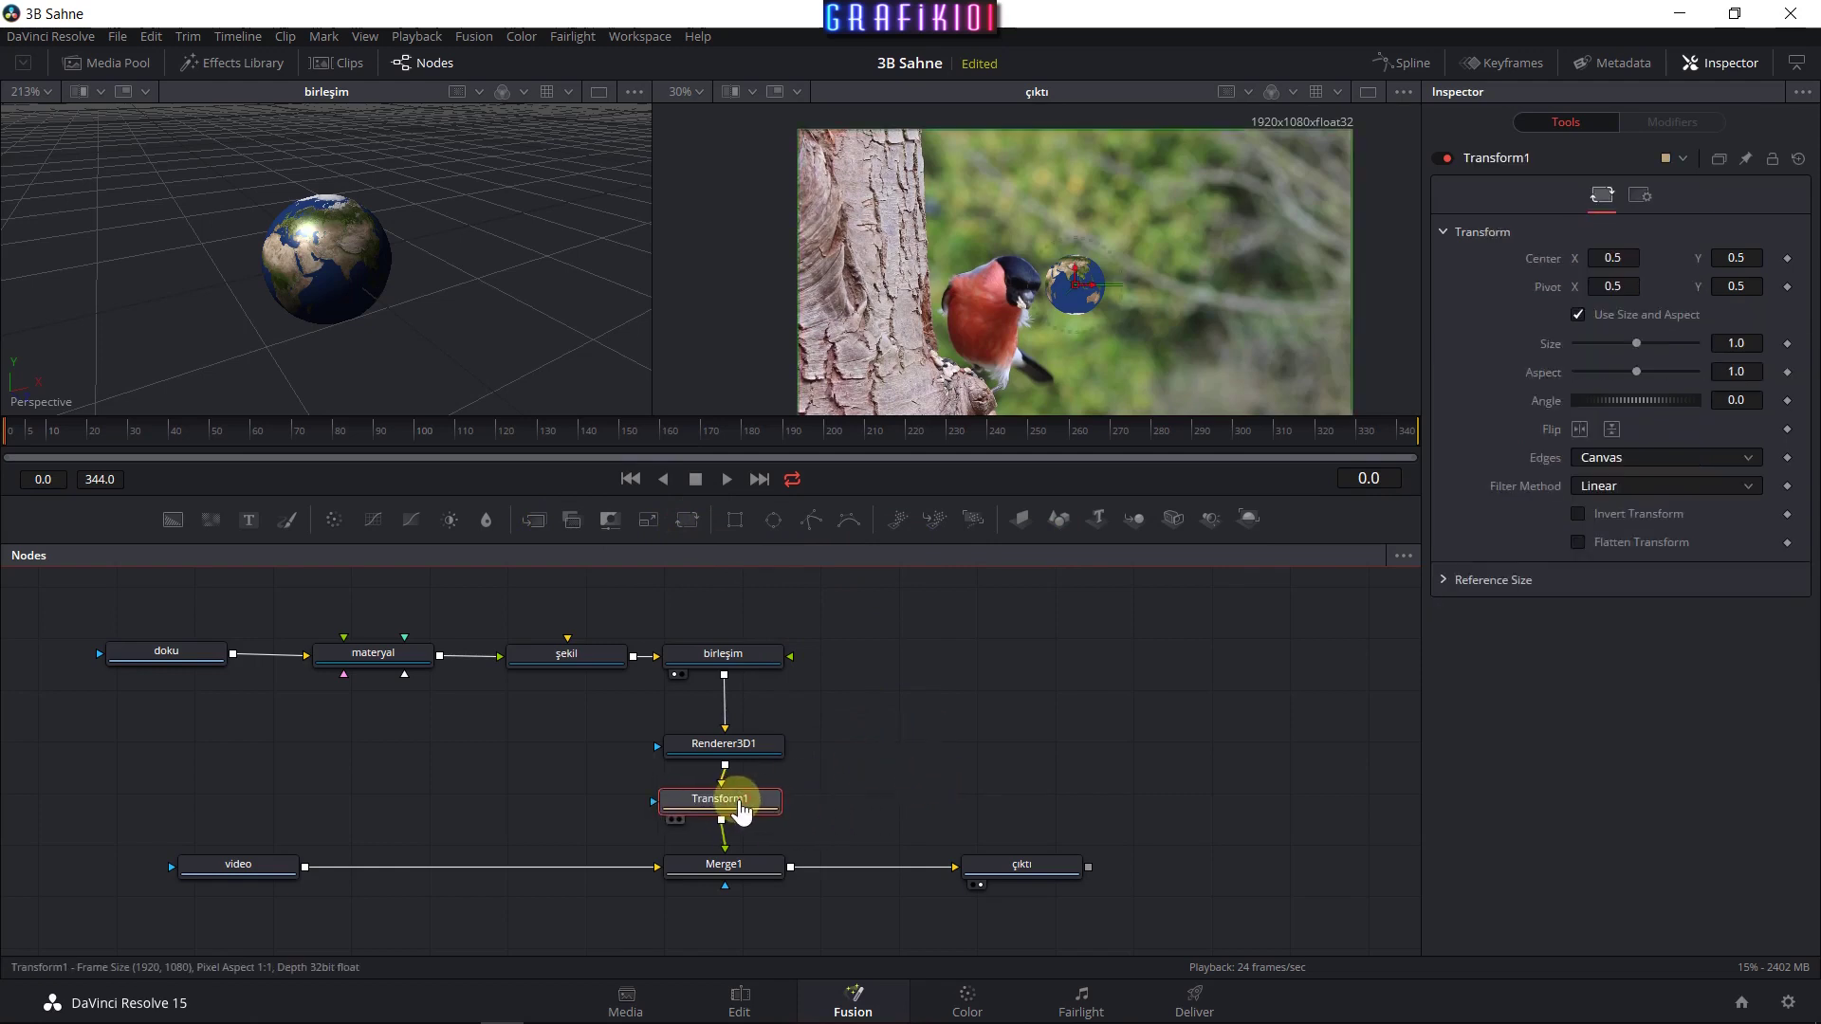
left_click_drag(749, 814, 745, 814)
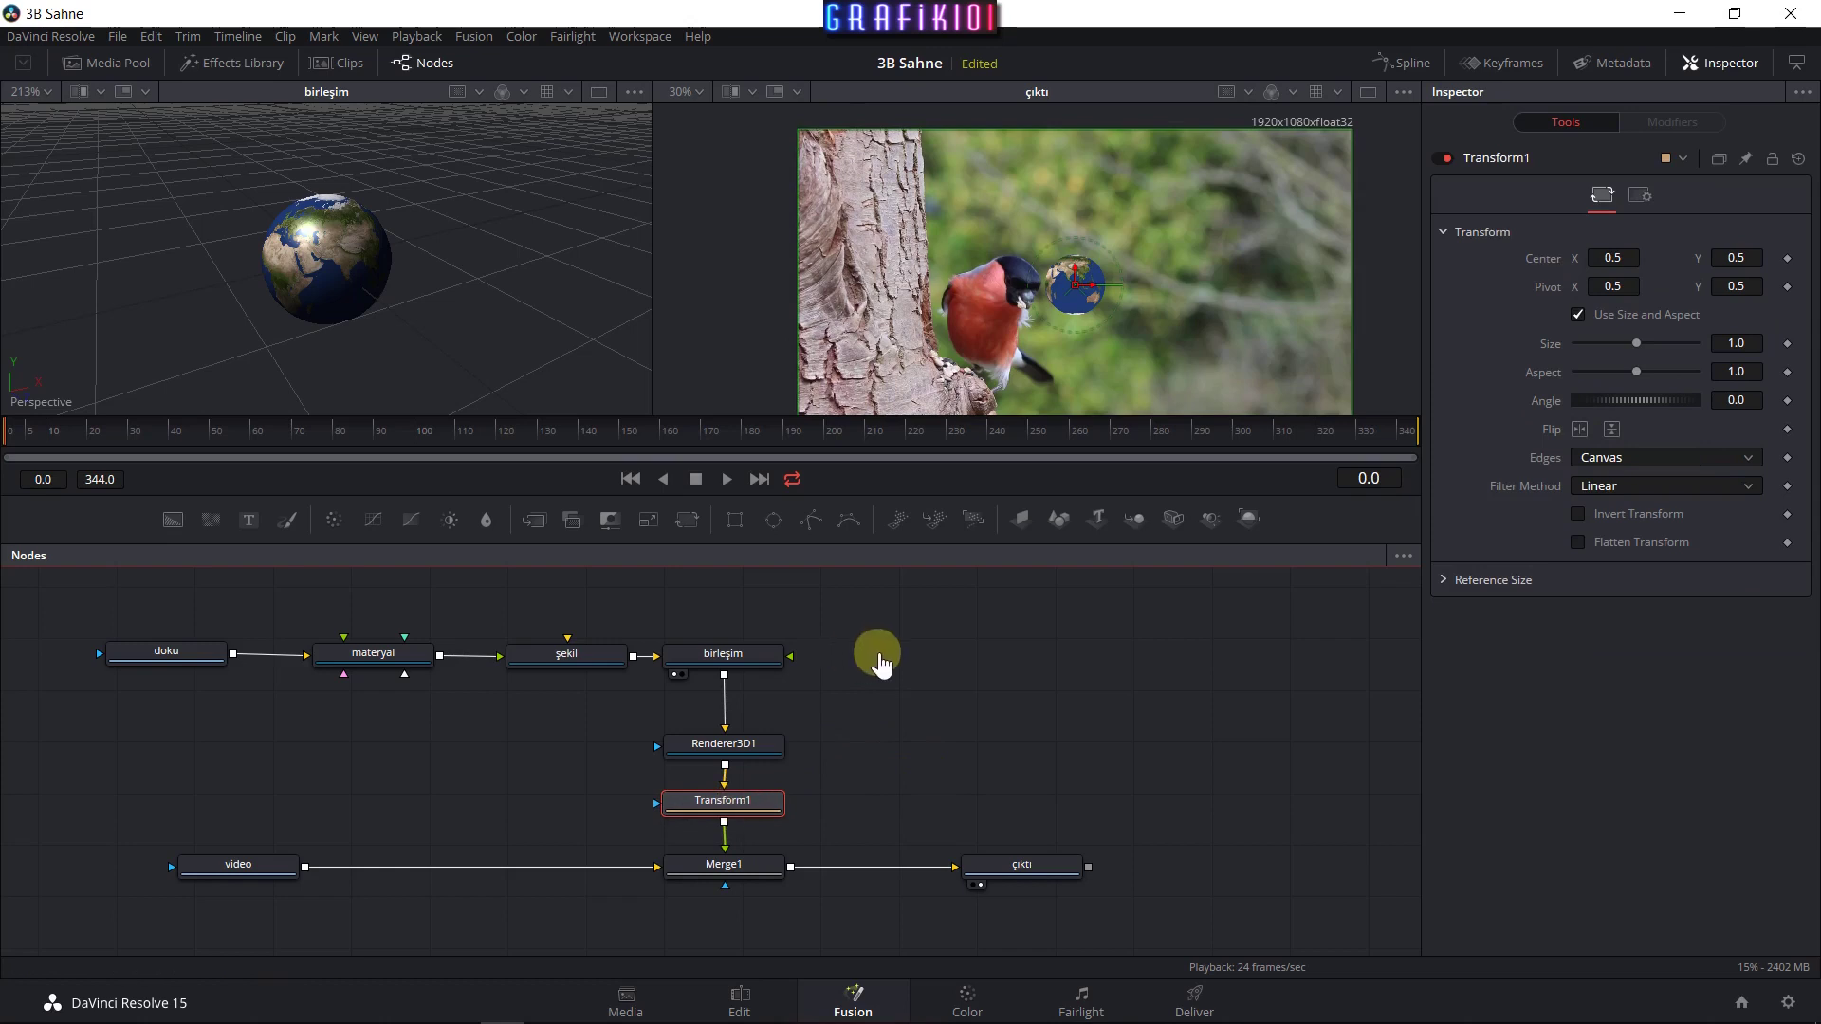
left_click(1093, 287)
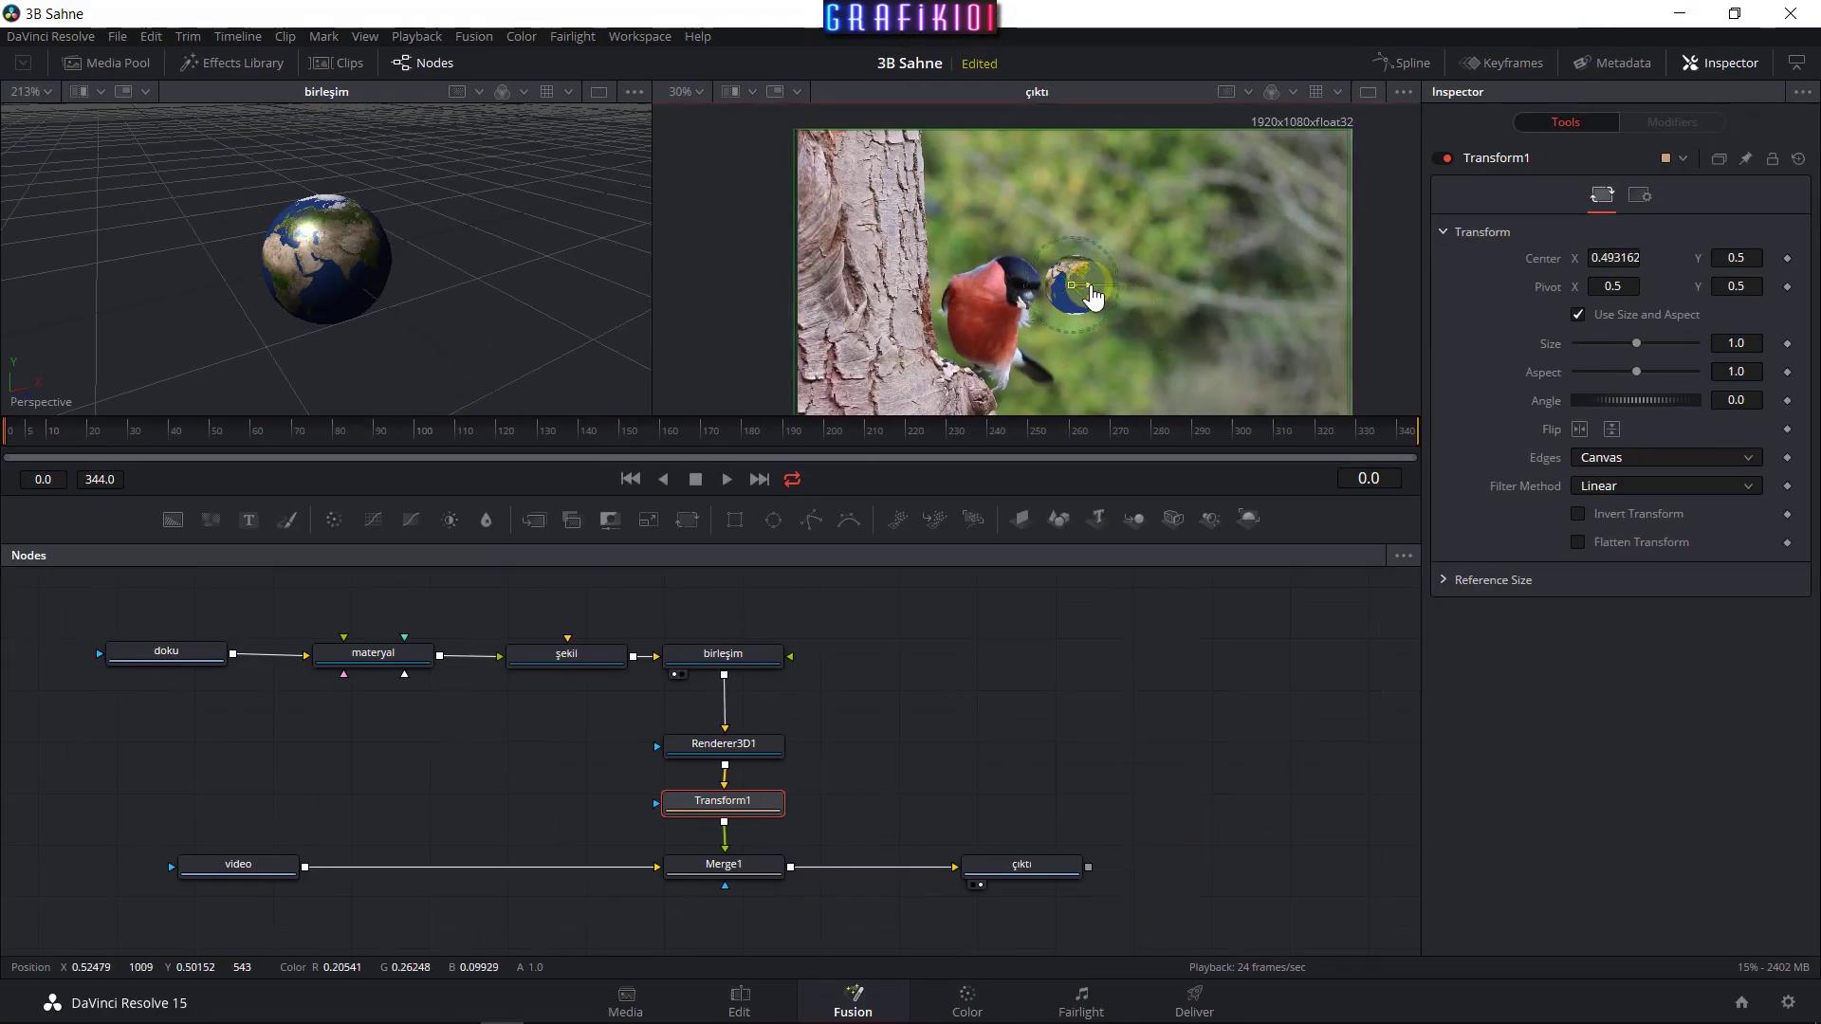
mouse_move(1093, 297)
left_mouse_down()
mouse_move(846, 329)
mouse_move(1248, 317)
mouse_move(1146, 358)
mouse_move(849, 373)
mouse_move(1338, 384)
mouse_move(925, 396)
mouse_move(854, 381)
left_mouse_up()
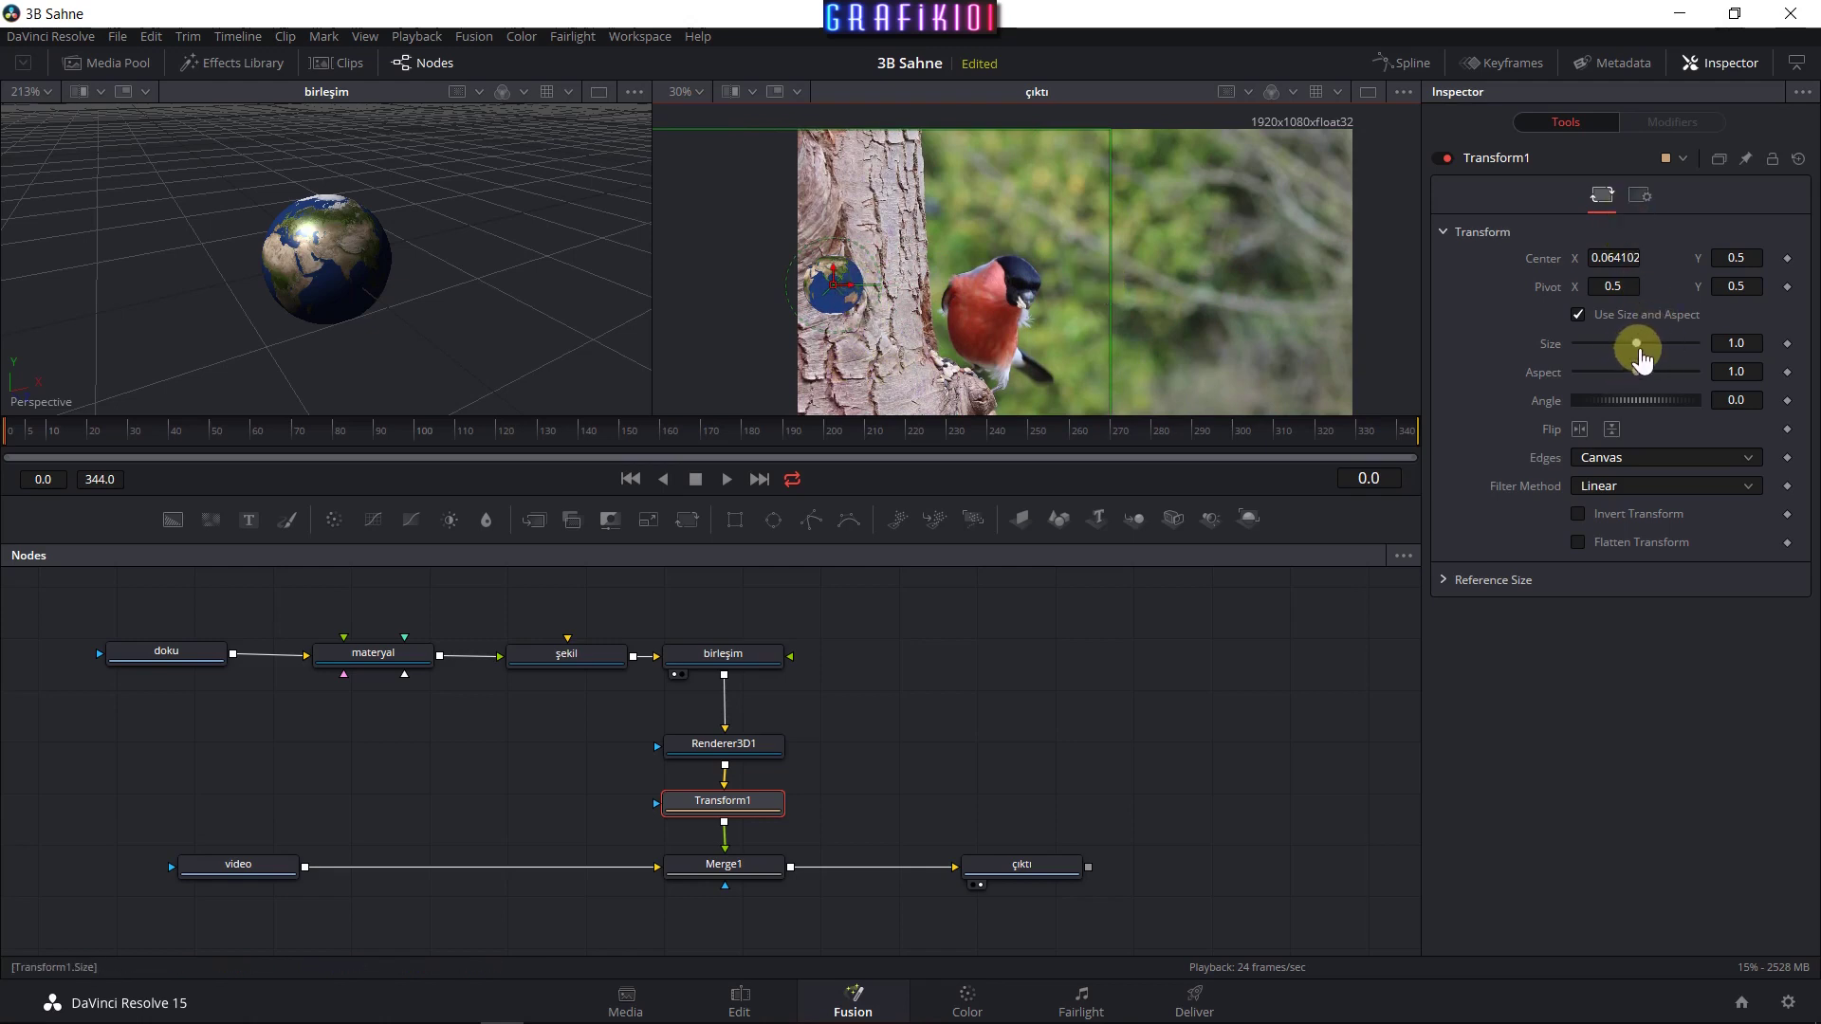
Try Size, Aspect and Angle changes, then restore the globe's normal size, round shape and zero angle.
left_click_drag(1638, 353, 1641, 354)
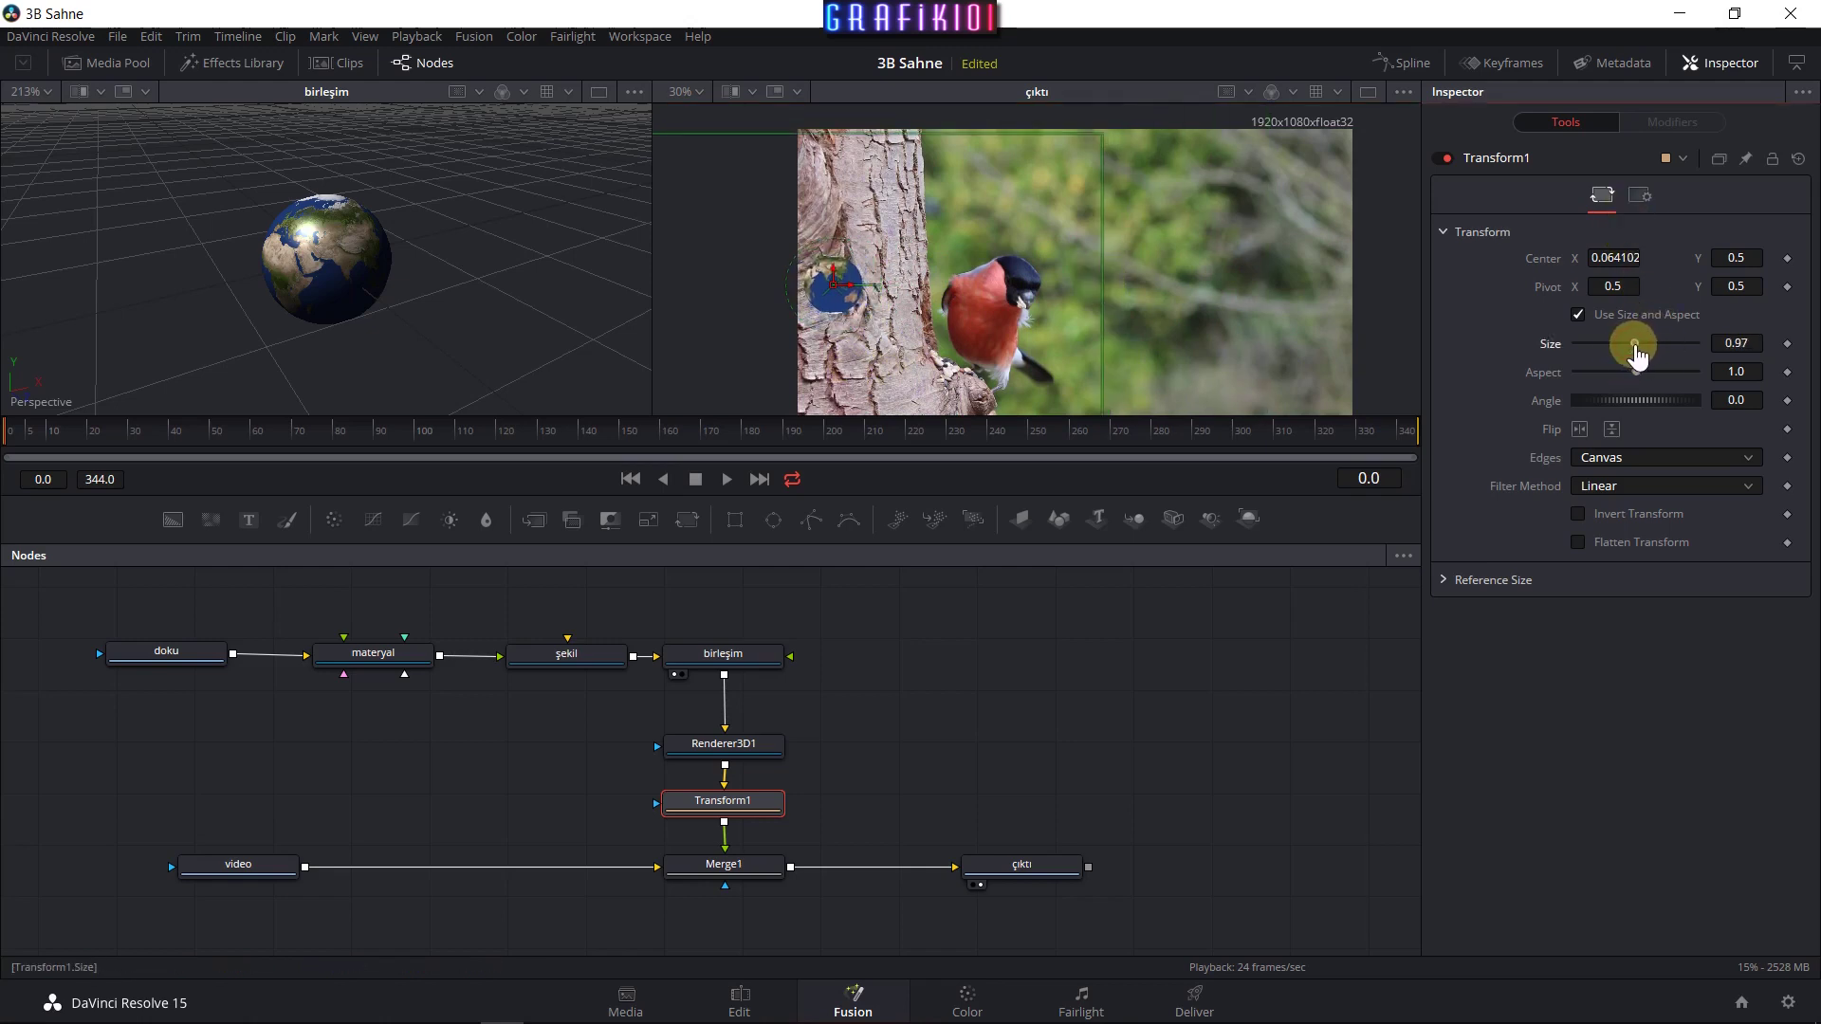
key("ctrl+z")
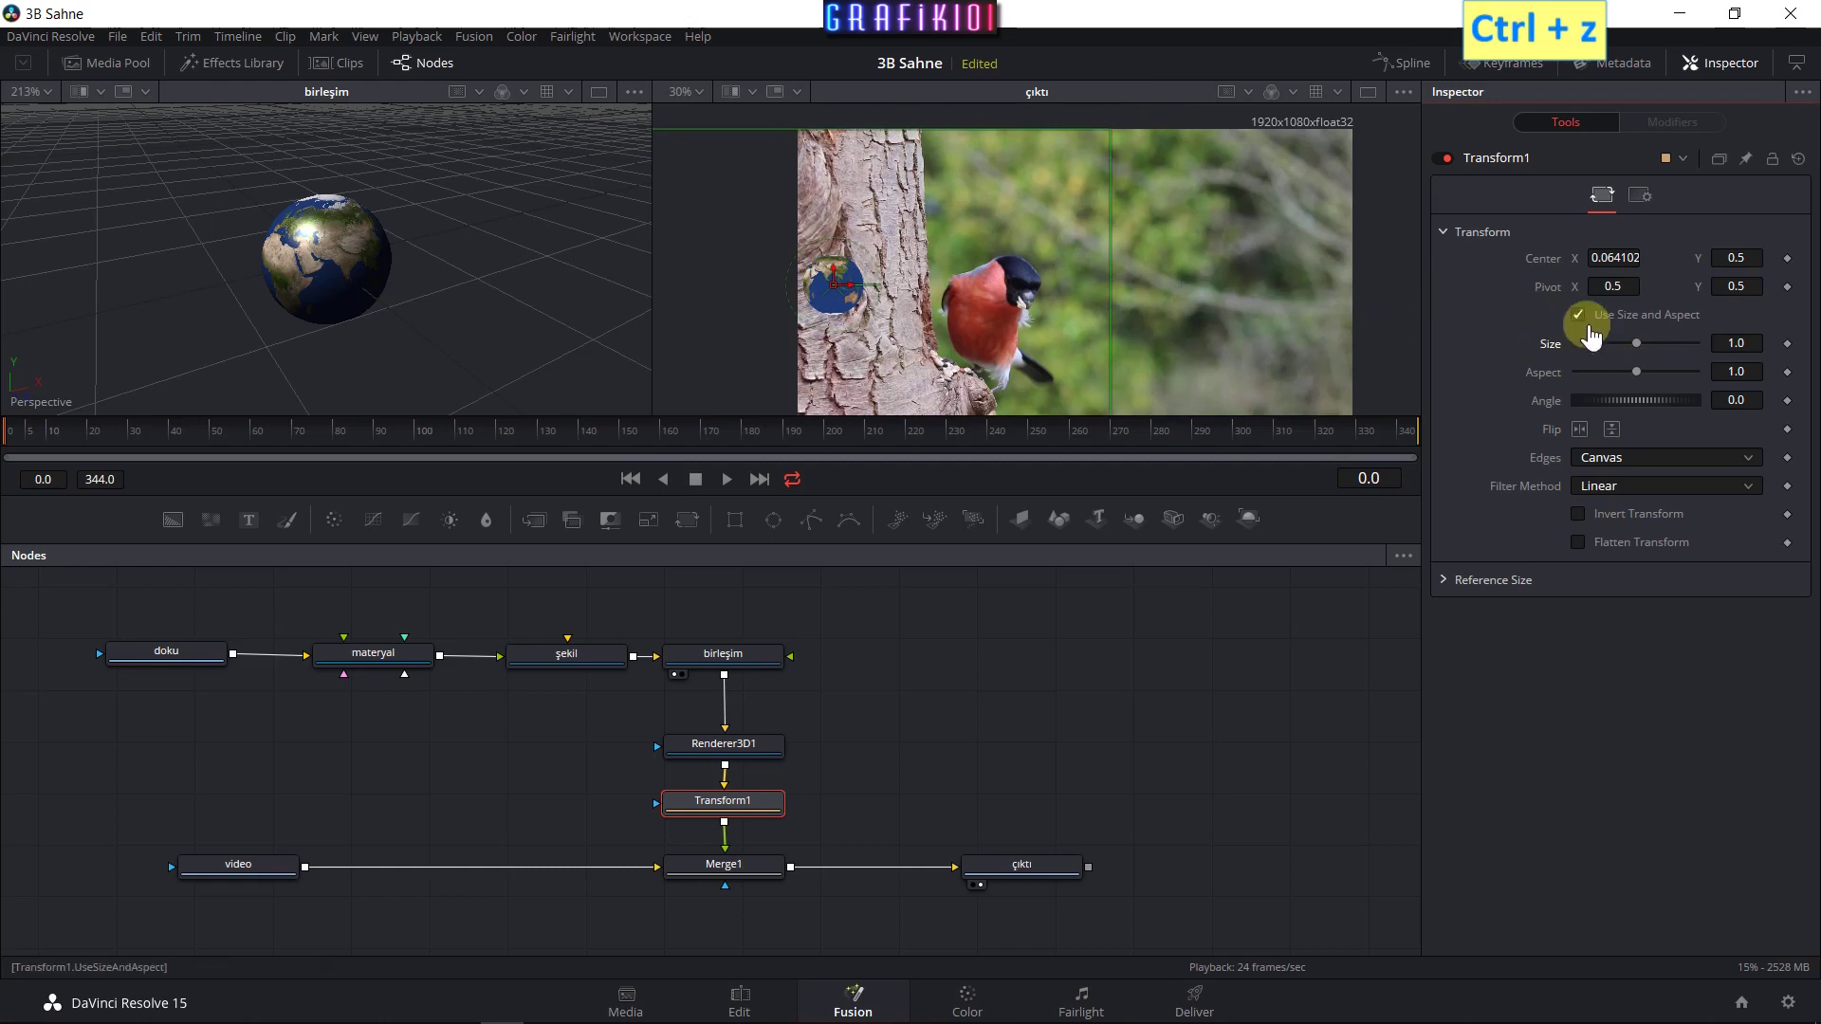
mouse_move(1644, 381)
left_mouse_down()
mouse_move(1604, 379)
mouse_move(1662, 389)
left_mouse_up()
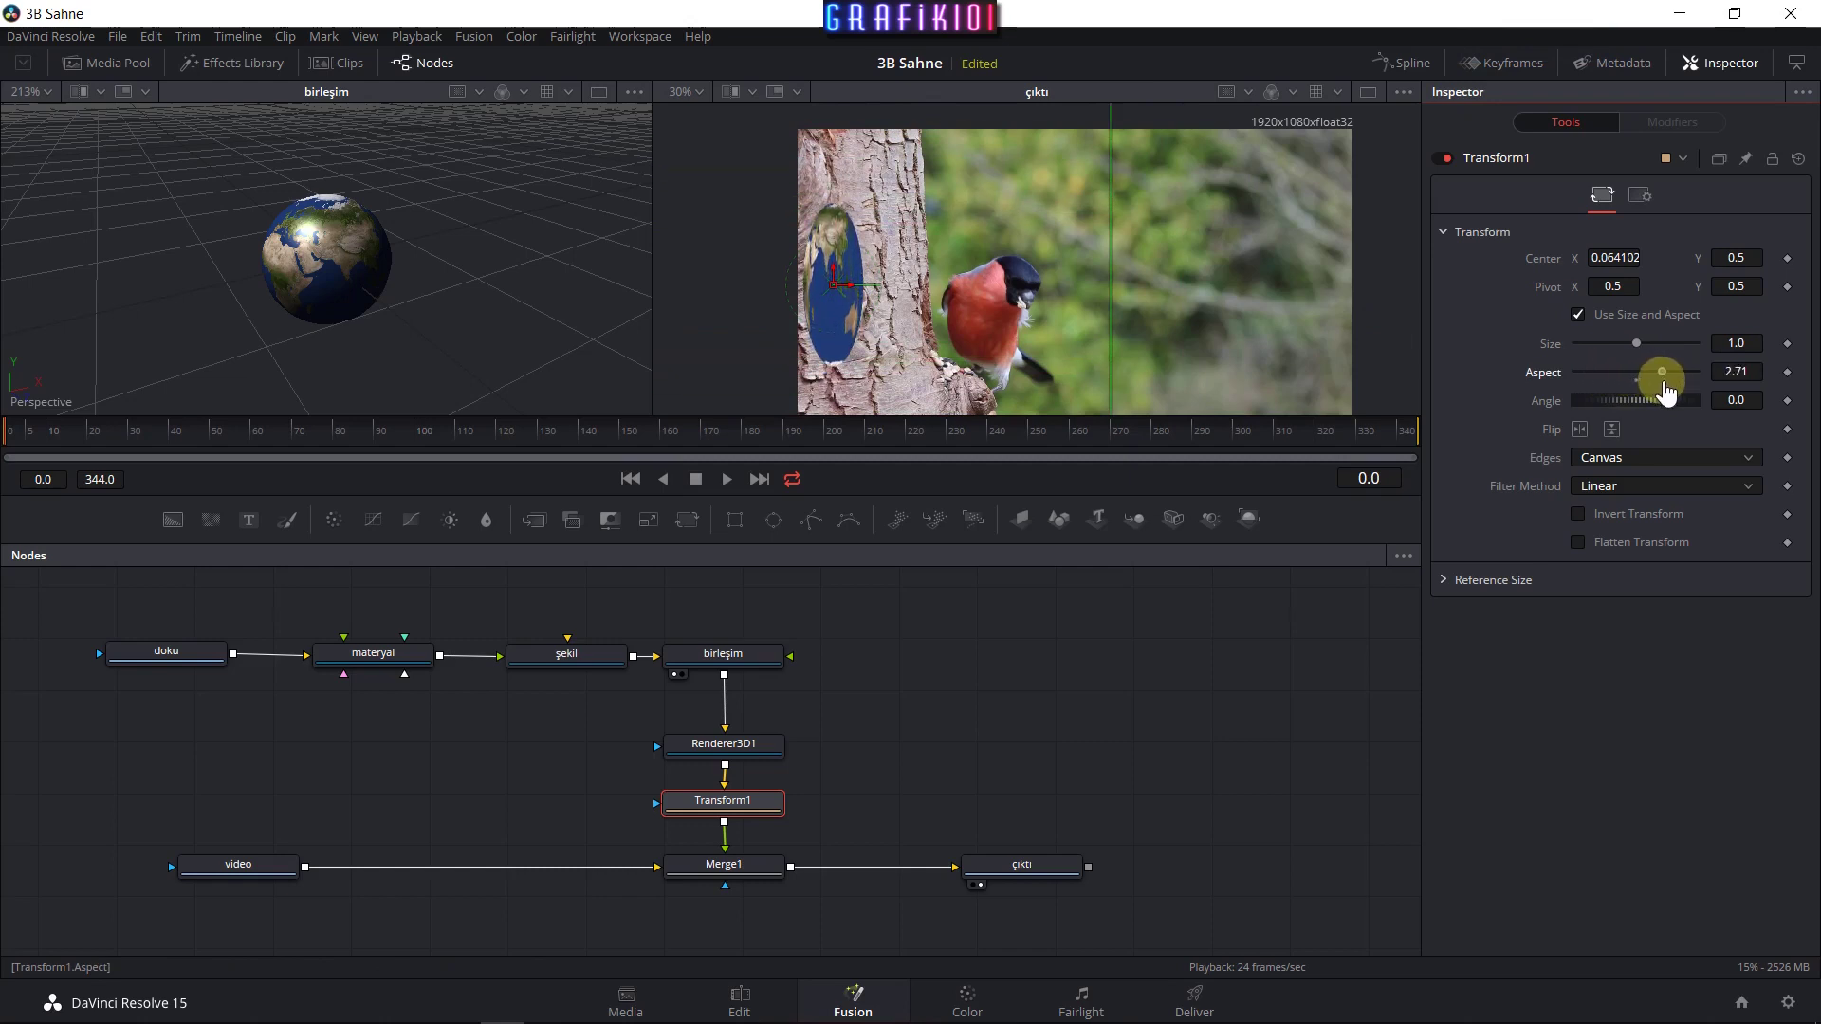
left_click_drag(1666, 391, 1657, 391)
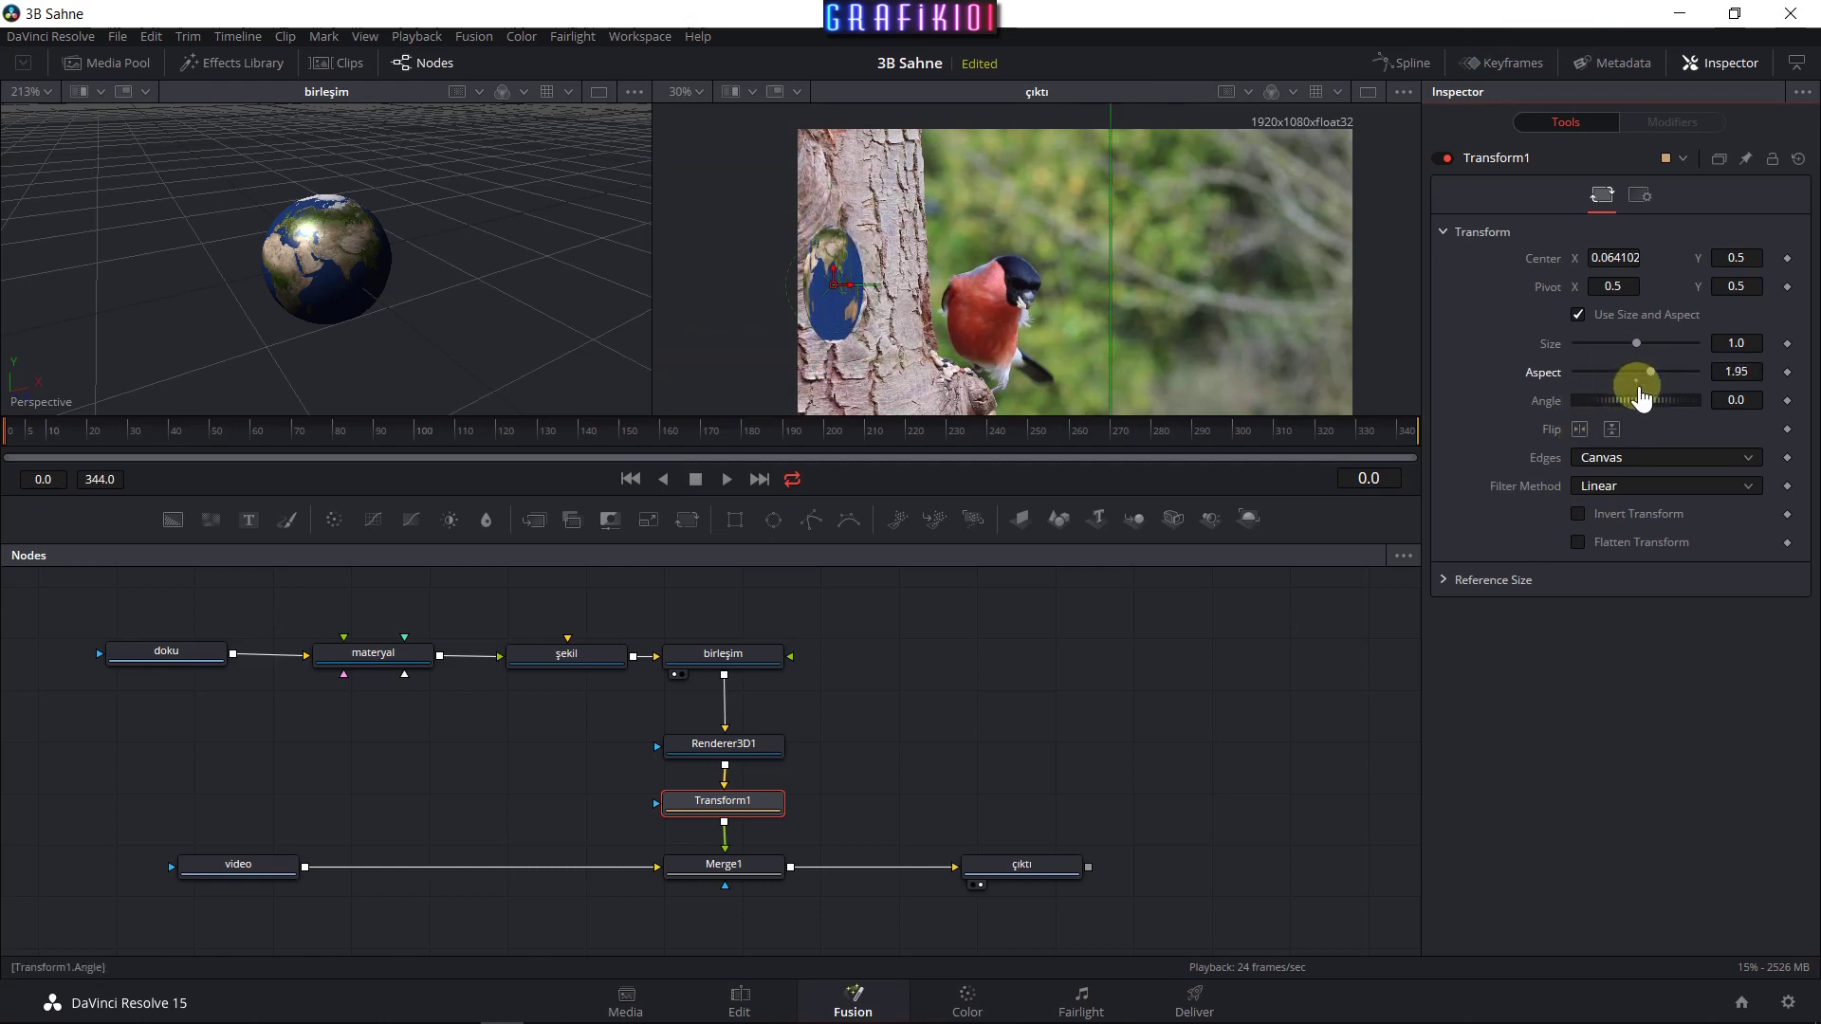
left_click_drag(1640, 389, 1625, 365)
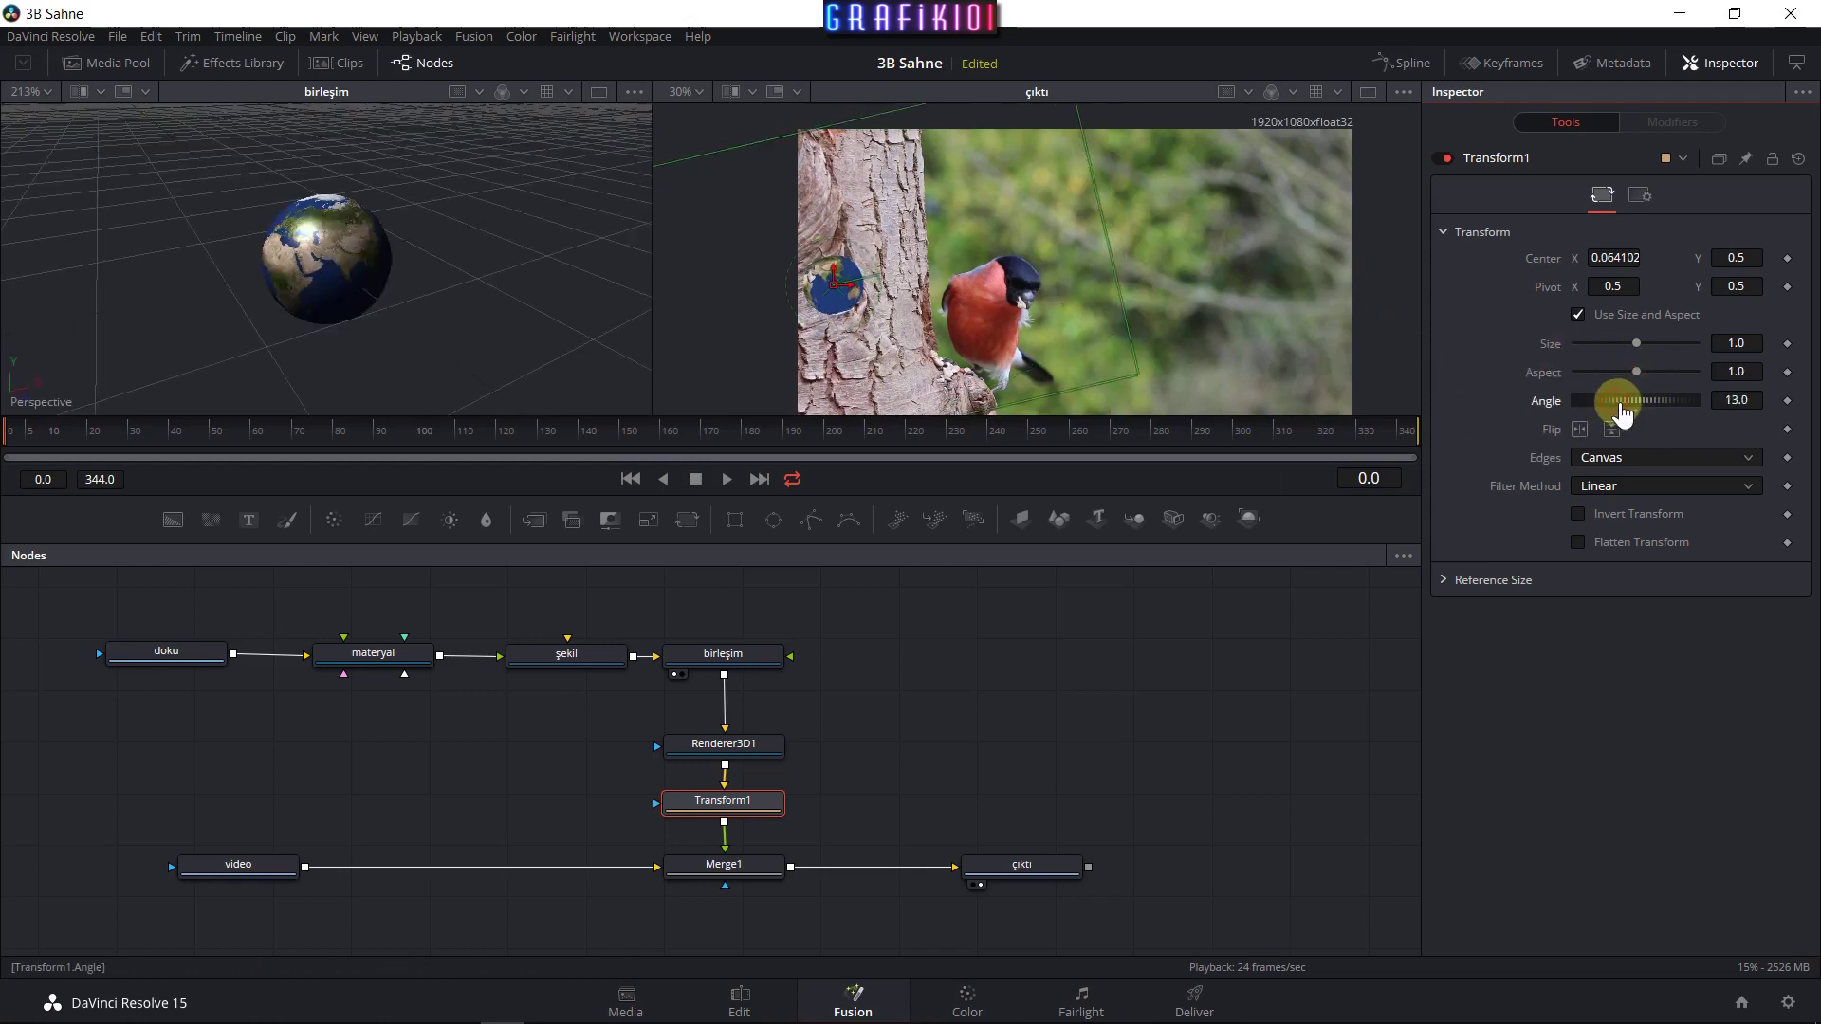
left_click_drag(1614, 414, 1609, 410)
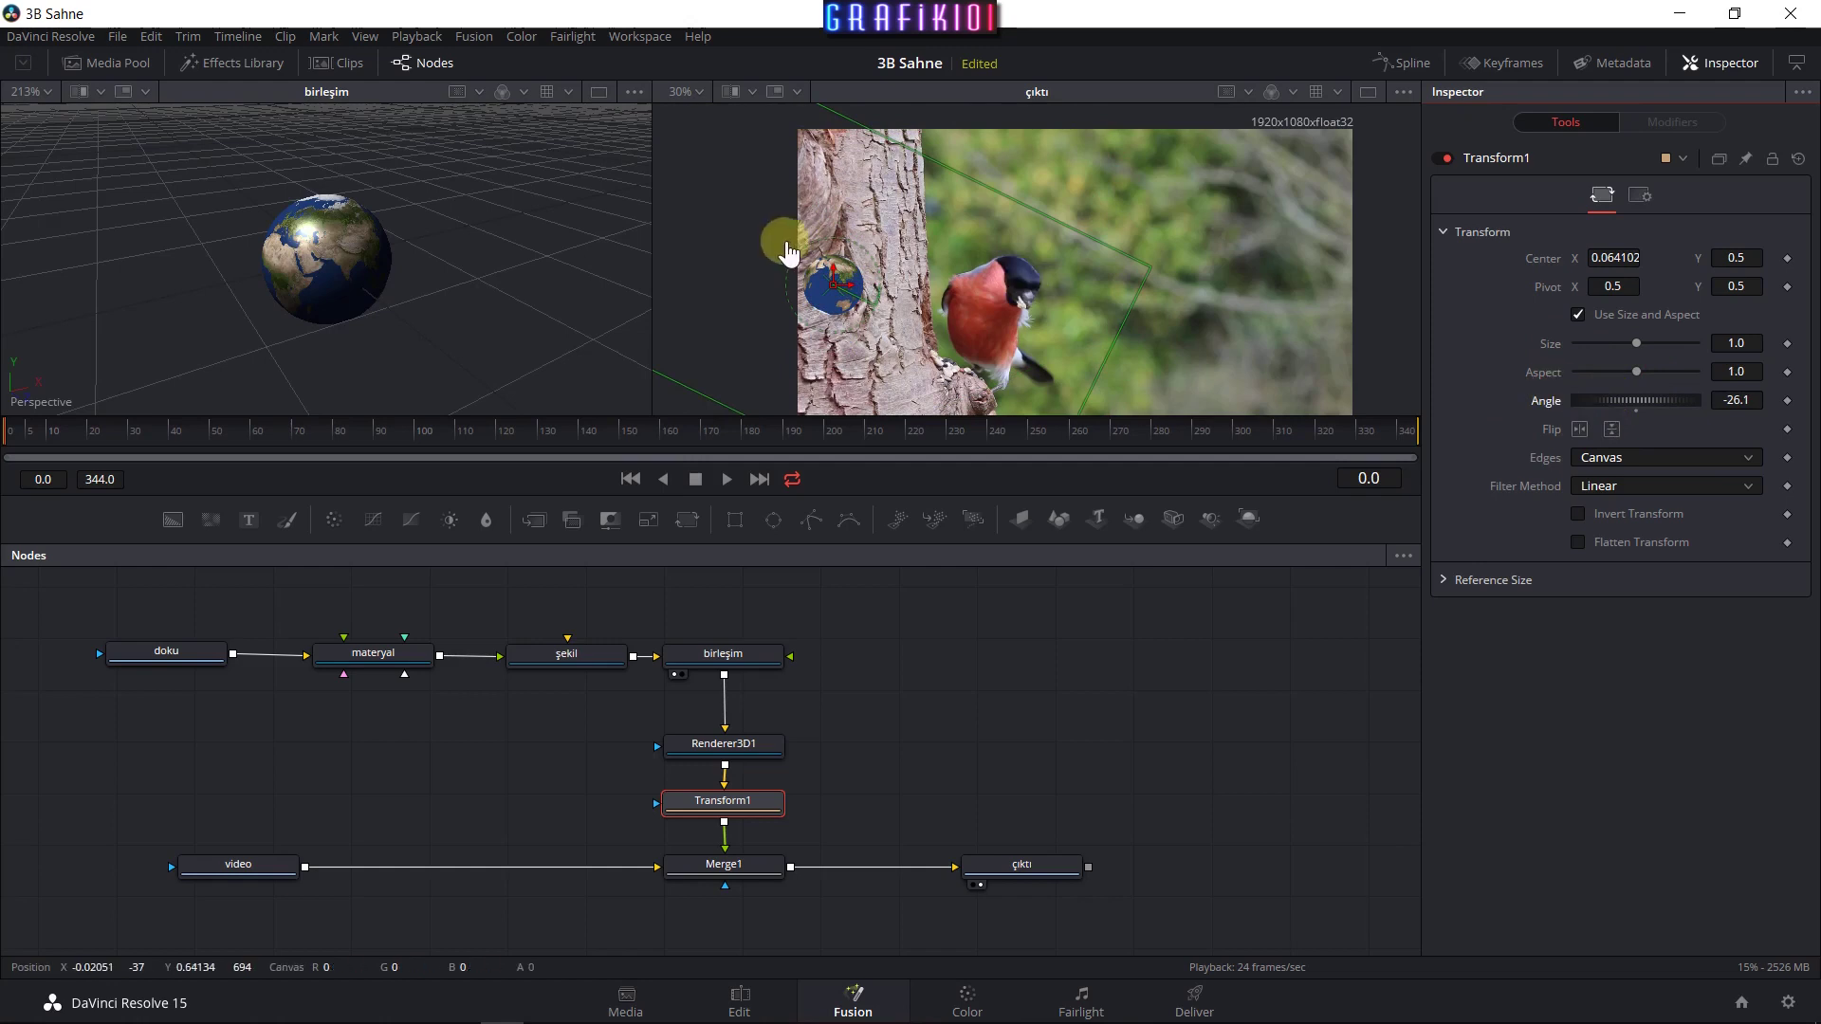
scroll(785, 237, "up", 3)
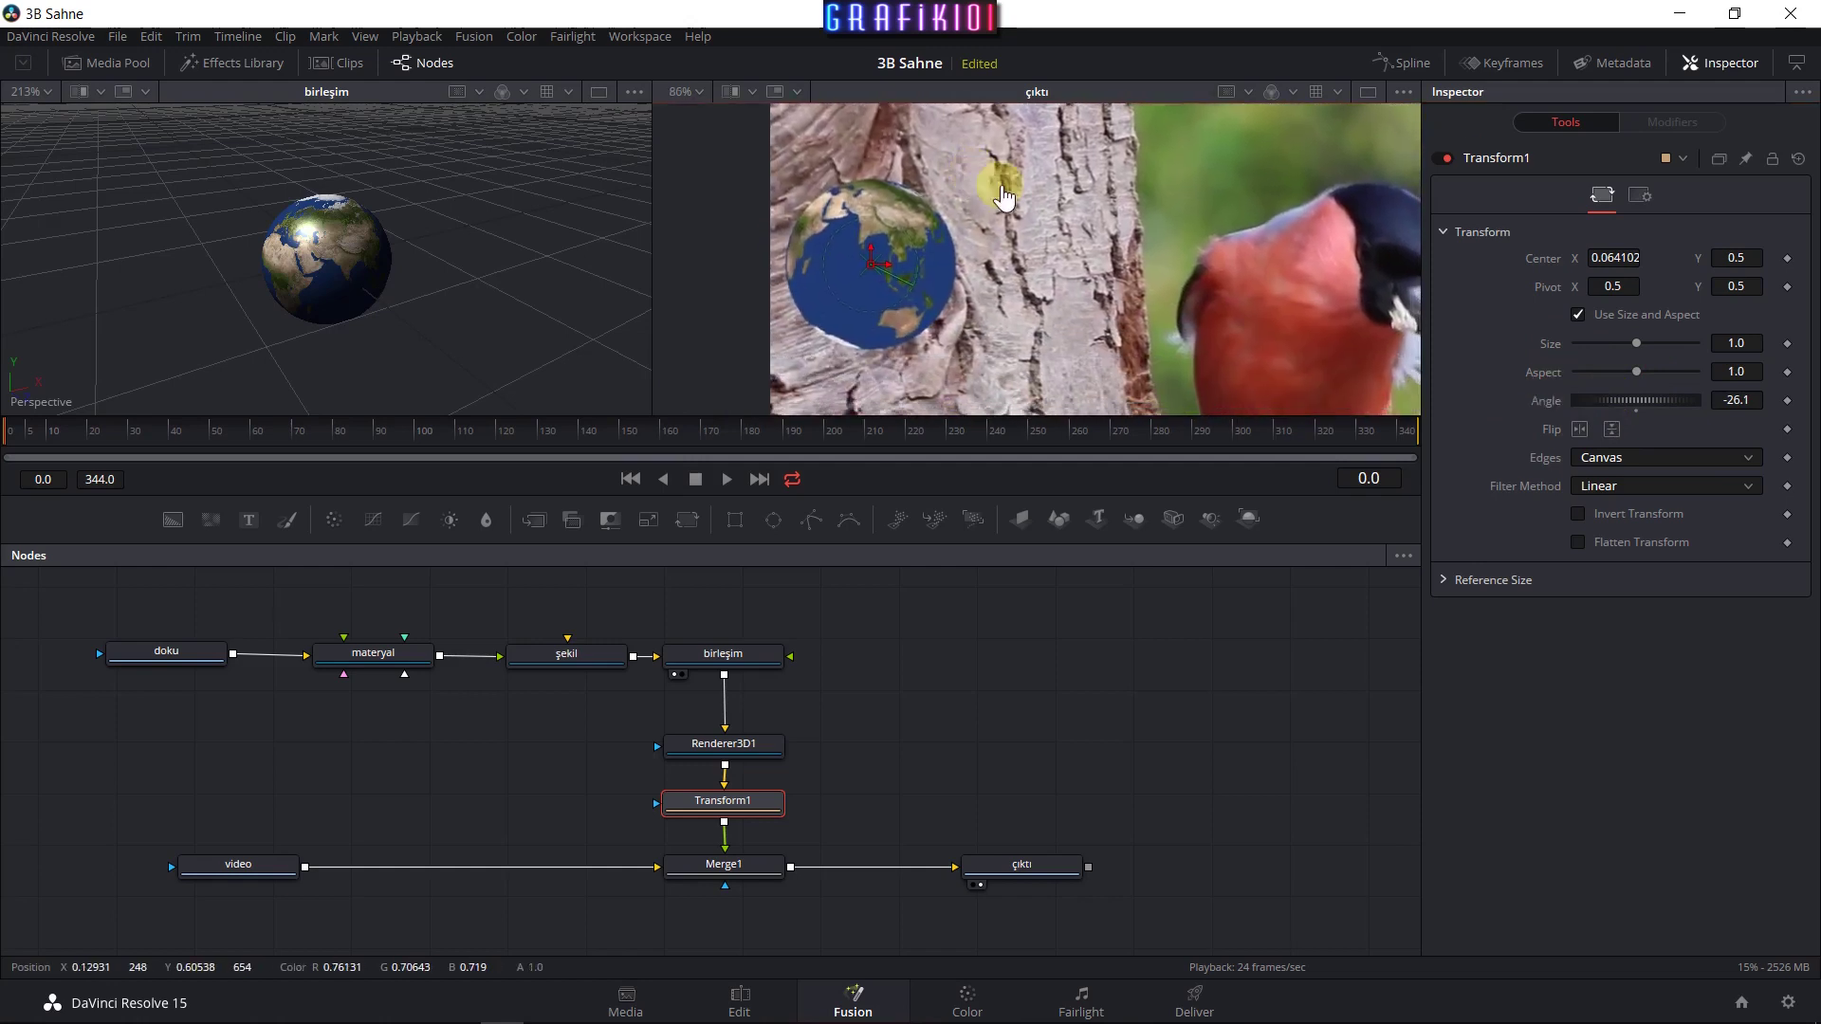
double_click(1641, 418)
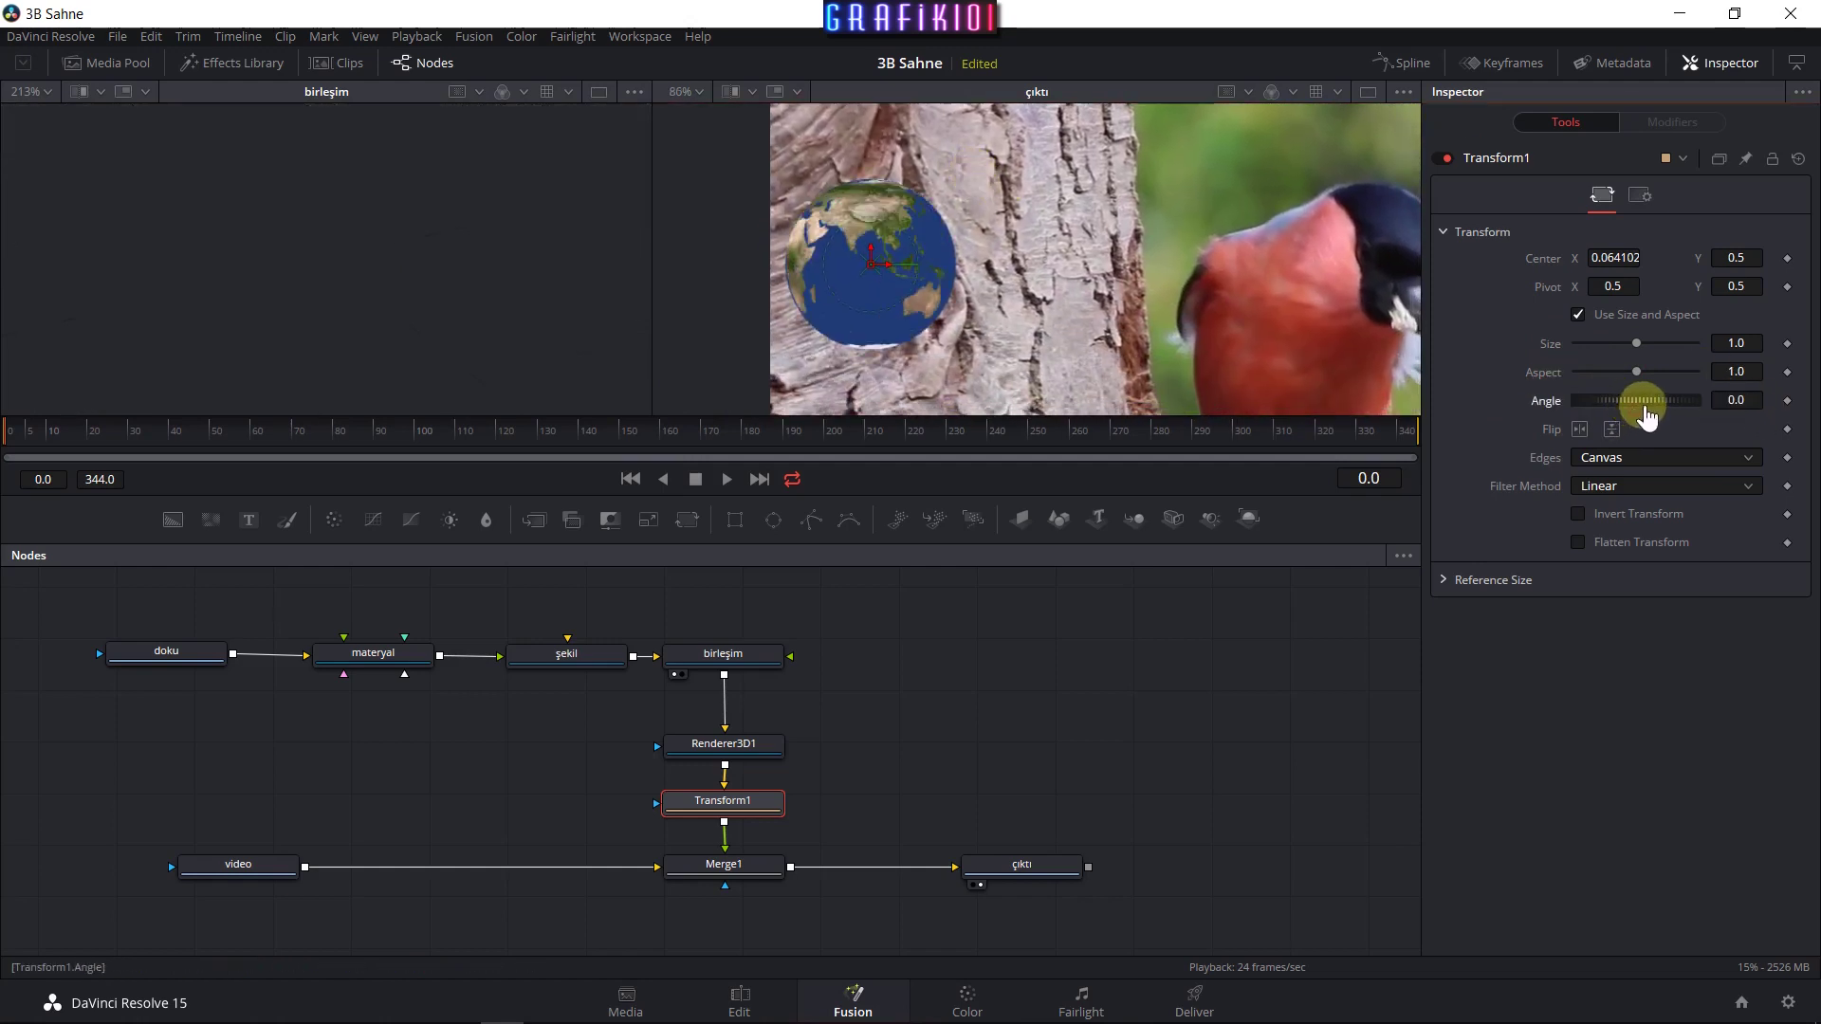
left_click_drag(1646, 410, 1657, 414)
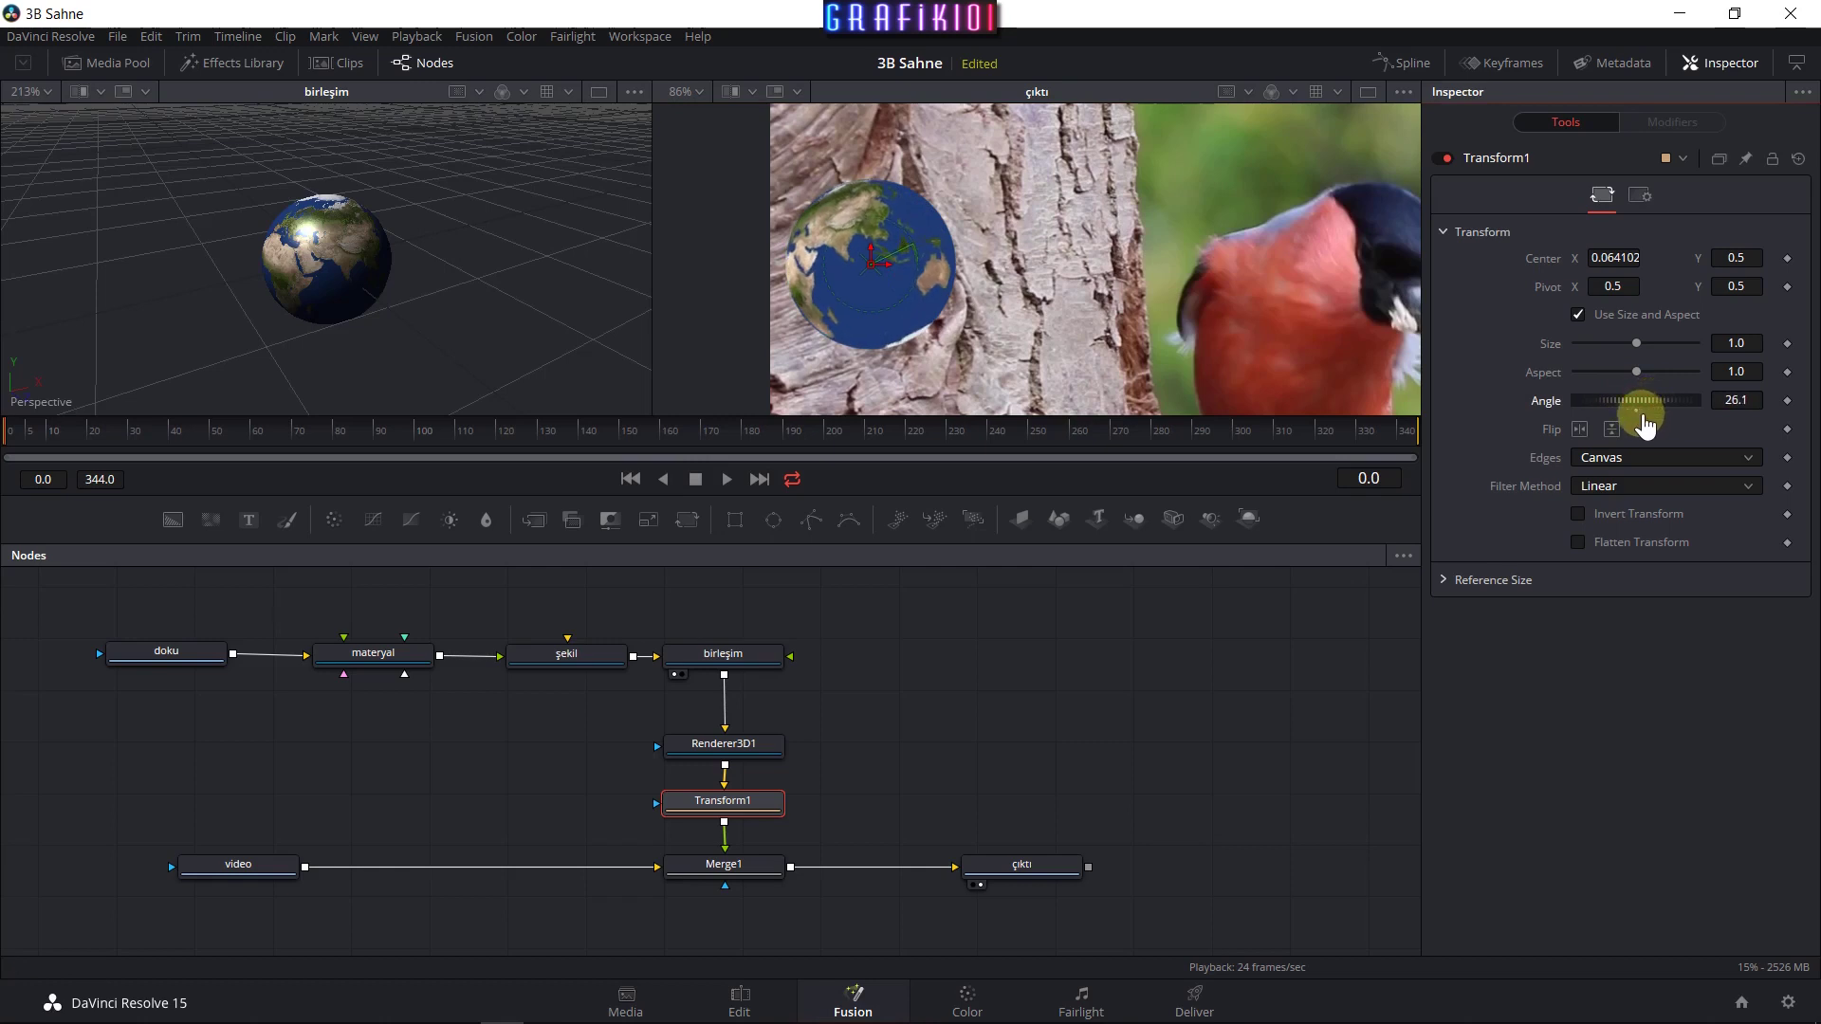
key("ctrl+z")
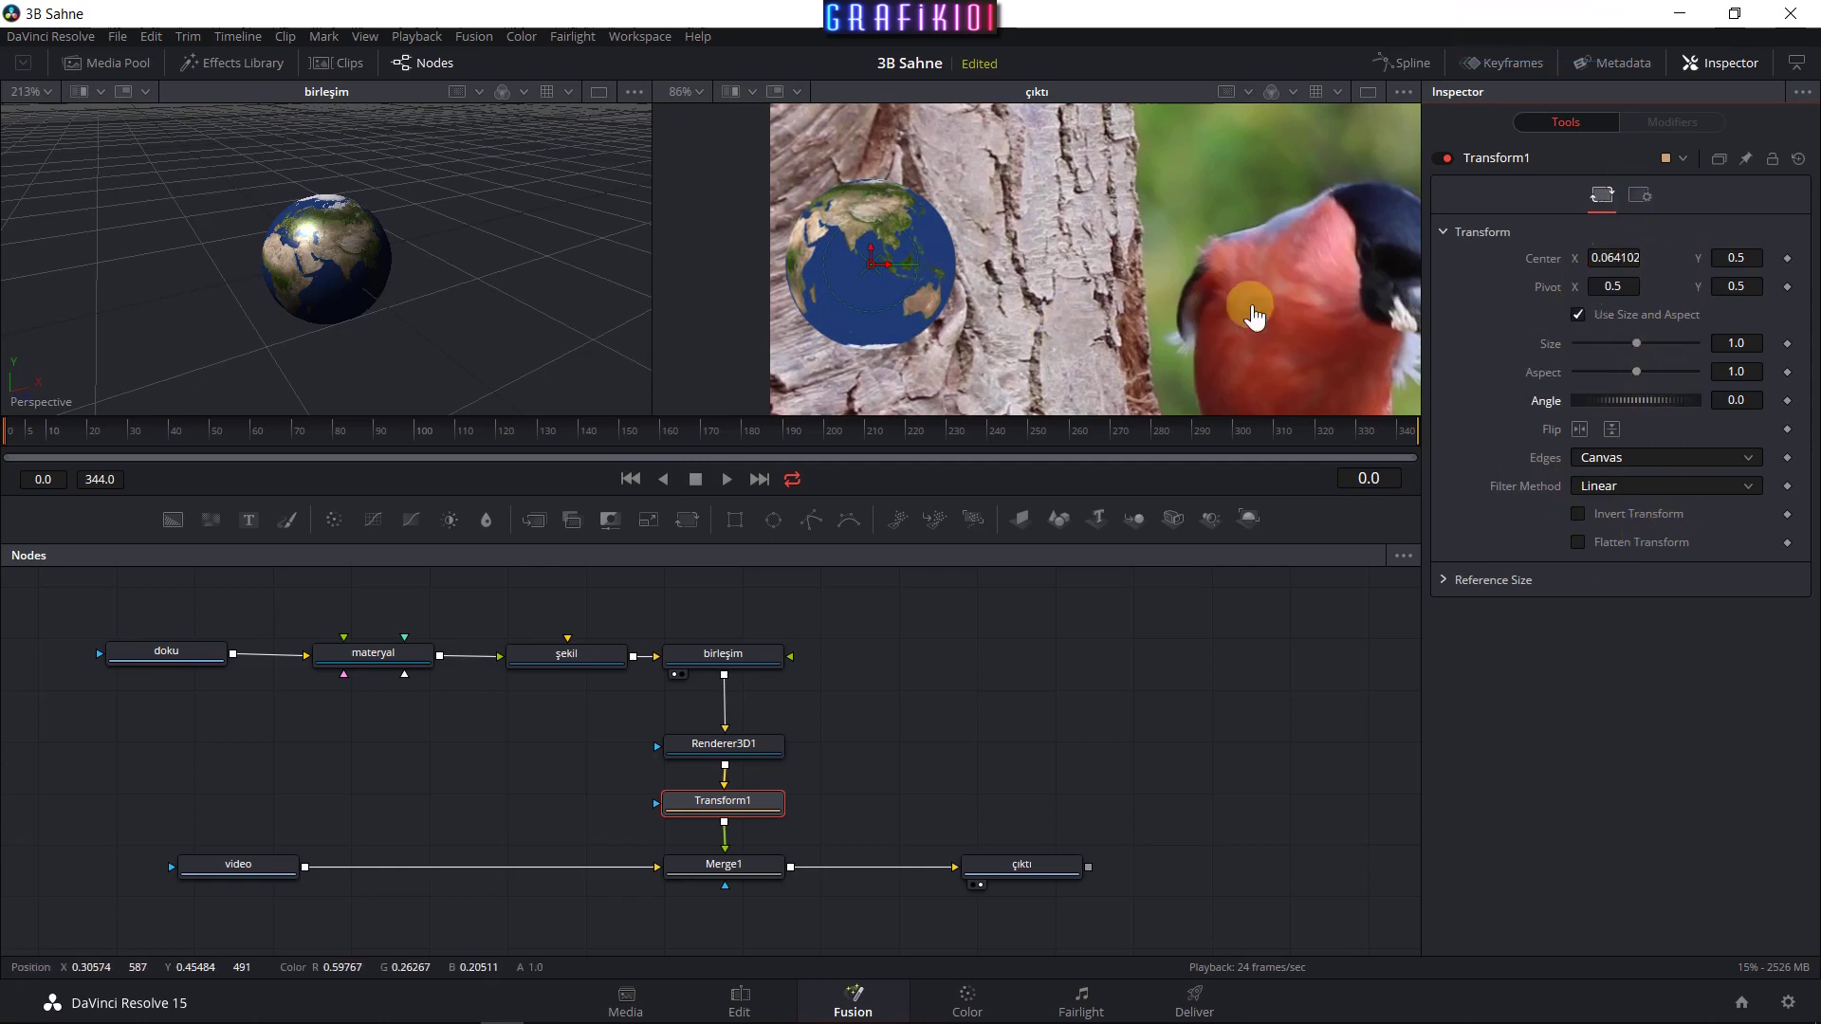
left_click(296, 272)
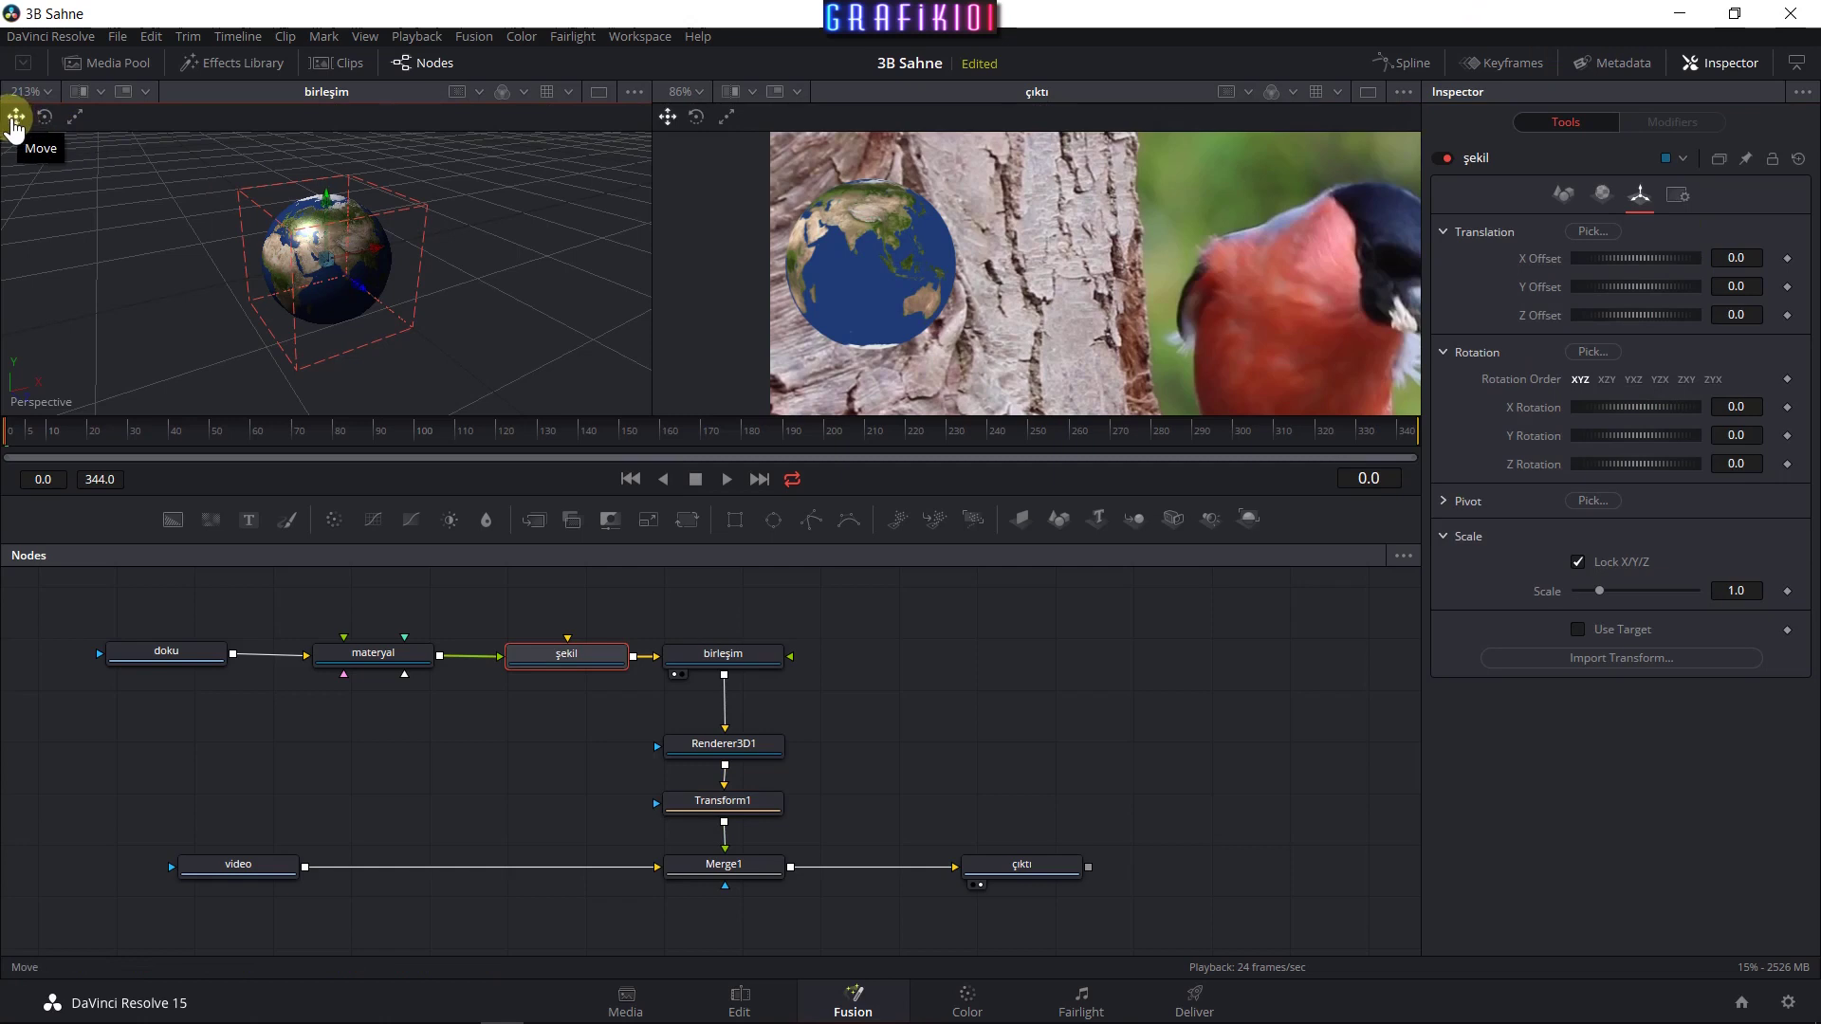
Undo trial rotations of the şekil sphere and reset its Y and Z rotation to 0.
left_click(42, 121)
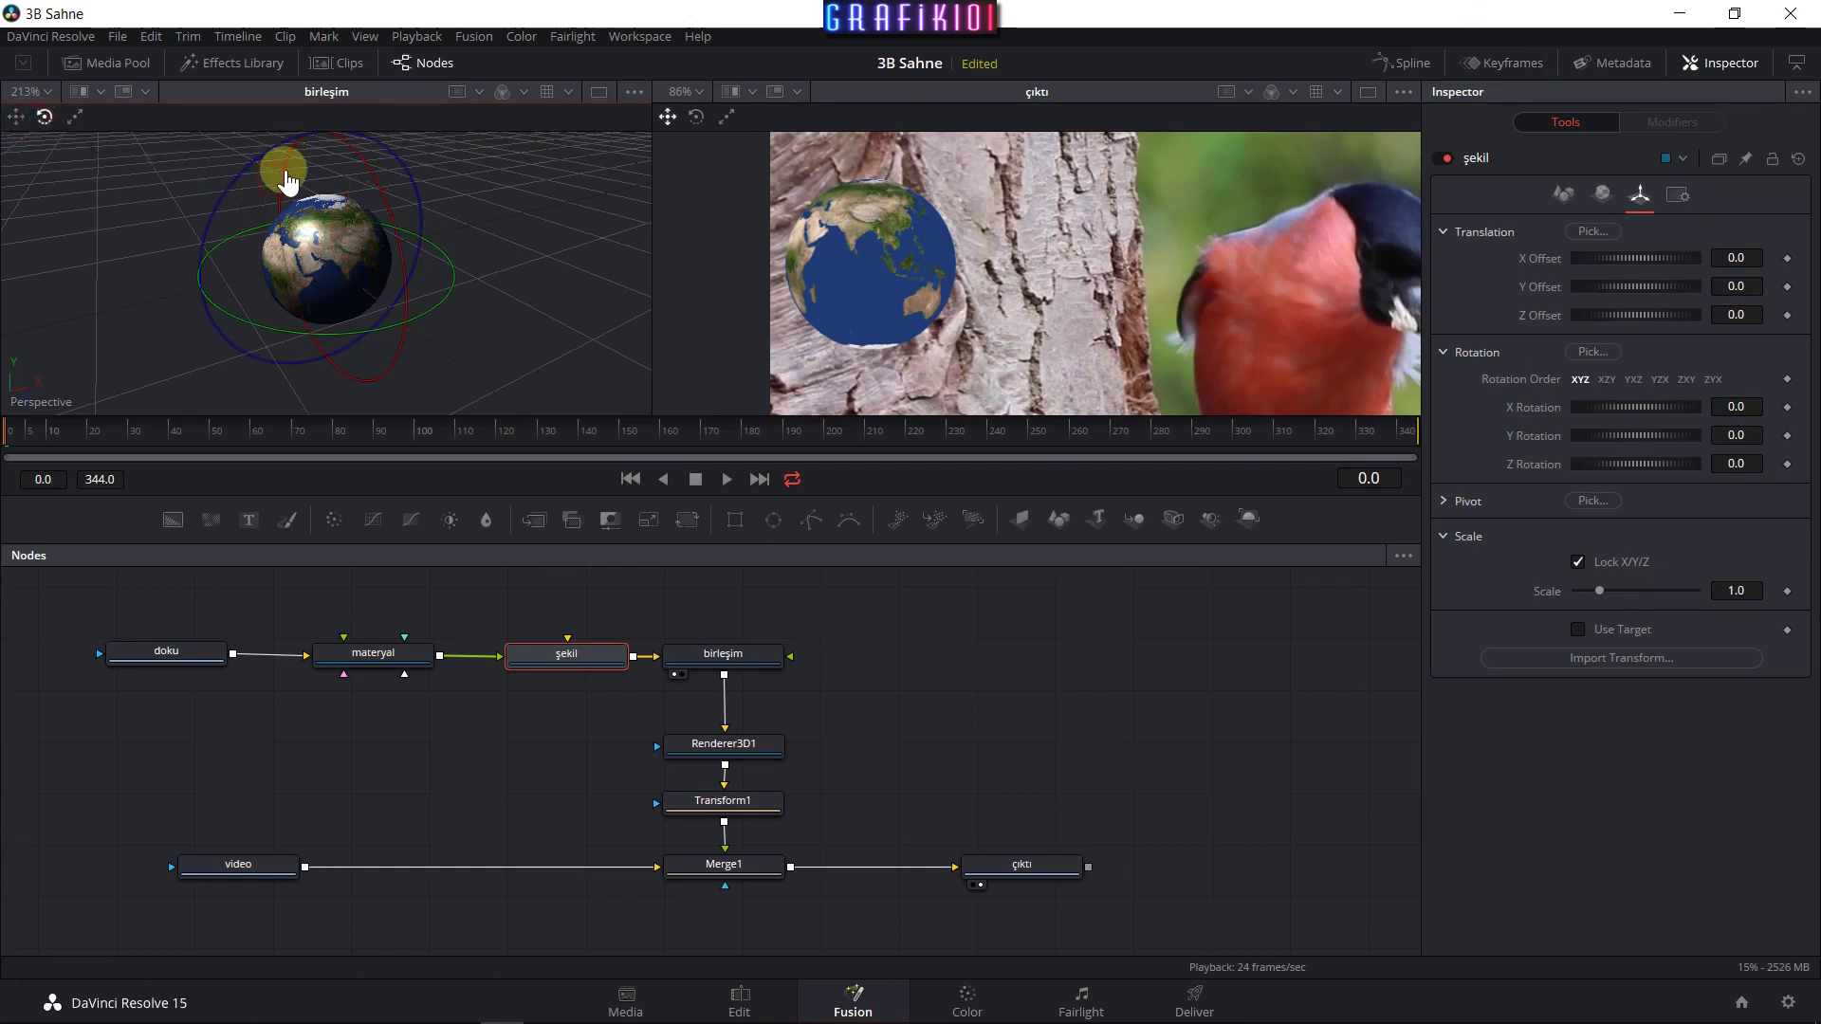
mouse_move(388, 206)
left_mouse_down()
mouse_move(393, 273)
mouse_move(383, 245)
left_mouse_up()
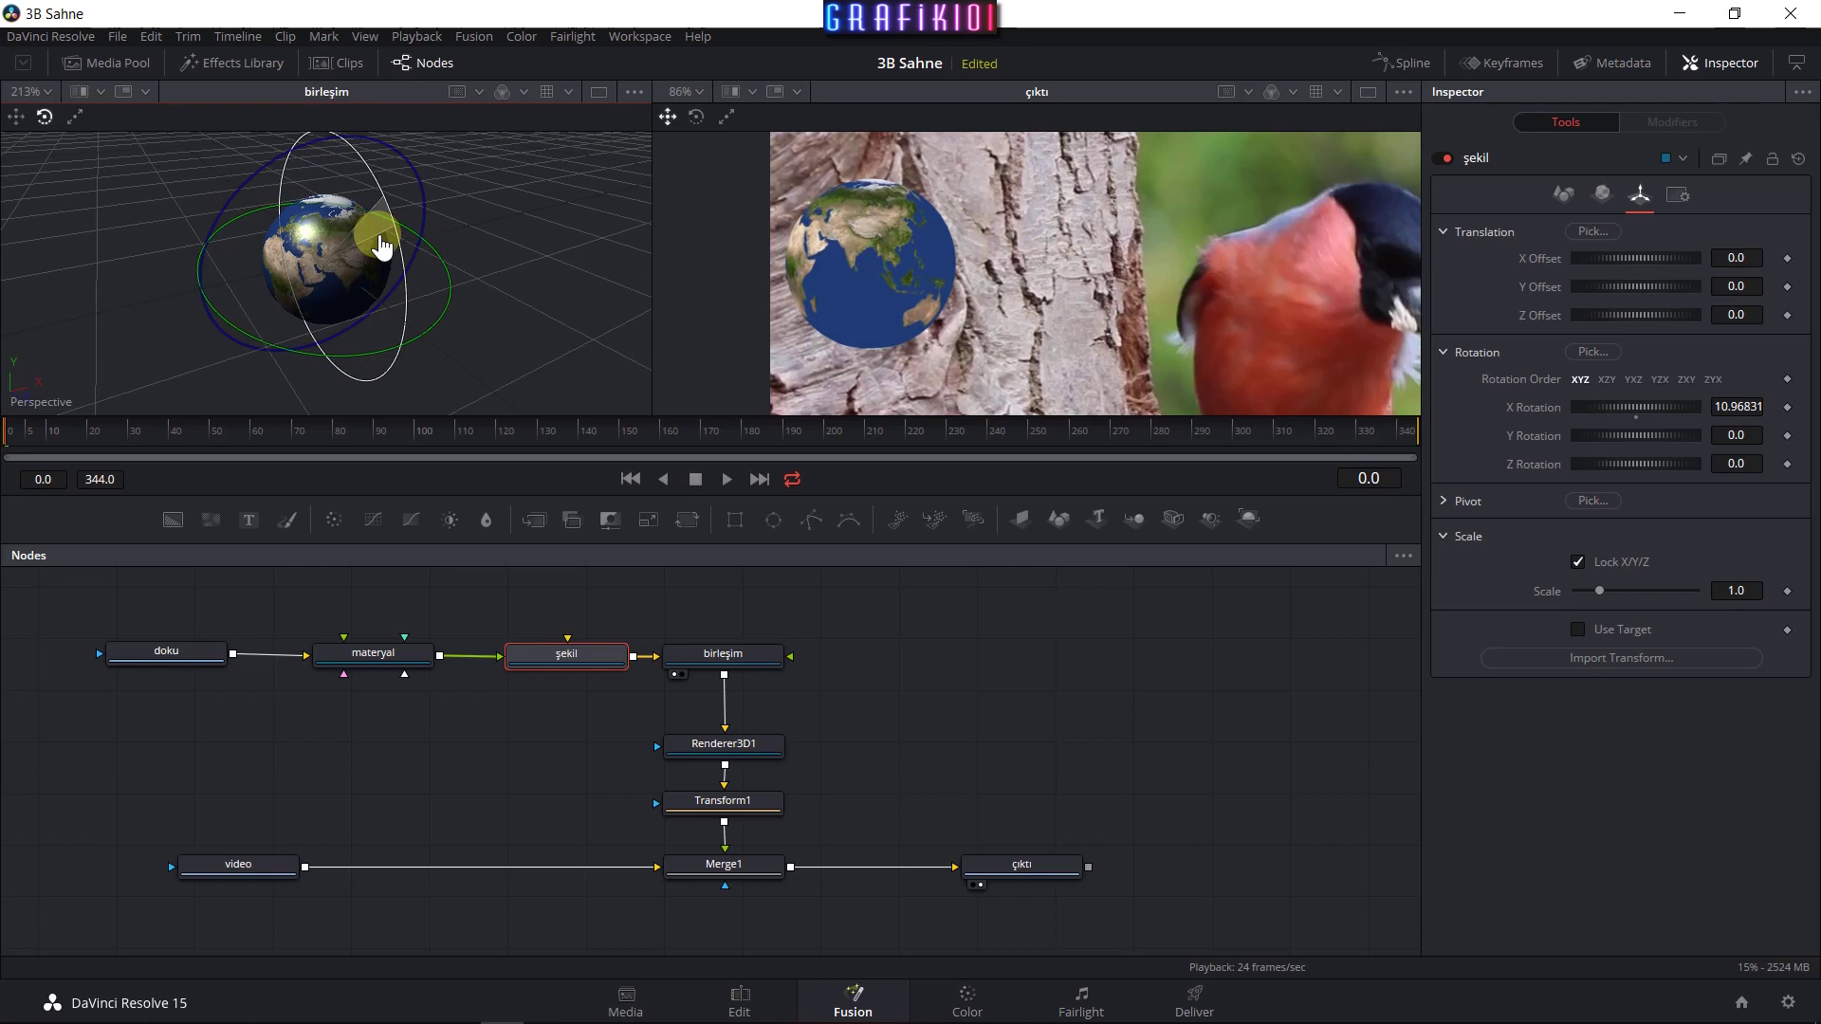
left_click_drag(382, 249, 379, 234)
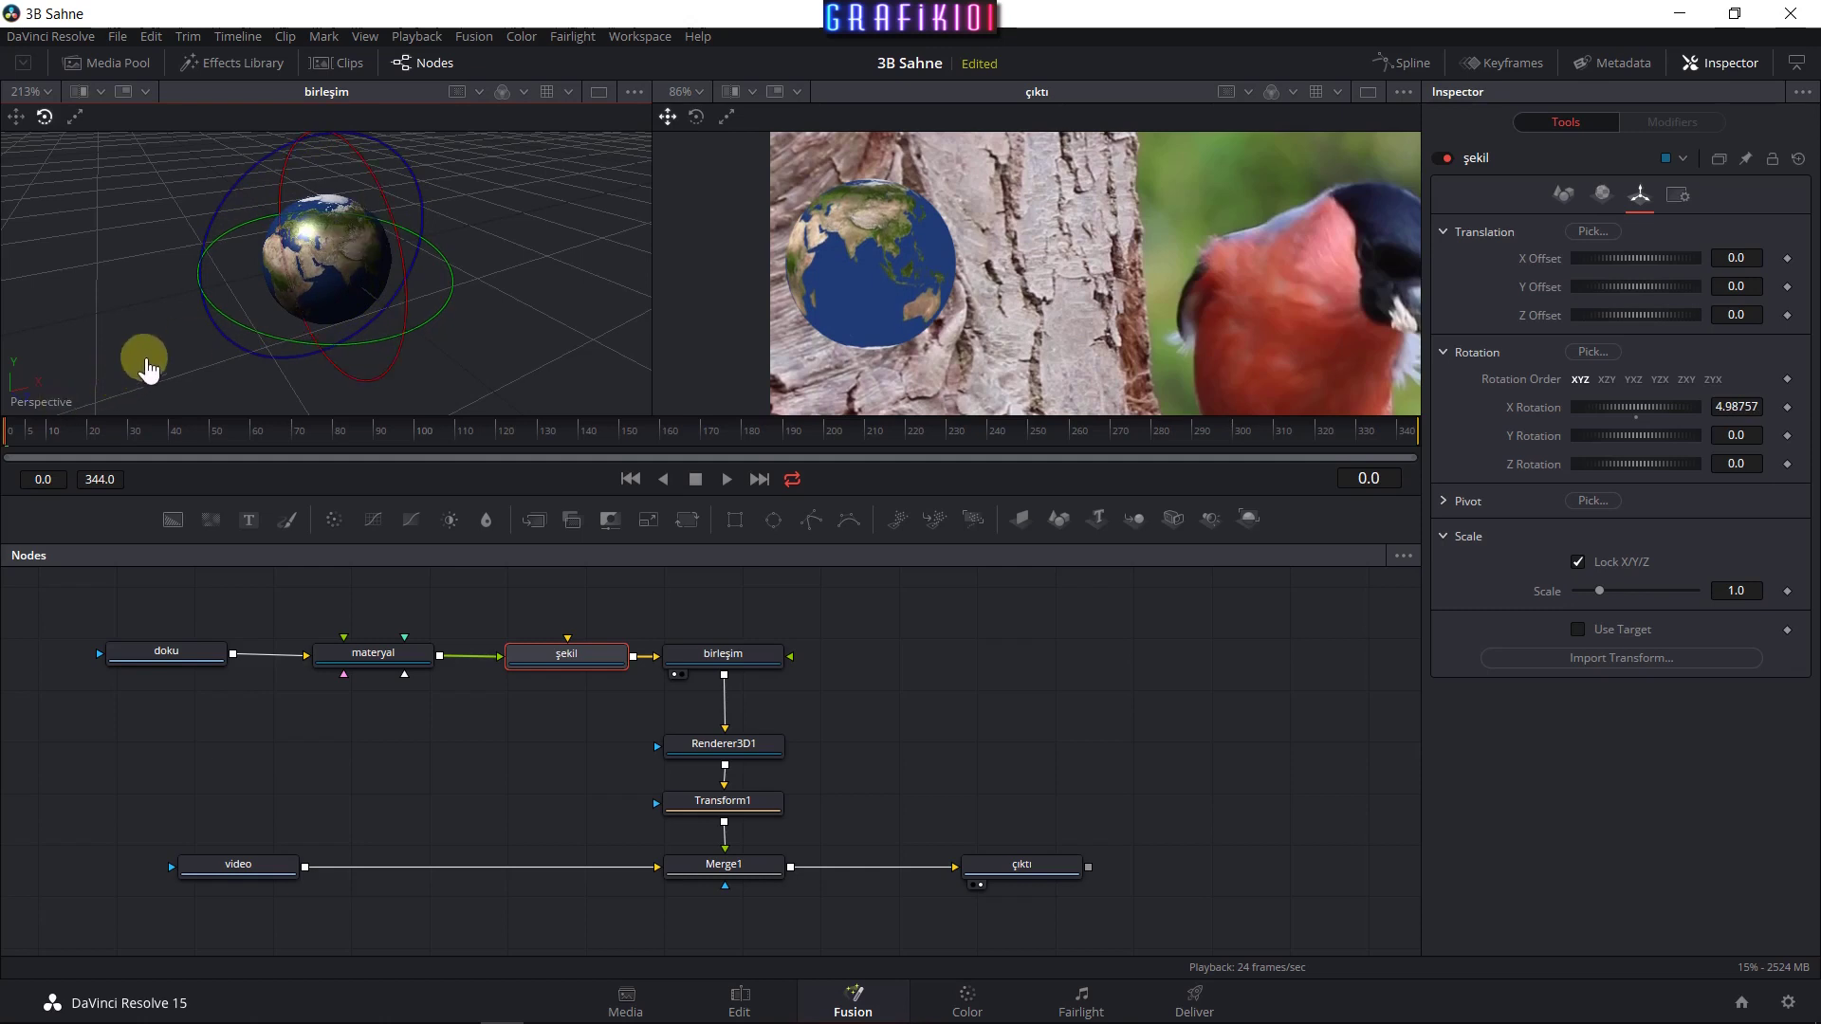
key("ctrl+z")
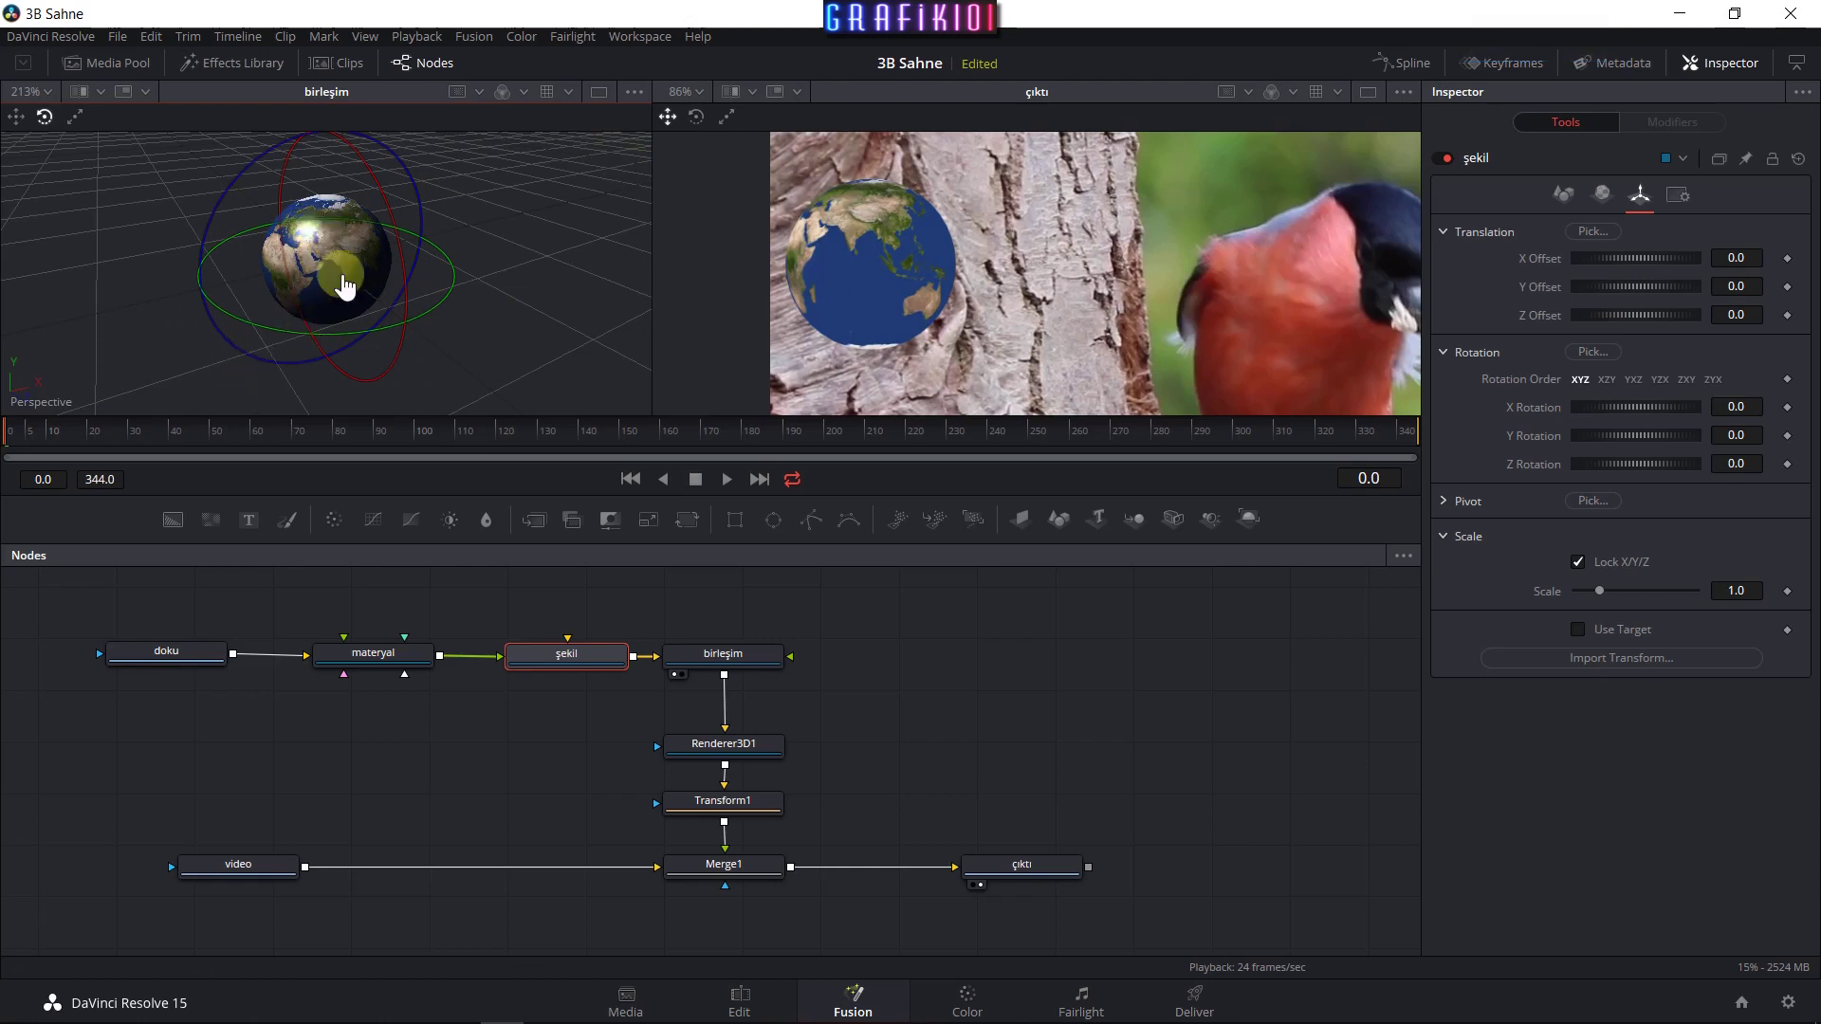
left_click(75, 116)
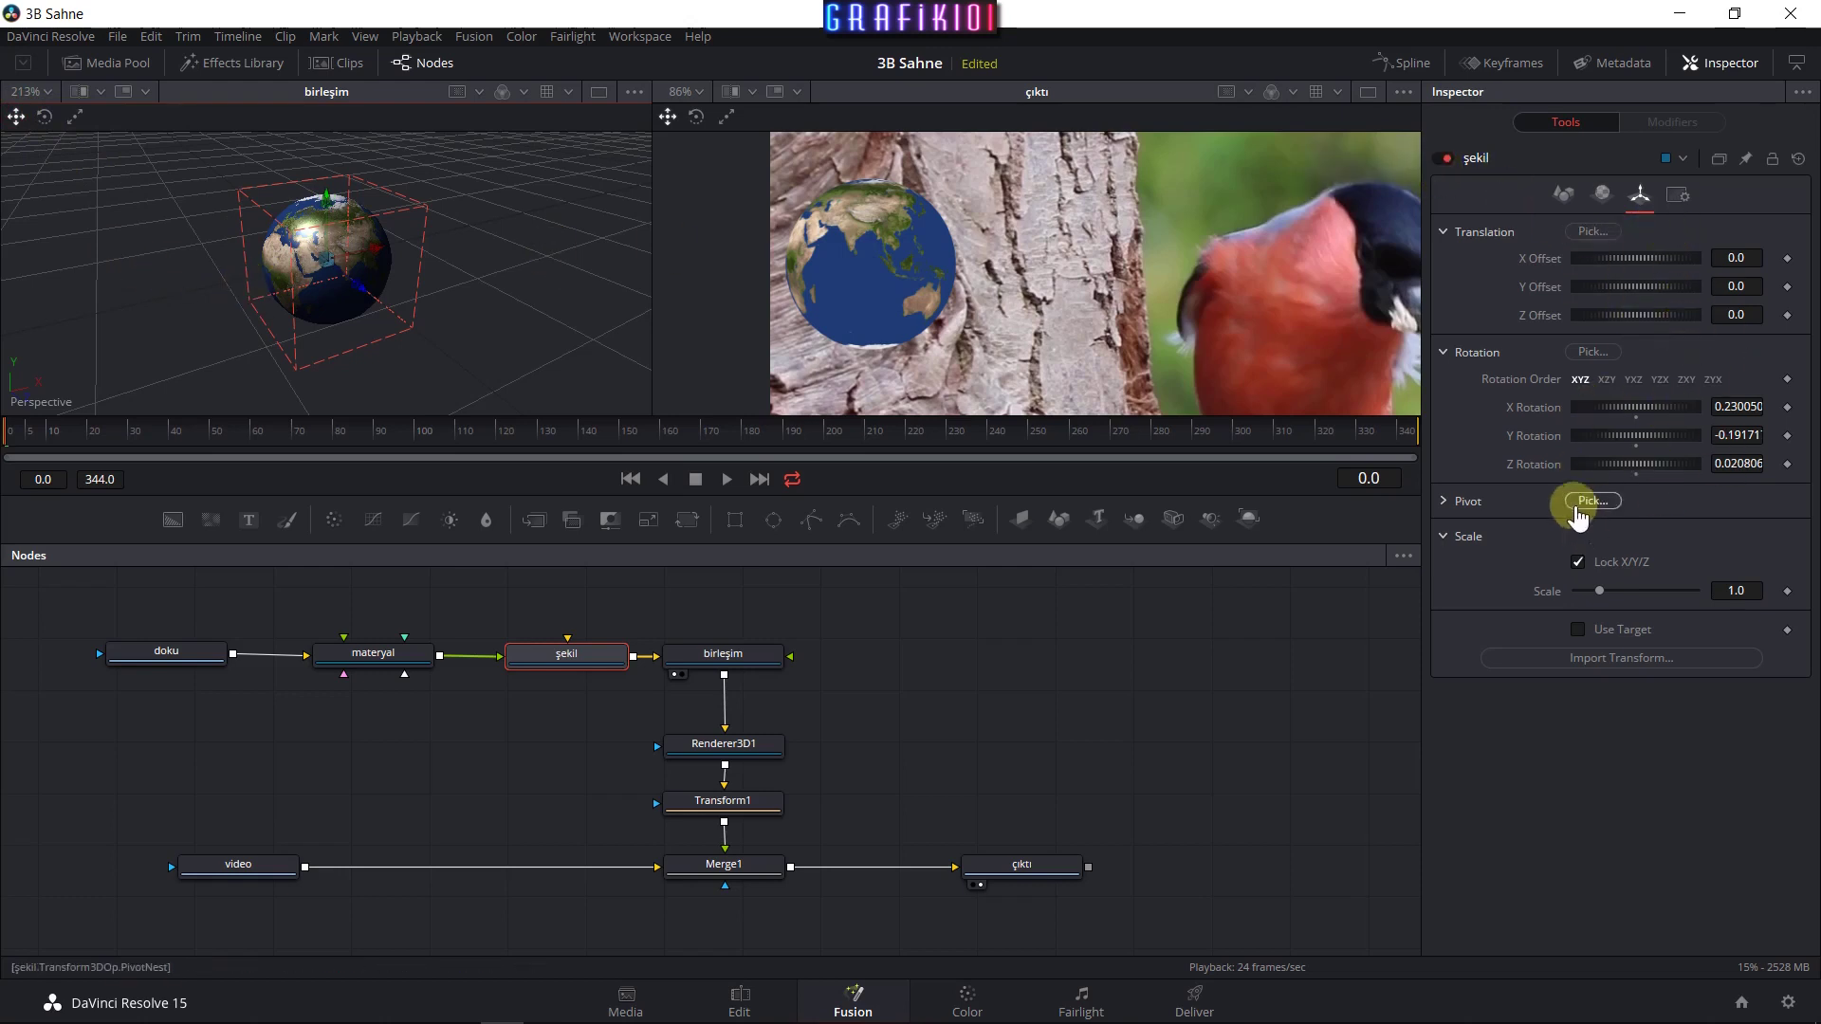
left_click_drag(1650, 446, 1656, 449)
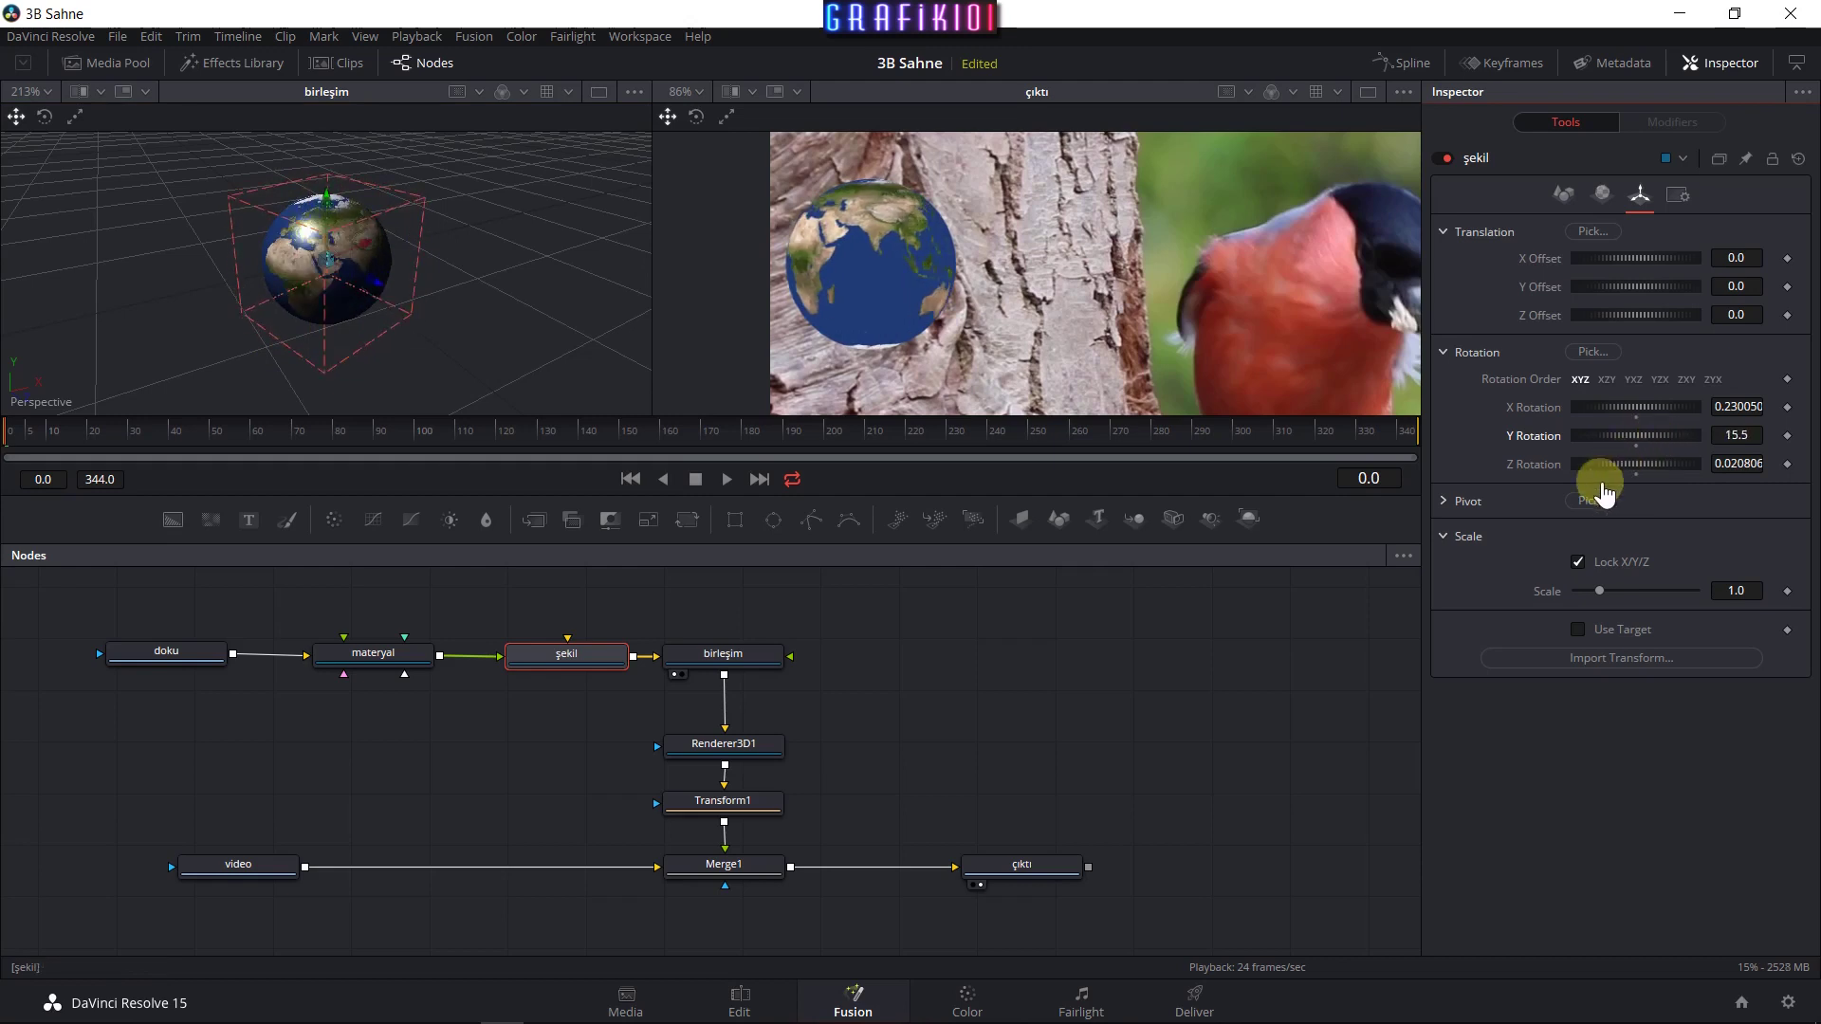
key("ctrl+z")
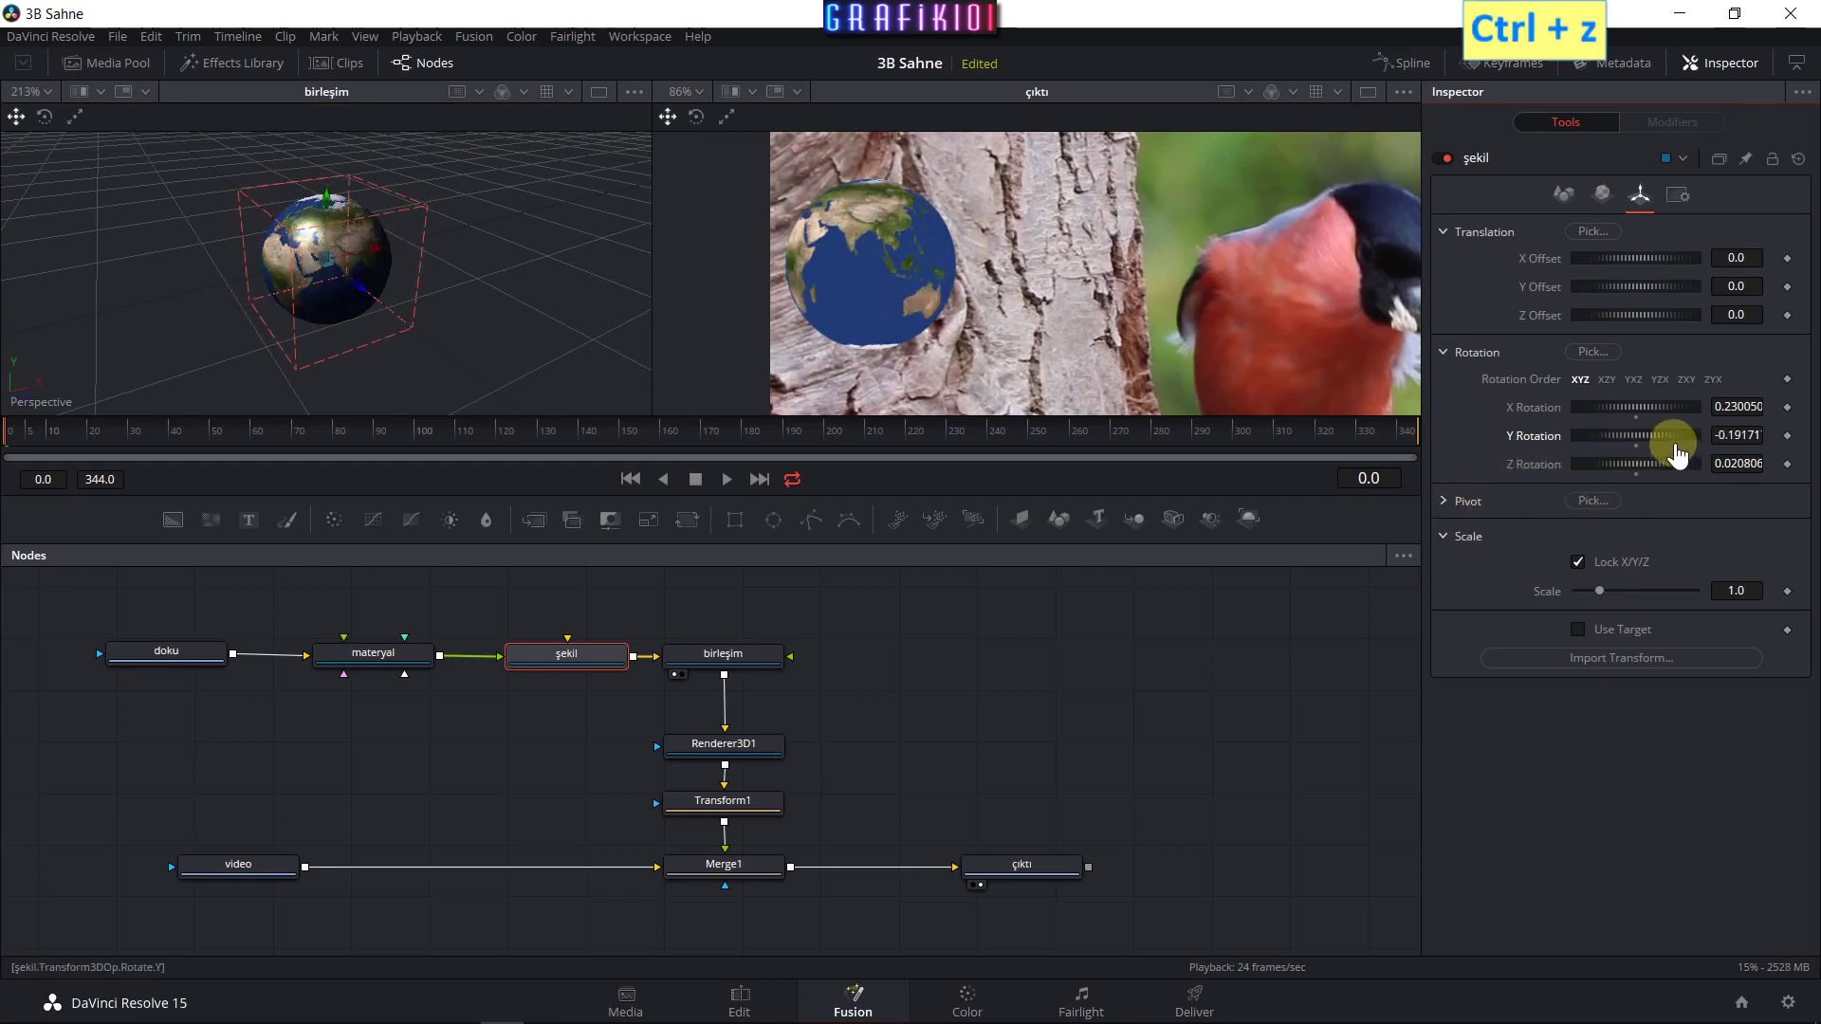
double_click(1640, 456)
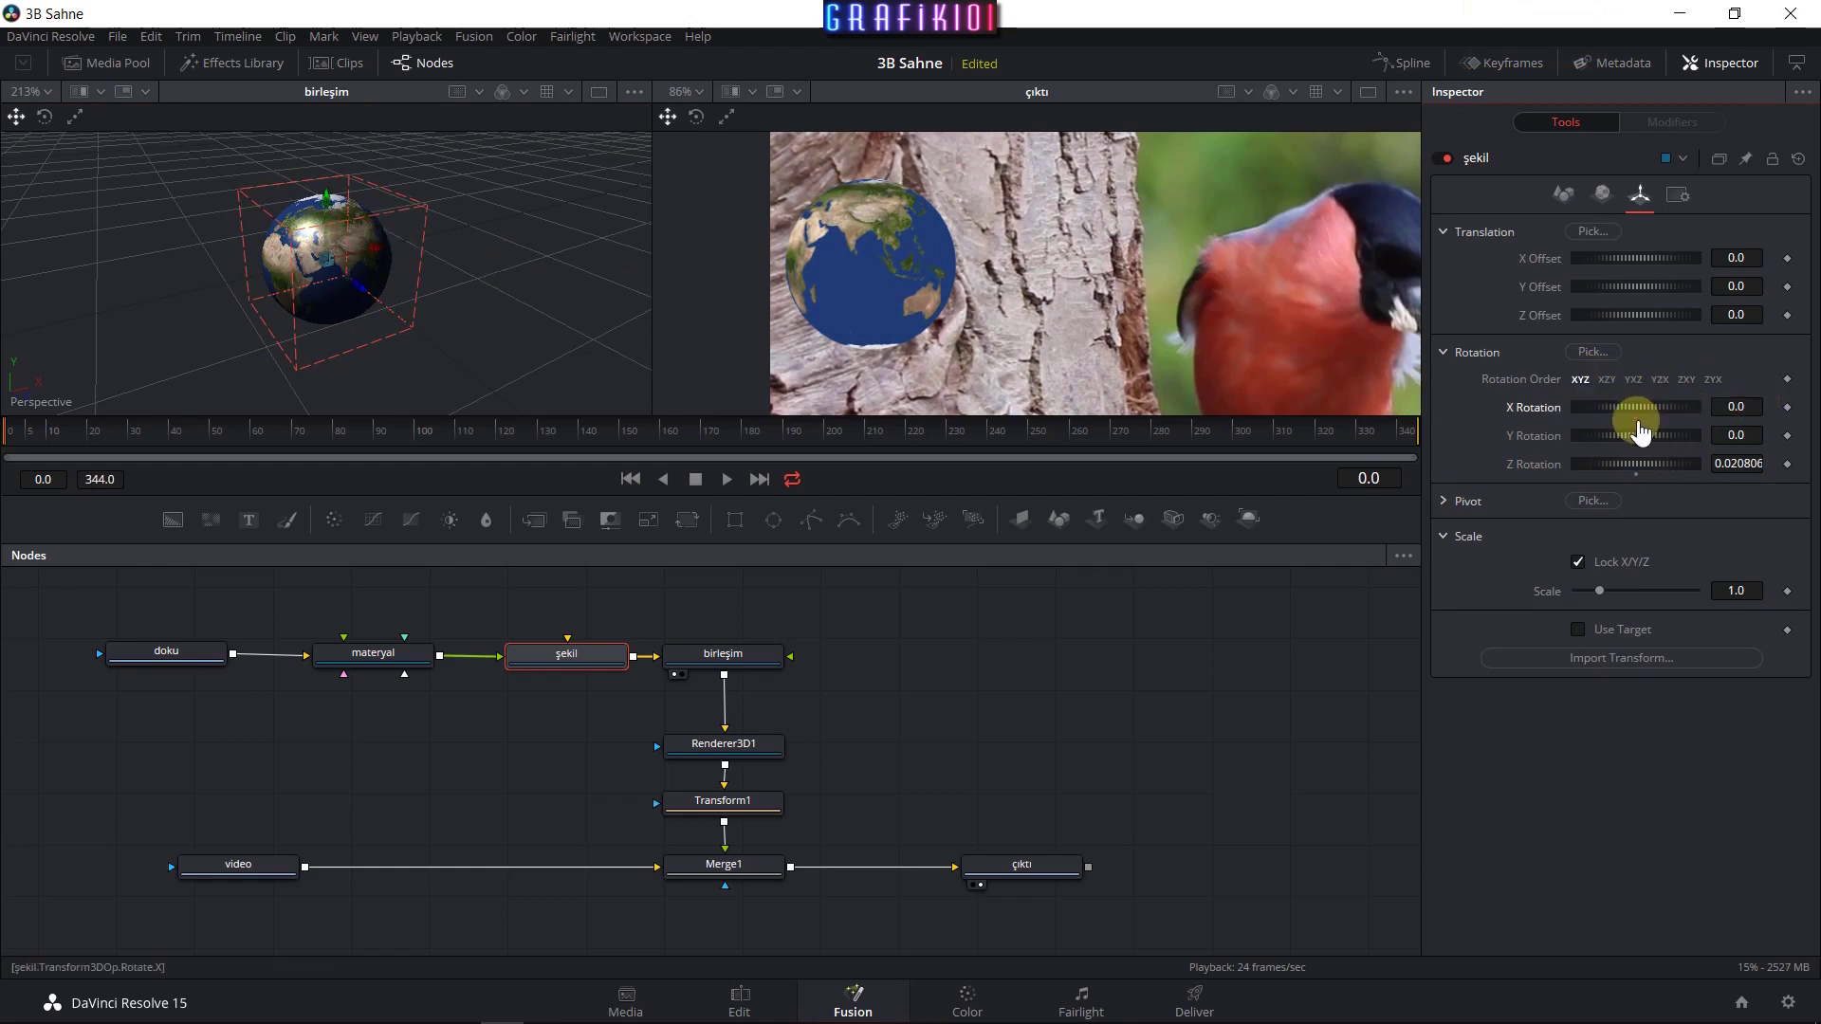
double_click(1636, 470)
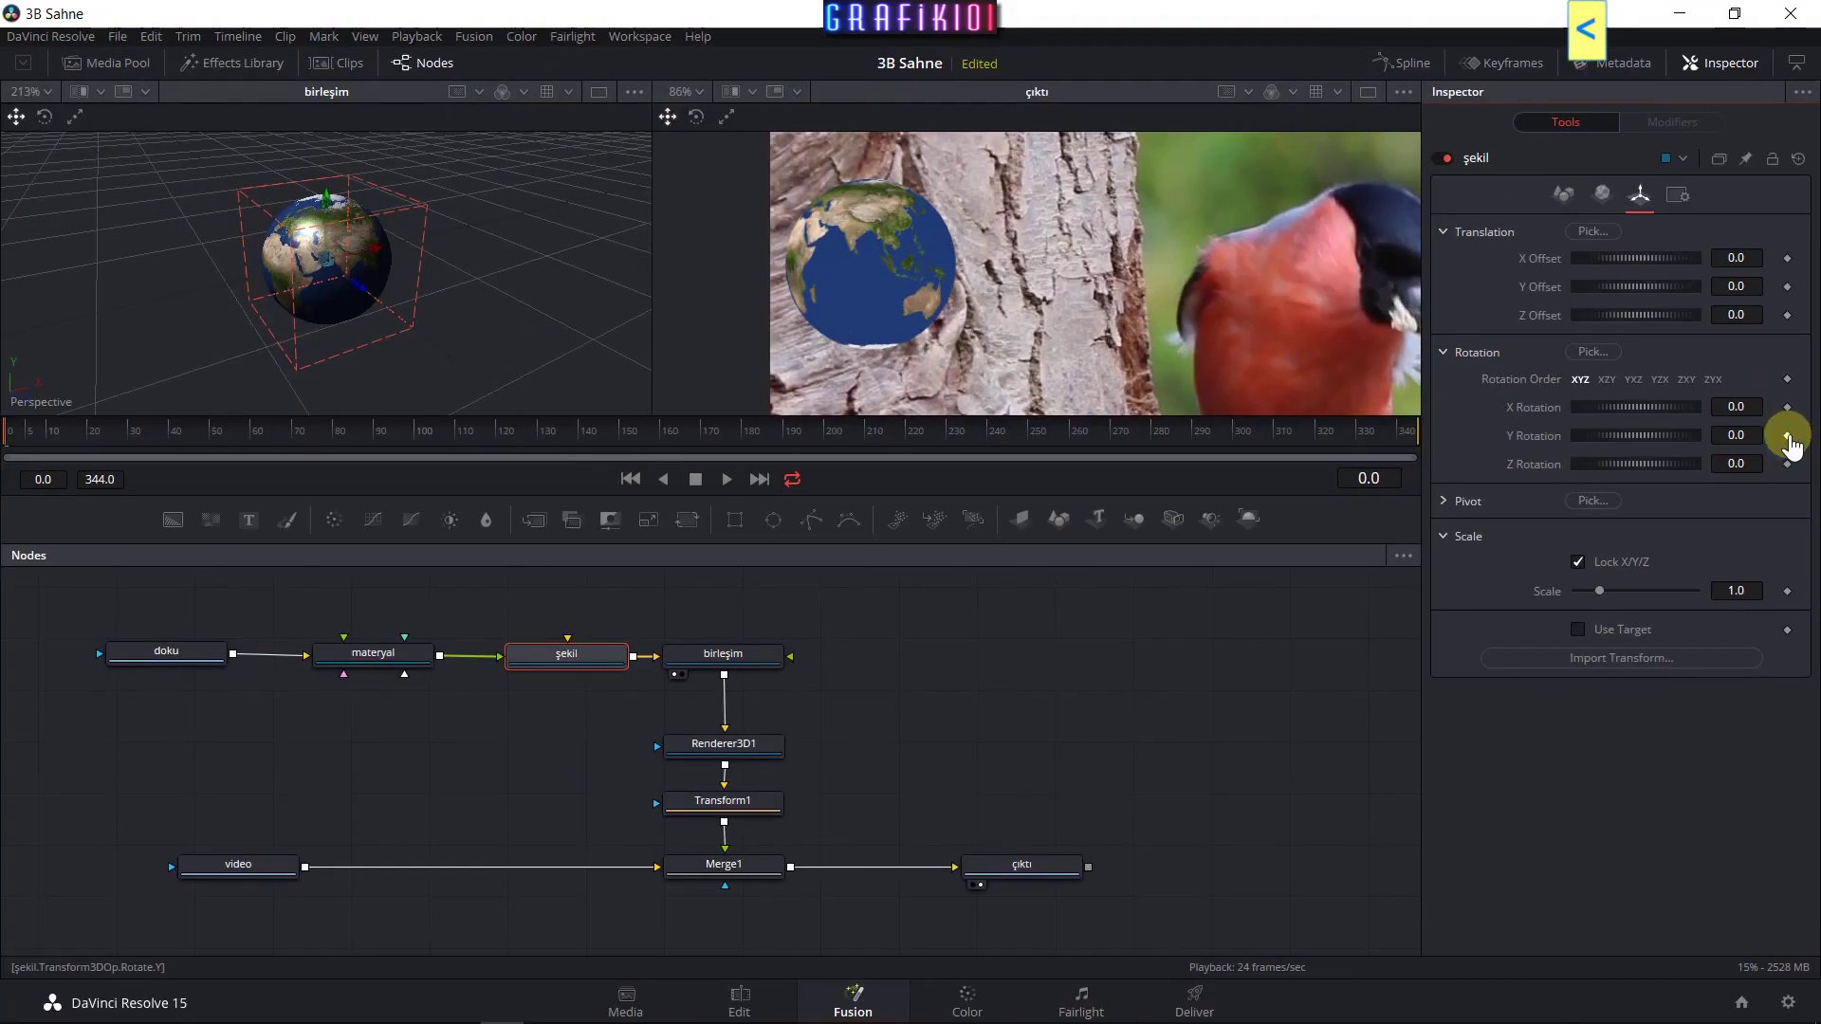
Keyframe the earth's Y Rotation from 0 at frame 0 to 360 at frame 344, then play it back from the start.
left_click(1787, 435)
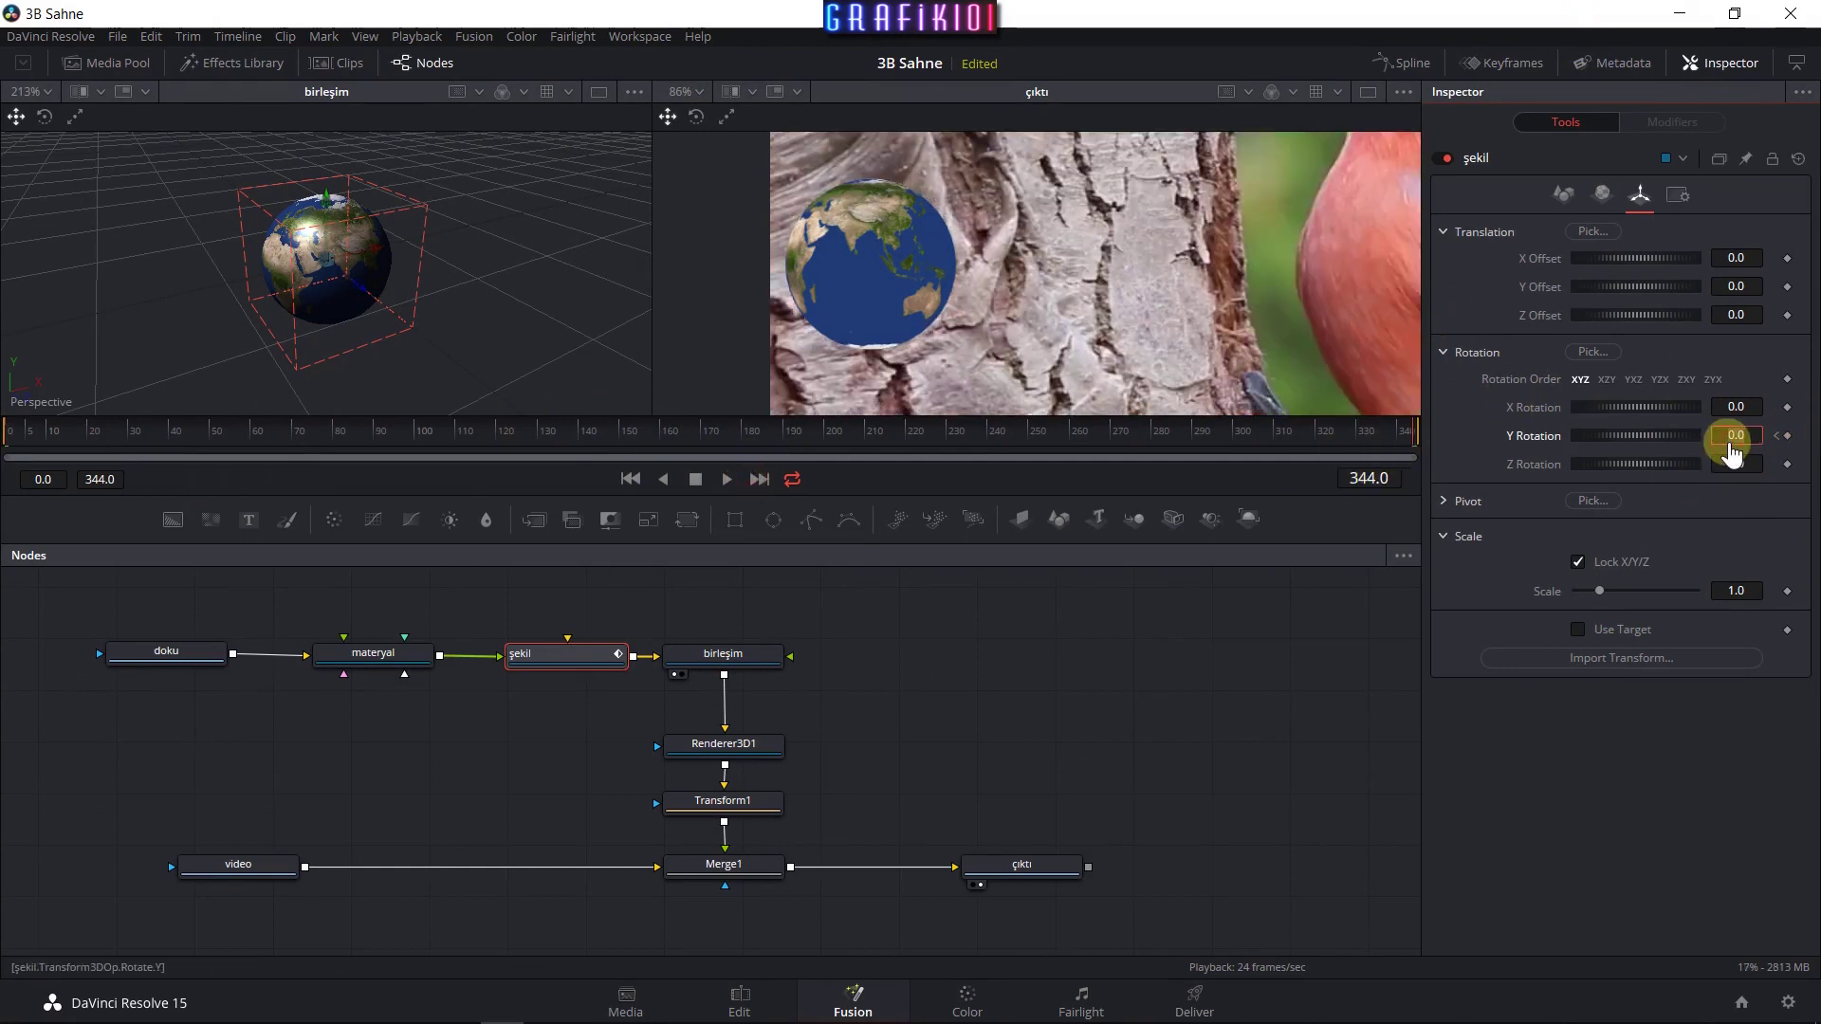
type("360")
key("Return")
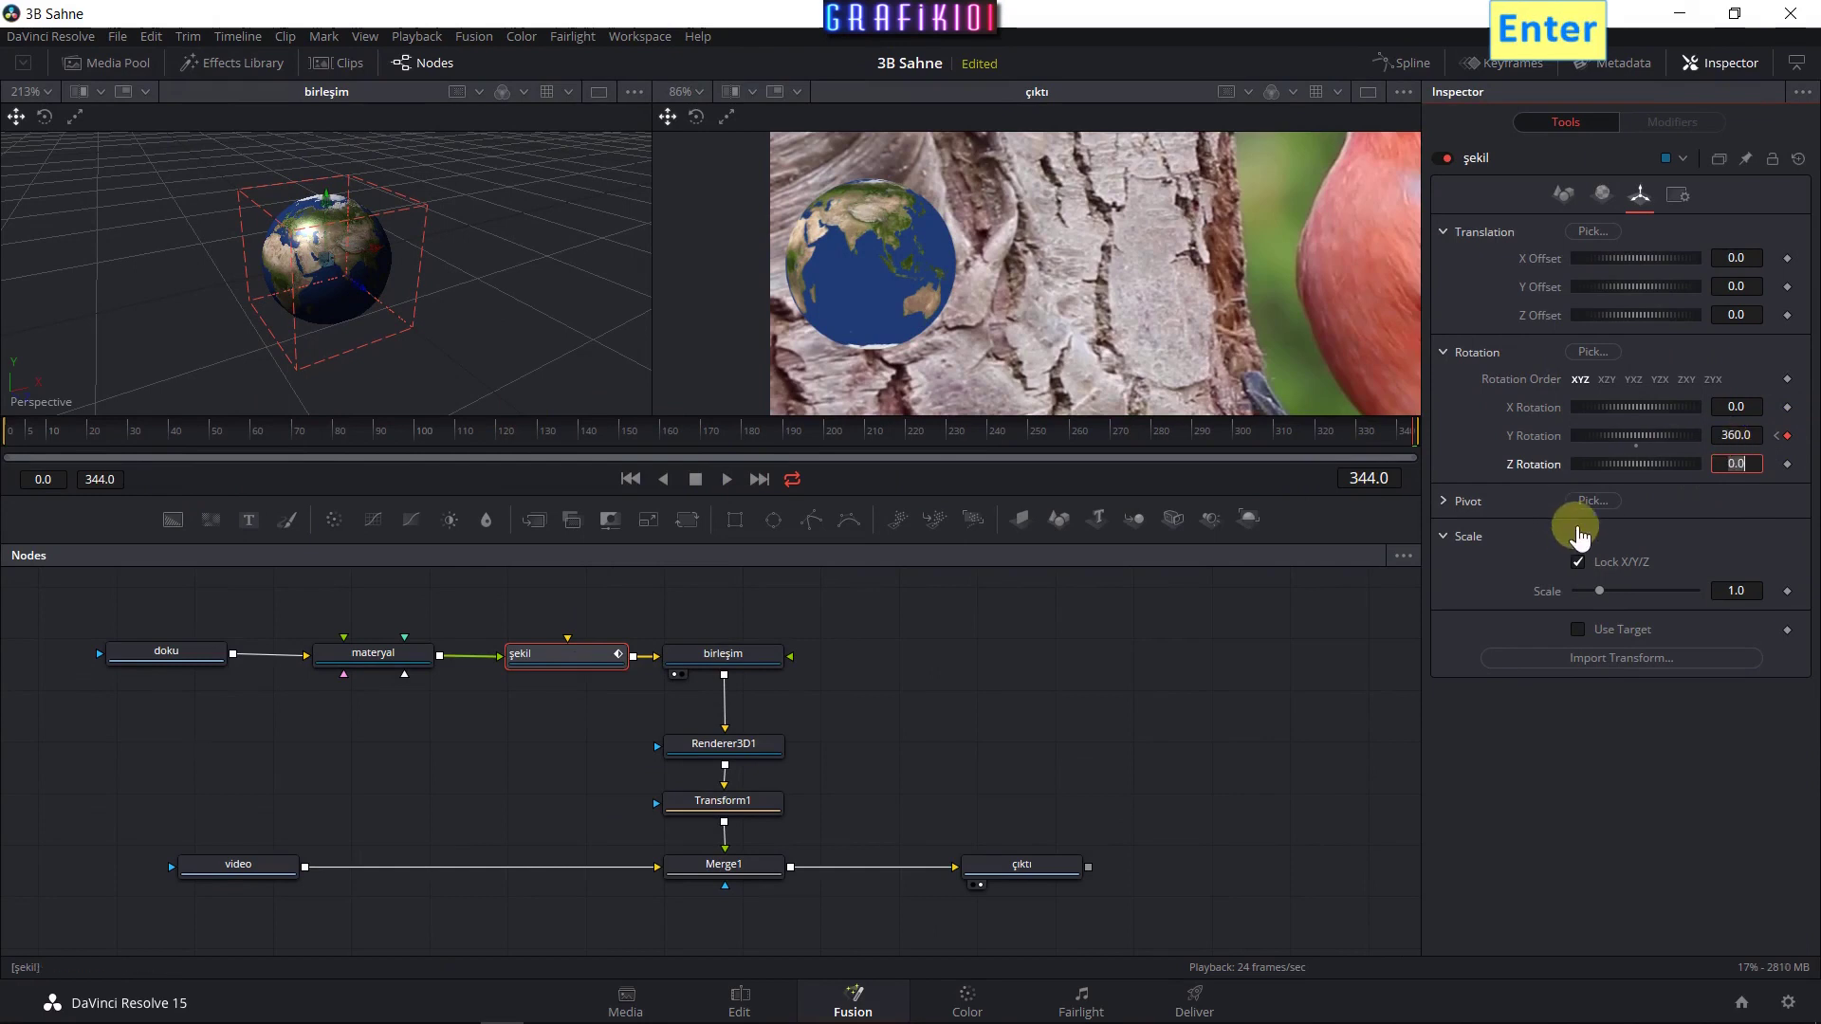
left_click(628, 480)
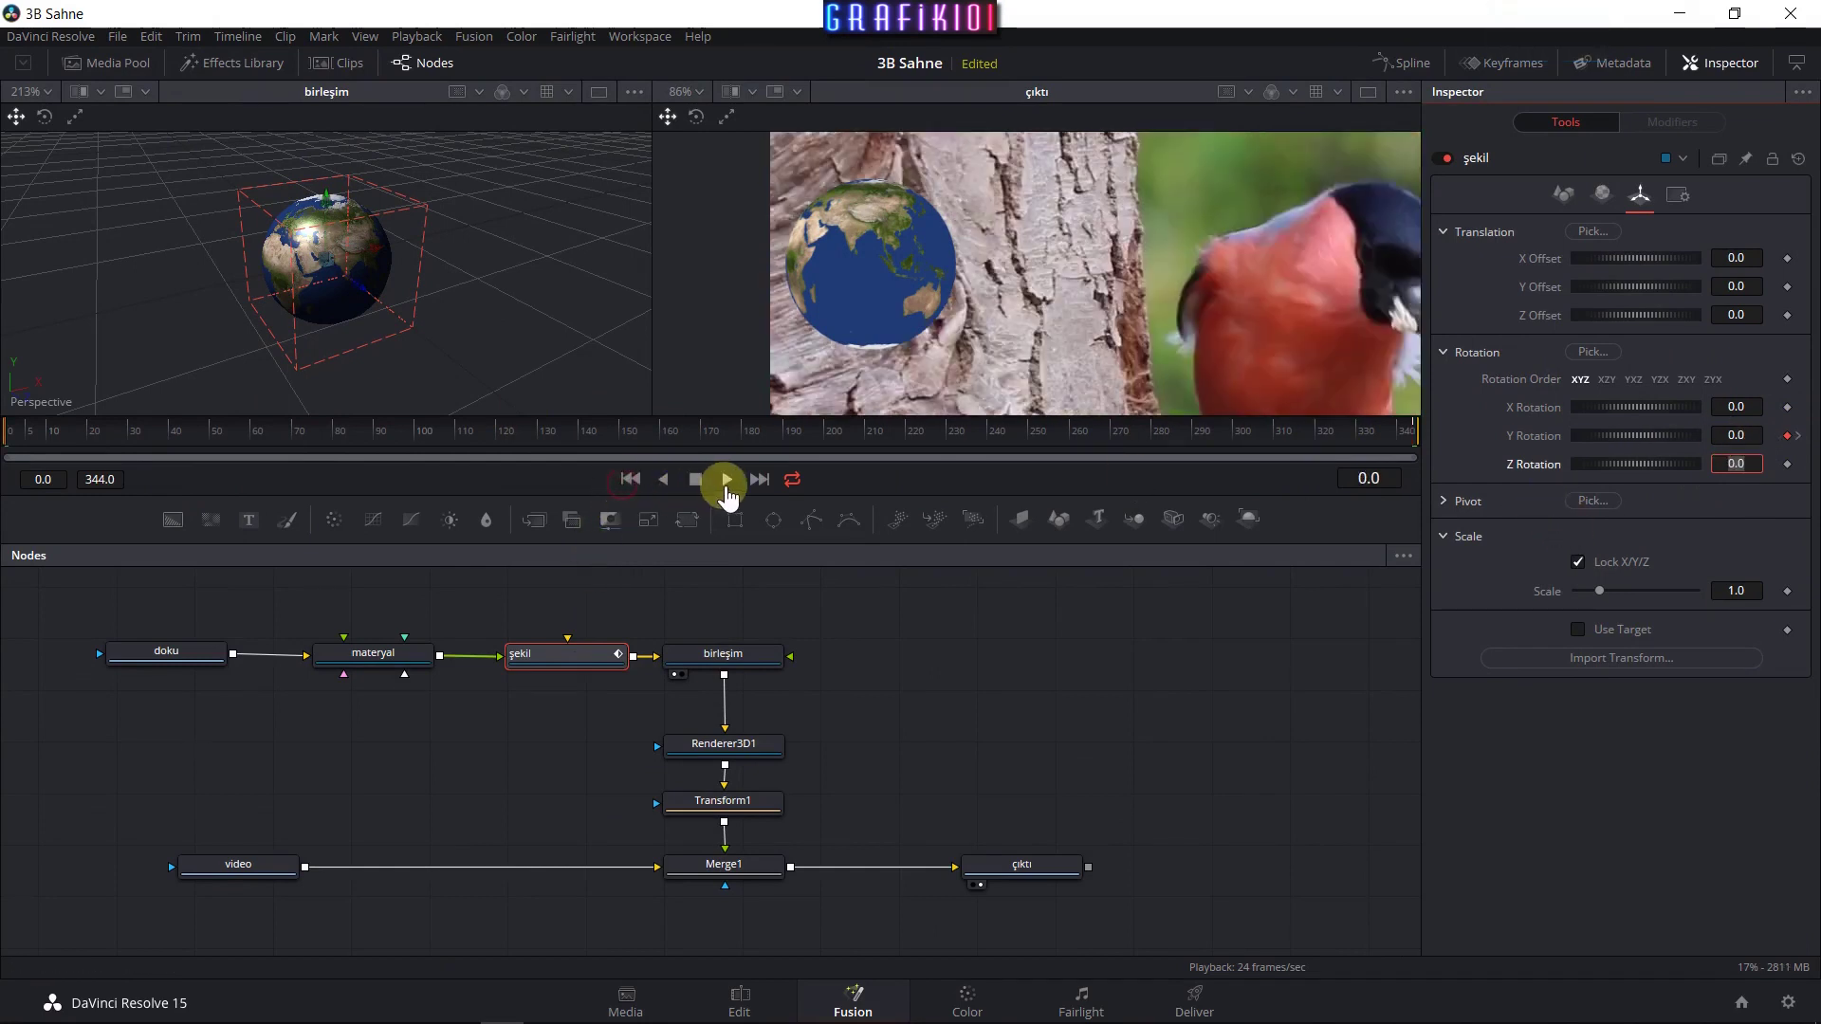
left_click(726, 480)
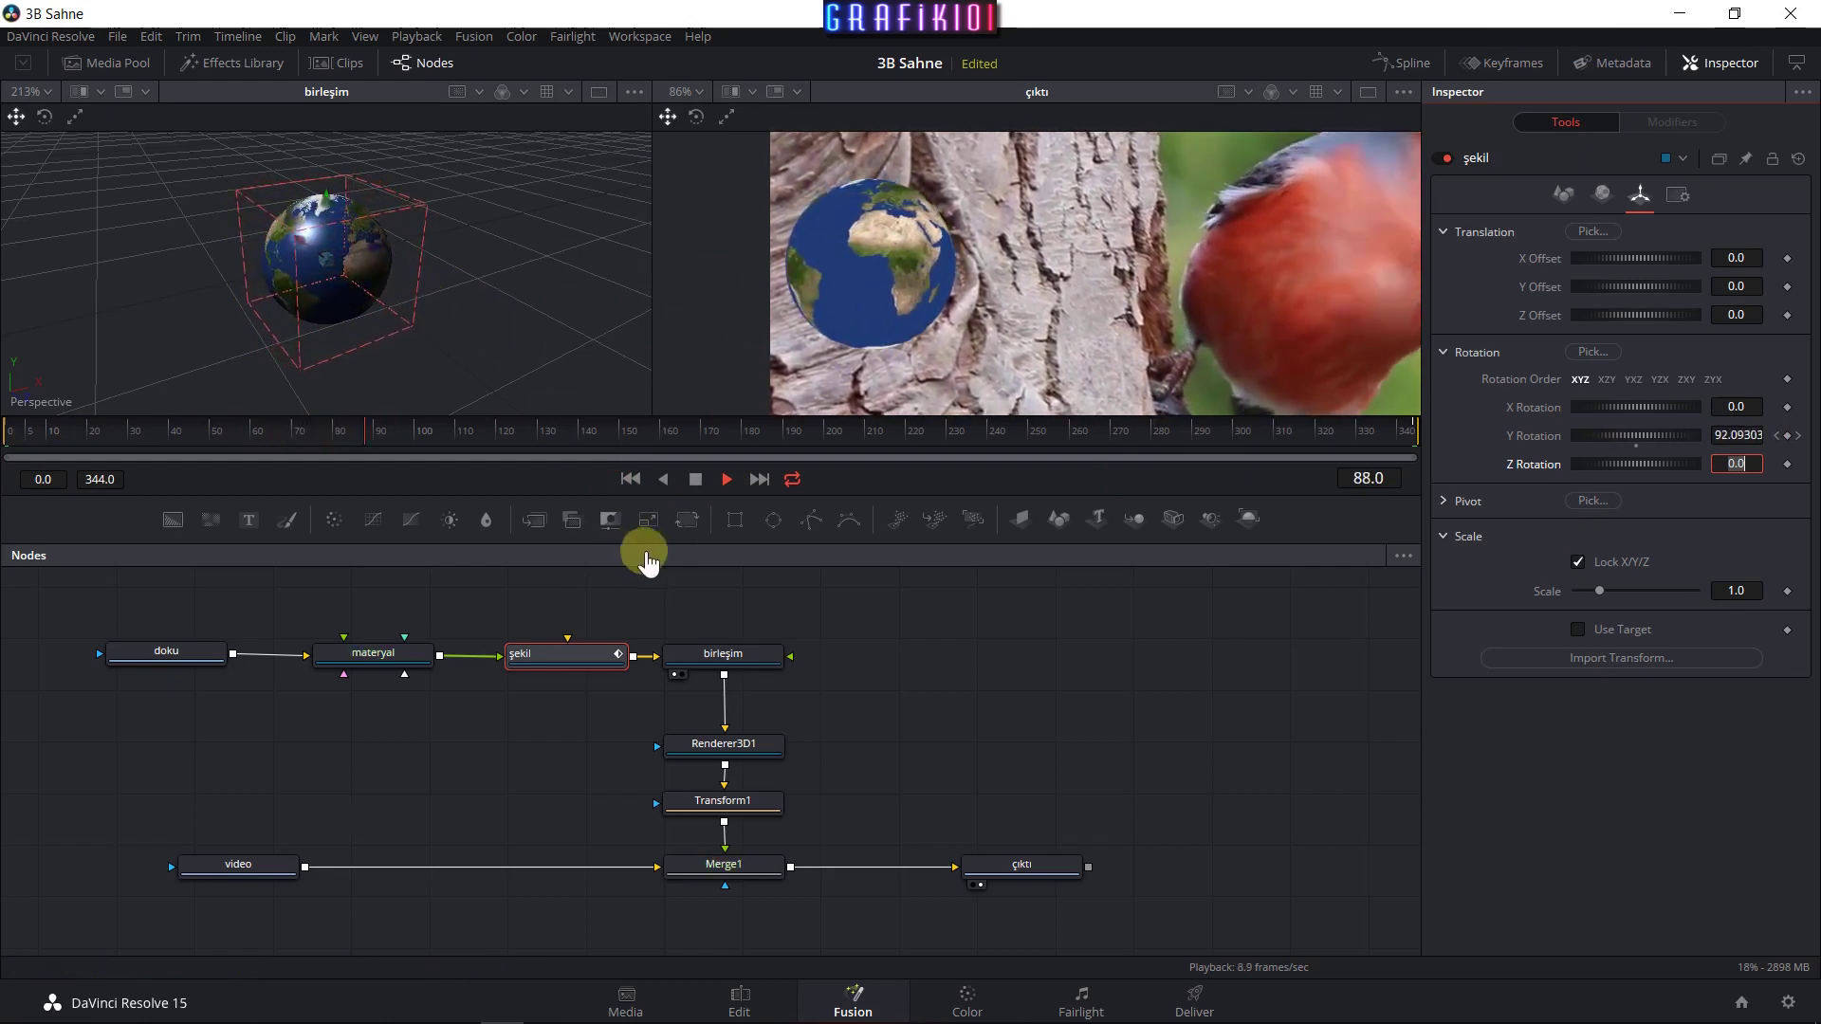
Stop the preview, reframe the output view, and undo the trial X and Z rotation changes.
left_click(695, 479)
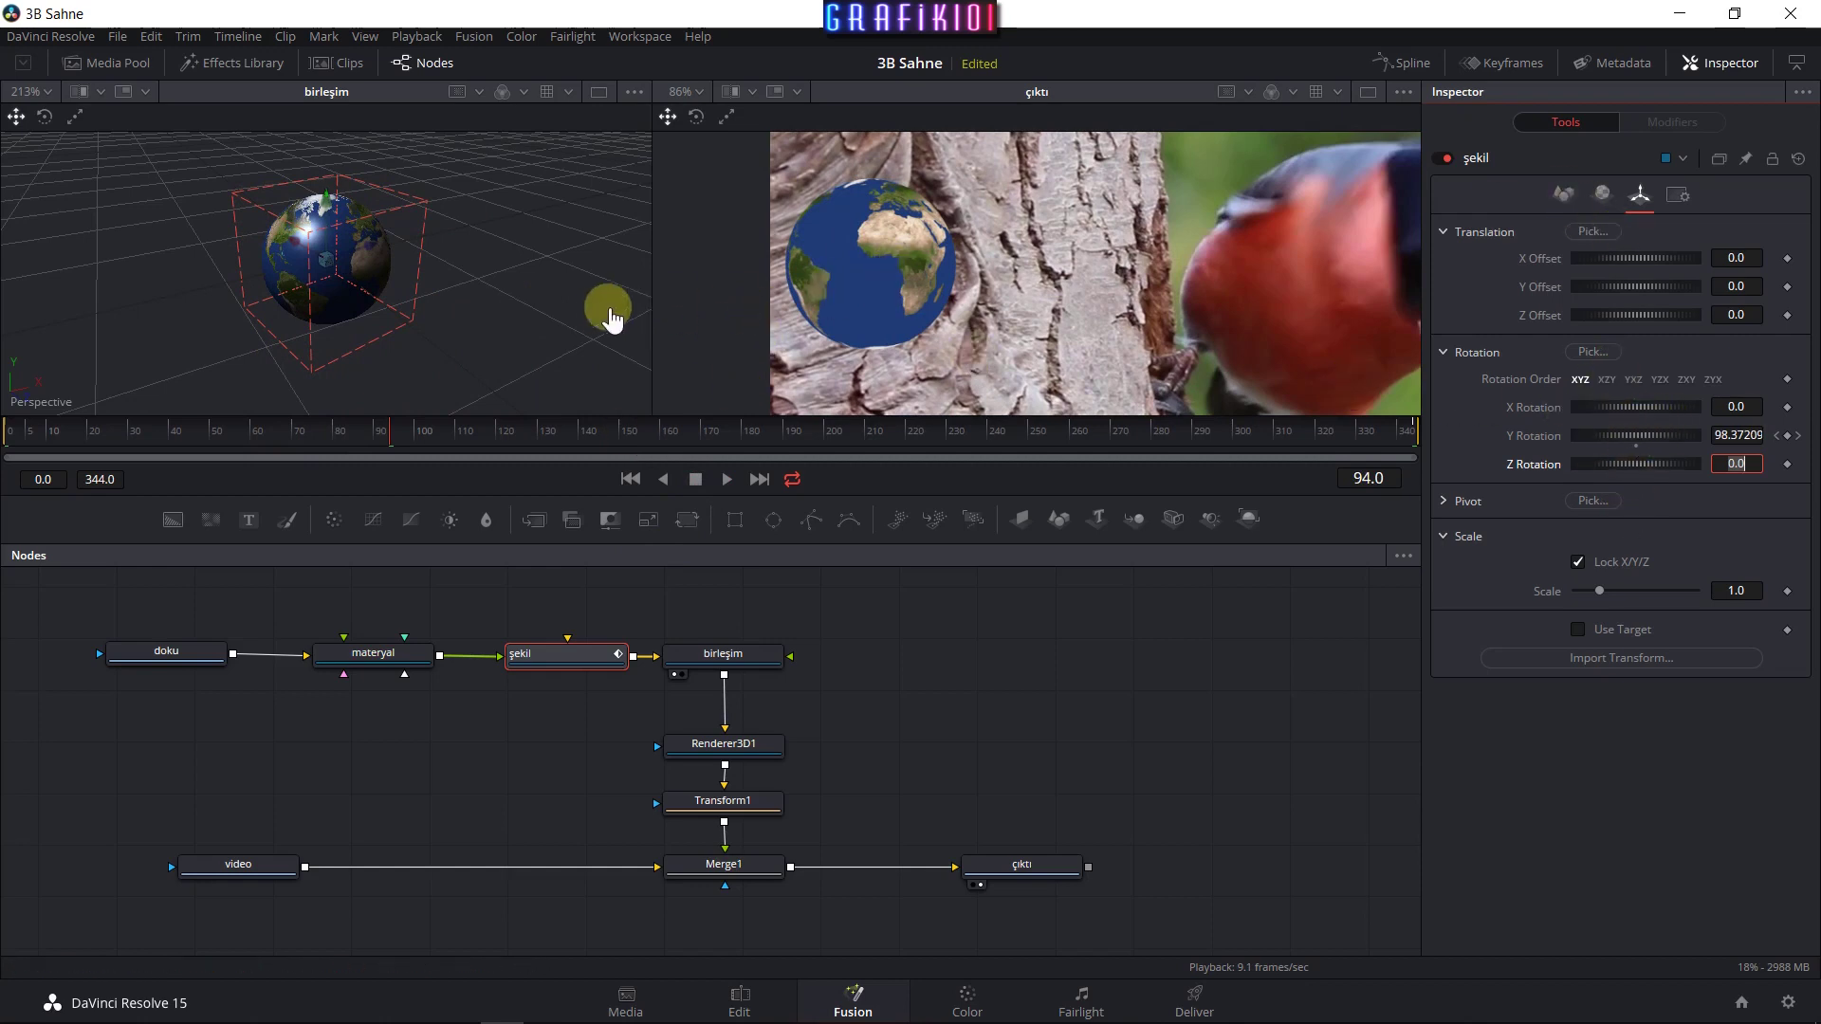
scroll(922, 305, "up", 2)
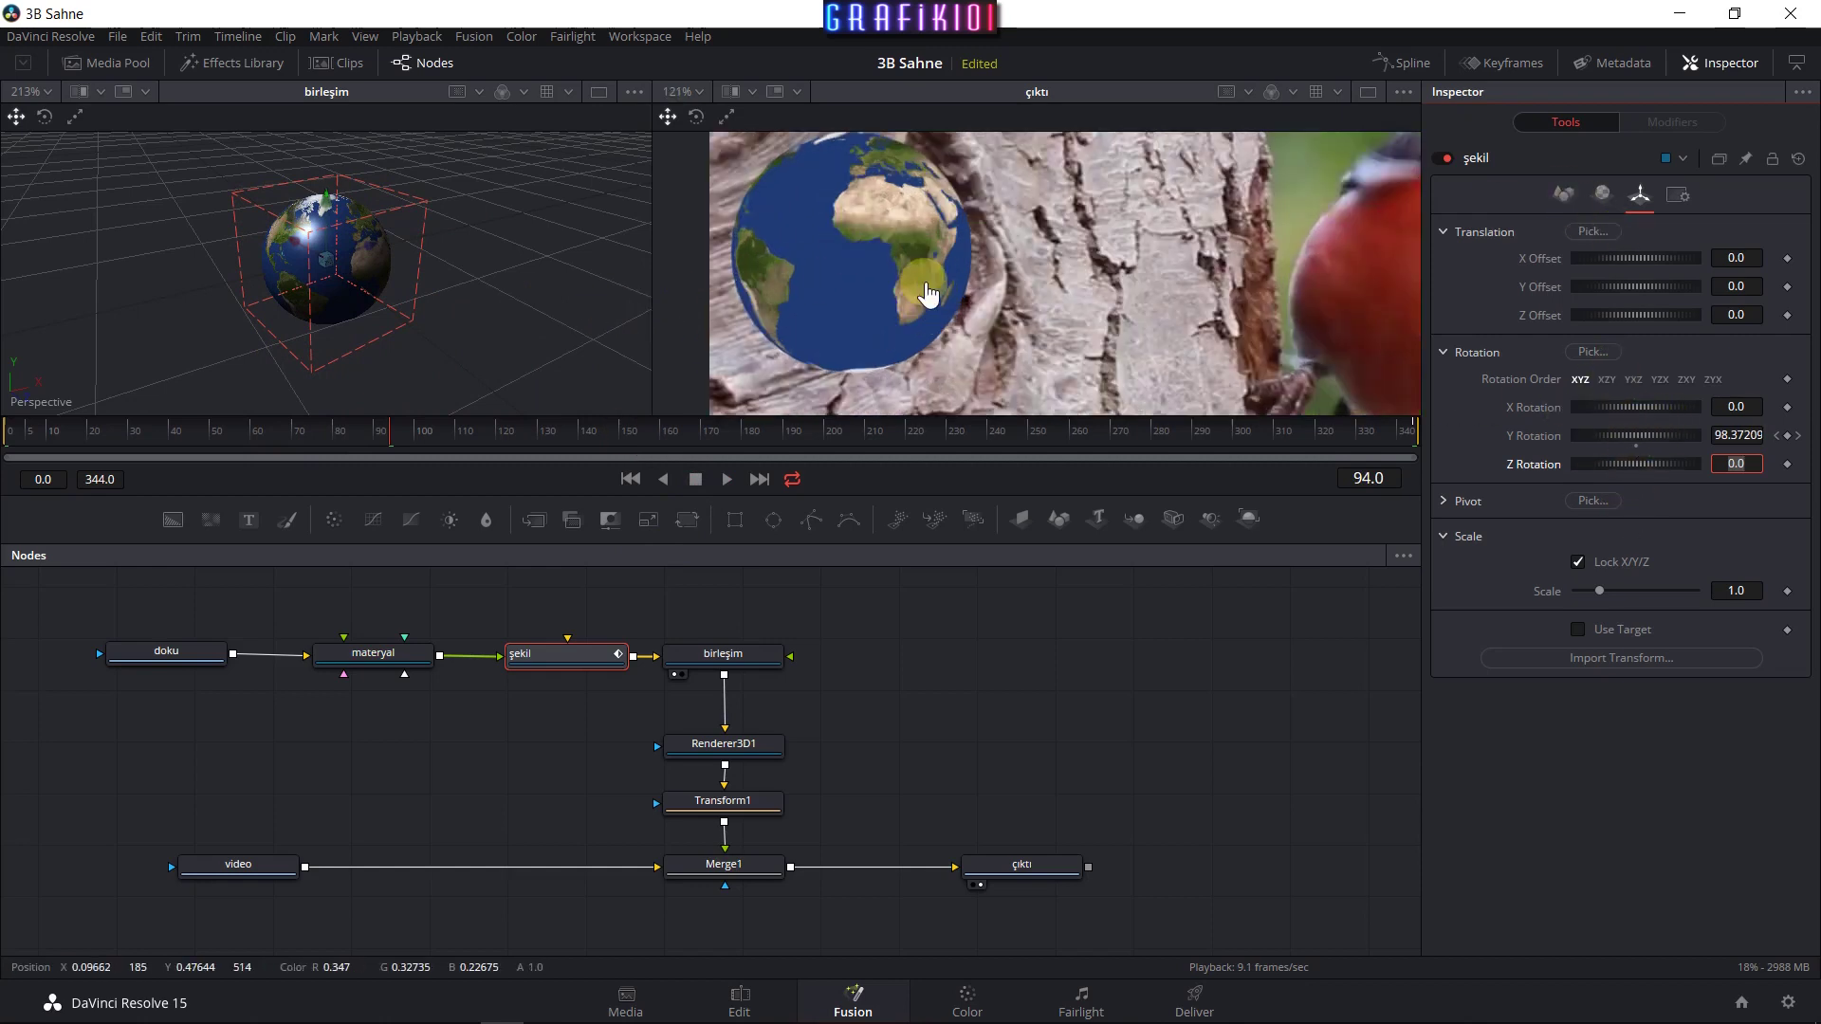
left_click_drag(928, 297, 1006, 294)
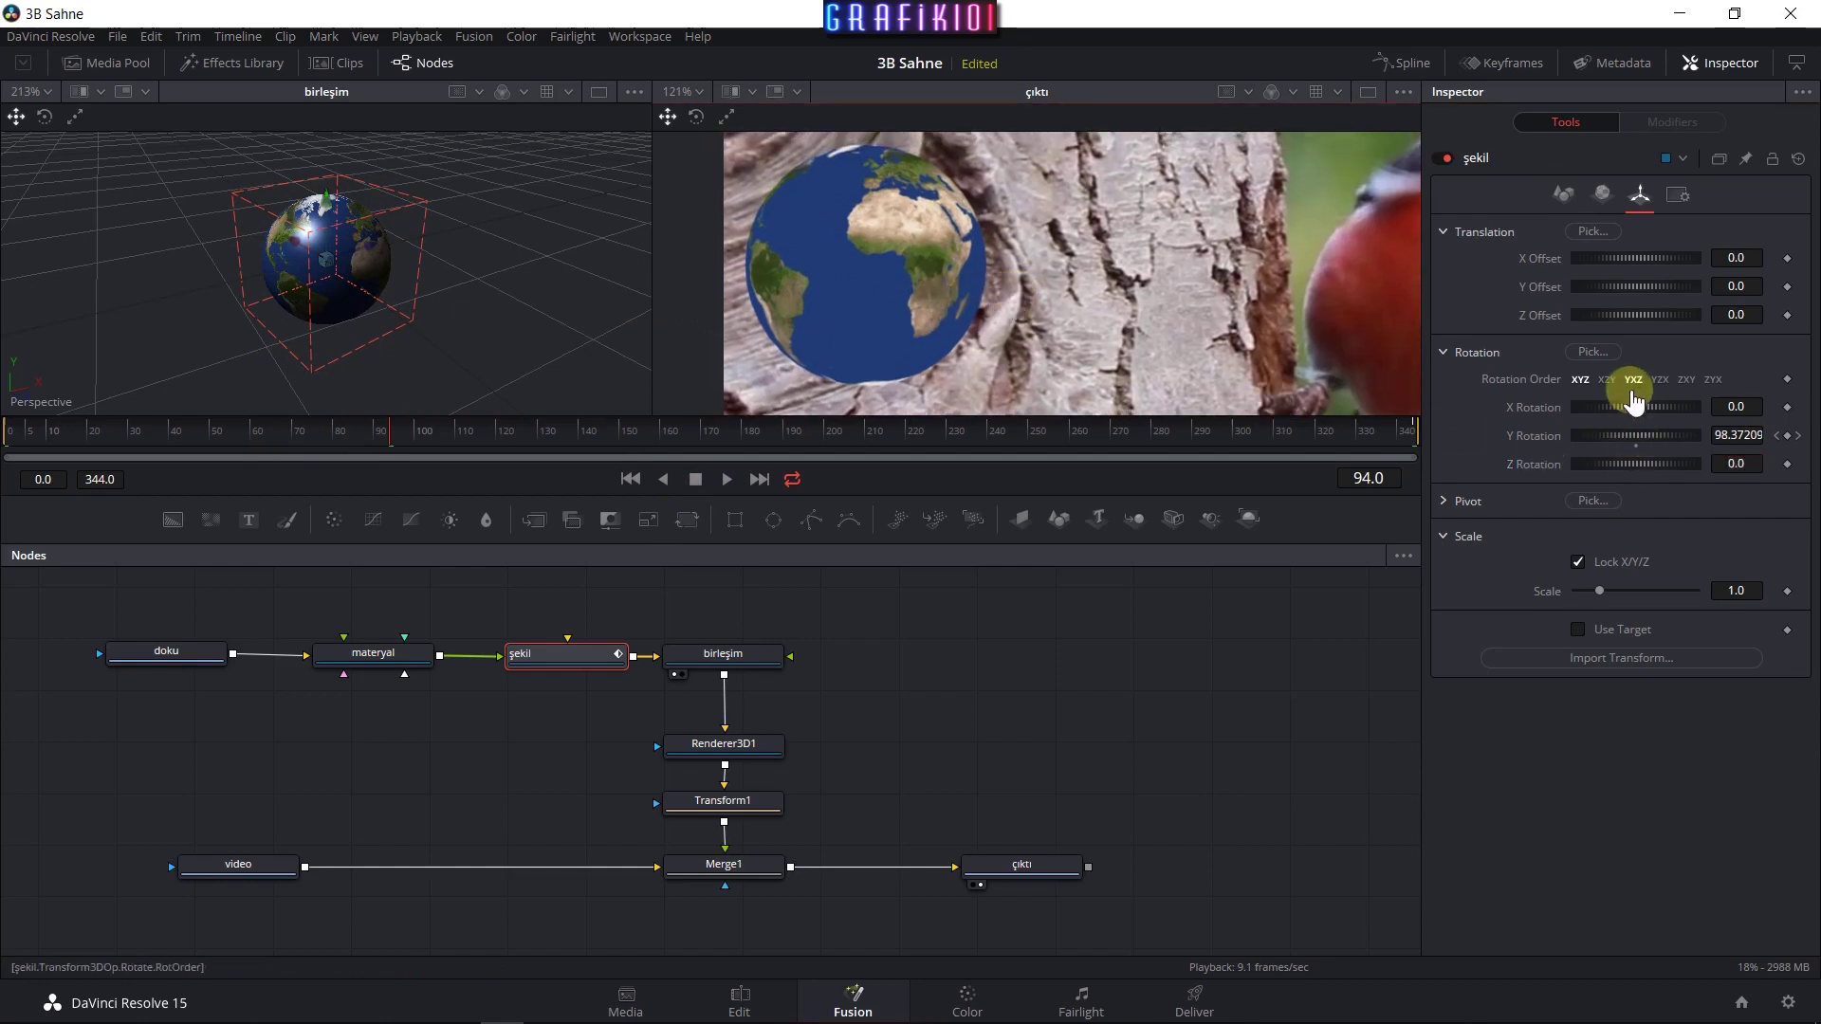
left_click_drag(1638, 410, 1641, 474)
key("ctrl+z")
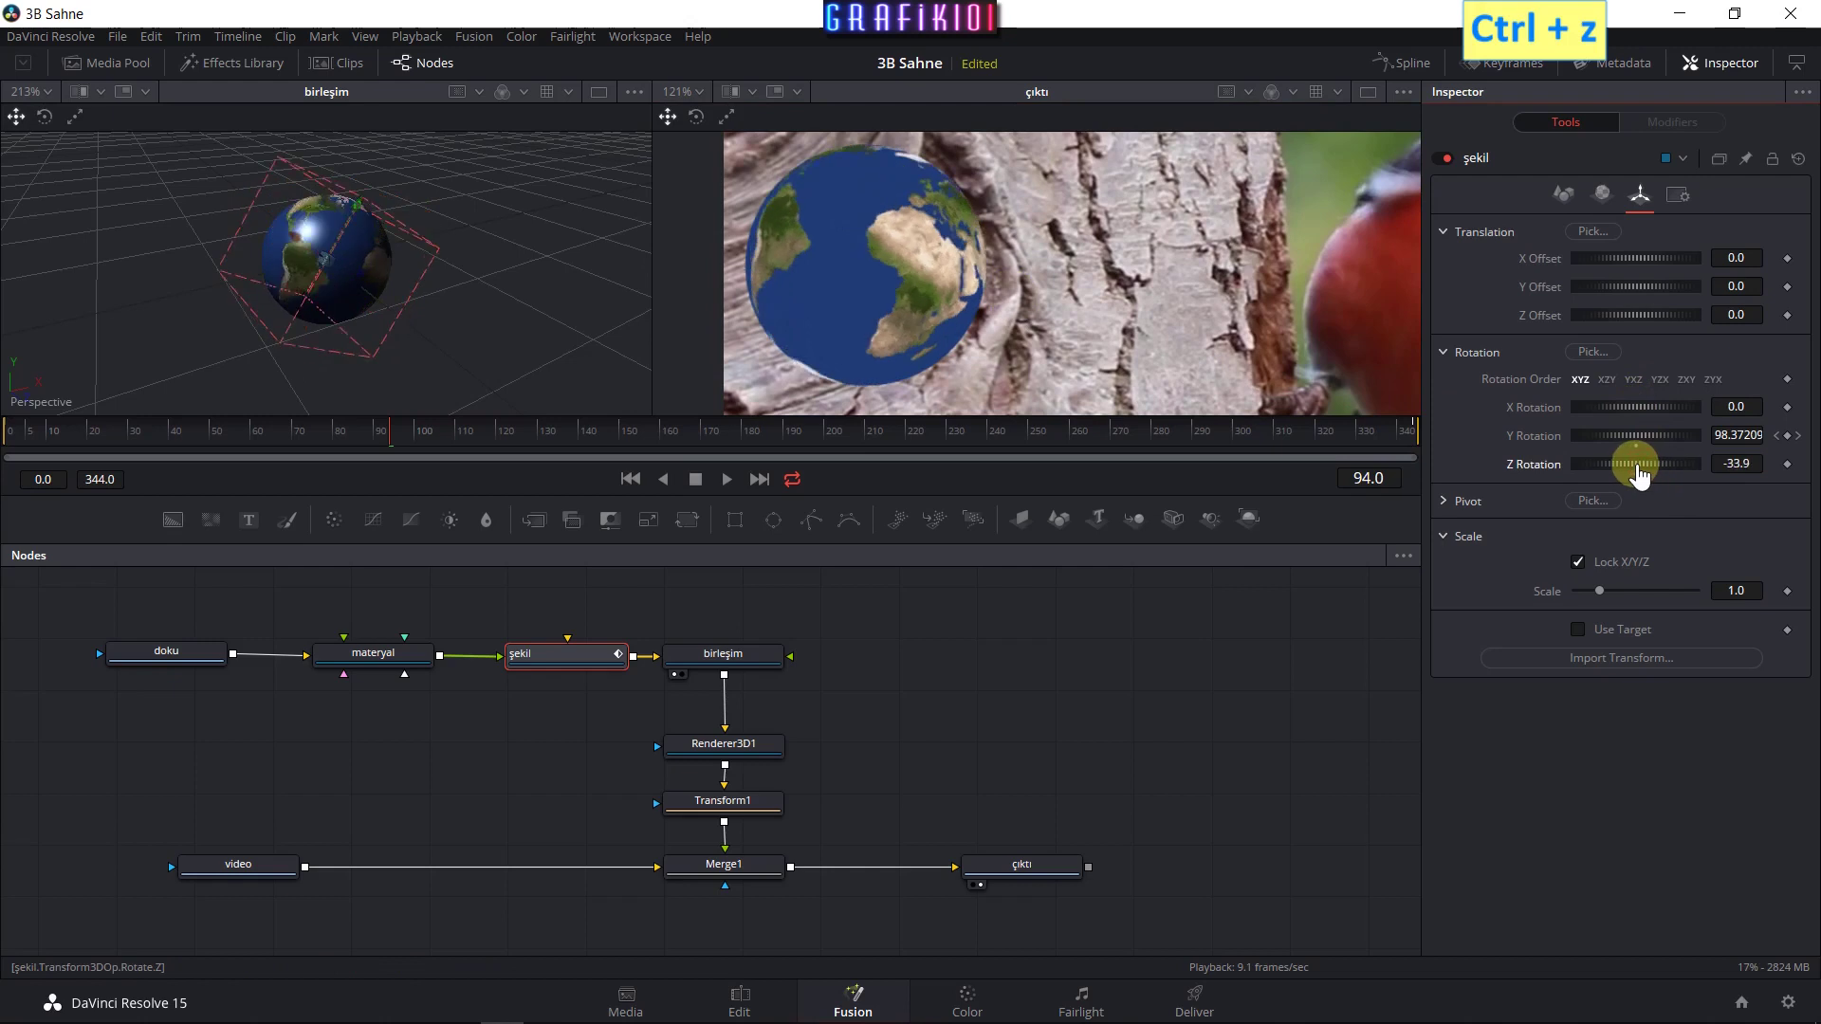
key("ctrl+z")
Tilt the sphere to X Rotation 23.5 and play the spin back, ending on the first frame.
mouse_move(1631, 406)
left_mouse_down()
mouse_move(1645, 418)
mouse_move(1574, 380)
left_mouse_up()
left_click(910, 169)
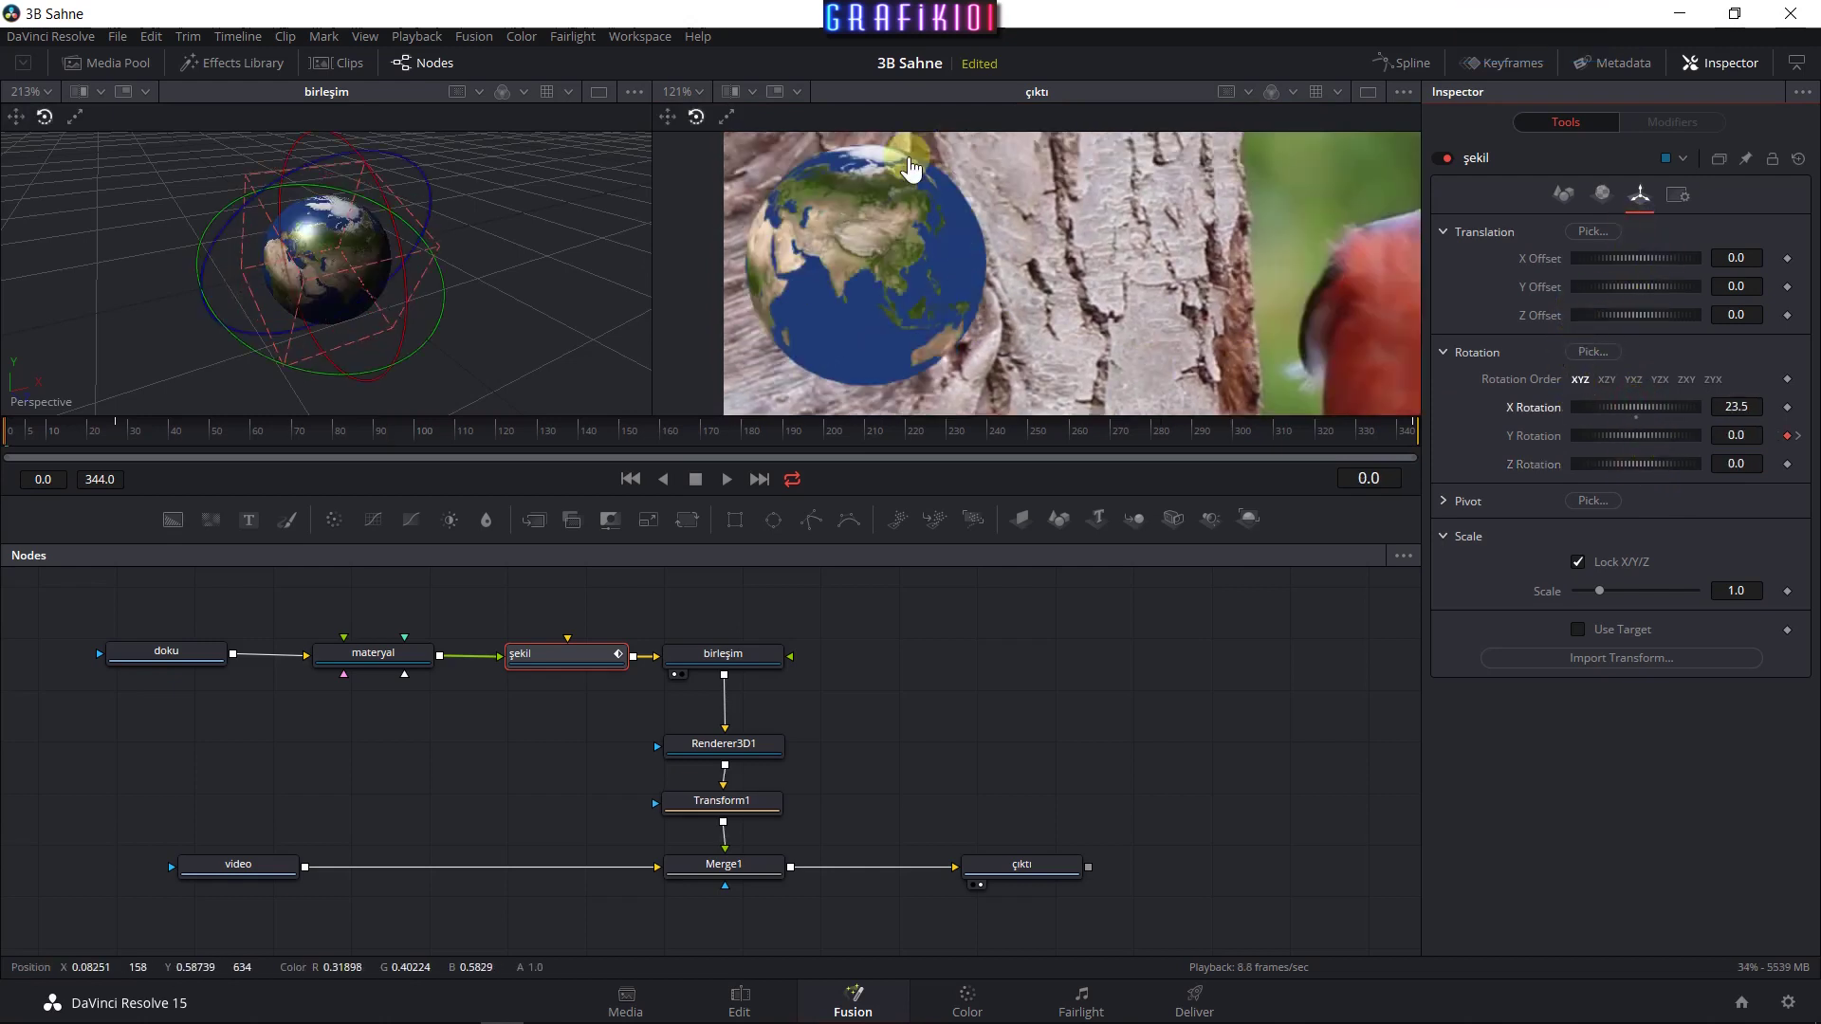
left_click(729, 484)
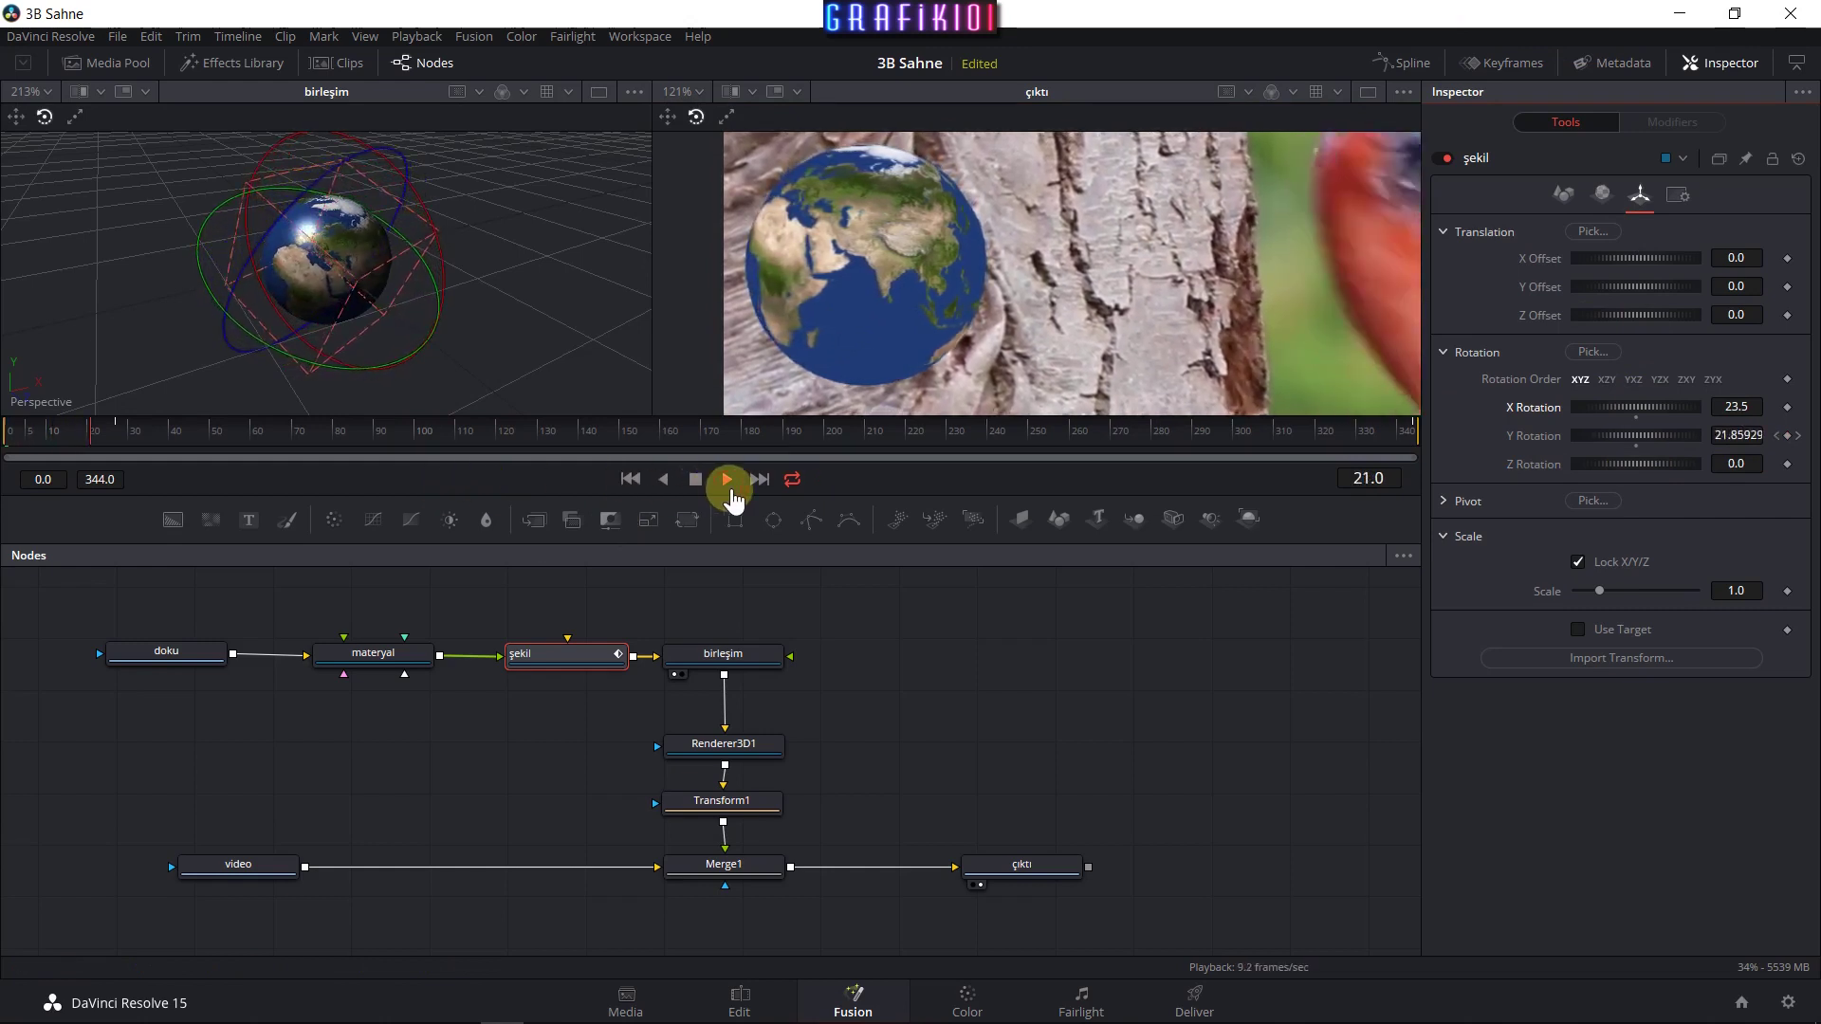
left_click(695, 480)
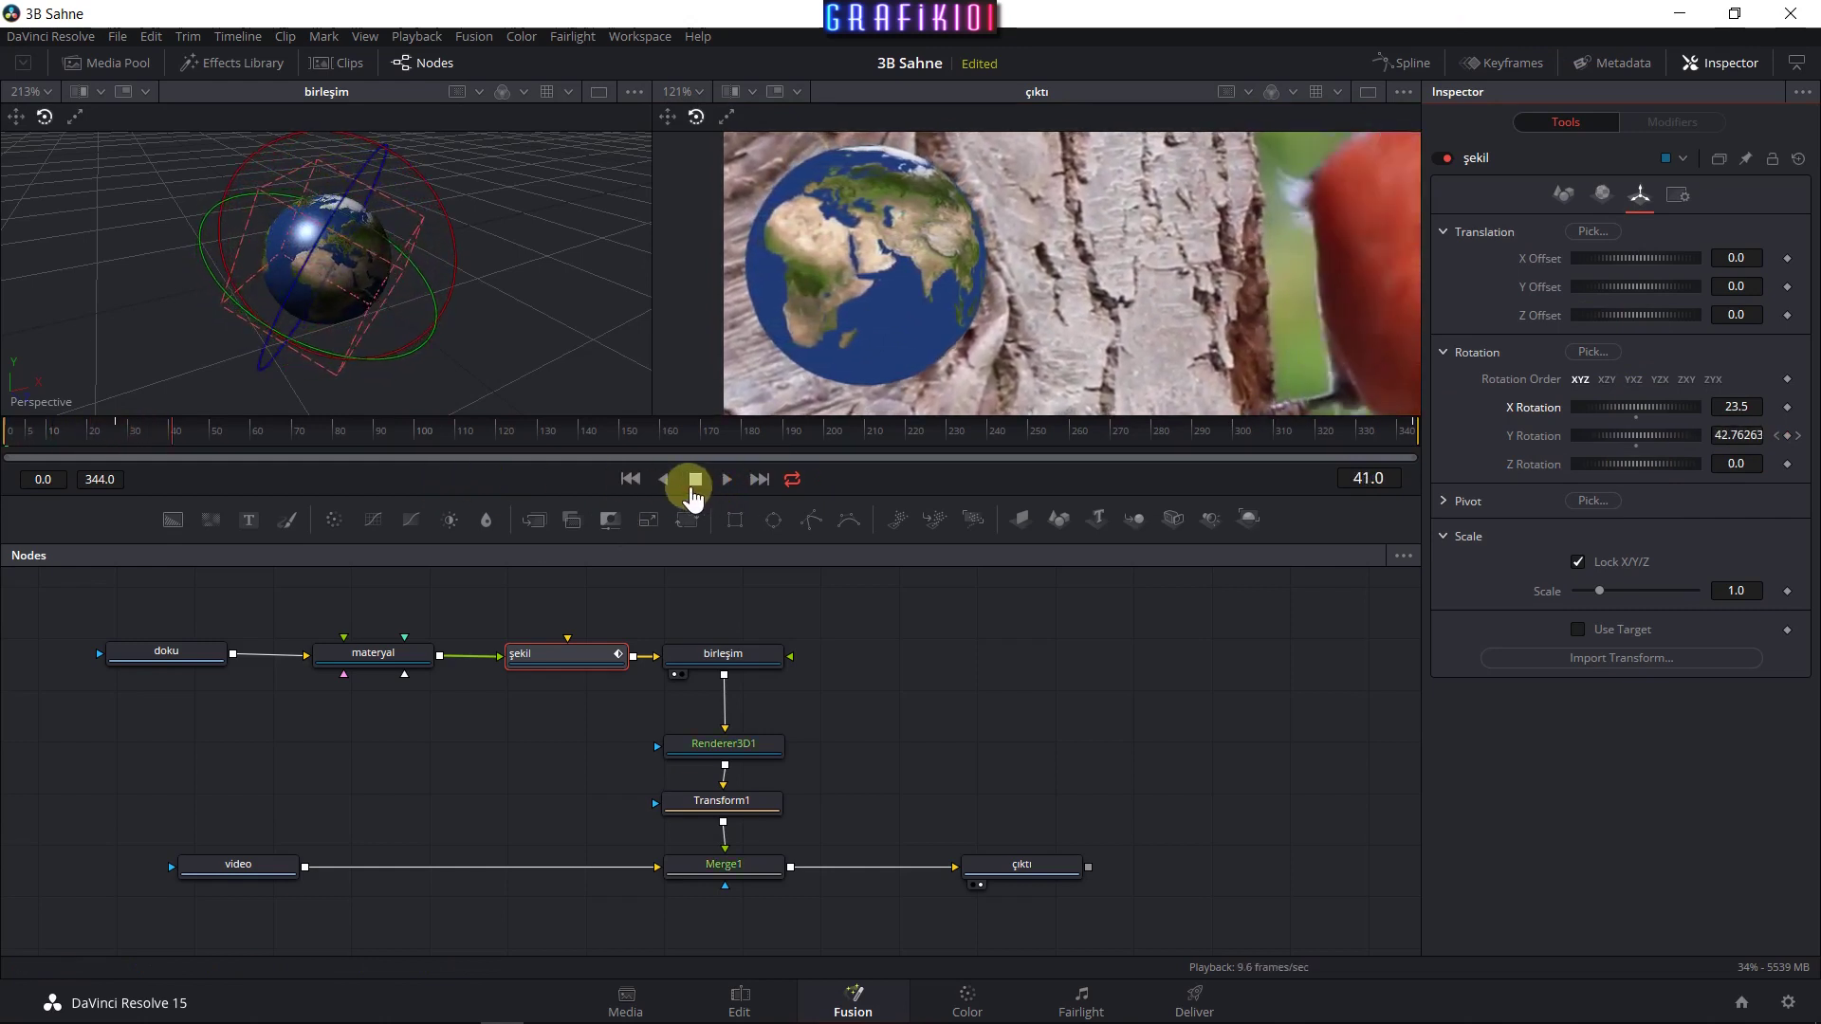
left_click(630, 479)
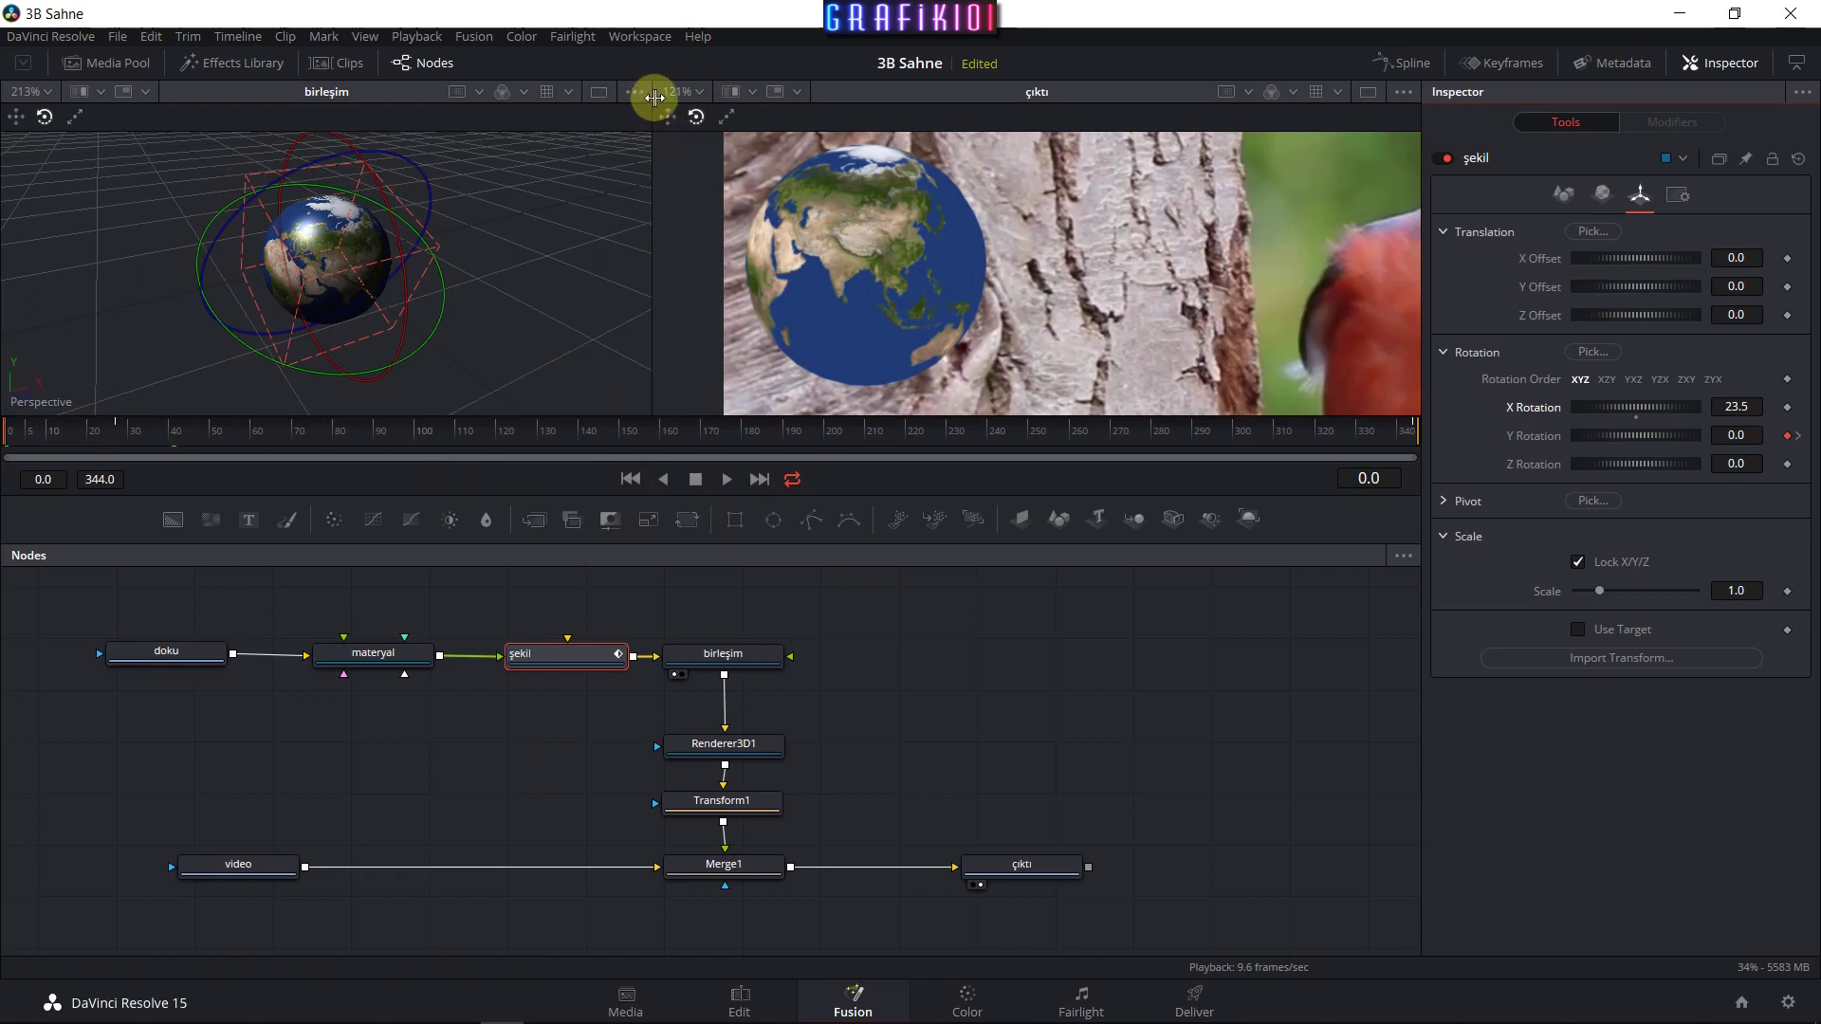
Fit the output view and move Transform1's globe up to the trunk's upper left (Center Y 0.858662).
left_click(700, 92)
left_click(694, 118)
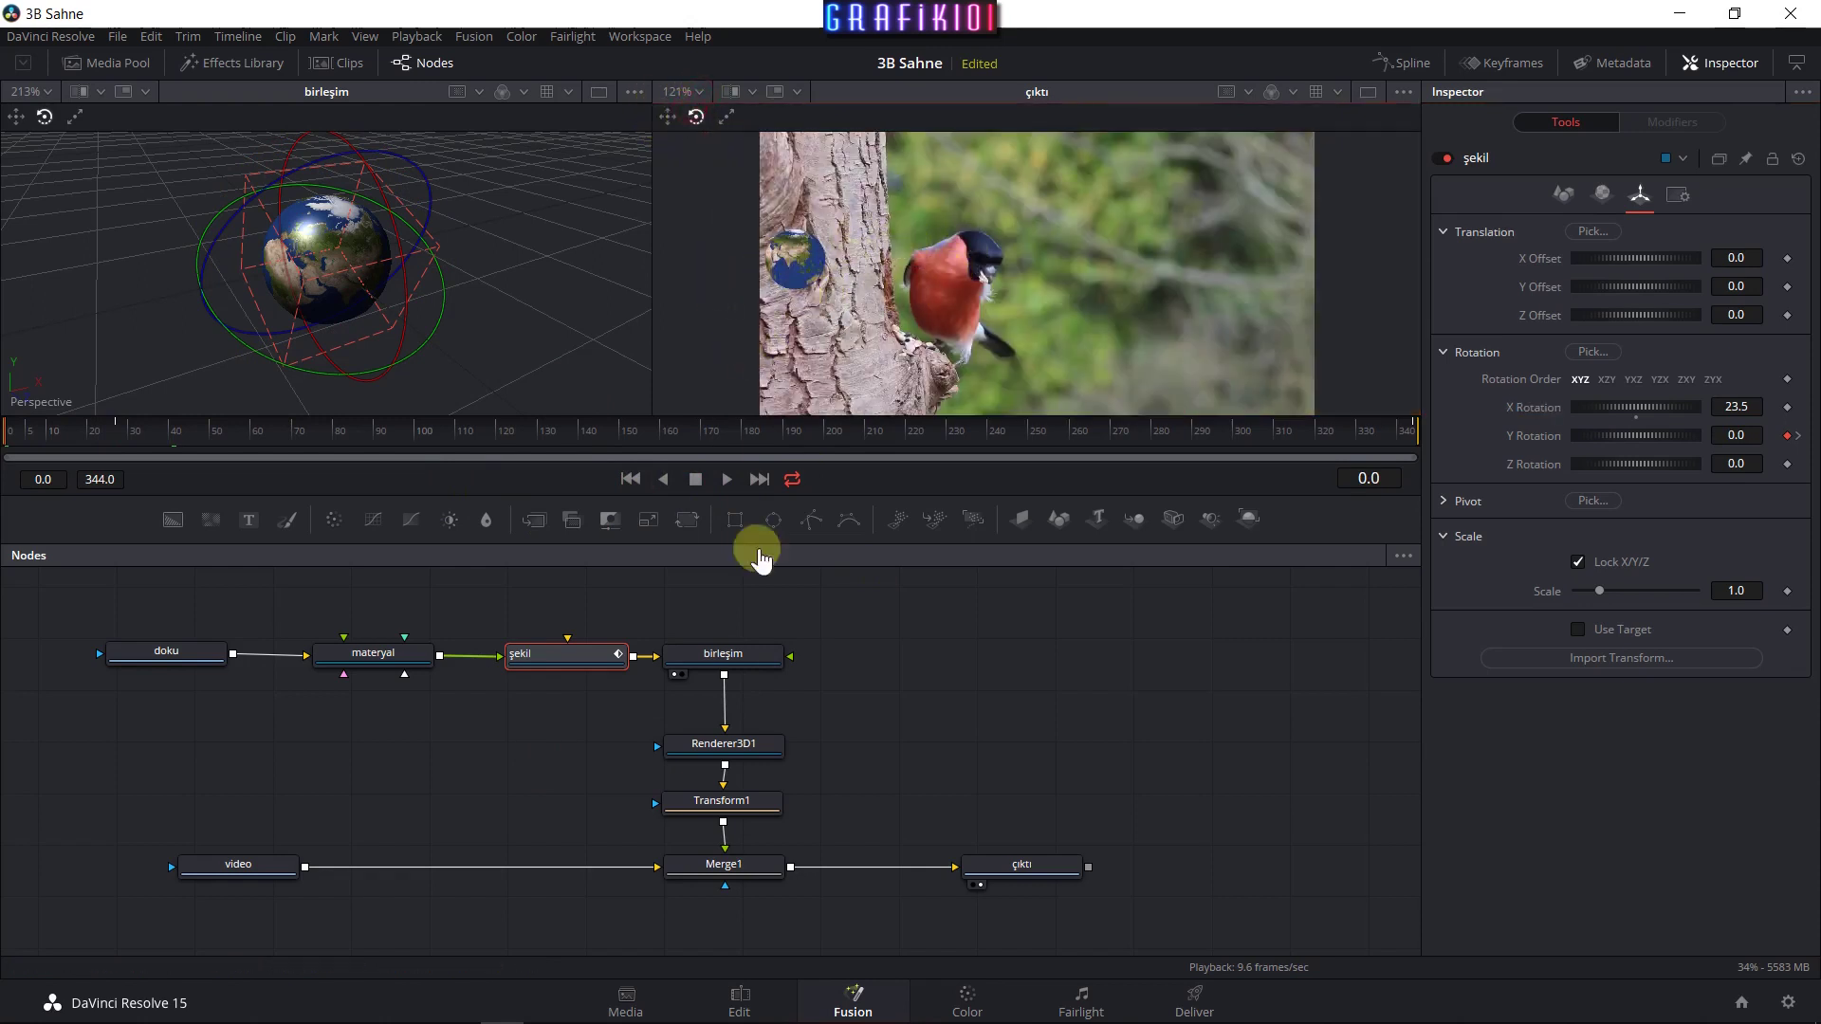
left_click(746, 804)
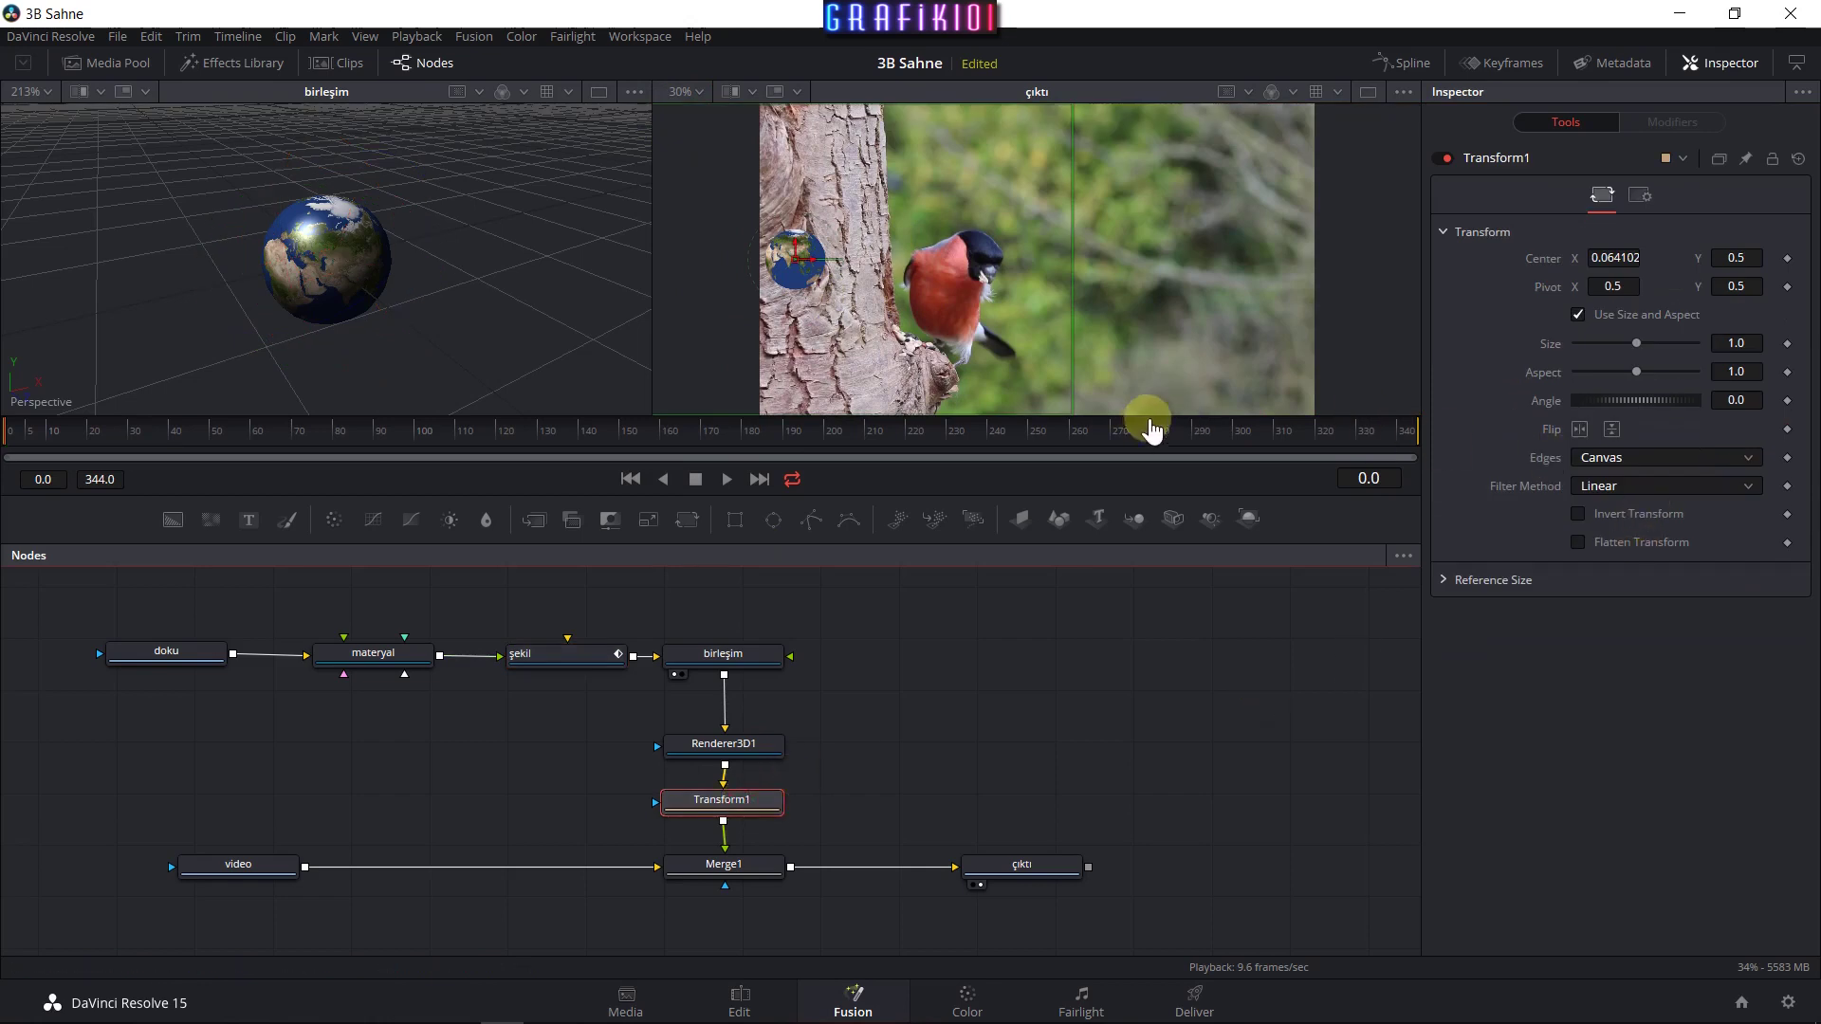
mouse_move(801, 252)
left_mouse_down()
mouse_move(819, 148)
mouse_move(800, 202)
left_mouse_up()
scroll(849, 187, "up", 2)
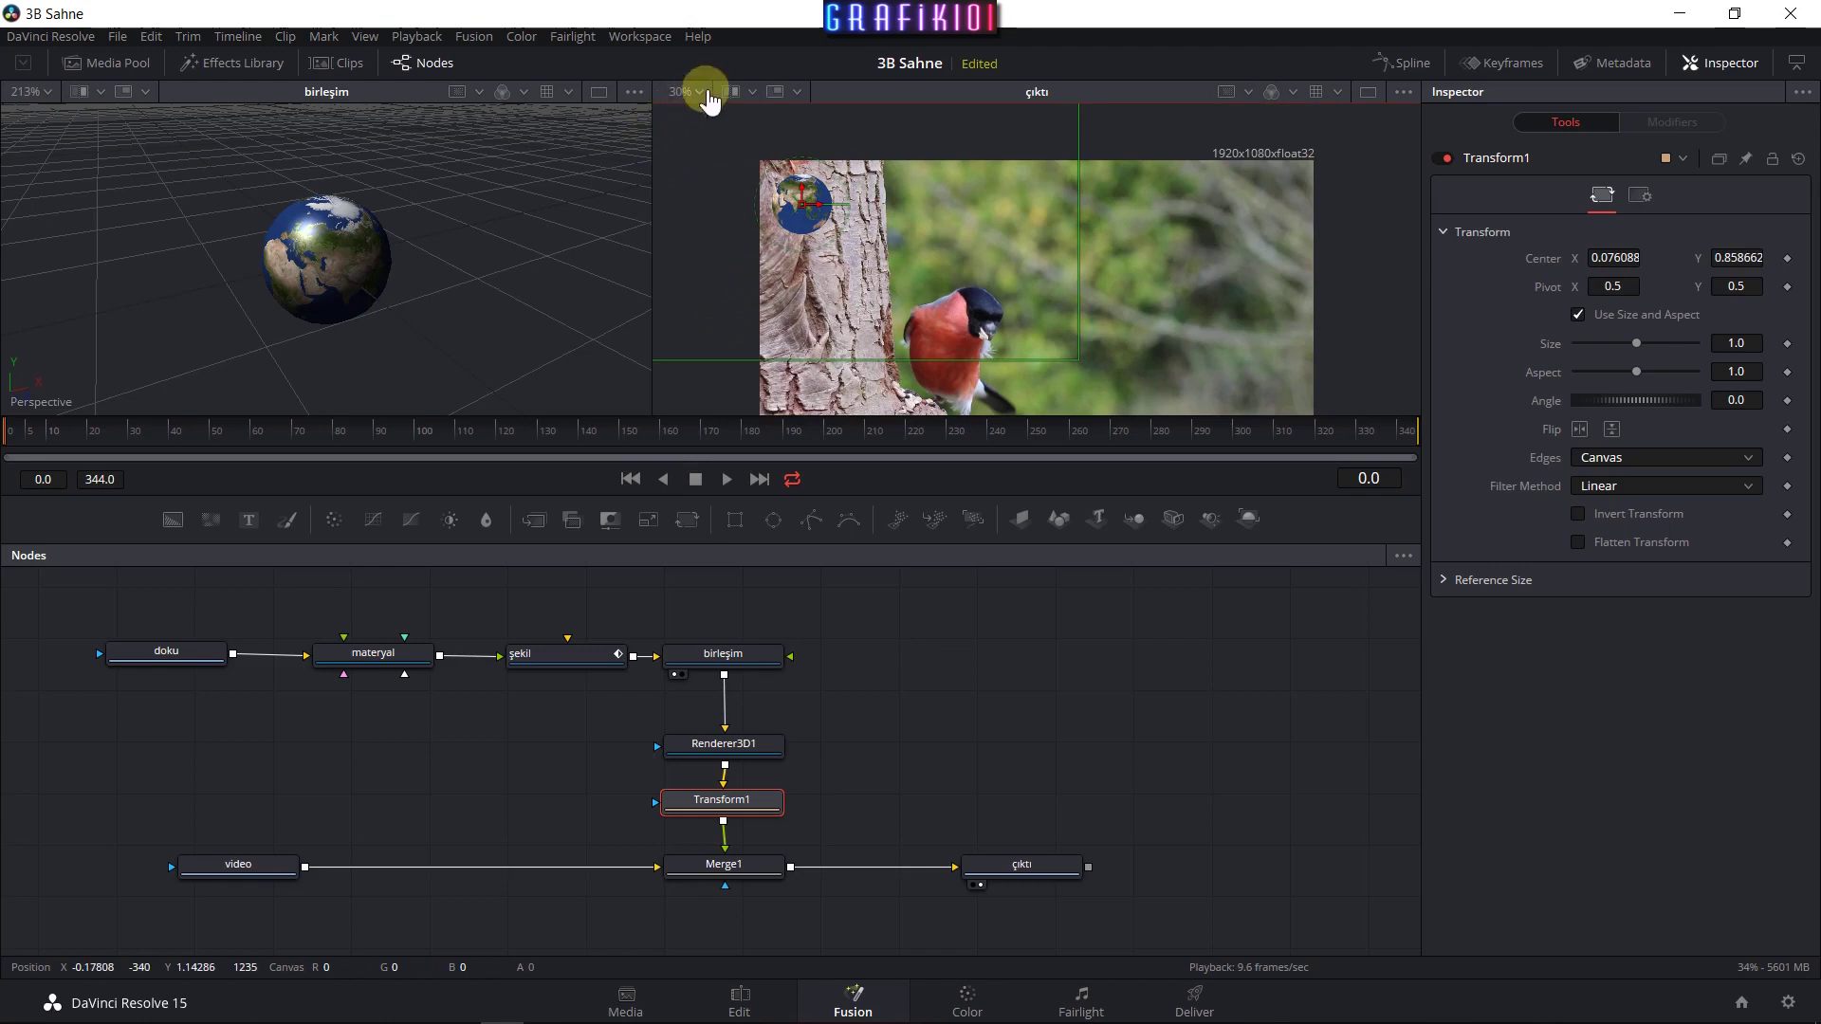
Switch to the Color page and show the result full screen.
left_click(683, 116)
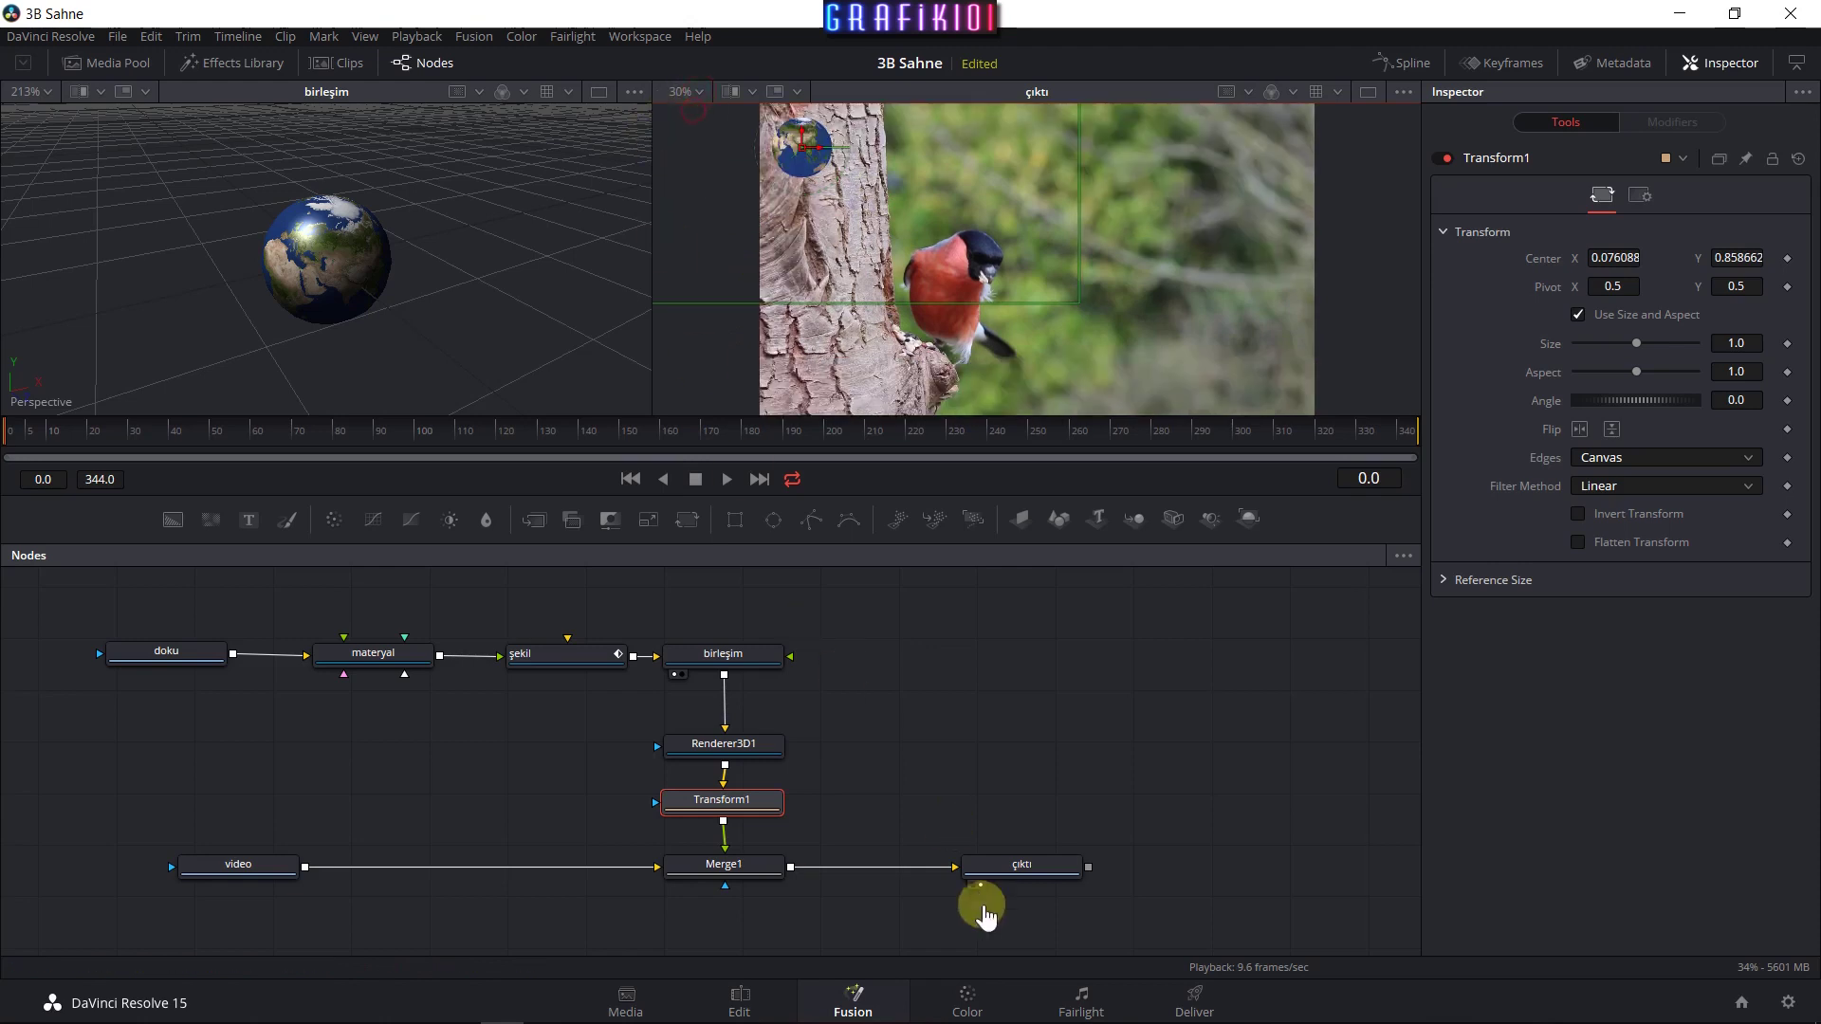
left_click(972, 991)
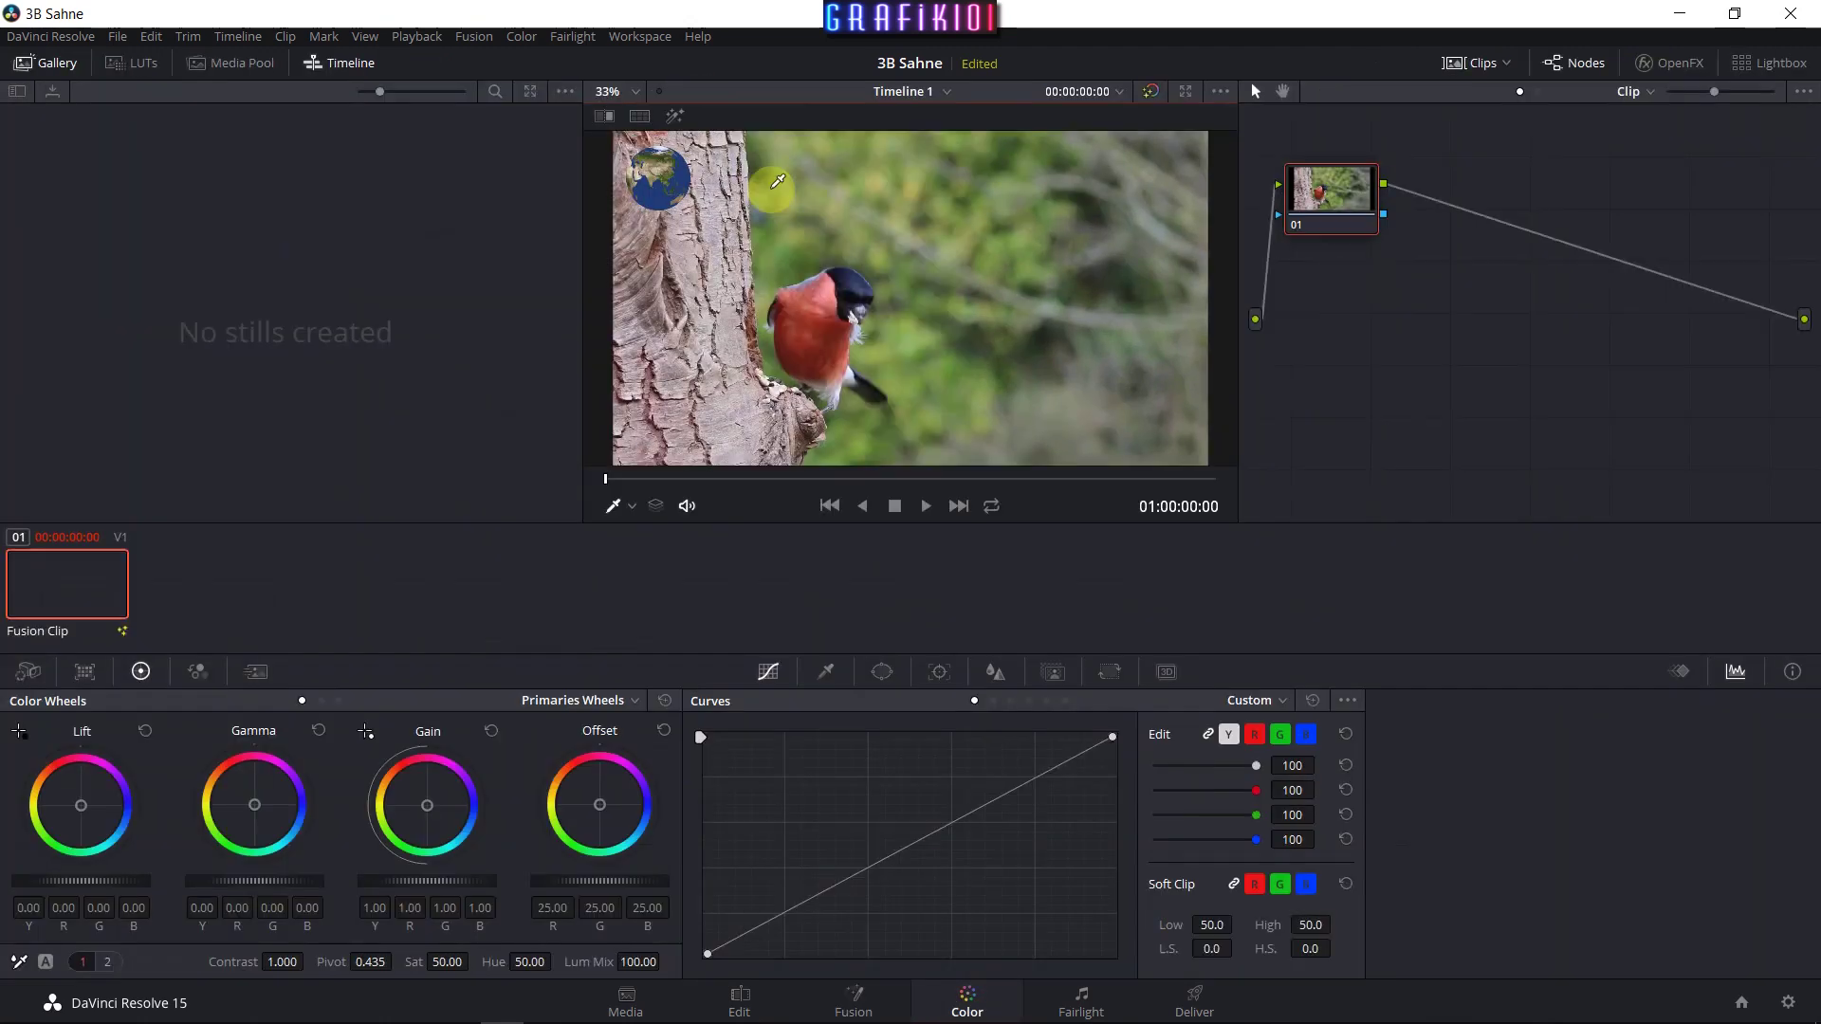
key("ctrl+f")
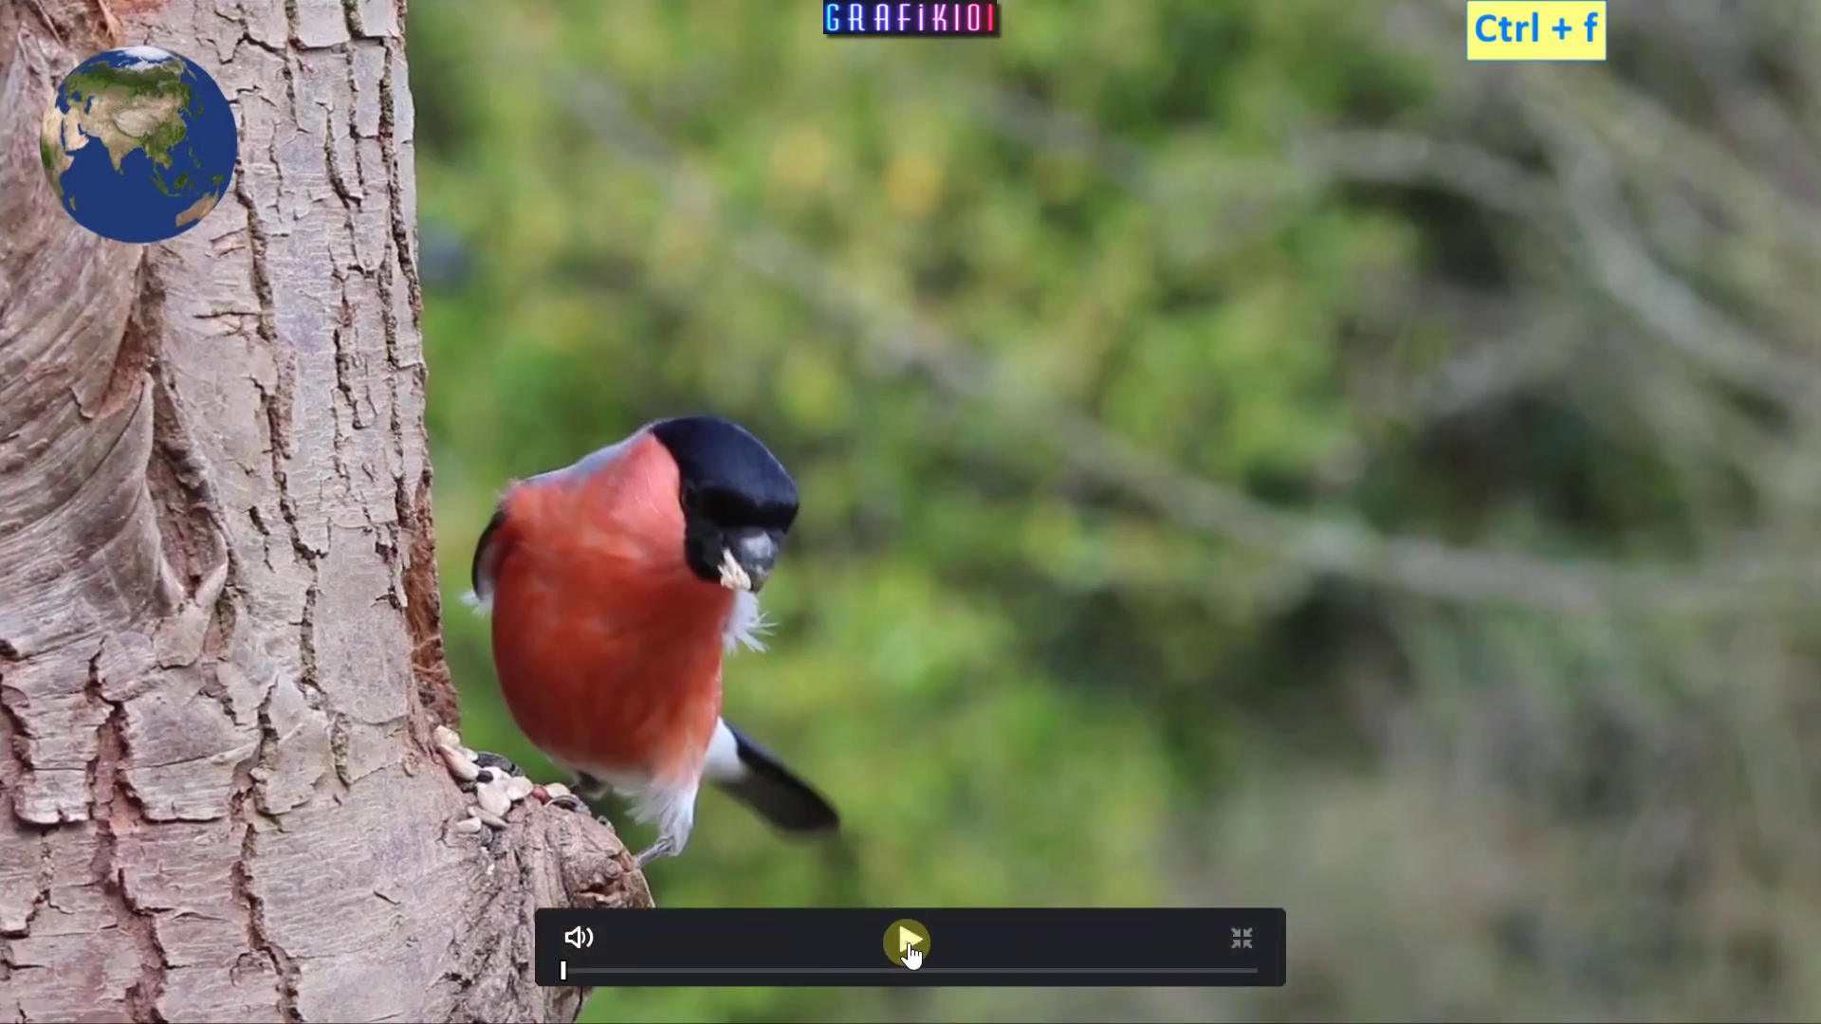
Start full-screen playback of the finished example composite.
left_click(908, 951)
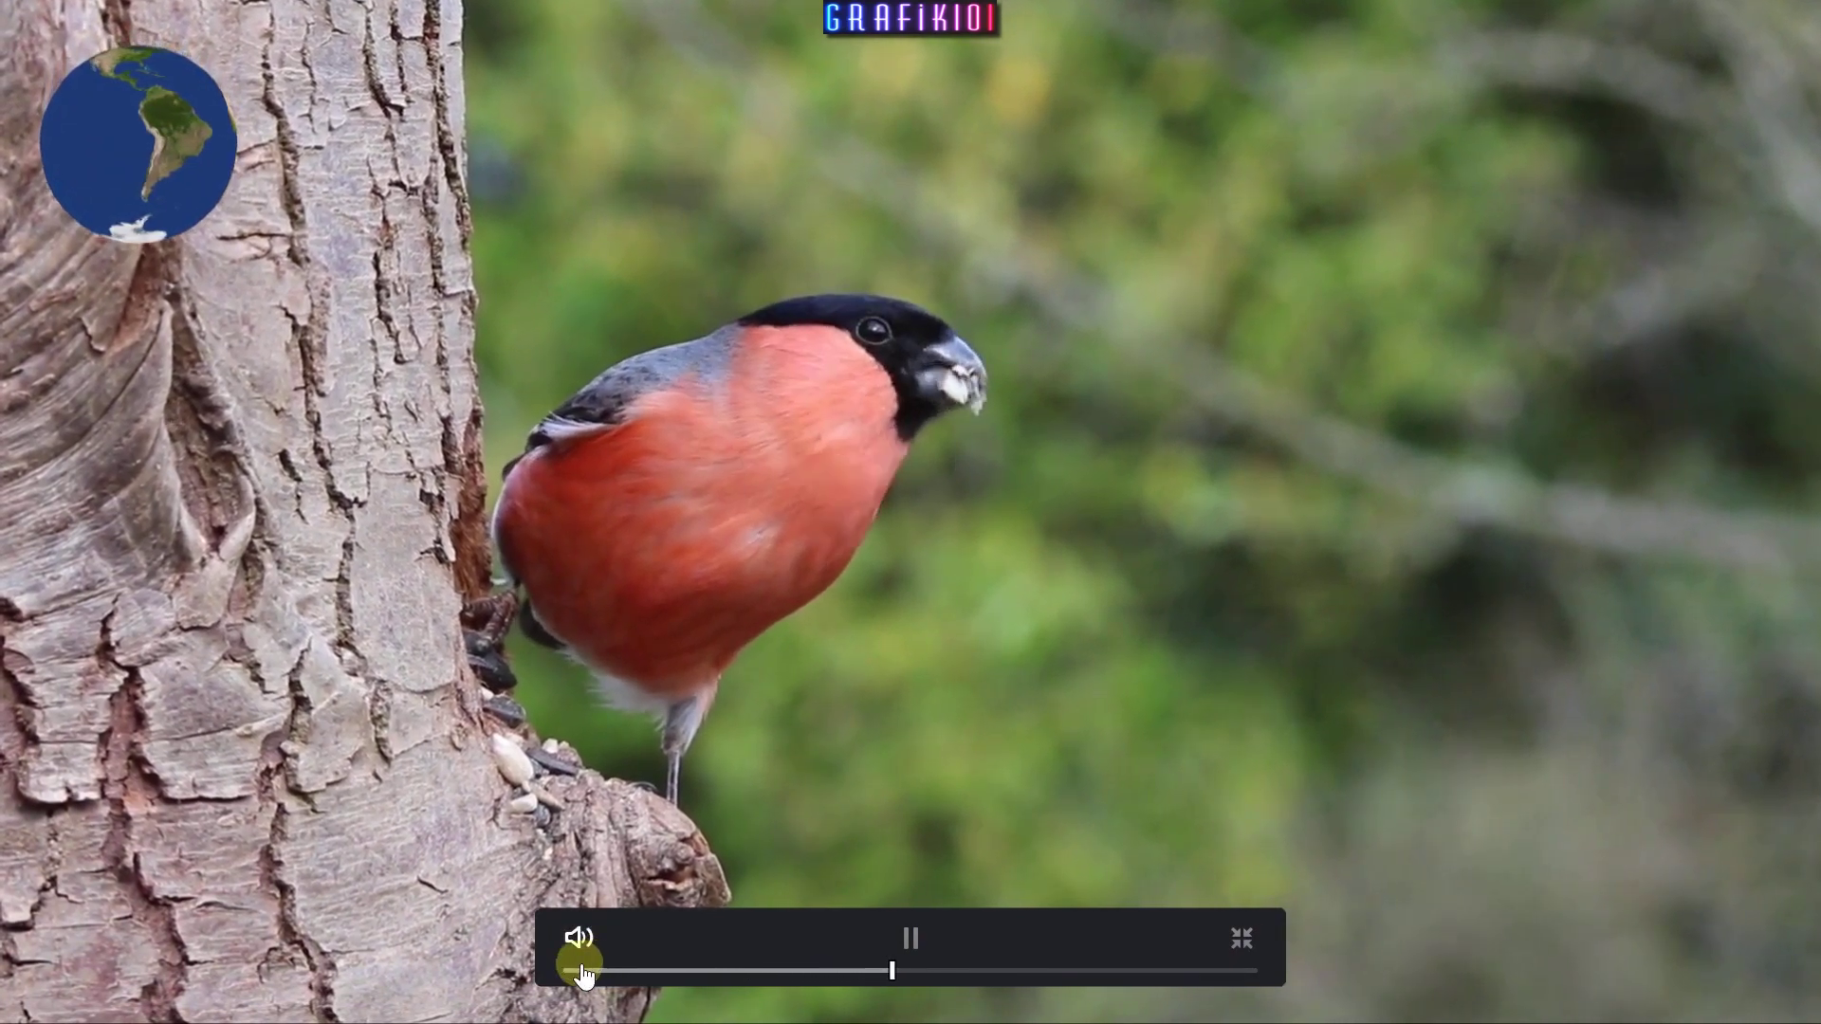
Replay the finished clip from its start, pause it, and exit full-screen playback.
left_click(578, 969)
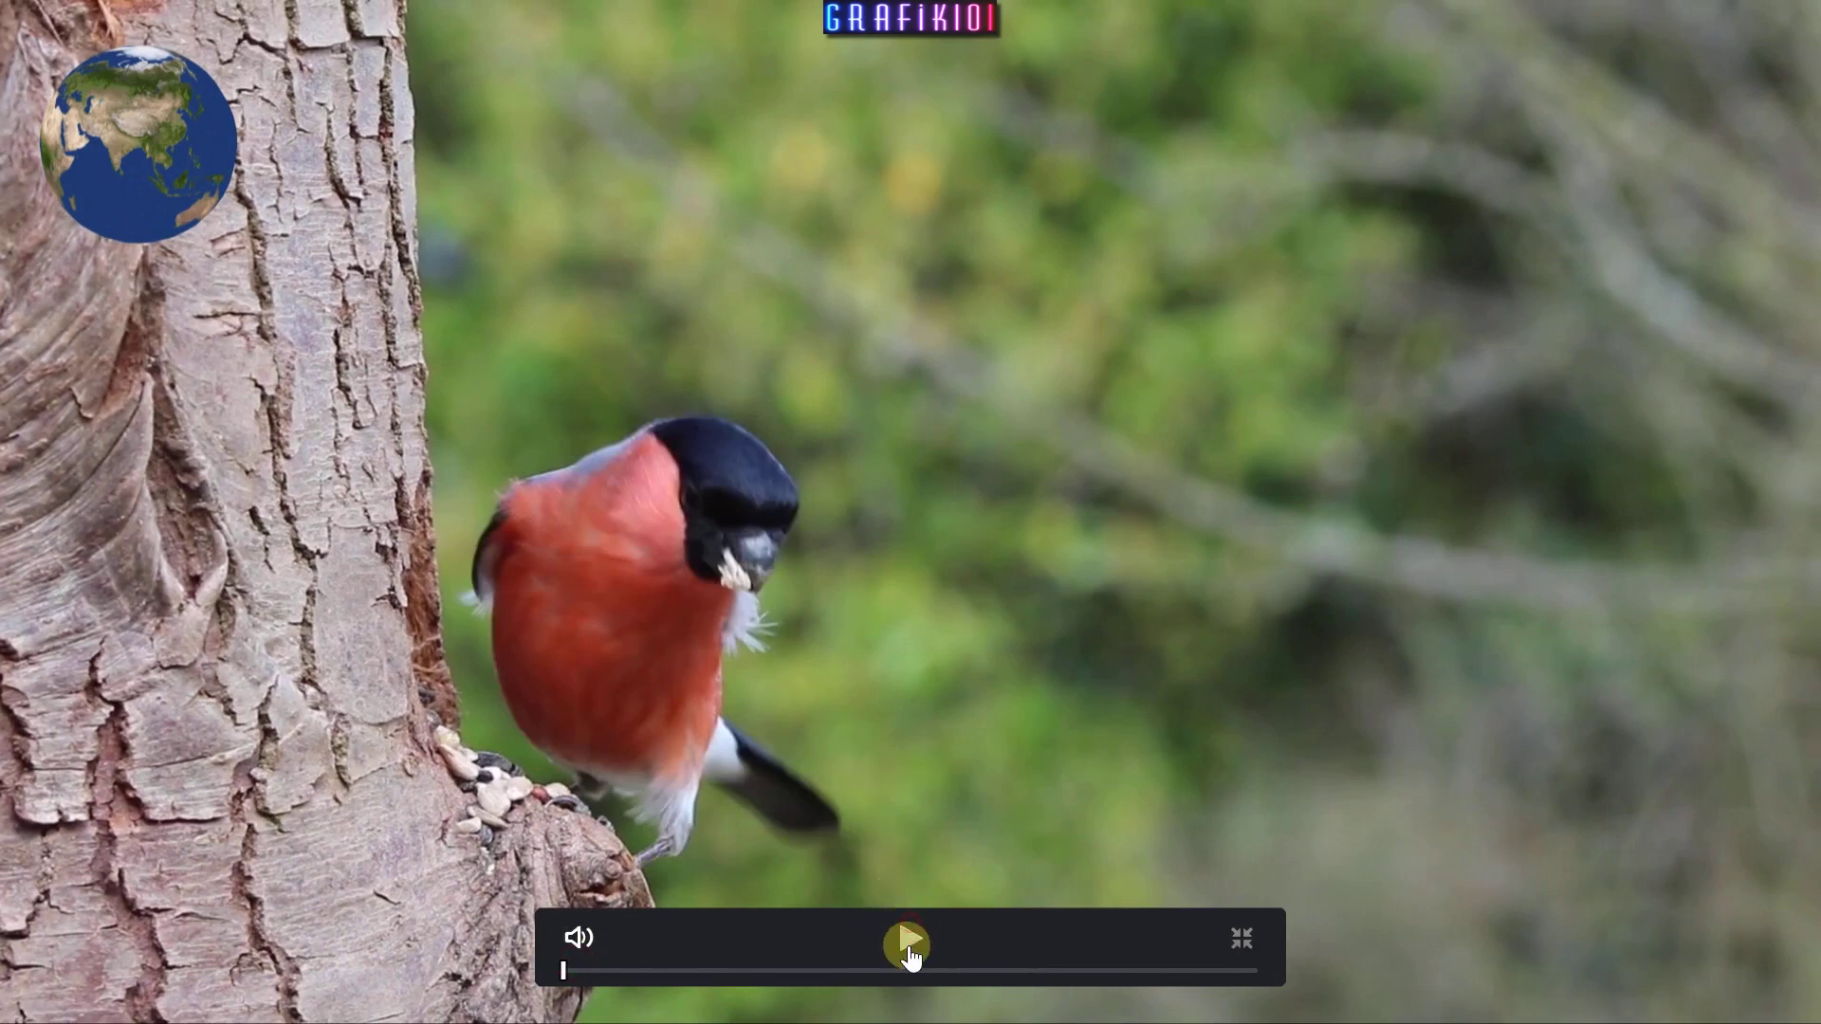
left_click(911, 956)
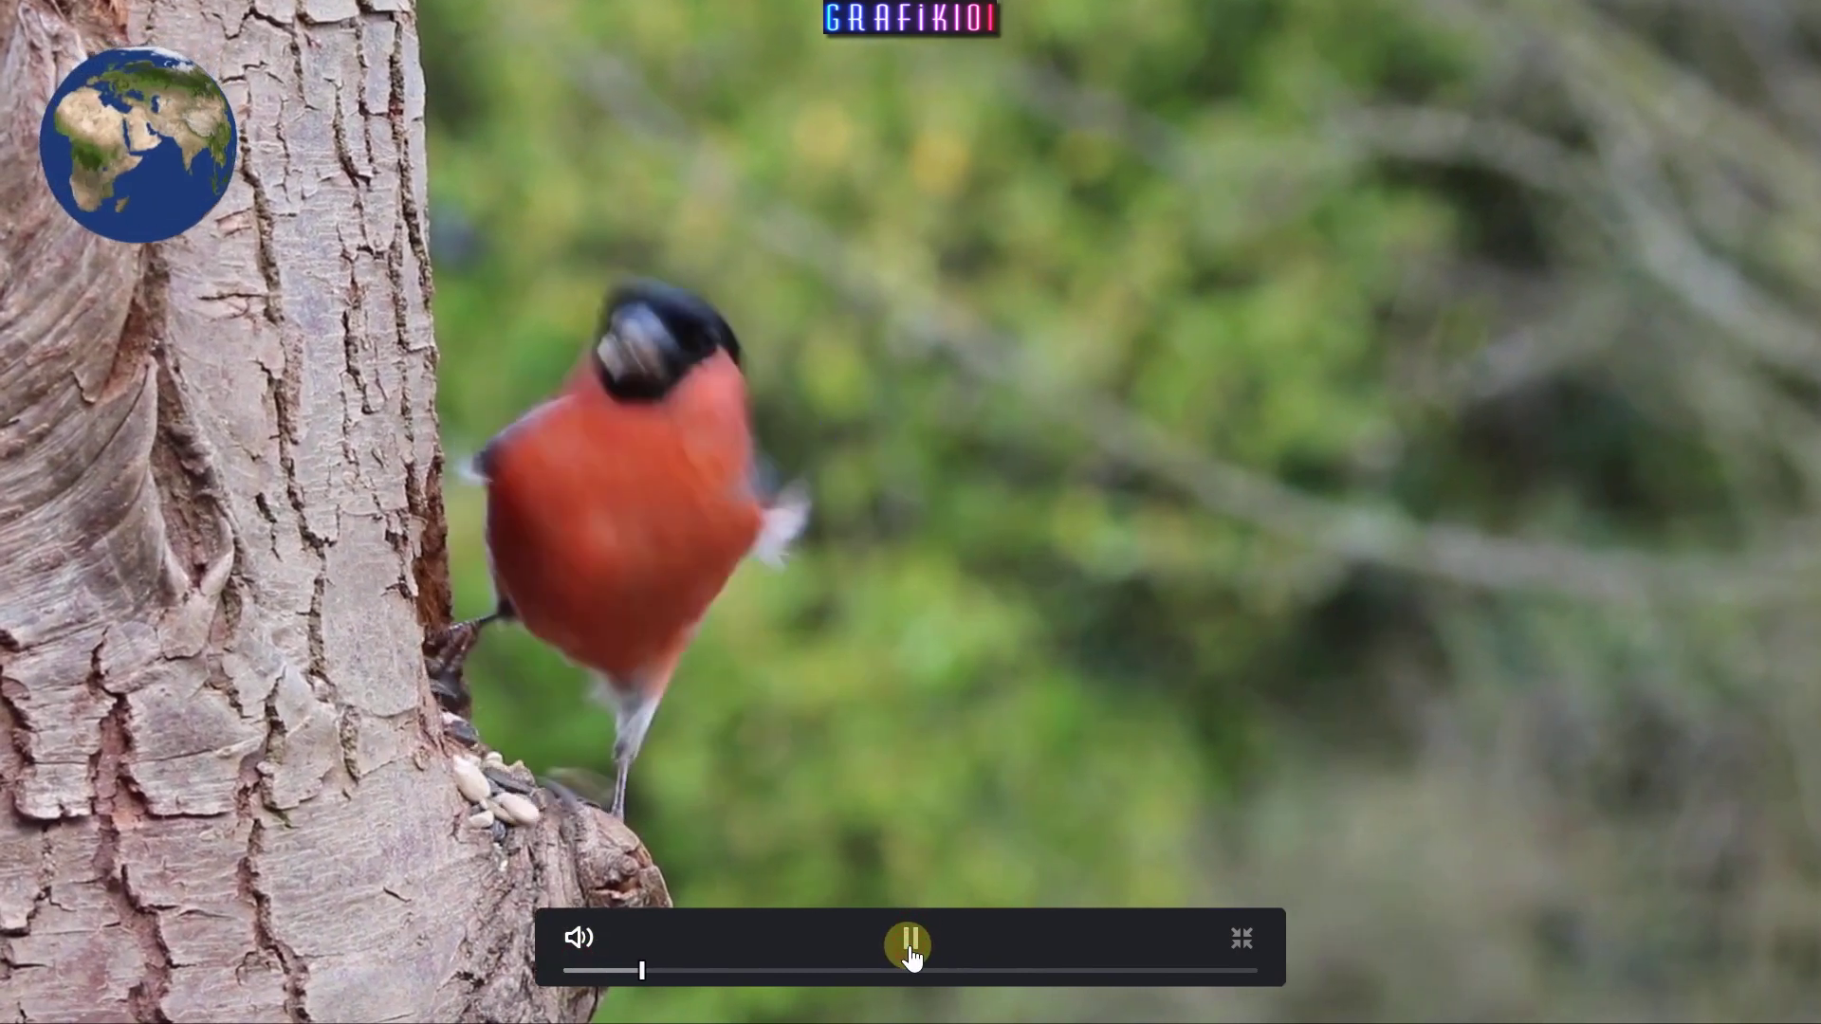
left_click(910, 952)
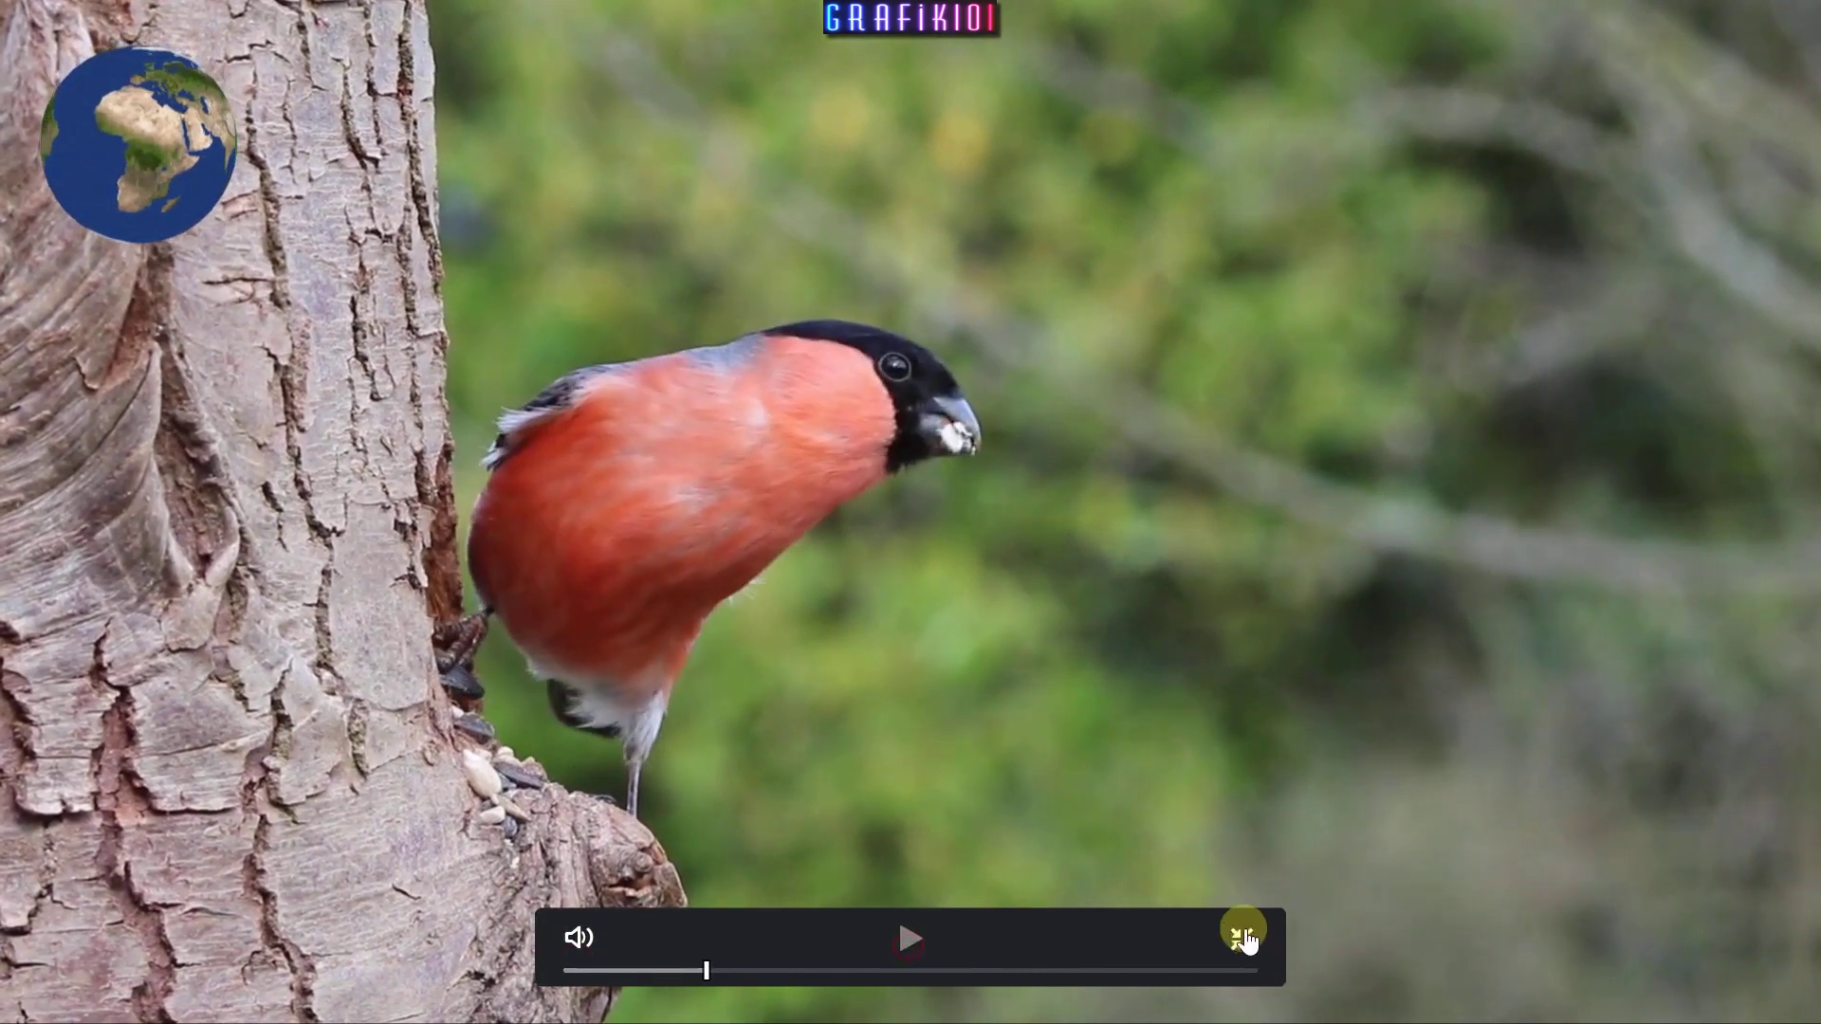
left_click(1244, 939)
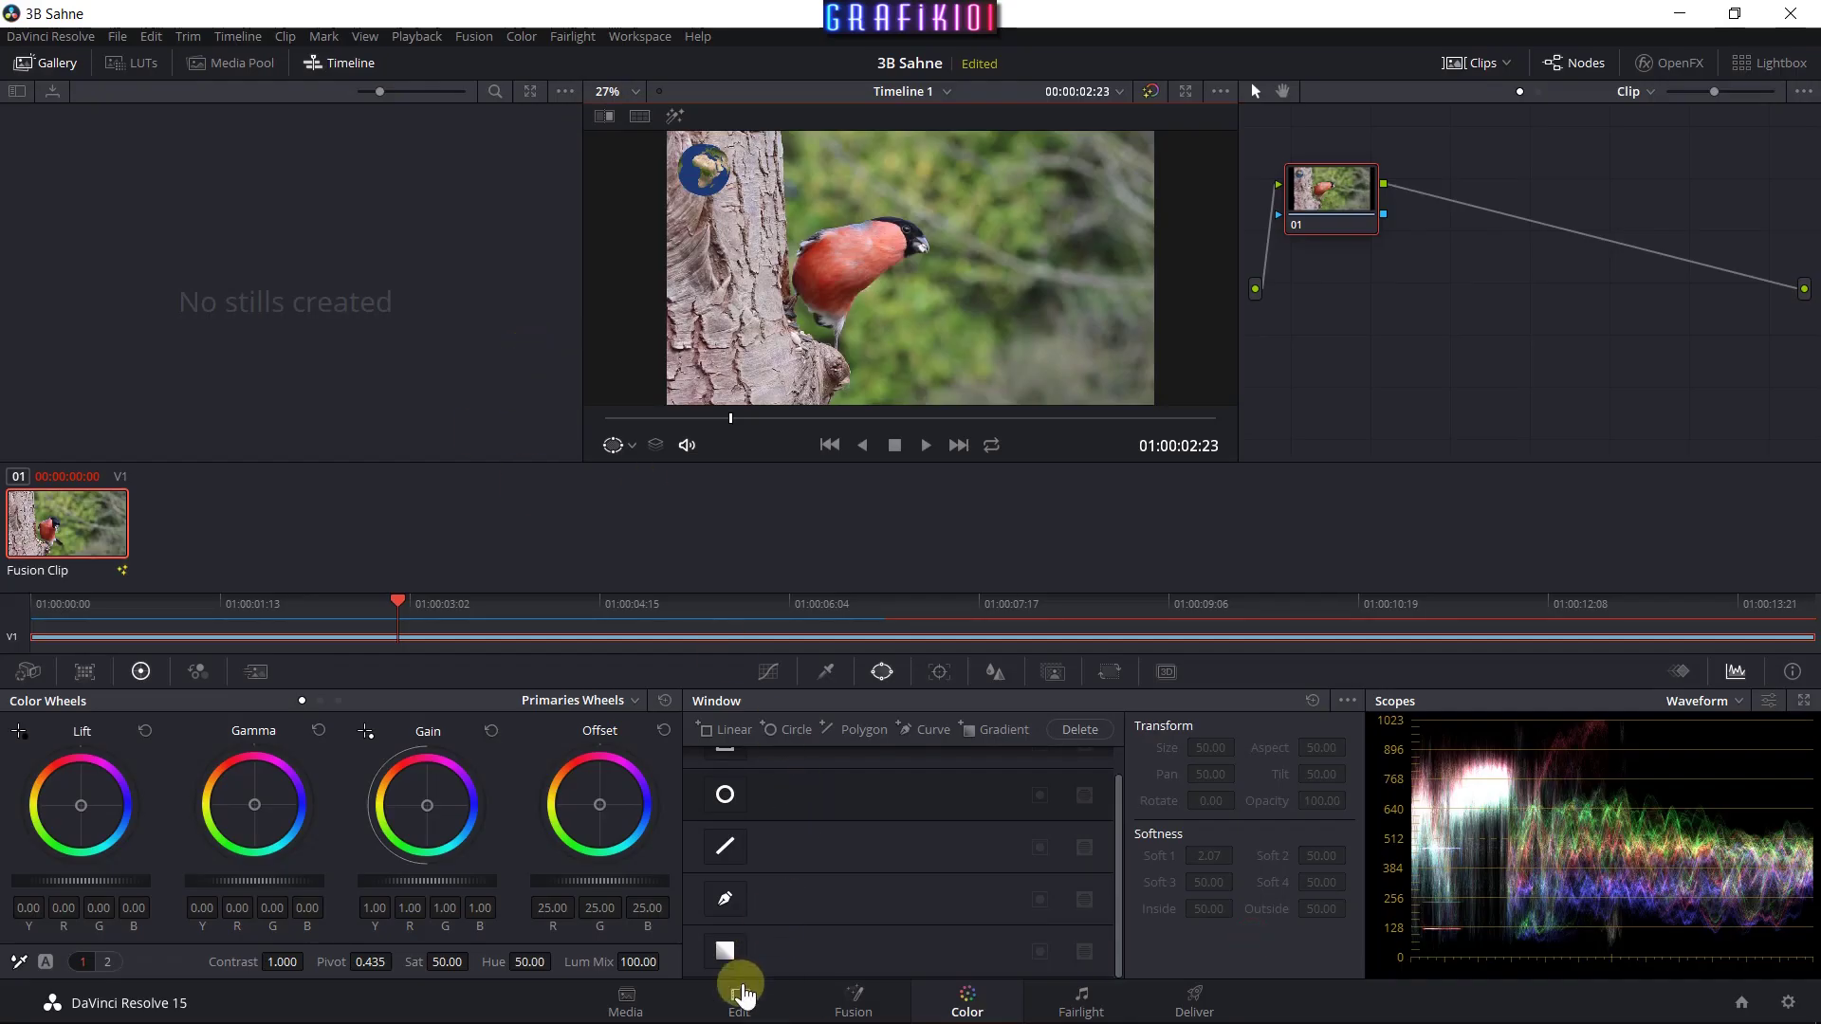
Return to the Fusion page and move birleşim, Renderer3D1, Transform1, Merge1 and şekil to the right.
left_click(742, 987)
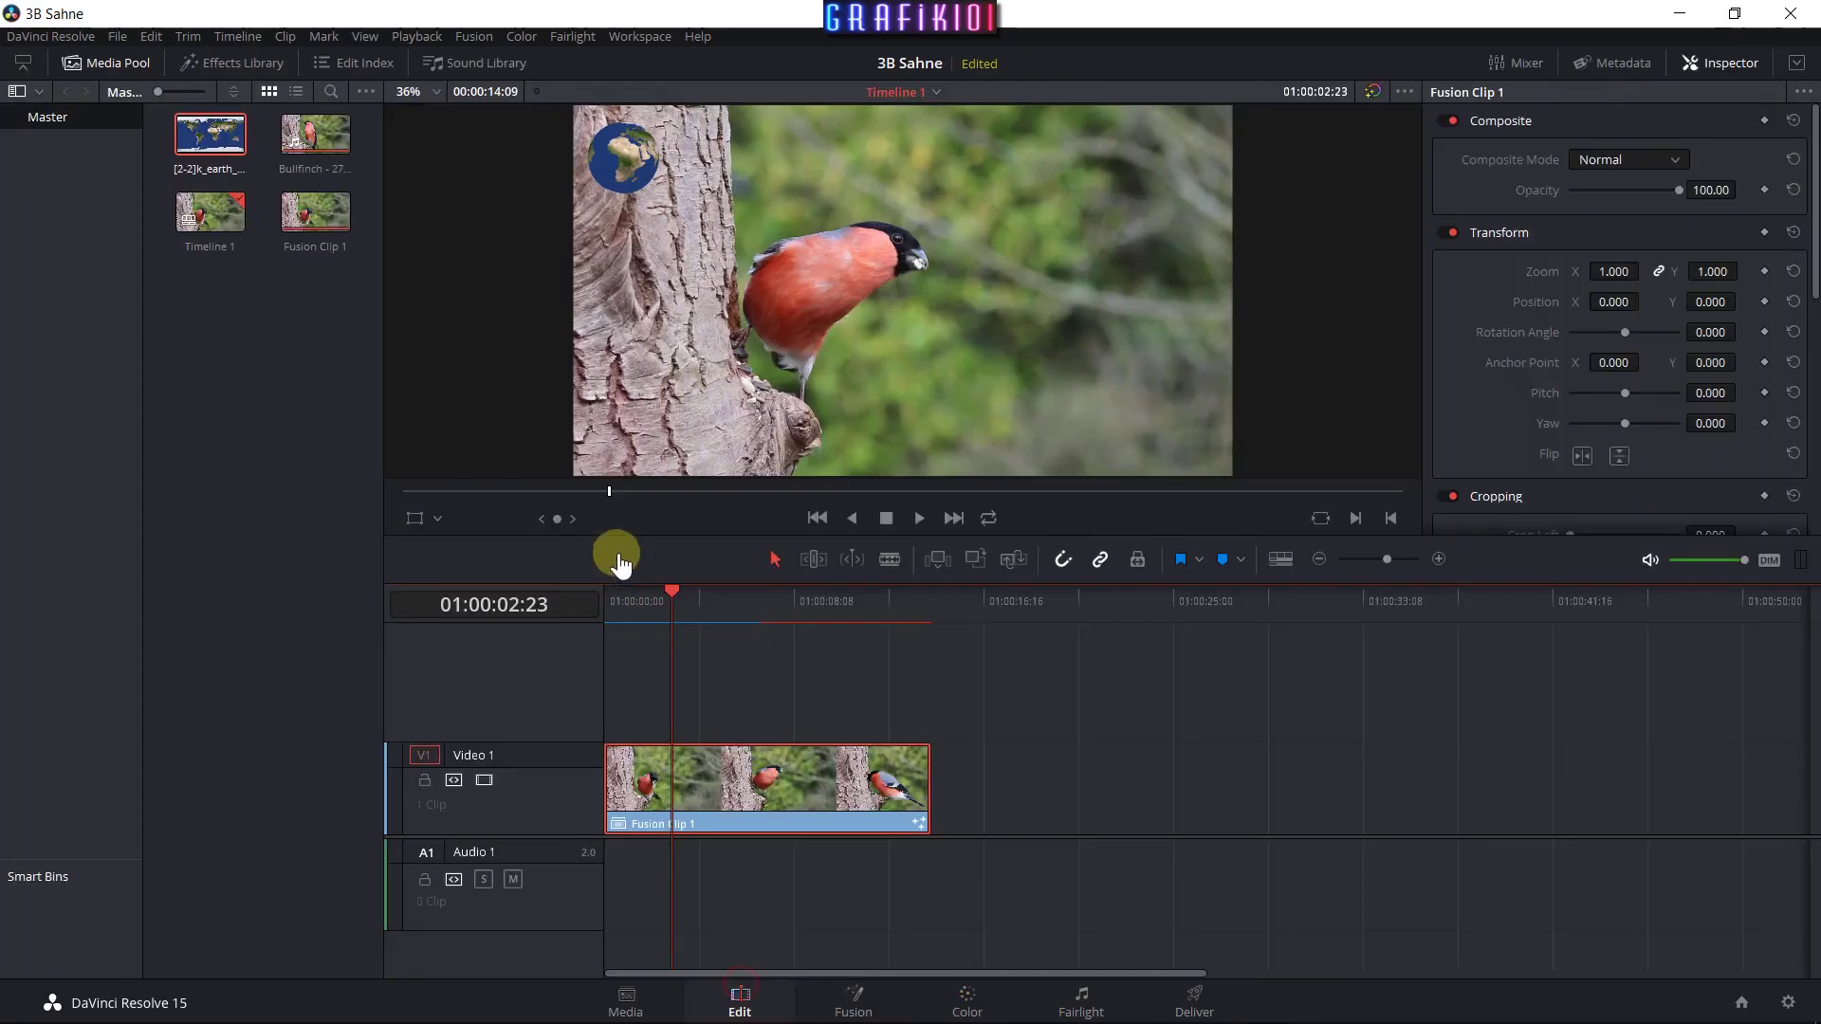
left_click(859, 986)
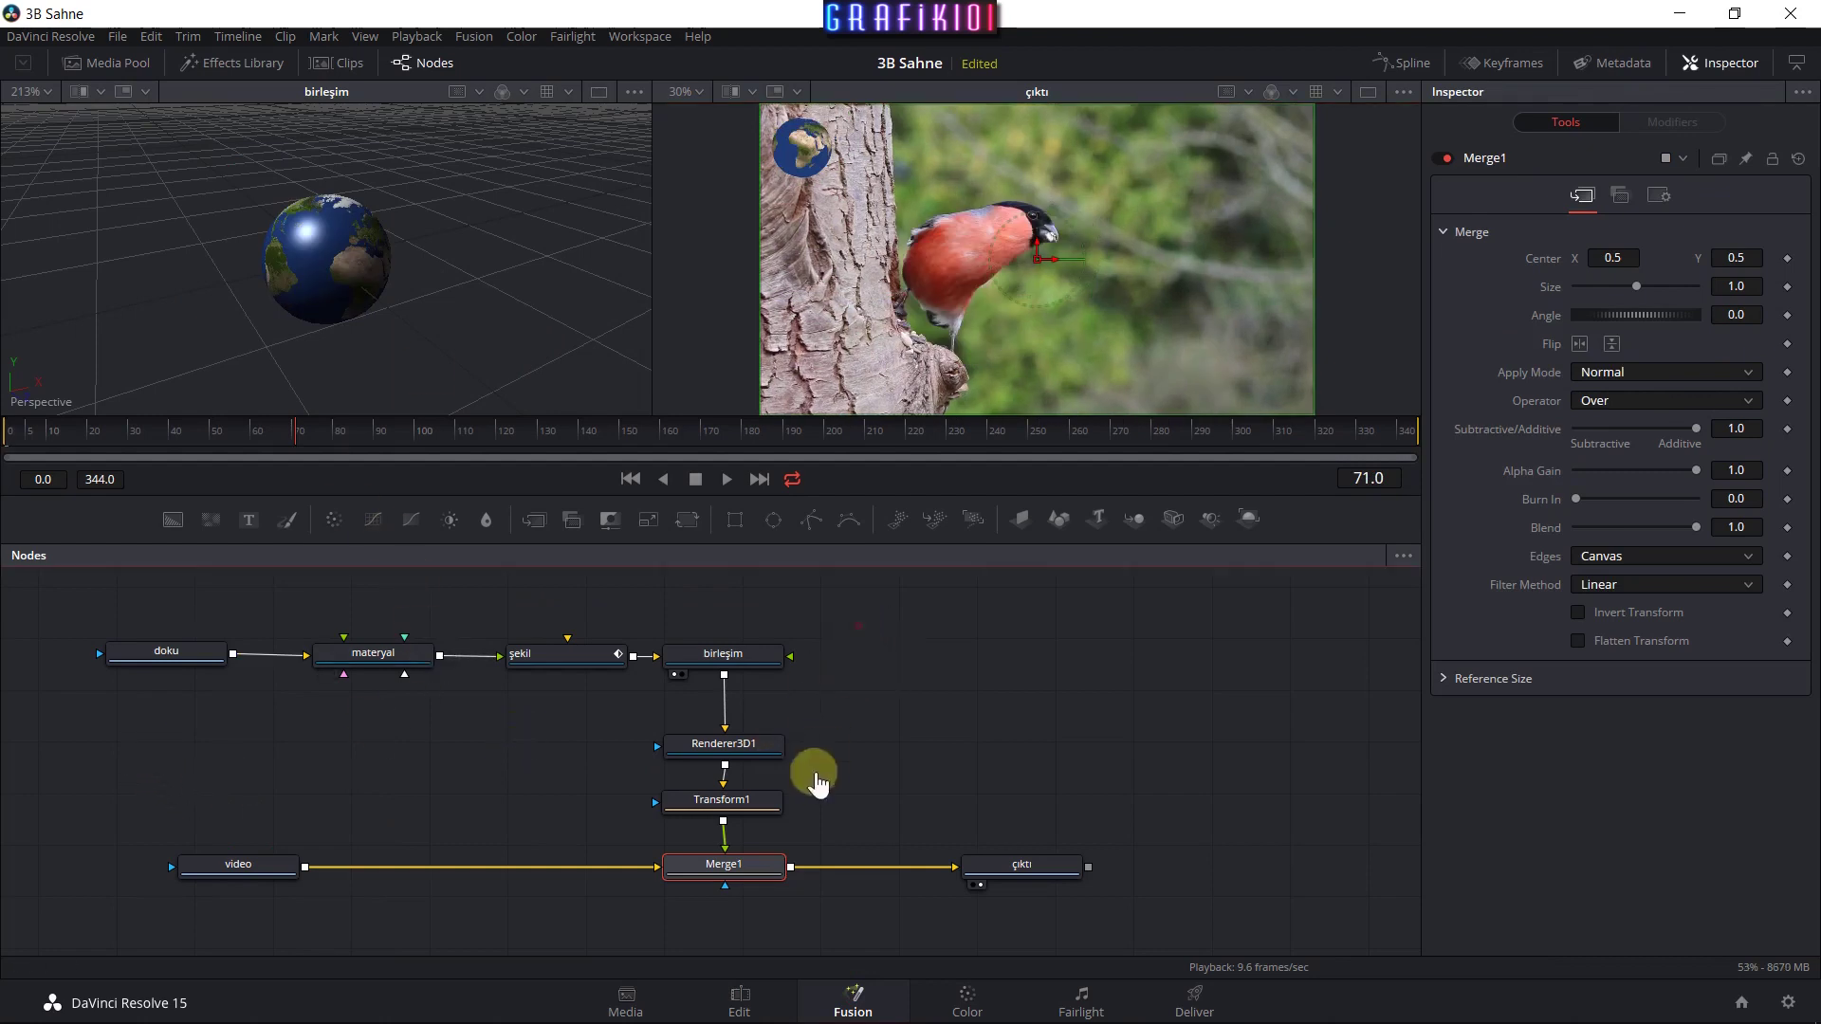
mouse_move(949, 628)
left_mouse_down()
mouse_move(668, 913)
mouse_move(814, 877)
mouse_move(821, 891)
left_mouse_up()
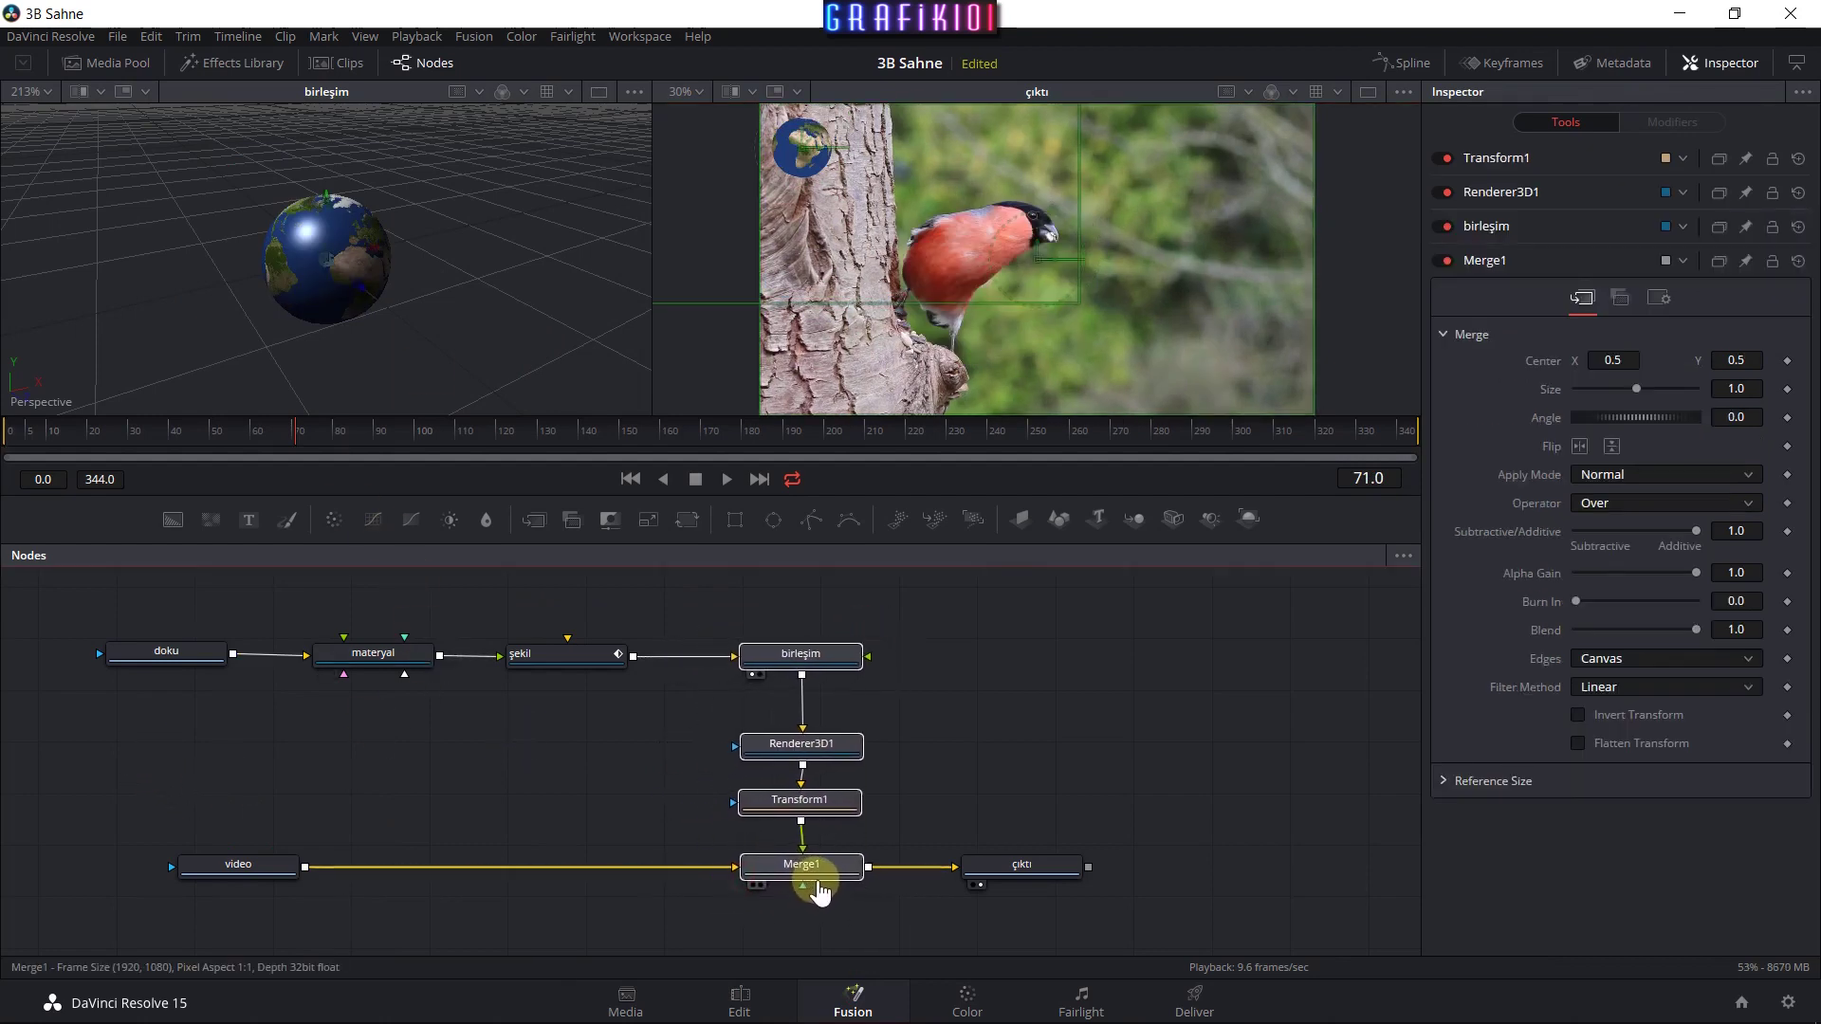
left_click_drag(581, 661, 614, 667)
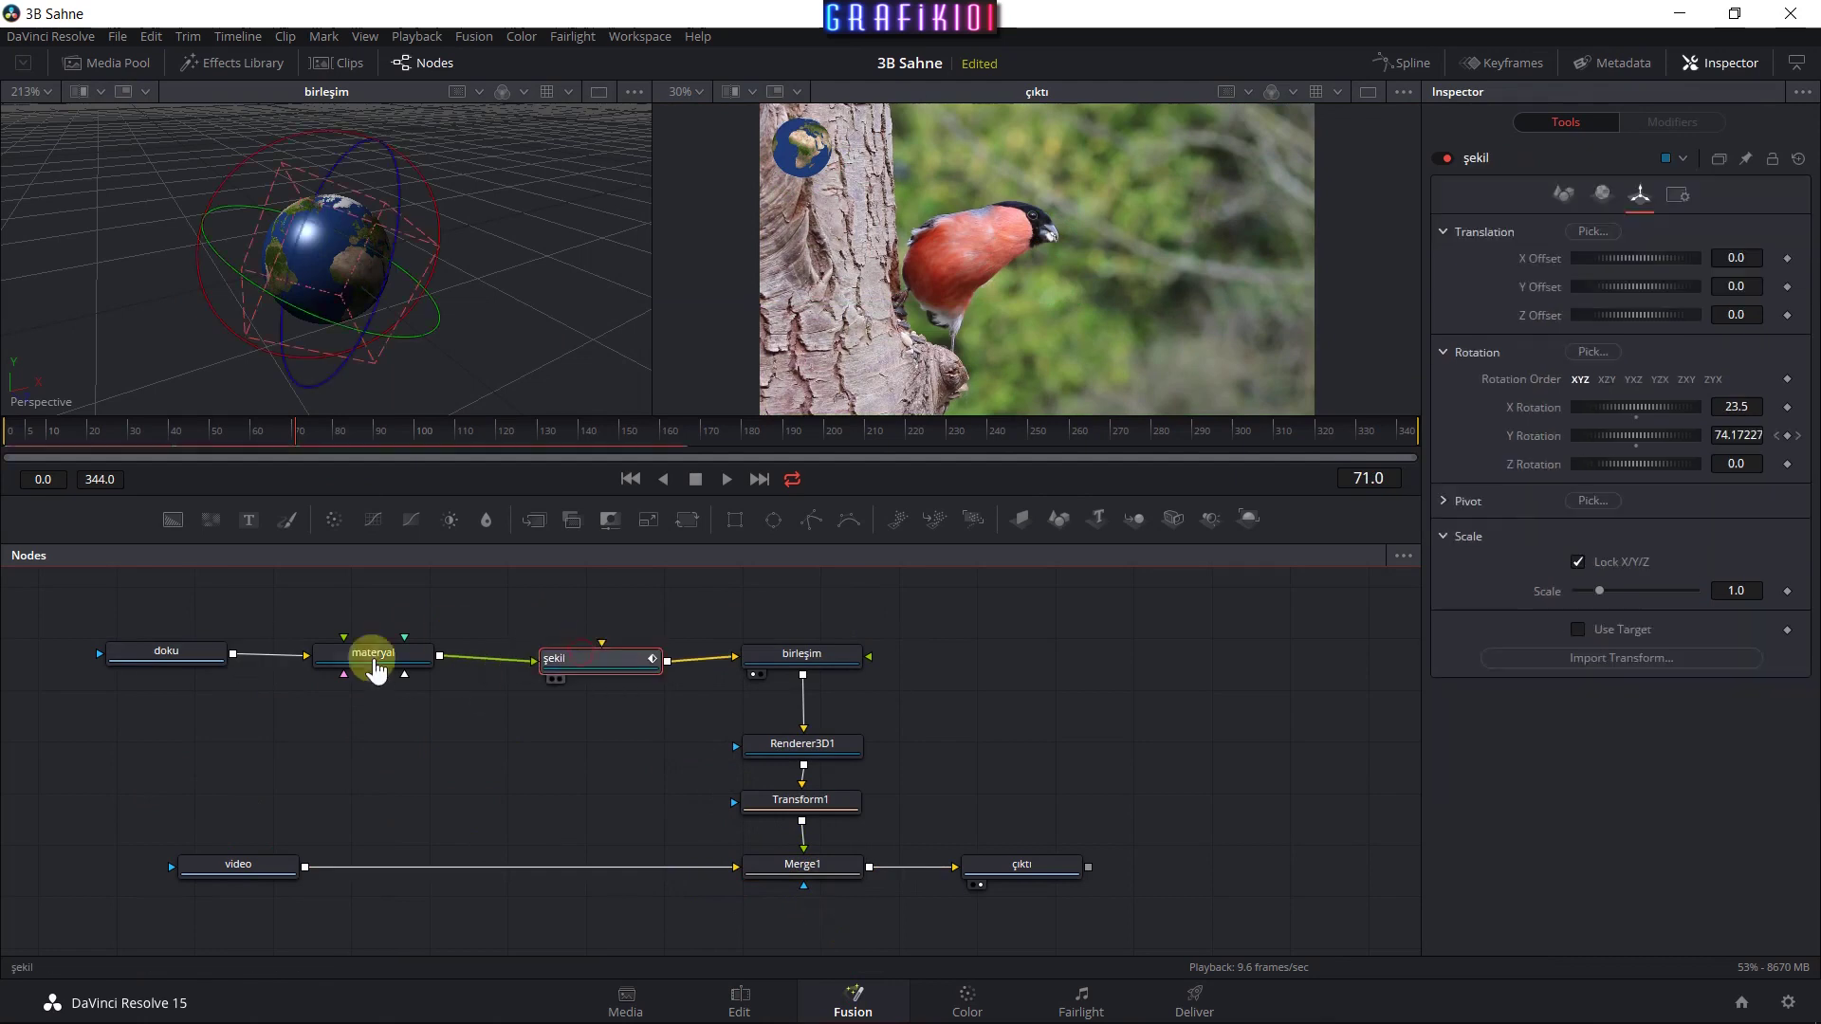
Move materyal right and doku left to open a wide gap between them, leaving doku selected.
left_click_drag(374, 661, 399, 653)
left_click_drag(126, 667, 60, 662)
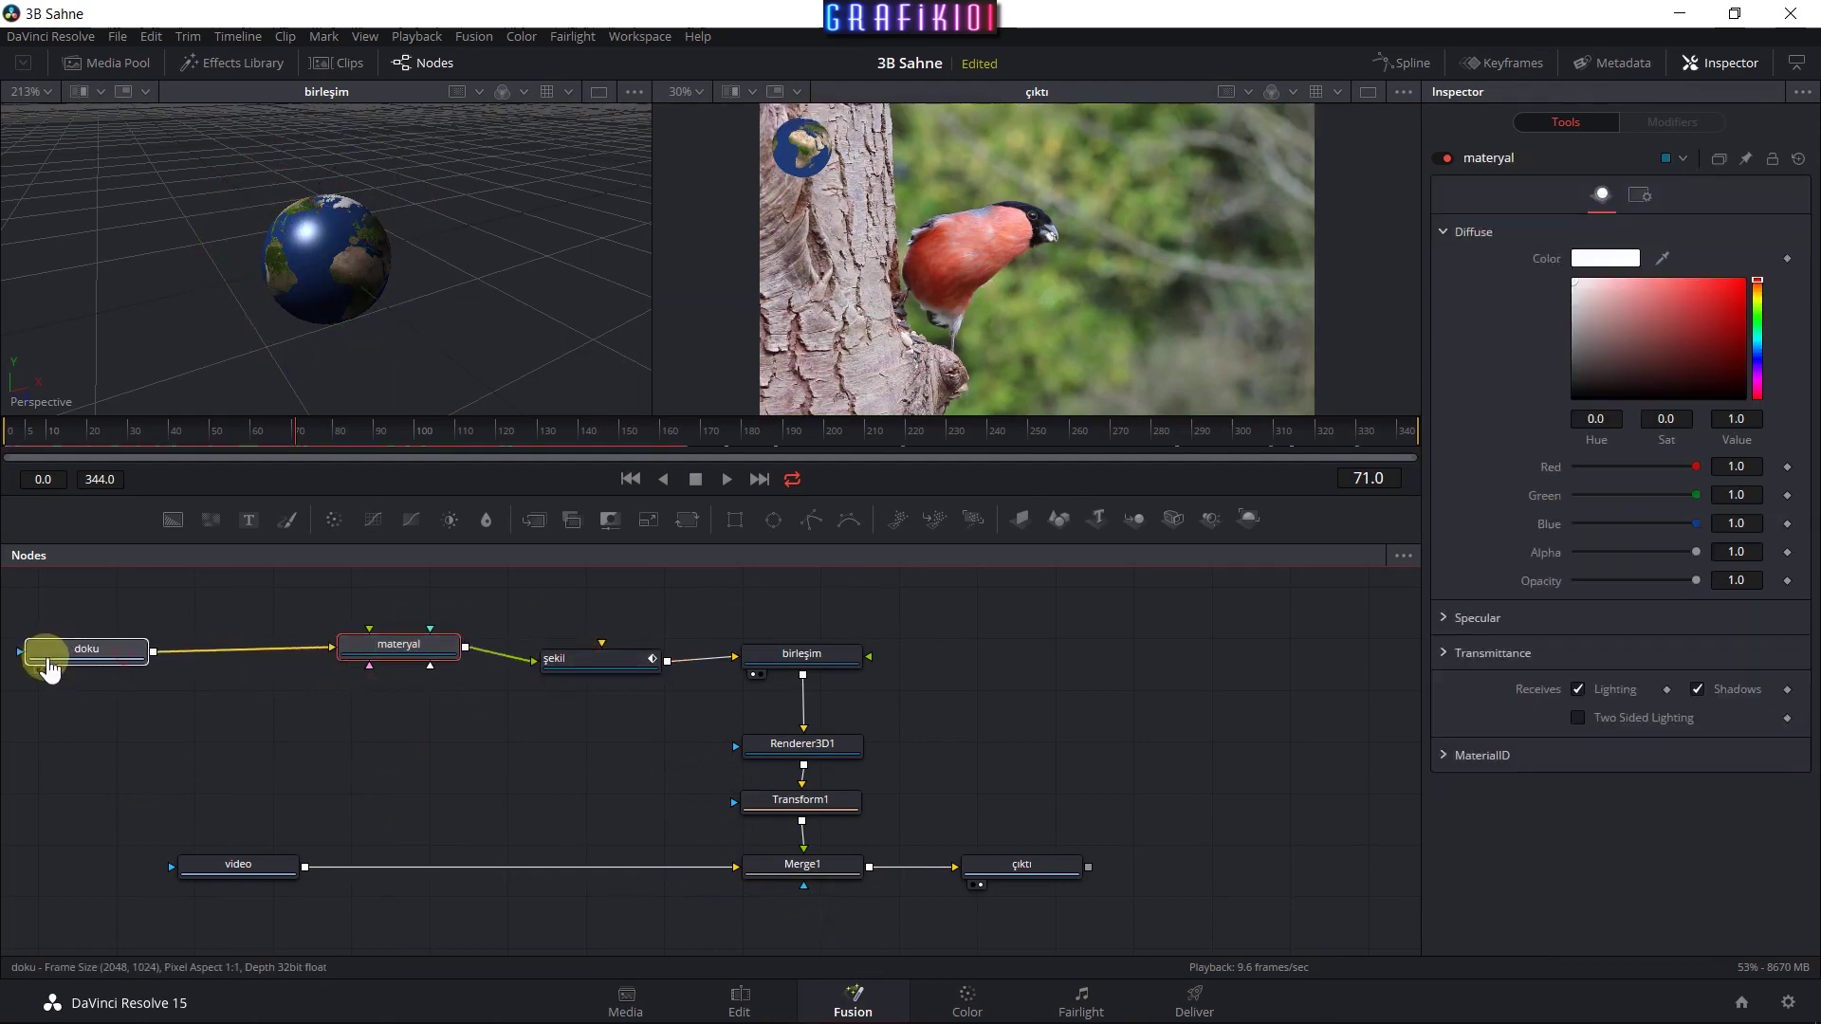
left_click_drag(417, 654, 459, 662)
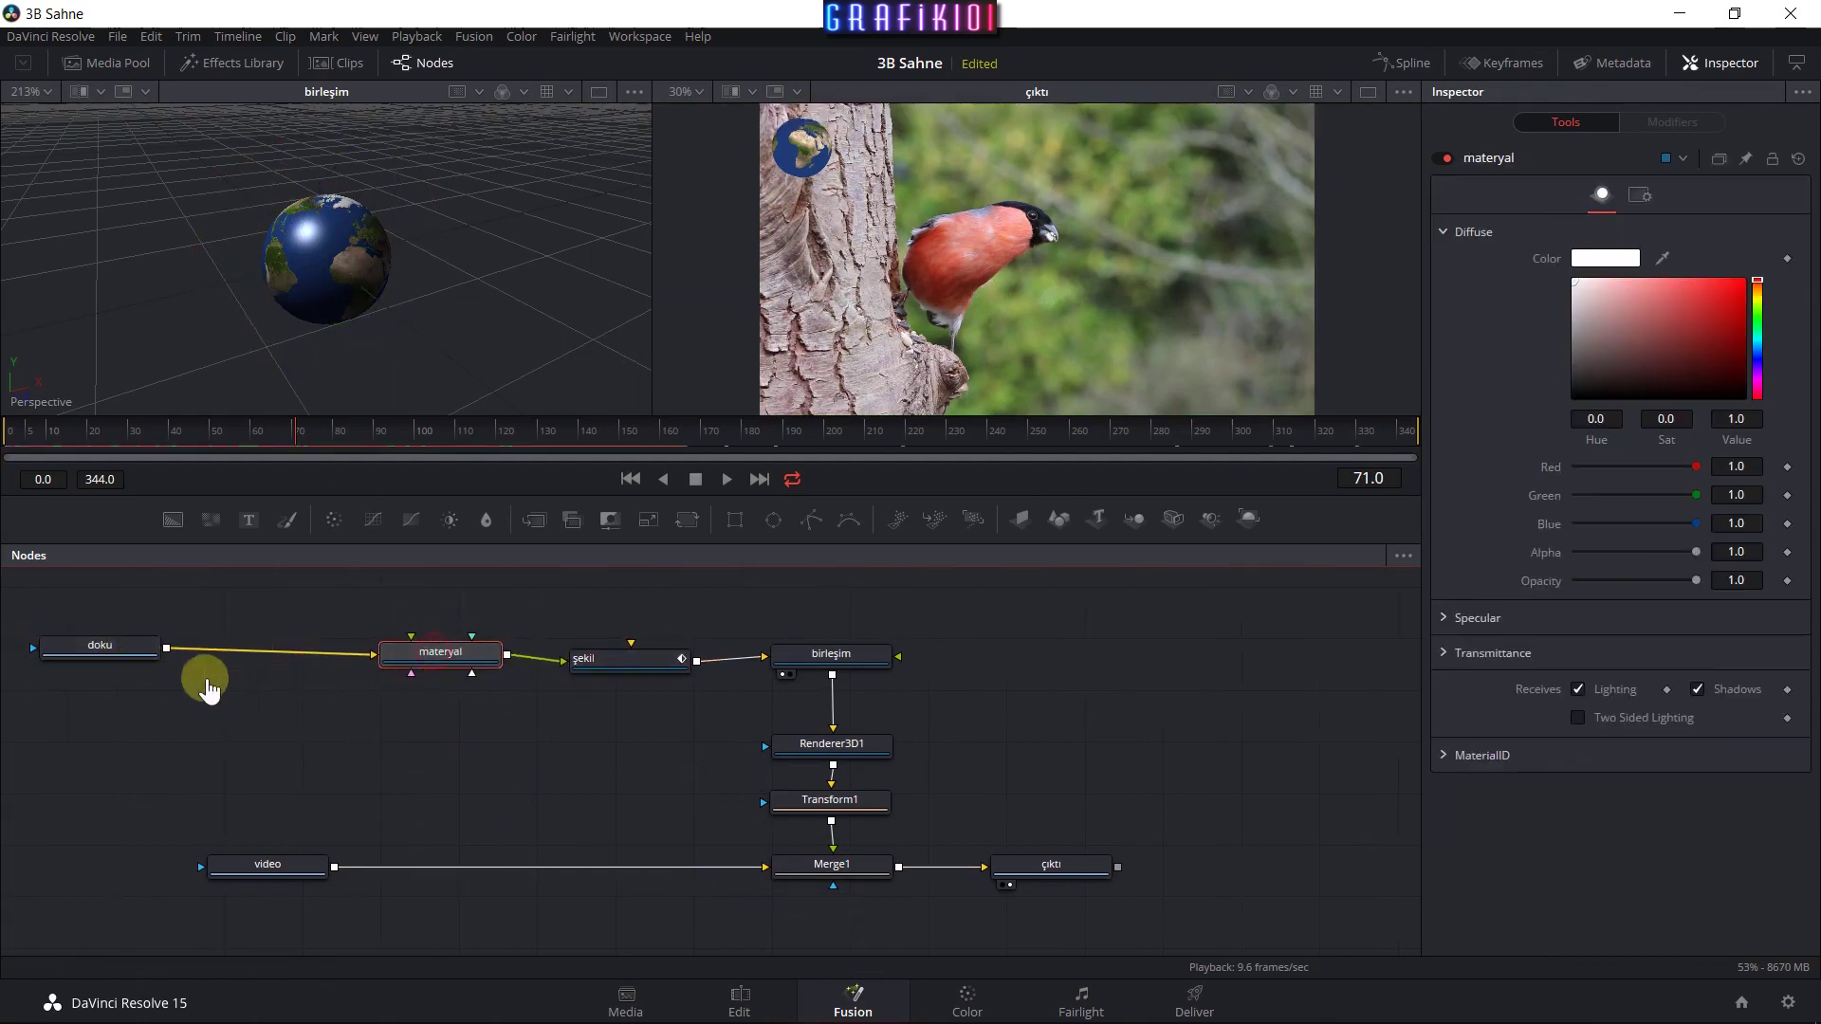
left_click_drag(98, 669, 79, 671)
left_click(79, 671)
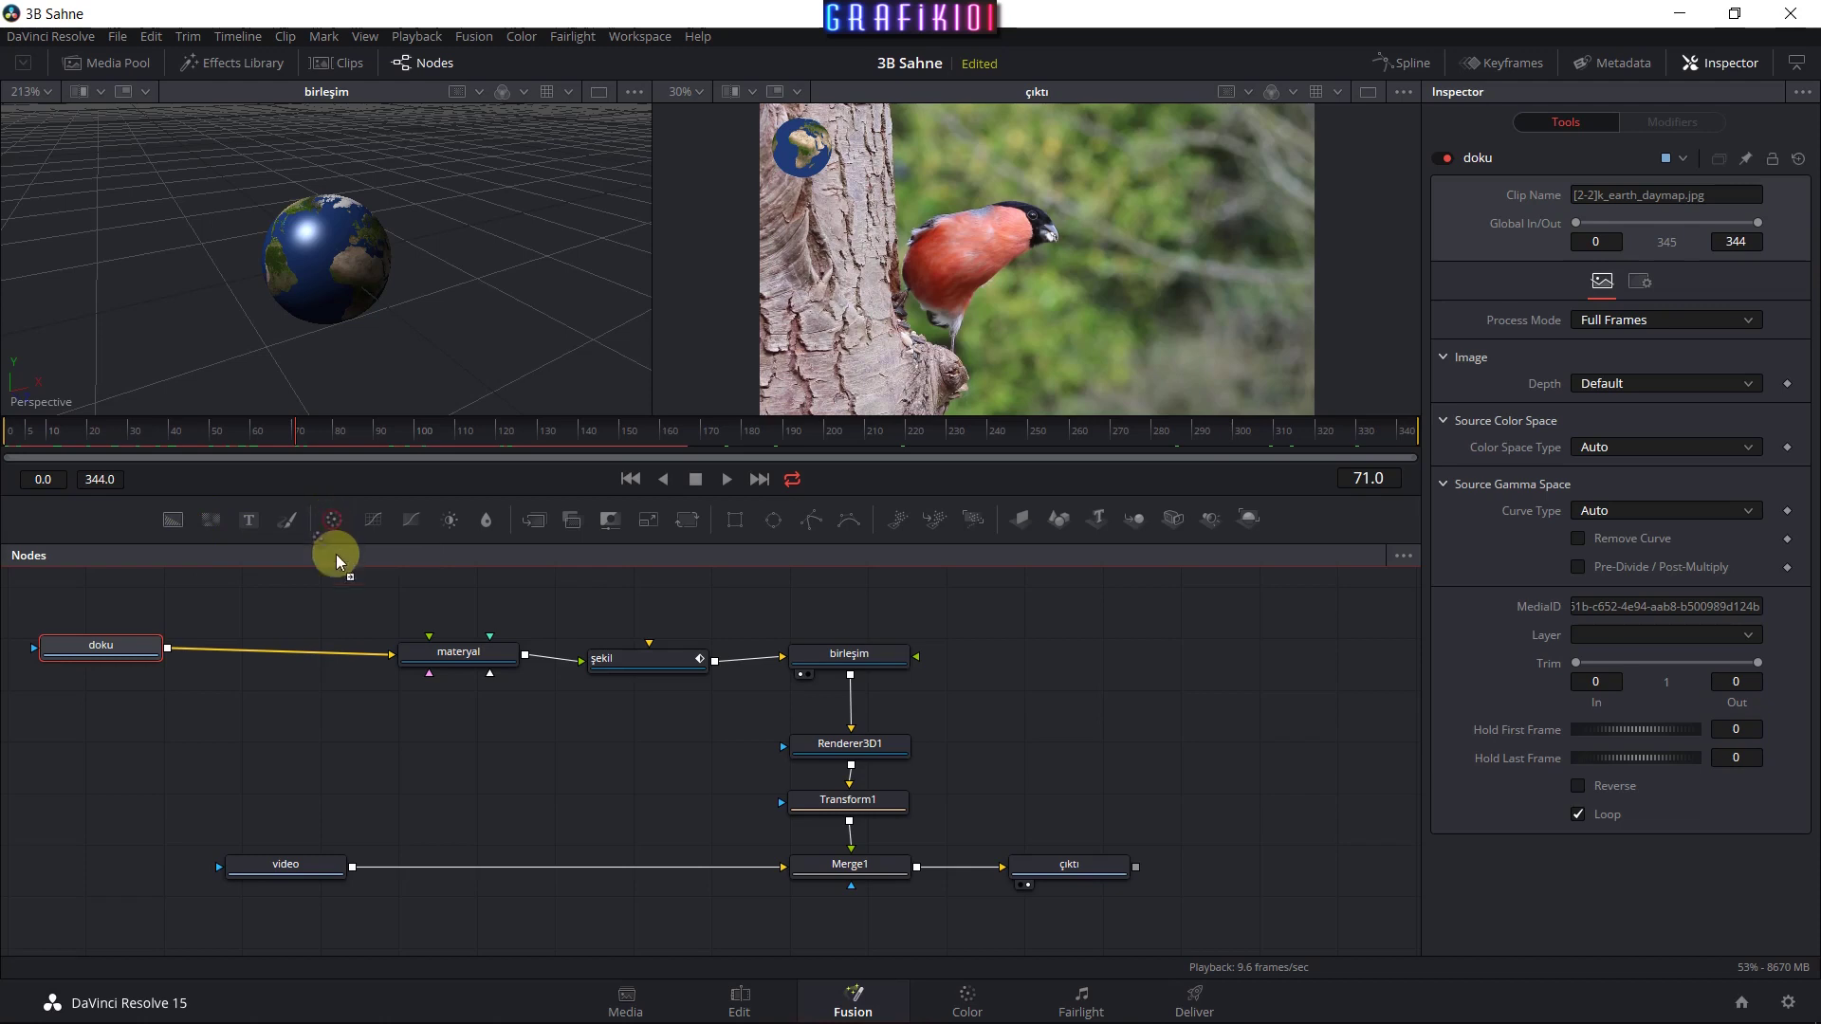
Insert a Color Corrector node on the link between doku and materyal.
left_click_drag(336, 559, 345, 610)
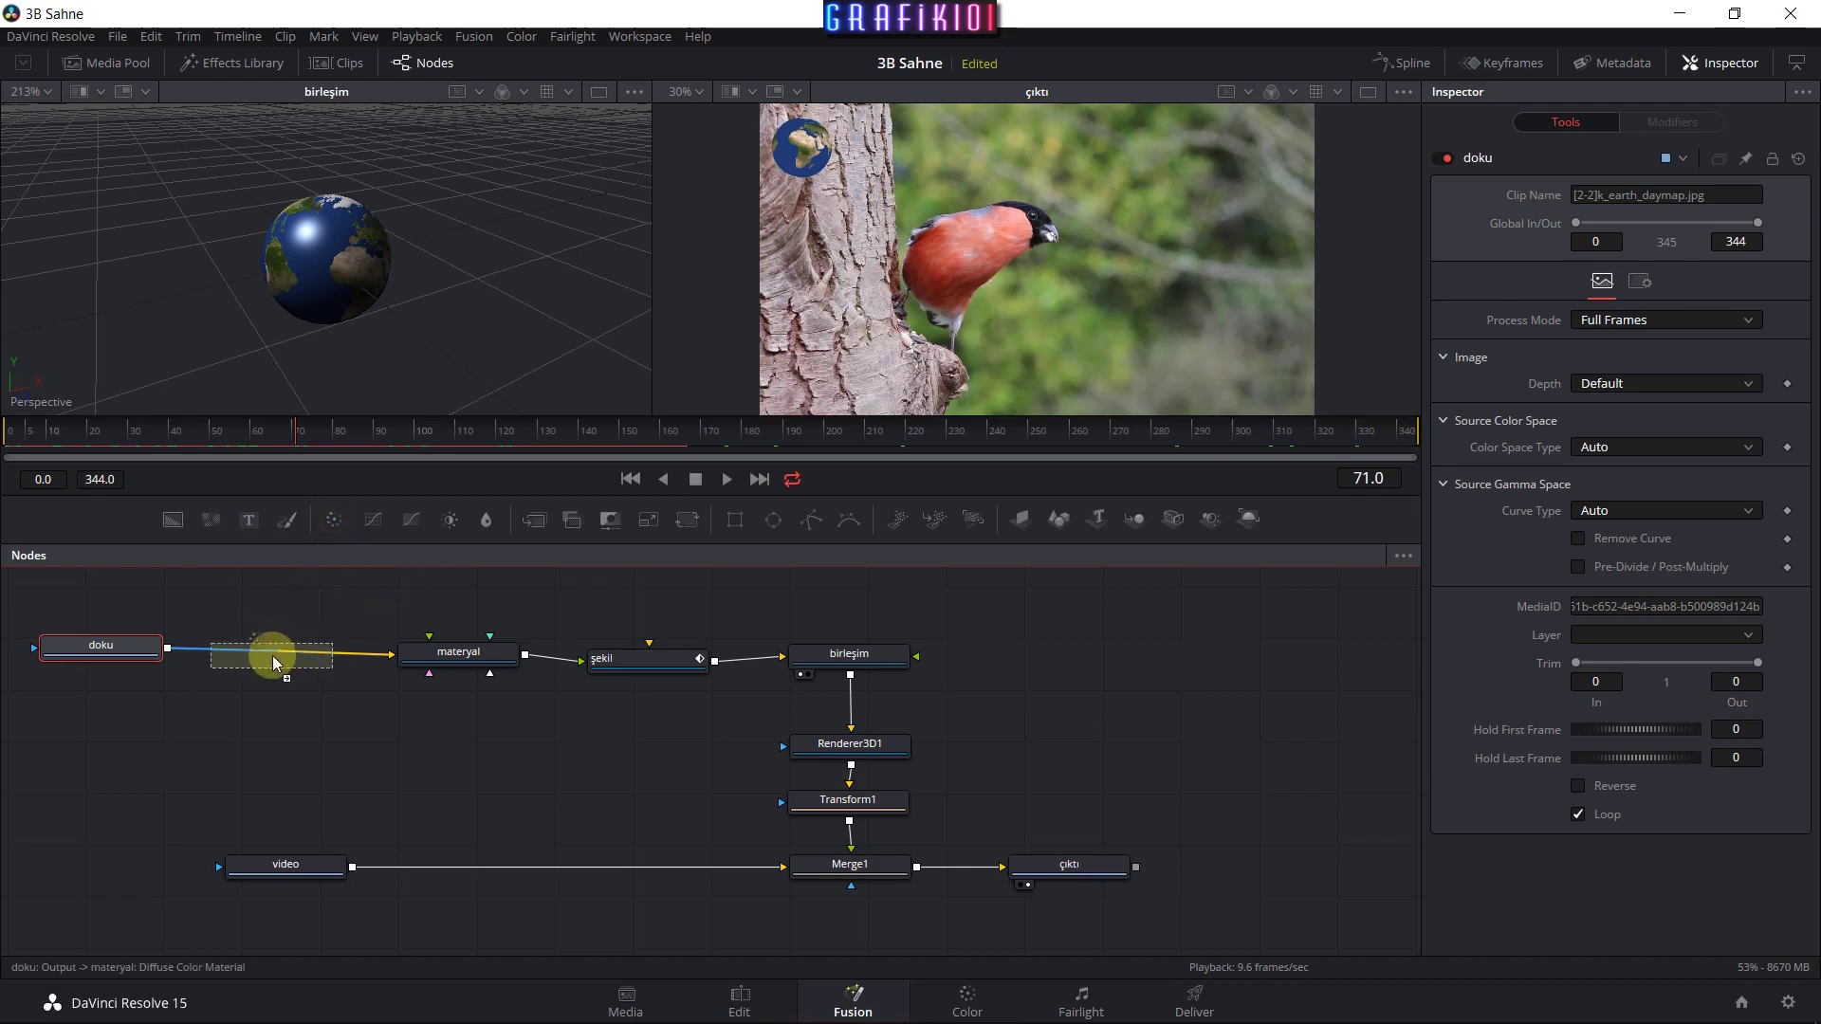
left_click_drag(271, 656, 308, 663)
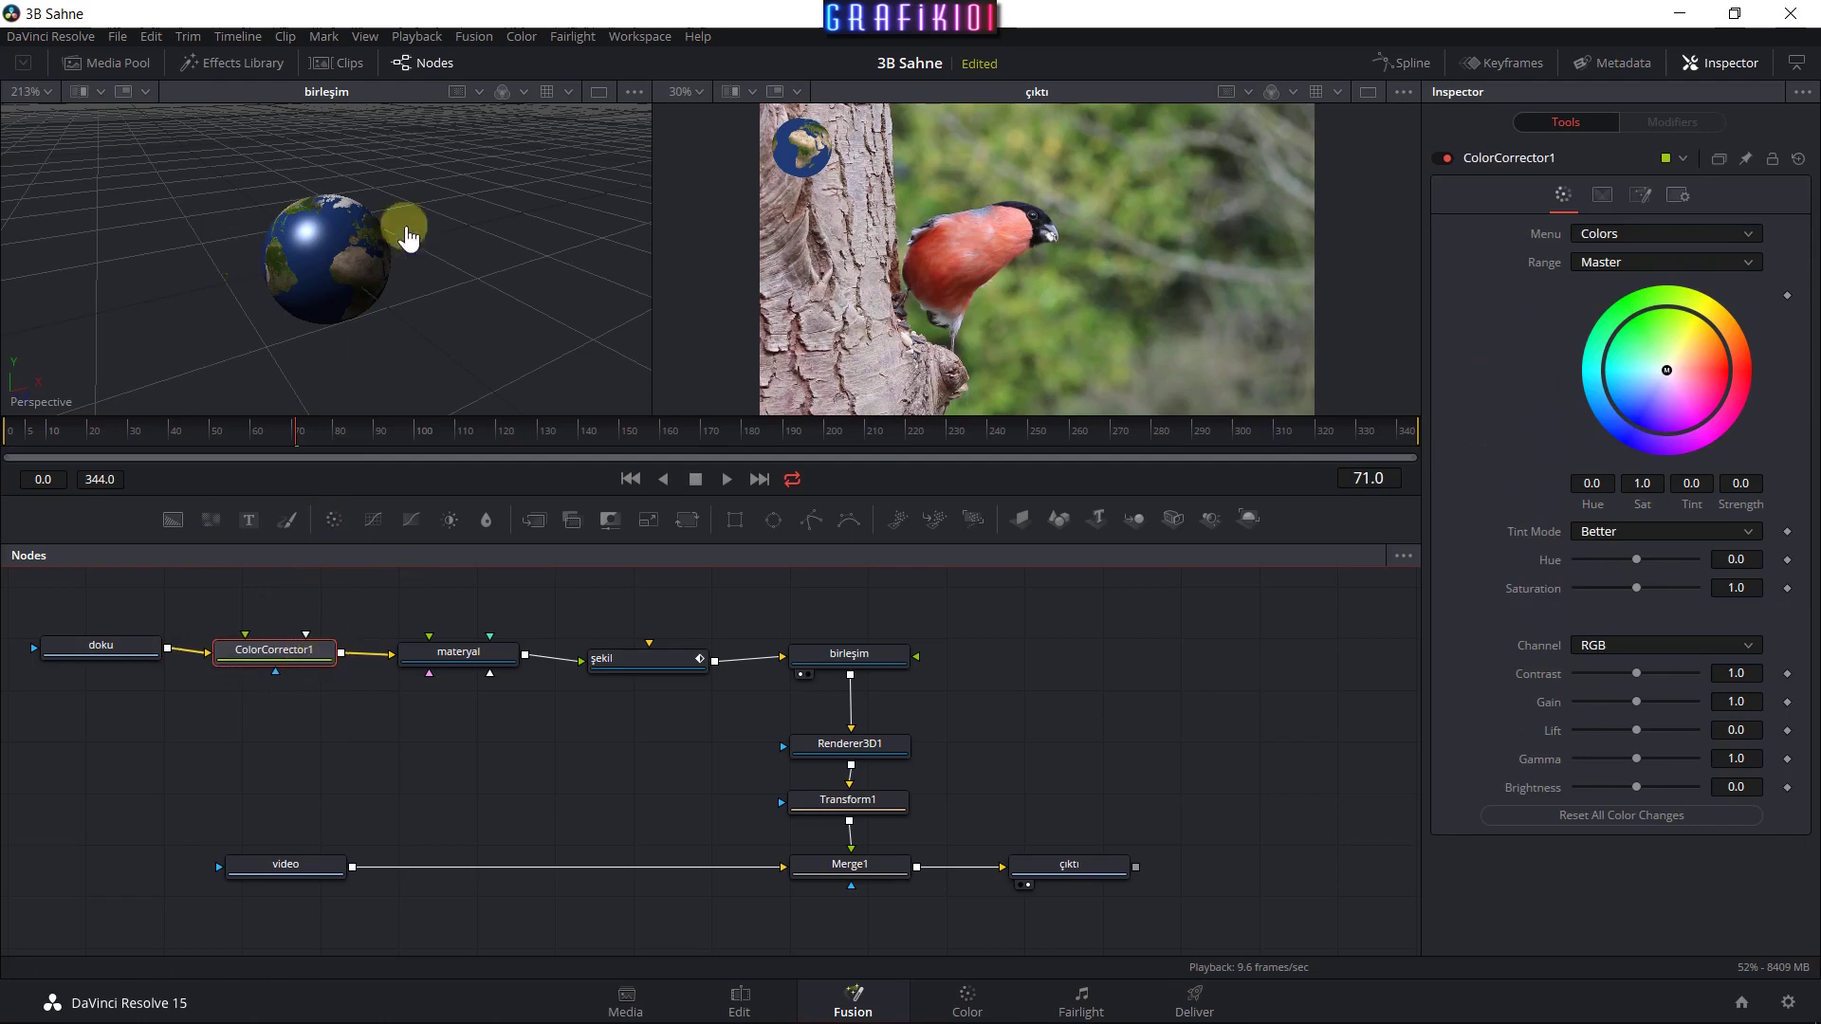
scroll(911, 232, "up", 6)
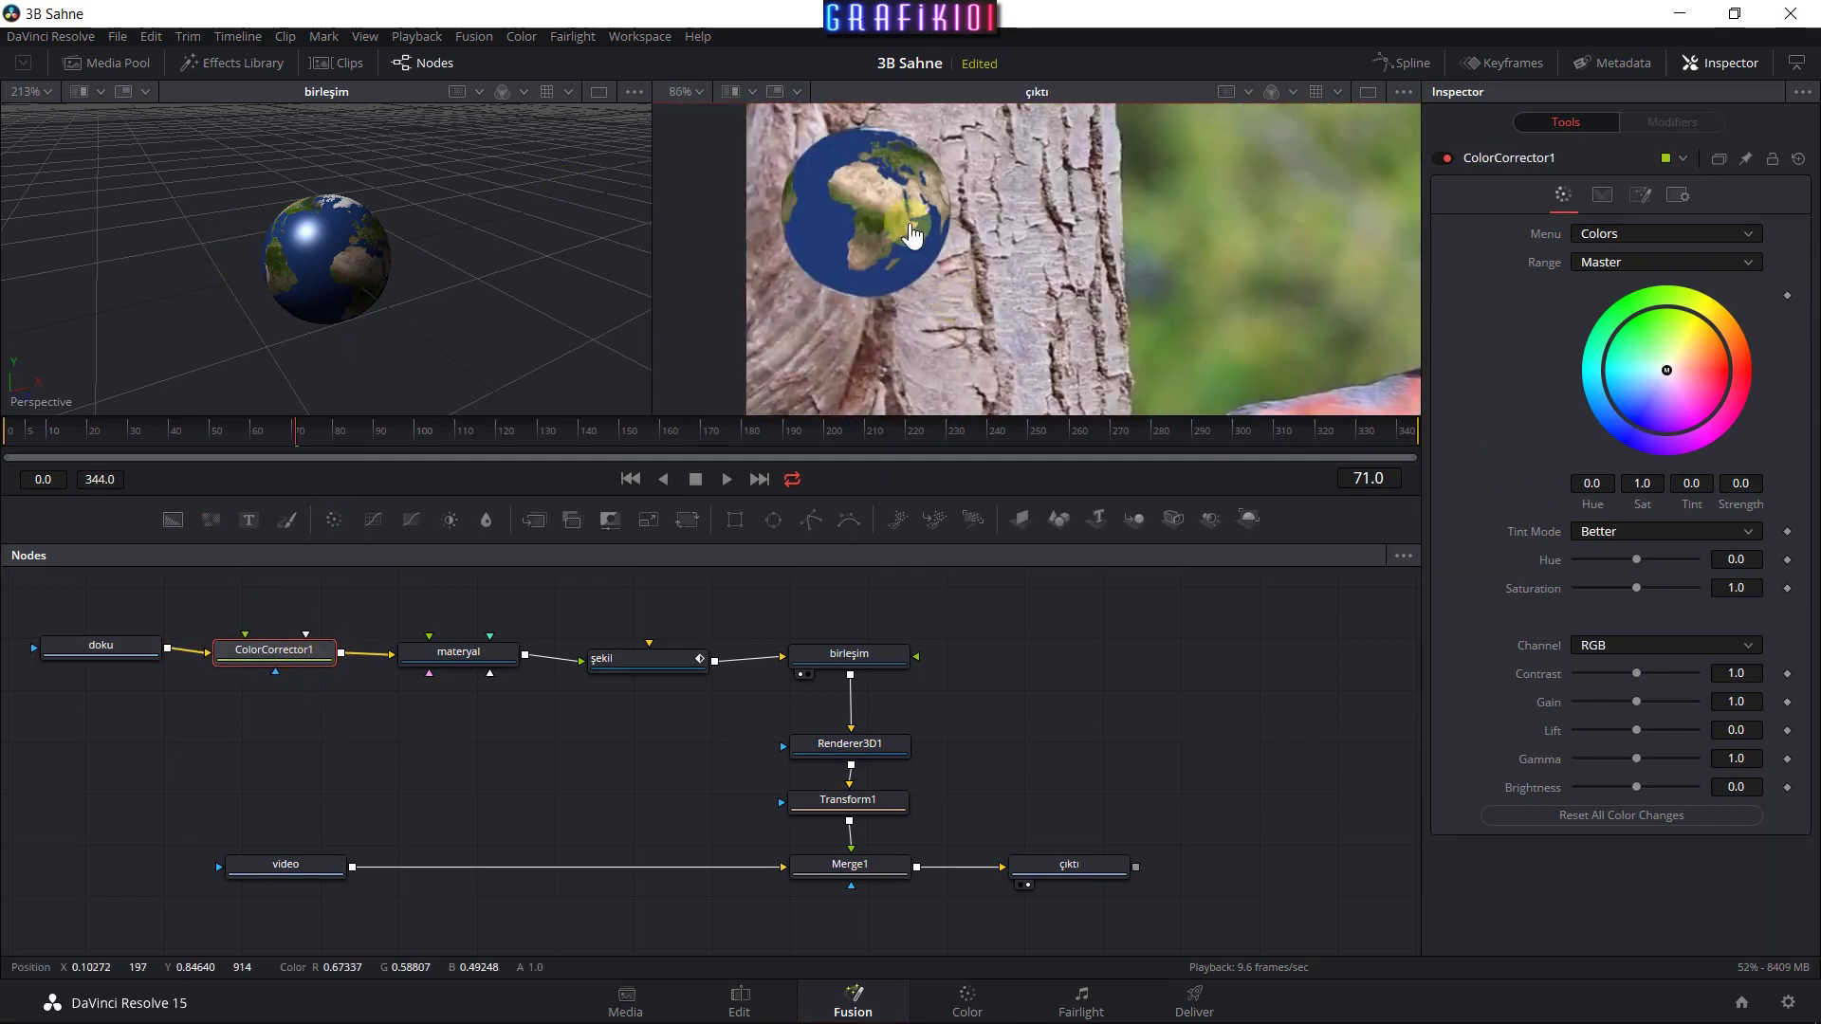
scroll(911, 232, "up", 3)
scroll(962, 220, "up", 3)
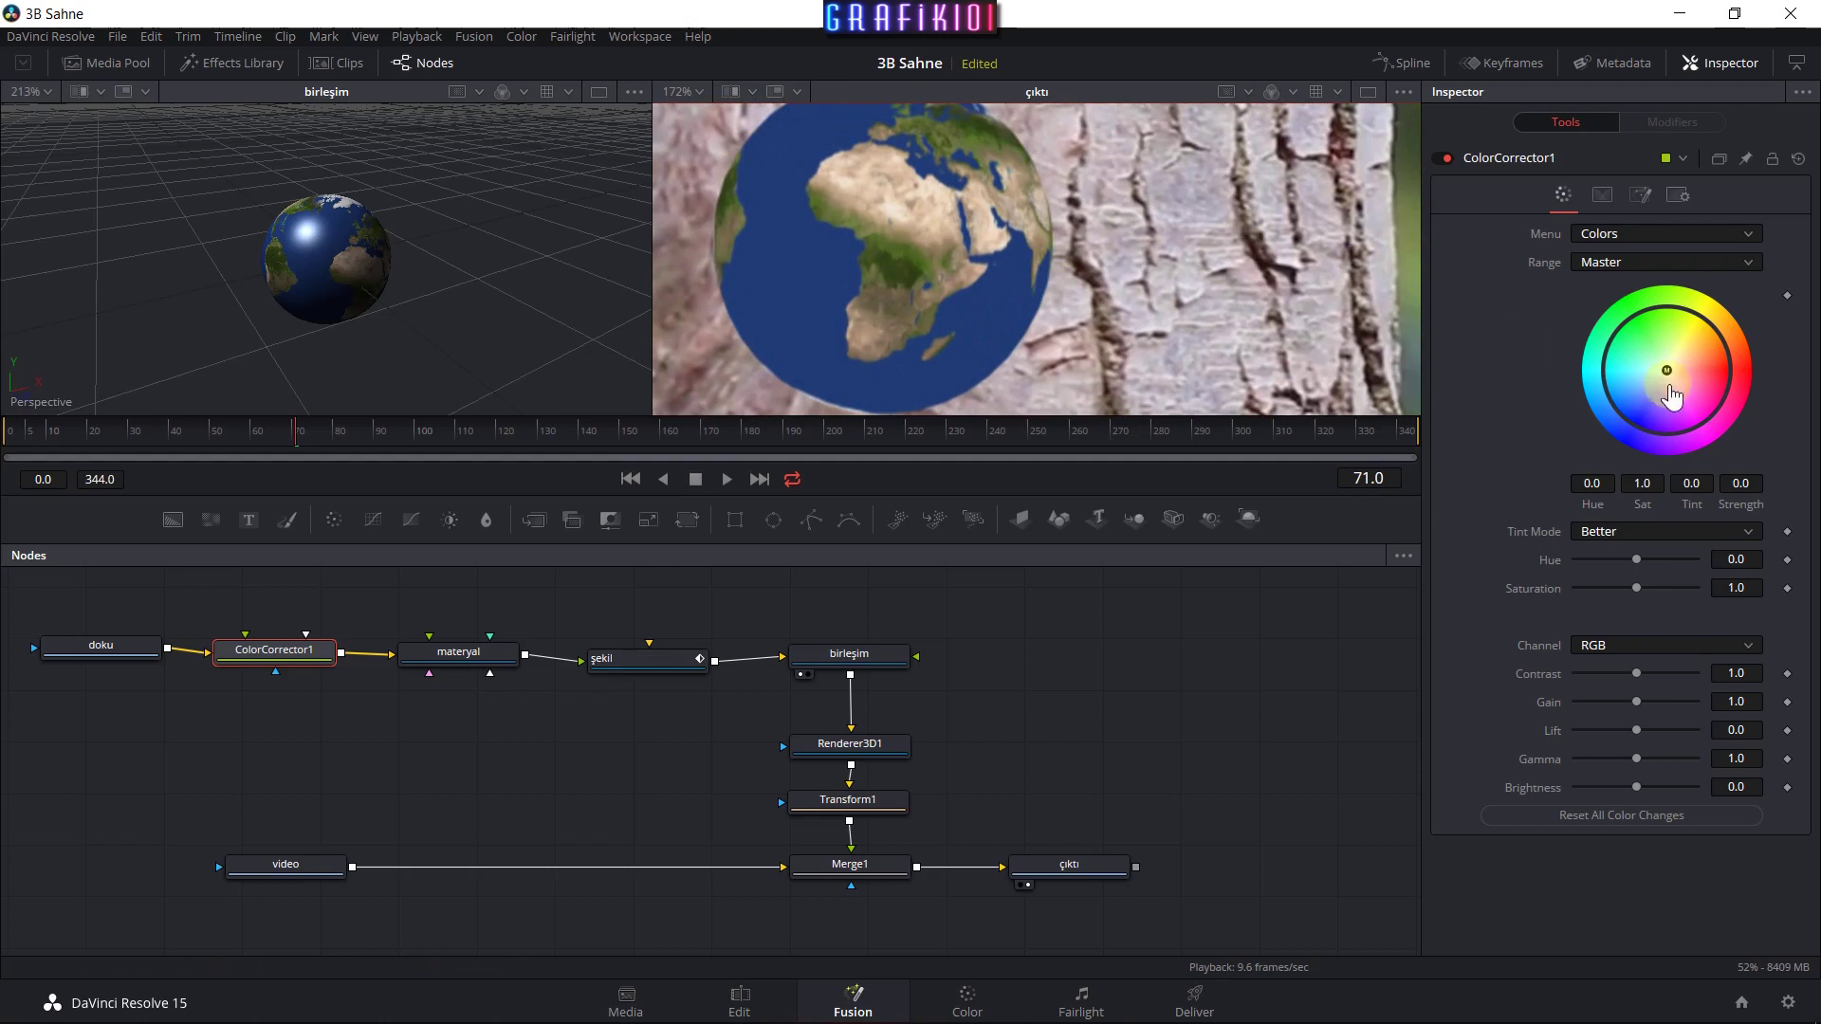
Try a greenish-teal tint on the colour wheel, undo it, and hide the node graph.
left_click_drag(1670, 389, 1641, 336)
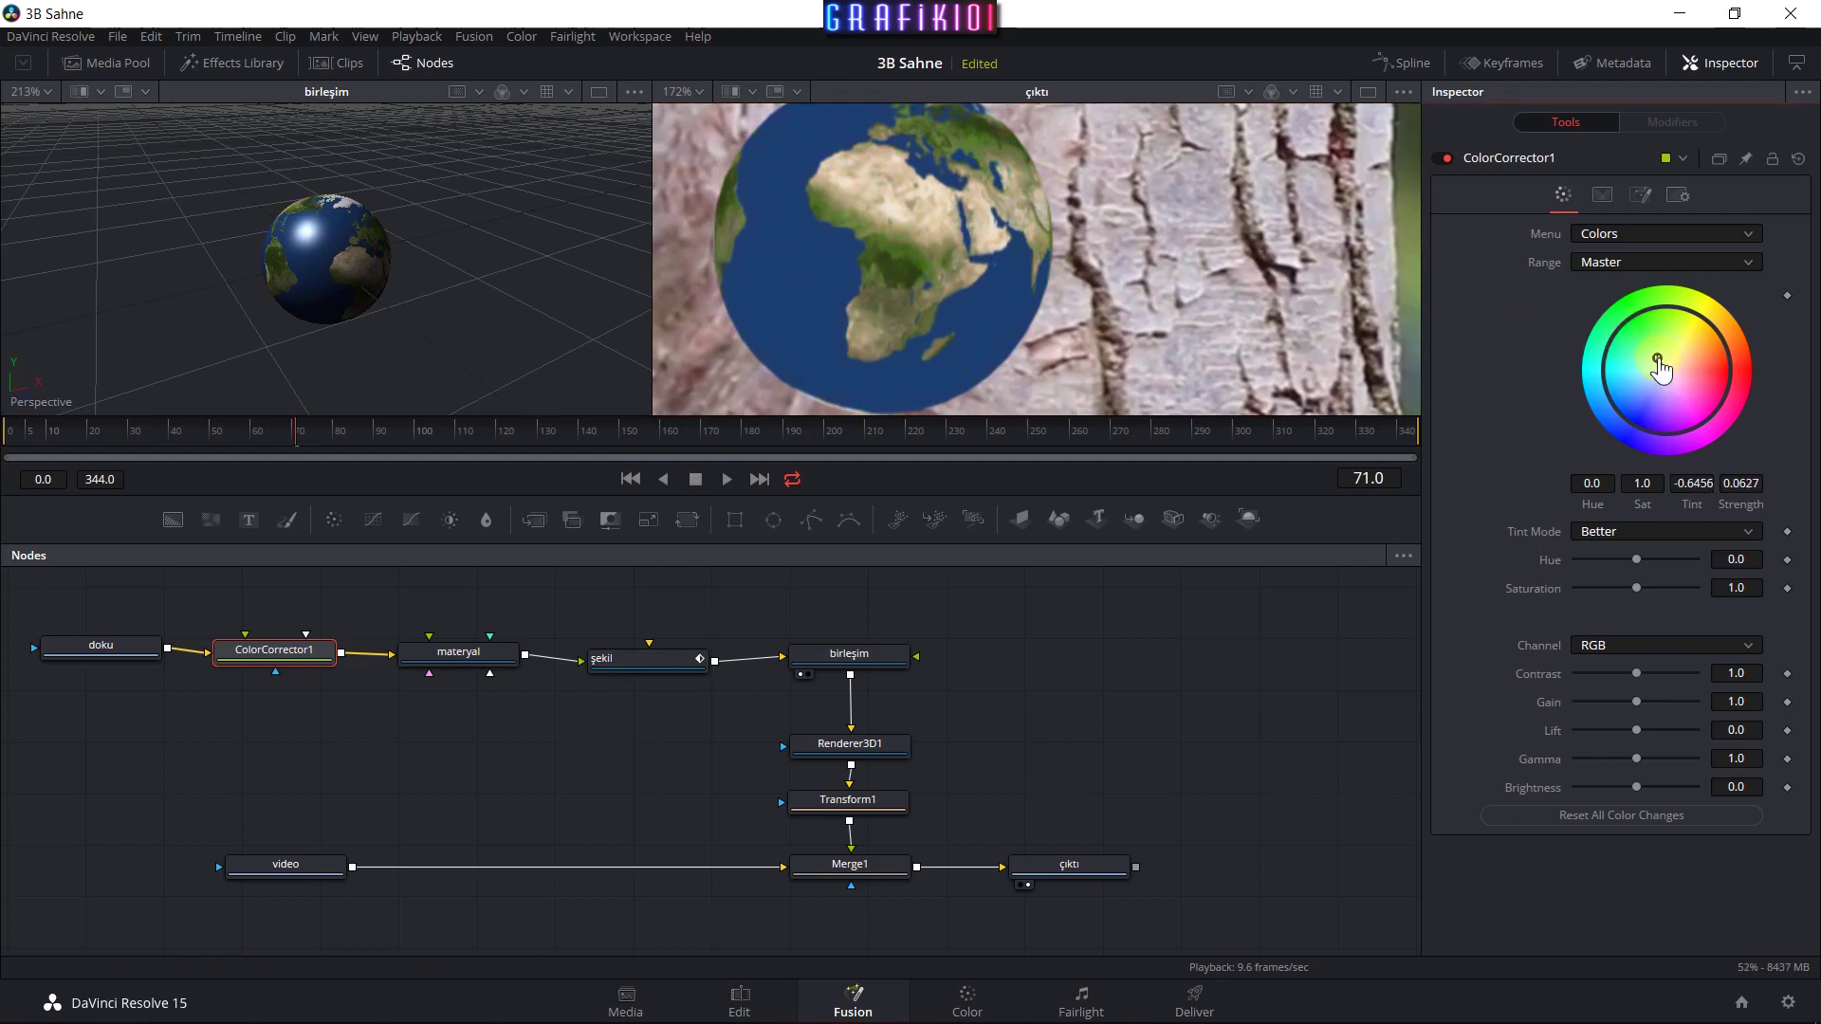
key("ctrl+z")
scroll(1016, 292, "down", 3)
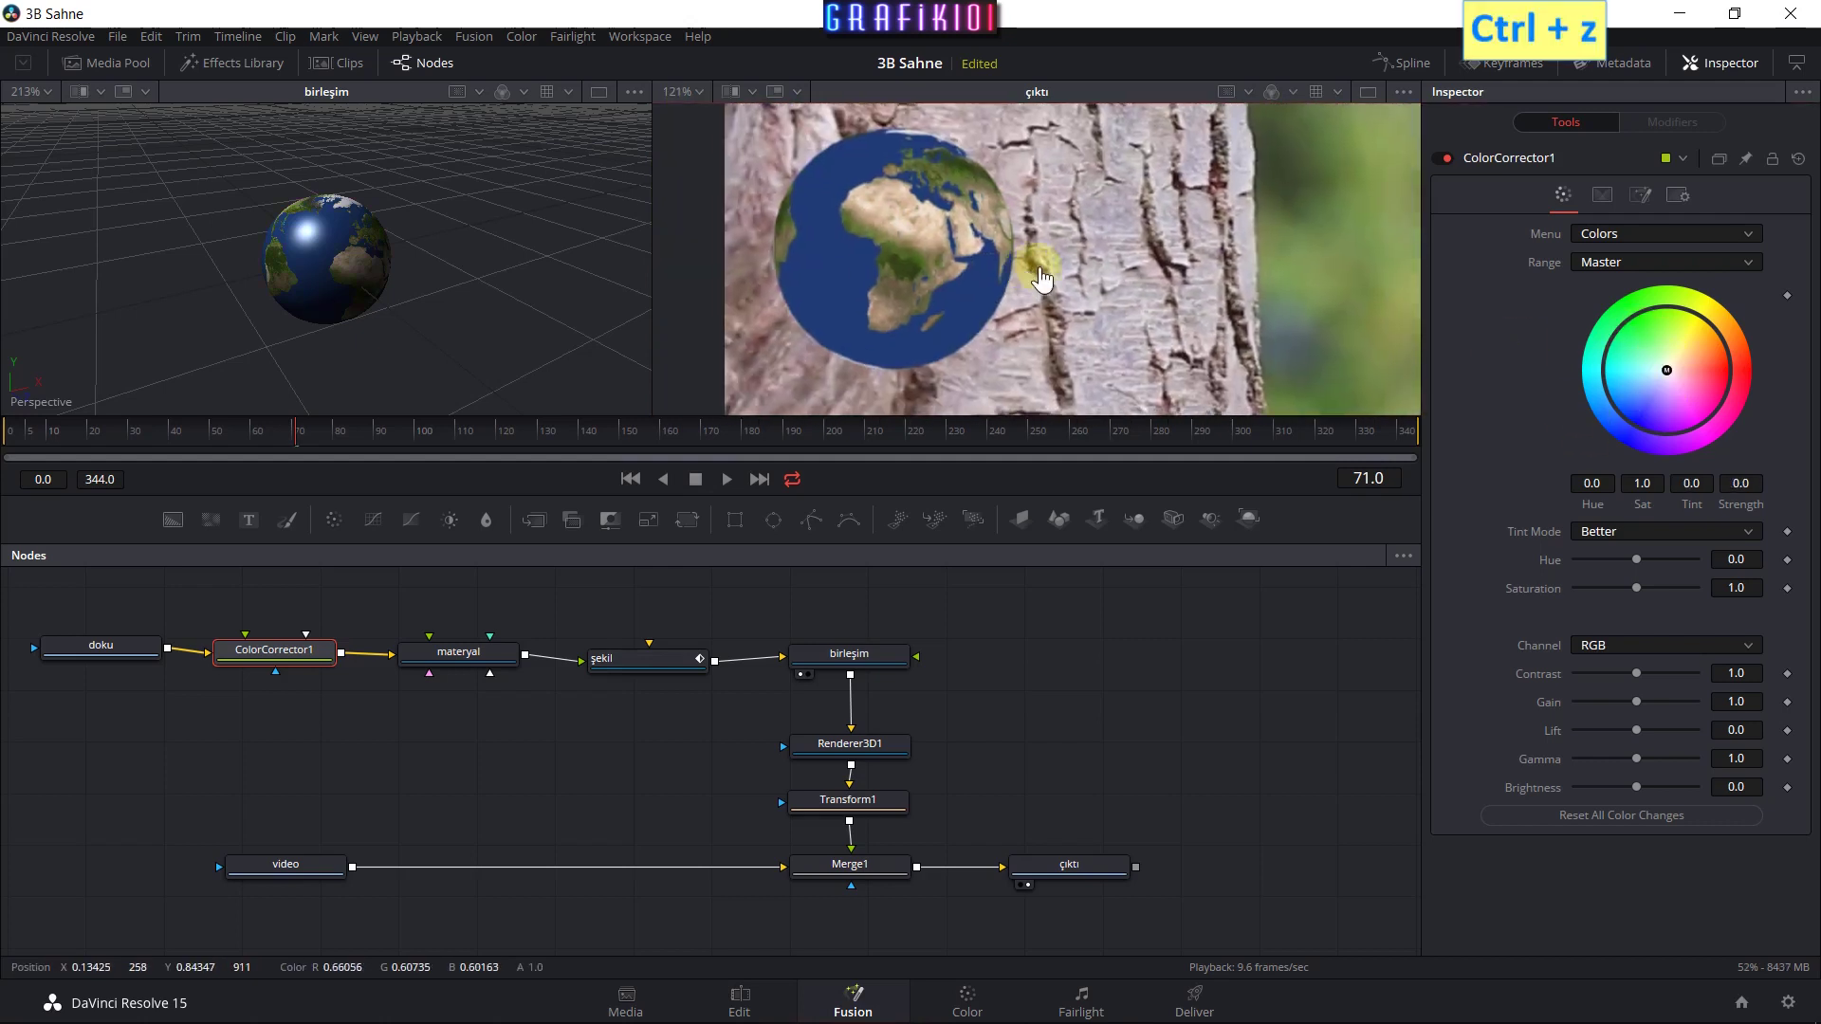
left_click(427, 63)
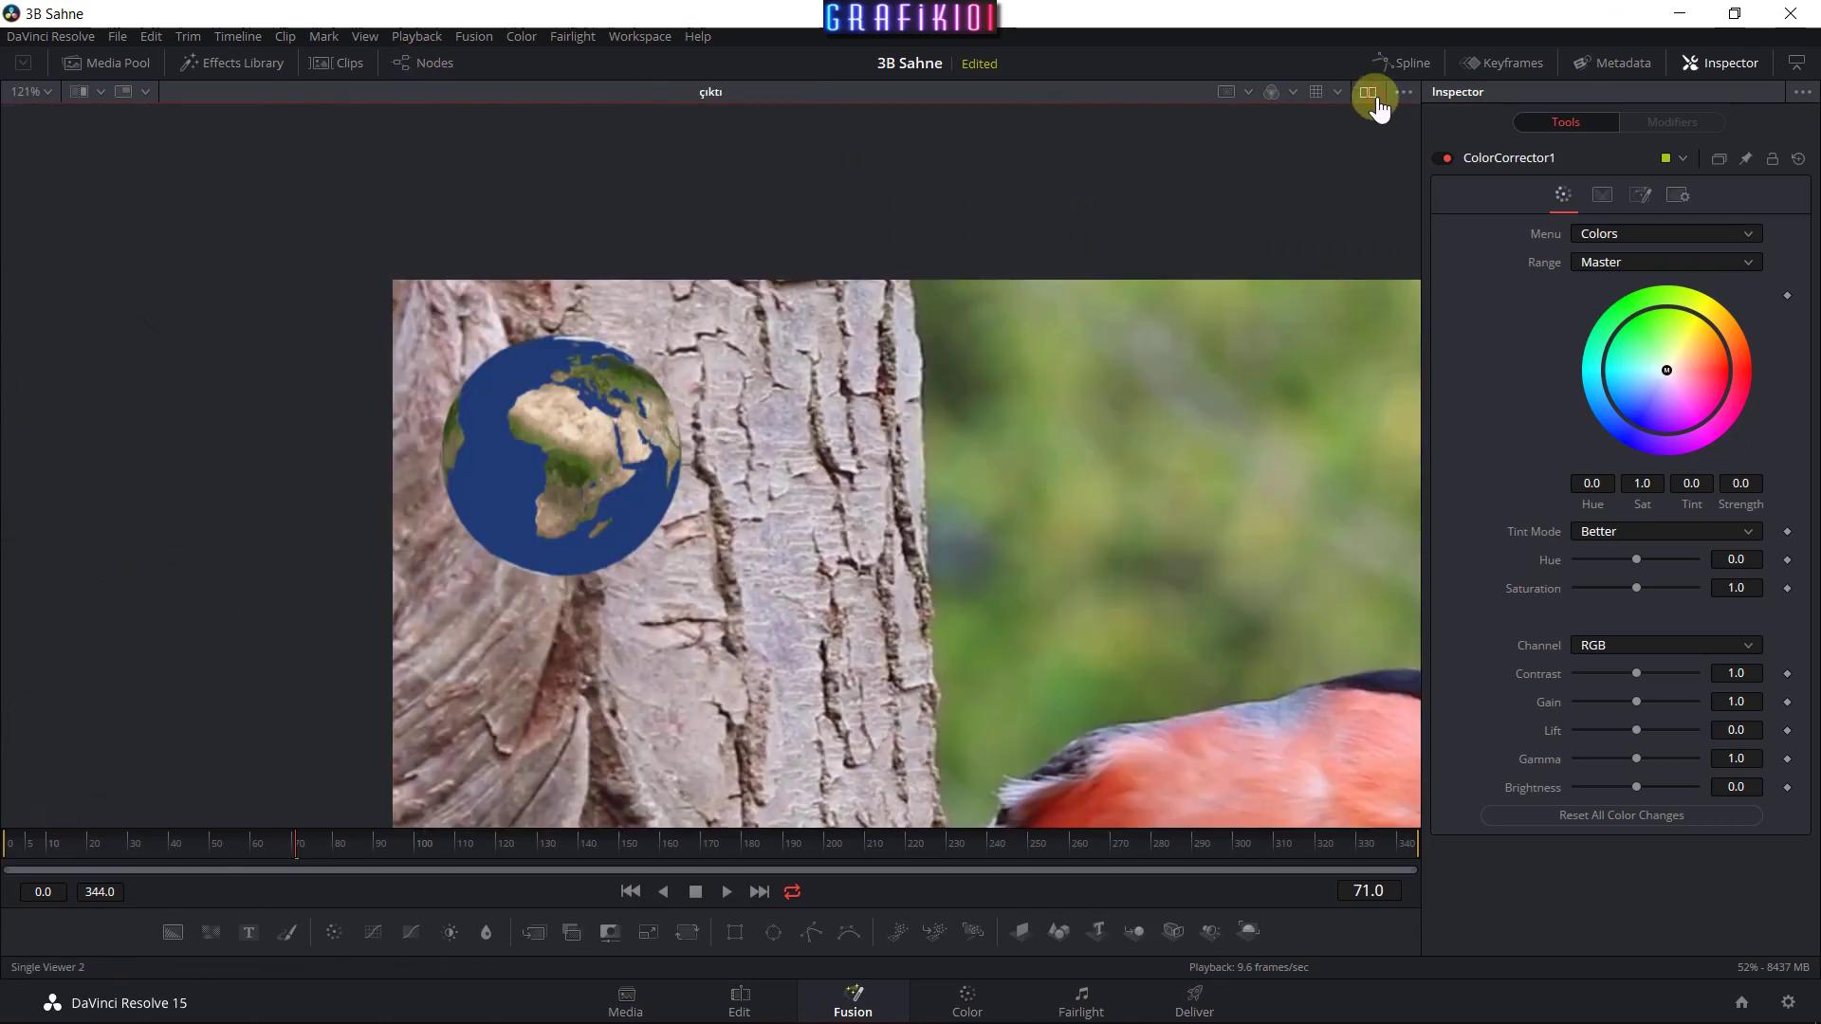
Try the viewer layouts and settle on a single output viewer.
left_click(1368, 92)
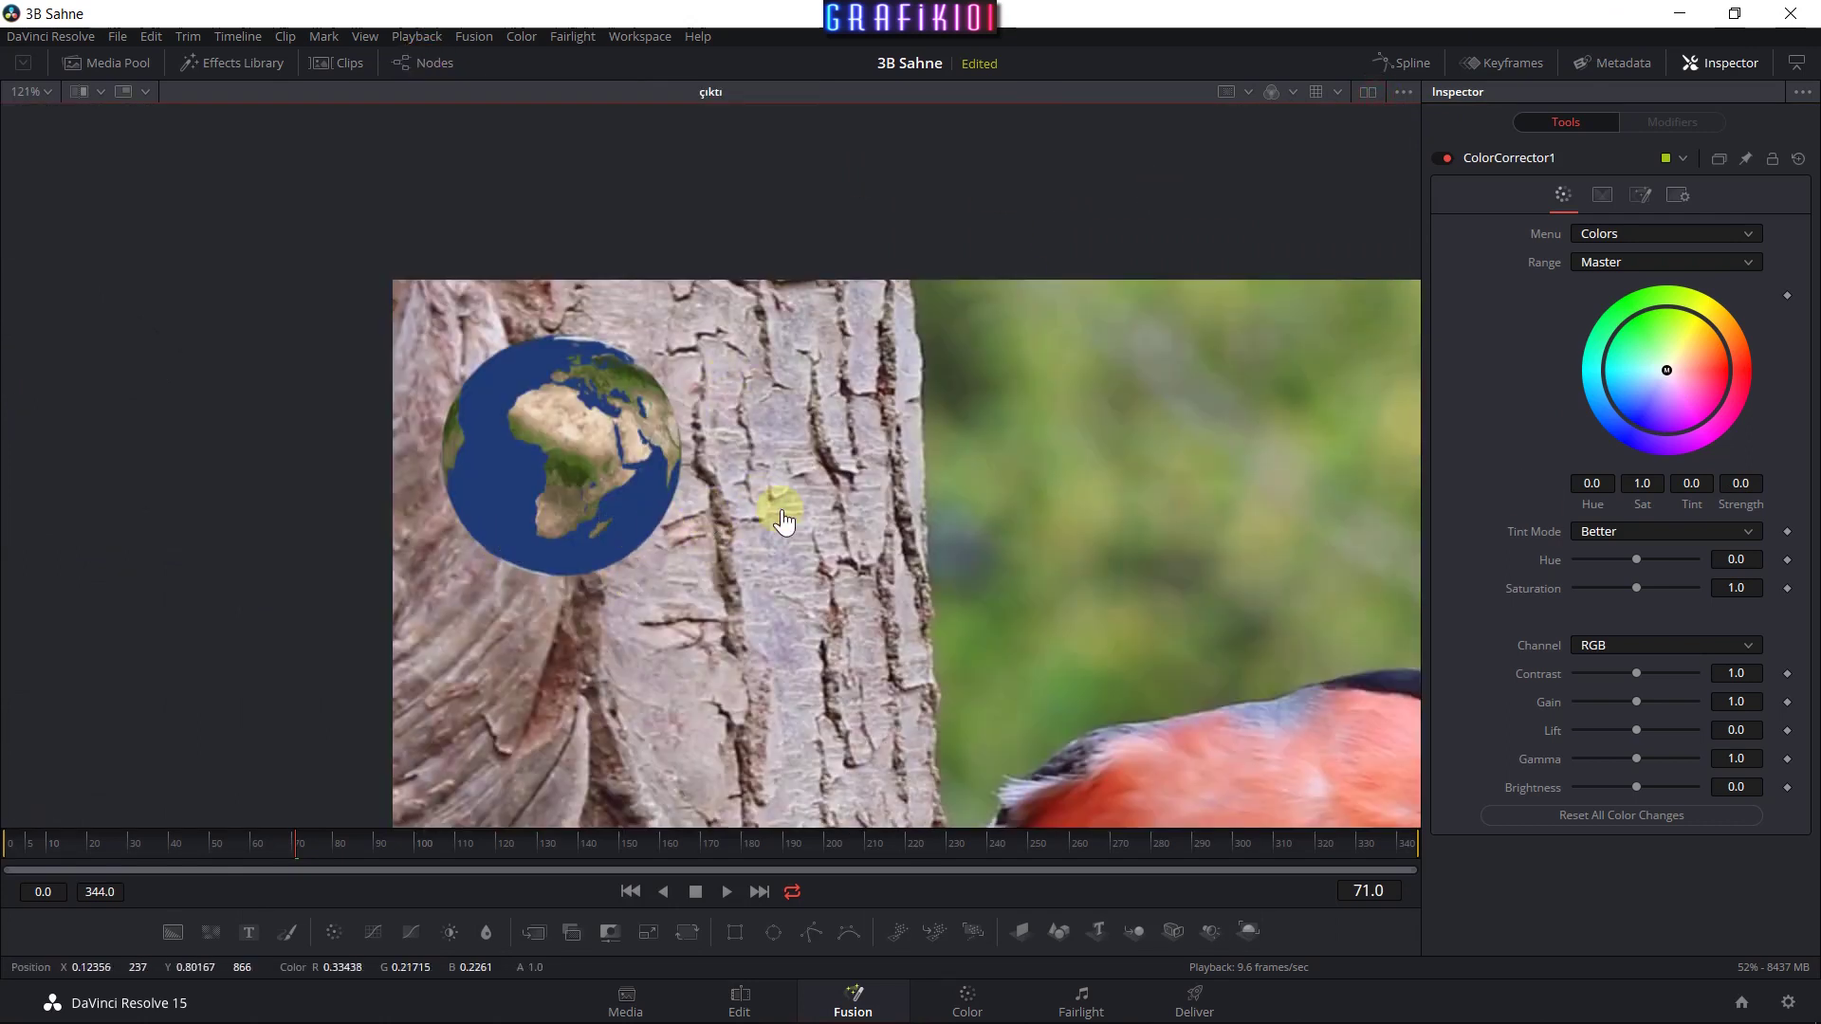
scroll(539, 488, "up", 3)
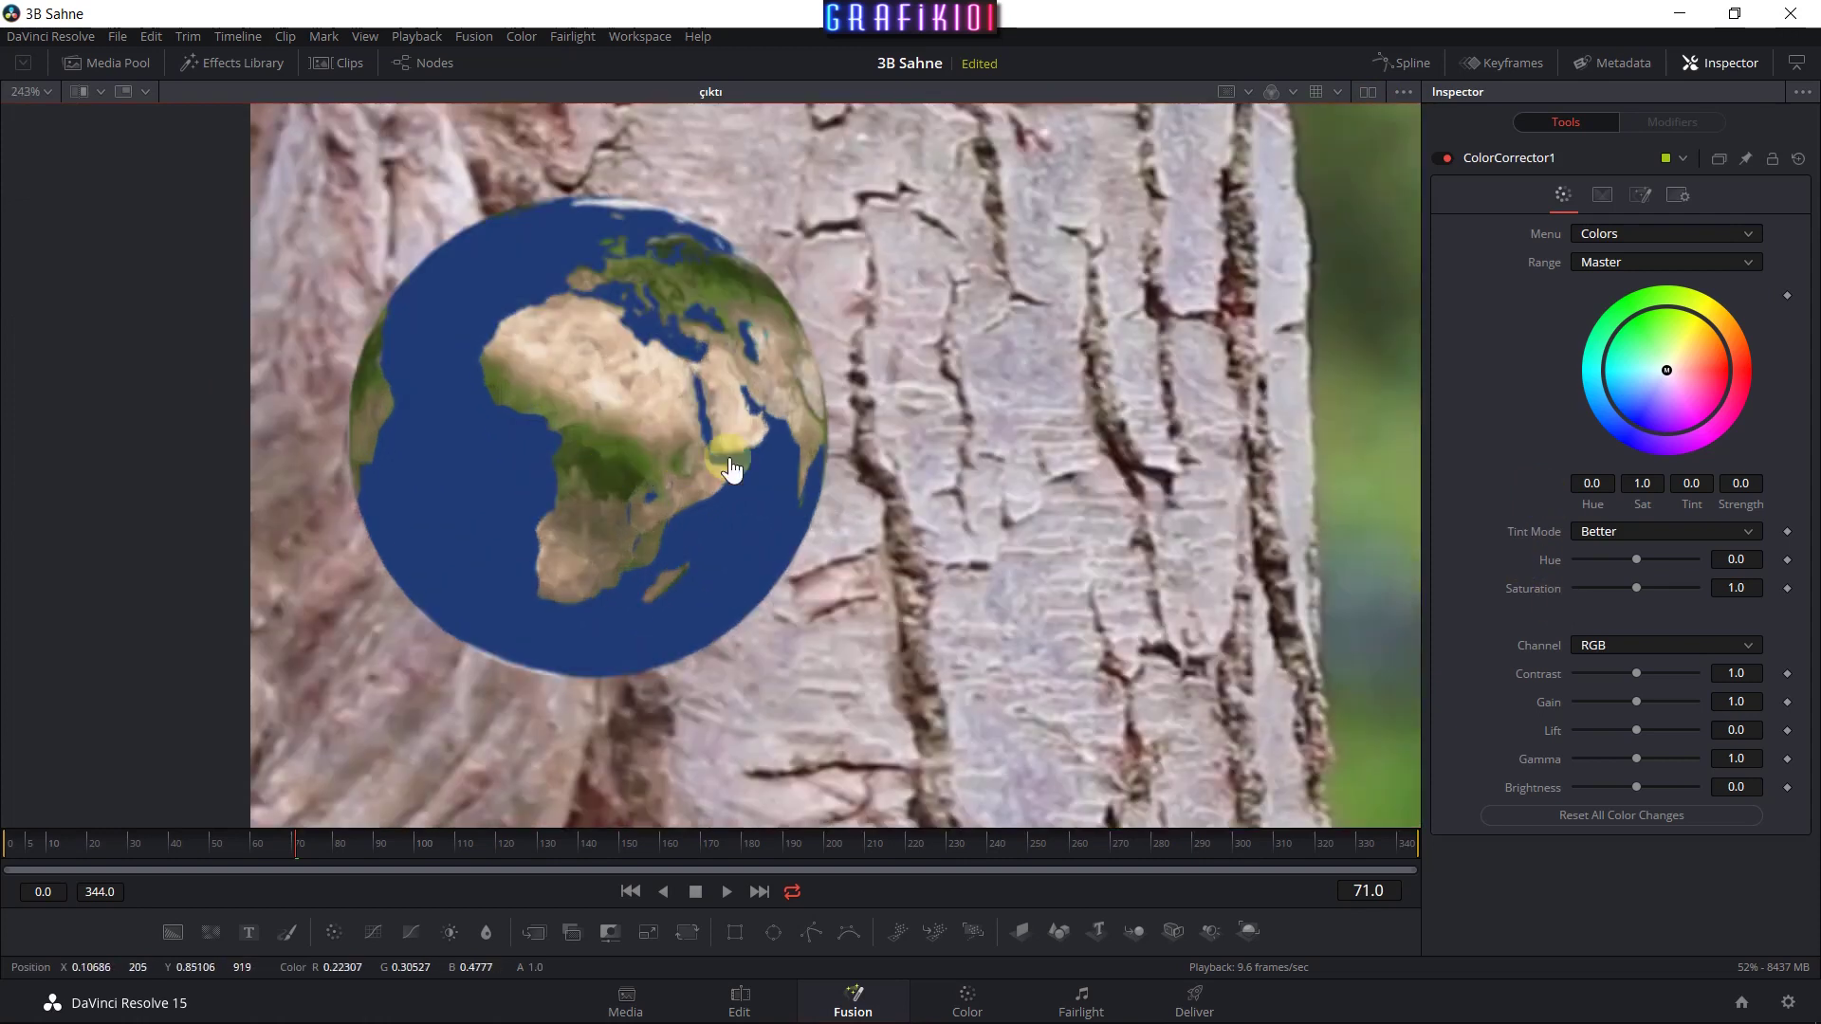
left_click(1372, 107)
left_click(1367, 99)
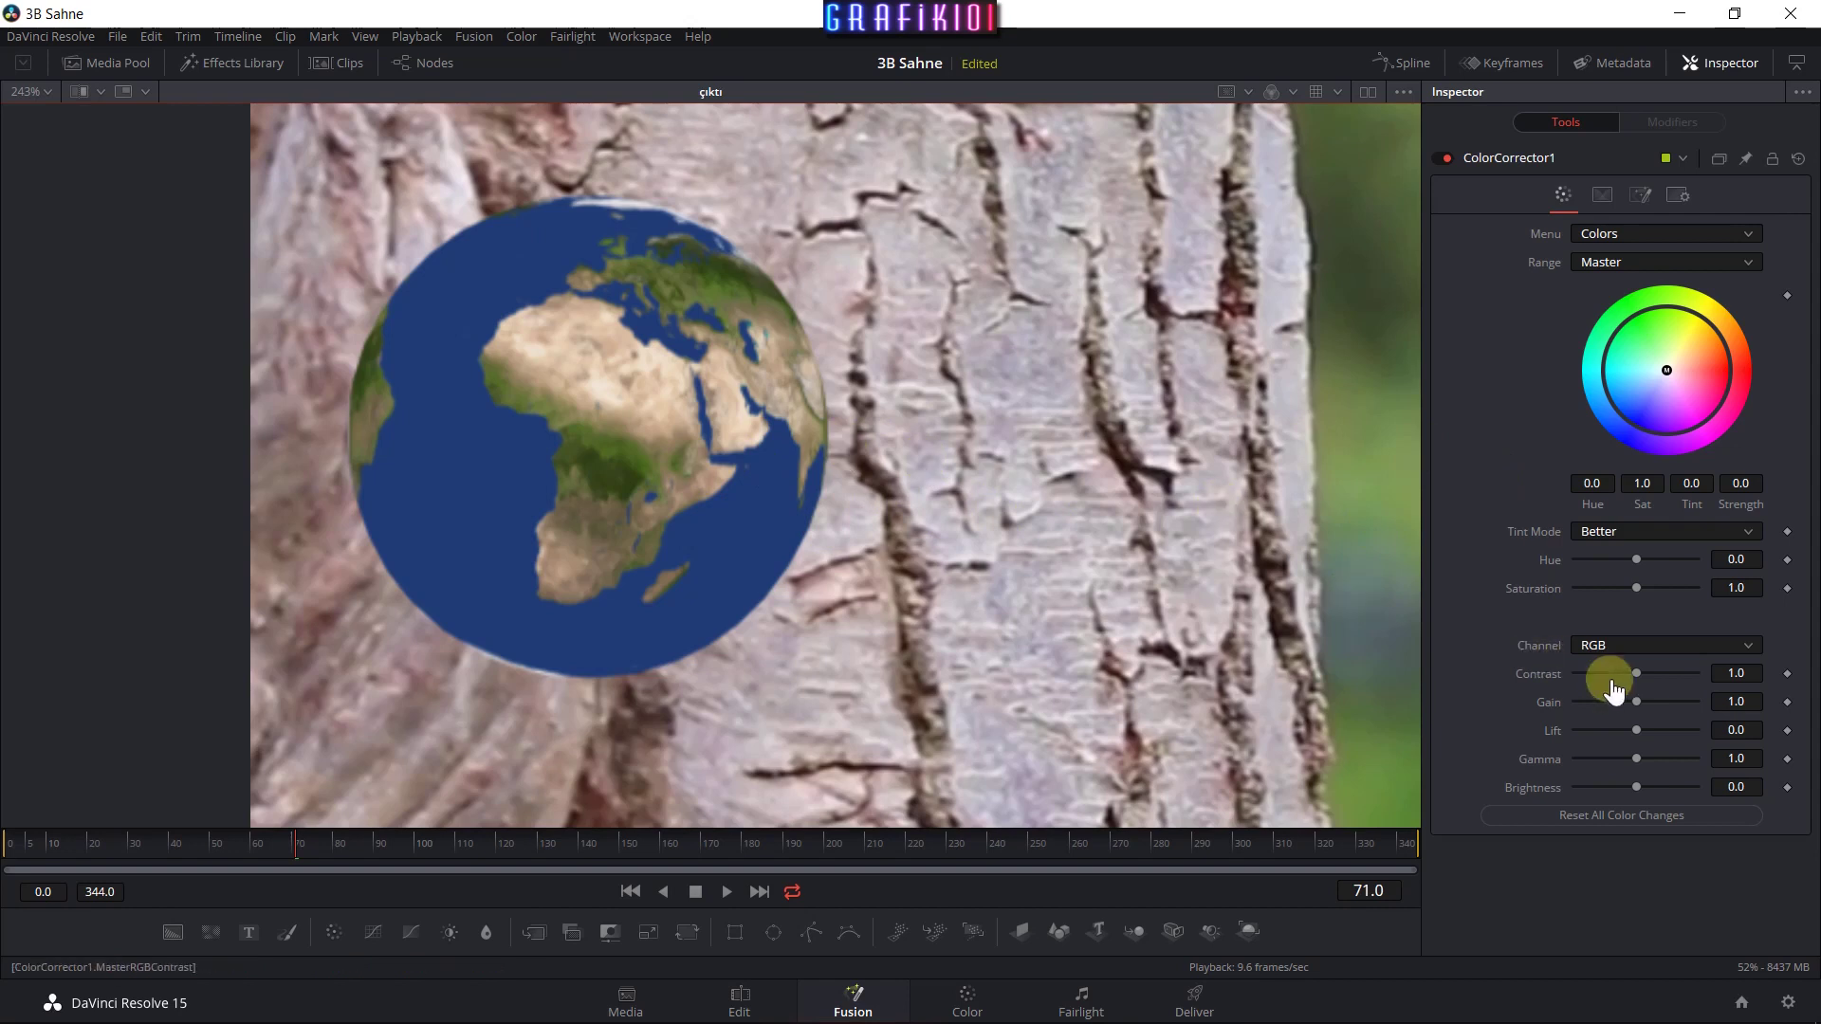
Grade ColorCorrector1: contrast 1.16, gain 0.97, lift -0.06, gamma 1.13, brightness -0.05, saturation 1.41, Tint Mode Better.
left_click_drag(1636, 674, 1642, 674)
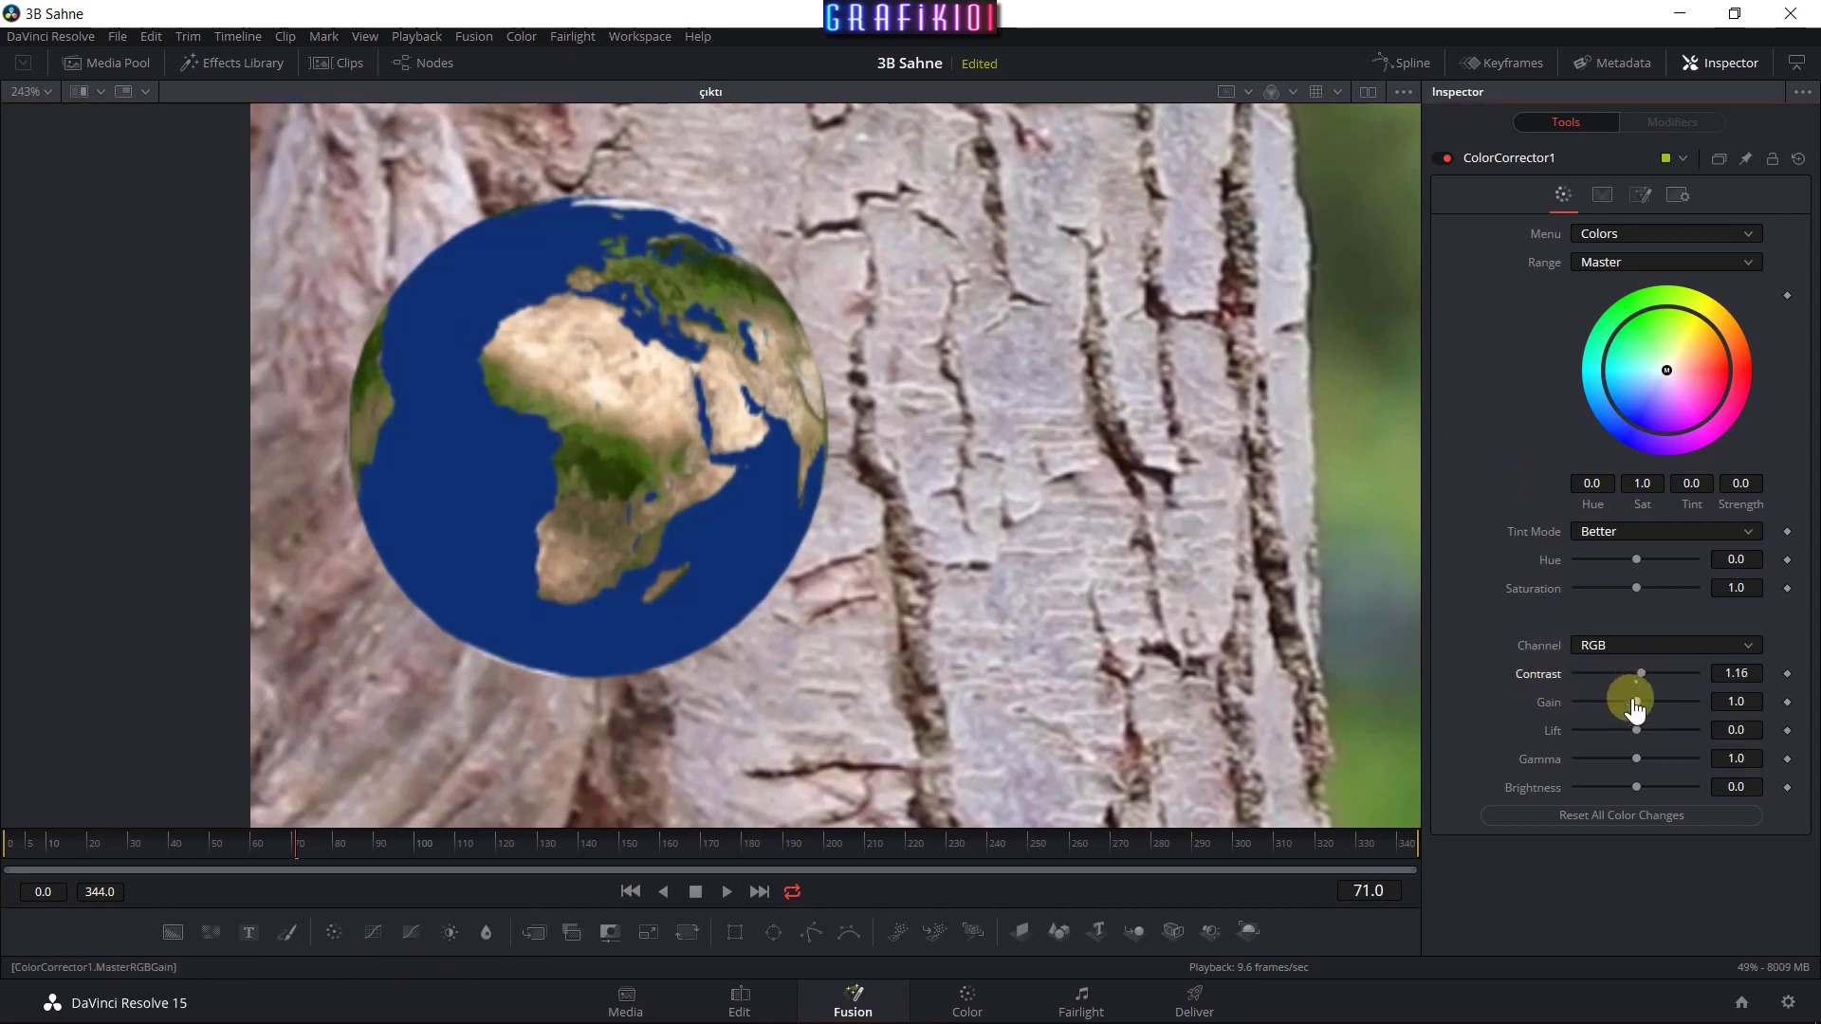
left_click_drag(1645, 707, 1638, 706)
left_click_drag(1631, 716, 1639, 746)
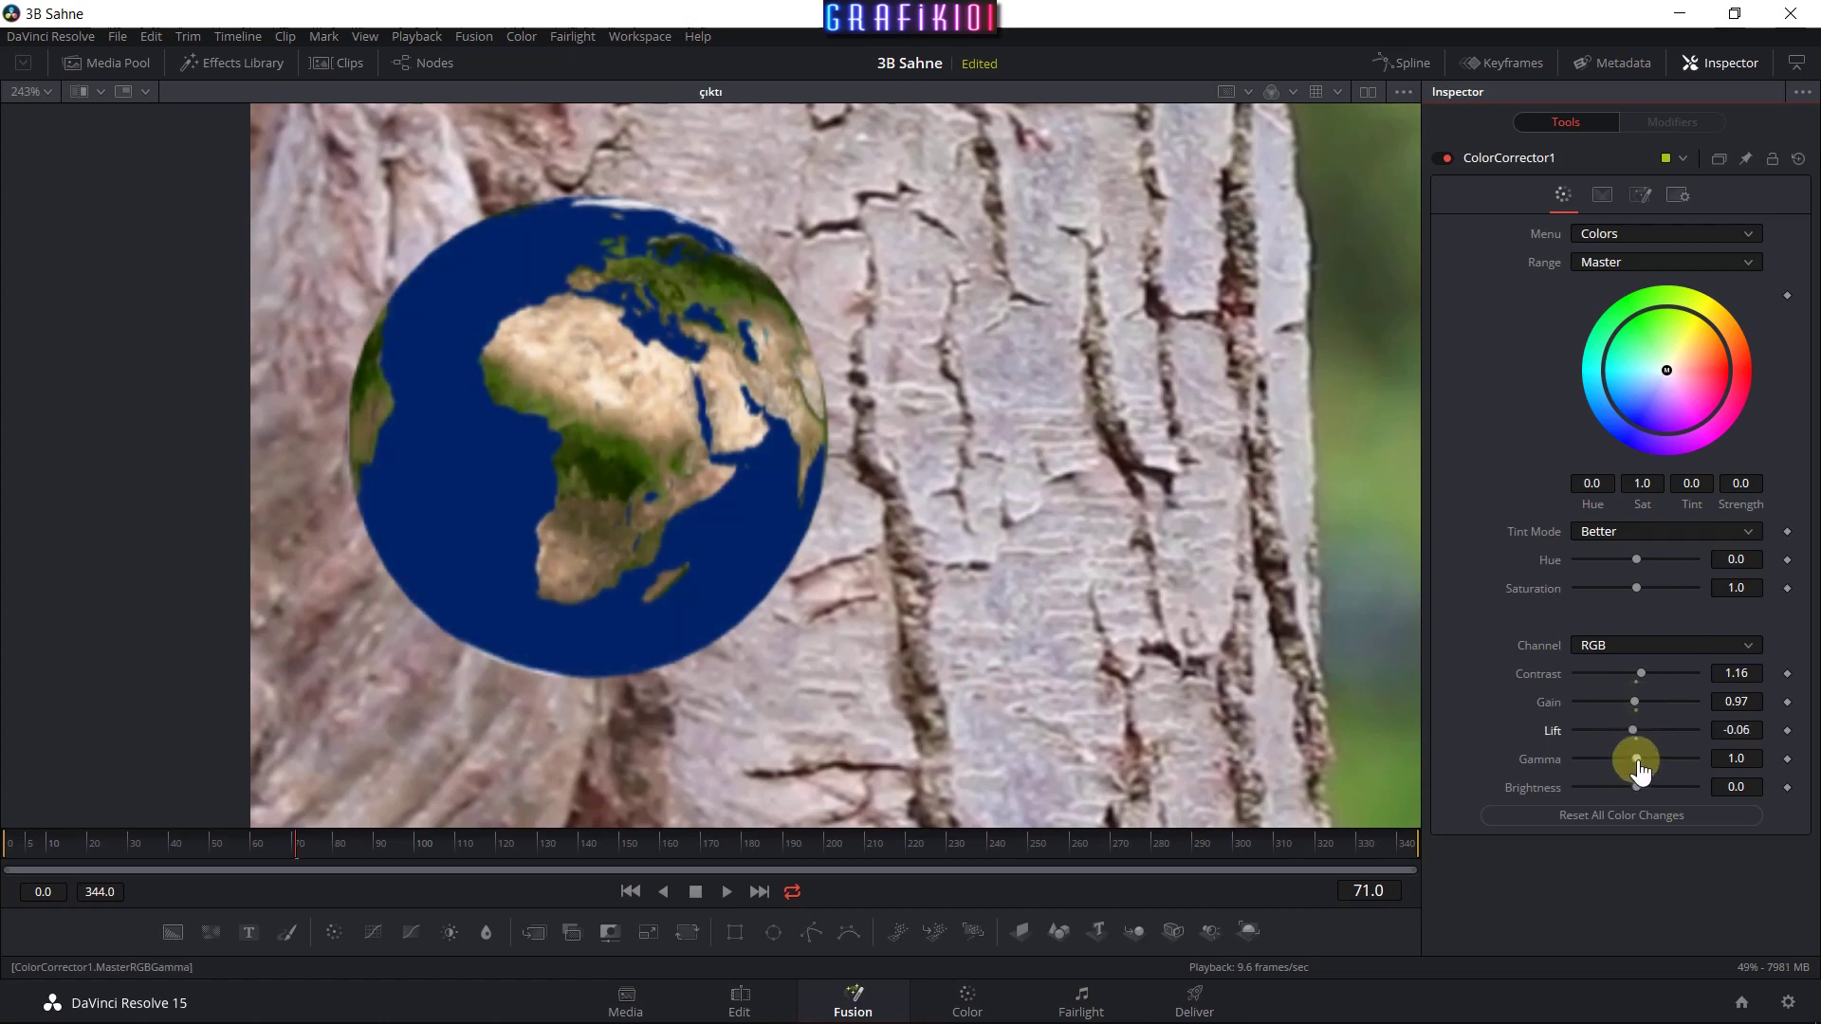
left_click_drag(1642, 766, 1638, 802)
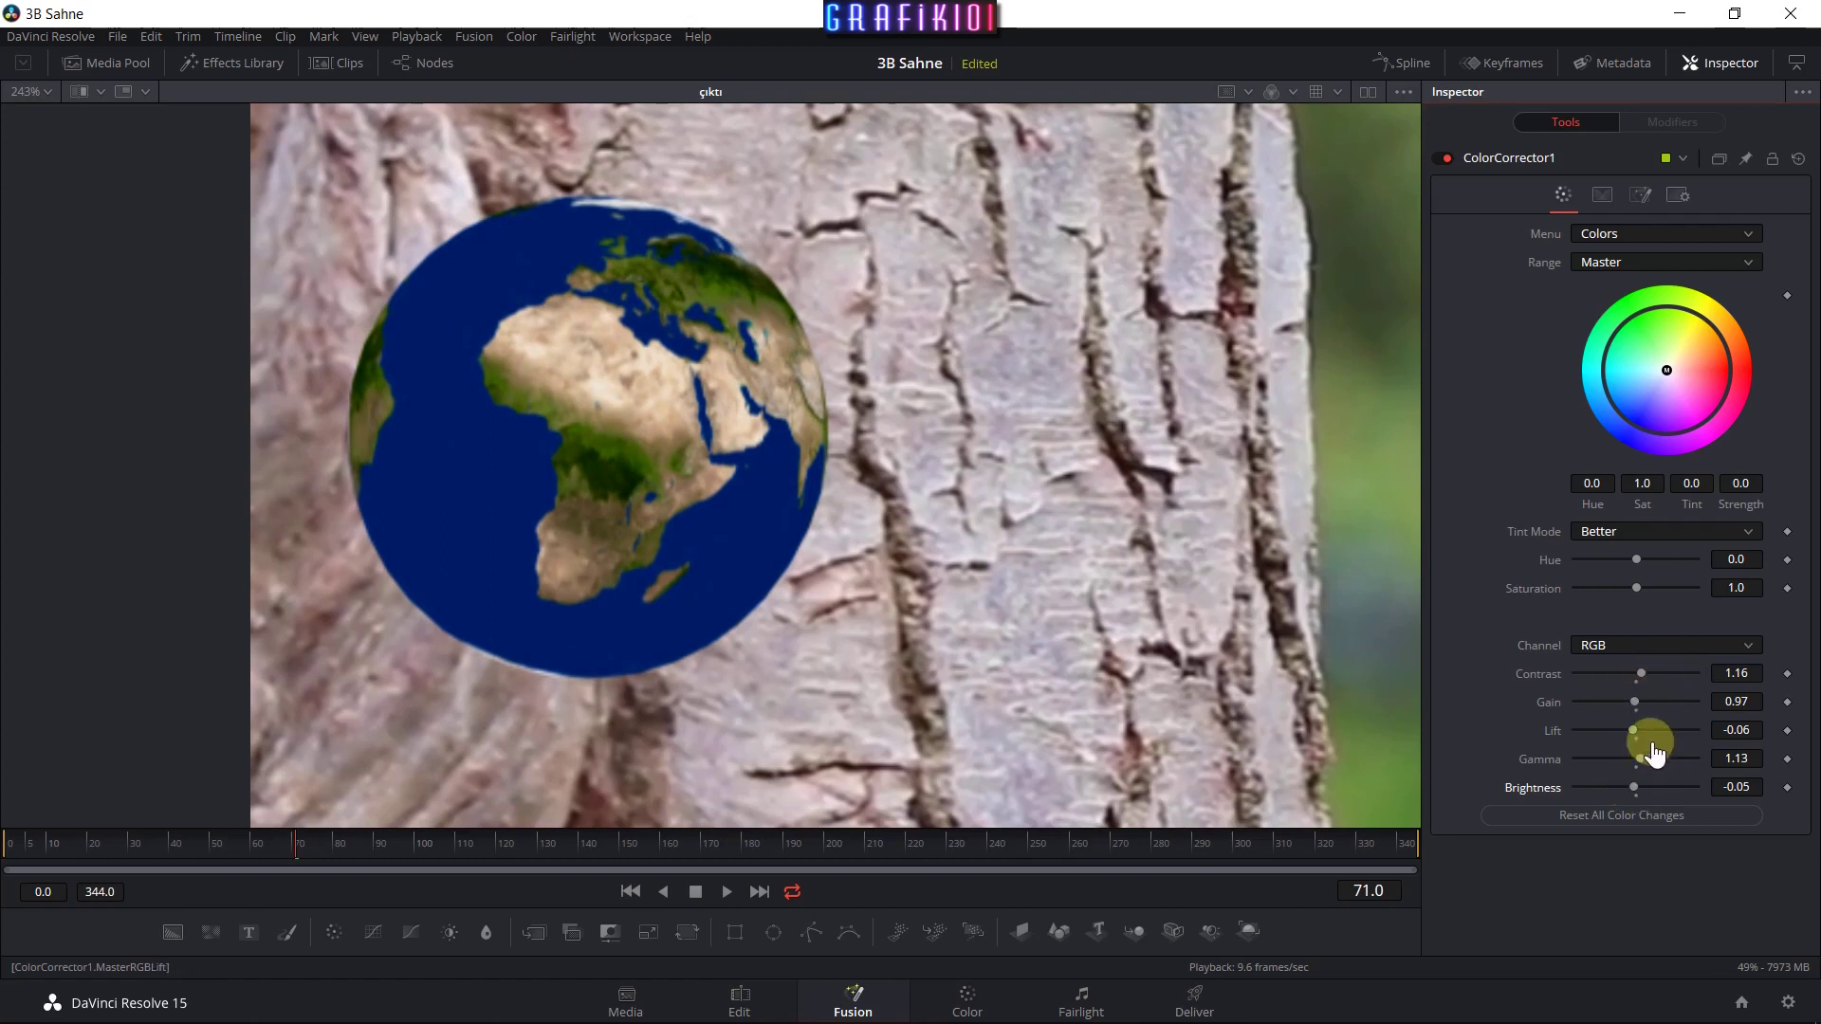
left_click(1603, 541)
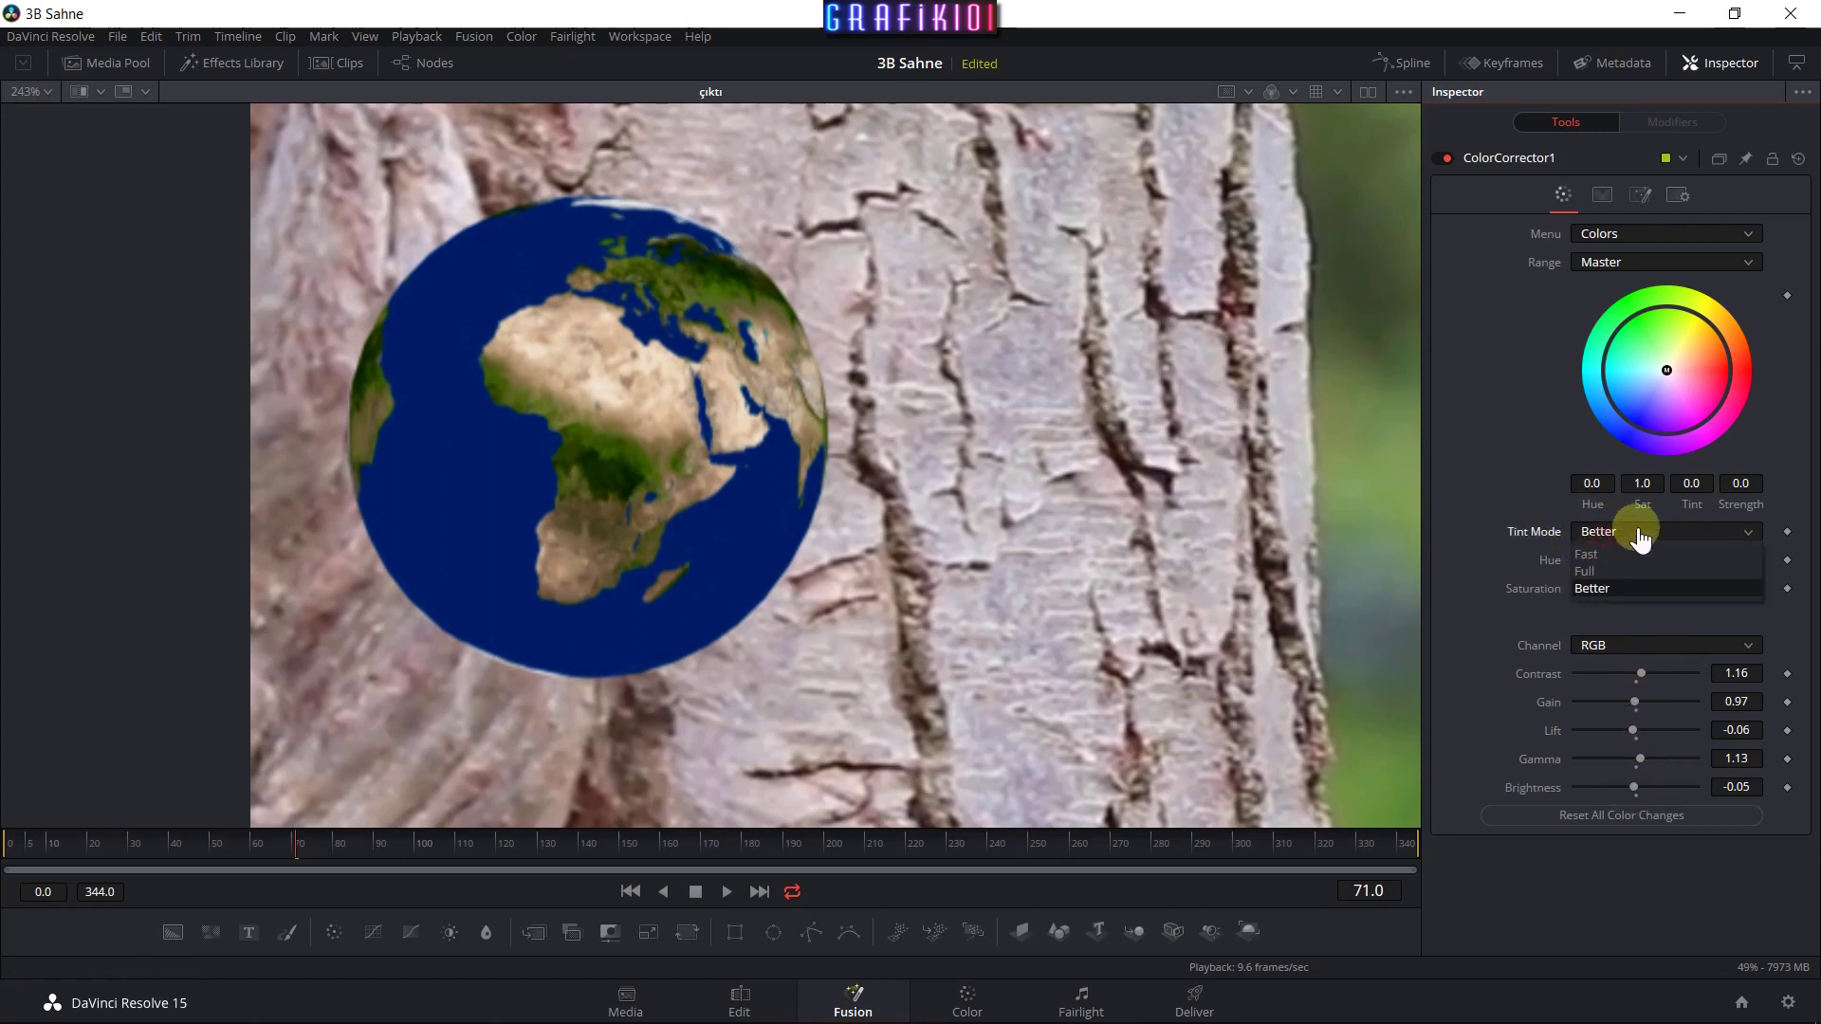
left_click(1597, 589)
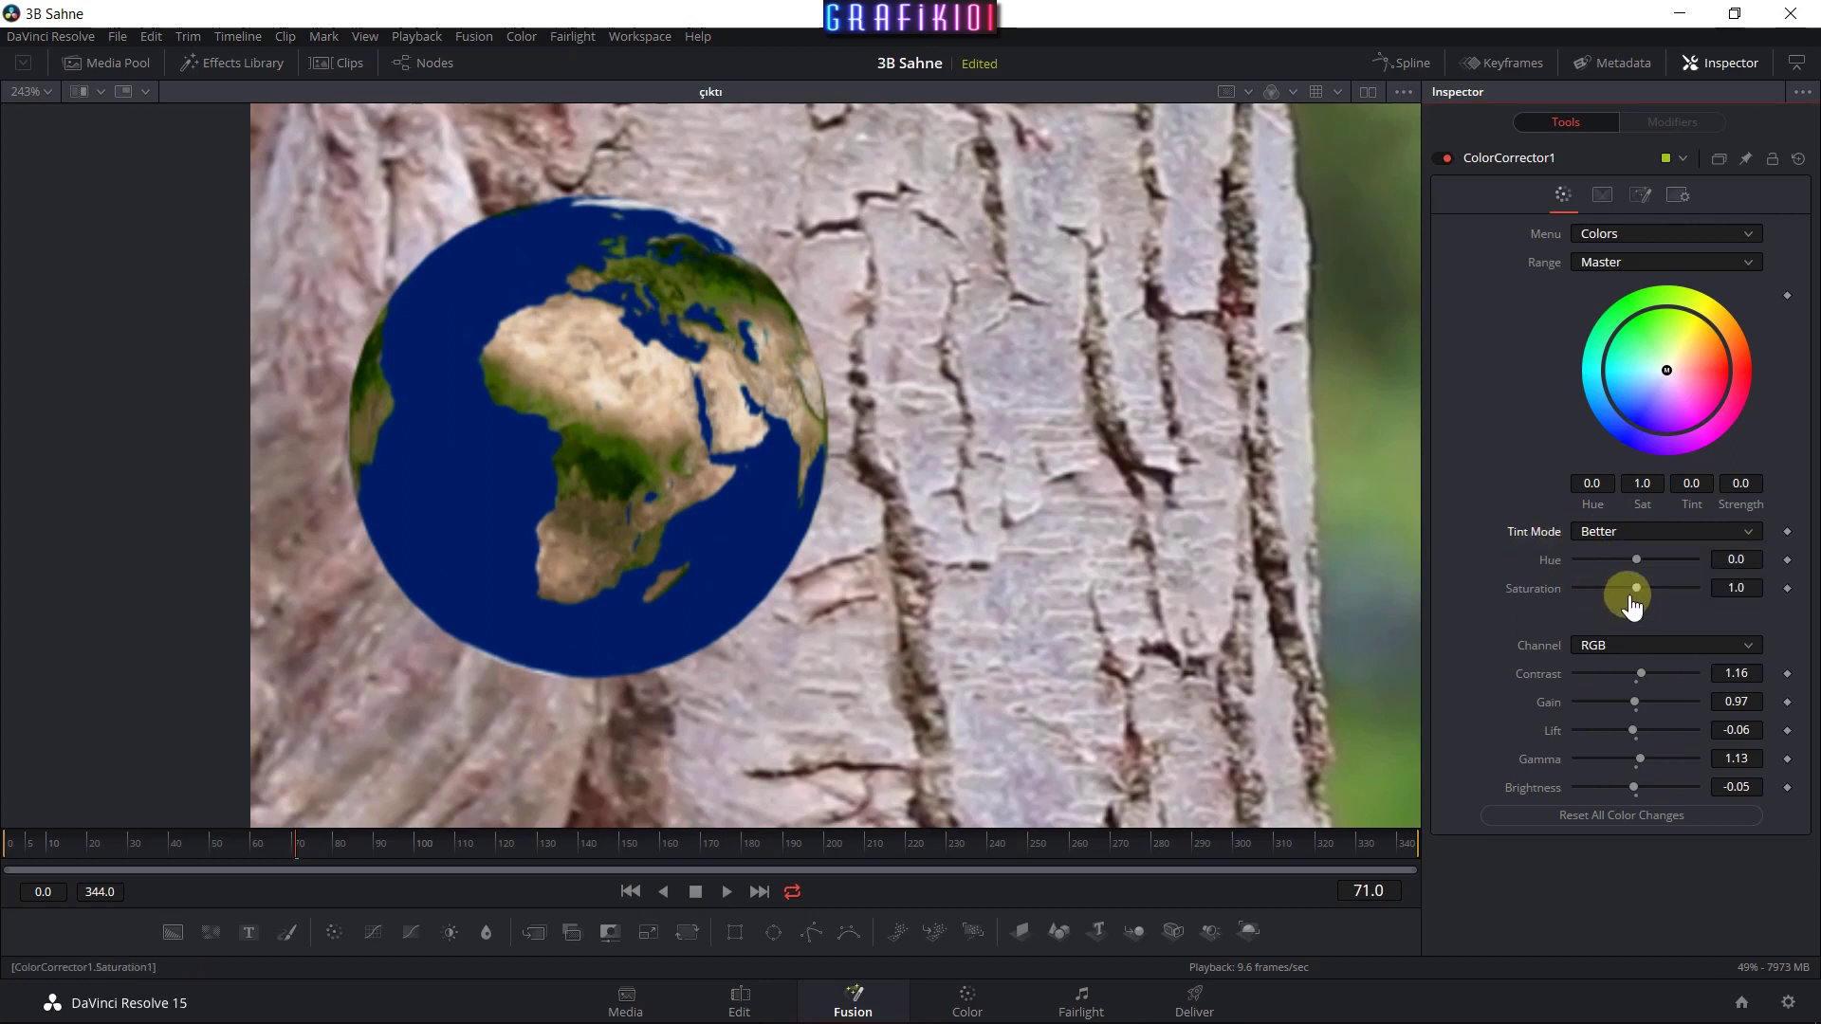
mouse_move(1638, 596)
left_mouse_down()
mouse_move(1695, 607)
mouse_move(1672, 609)
left_mouse_up()
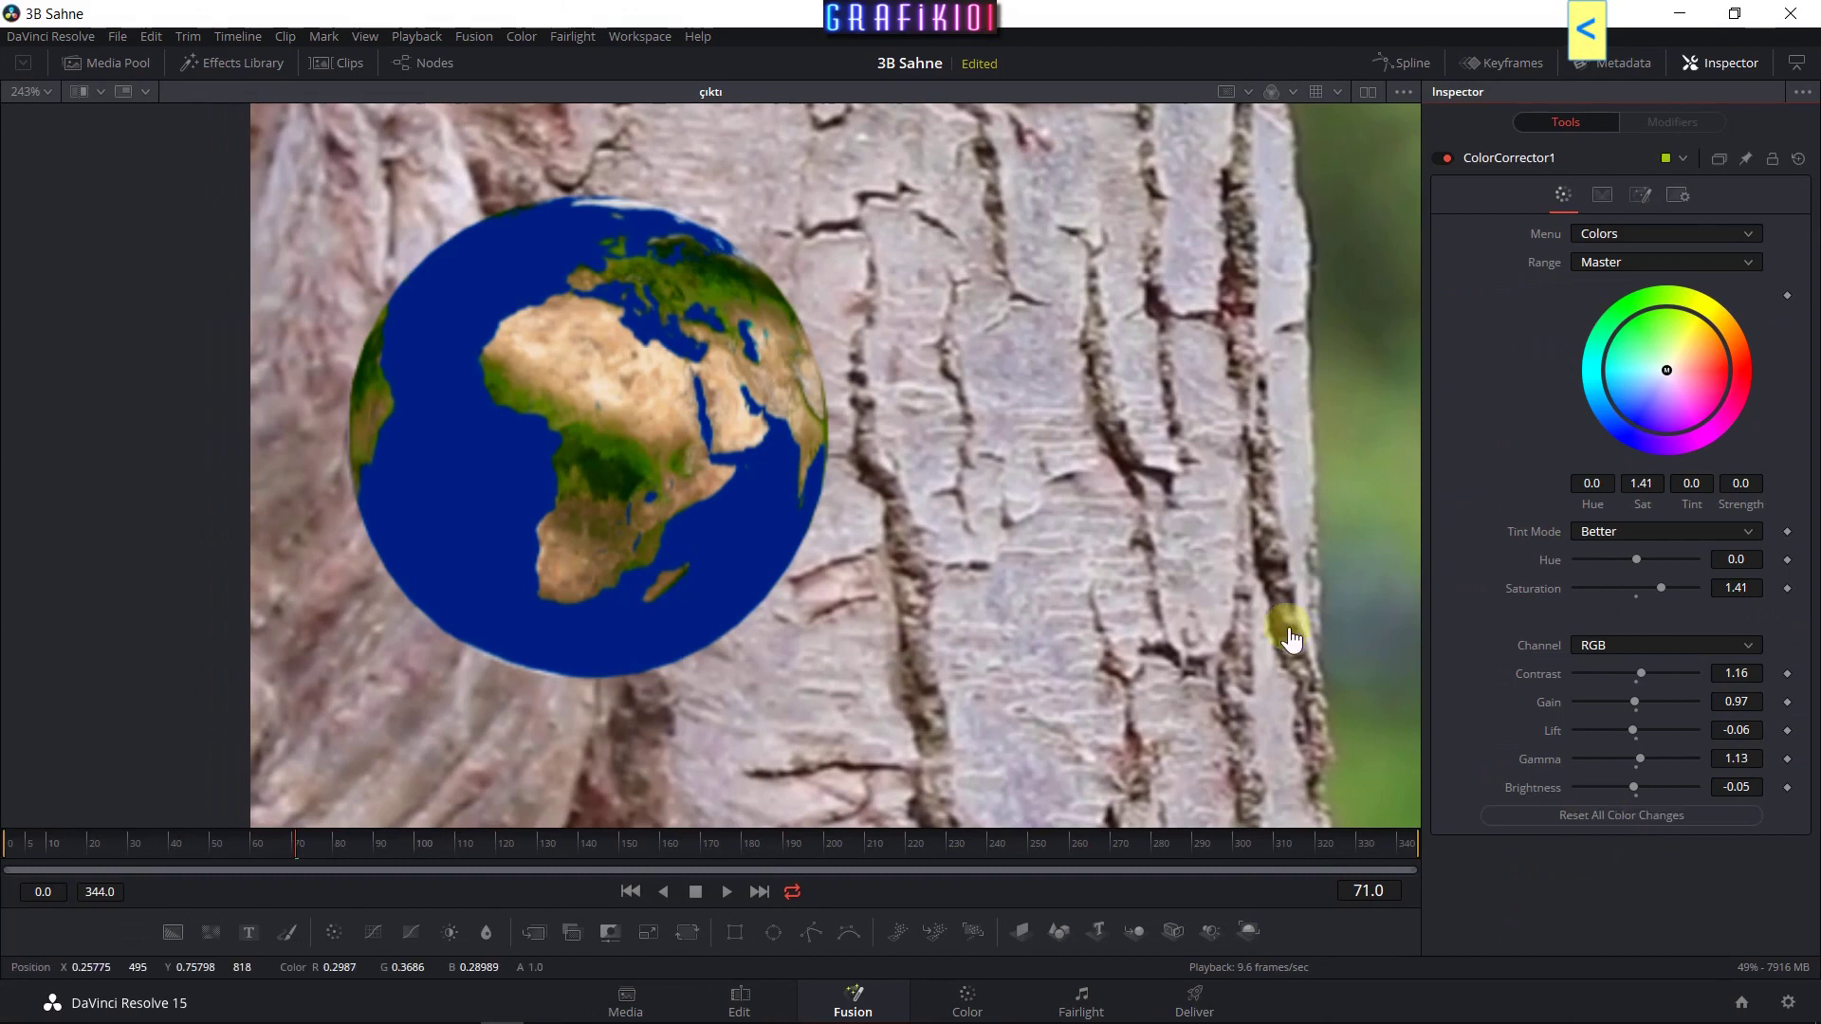
Show dual viewers with an enlarged node graph beneath them, fitting the output frame.
left_click(1367, 92)
left_click(414, 65)
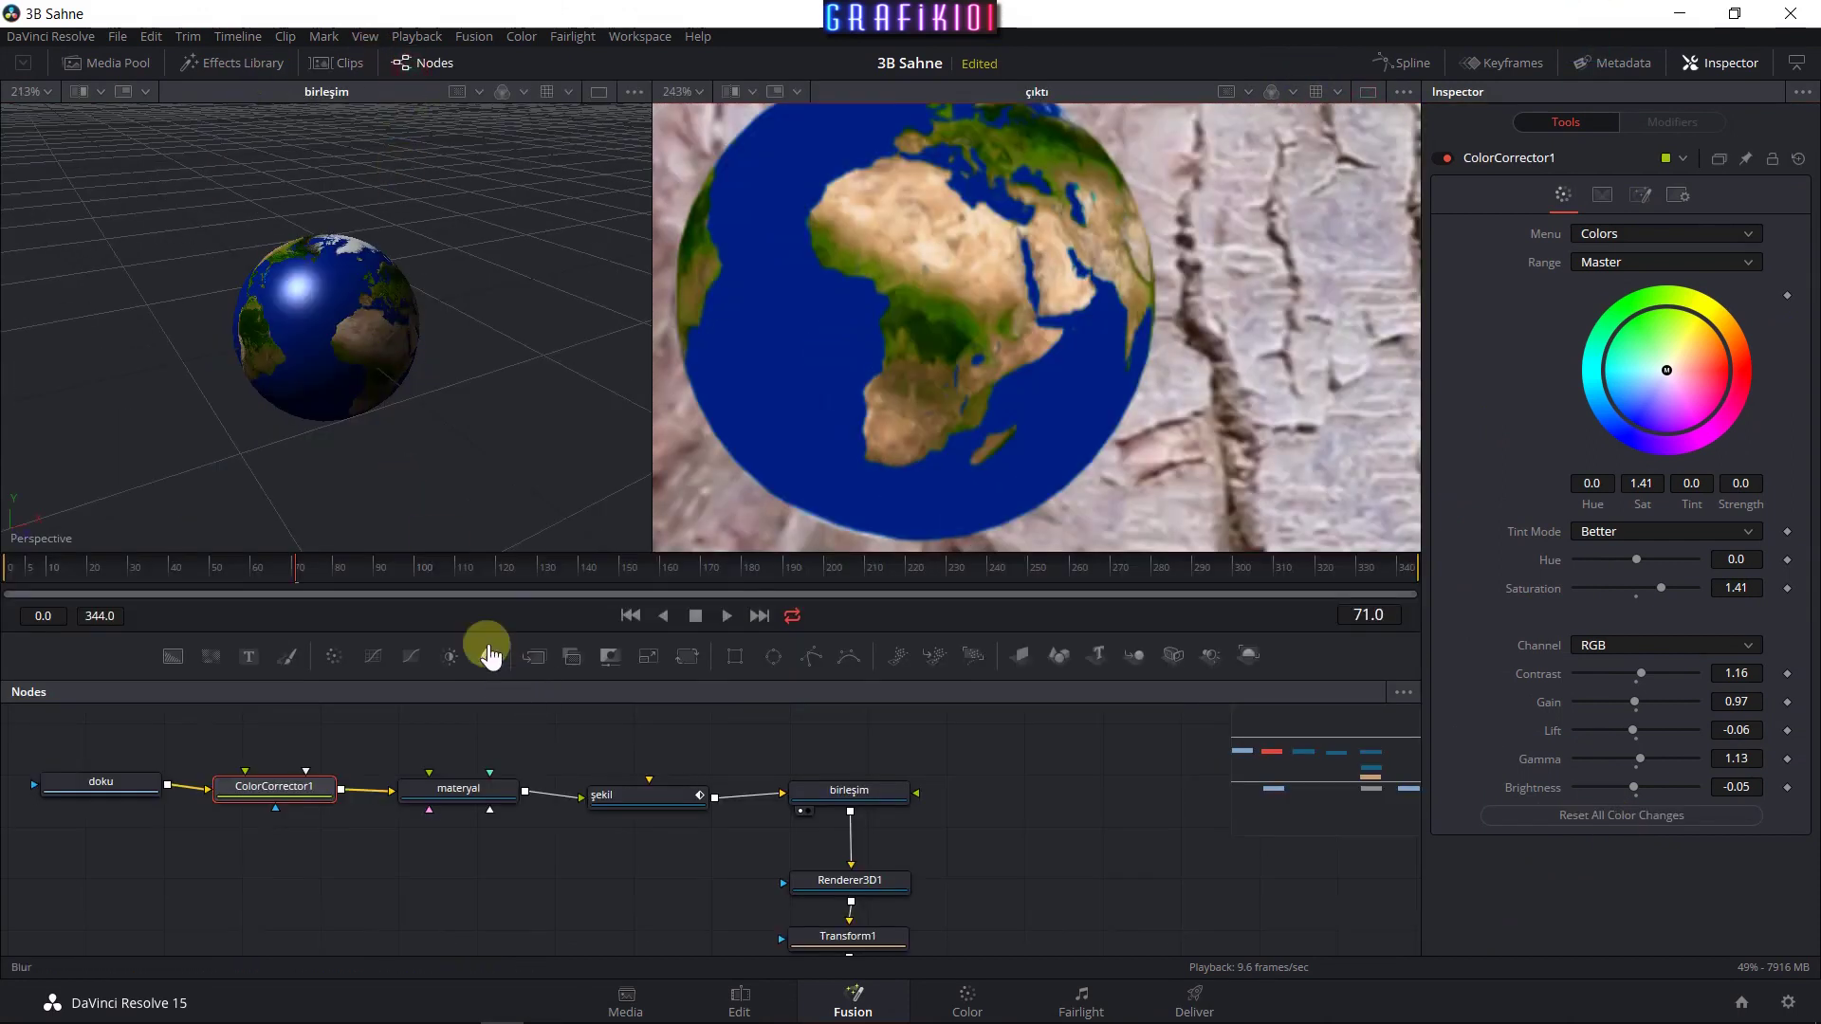
mouse_move(456, 555)
left_mouse_down()
mouse_move(492, 403)
mouse_move(491, 418)
left_mouse_up()
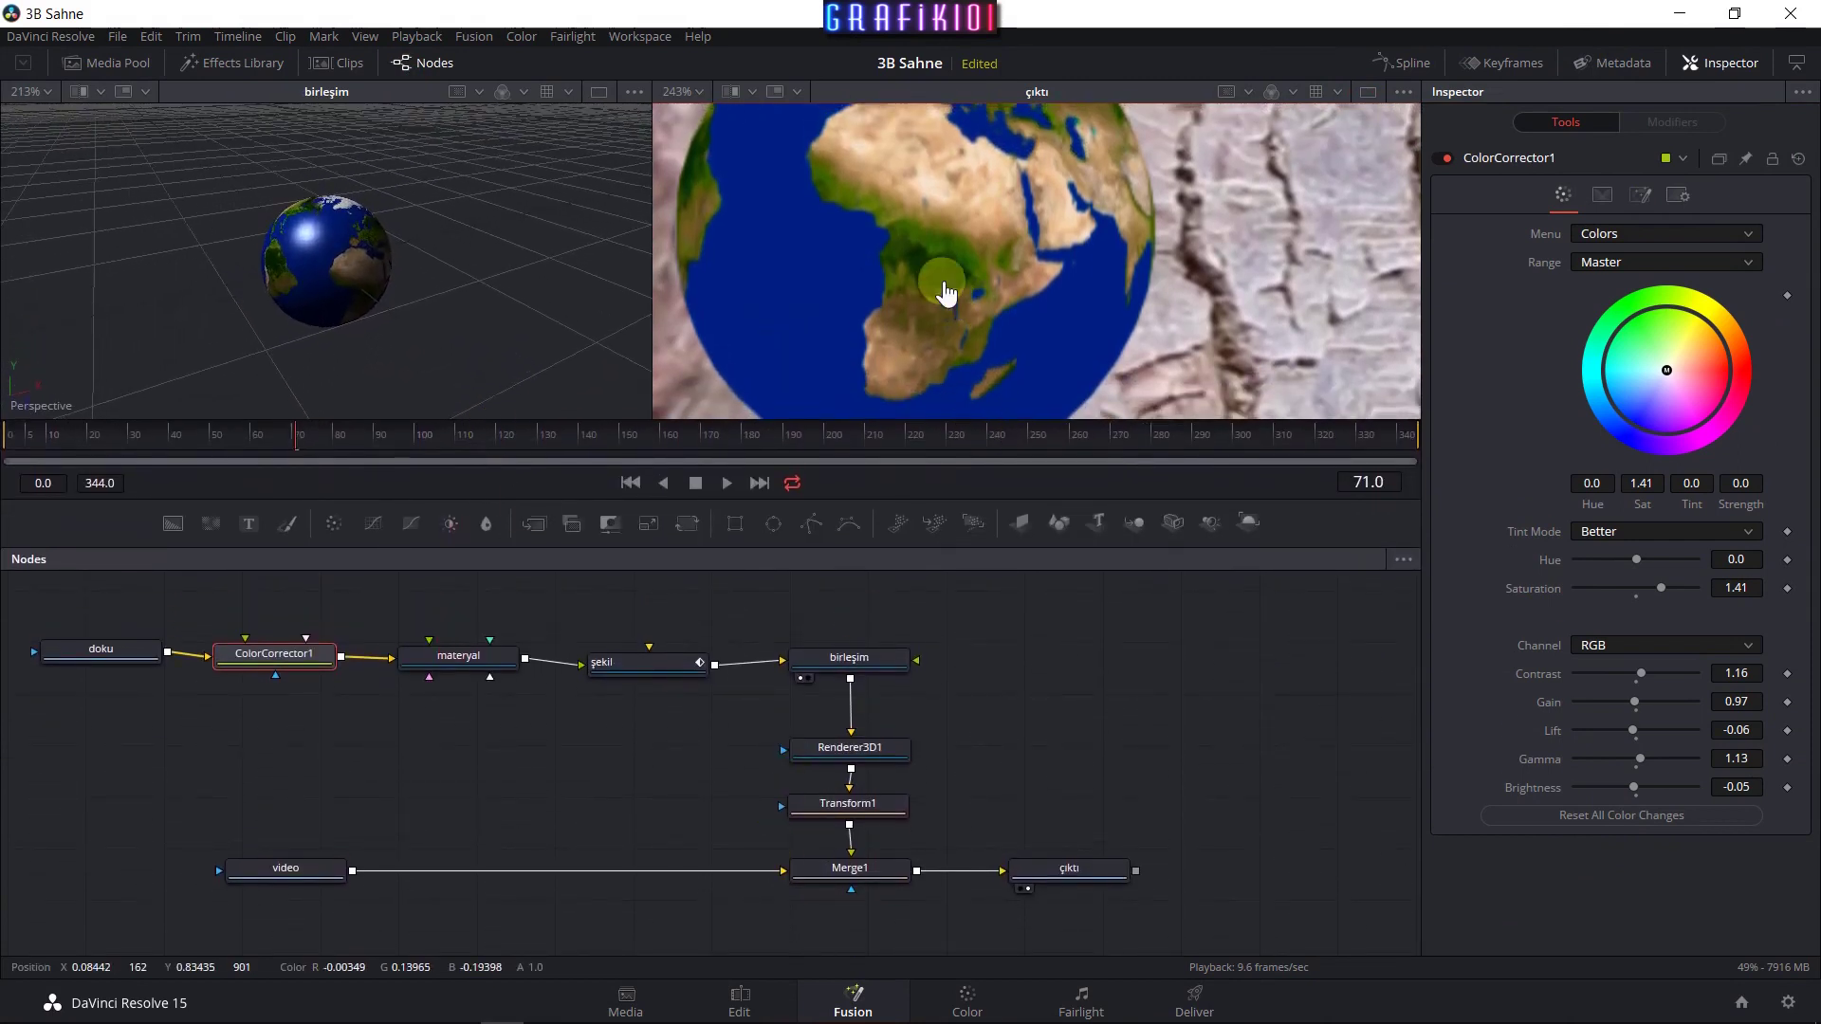
key("ctrl+f")
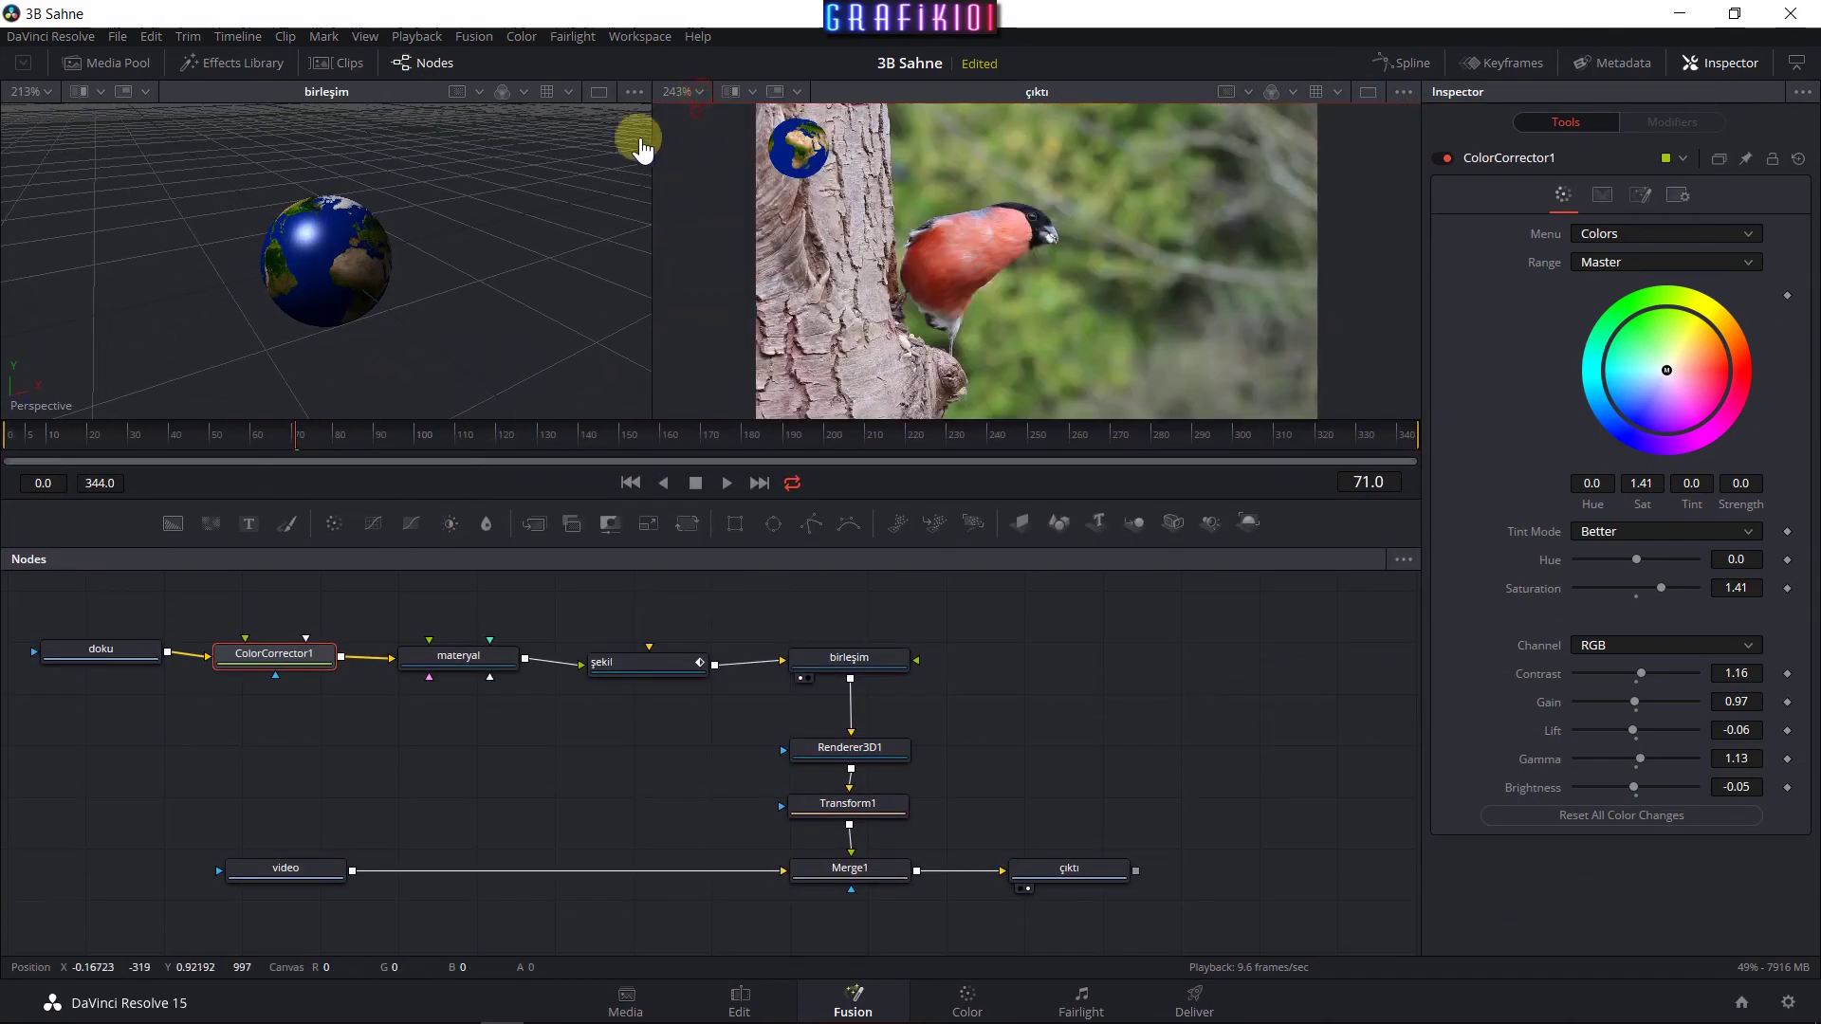
Play the composite to check the graded spinning globe, then select the video node.
left_click(726, 483)
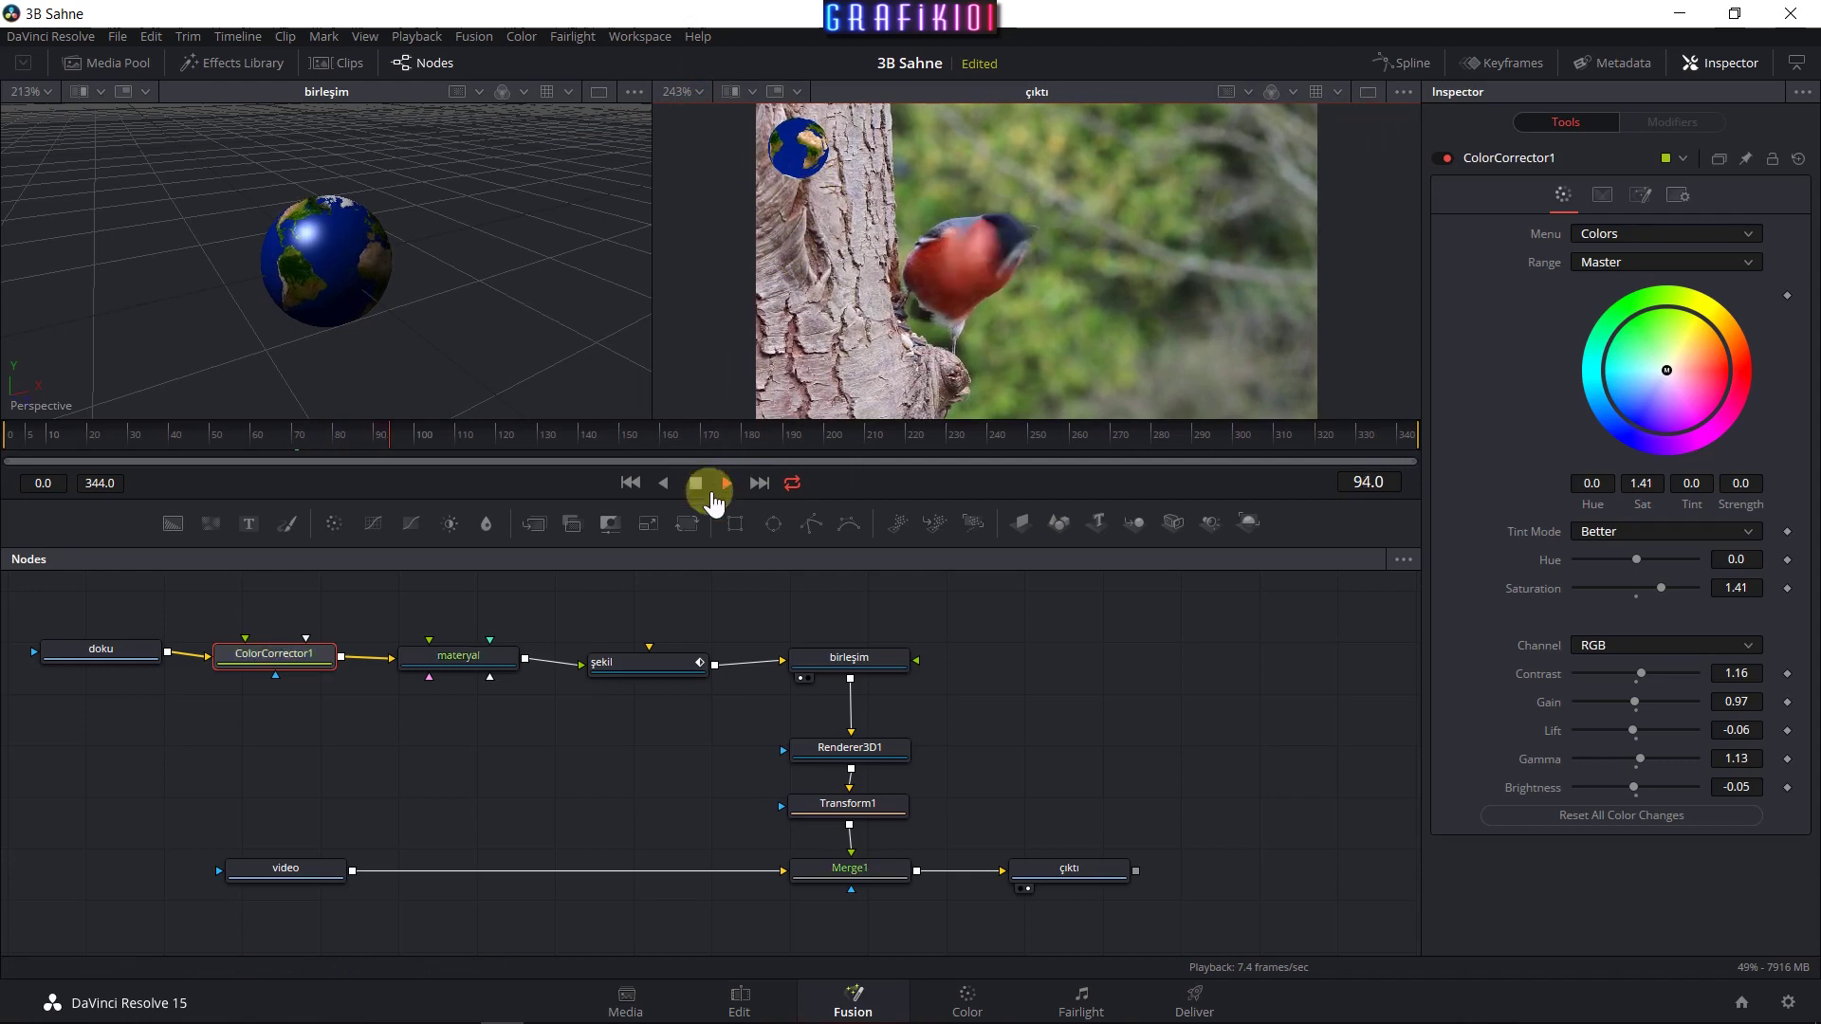
left_click(694, 484)
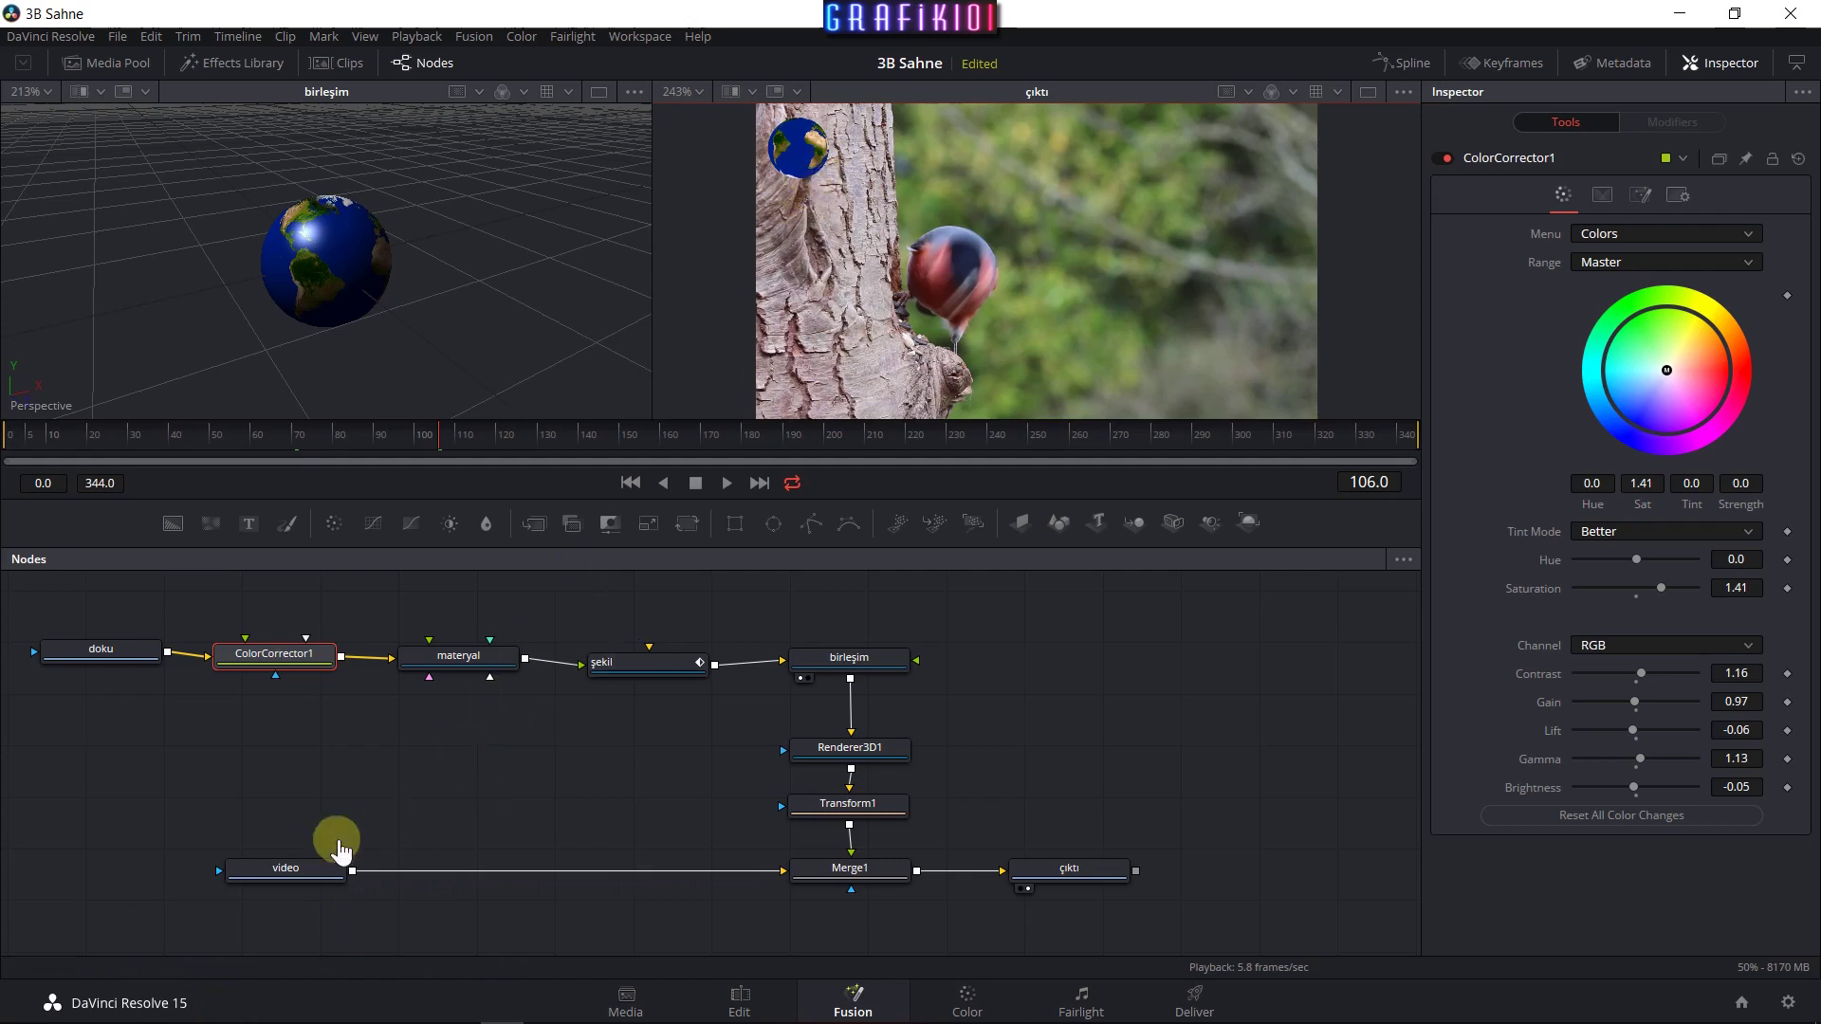
left_click(301, 865)
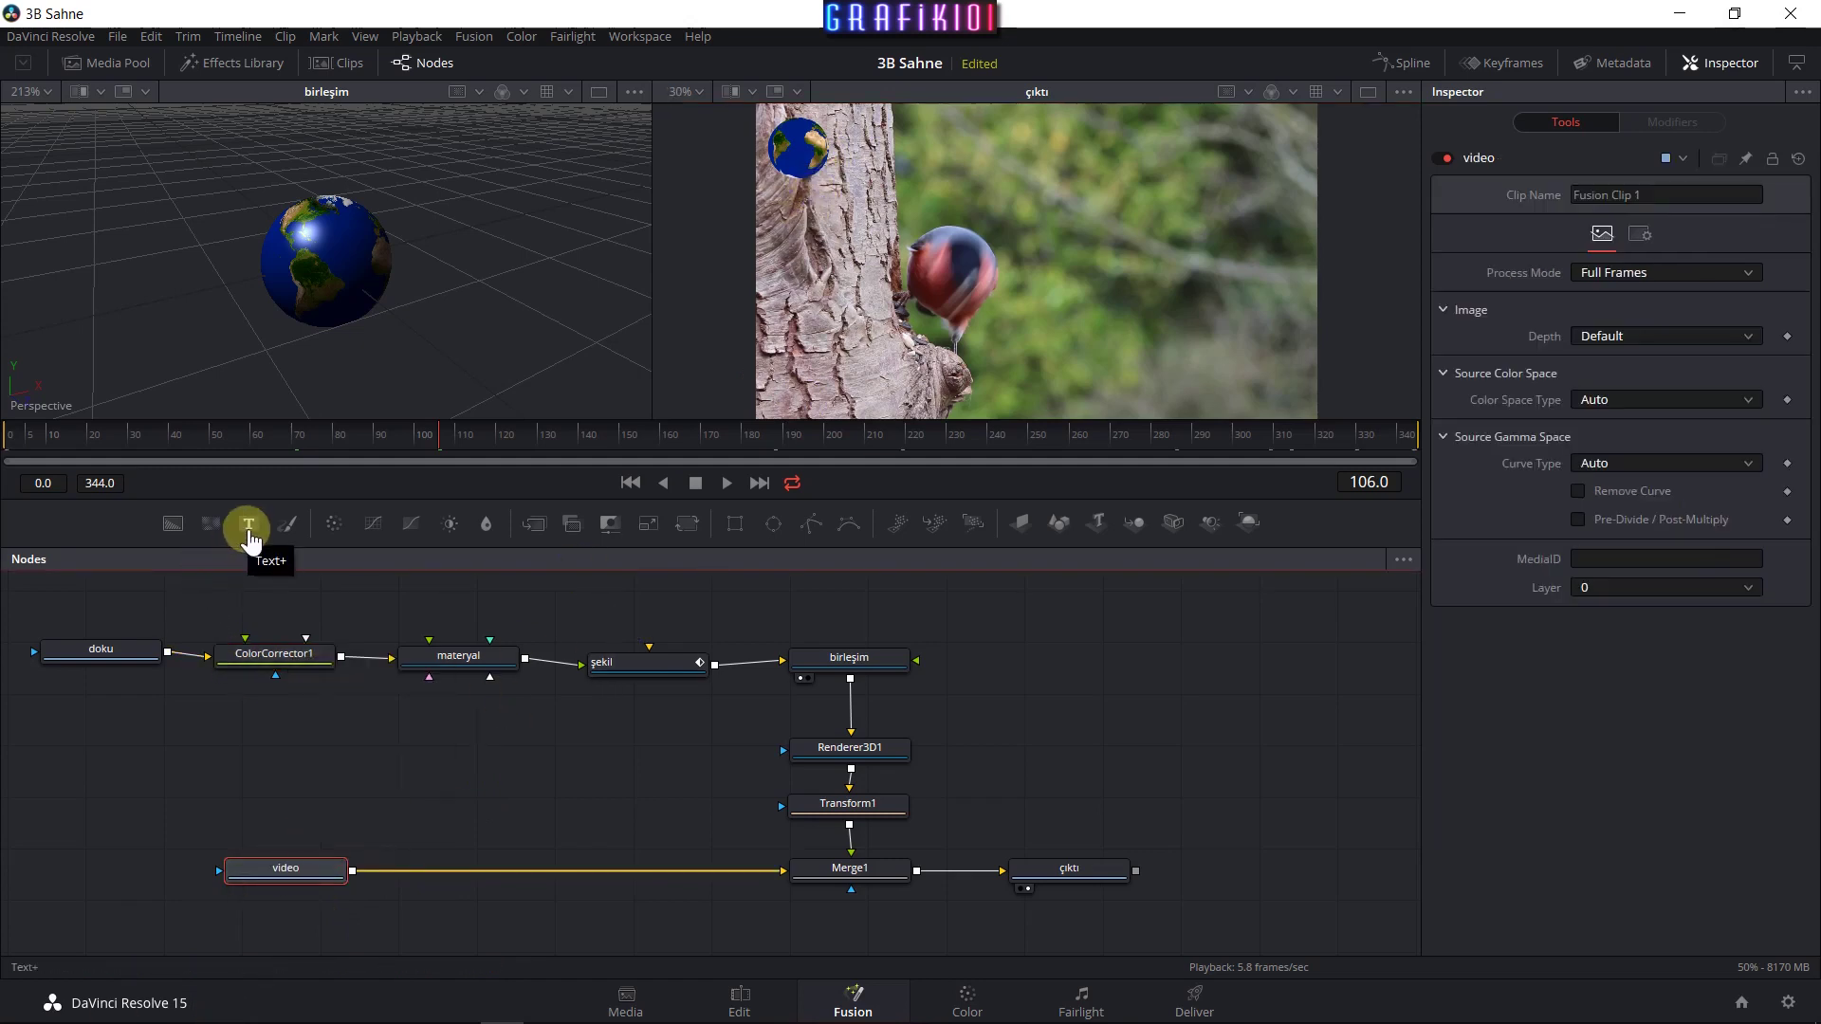
Insert Text1 via Merge2 on the video→Merge1 link, and move Renderer3D1, Transform1 and Merge1 up.
left_click_drag(296, 594, 509, 873)
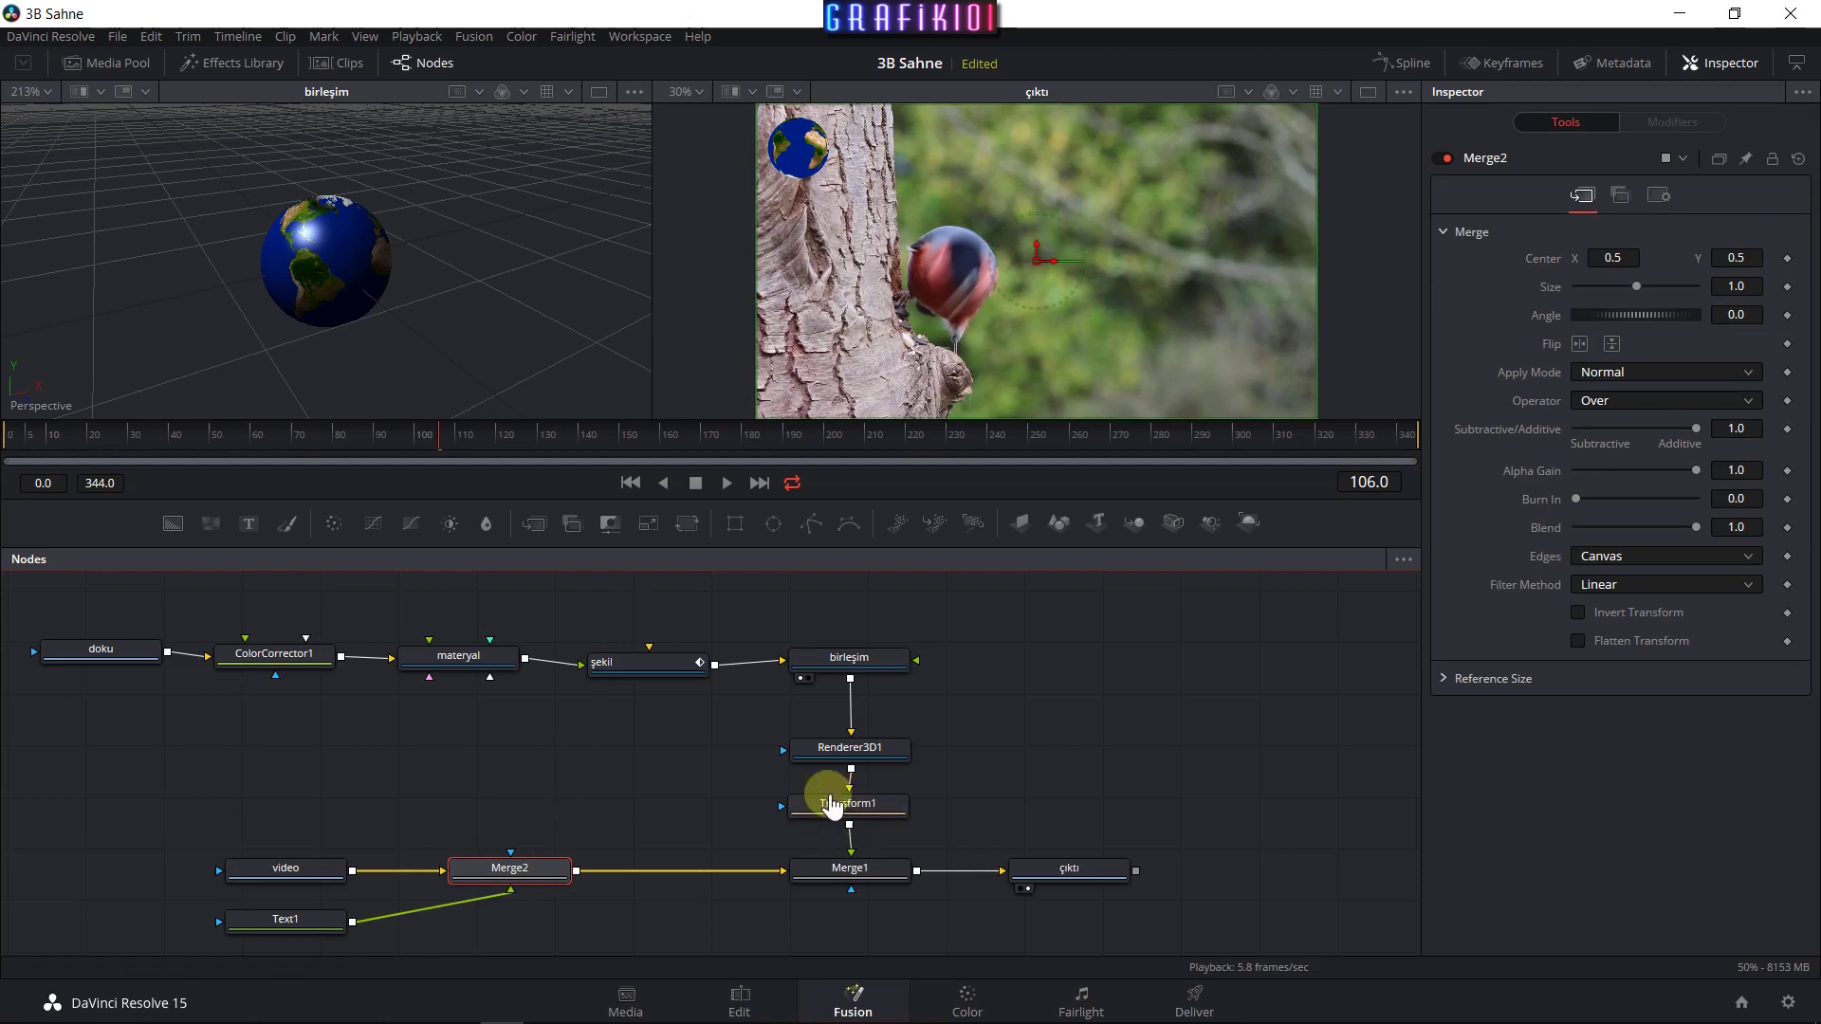
left_click_drag(851, 750, 852, 722)
left_click_drag(856, 814, 864, 780)
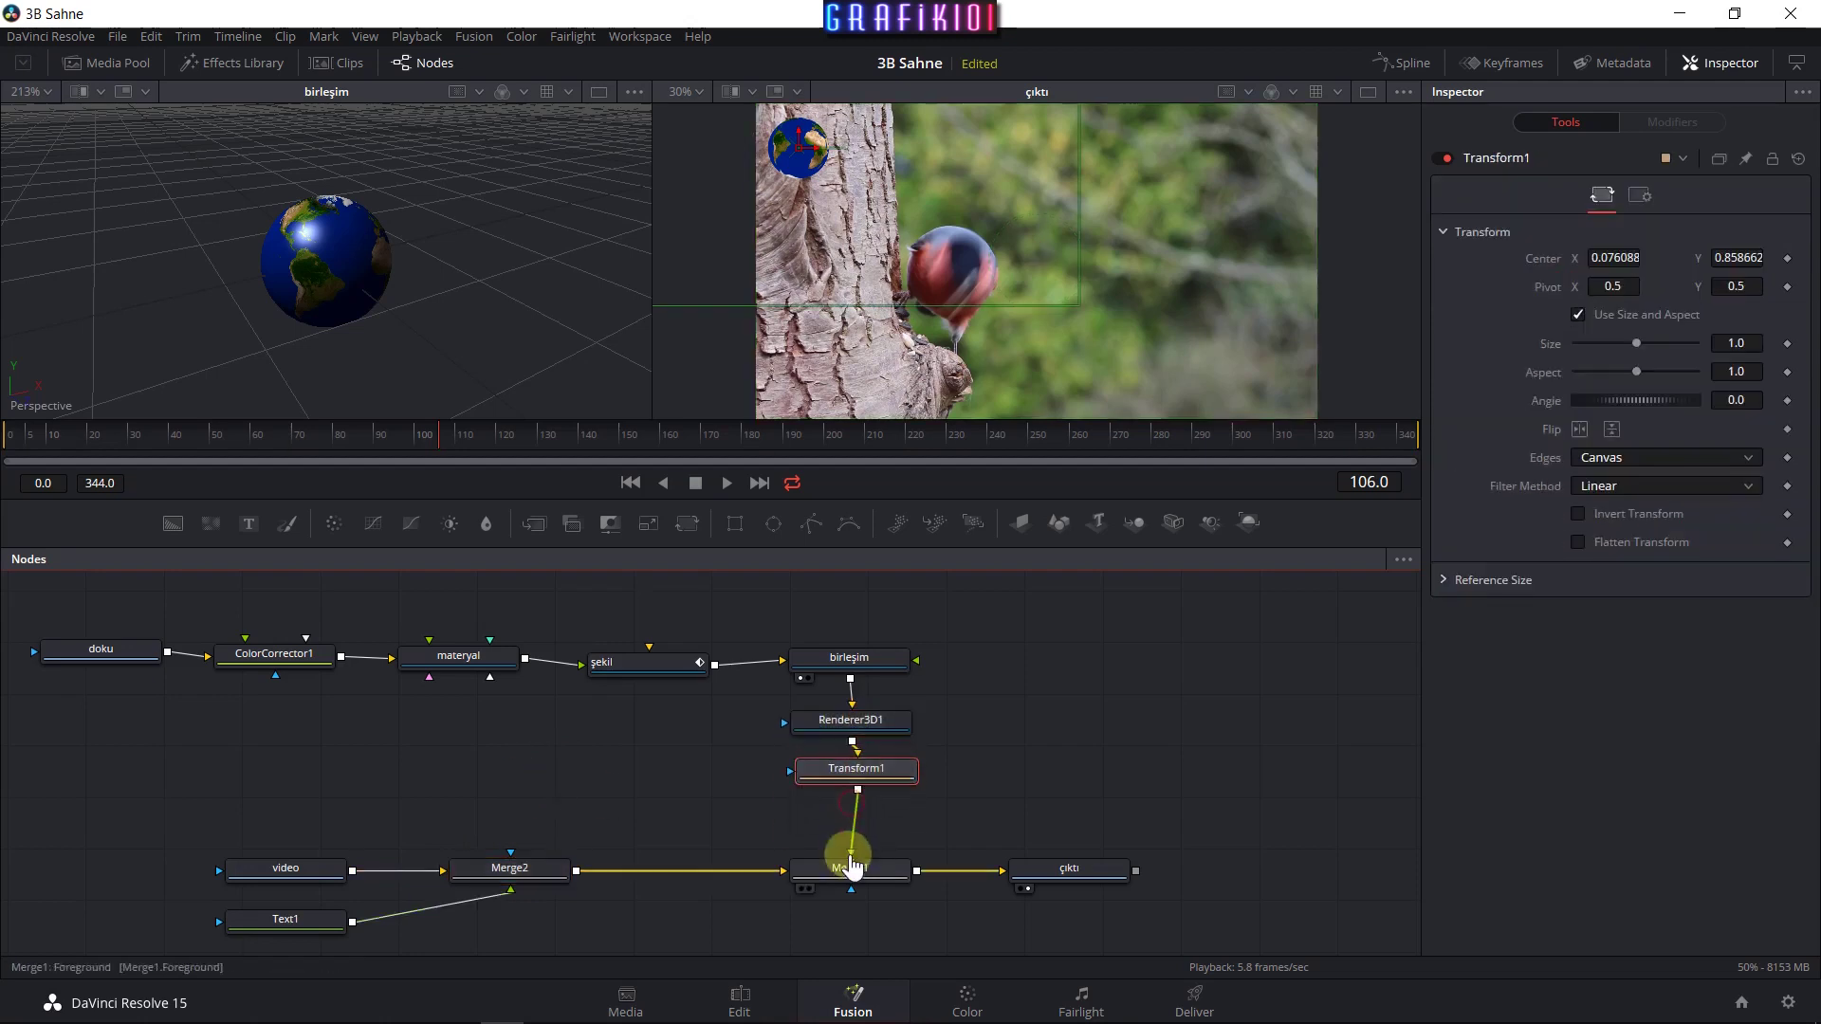
left_click_drag(847, 866, 847, 838)
Align video and Merge2 in one row with Text1 placed directly below Merge2.
left_click_drag(503, 890, 570, 862)
left_click_drag(294, 871, 294, 838)
left_click_drag(577, 840, 514, 839)
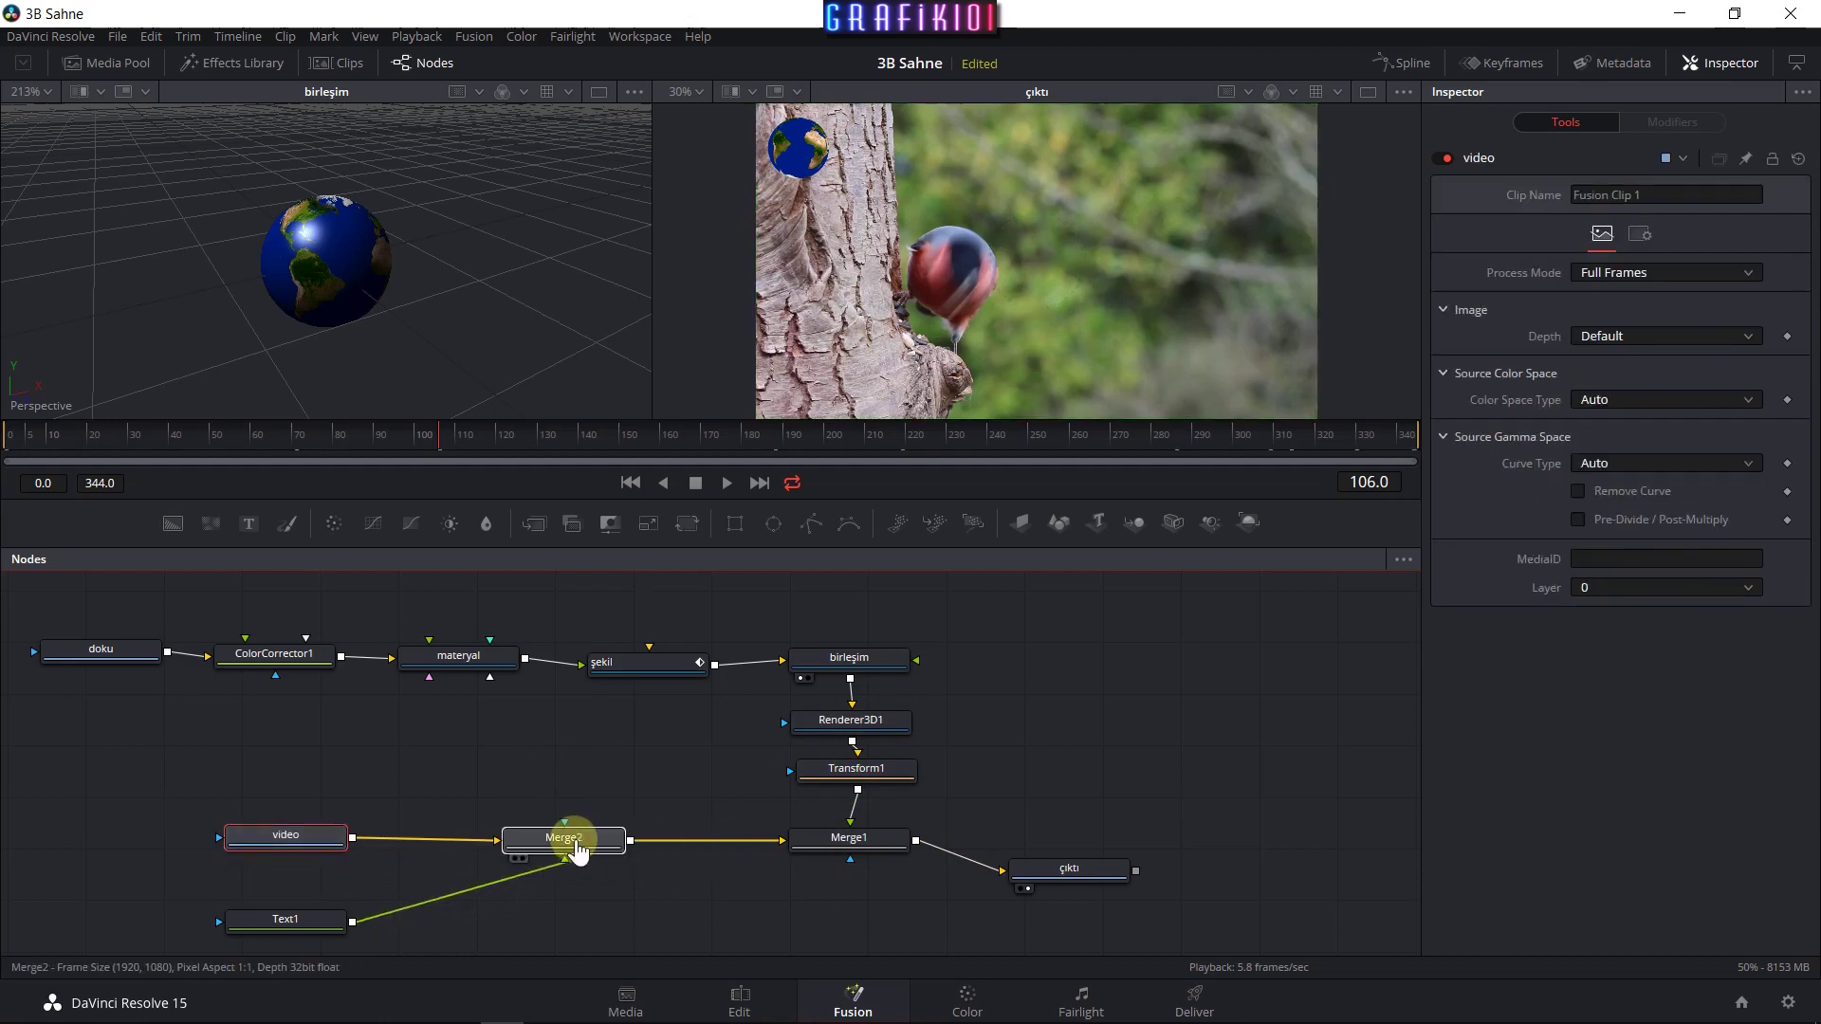
left_click_drag(271, 941, 509, 934)
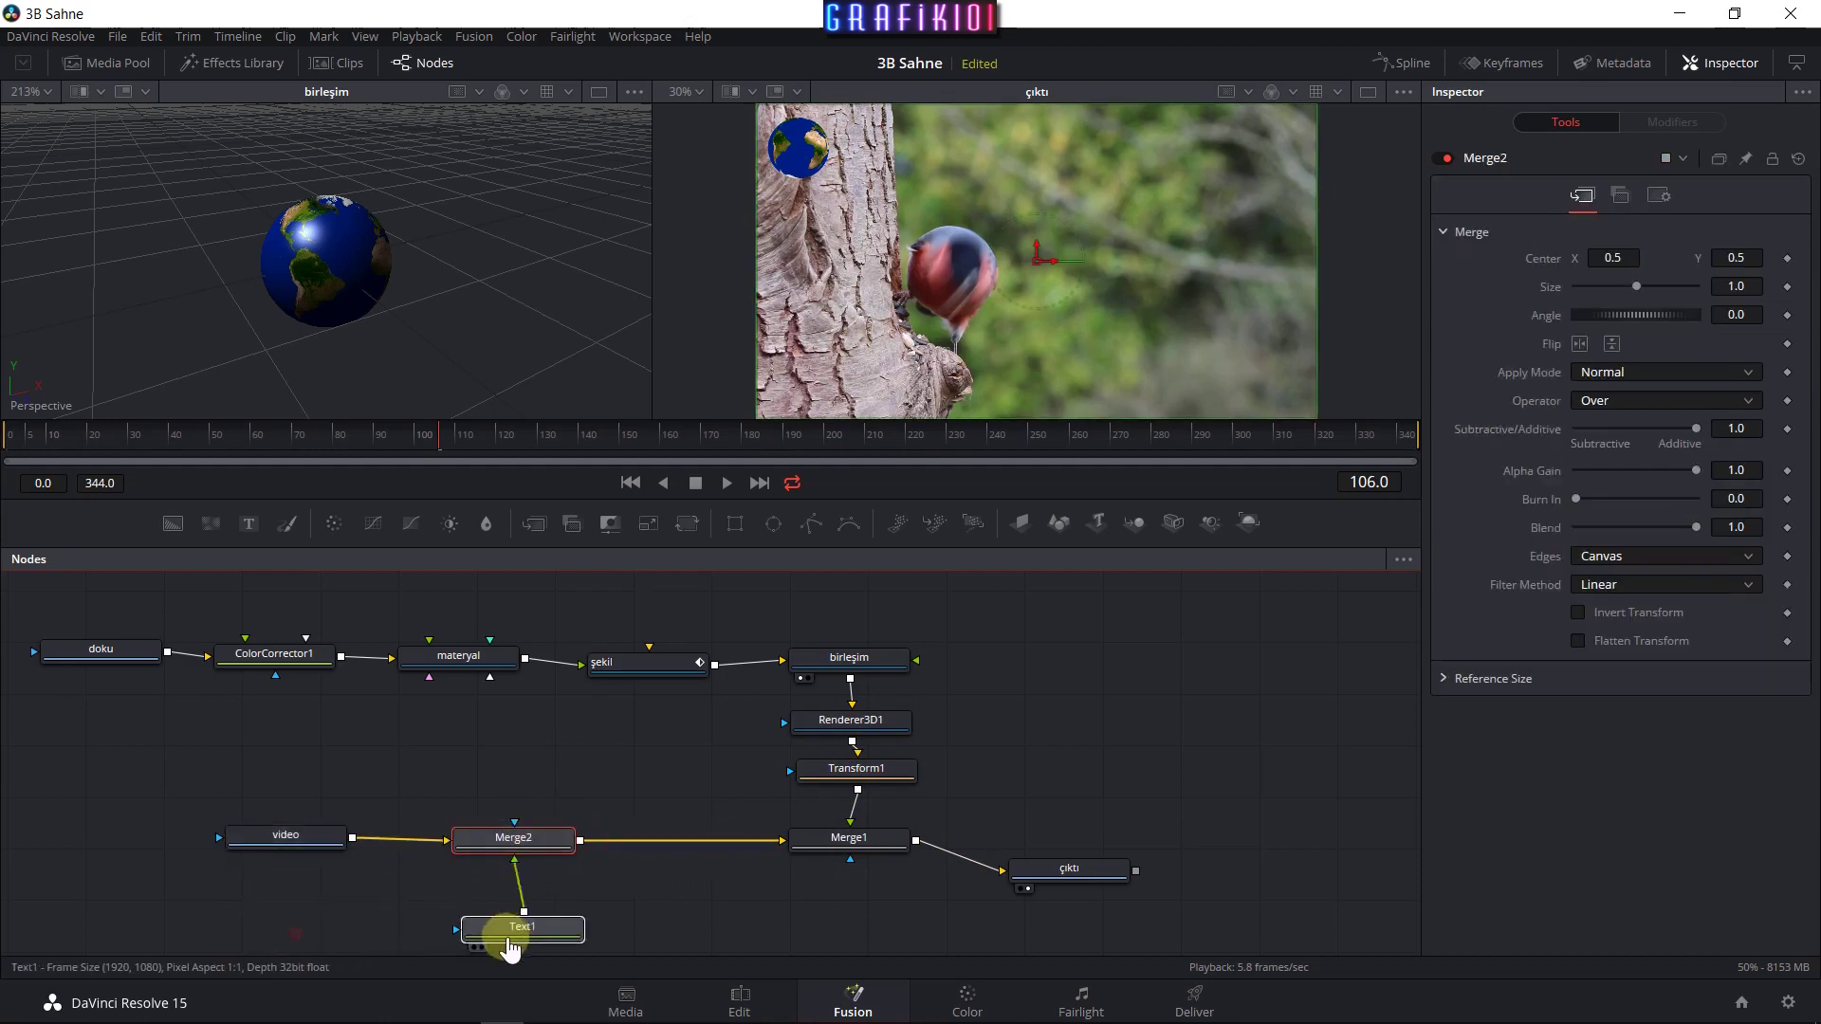
Change Text1's styled text to 'Grafik101'.
left_click(510, 934)
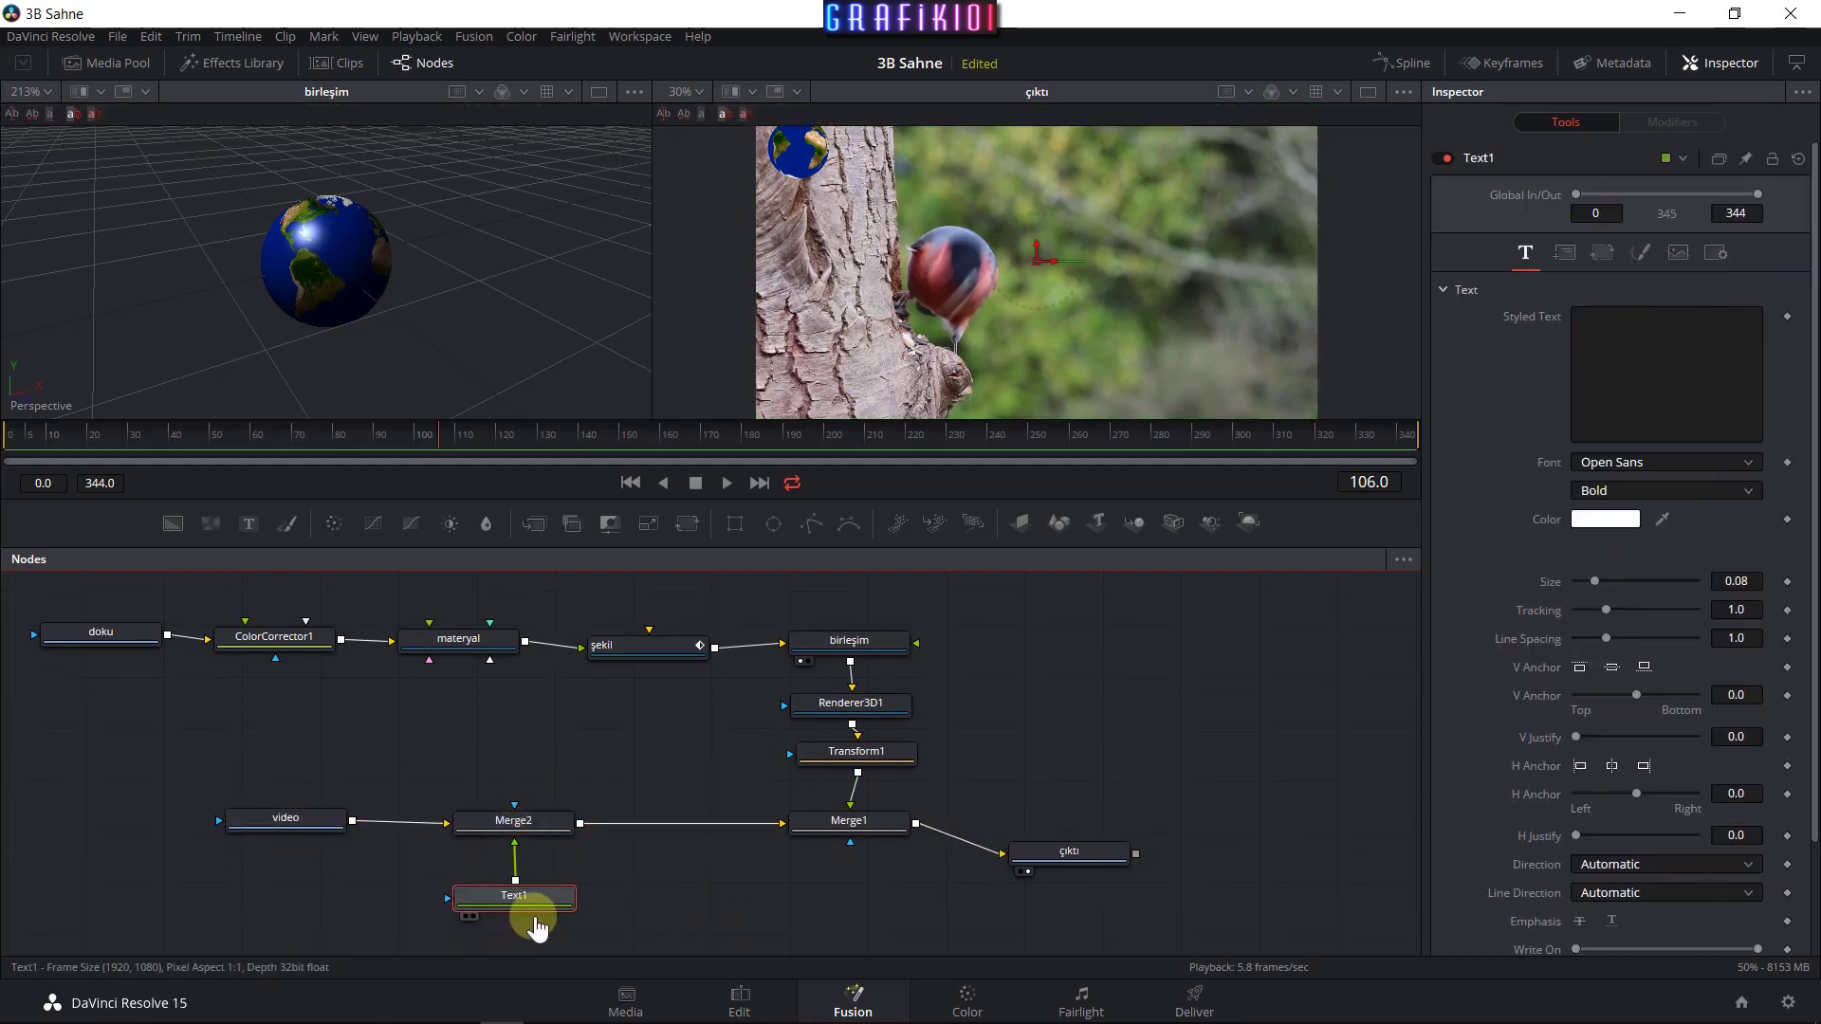
left_click(1675, 353)
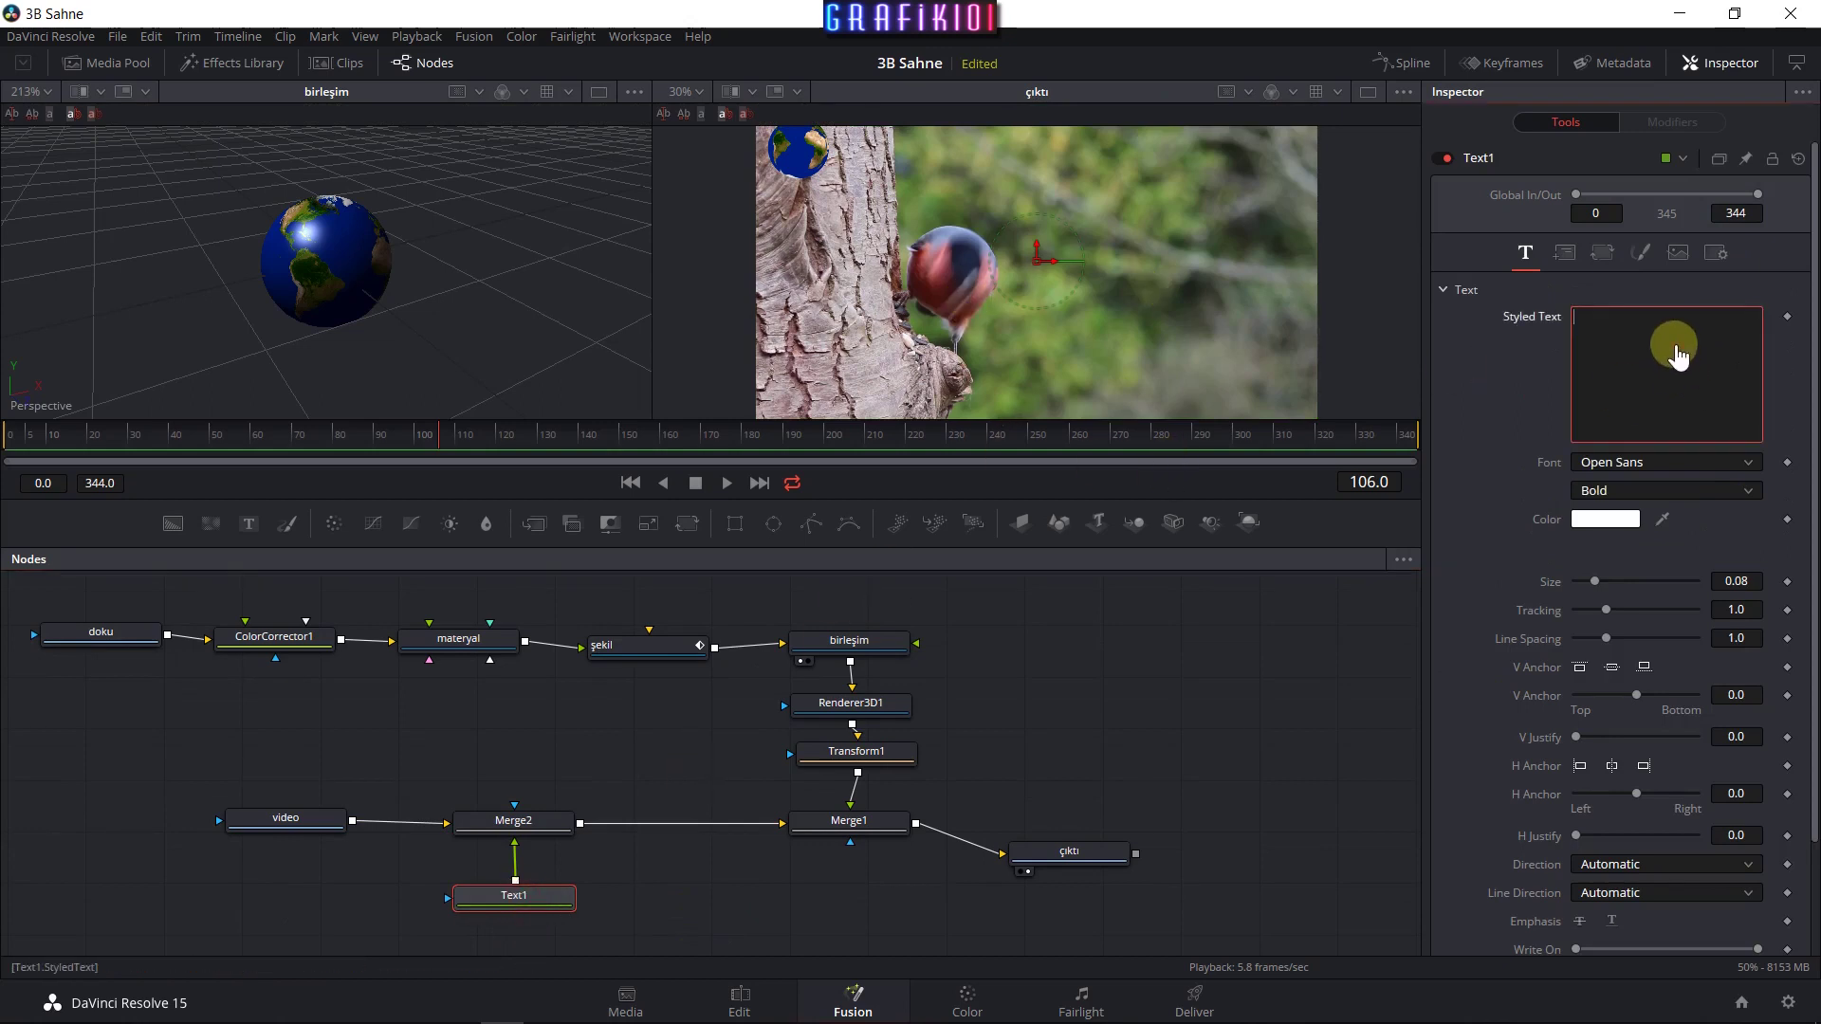
type("h")
key("BackSpace")
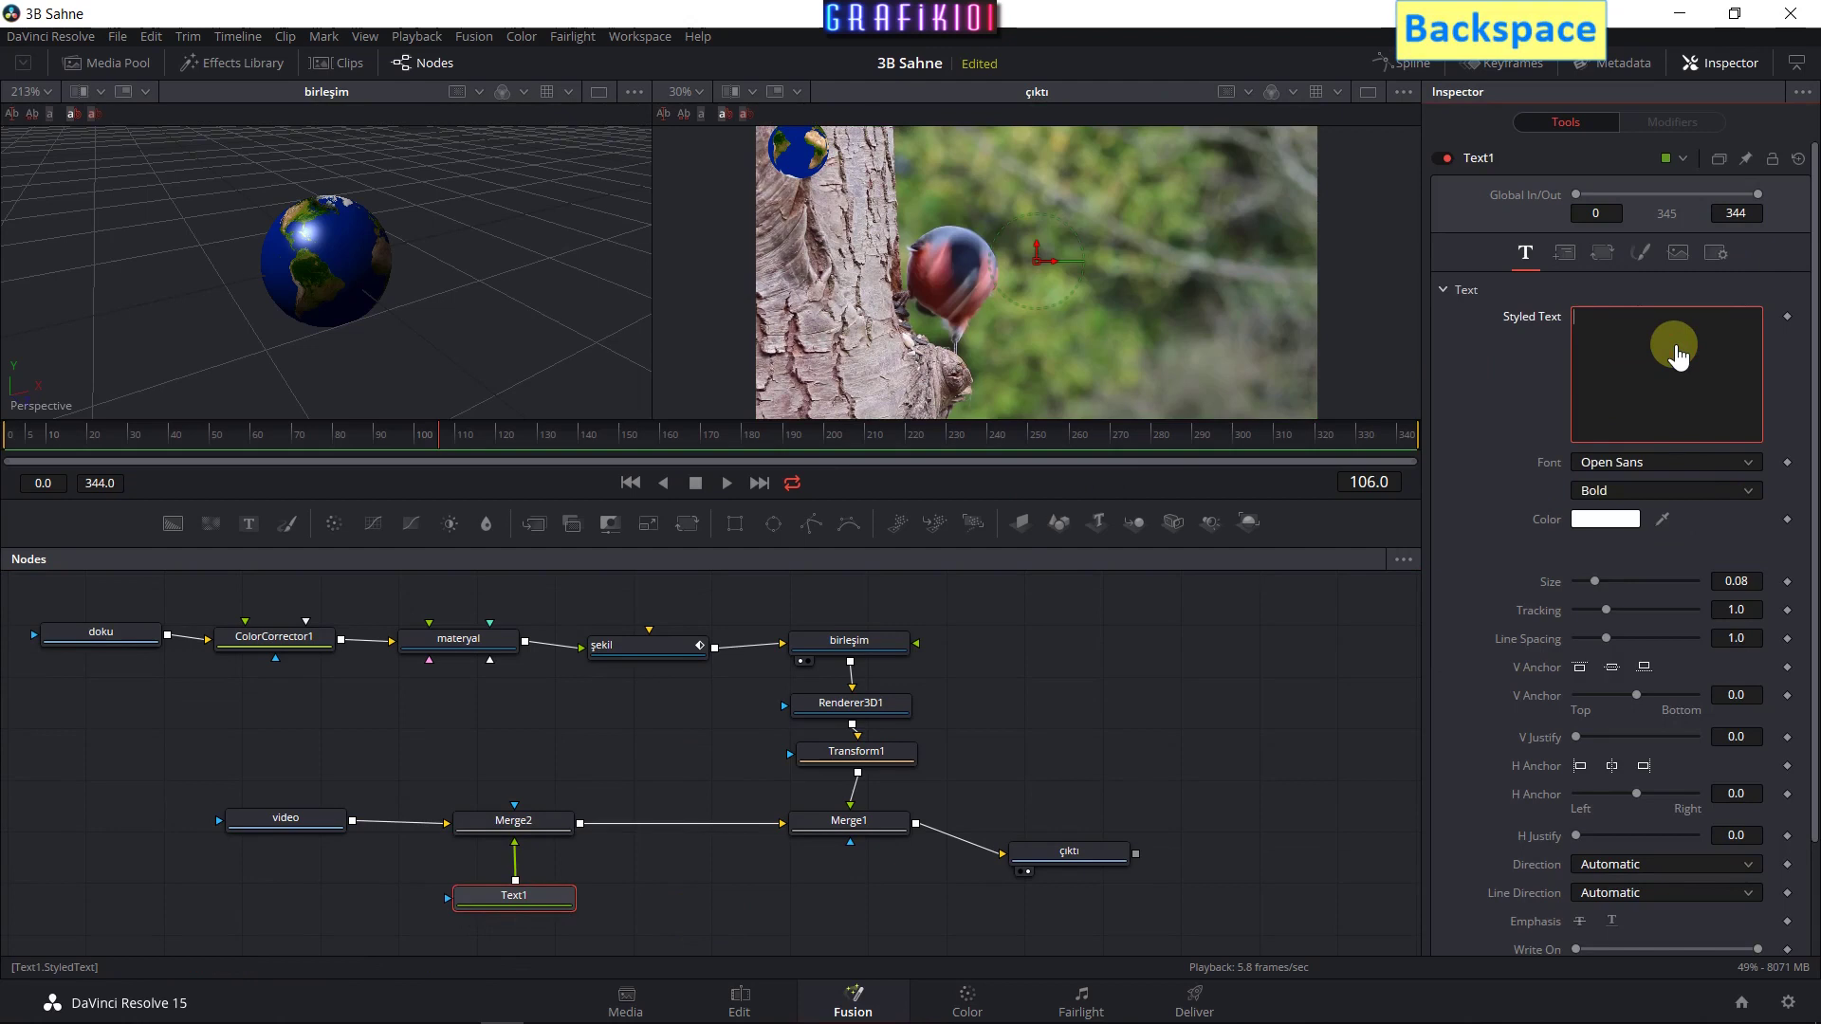
key("Caps_Lock")
type("G")
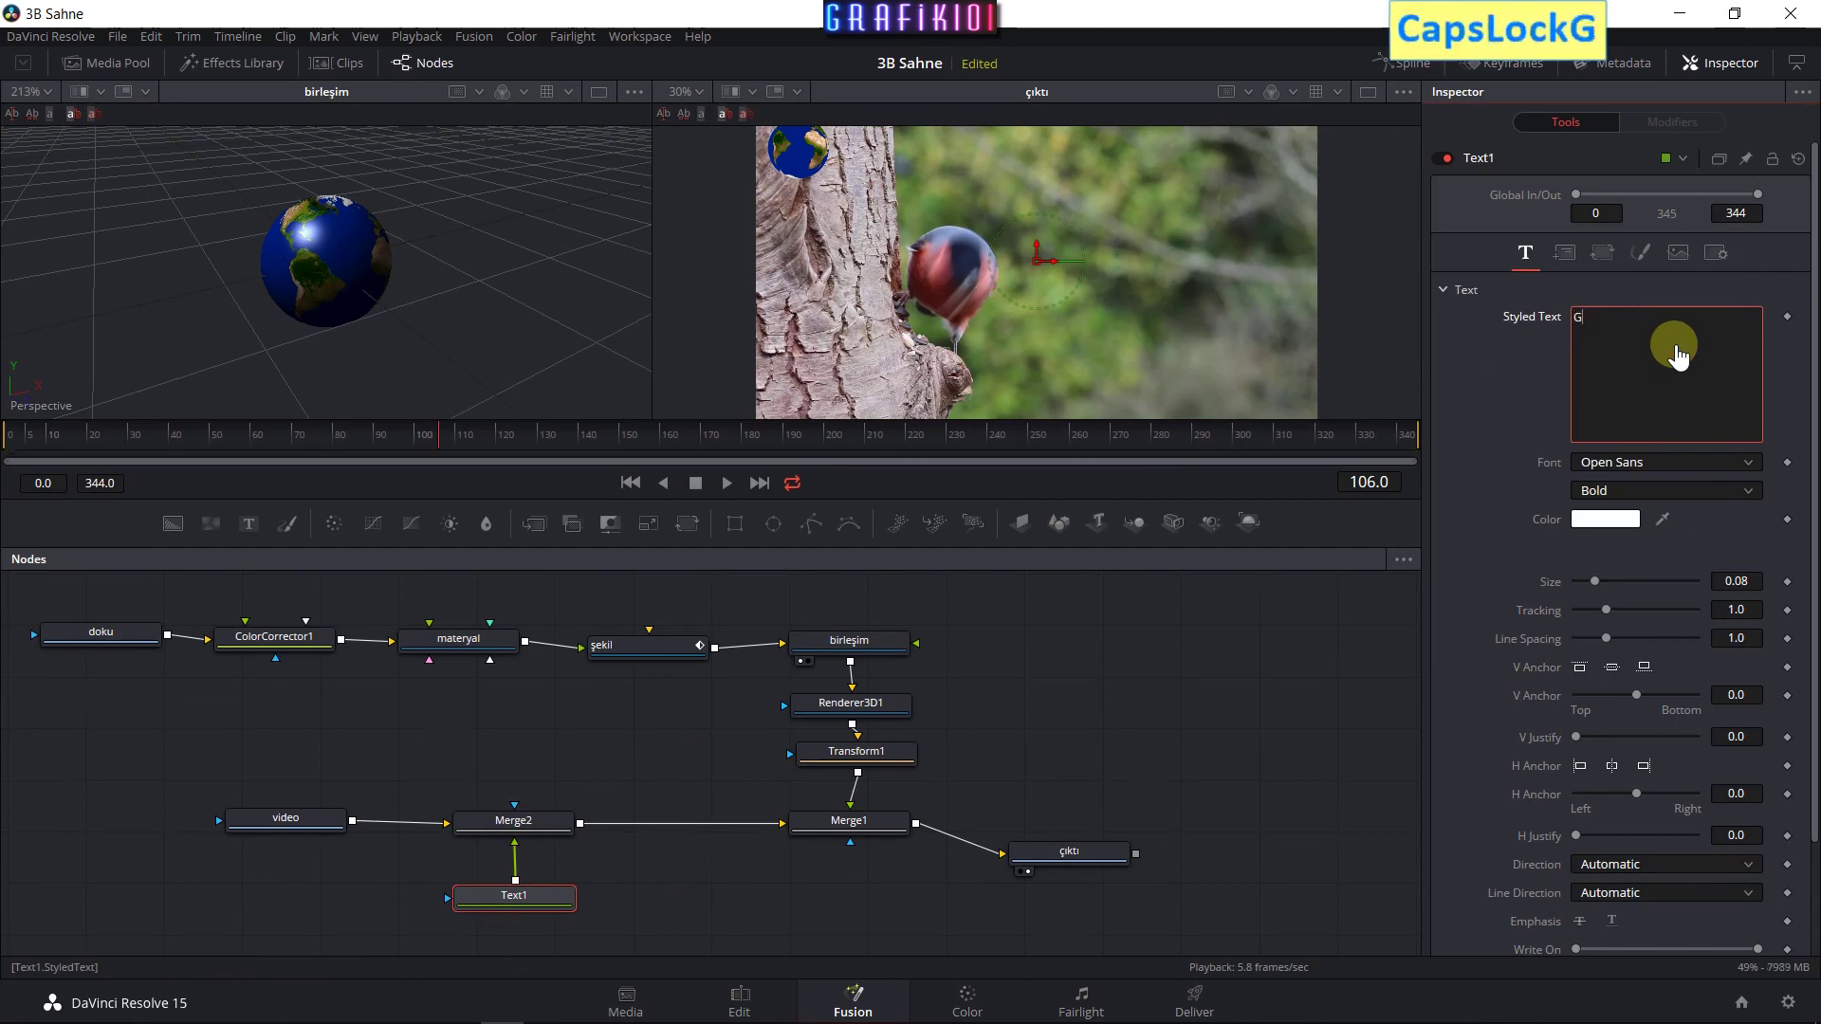
type("rafik101")
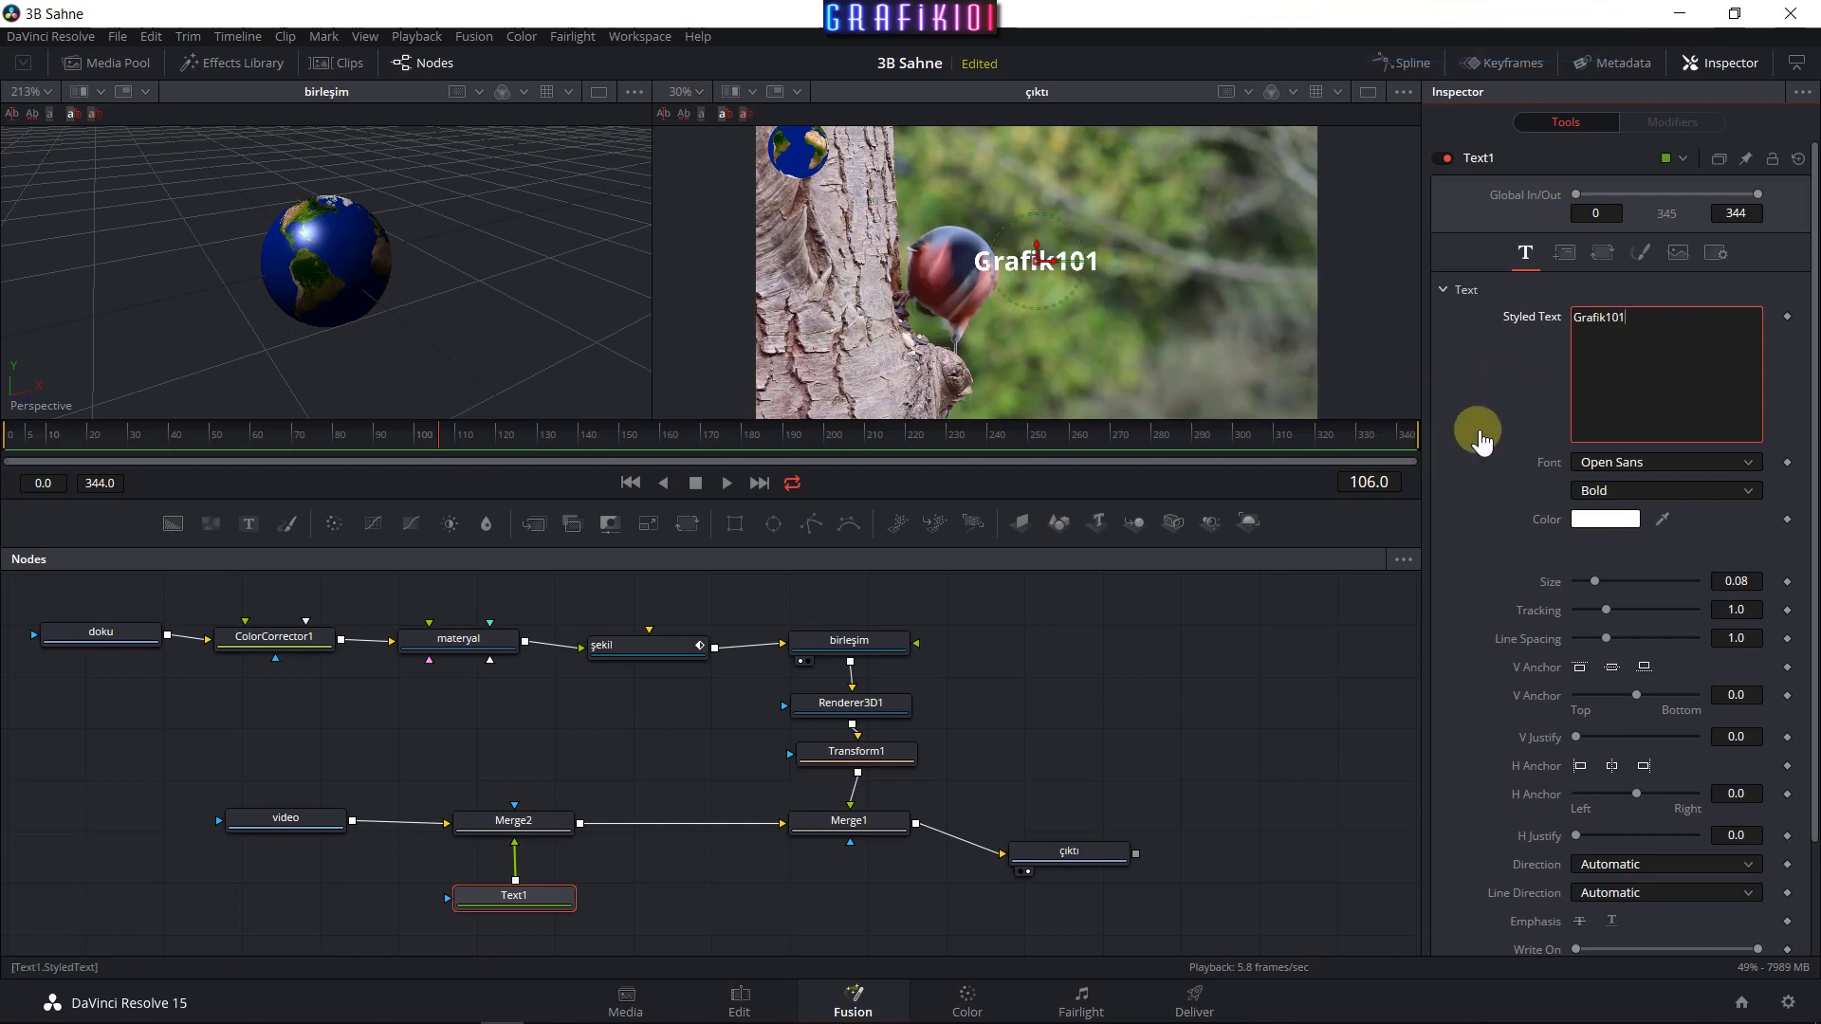
Shrink the Grafik101 text to size 0.0551 and bring up the font list.
scroll(1589, 787, "down", 2)
scroll(1582, 759, "up", 2)
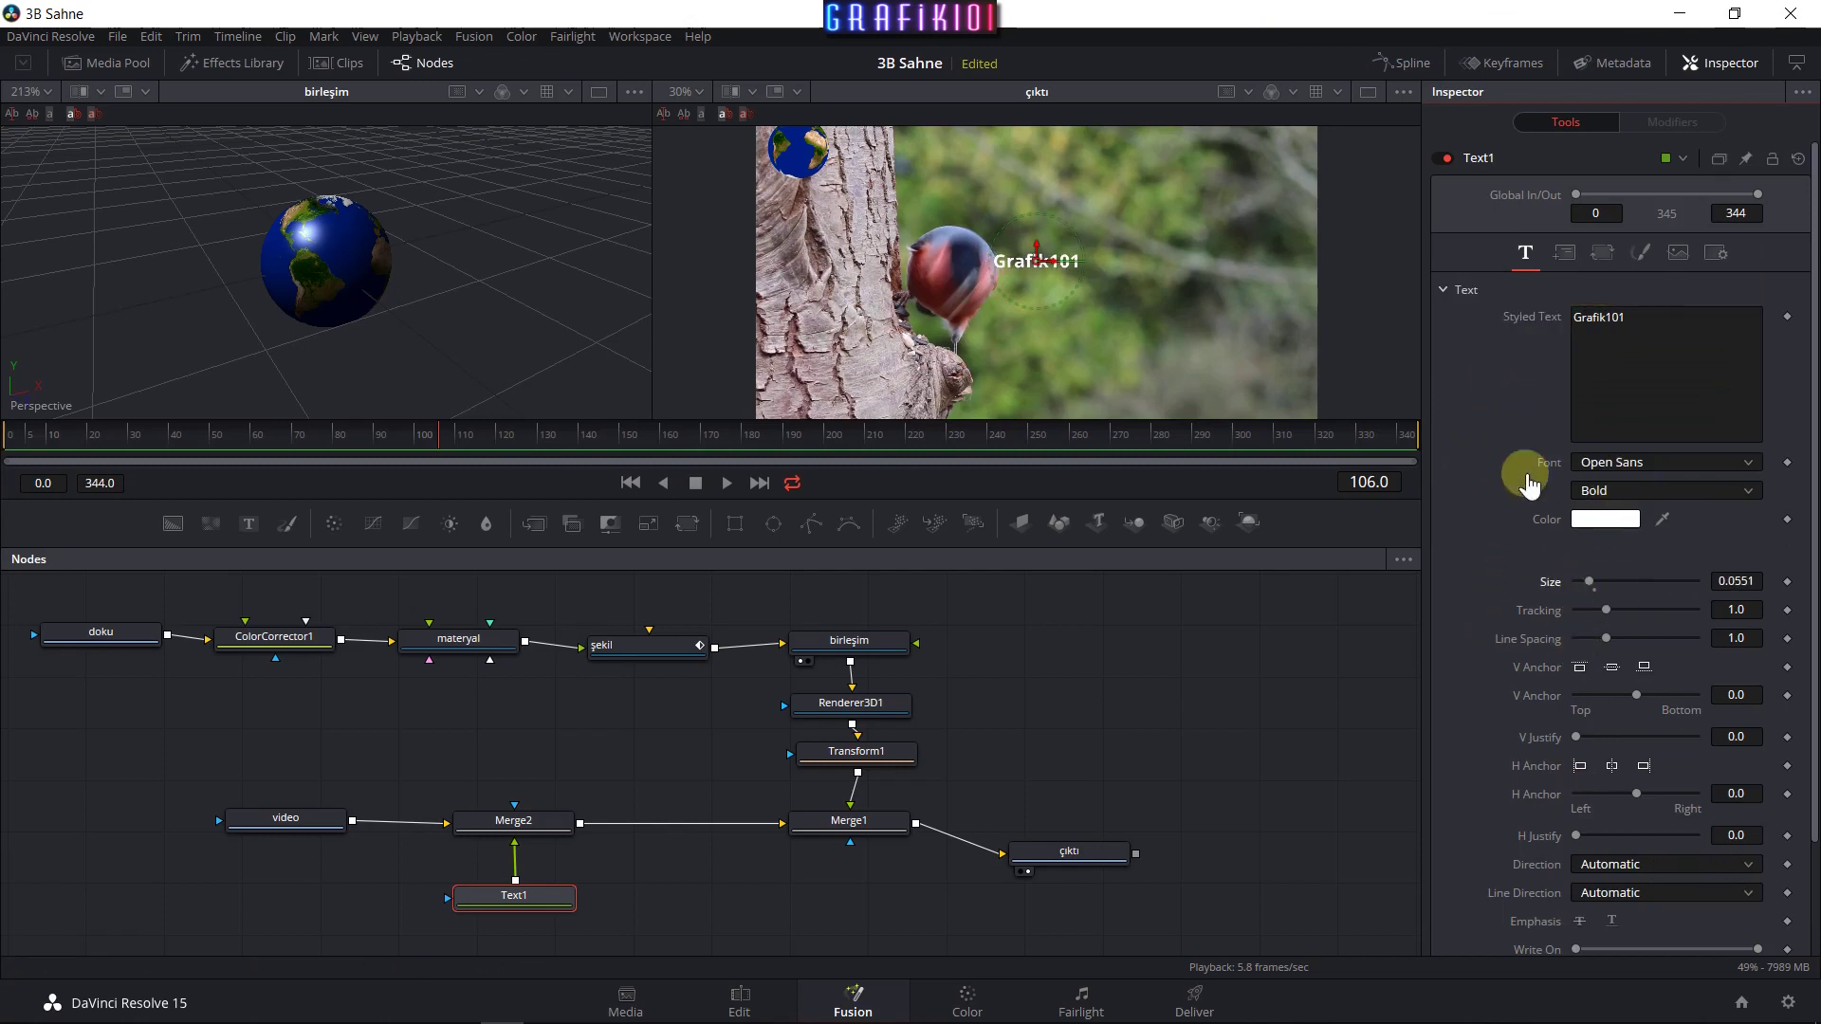
left_click(1624, 465)
scroll(1632, 588, "up", 5)
Set the Grafik101 label's font to Agency FB.
scroll(1646, 638, "up", 3)
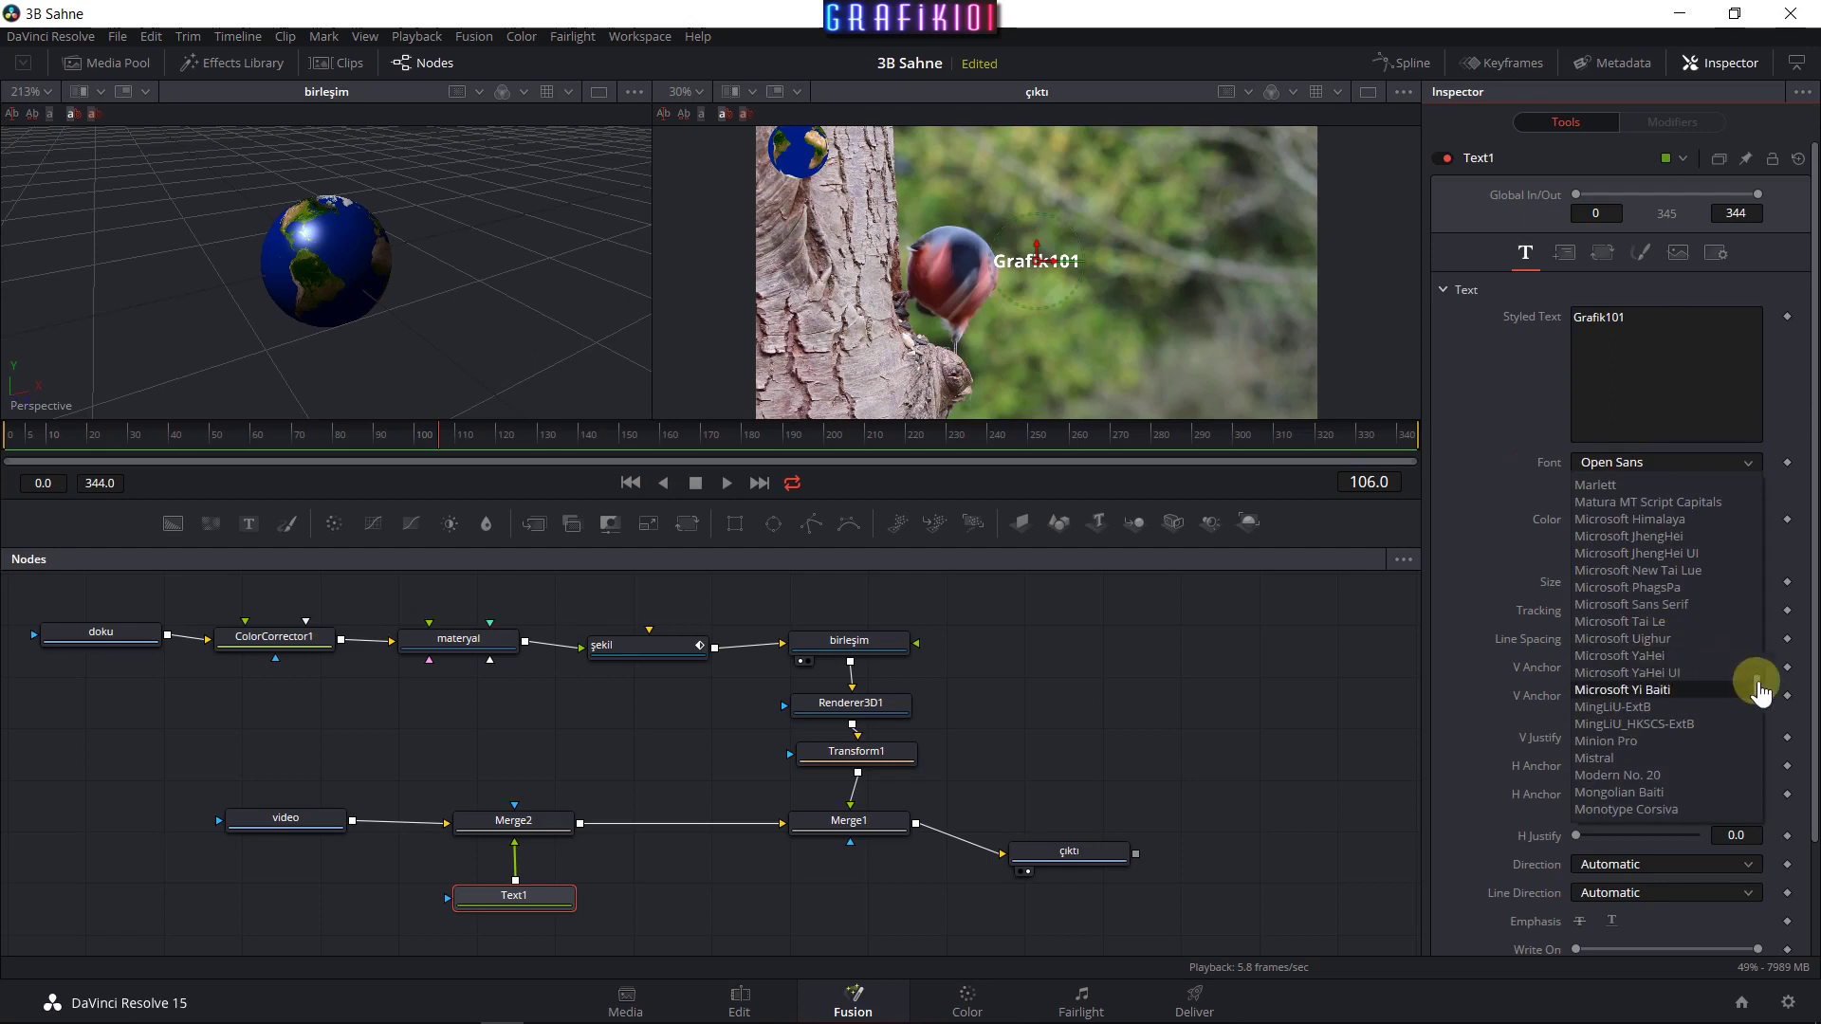
left_click_drag(1756, 692, 1756, 479)
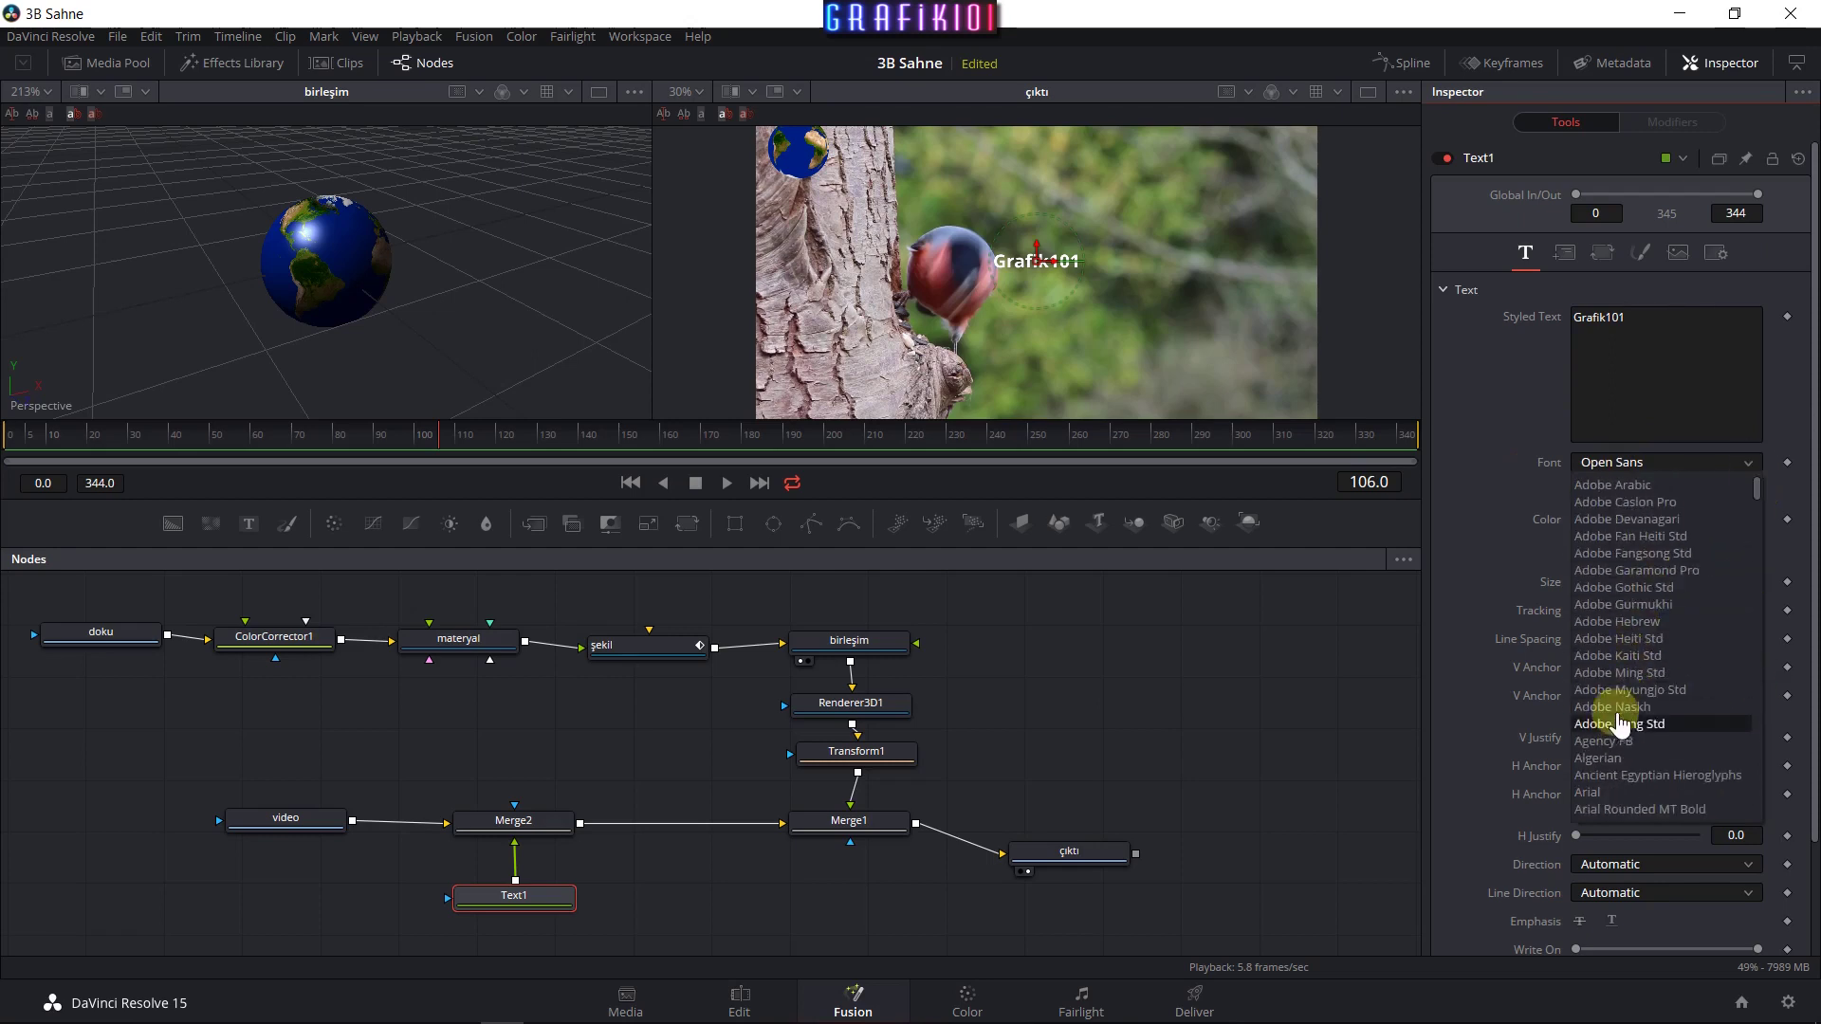
left_click(1612, 740)
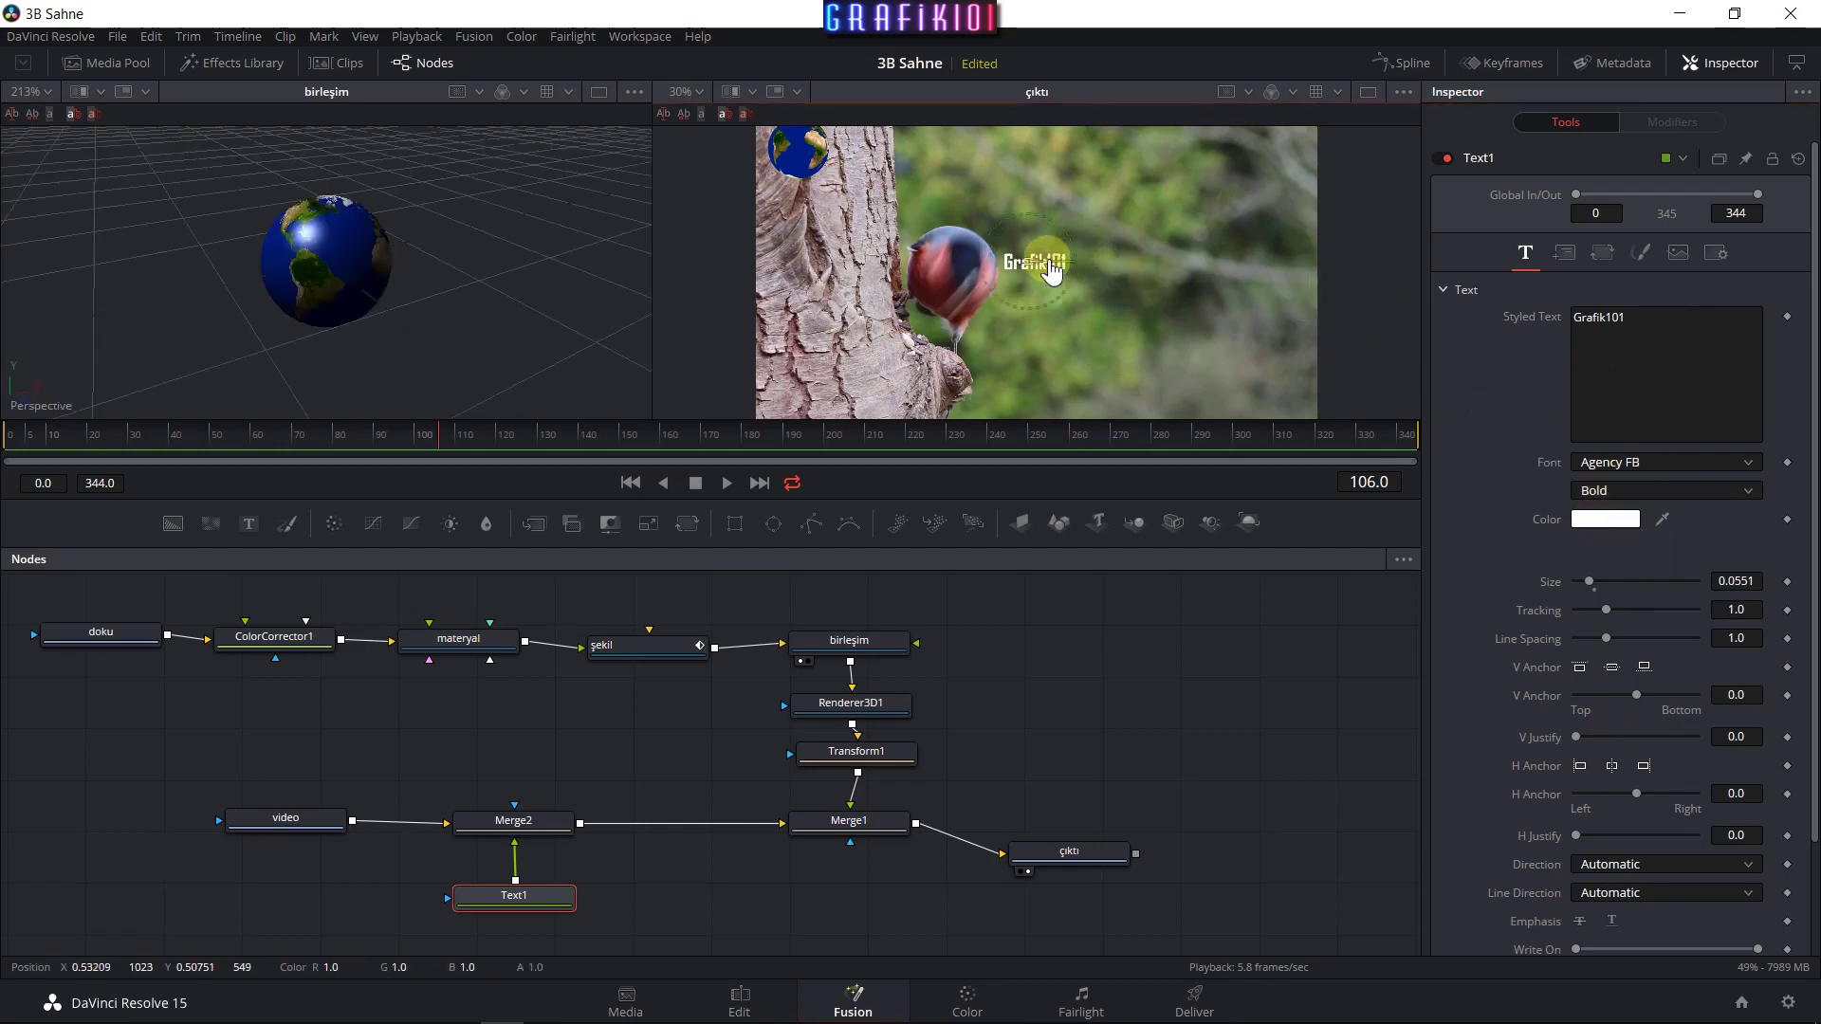
Move the Grafik101 label onto the tree trunk and raise it higher.
left_click_drag(1049, 261, 856, 263)
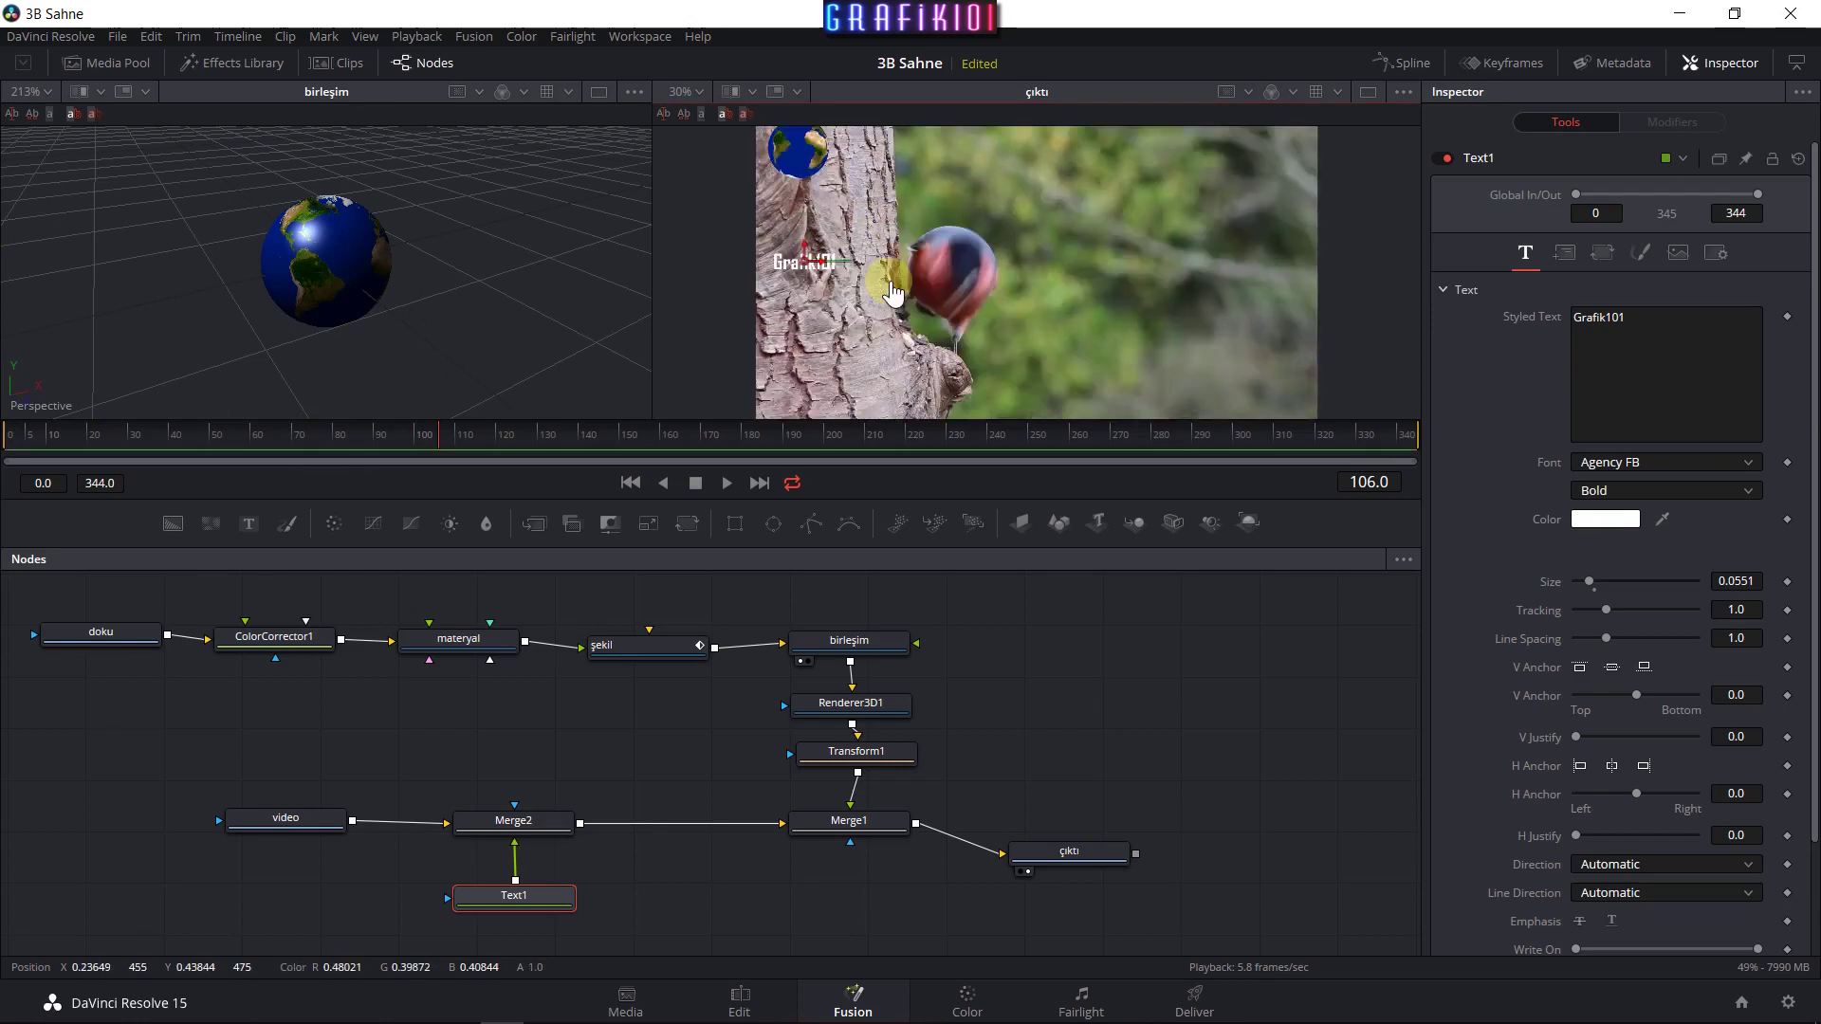
scroll(892, 292, "up", 2)
scroll(910, 323, "up", 1)
scroll(928, 343, "up", 1)
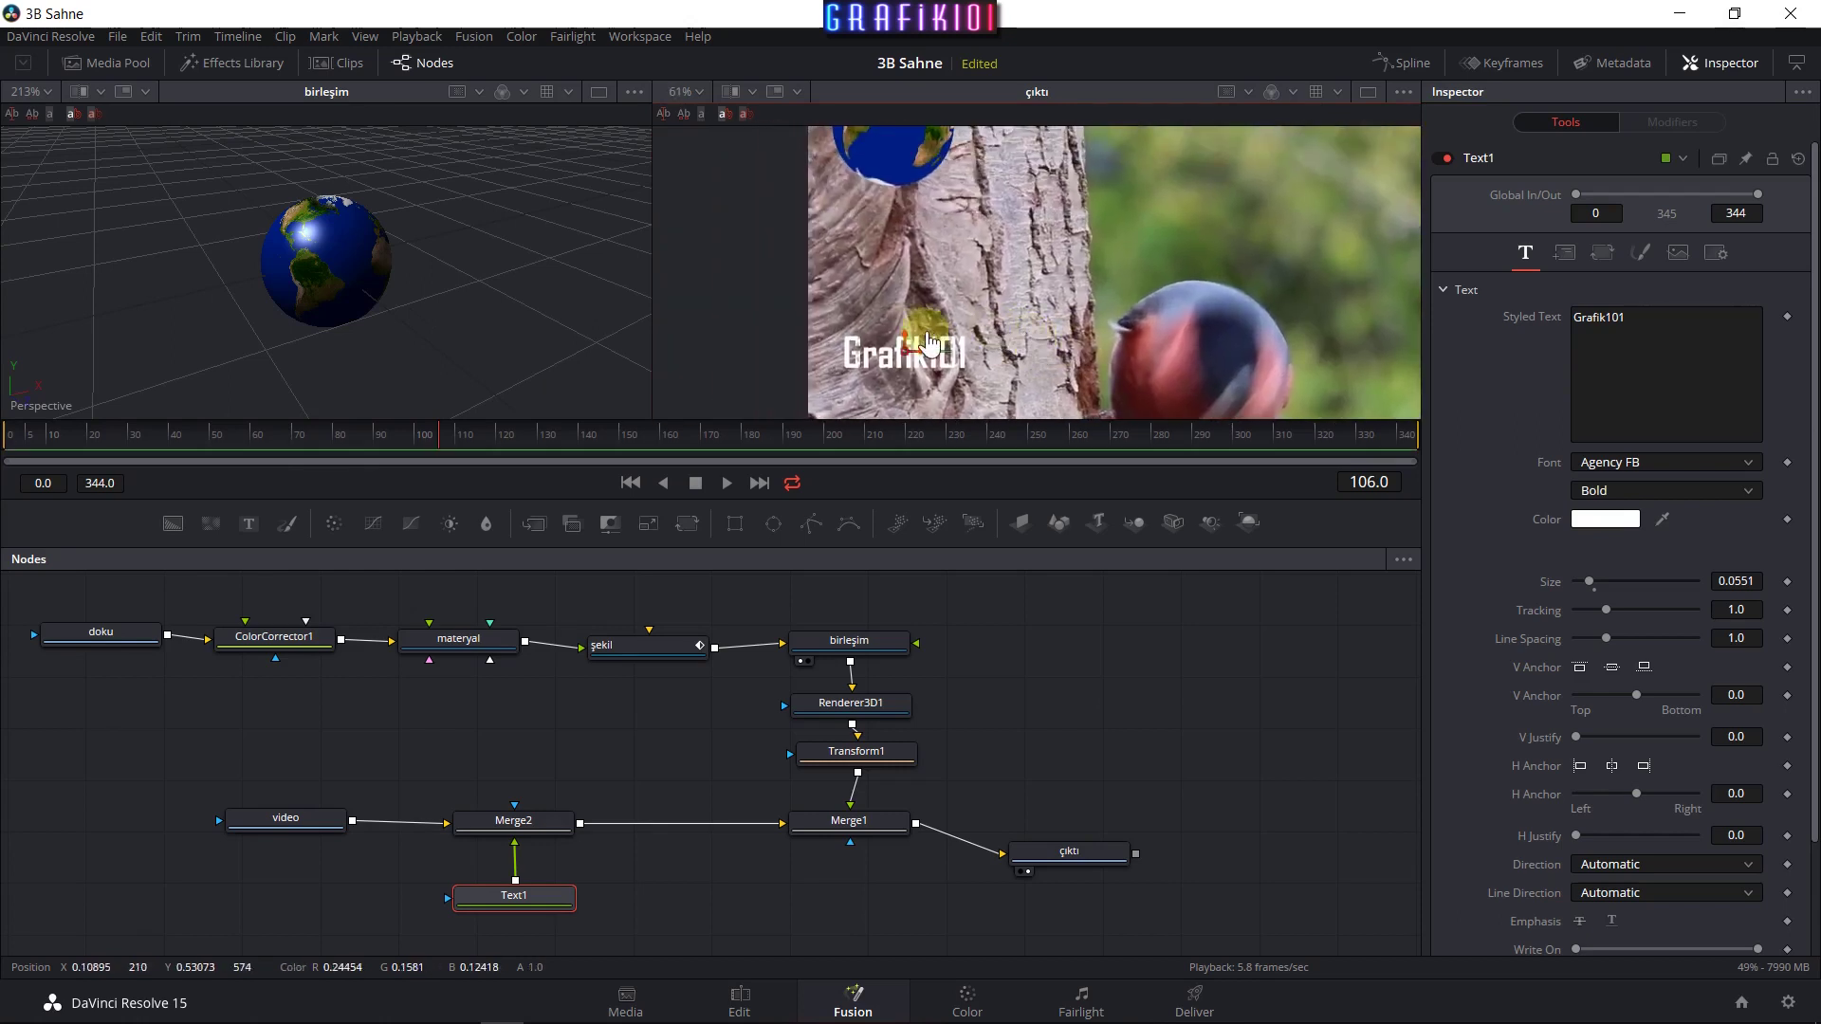
left_click_drag(909, 347, 909, 214)
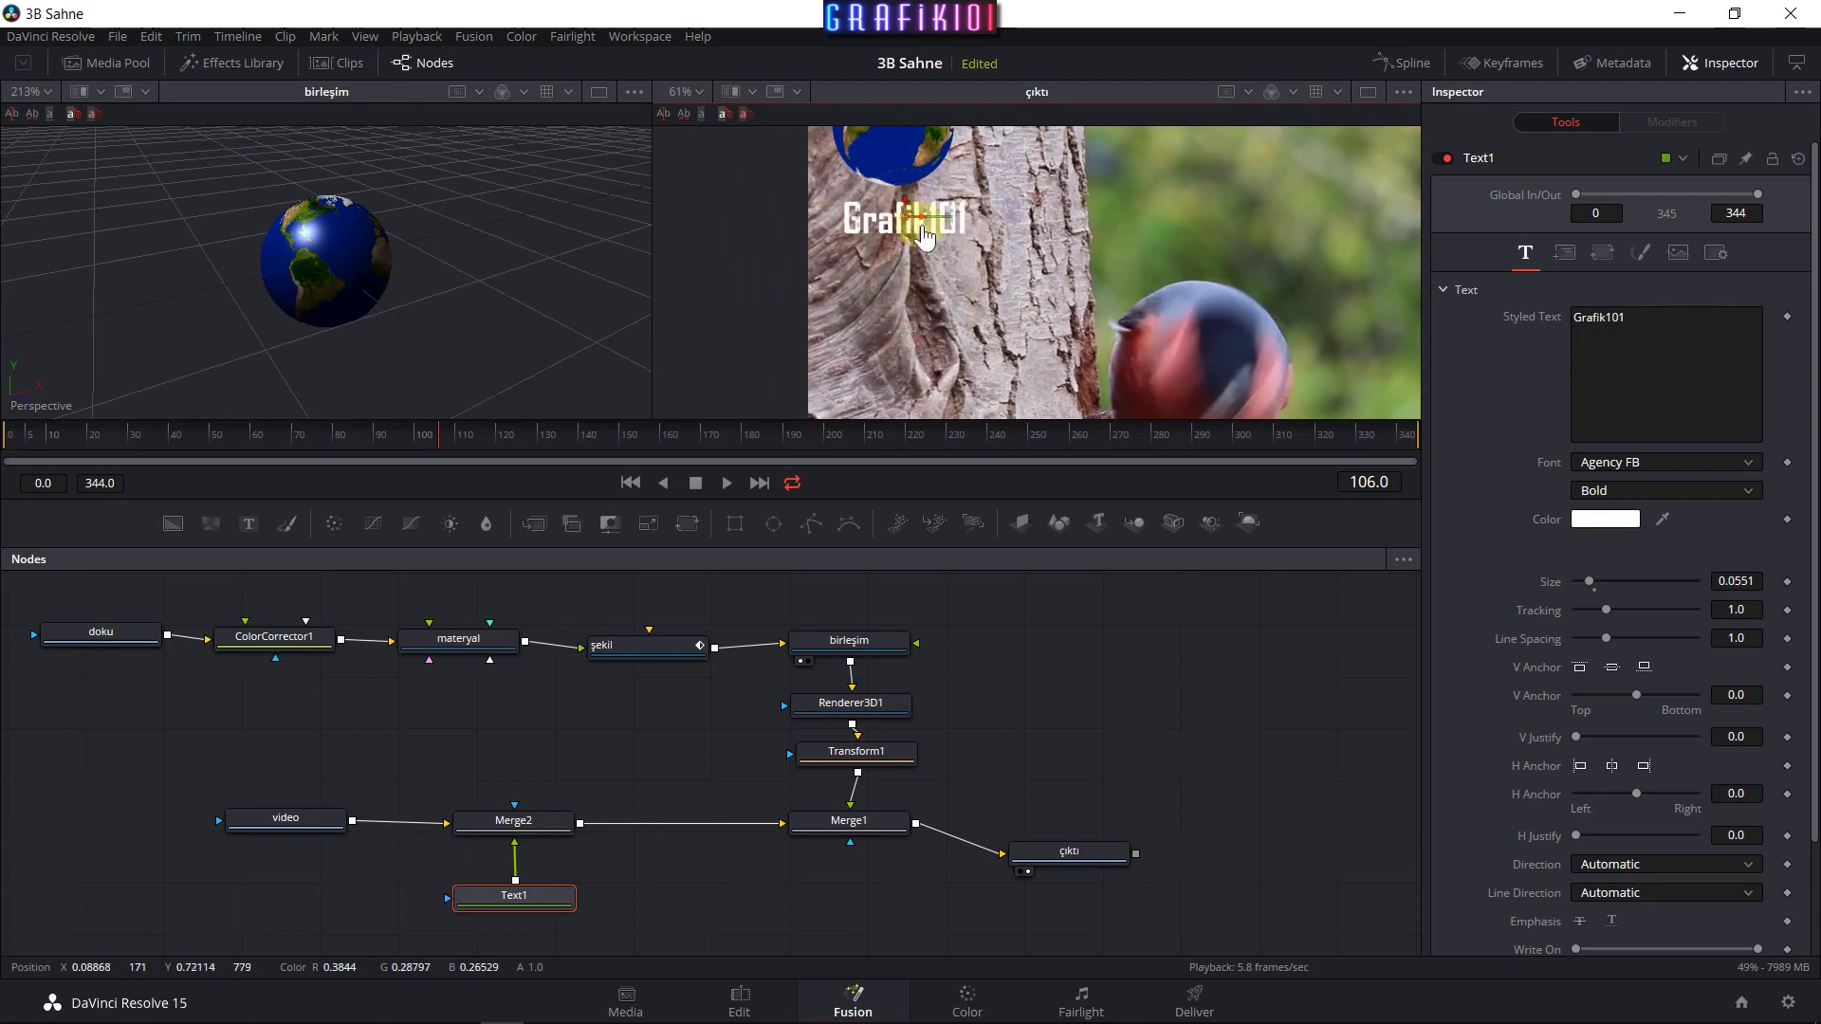
Colour the label text yellow (#ffff00) and switch to the Color page.
left_click(1601, 520)
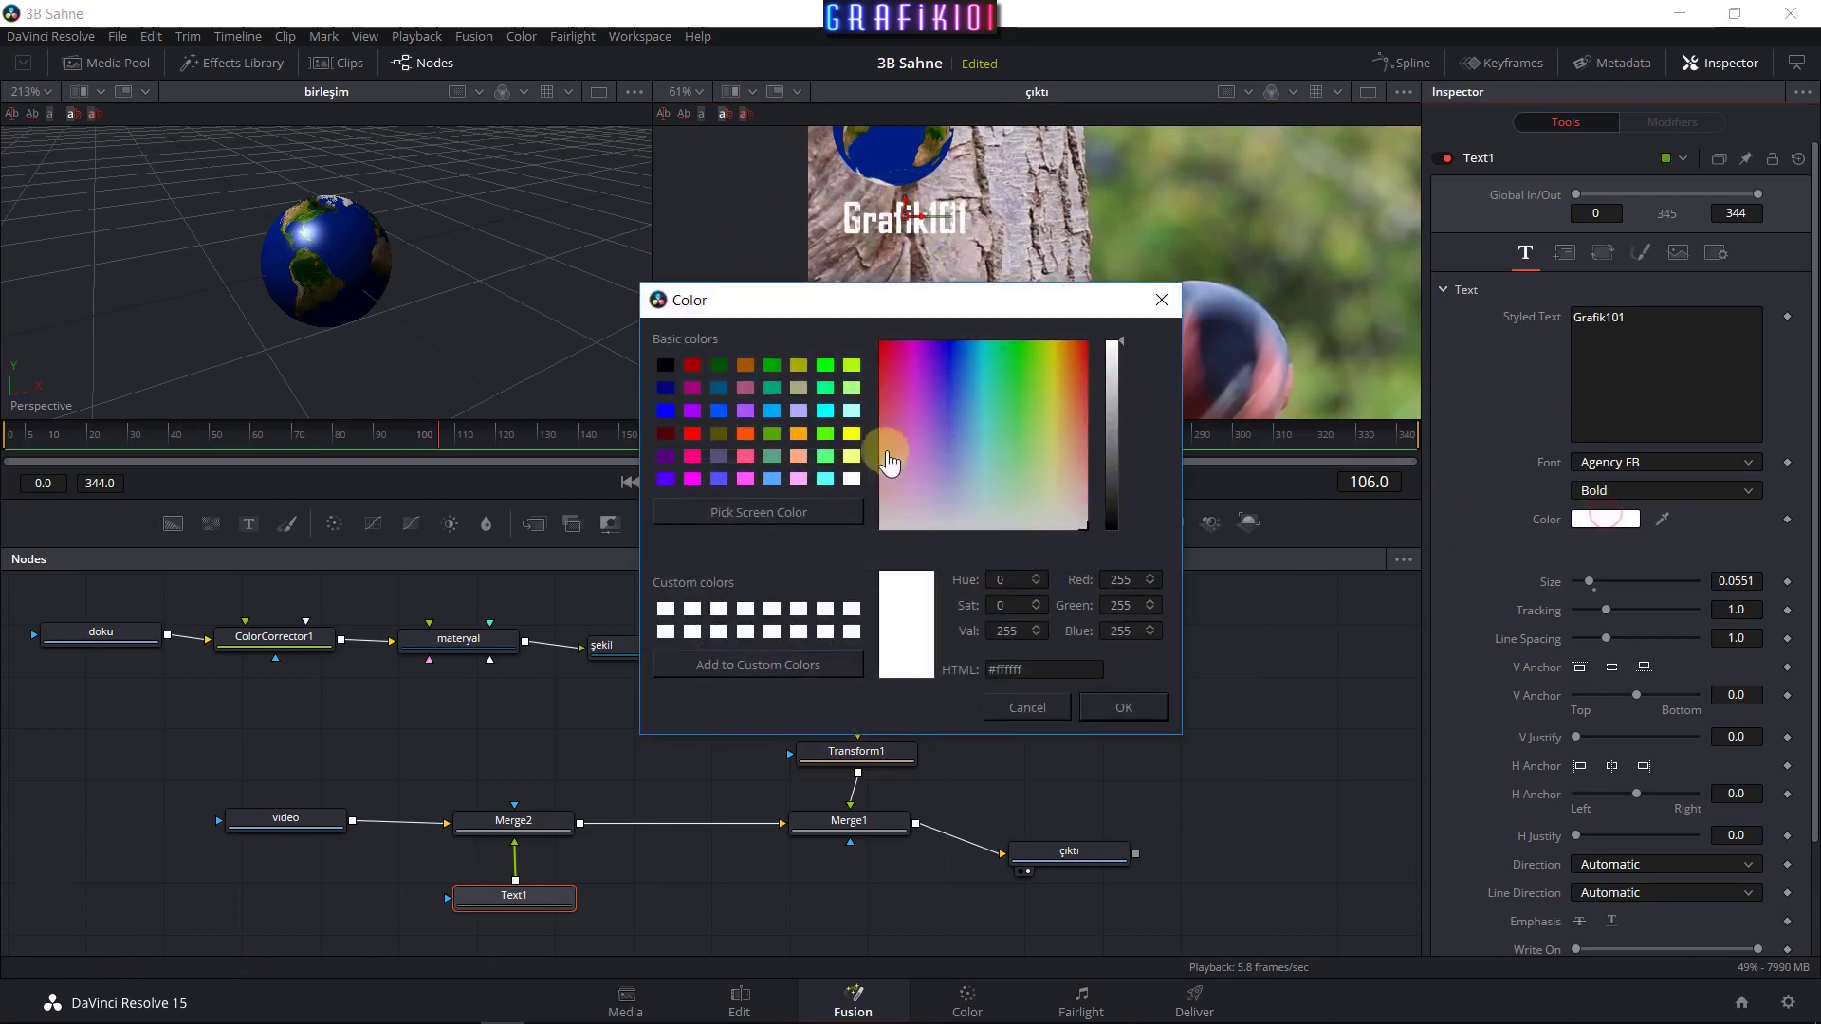
left_click(851, 412)
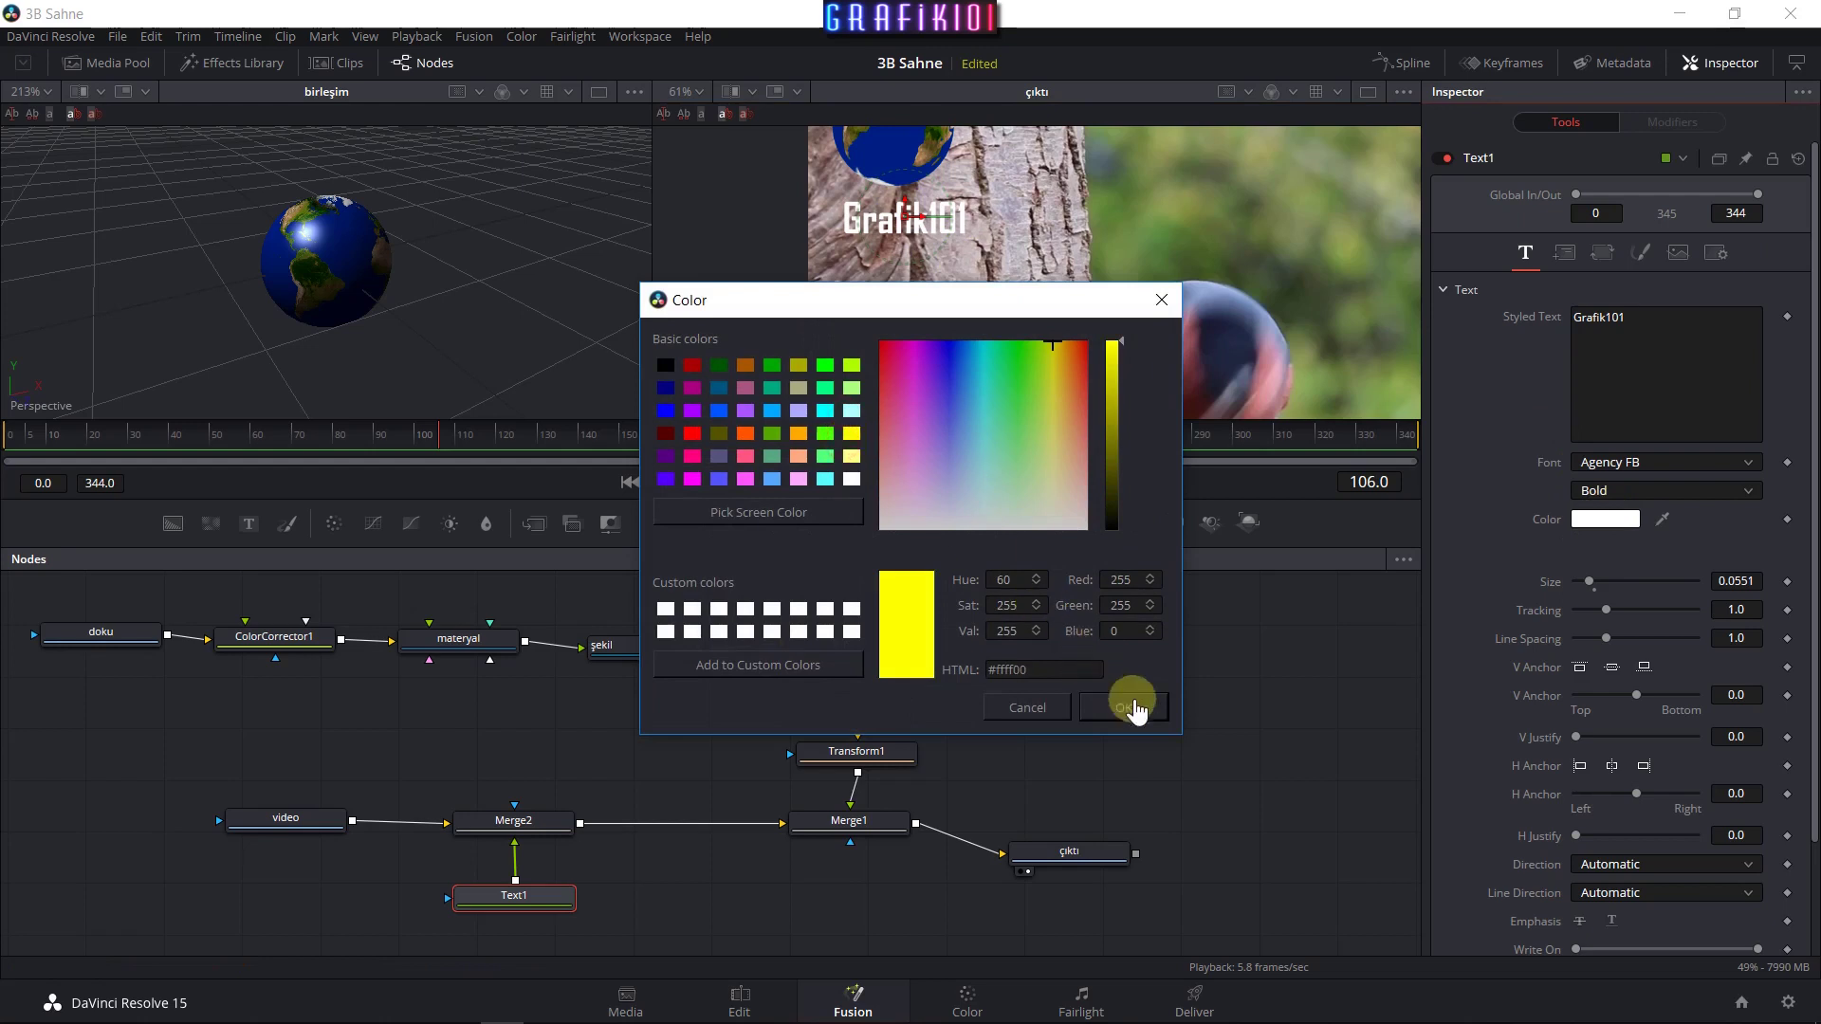
left_click(1129, 703)
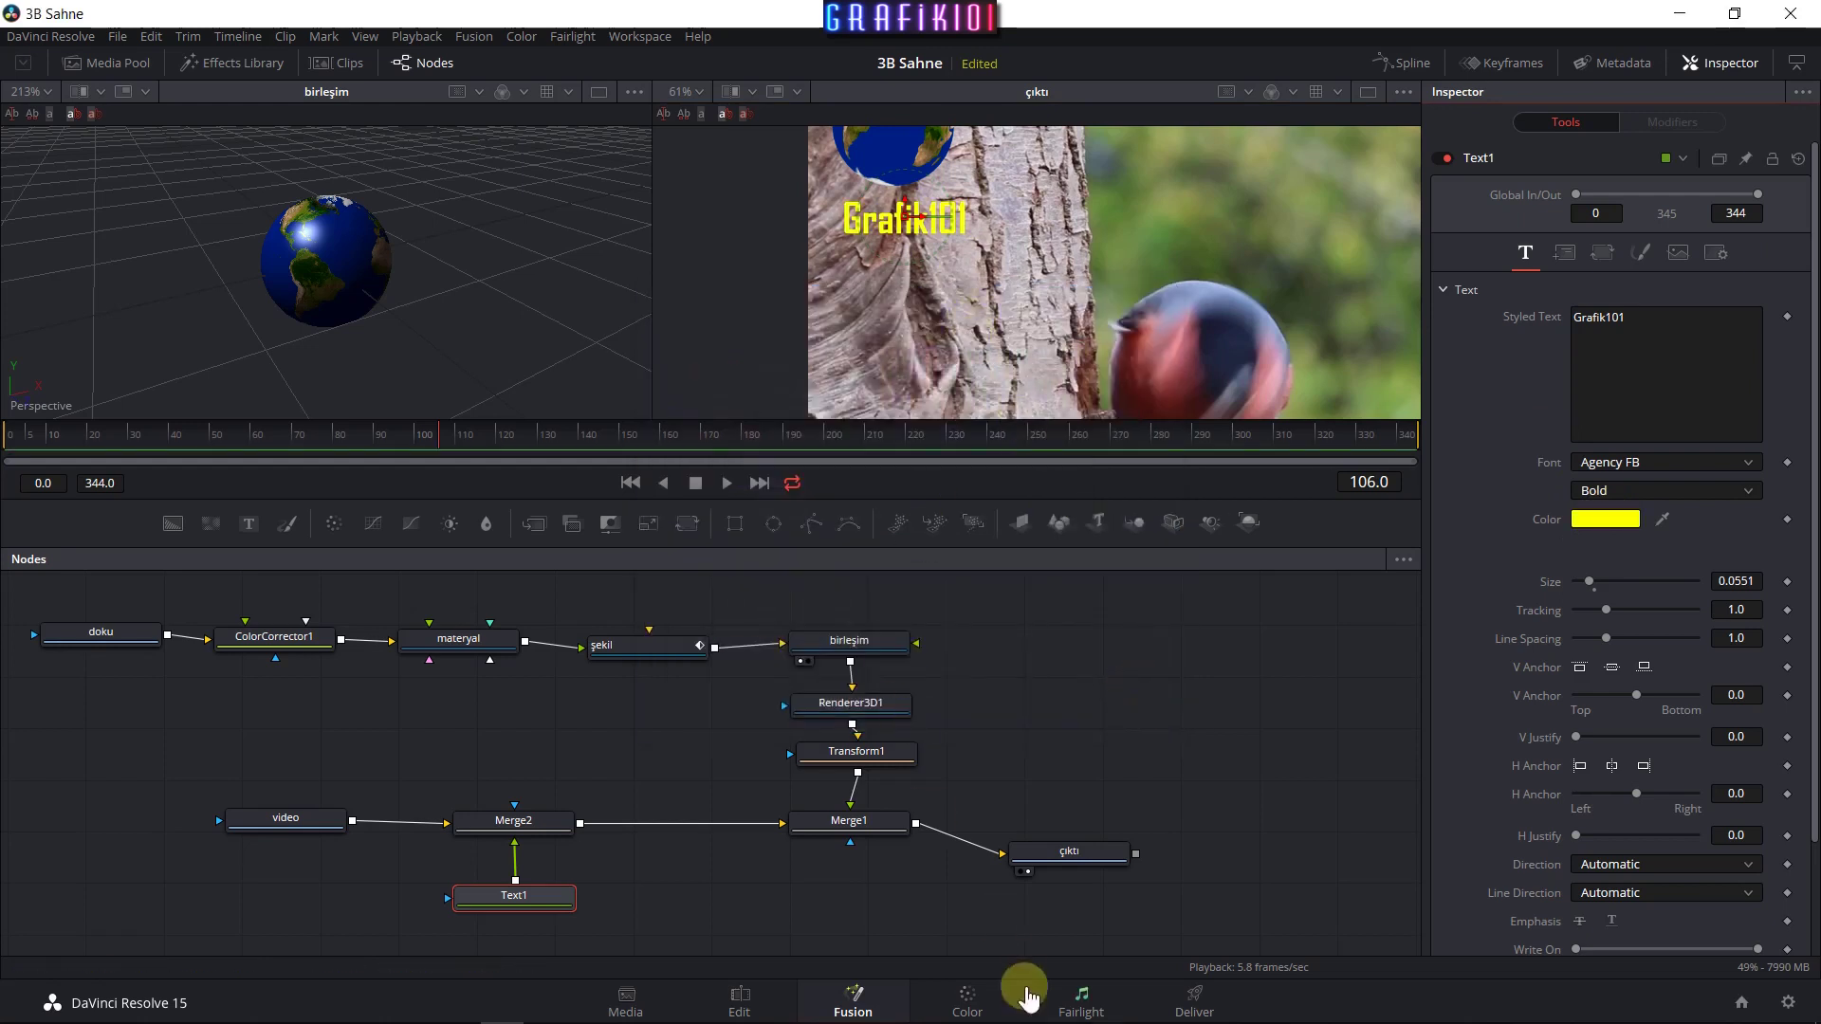
left_click(992, 1010)
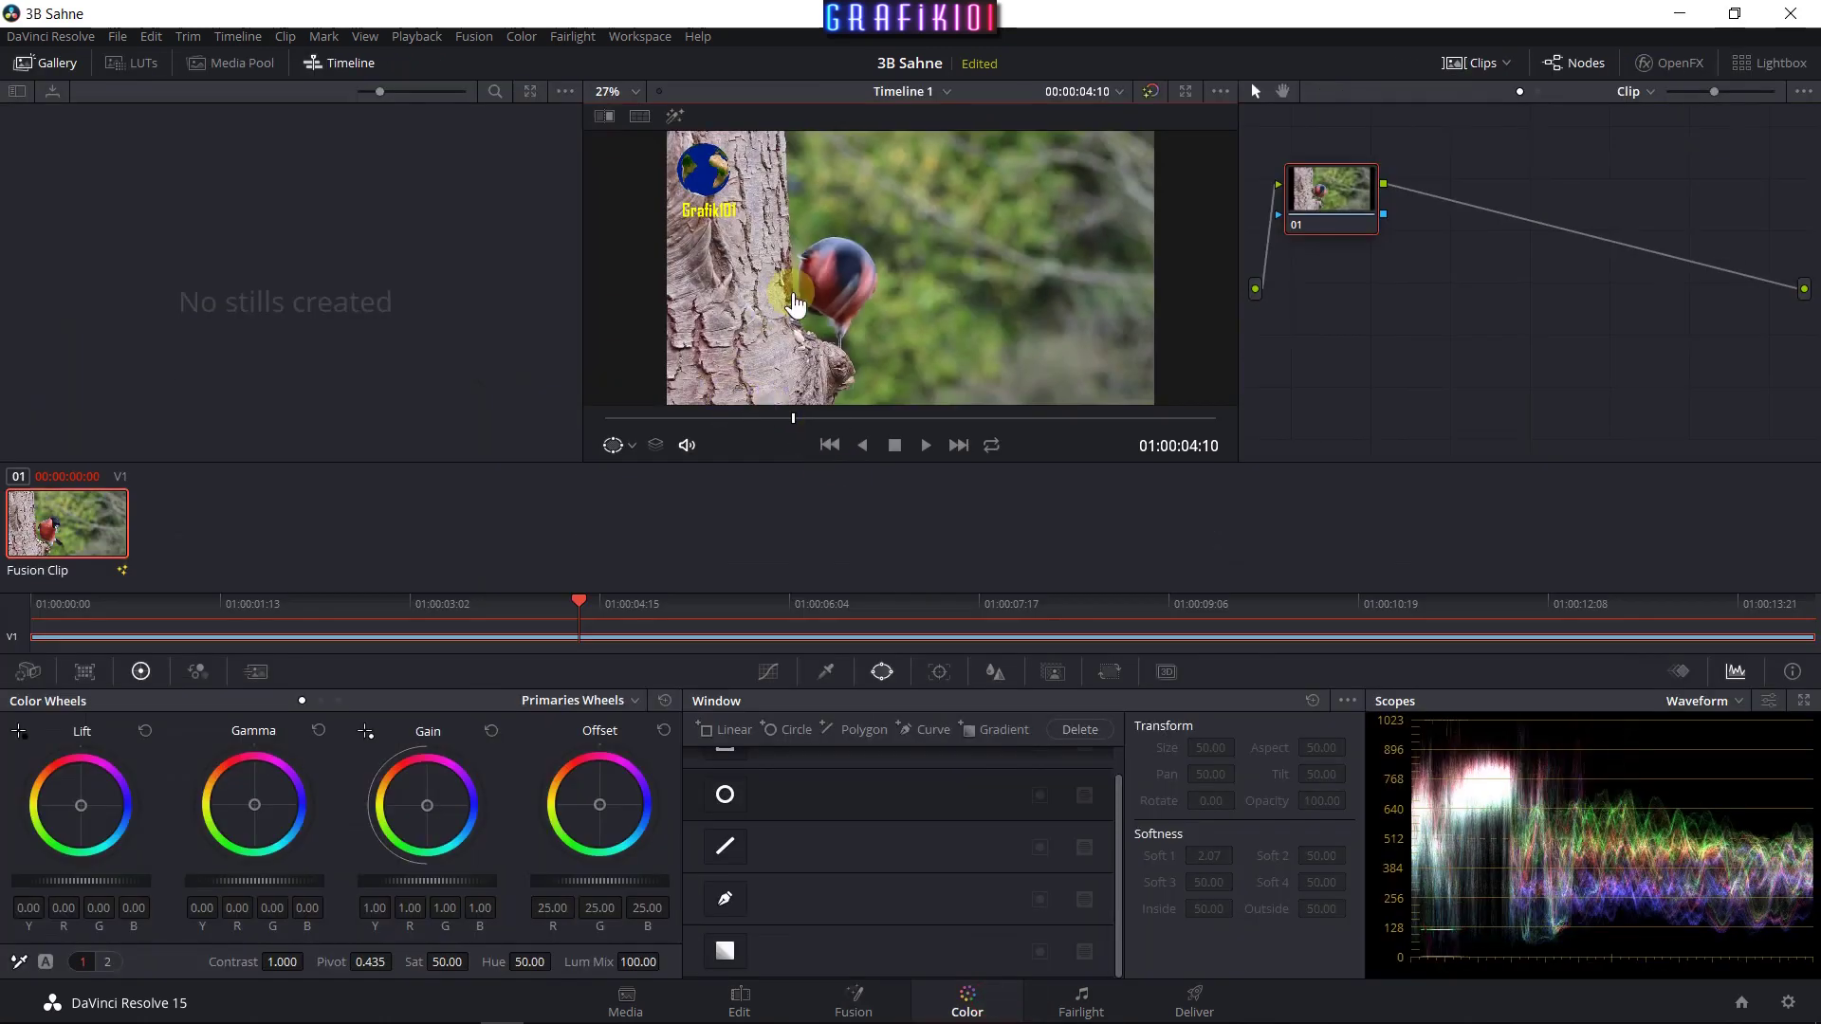
key("ctrl+f")
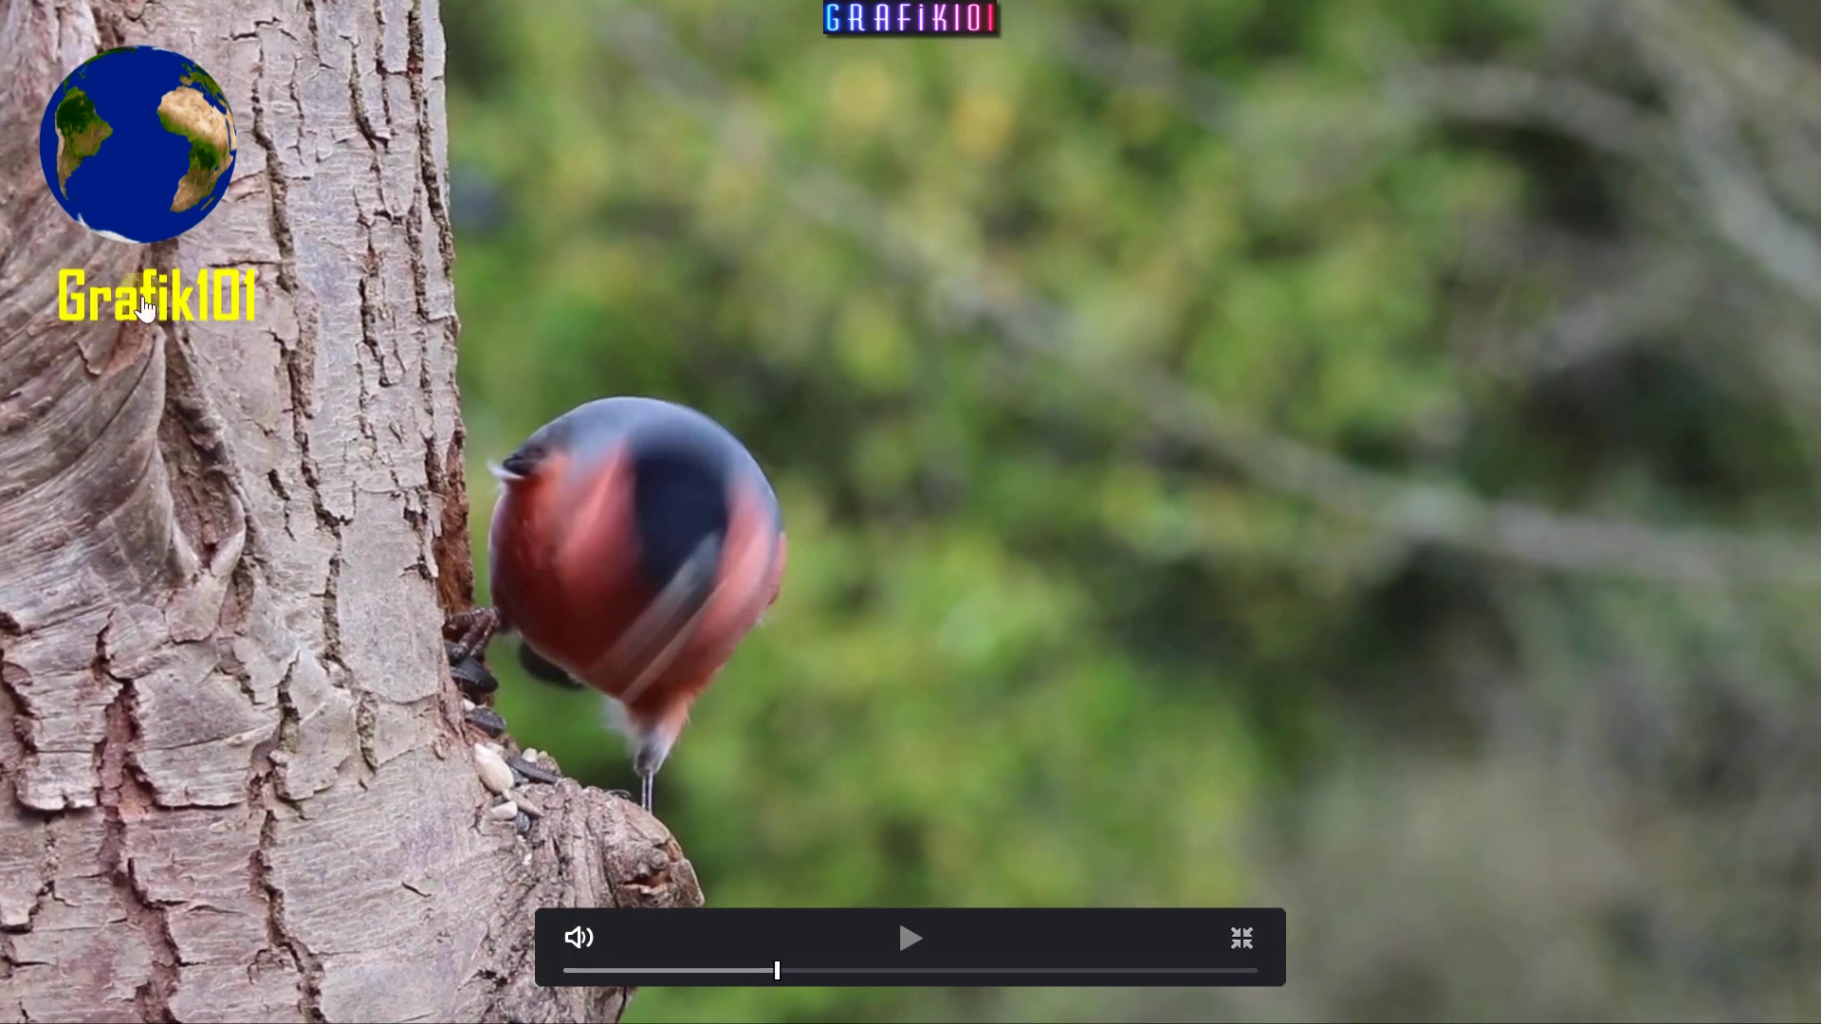
left_click(1238, 939)
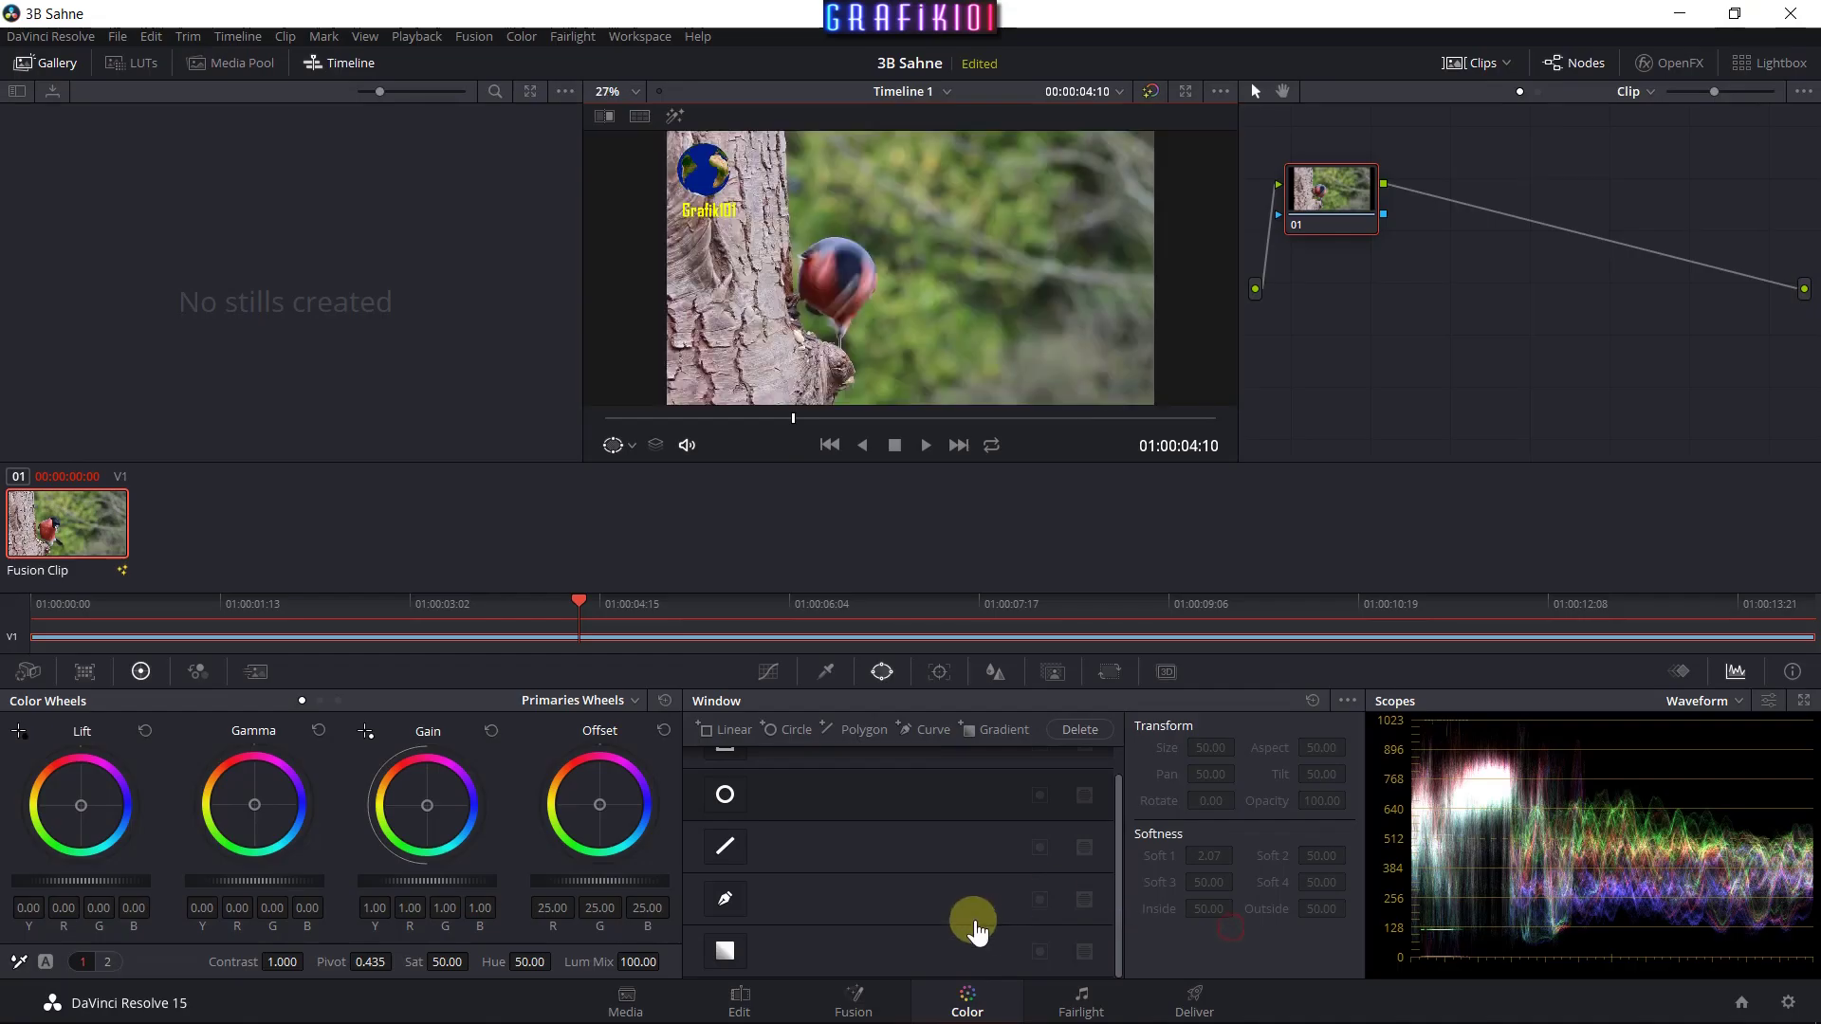
Back on the Fusion page, nudge Text1's Grafik101 label slightly left beneath the globe, then return to Color.
left_click(809, 1011)
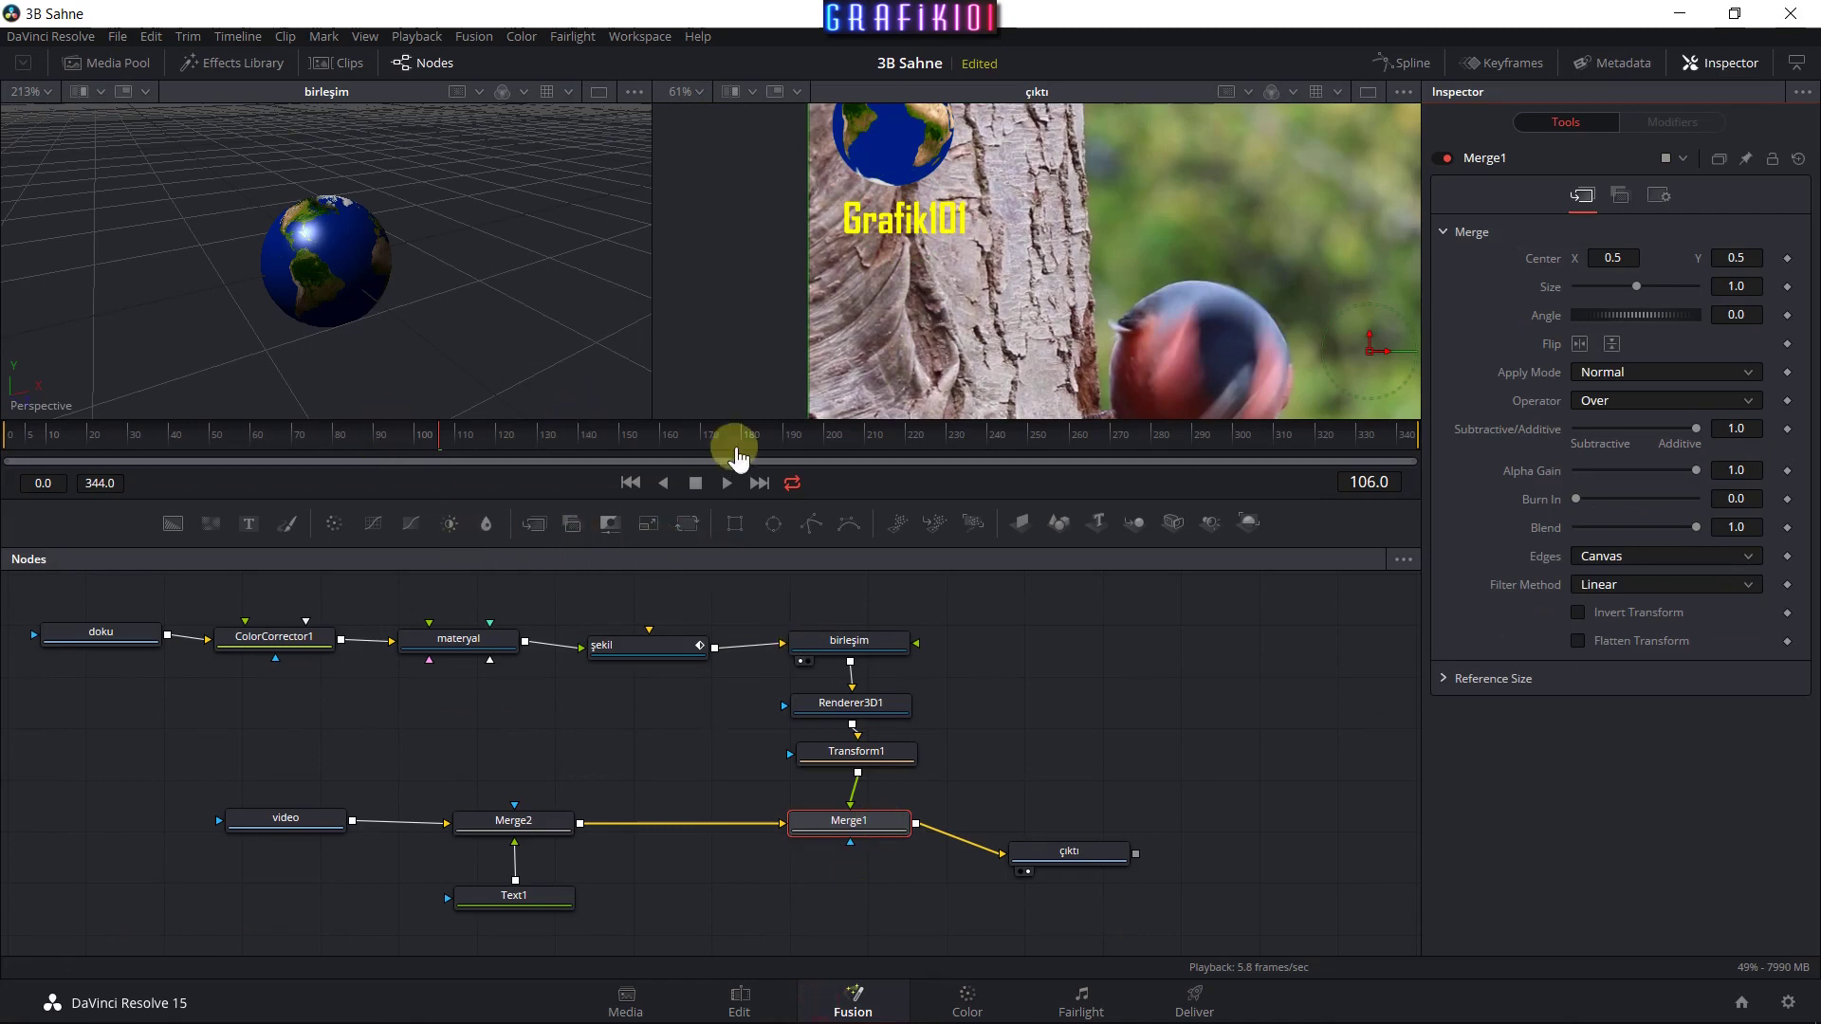
left_click(555, 895)
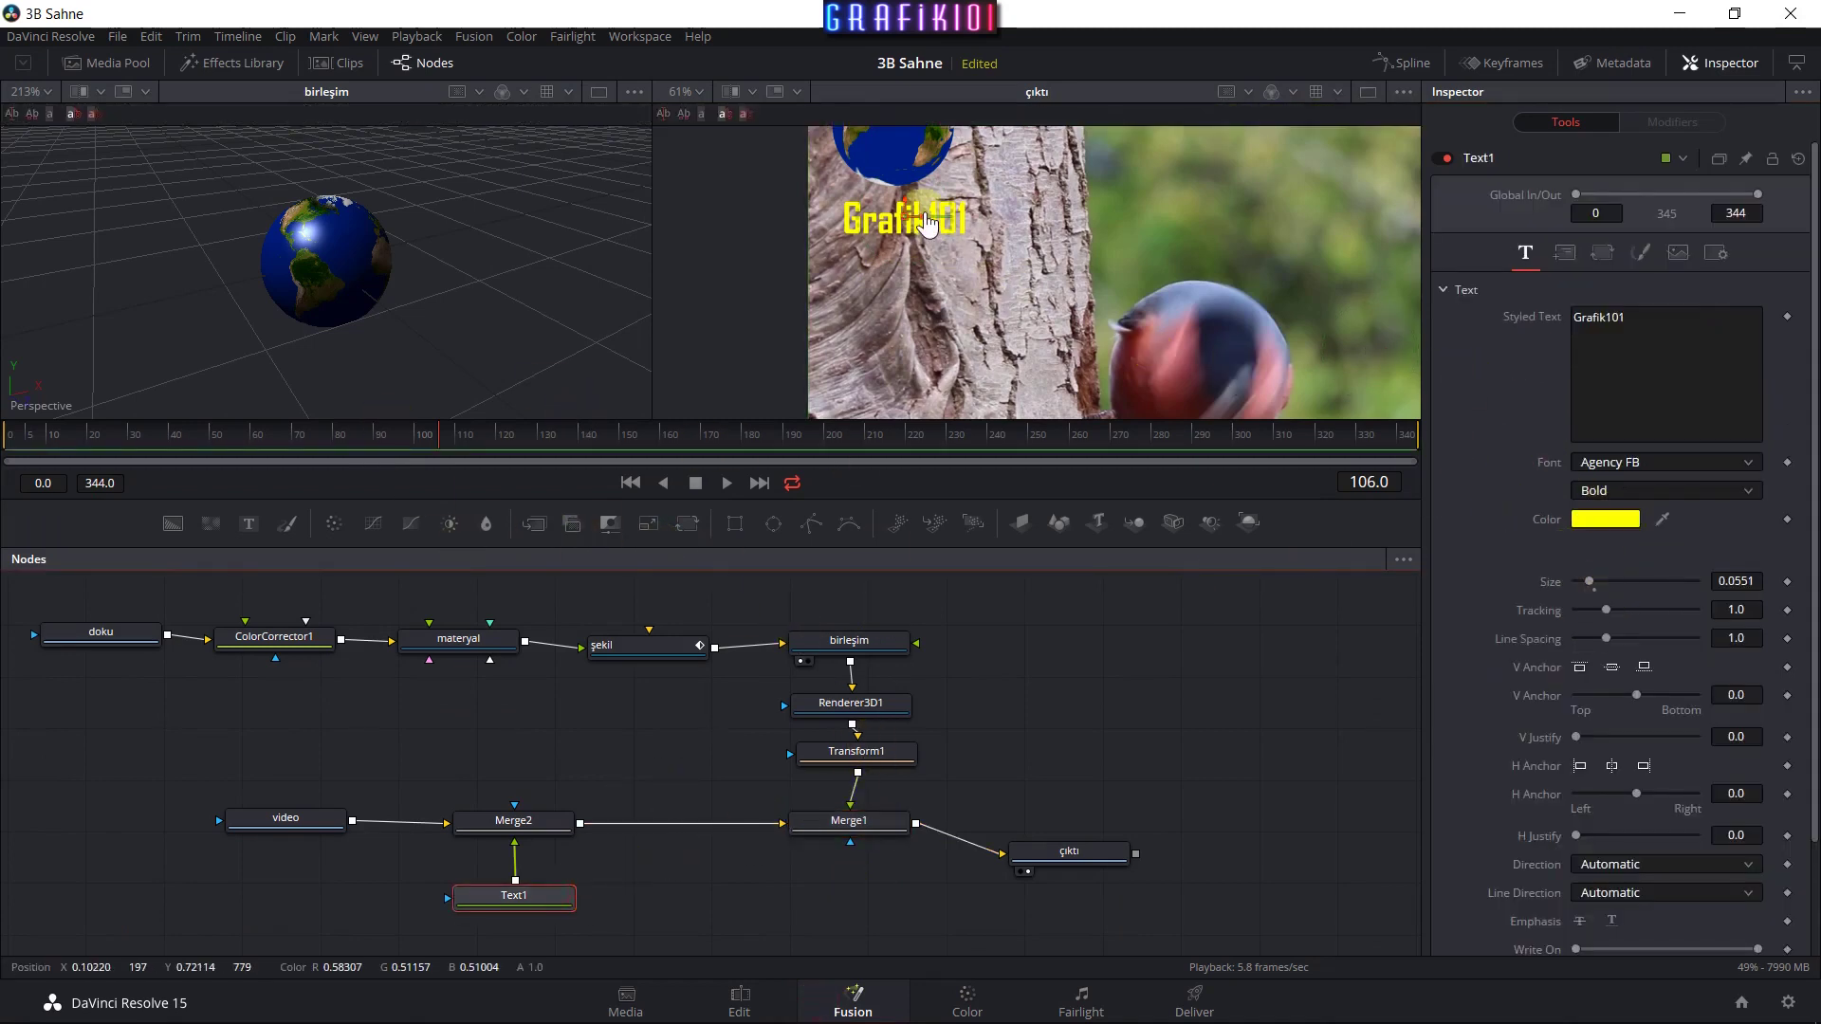
left_click_drag(927, 225, 912, 231)
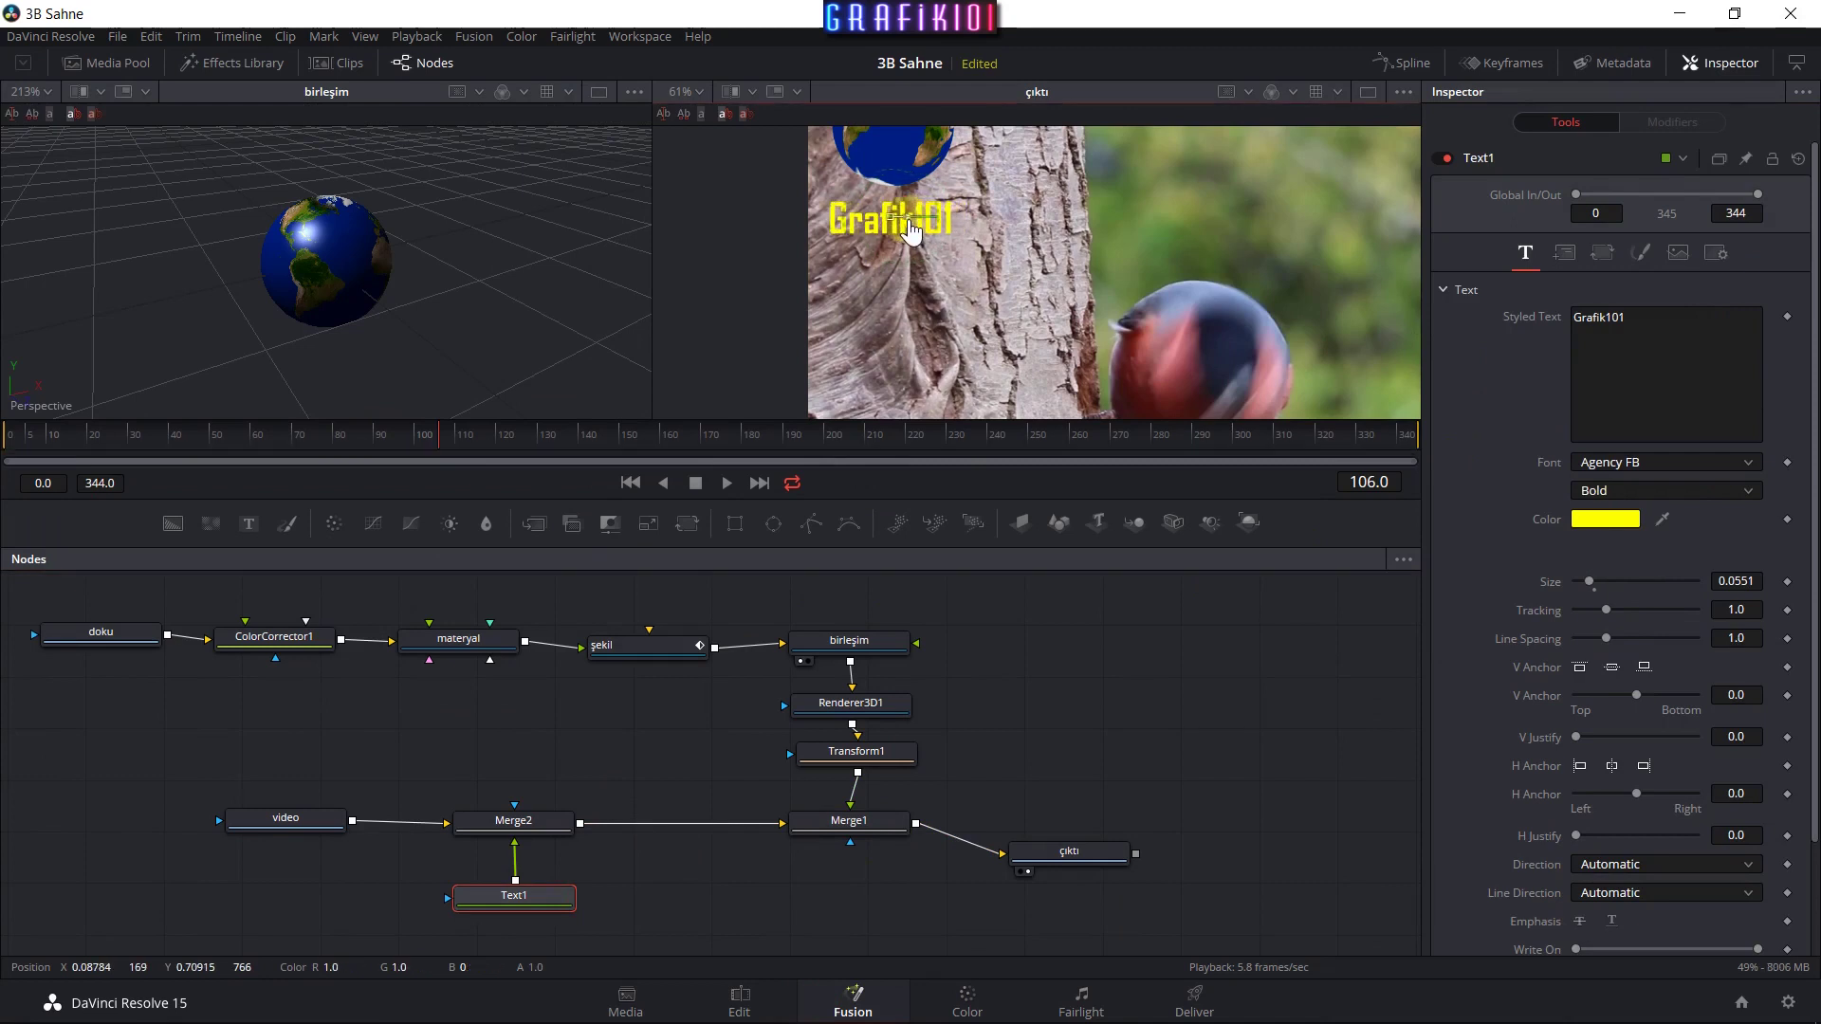
left_click_drag(913, 231, 916, 234)
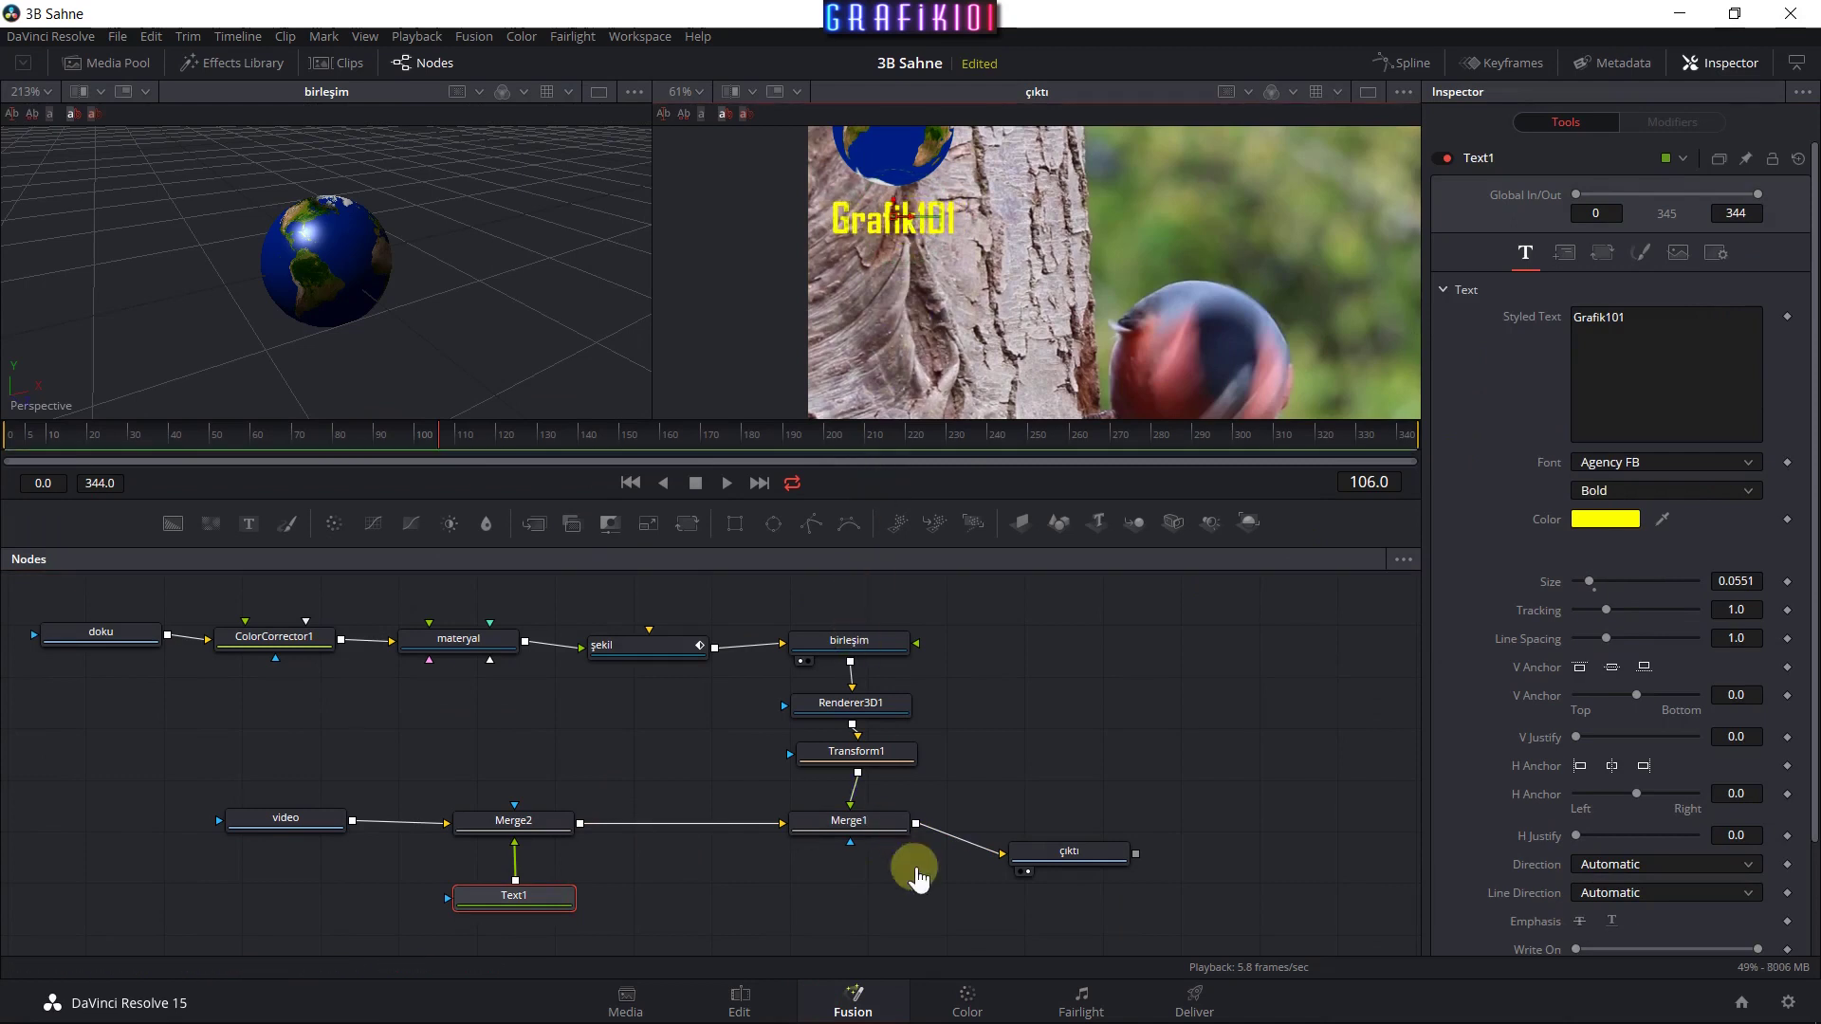
left_click(966, 998)
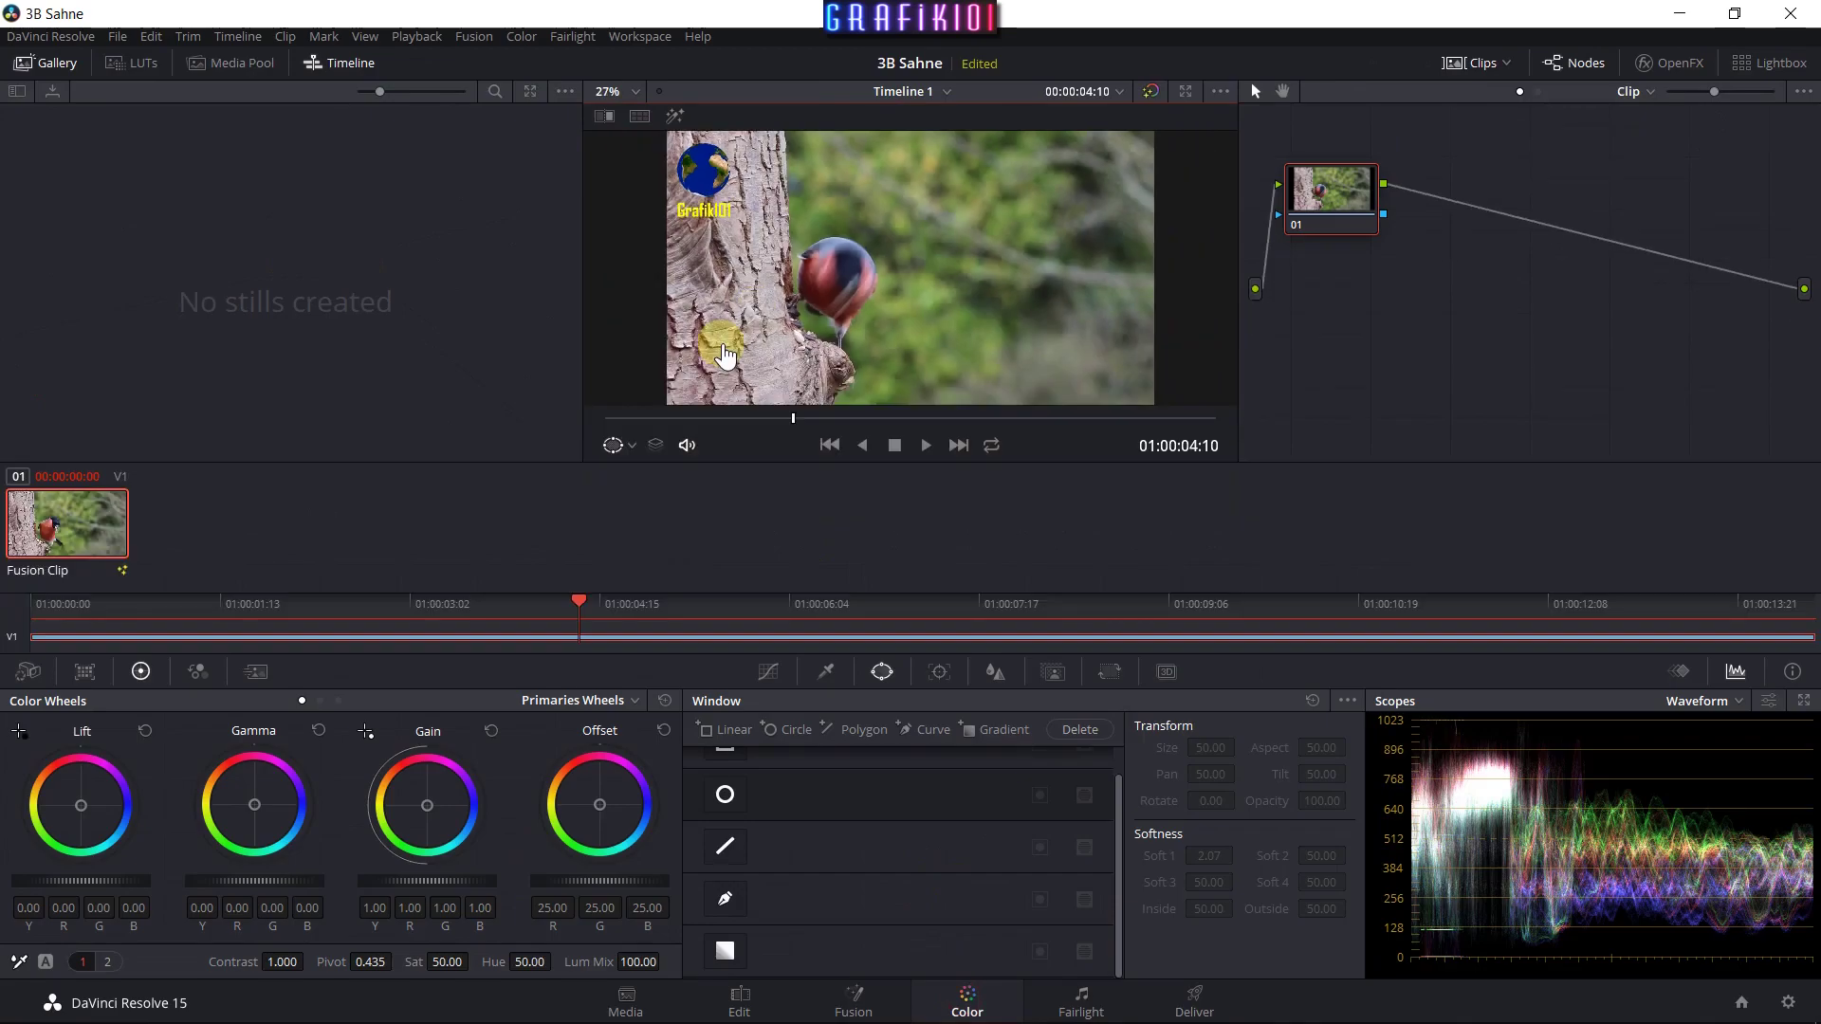
Play the composite full screen from the start, stop it, and return to the Fusion page.
key("ctrl+f")
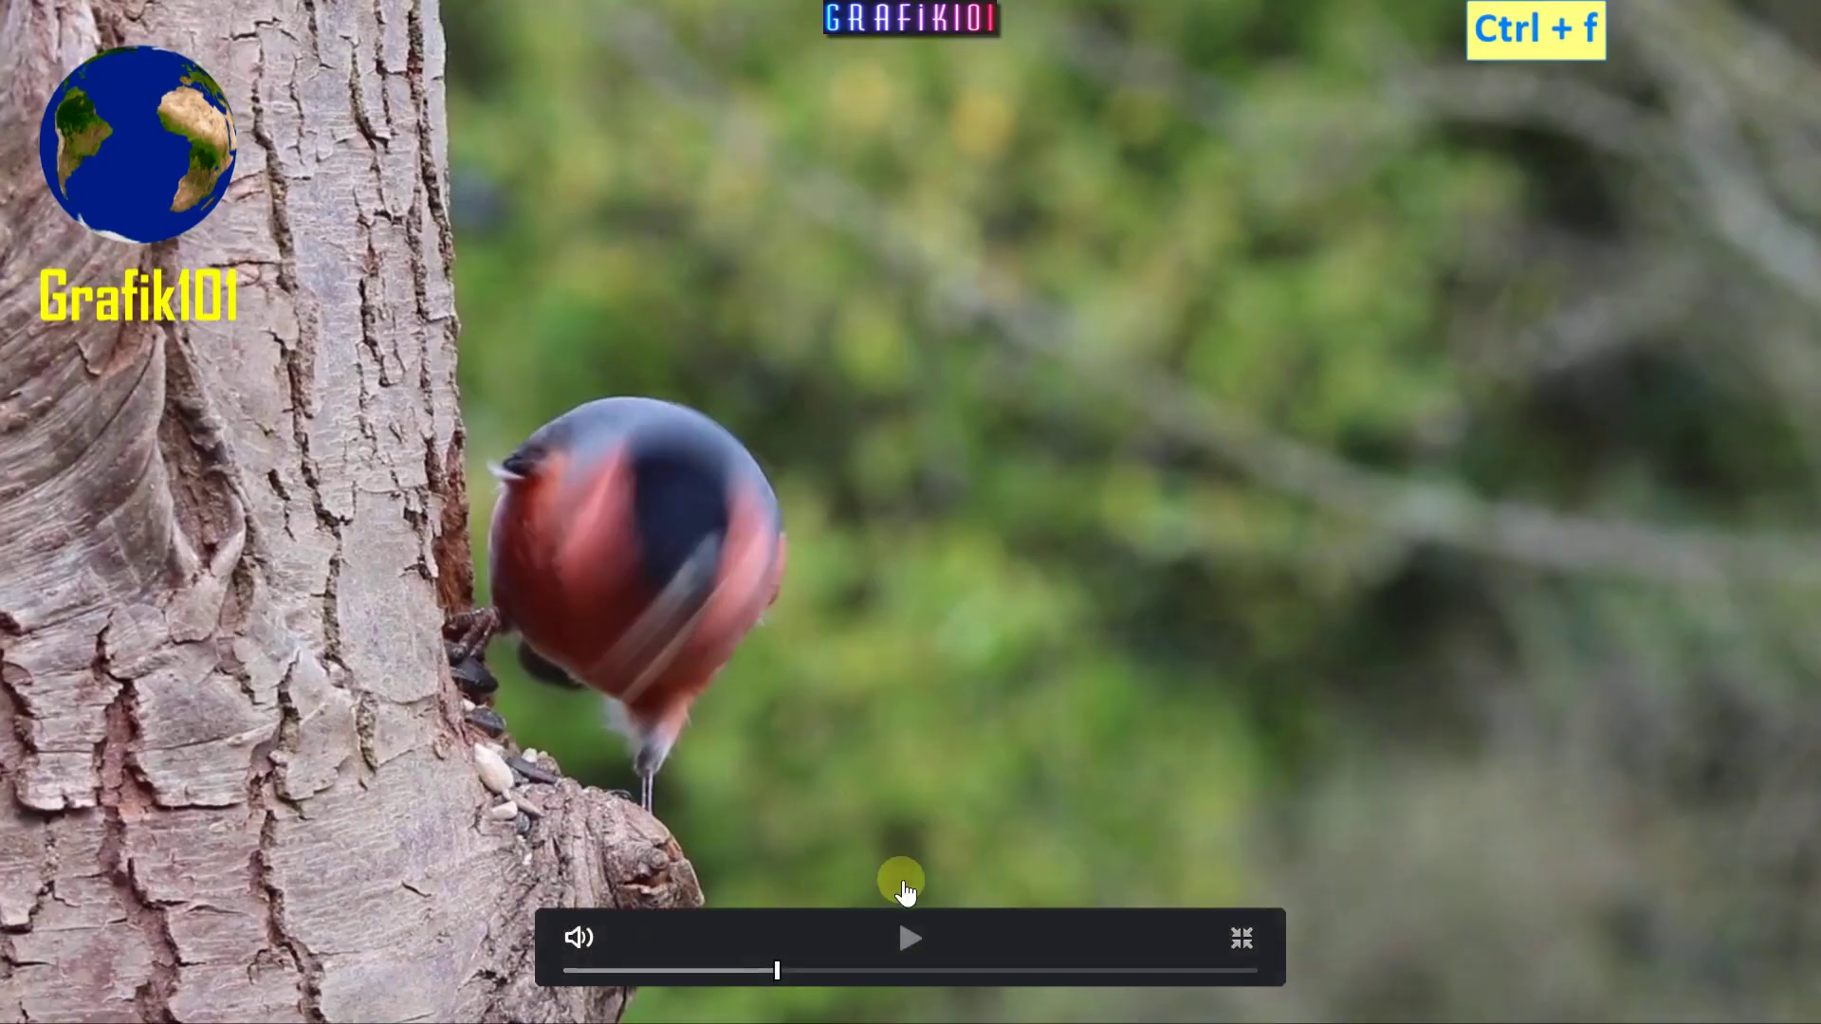
left_click(915, 939)
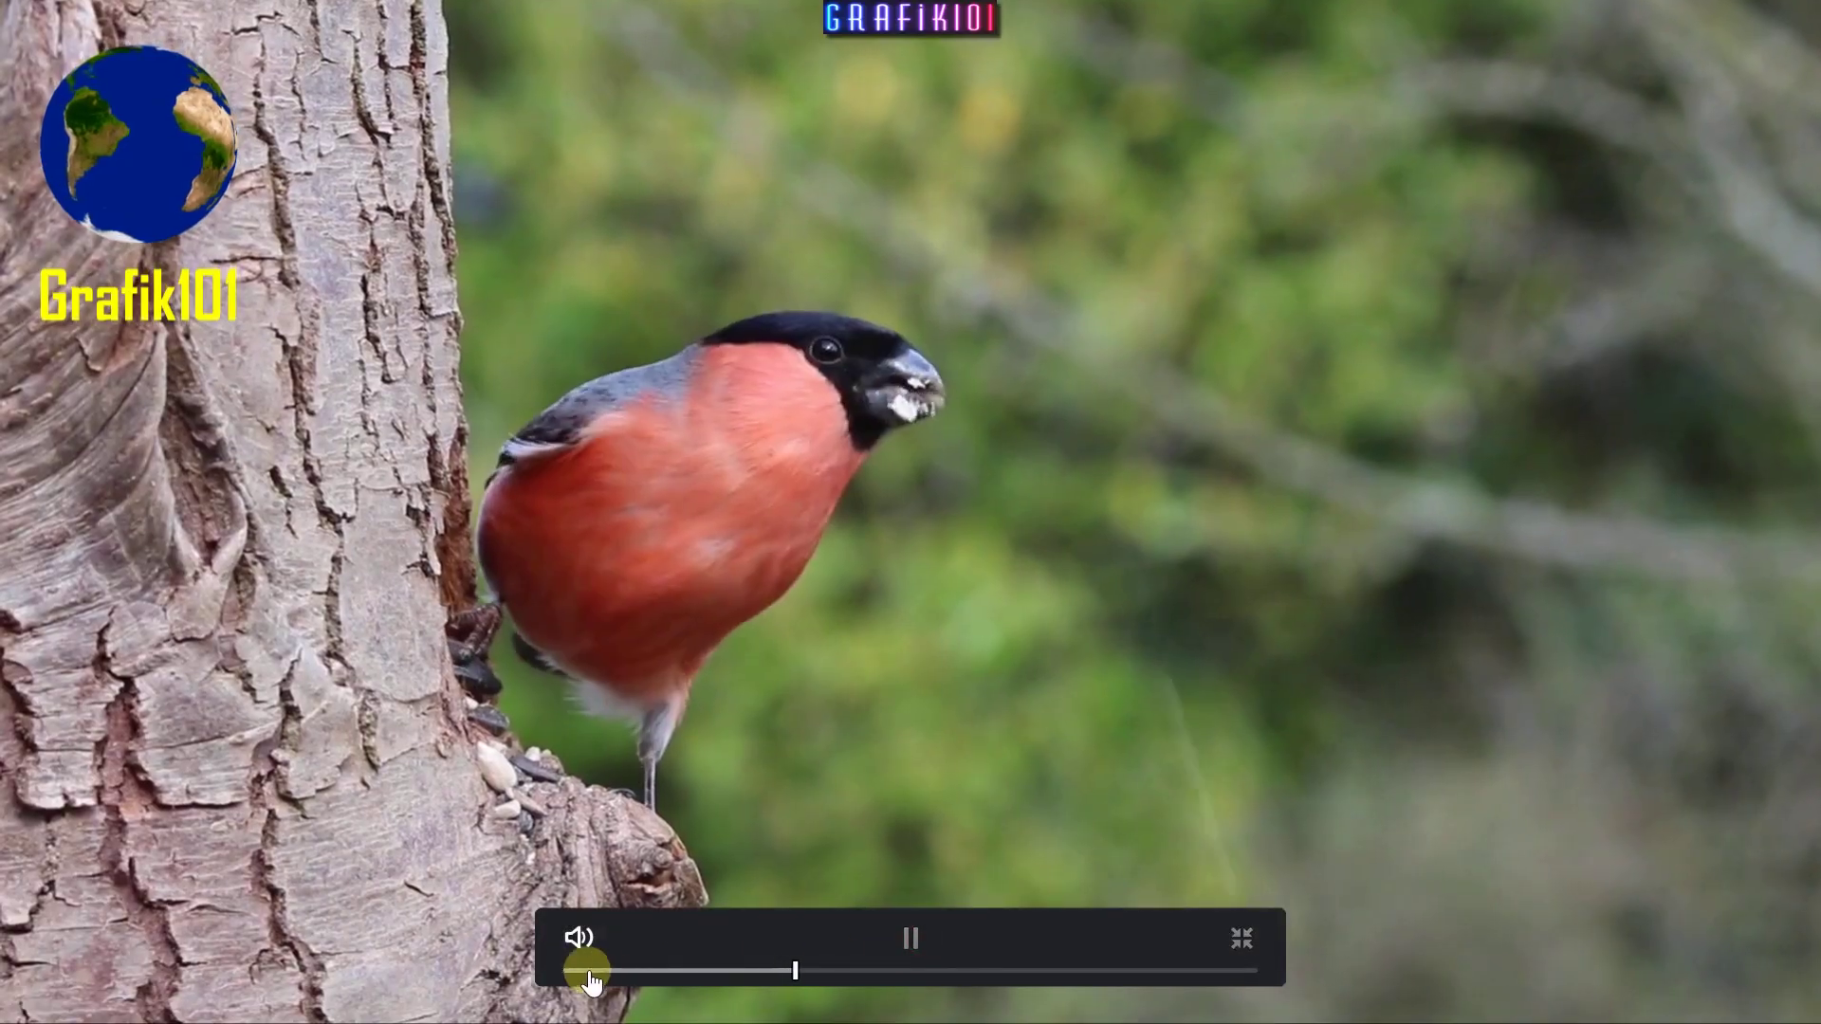
left_click(565, 971)
left_click(910, 939)
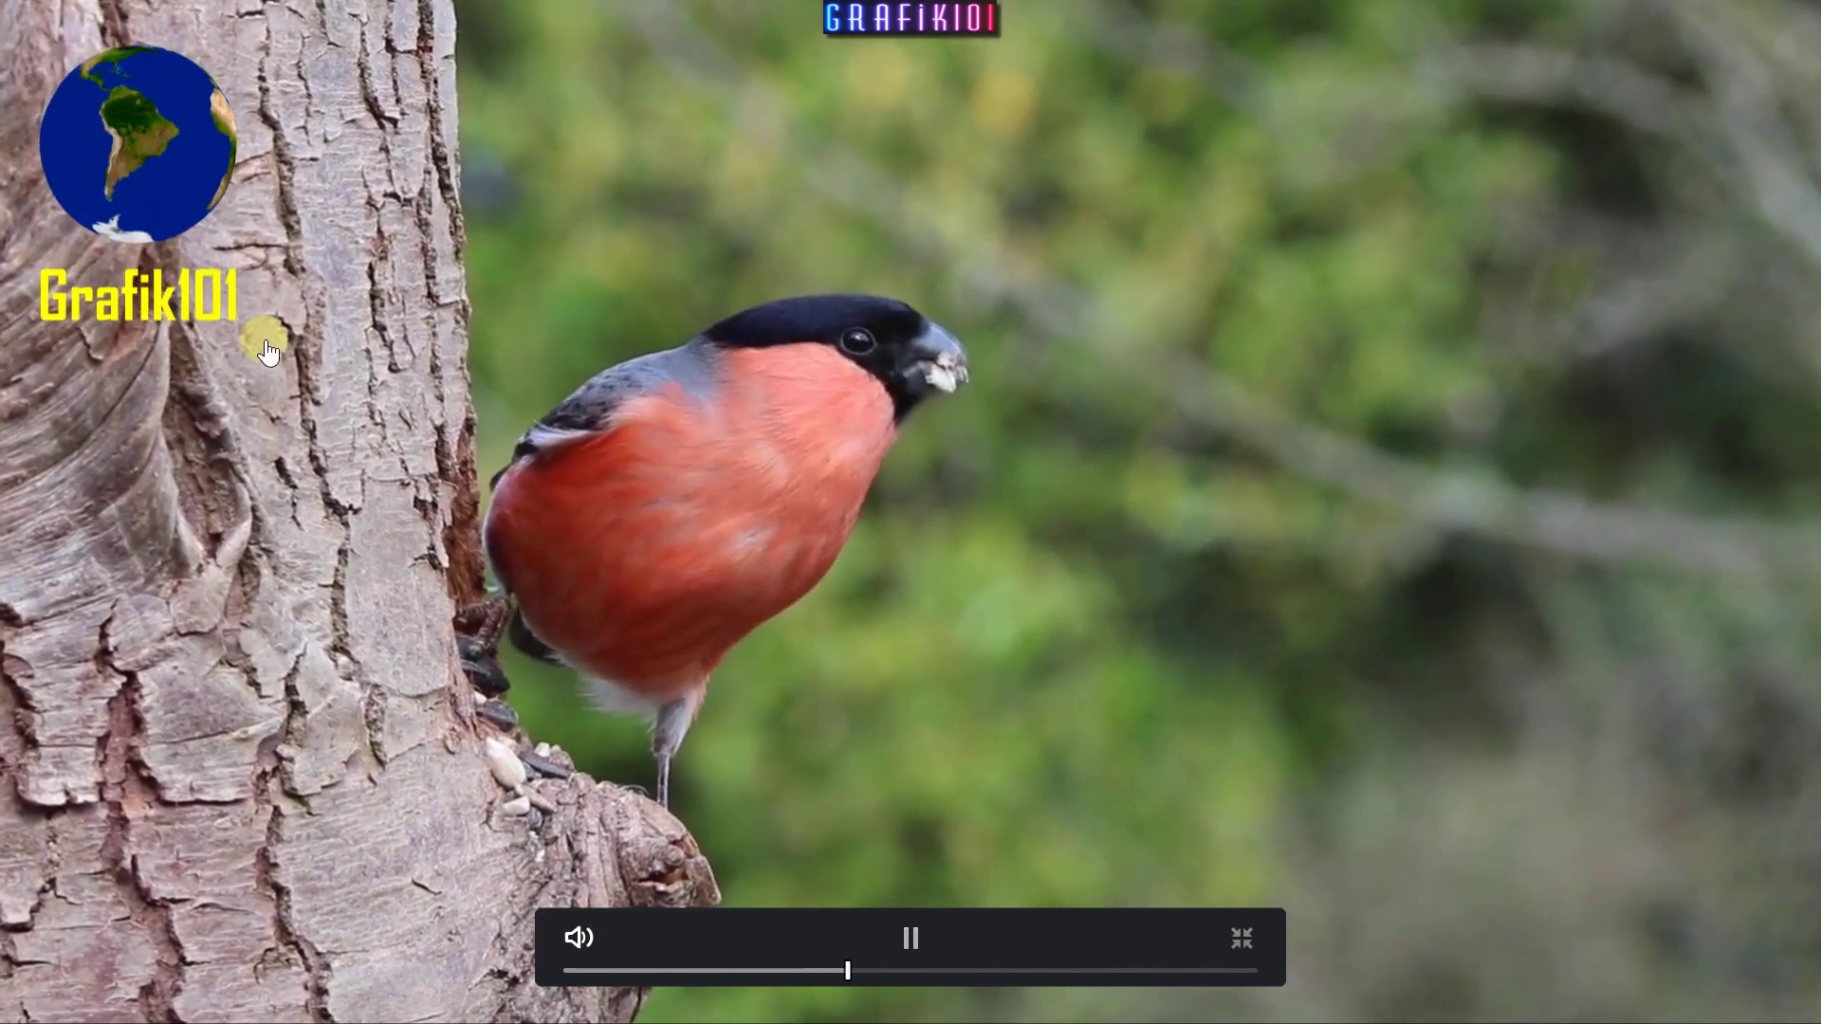
left_click(906, 939)
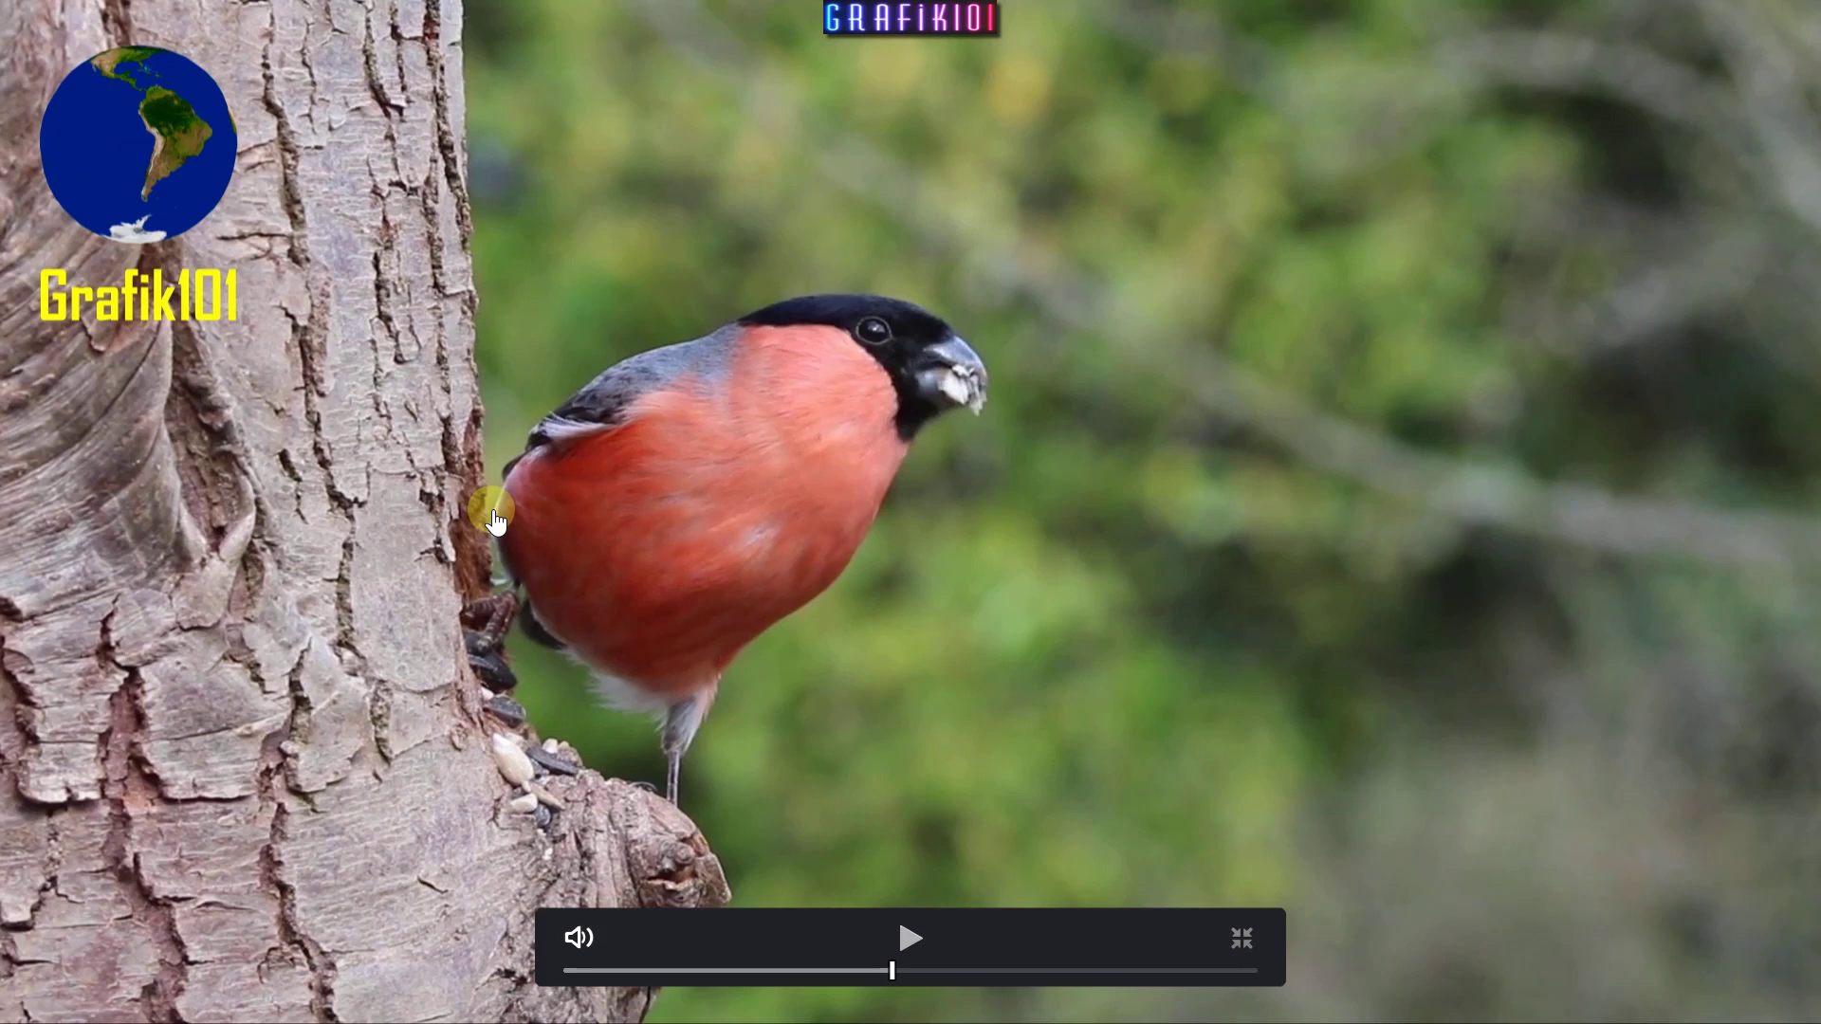
left_click(566, 986)
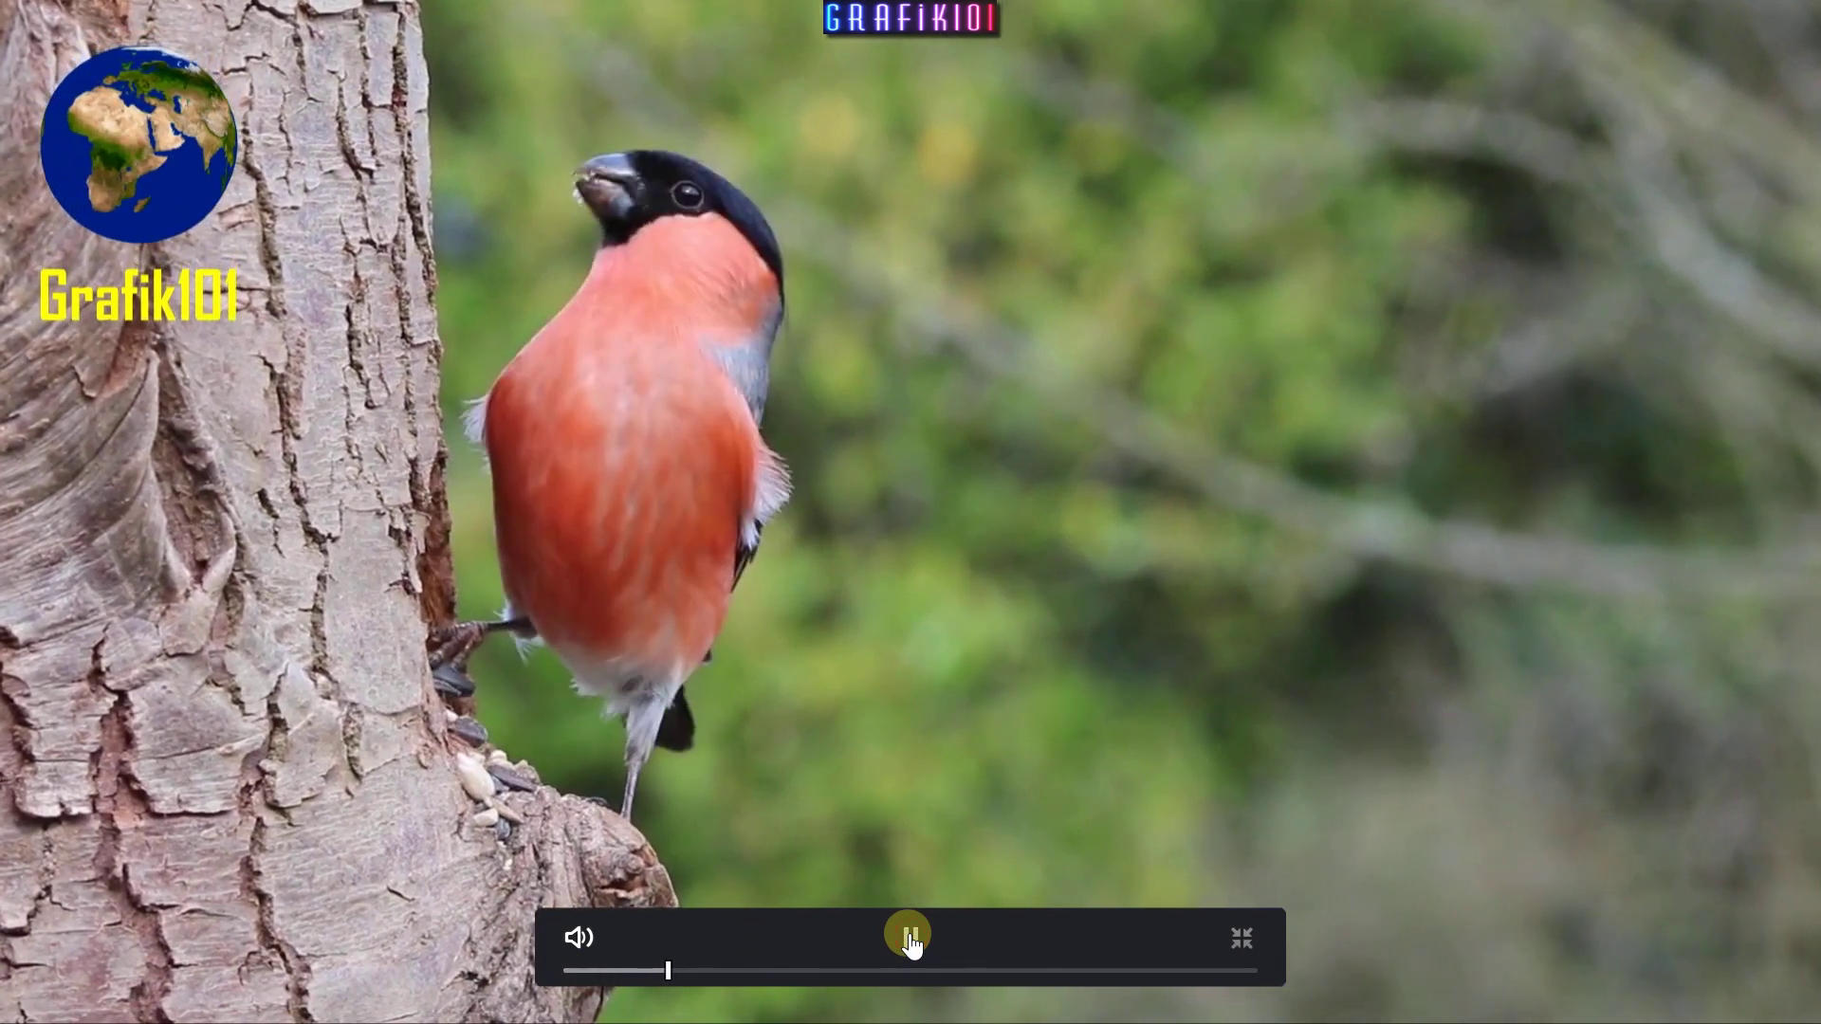
left_click(911, 939)
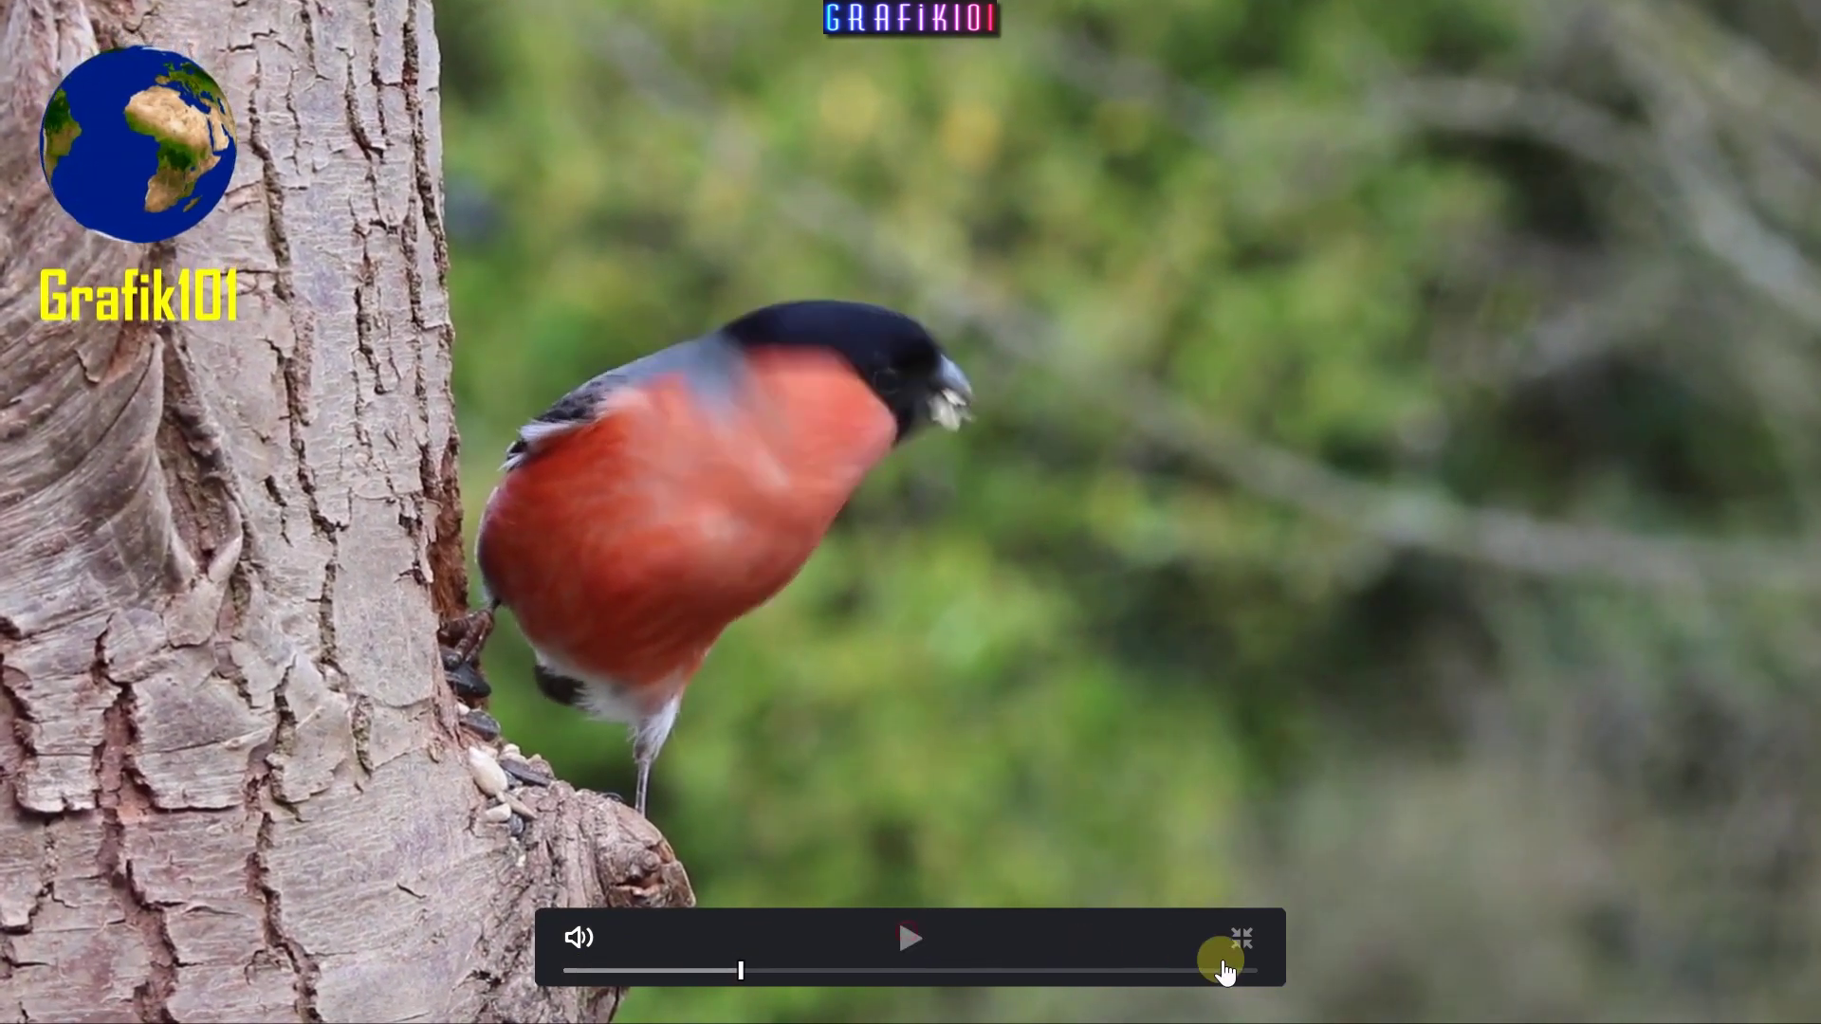
left_click(1240, 940)
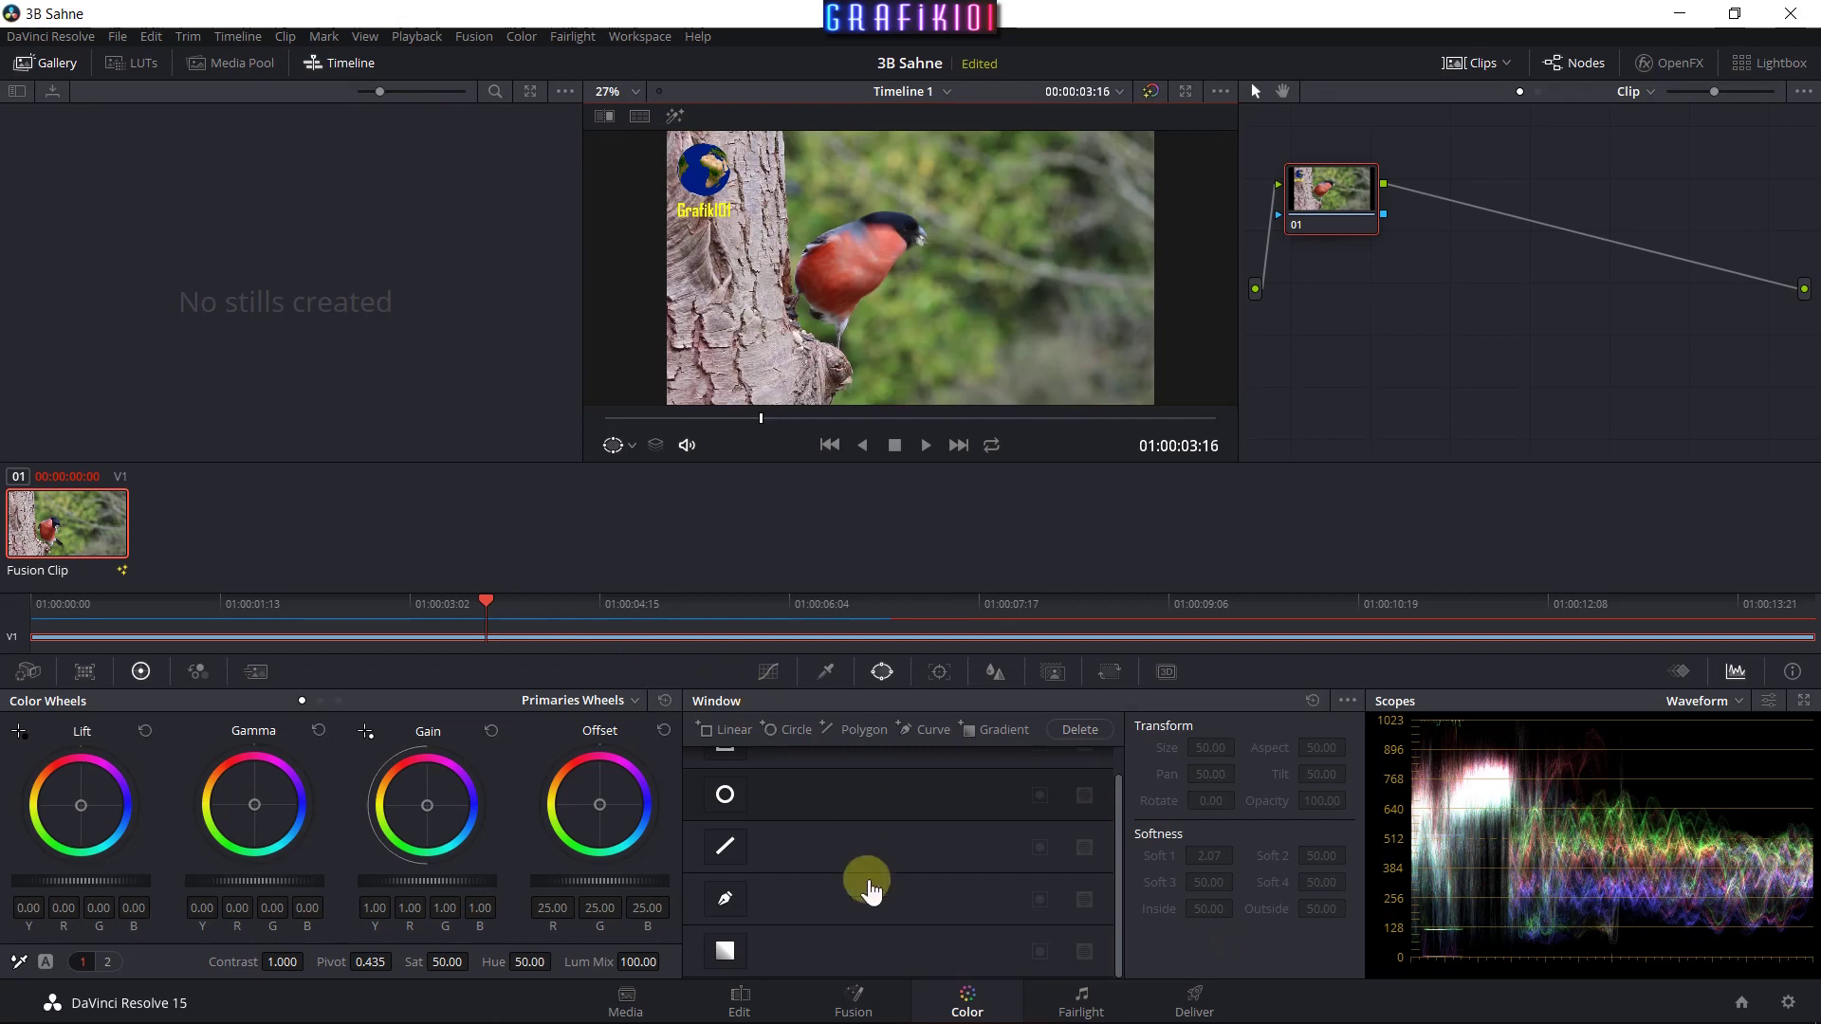
left_click(848, 991)
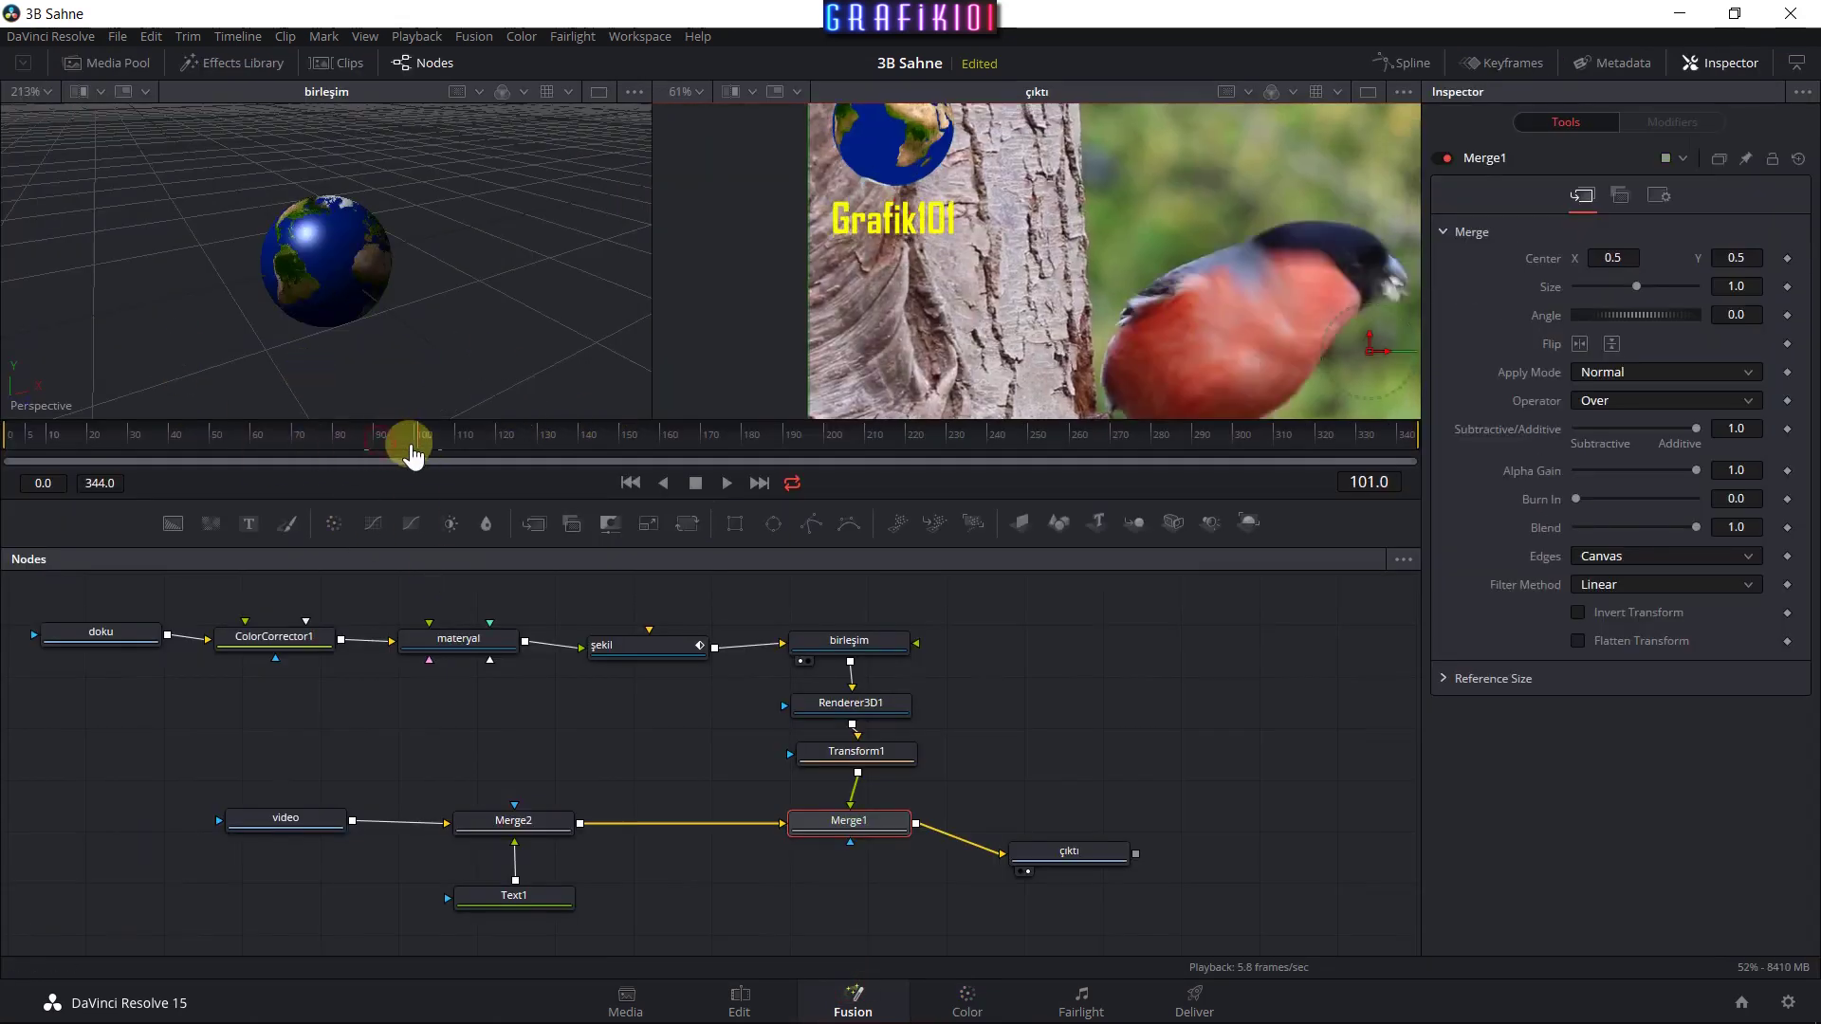
Go back to frame 86, select all nodes and arrange them to connected.
left_click_drag(411, 453, 282, 469)
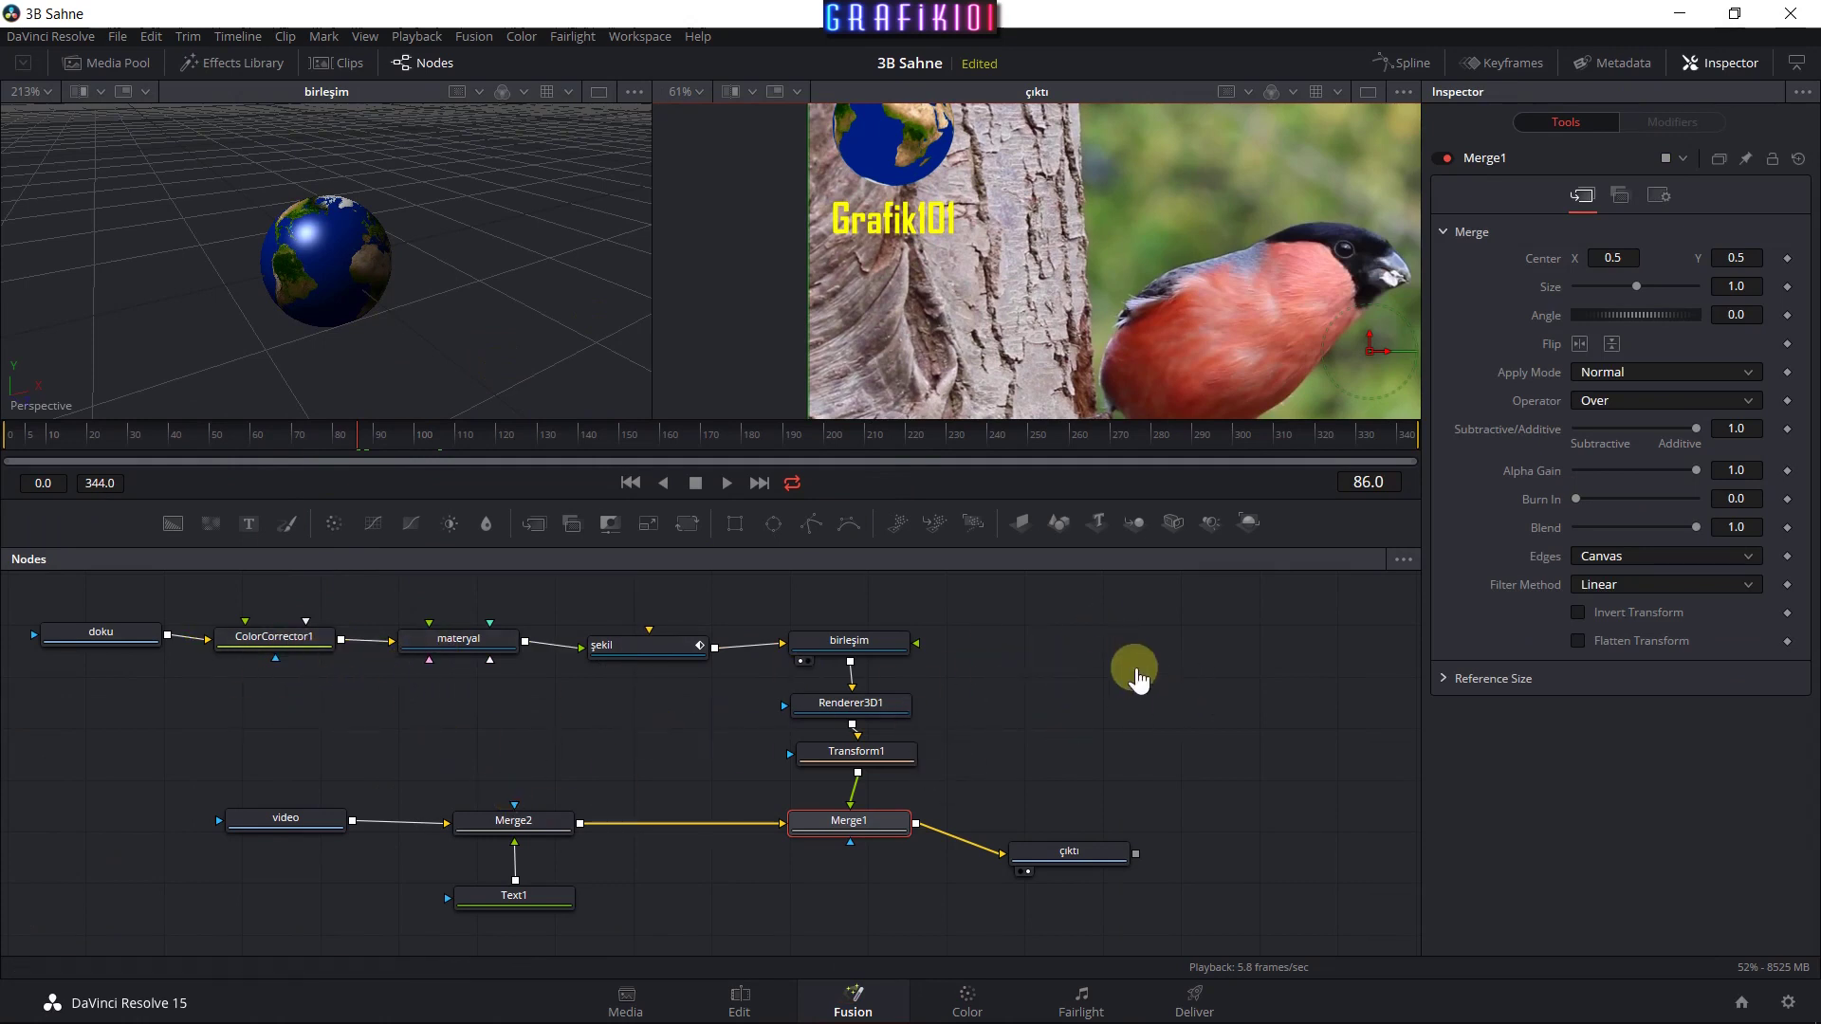
right_click(1153, 710)
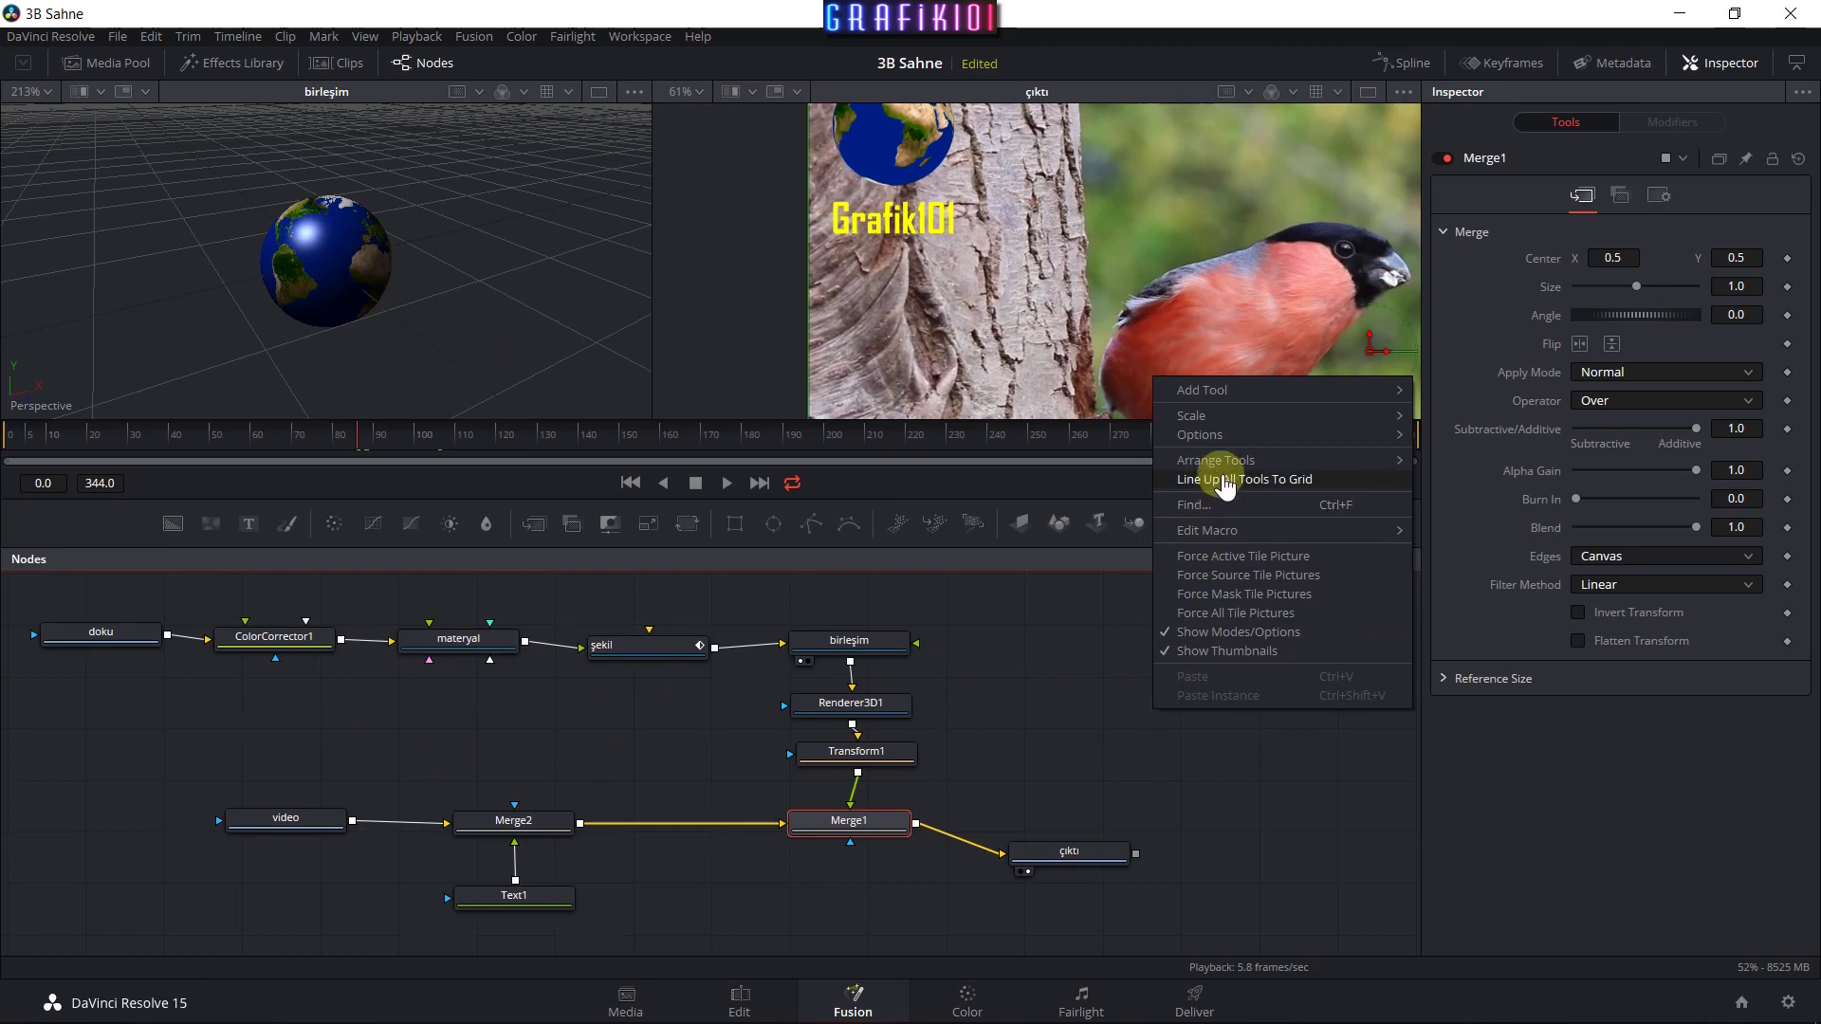
mouse_move(1222, 465)
mouse_move(1227, 904)
left_mouse_down()
mouse_move(8, 636)
mouse_move(85, 618)
left_mouse_up()
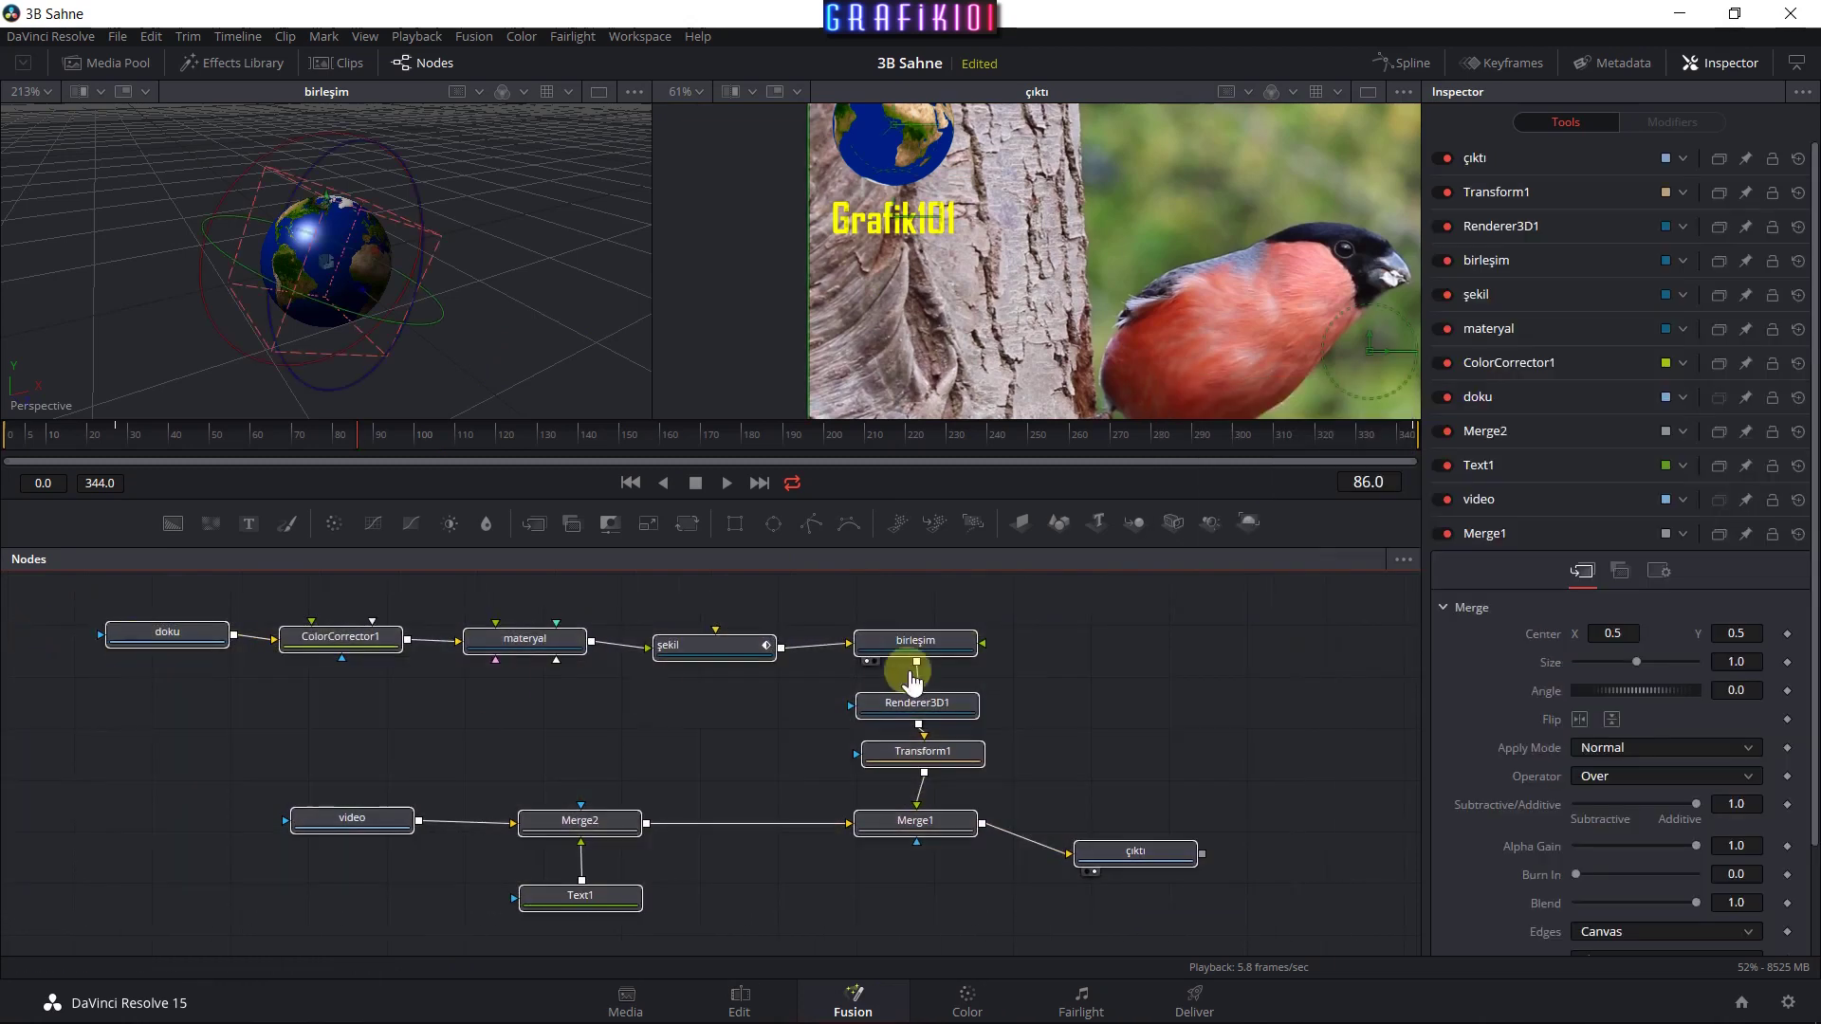
right_click(1149, 664)
mouse_move(1199, 746)
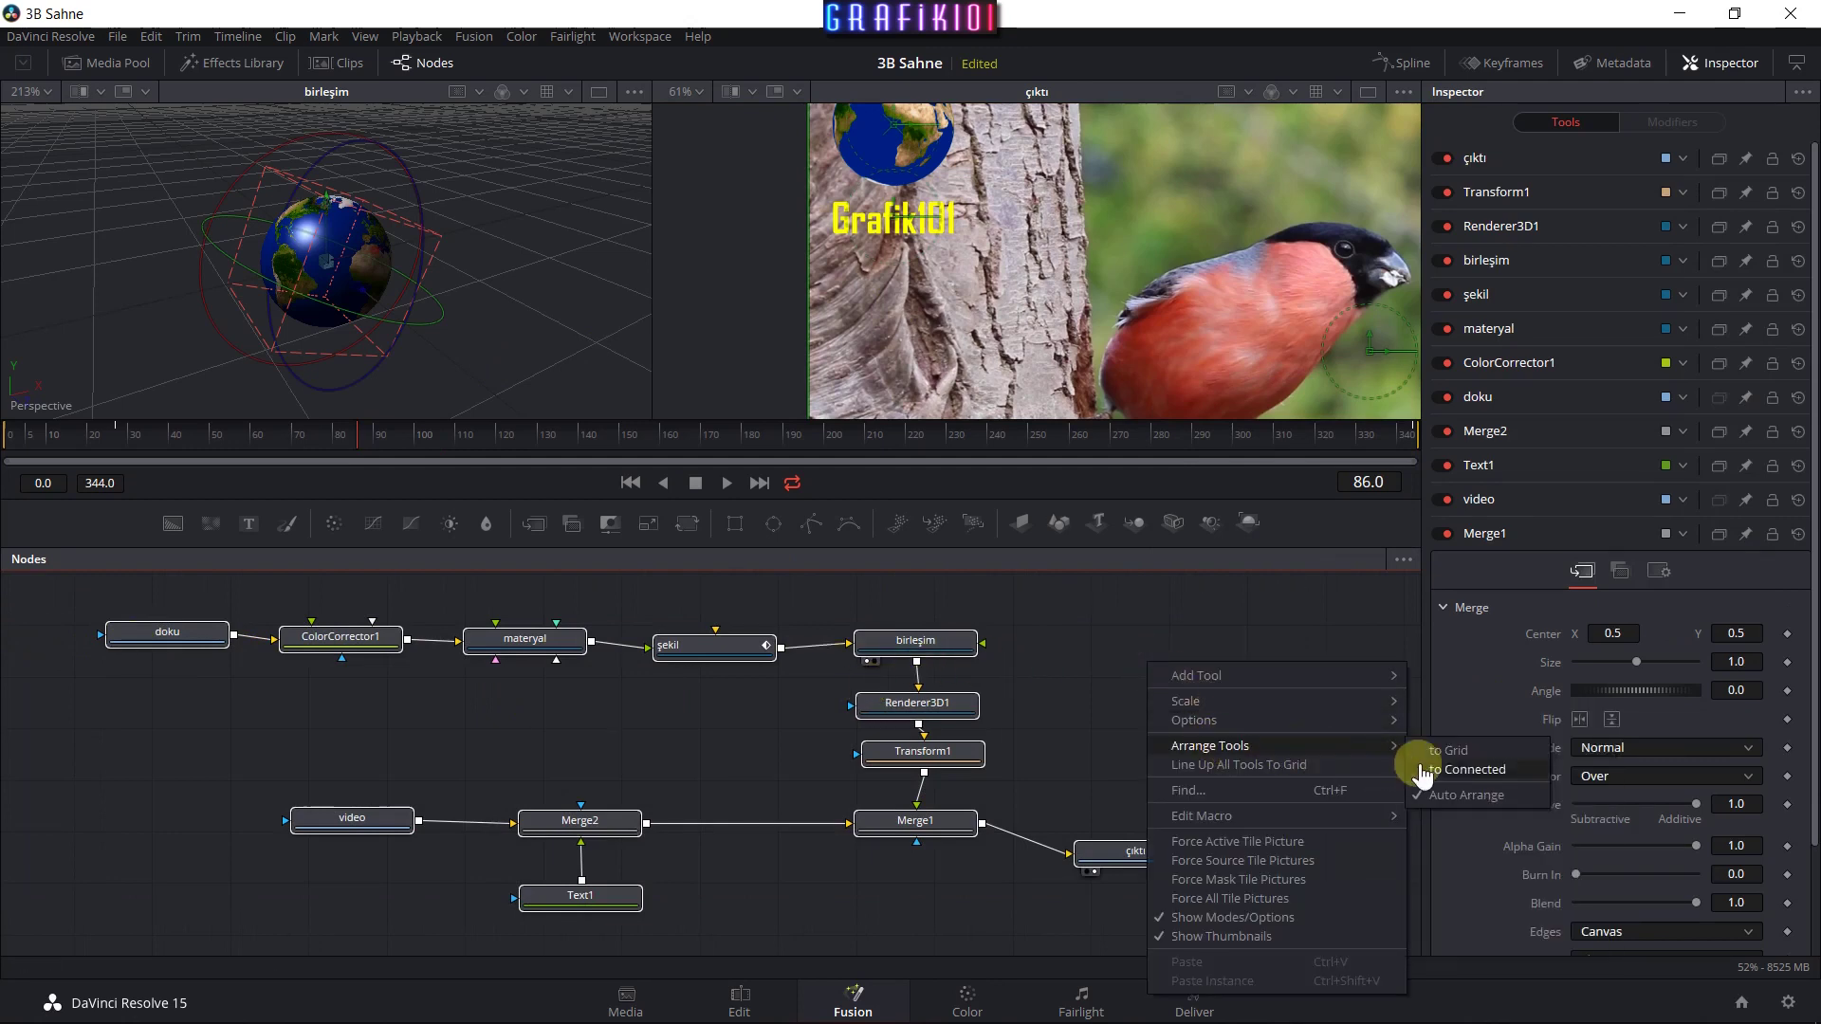
left_click(1422, 770)
Line up all nodes to the grid and deselect them.
right_click(1093, 708)
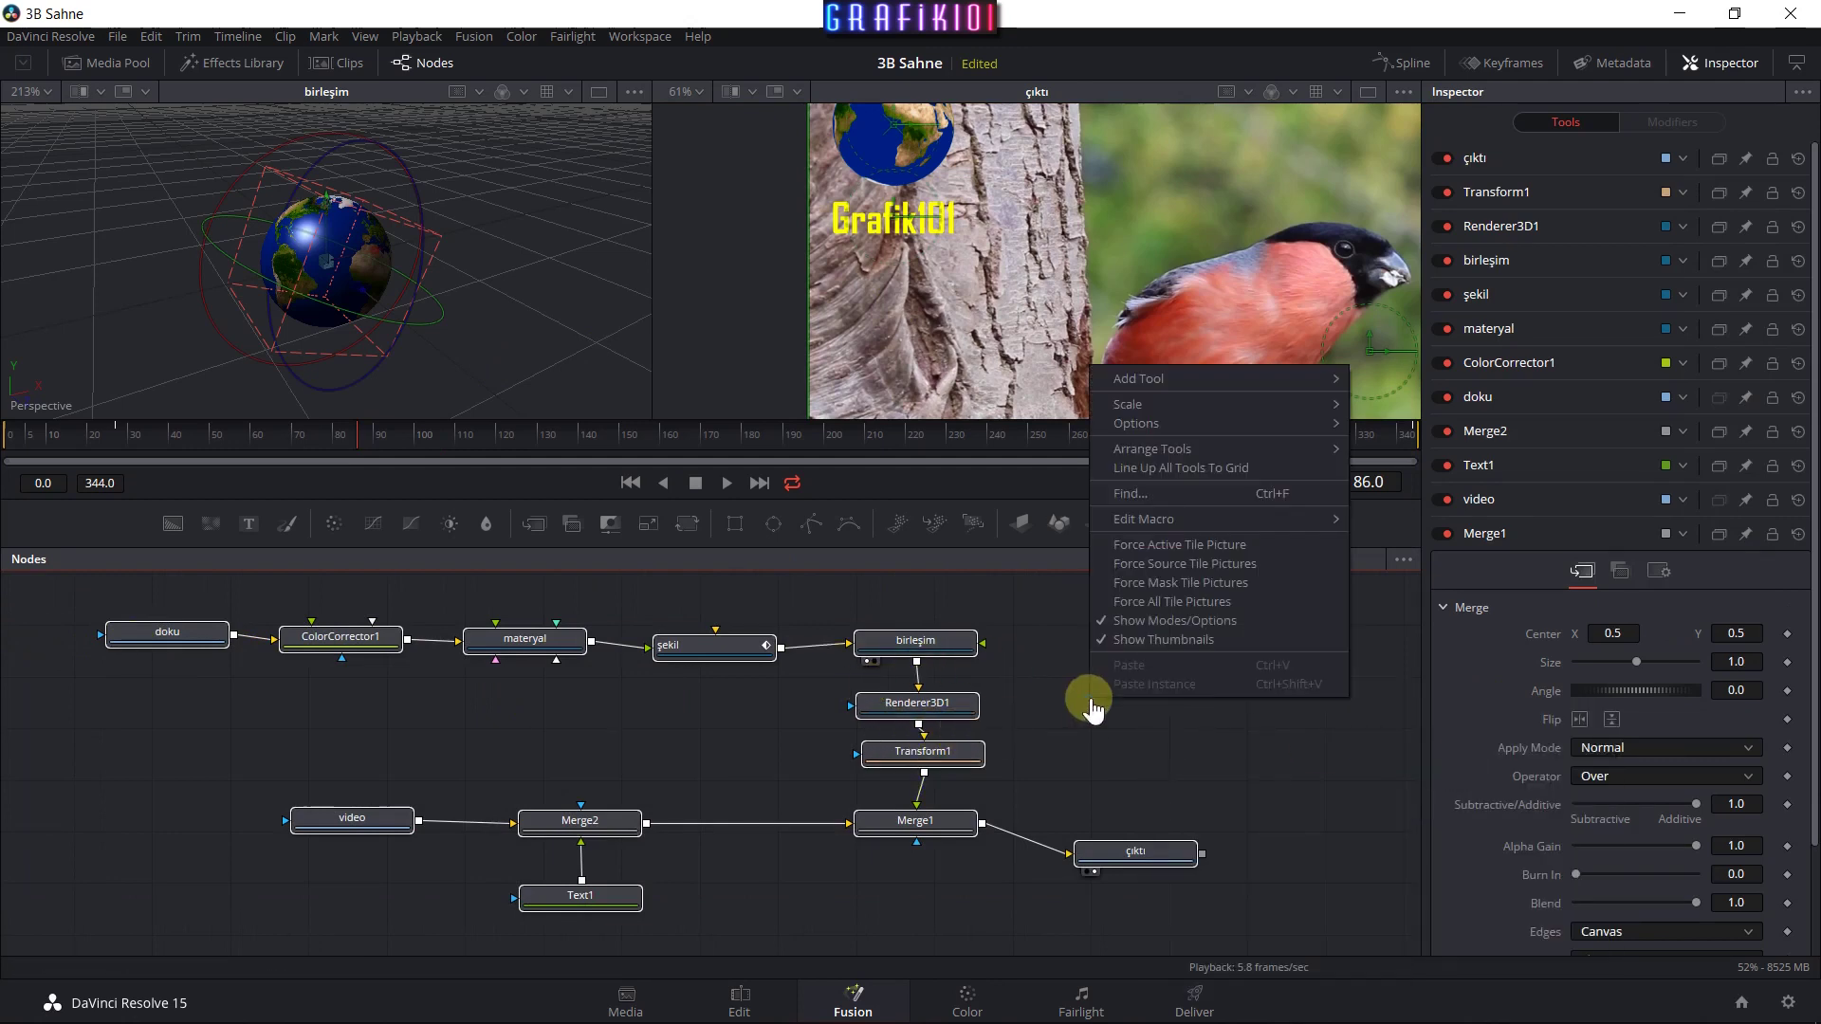
mouse_move(1217, 432)
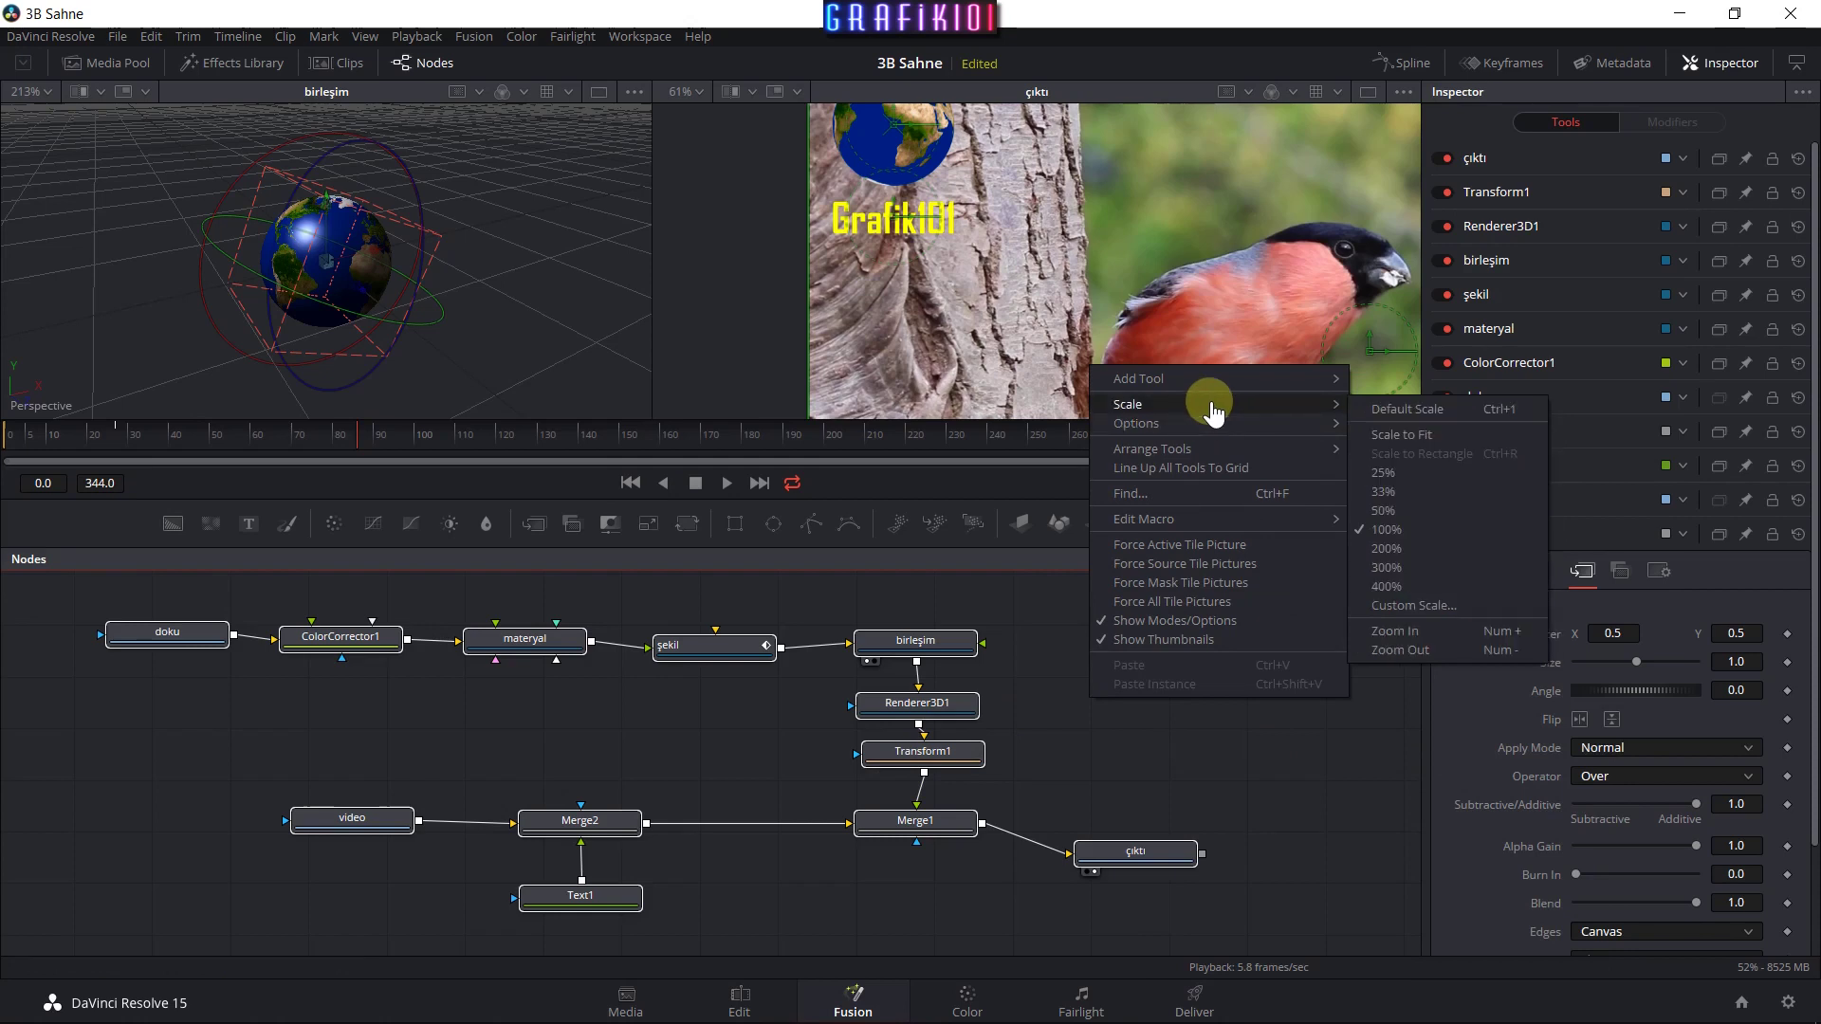
left_click(1223, 471)
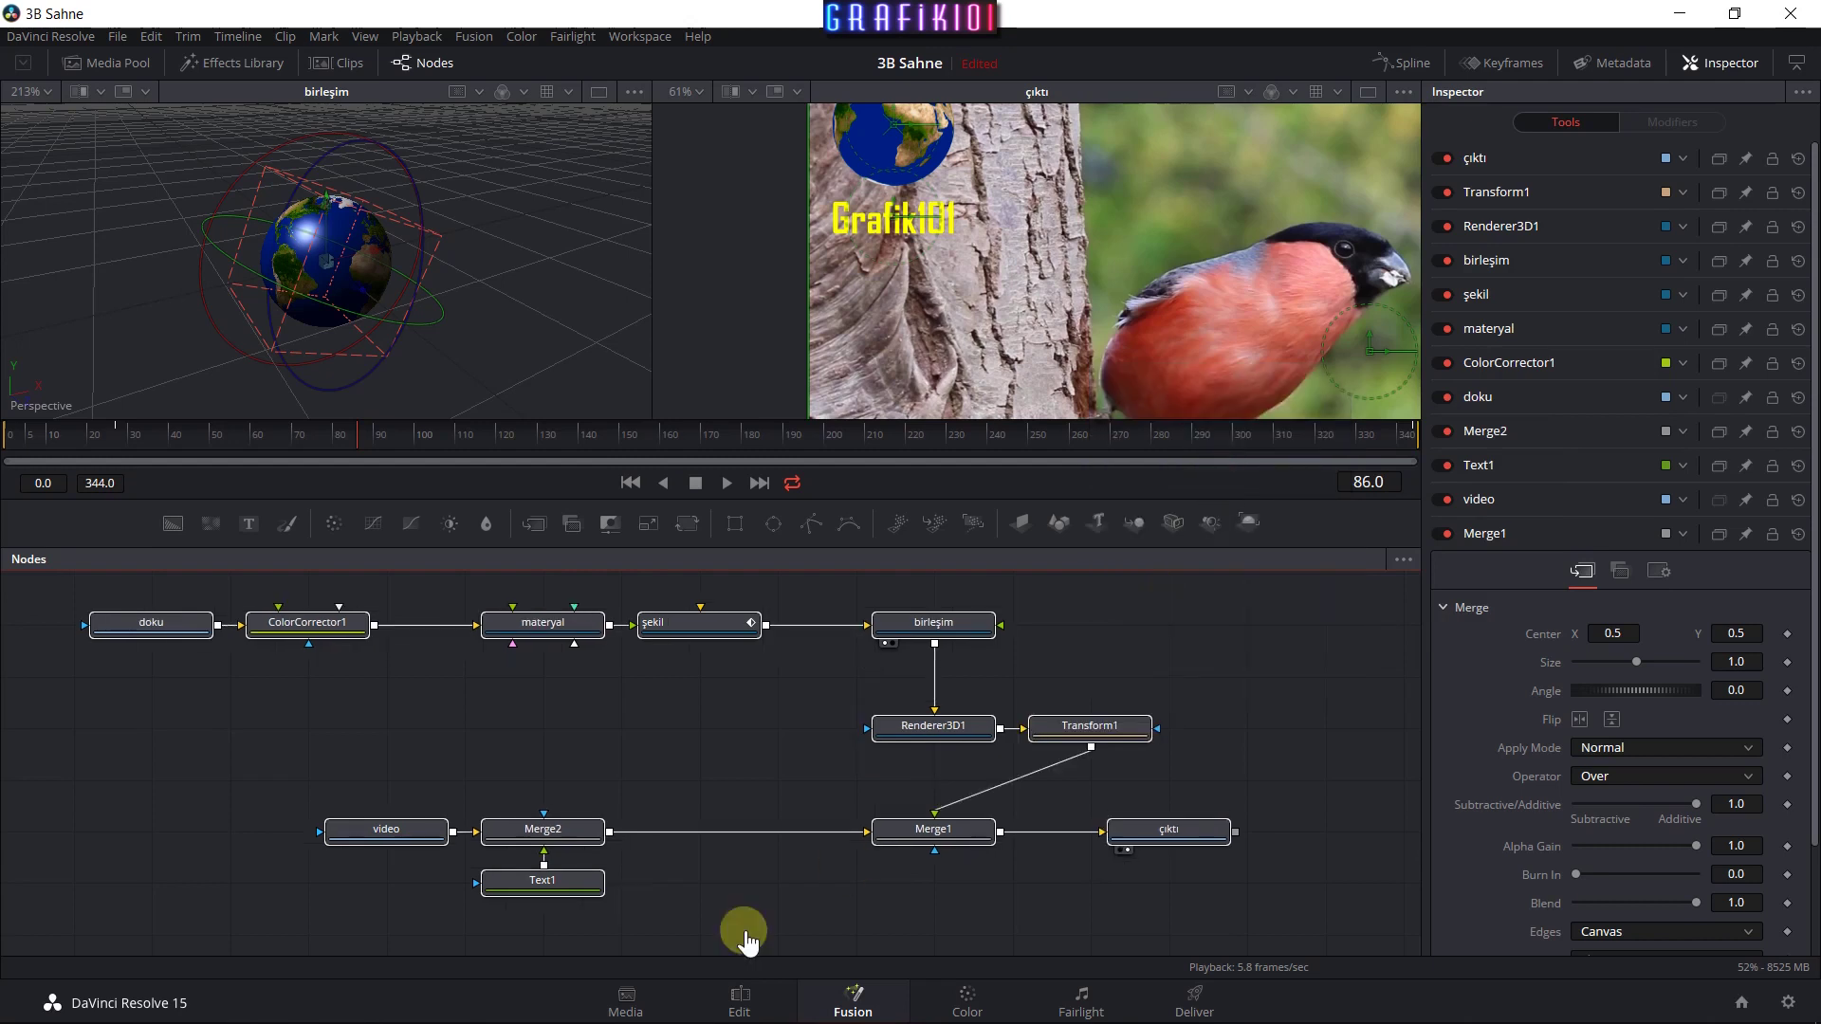
left_click(479, 759)
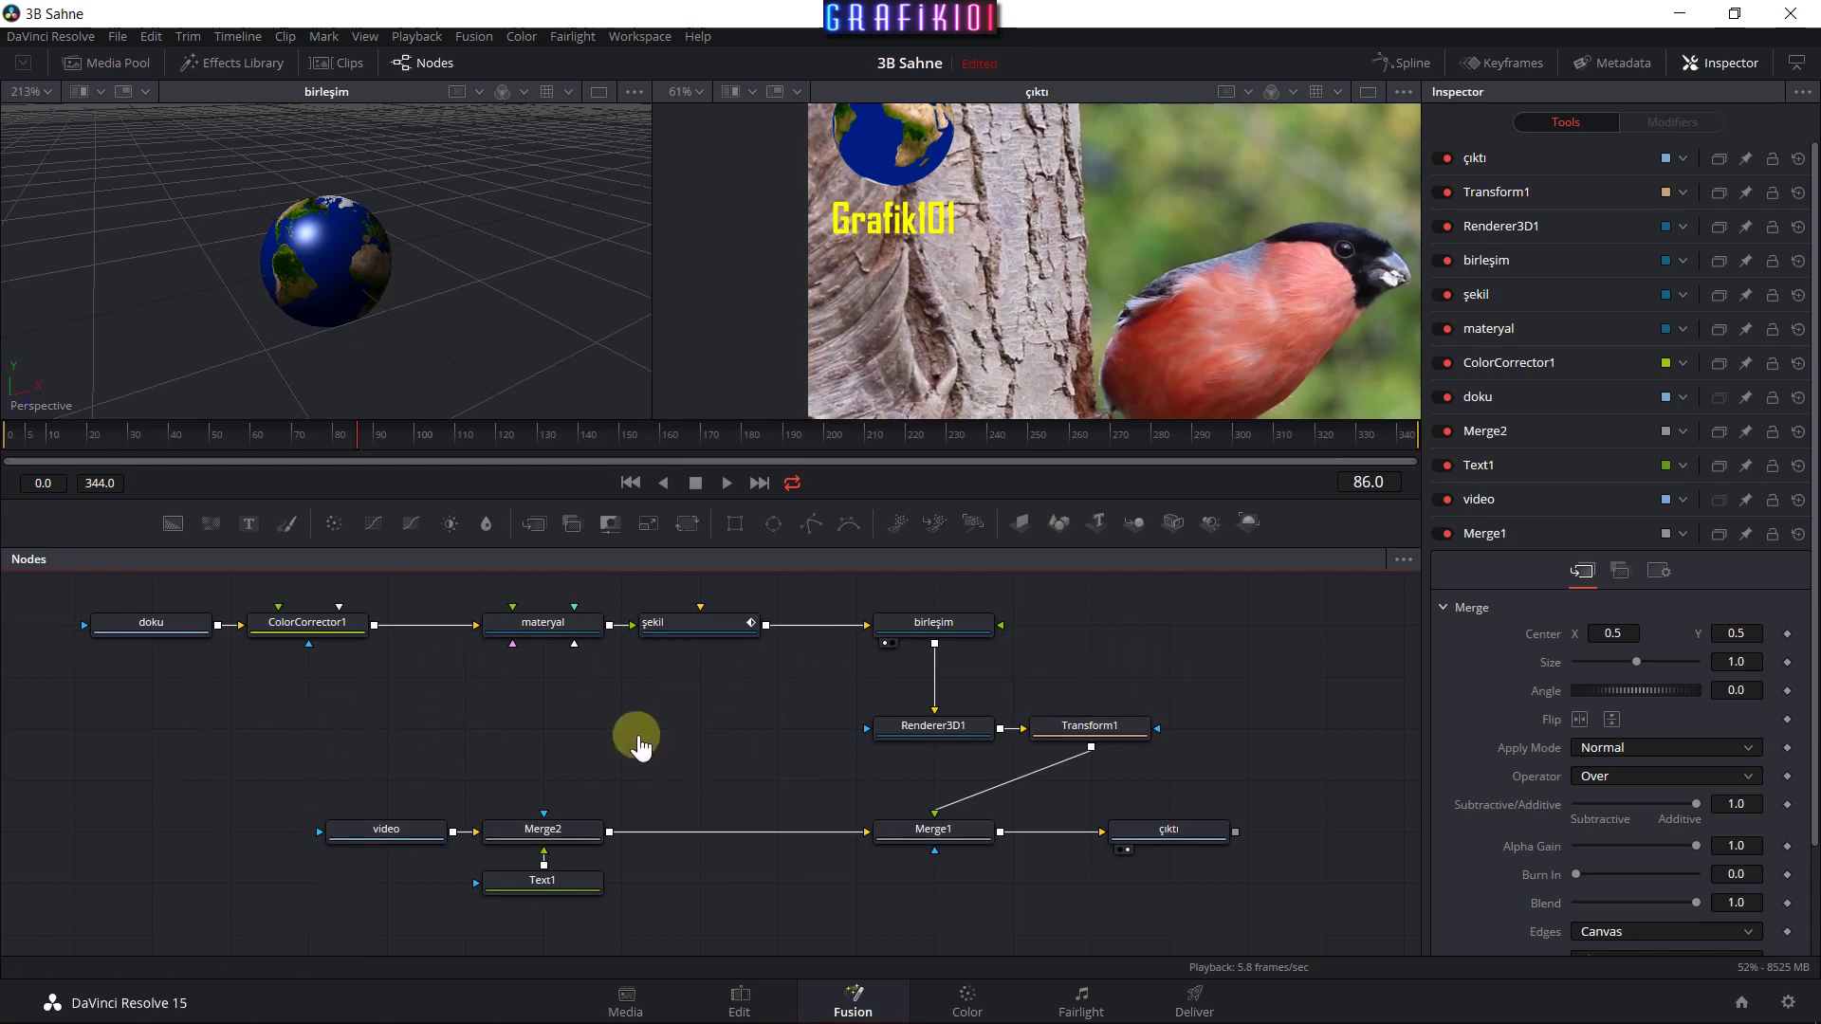
Pull materyal, şekil, birleşim and Renderer3D1 left into a compact top group.
left_click_drag(536, 654, 459, 654)
left_click_drag(718, 634, 639, 635)
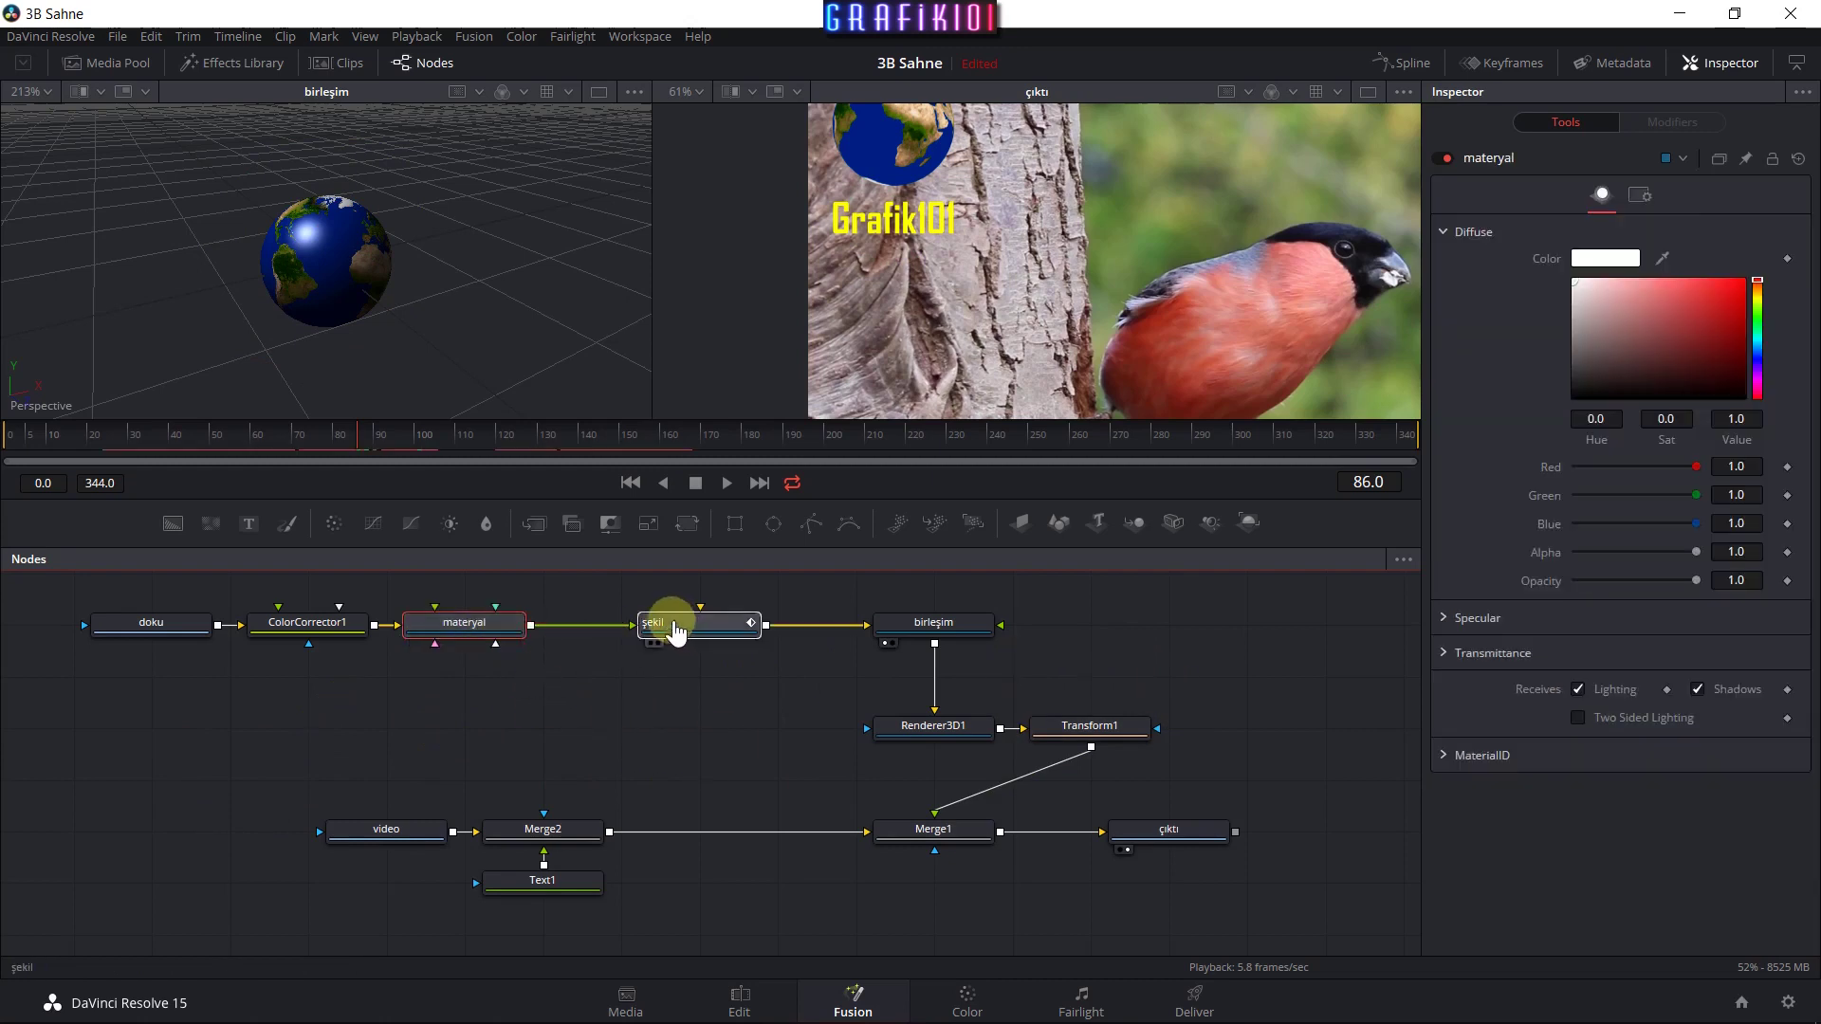
left_click_drag(987, 643, 831, 645)
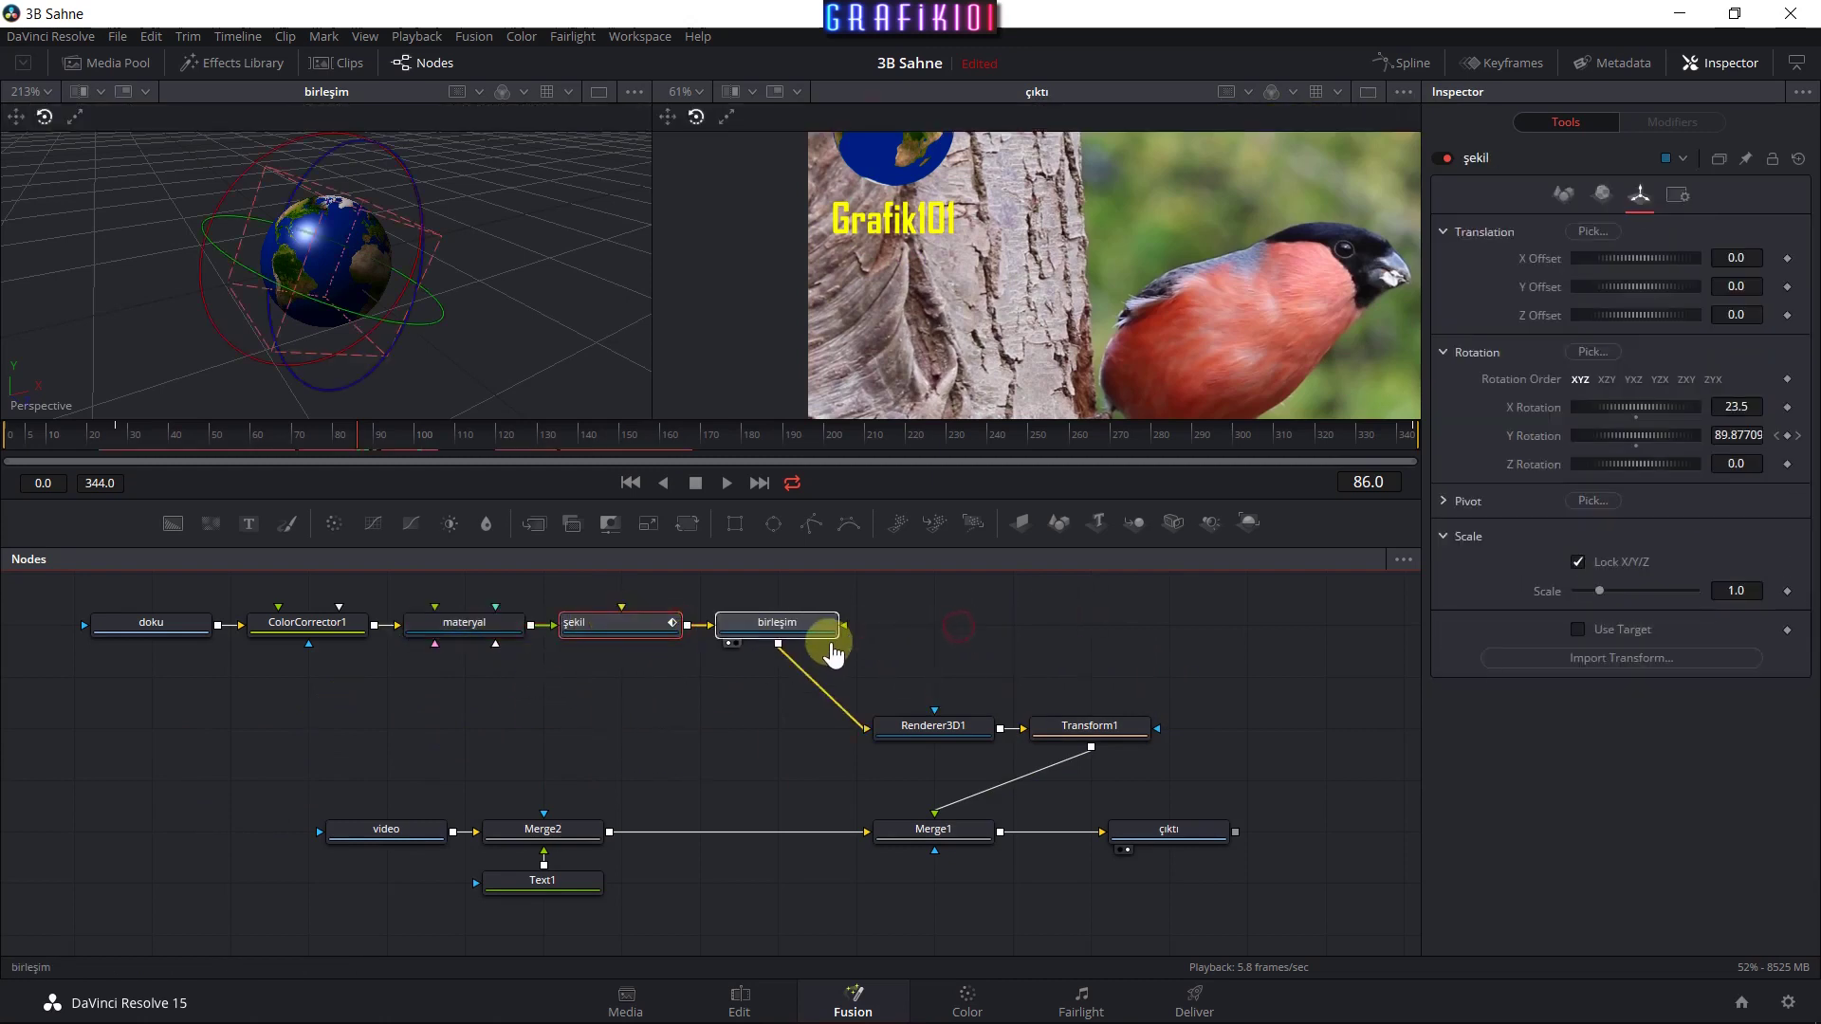
left_click_drag(968, 725, 811, 727)
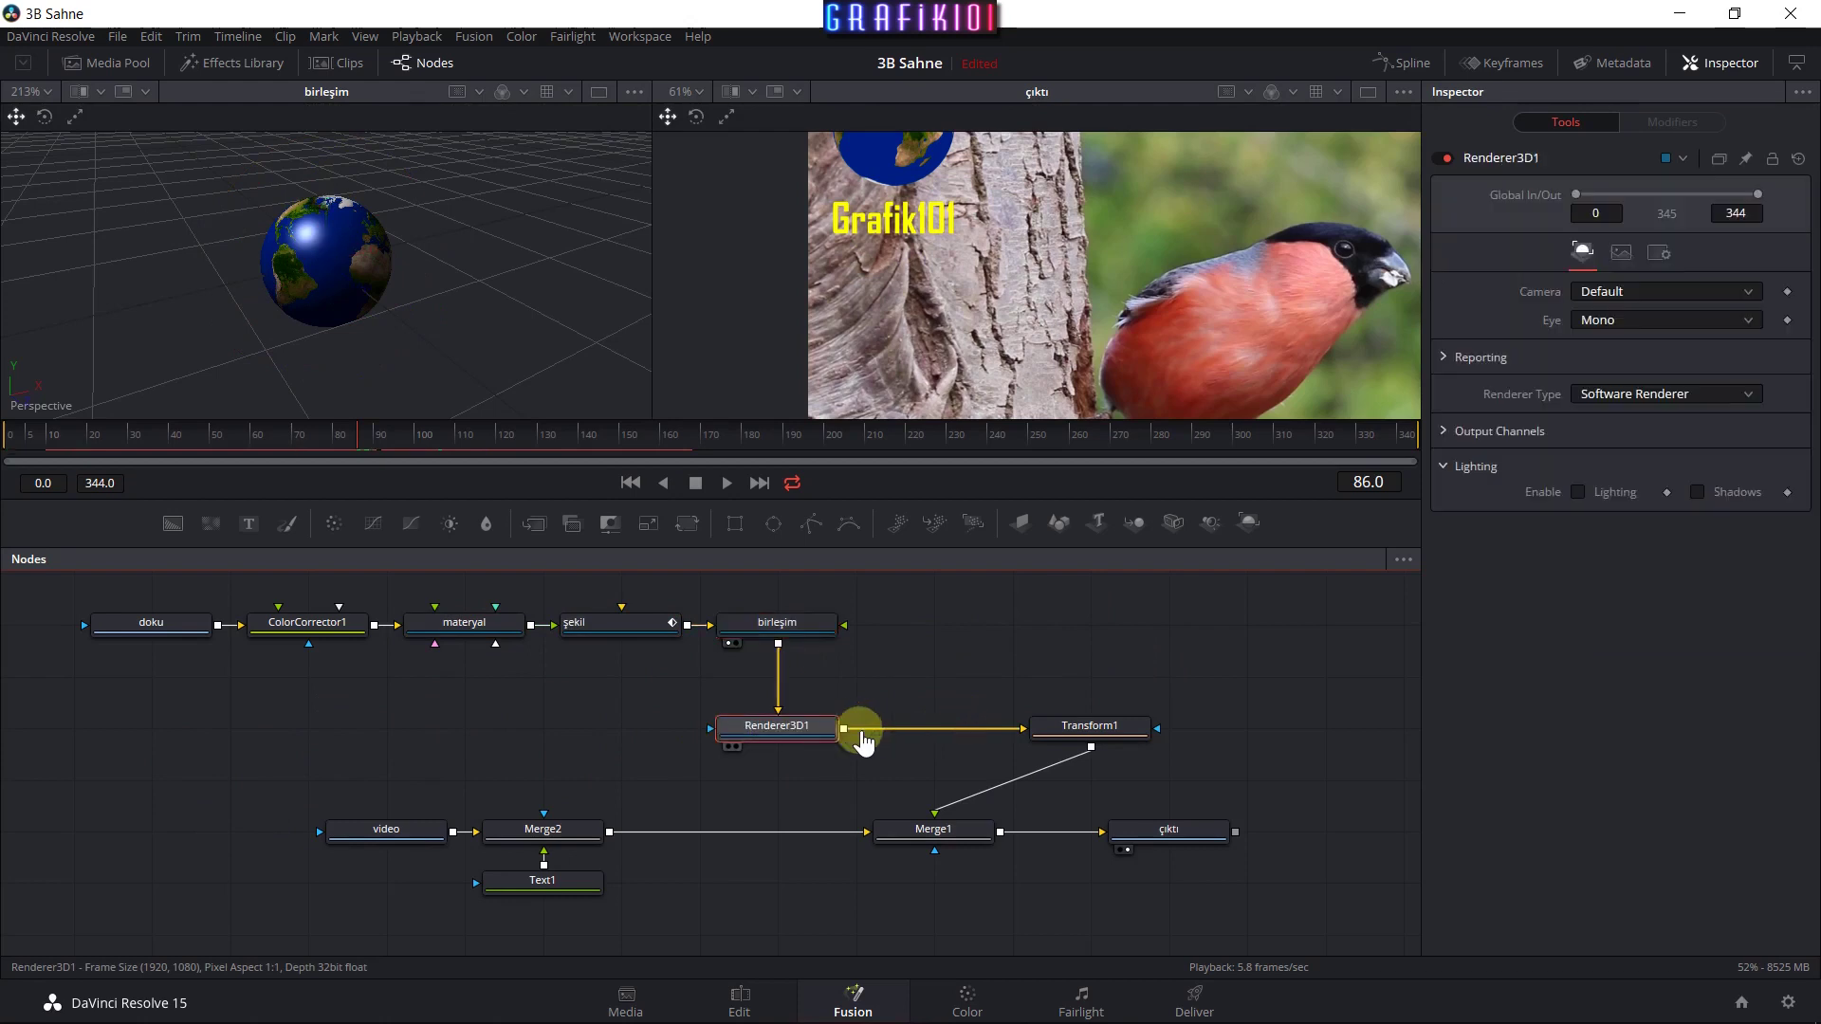
Place Transform1 and Merge1 under Renderer3D1, çıktı beside Merge1, and shift Merge2, Text1 and video right.
left_click_drag(393, 832, 323, 836)
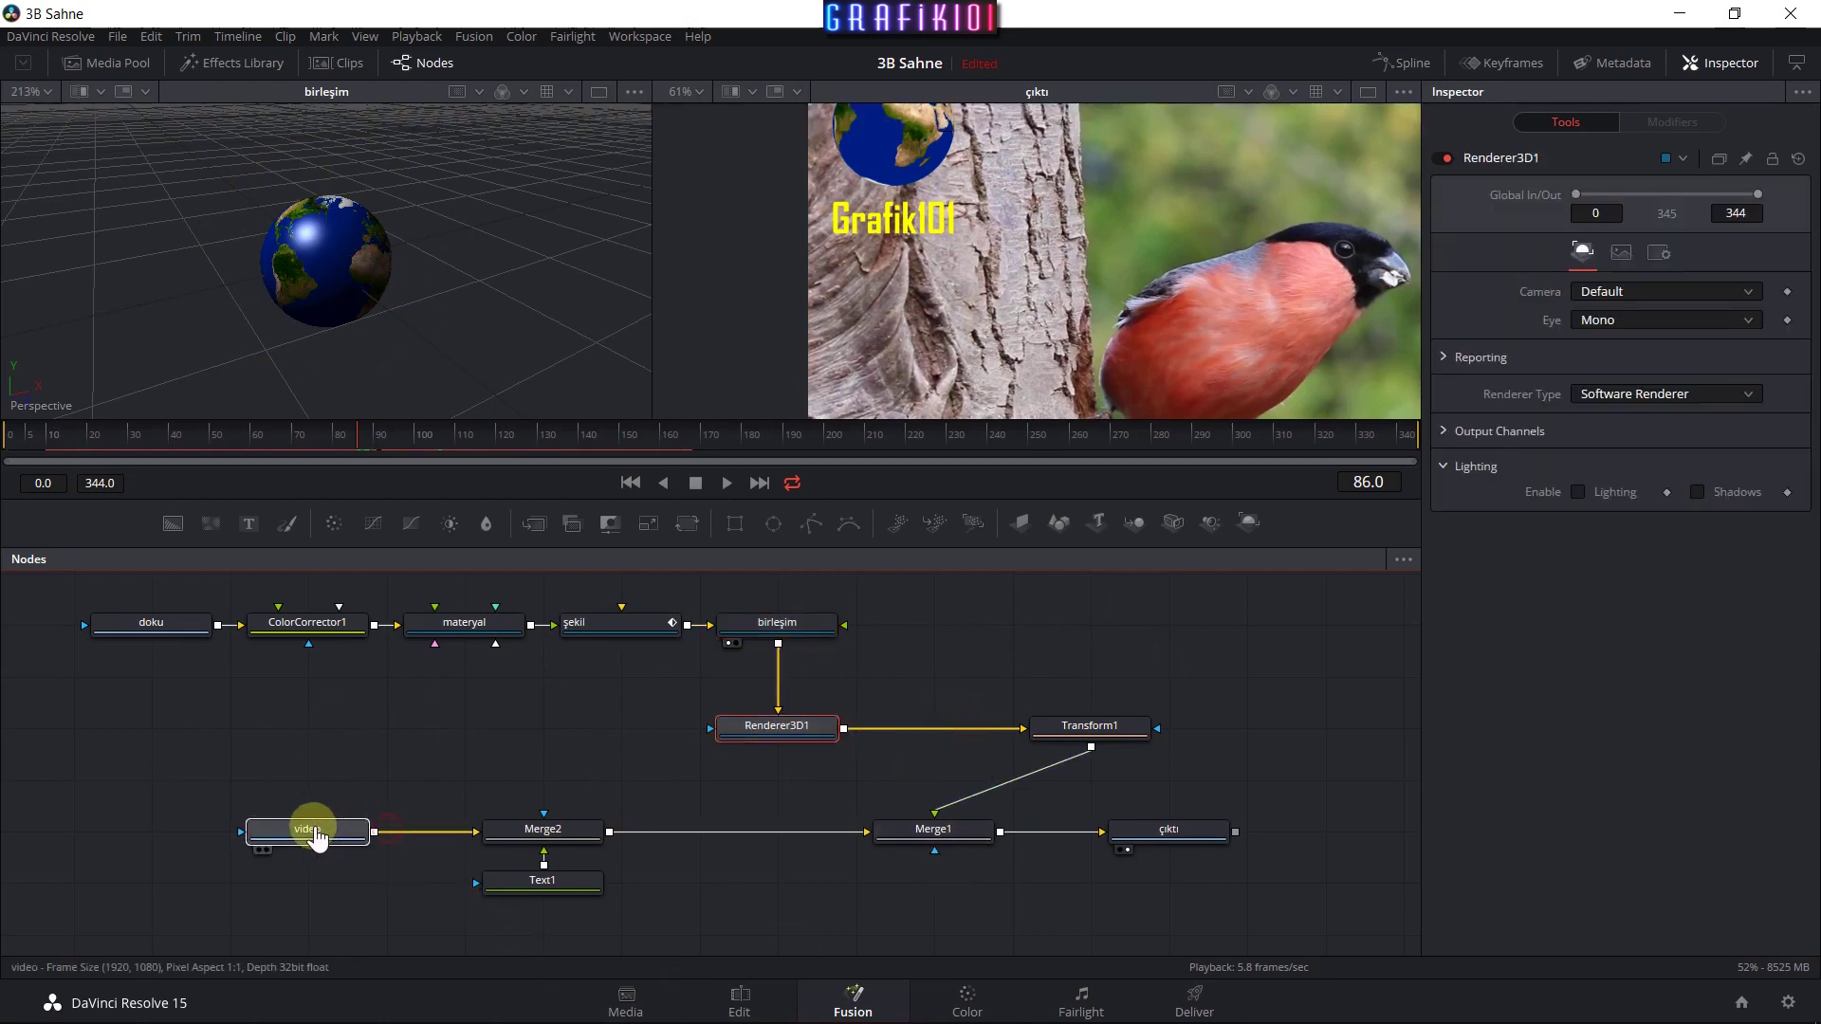
left_click_drag(1050, 731, 740, 783)
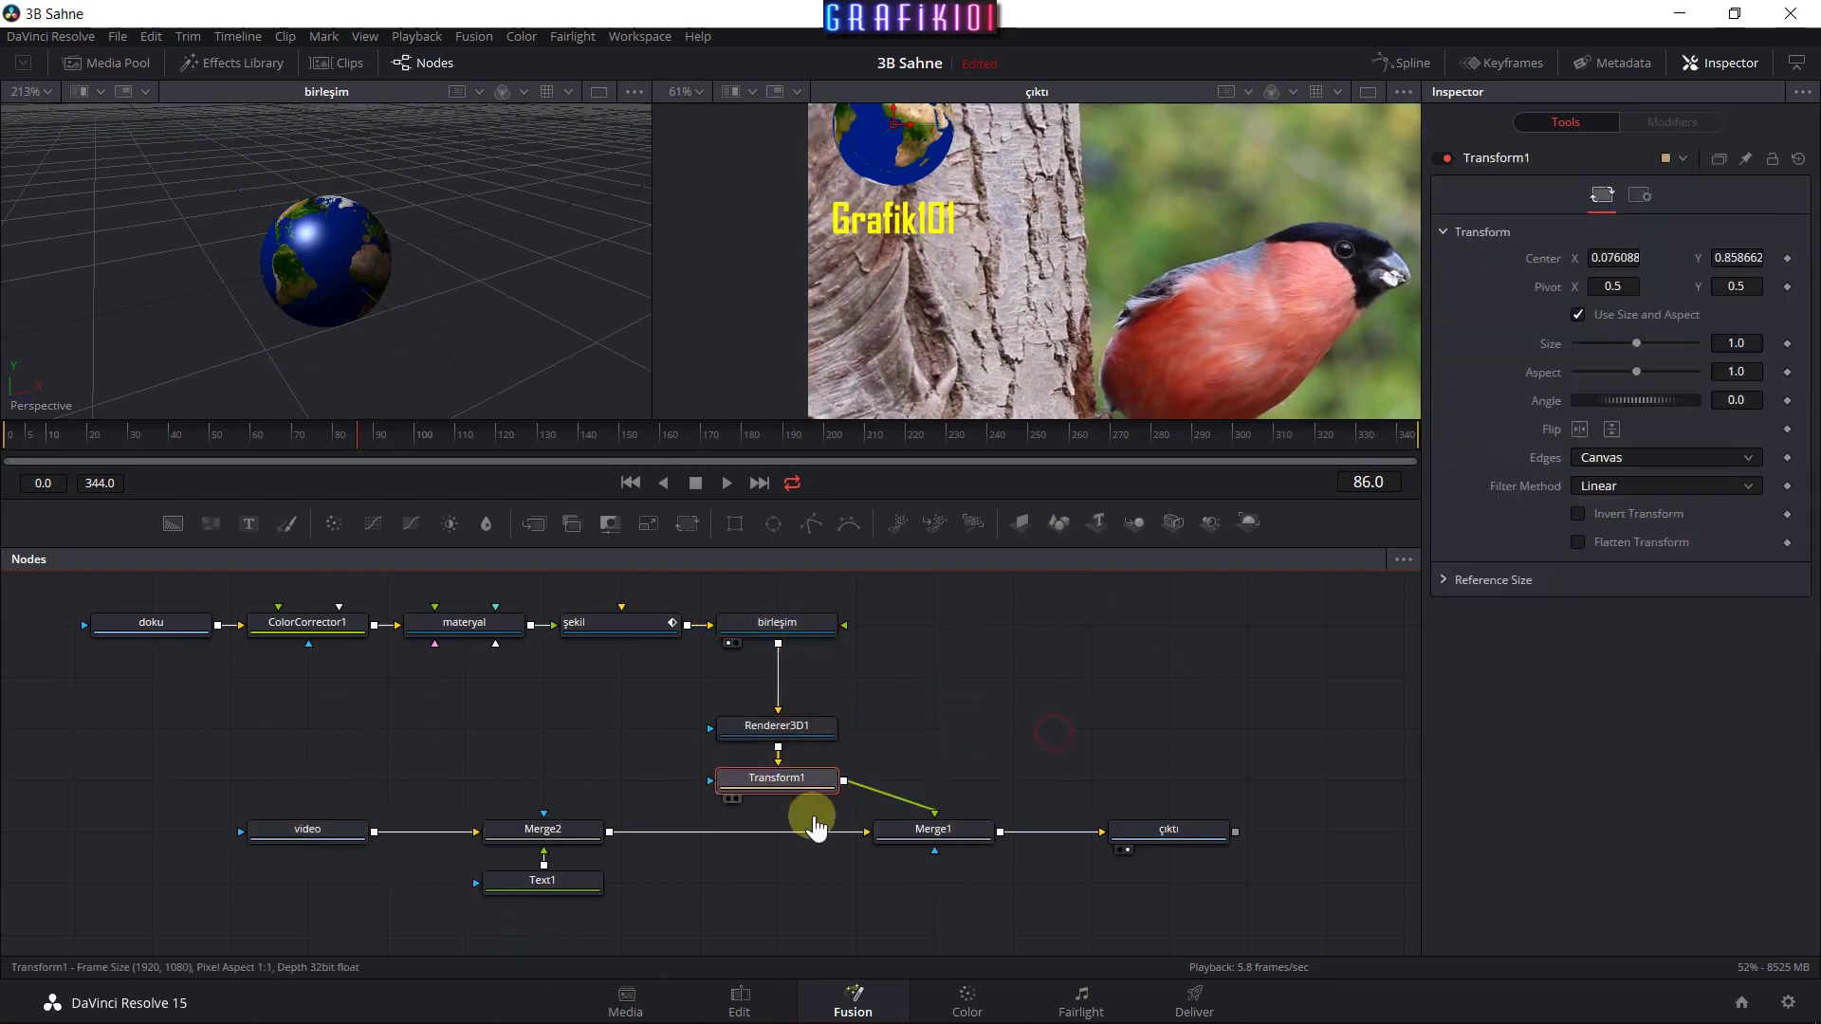
left_click_drag(951, 848, 800, 856)
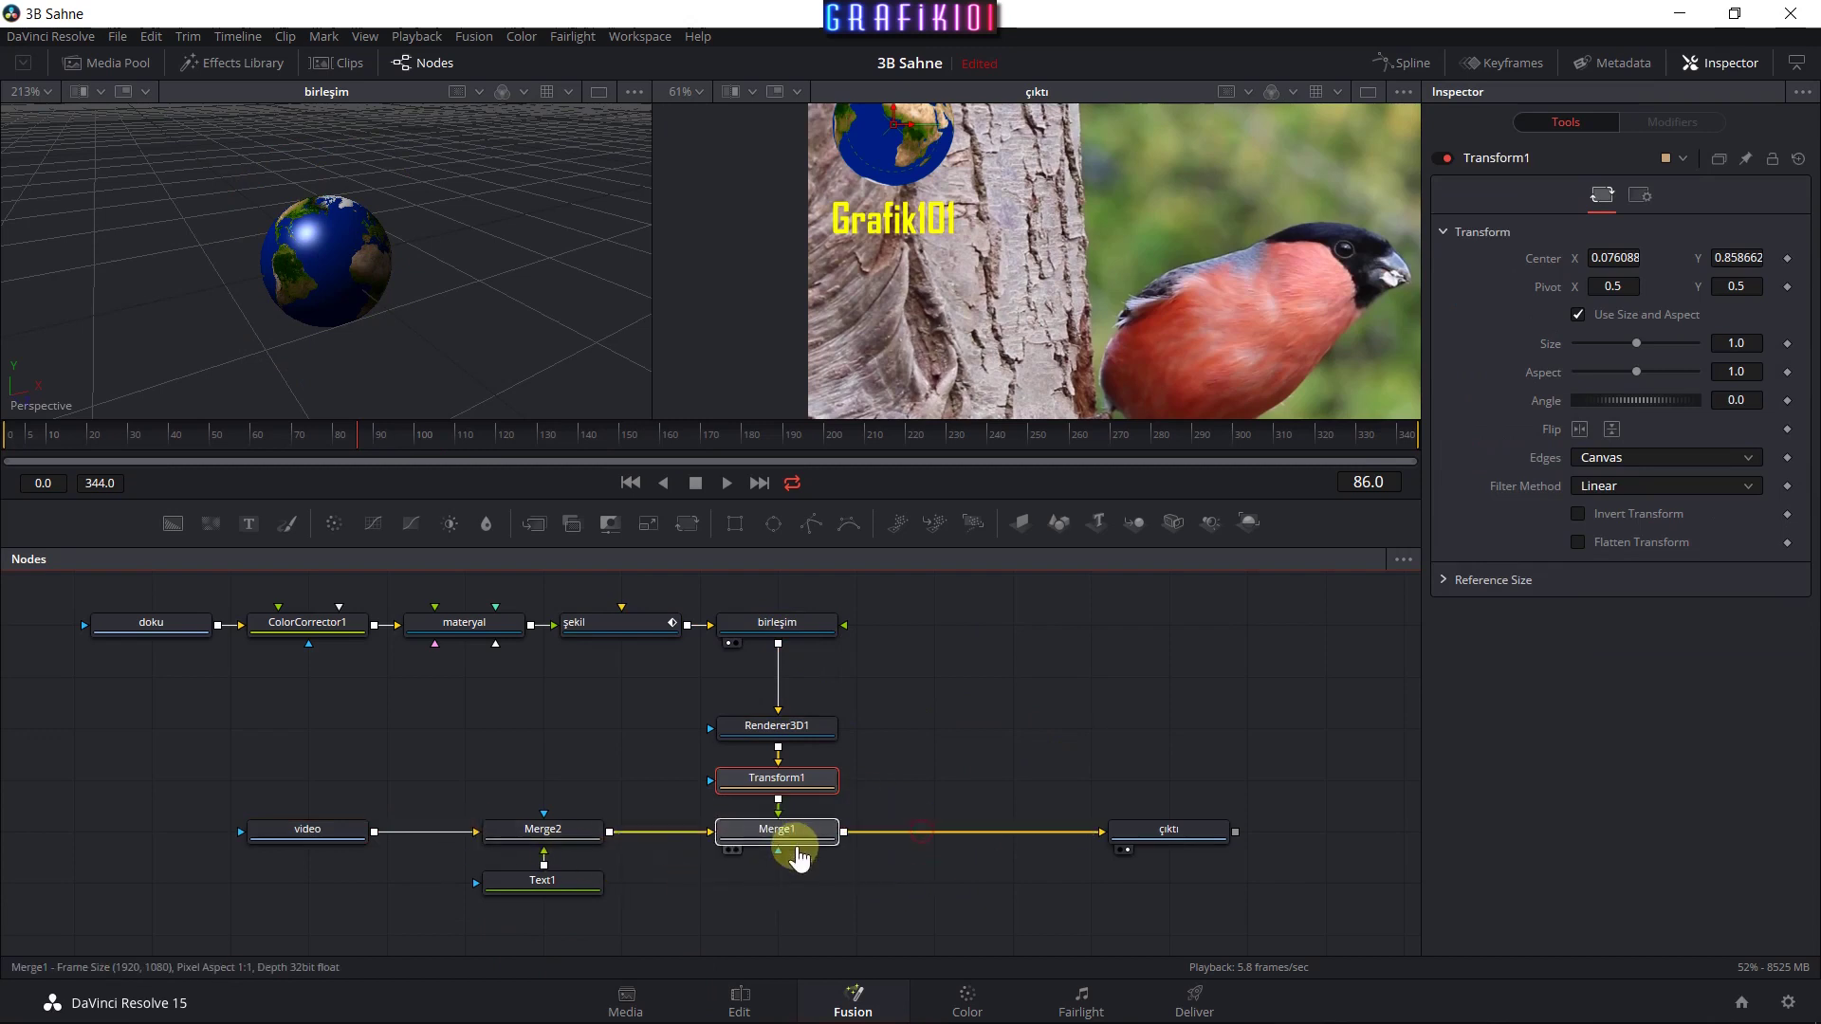
left_click_drag(1162, 831, 930, 836)
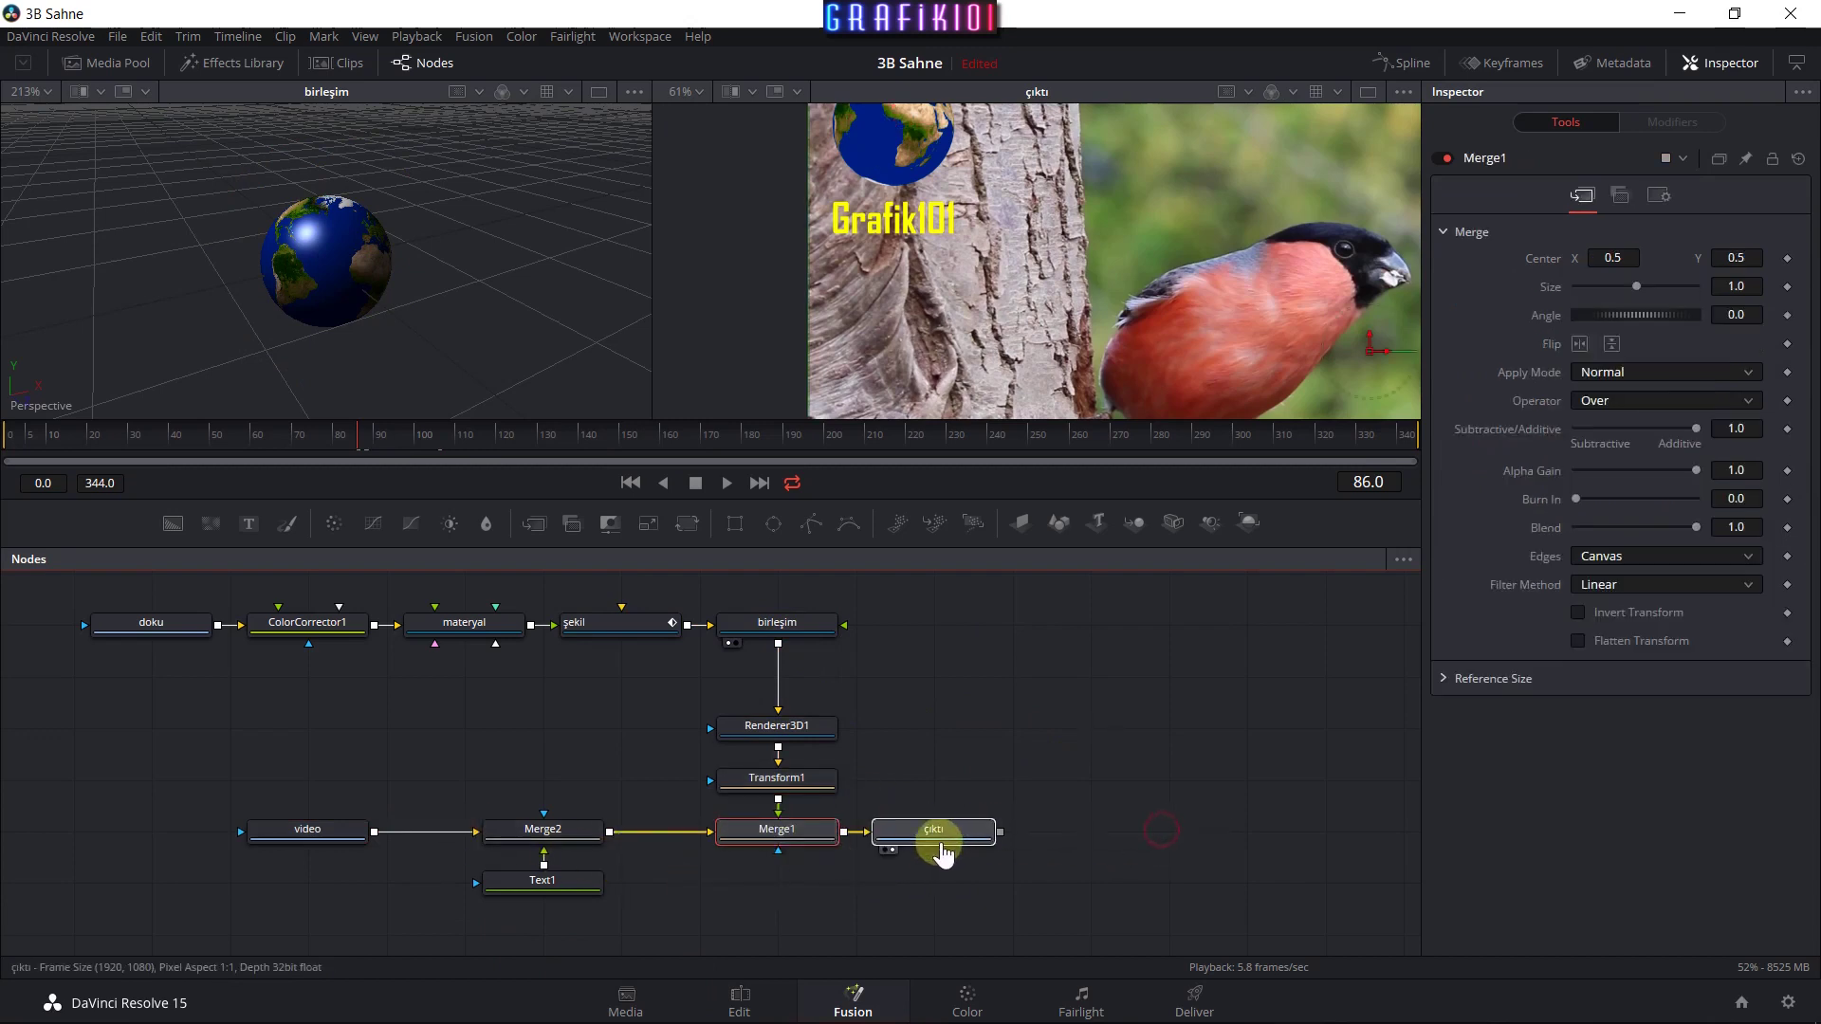
left_click_drag(604, 853, 681, 852)
left_click_drag(512, 887, 590, 887)
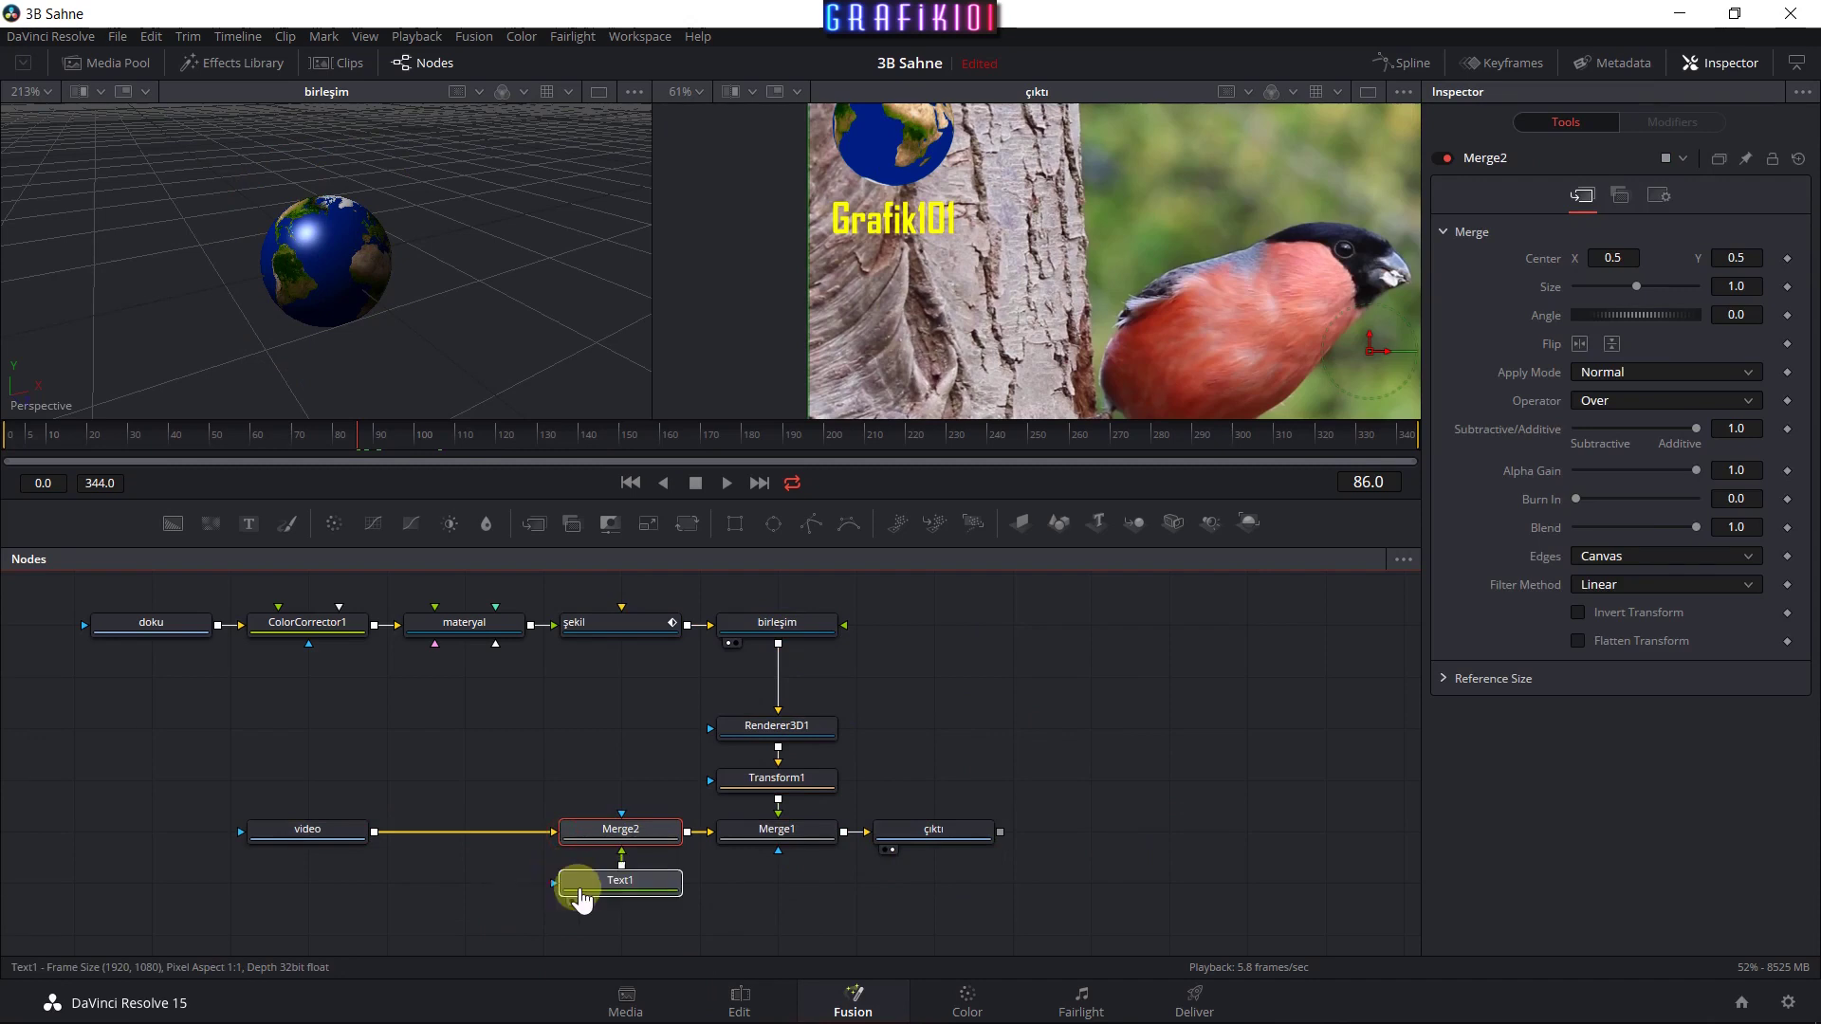
left_click_drag(346, 838, 502, 838)
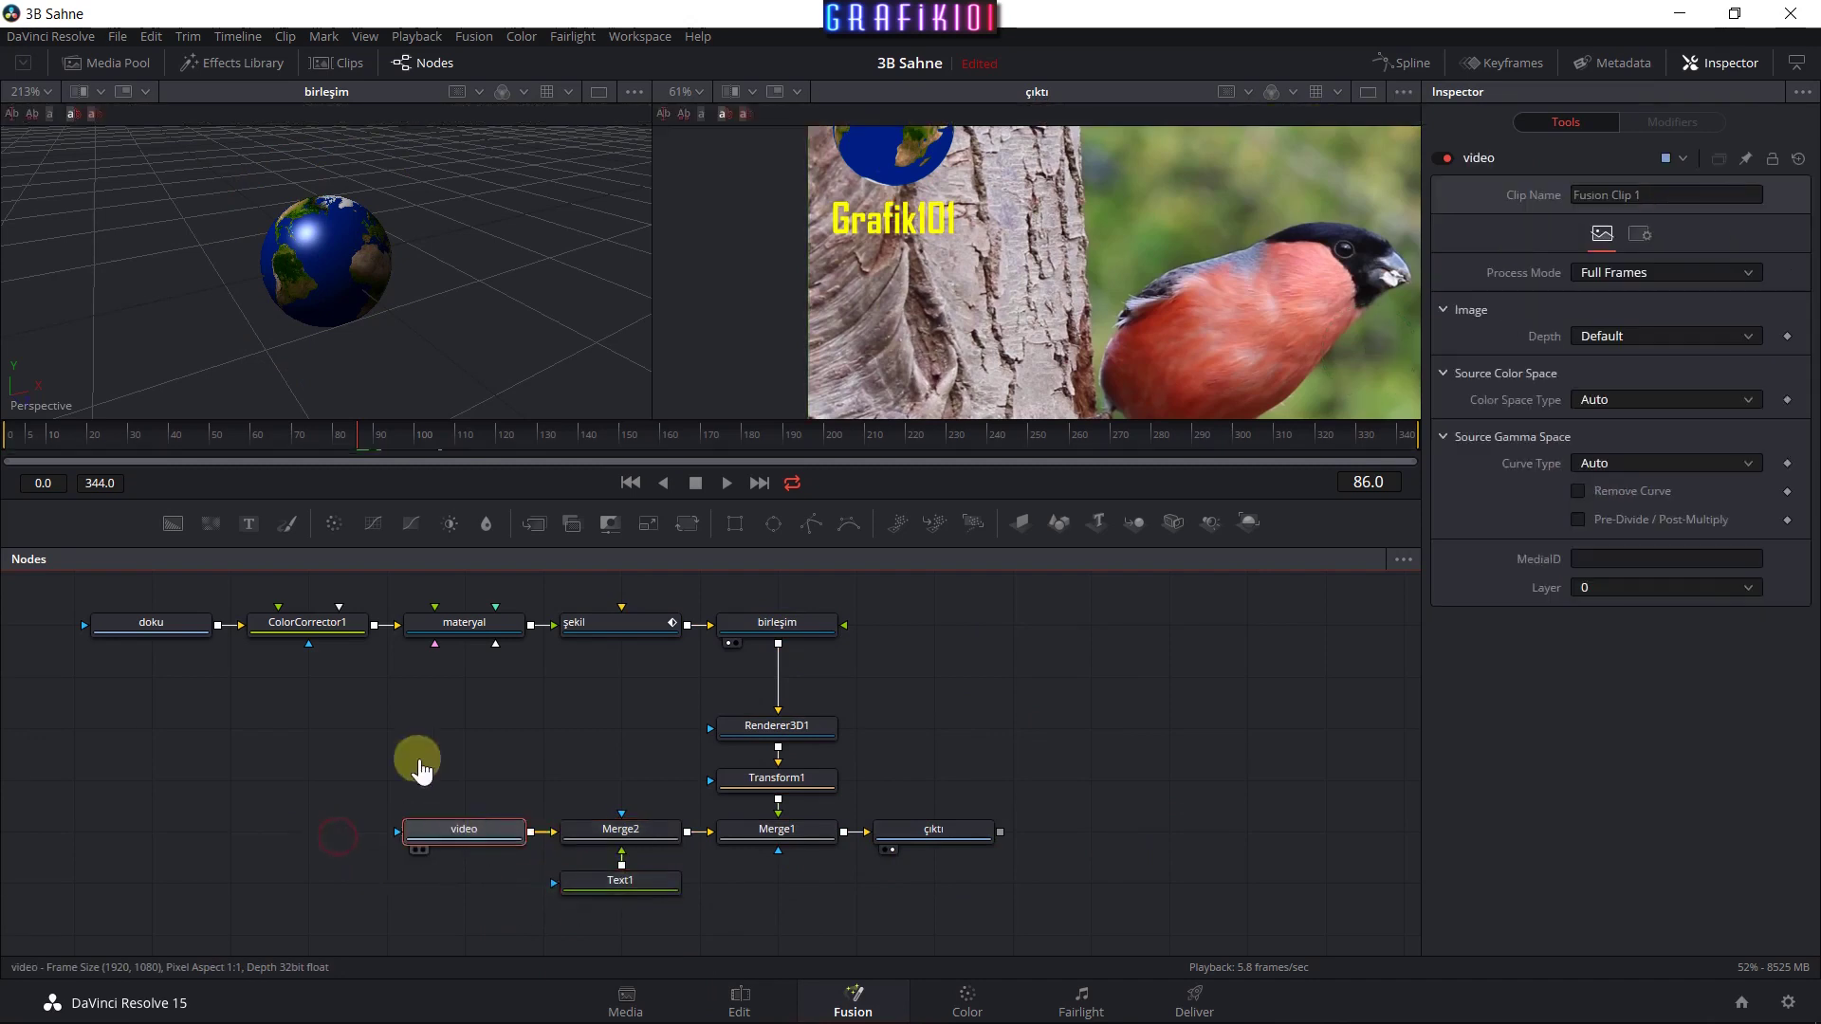
left_click(671, 707)
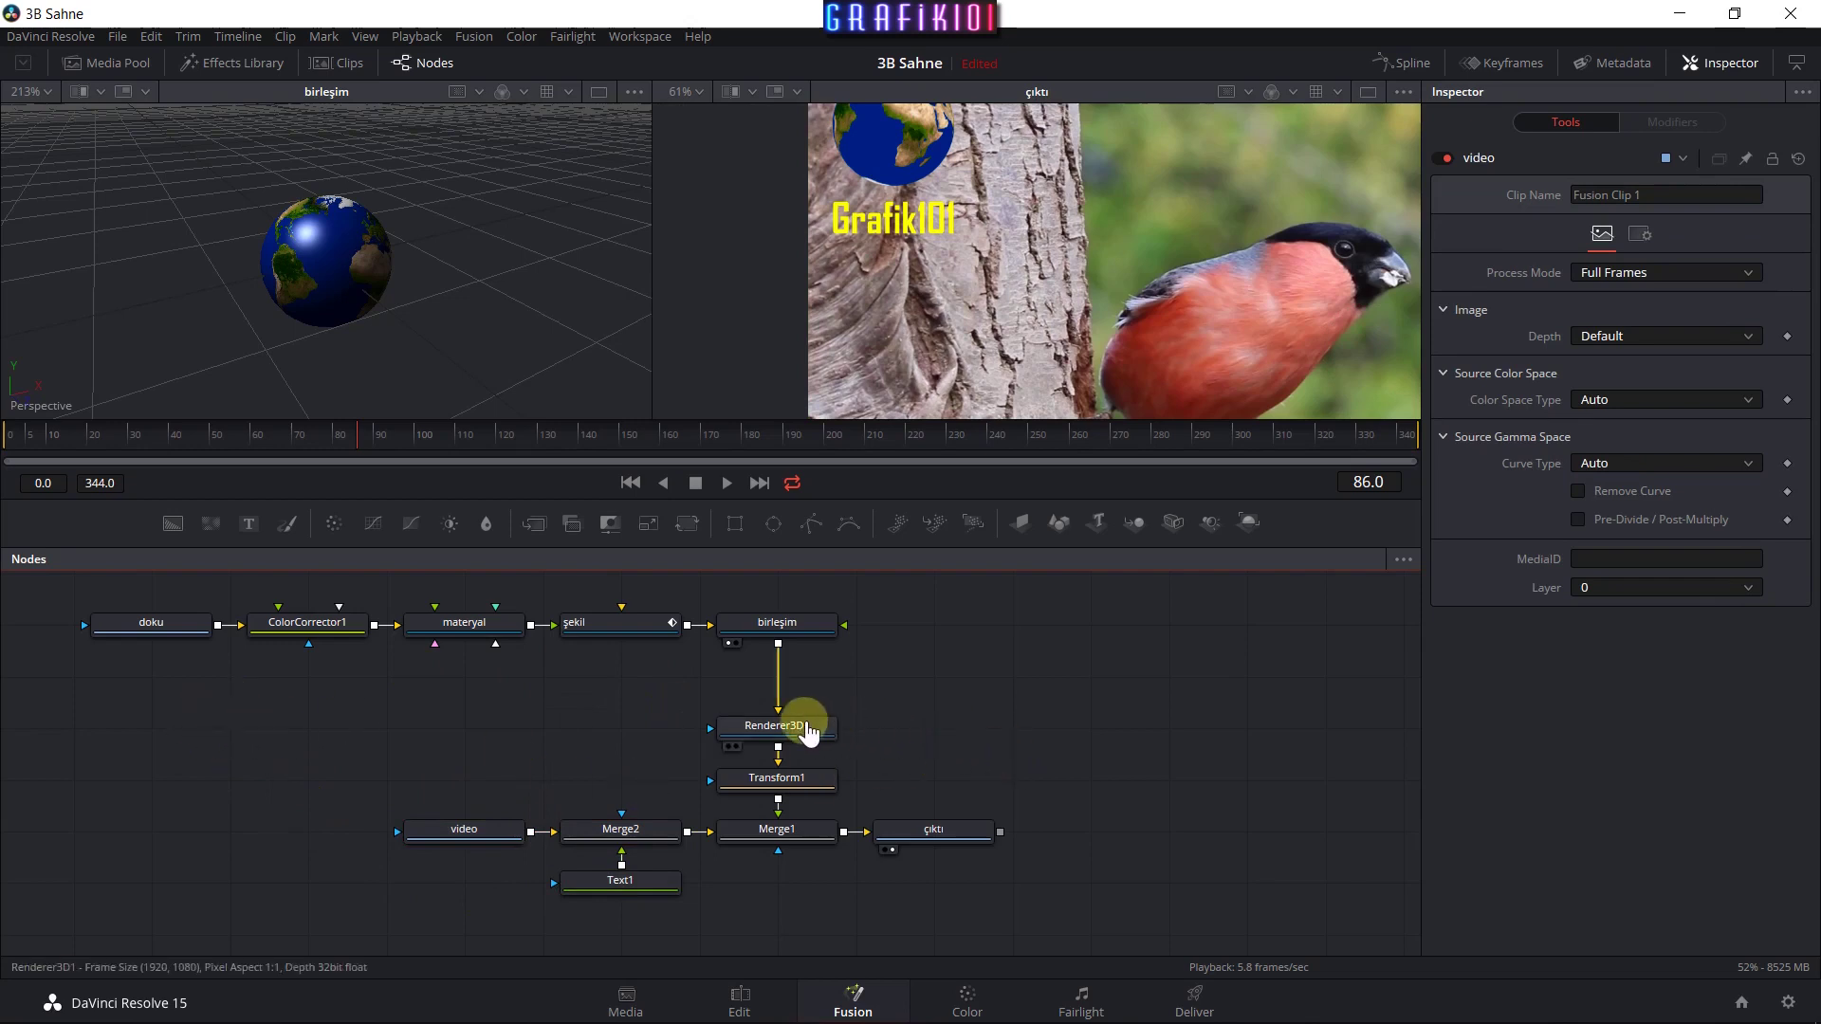
Restack Renderer3D1 and Transform1 directly above Merge1 and move the whole top row down.
left_click_drag(810, 733, 809, 682)
left_click_drag(788, 780, 787, 727)
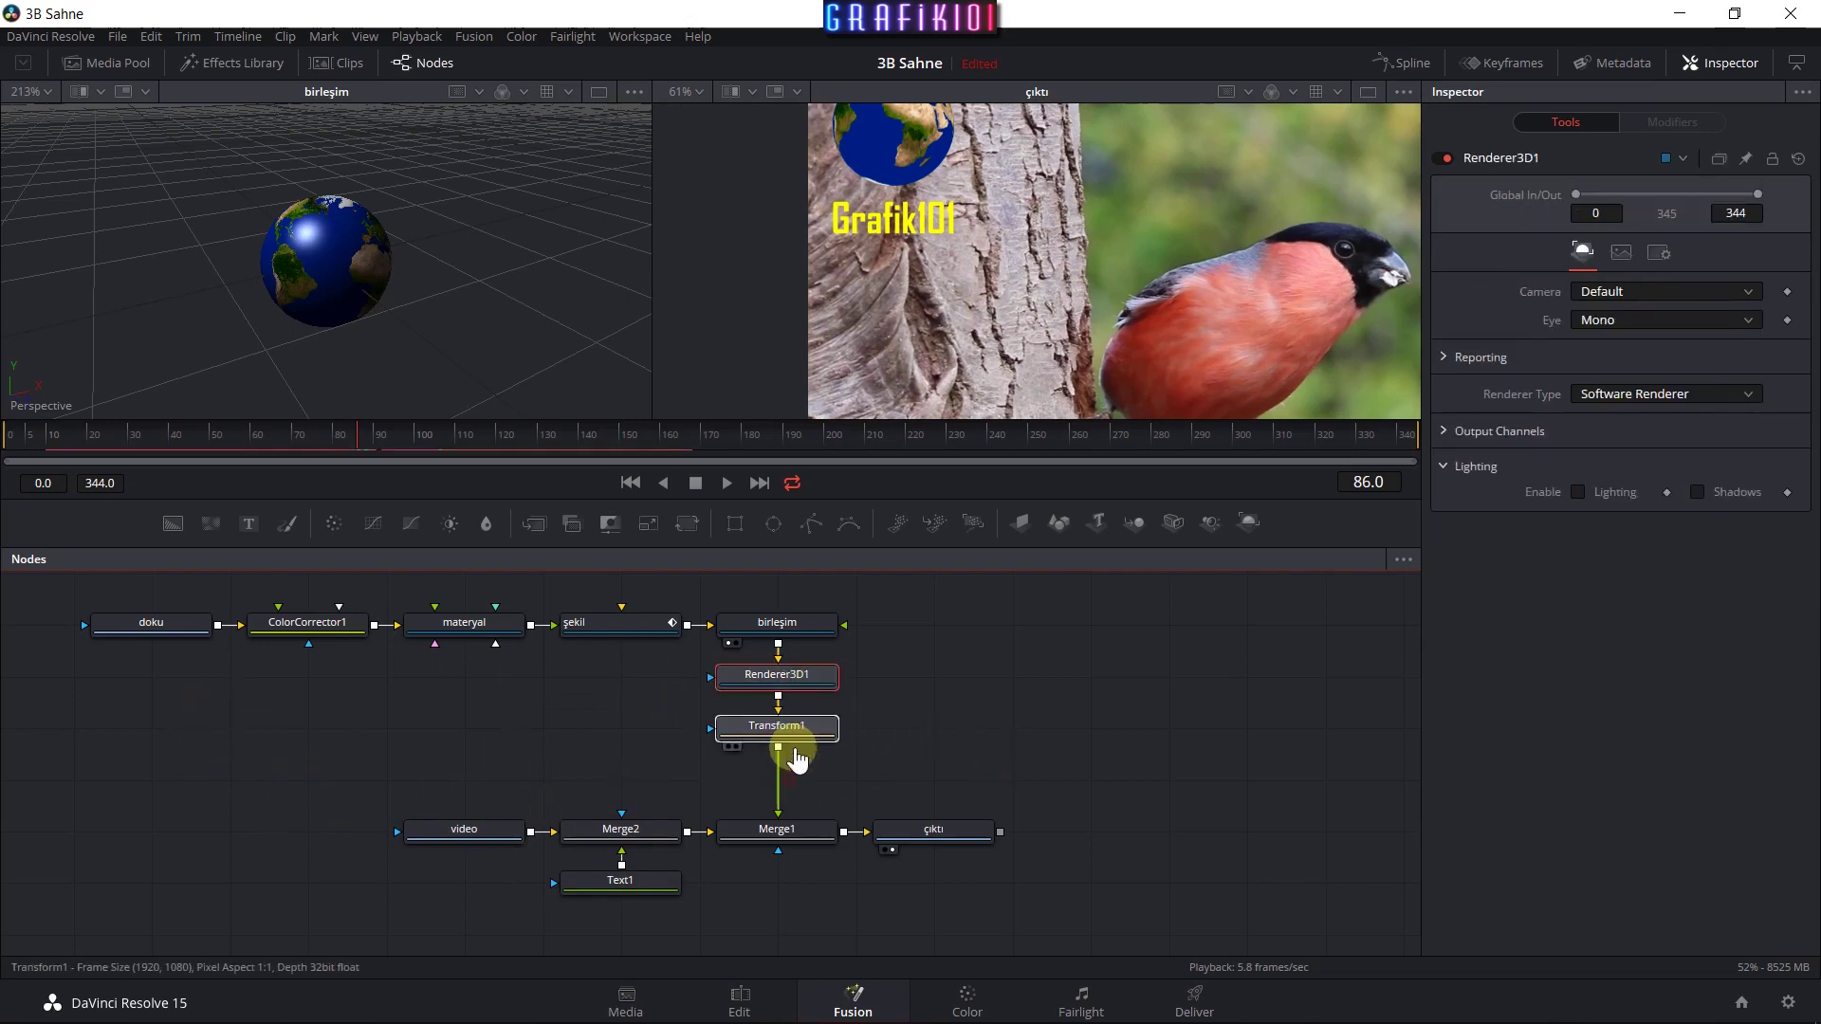
left_click(776, 827)
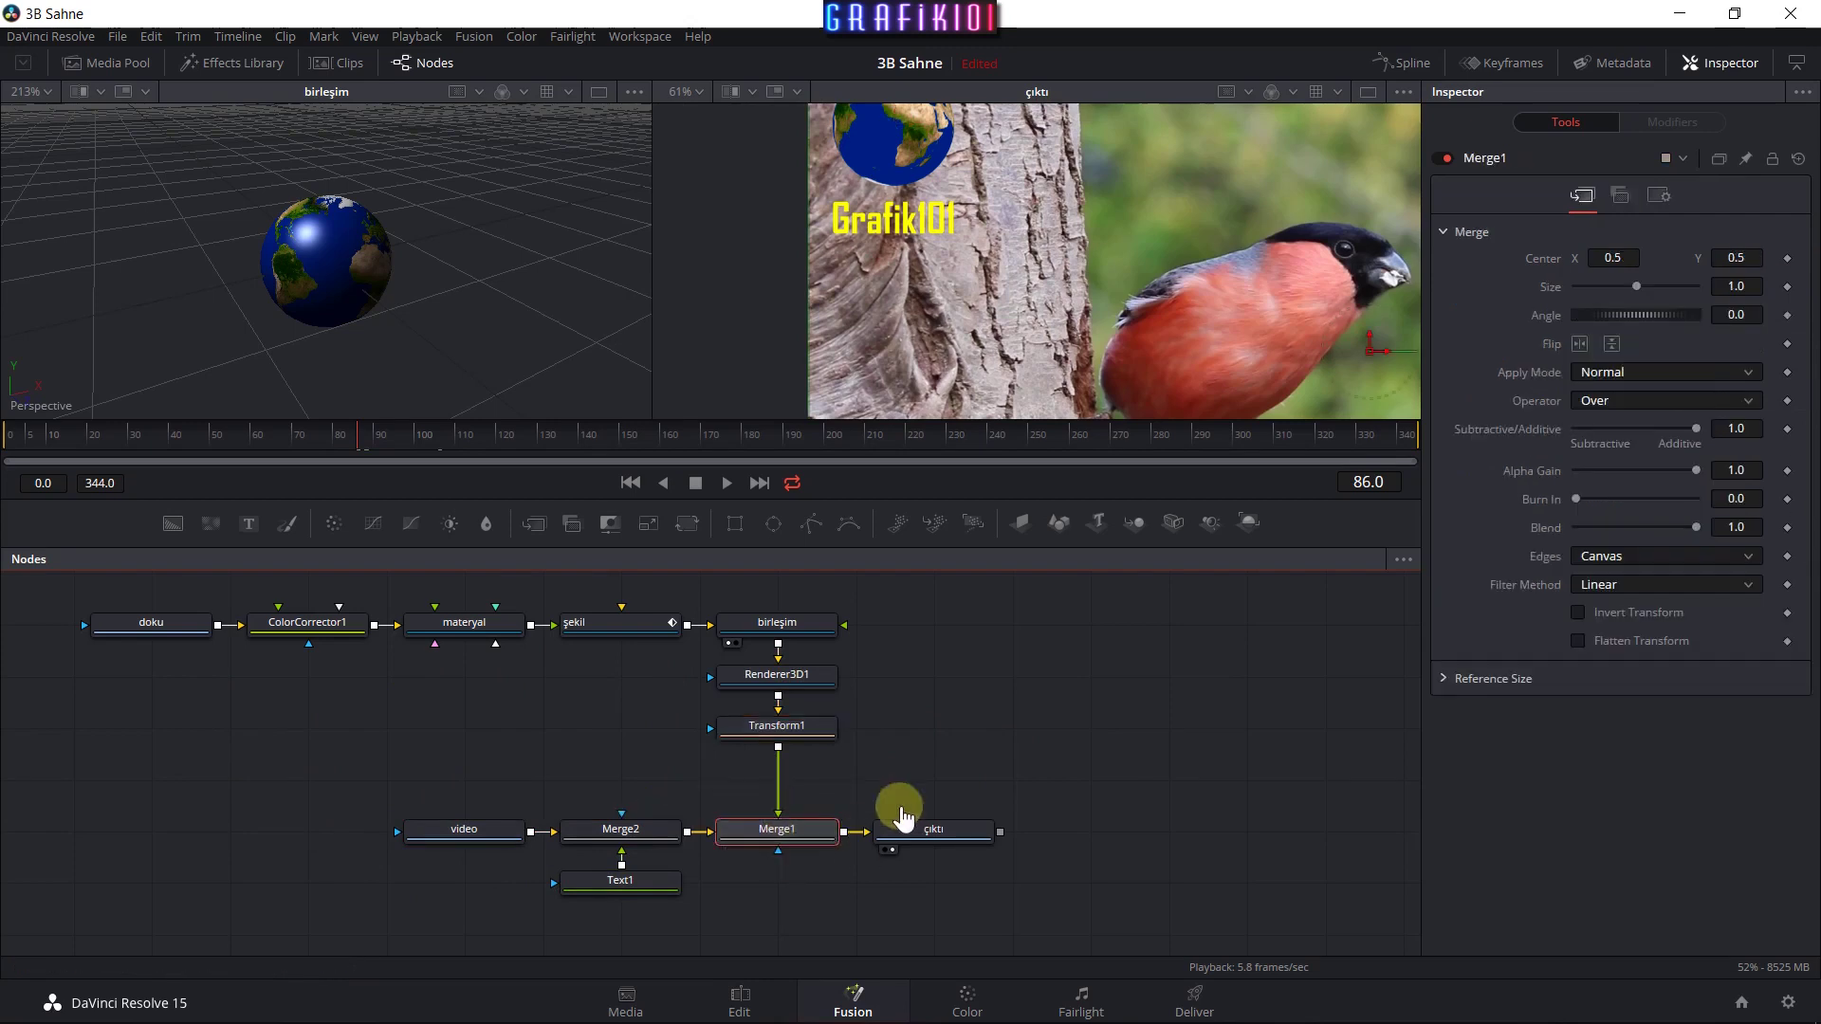
left_click_drag(790, 730, 791, 782)
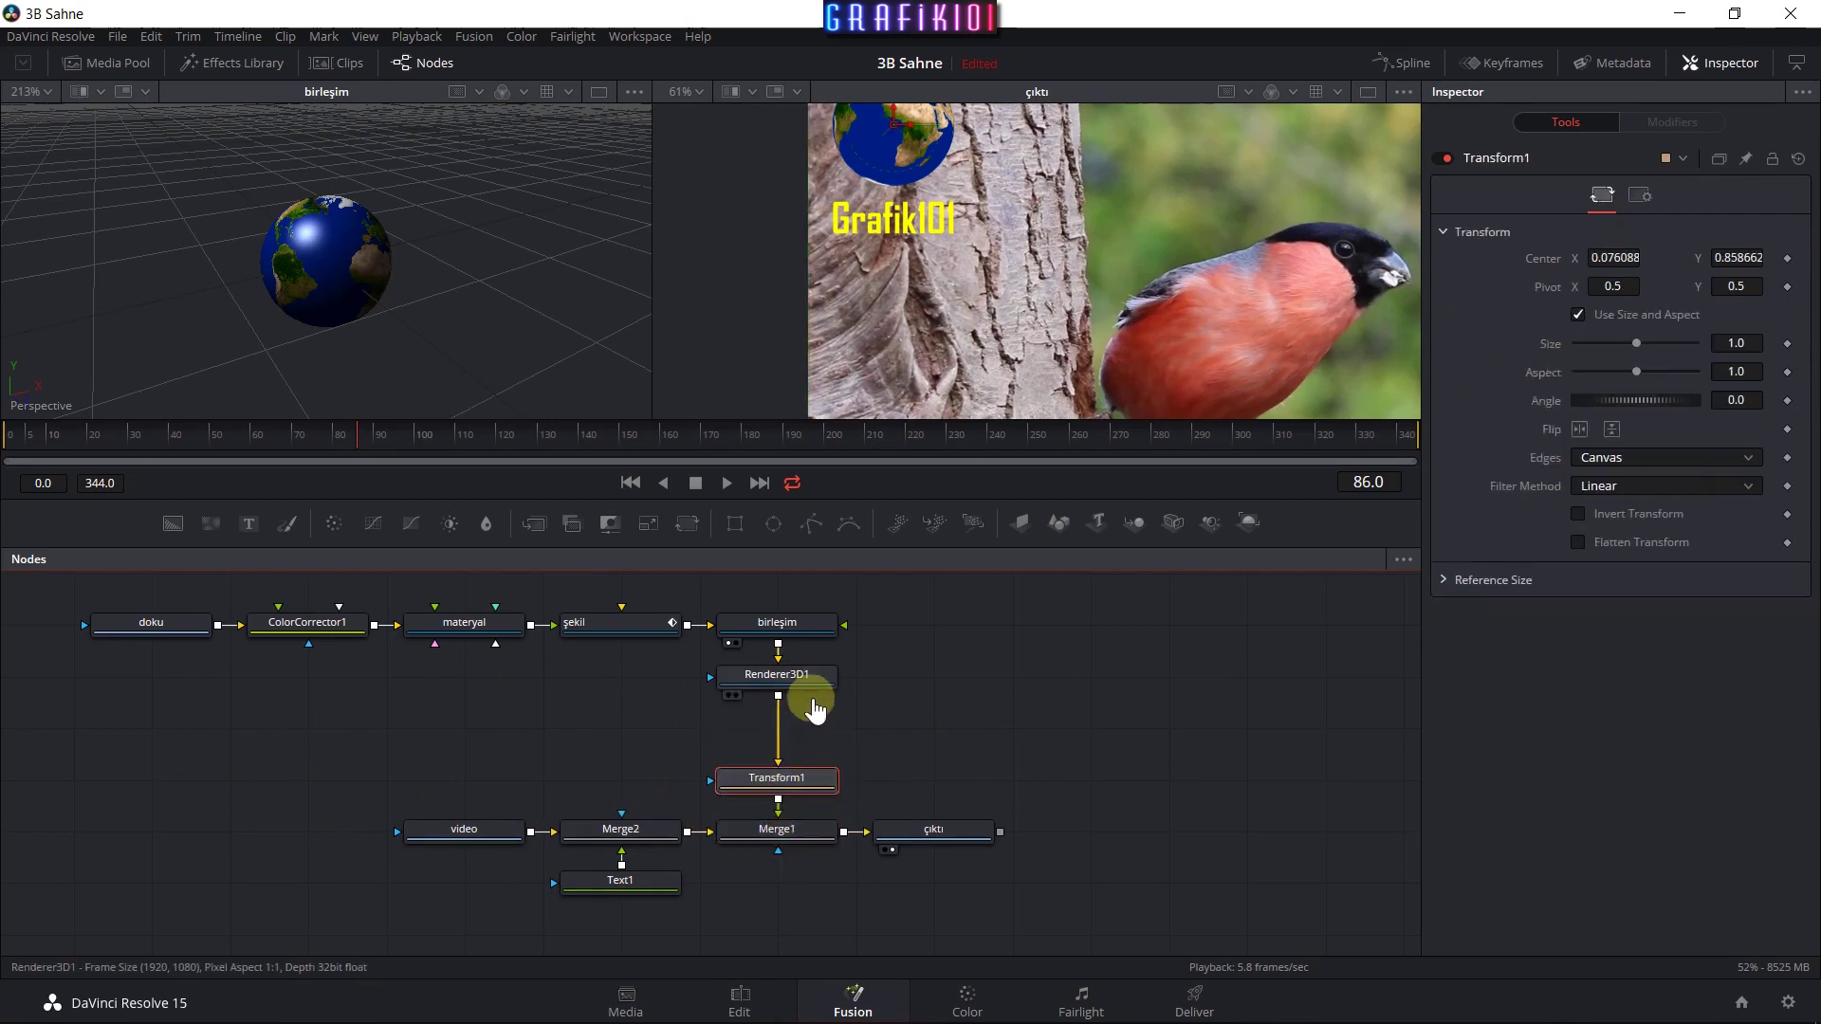
left_click_drag(801, 677, 801, 729)
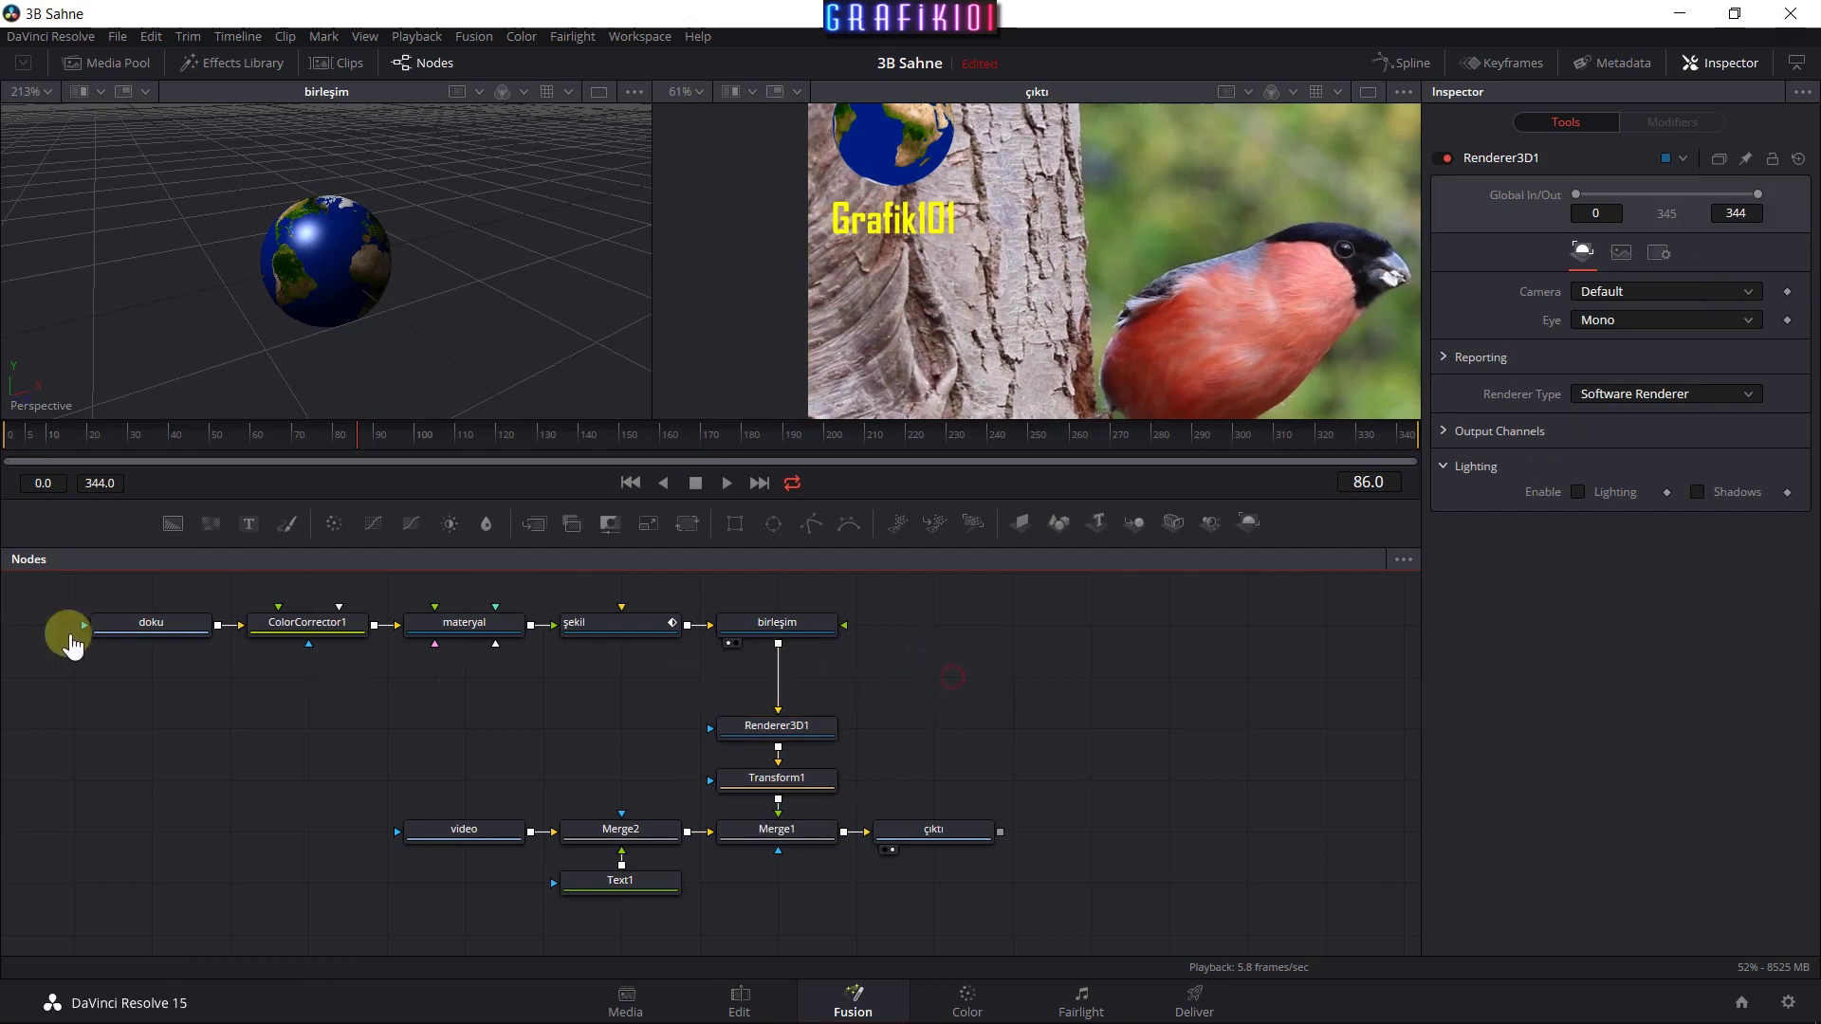
mouse_move(71, 645)
left_mouse_down()
mouse_move(853, 664)
mouse_move(821, 669)
left_mouse_up()
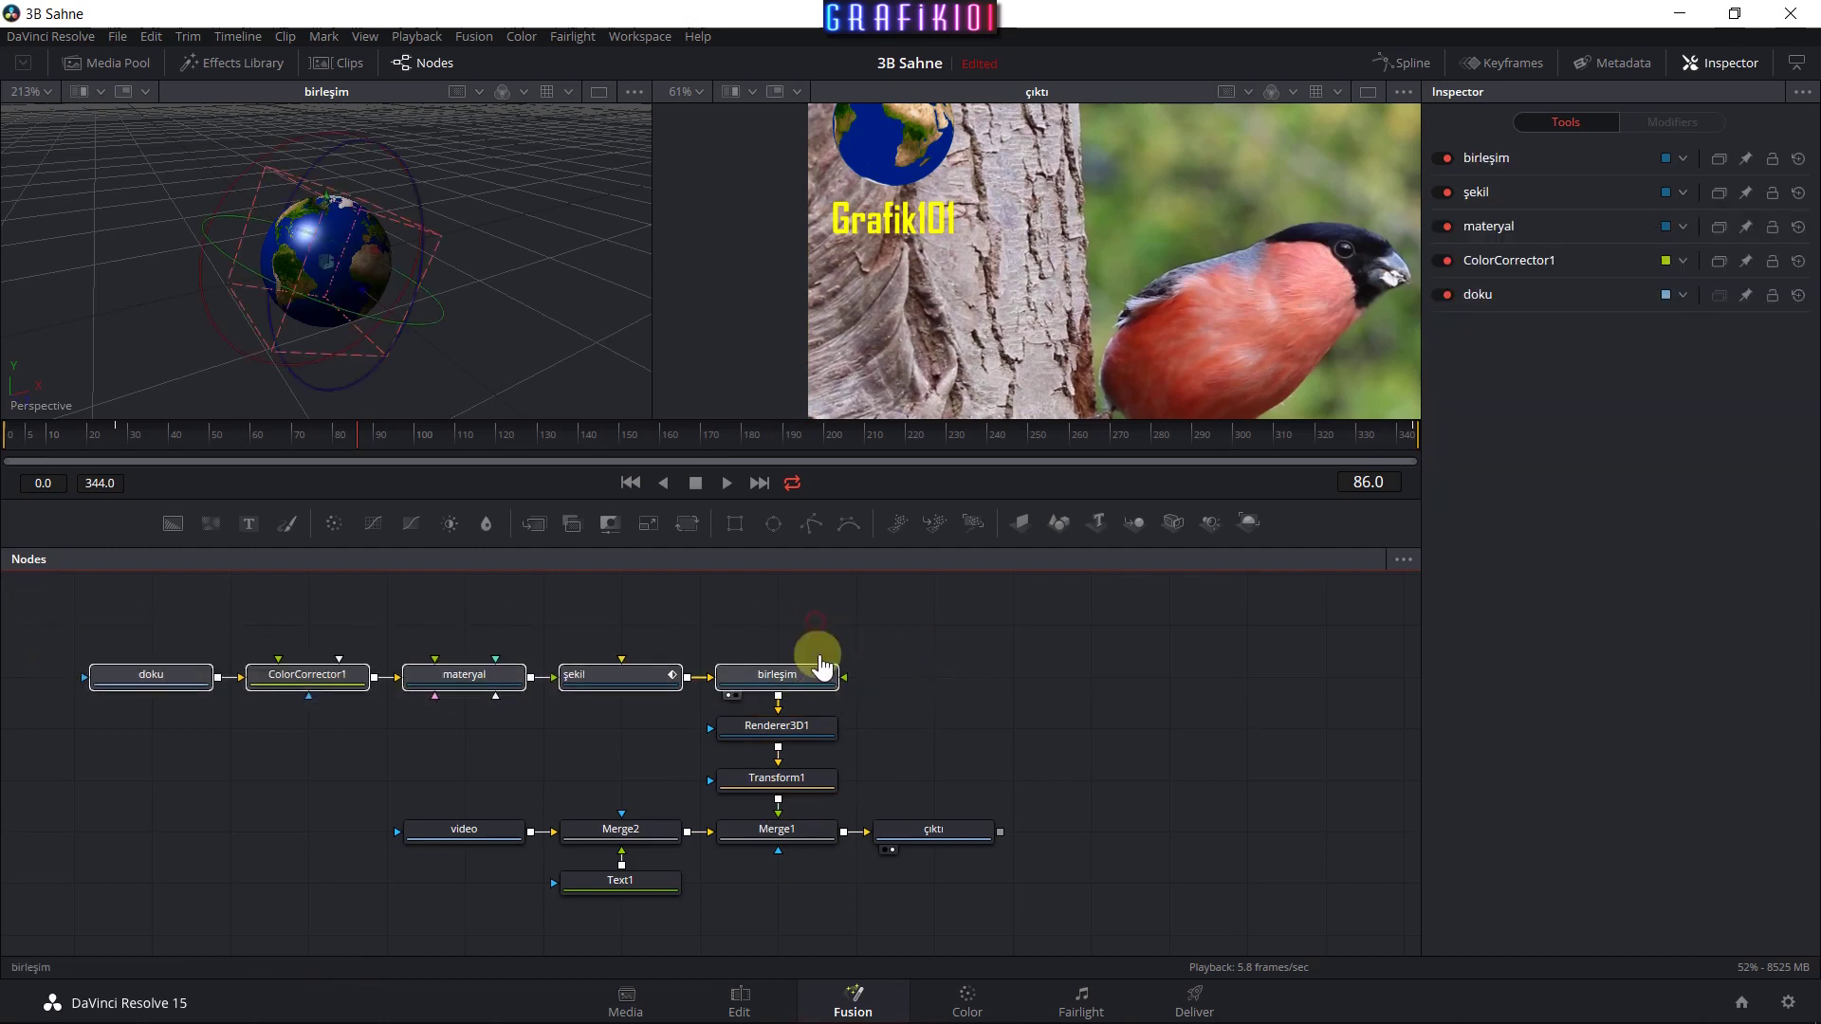
left_click(959, 744)
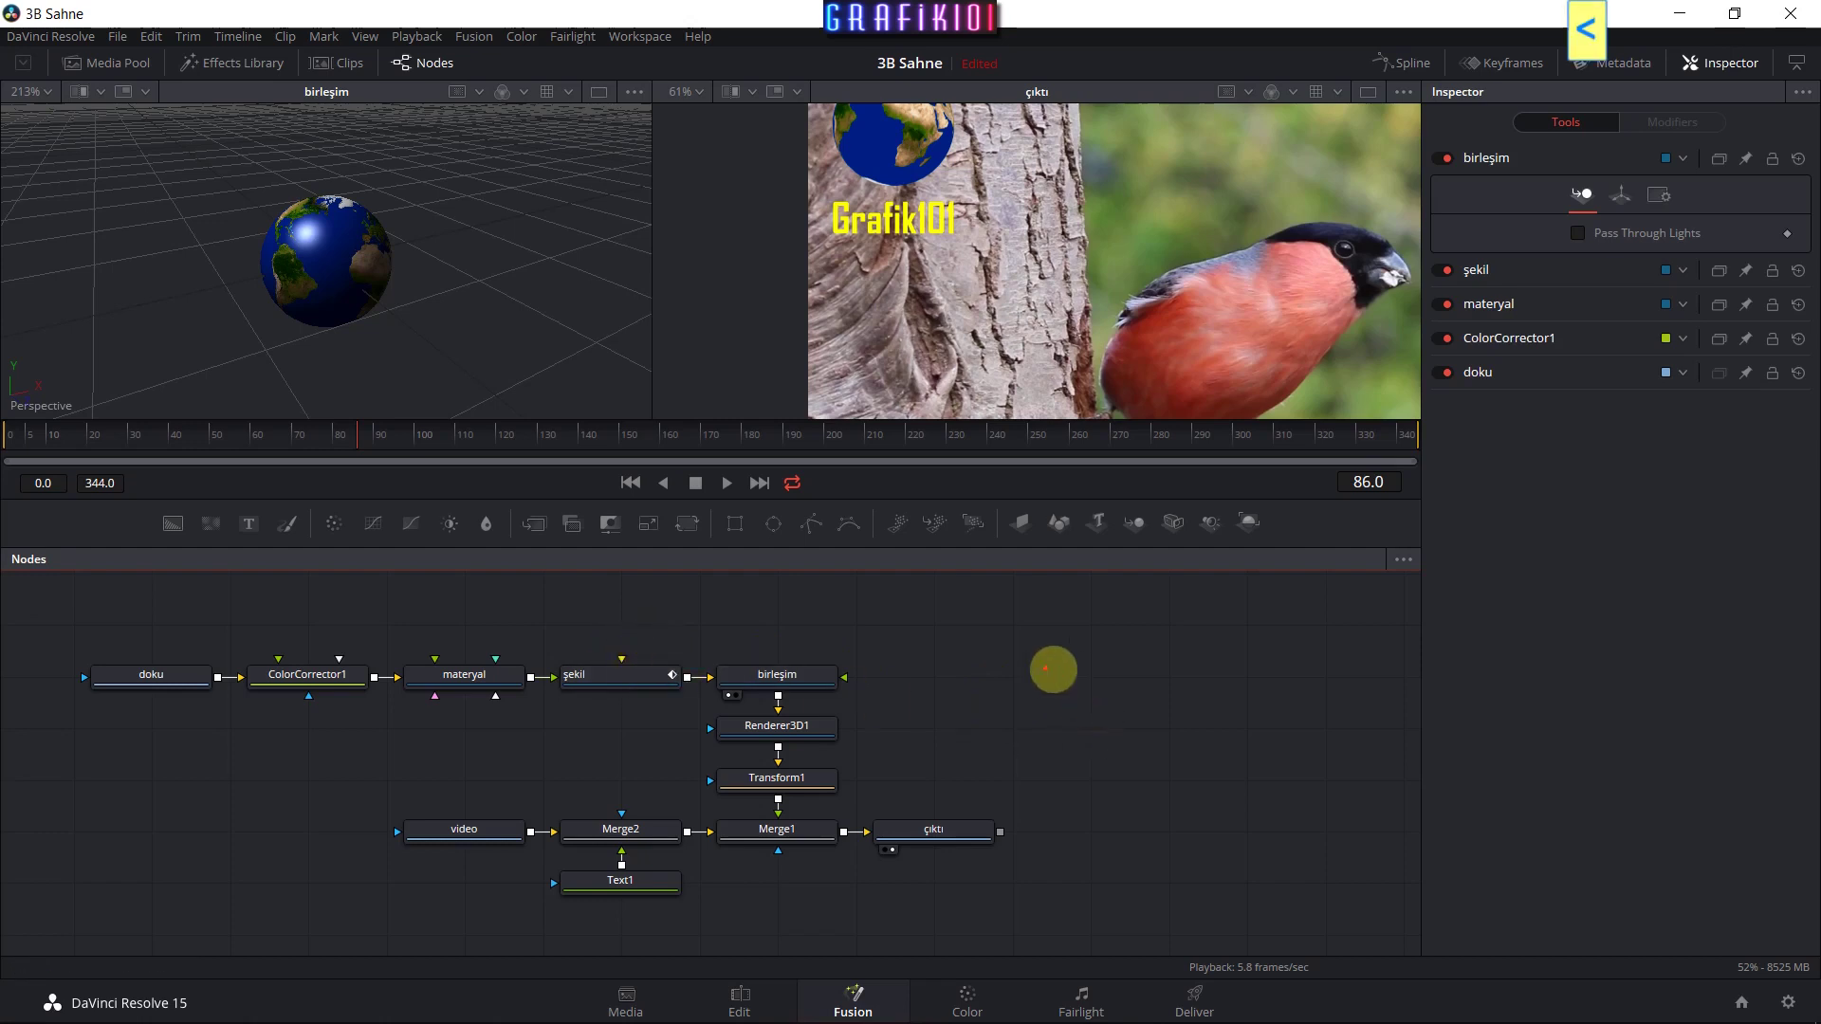
mouse_move(31, 594)
left_mouse_down()
mouse_move(387, 893)
mouse_move(380, 960)
left_mouse_up()
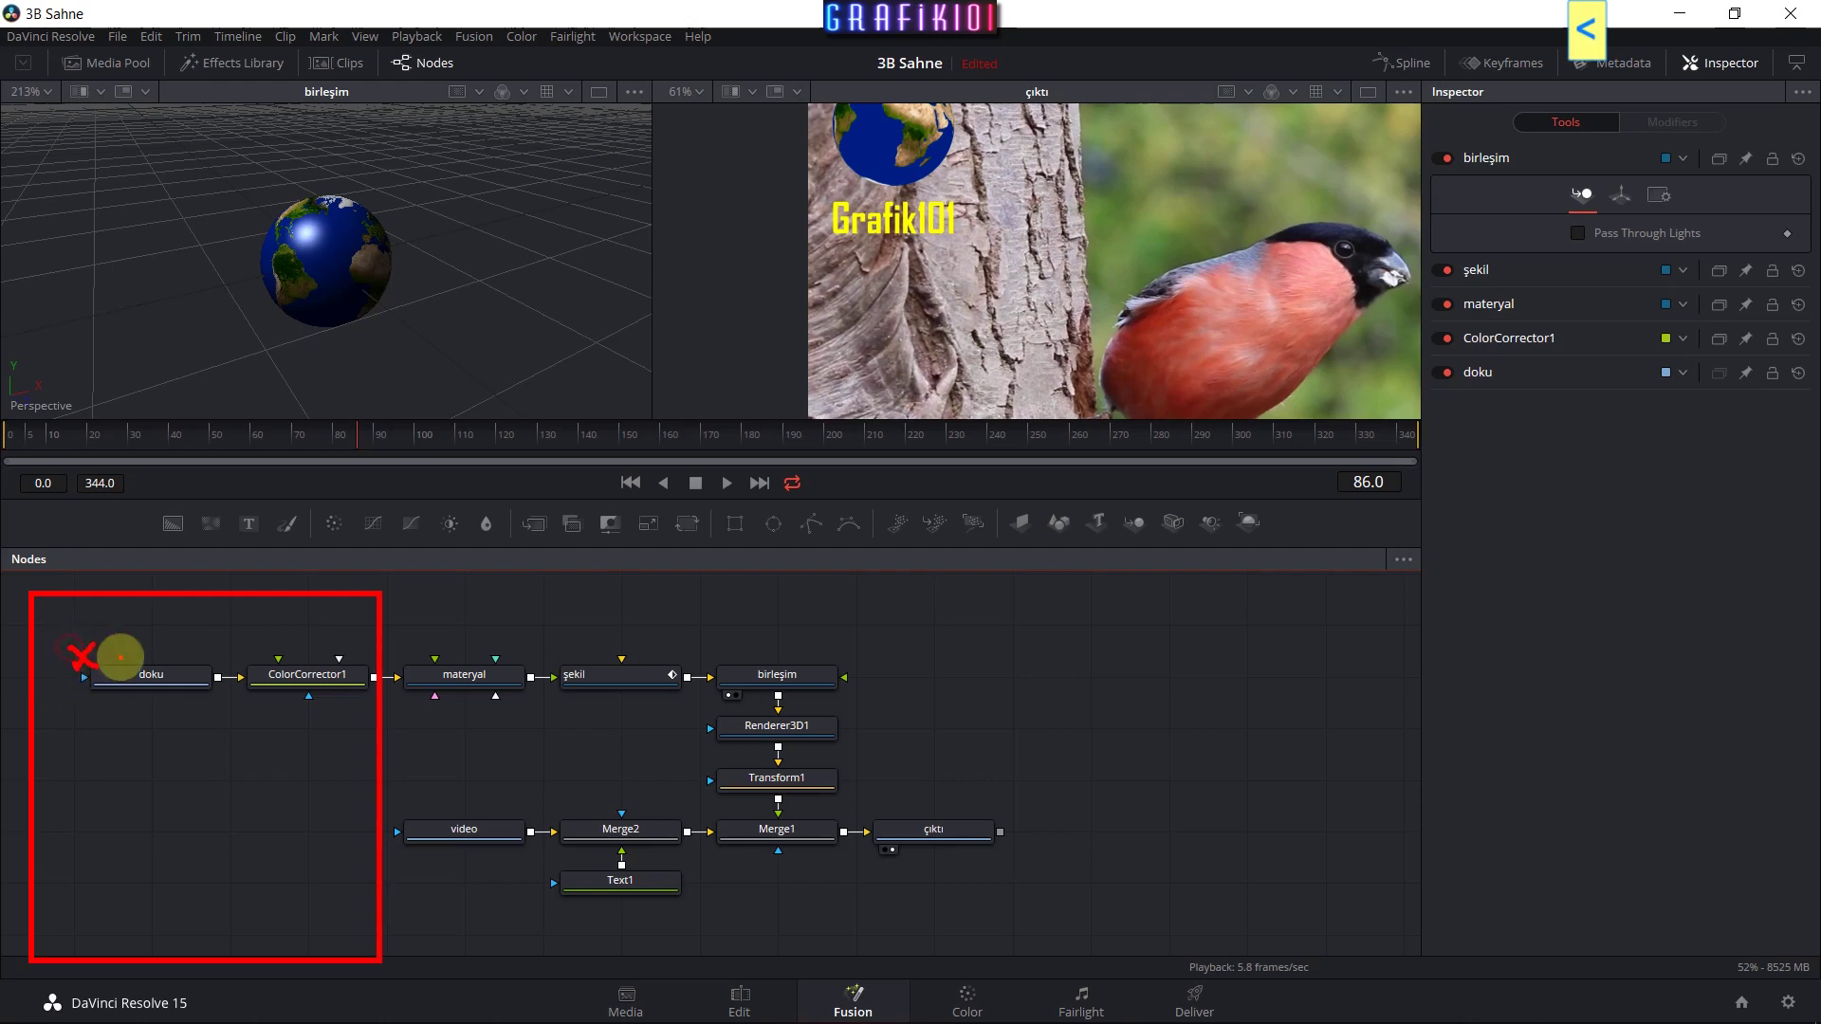
left_click_drag(122, 653, 347, 652)
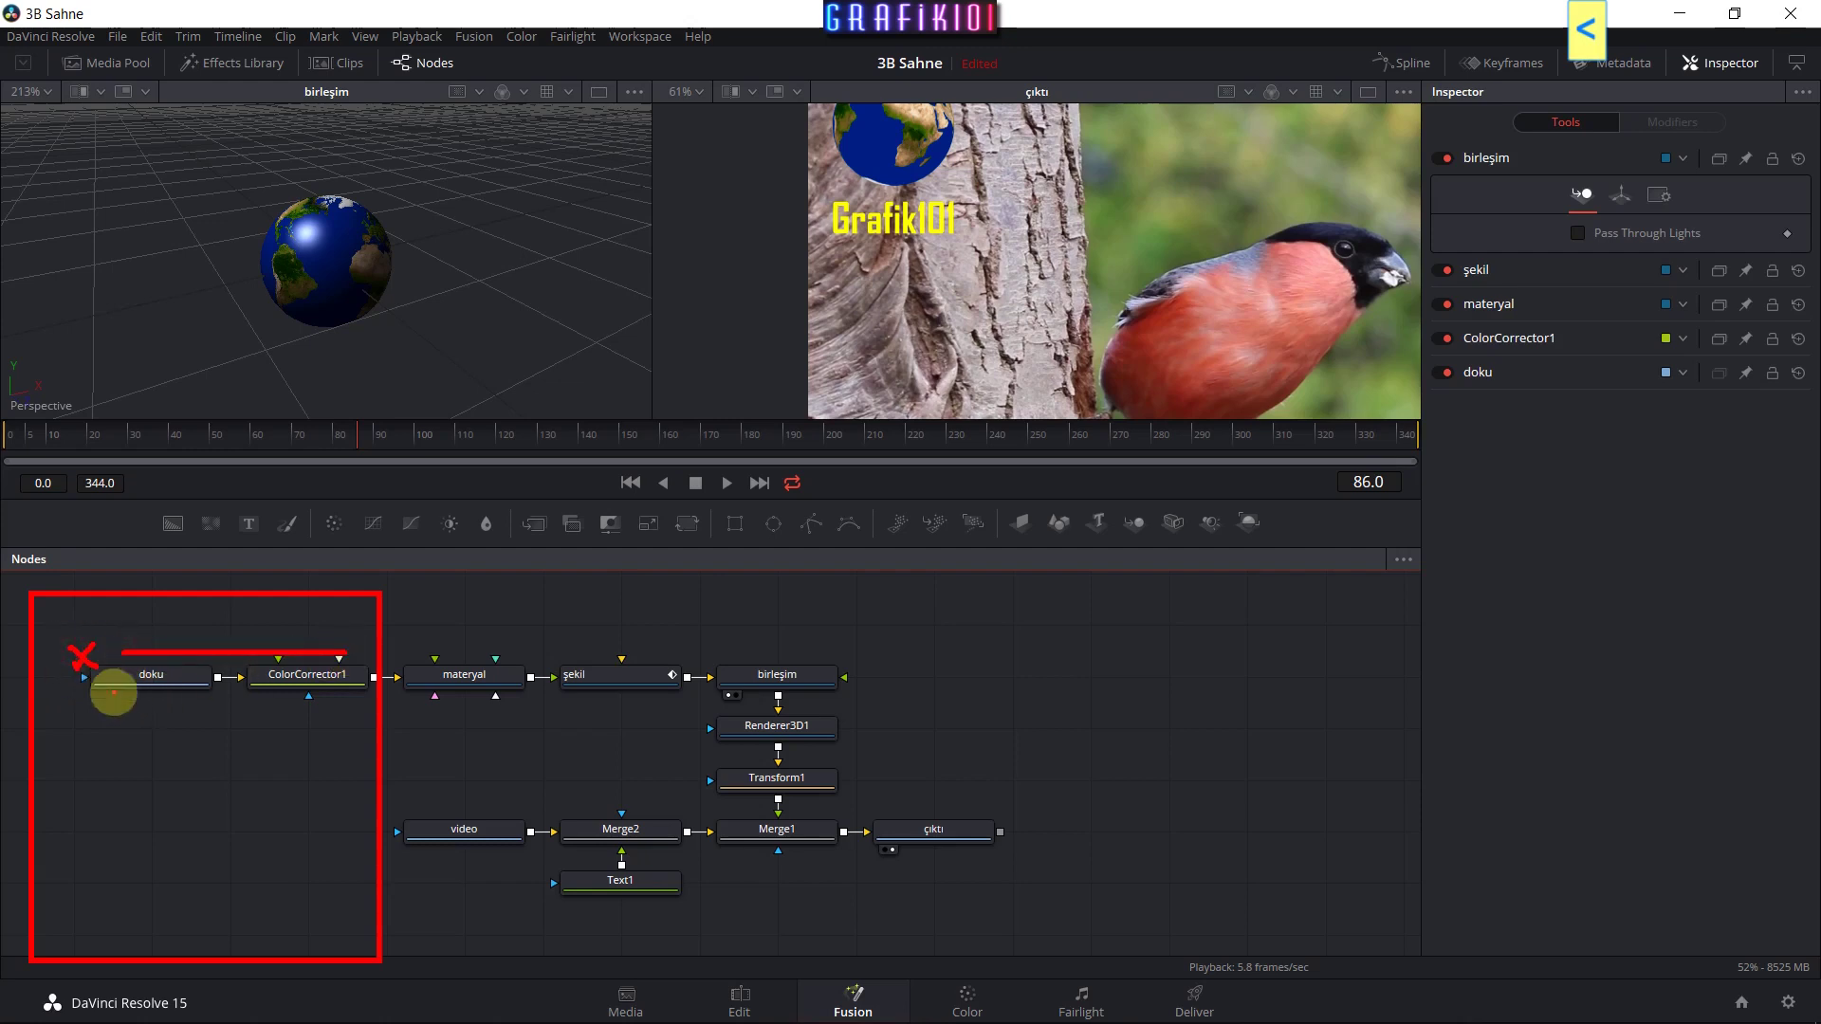
mouse_move(84, 703)
left_mouse_down()
mouse_move(112, 730)
mouse_move(344, 728)
left_mouse_up()
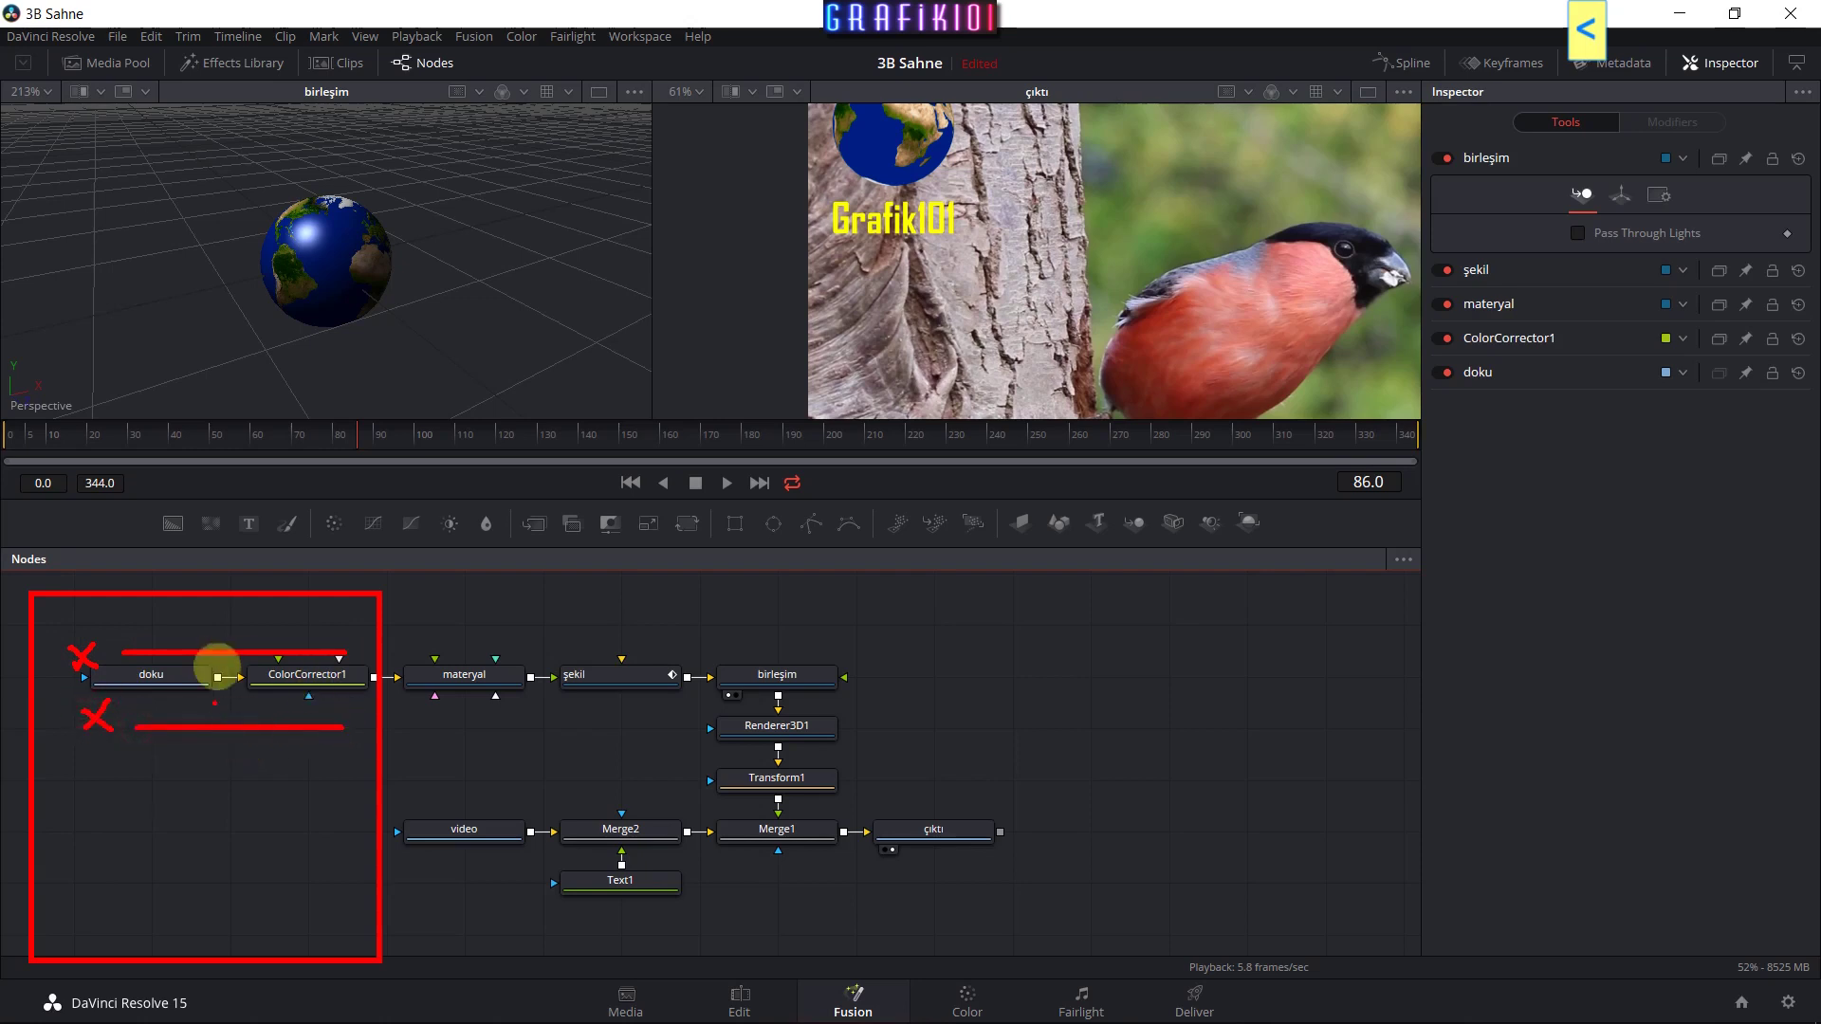
mouse_move(294, 749)
left_mouse_down()
mouse_move(283, 679)
mouse_move(231, 814)
left_mouse_up()
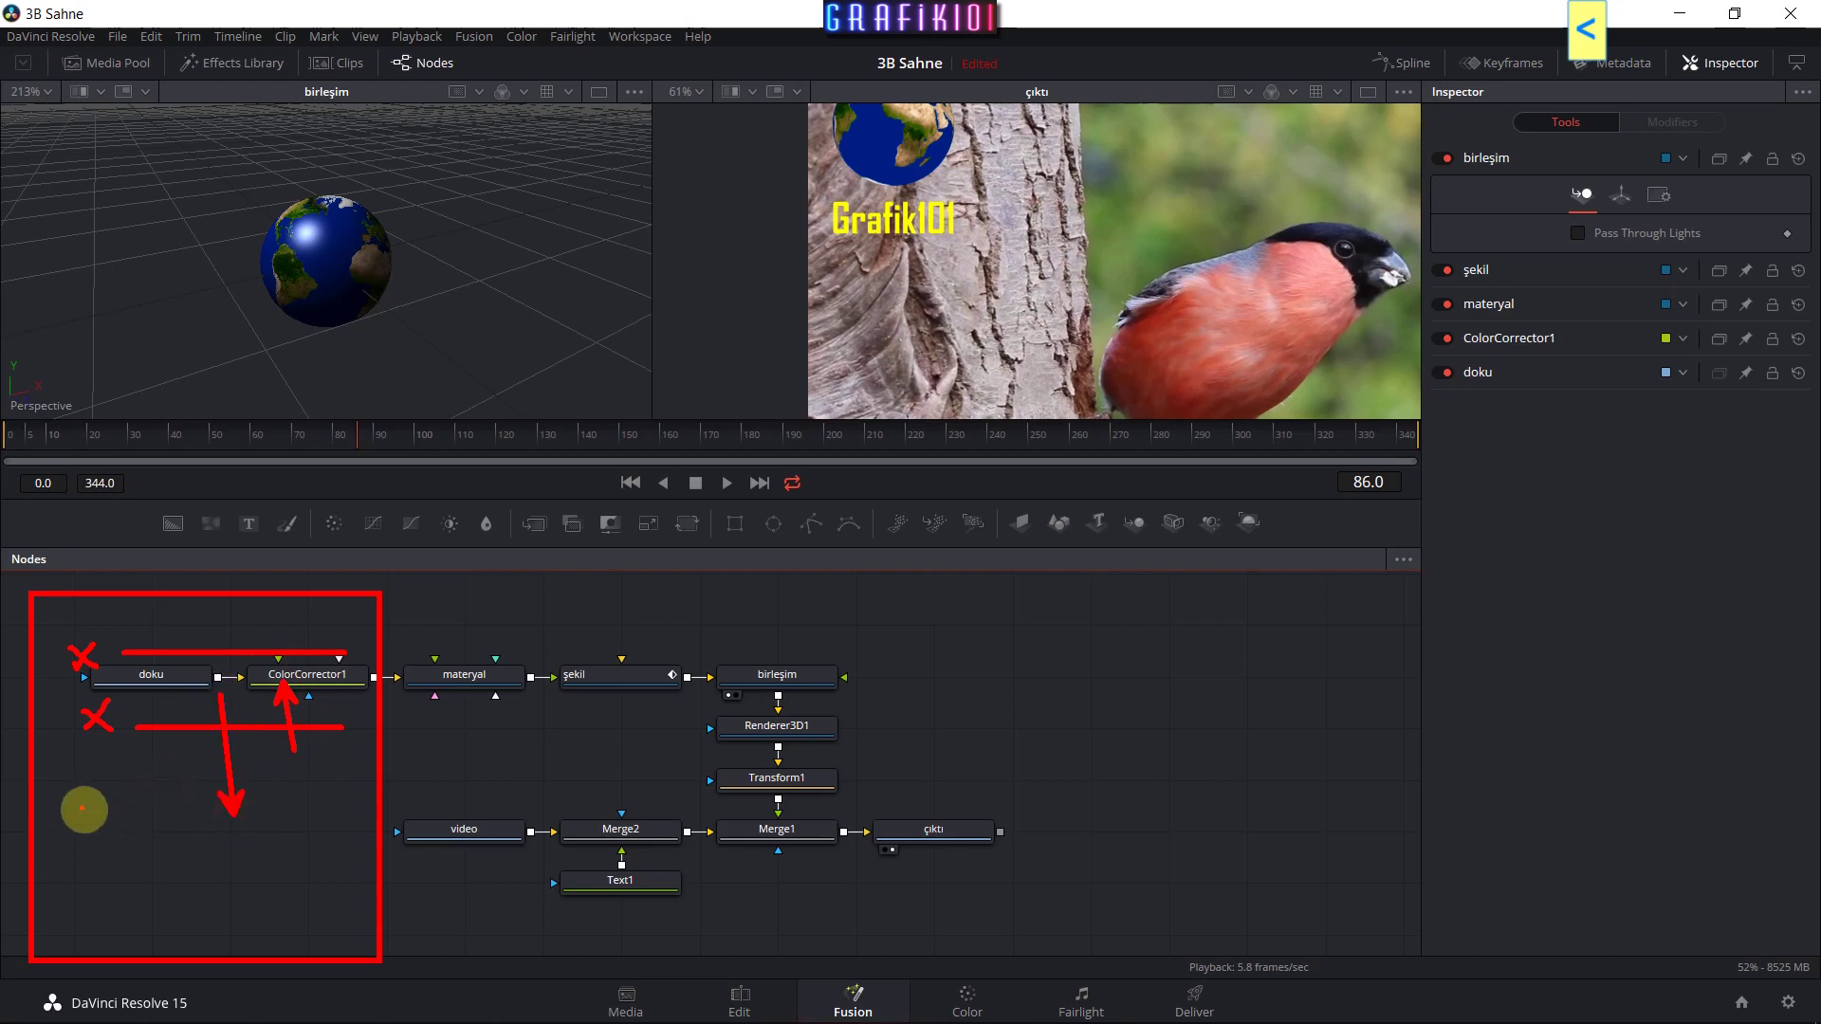
left_click_drag(88, 807, 353, 808)
left_click_drag(124, 874, 328, 874)
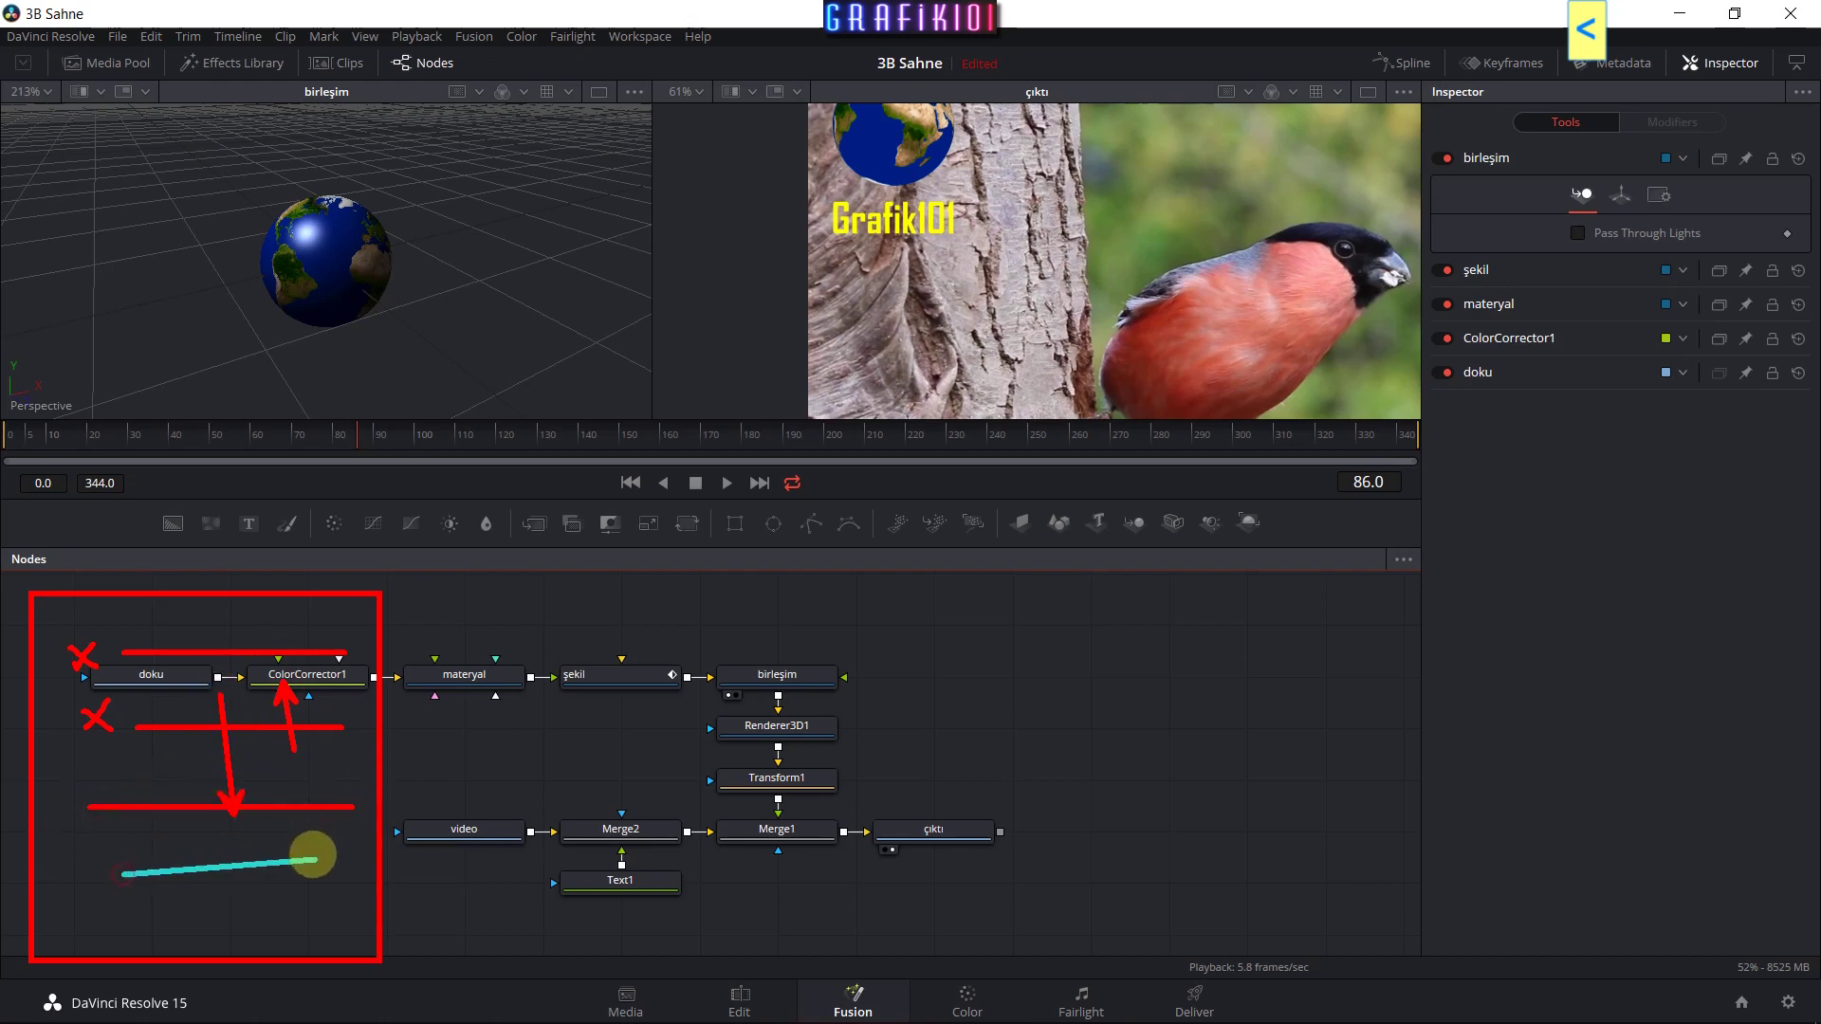
left_click_drag(149, 917, 292, 916)
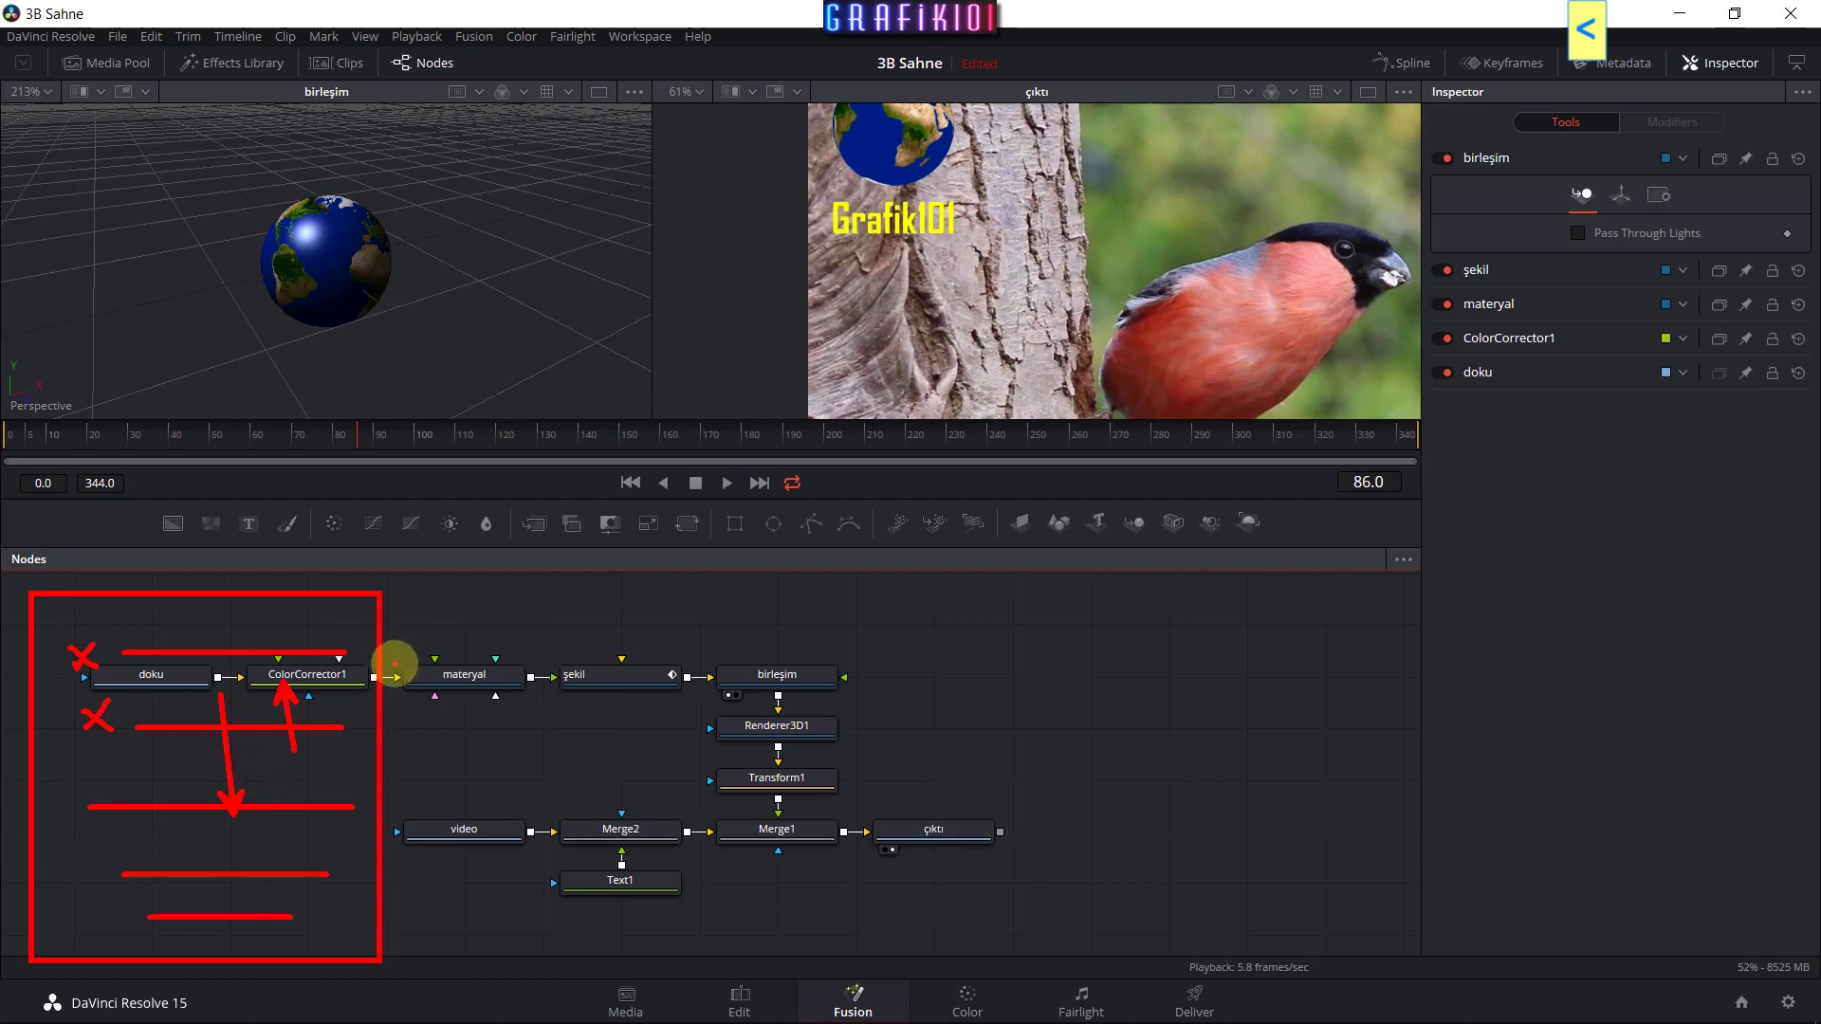
key("Escape")
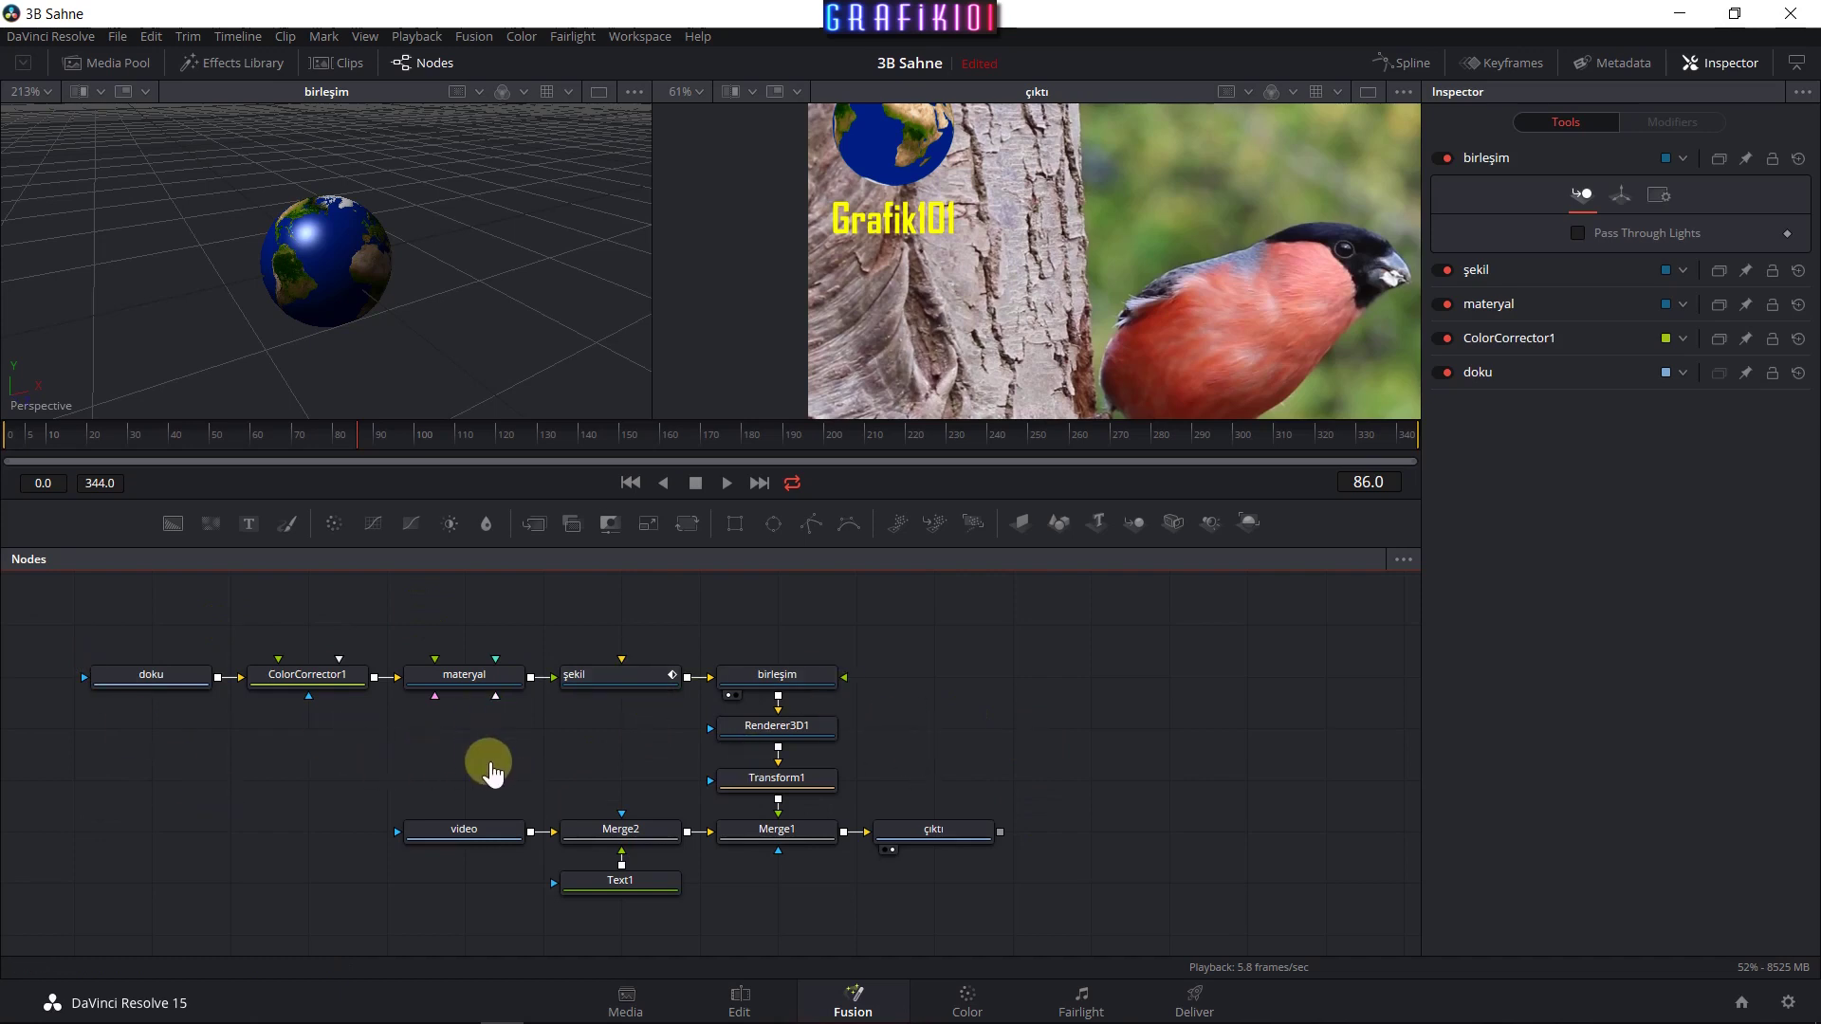
Sketch annotations over the node graph, clear them, then zoom the output viewer to about 87% on the earth.
left_click_drag(50, 631, 1051, 916)
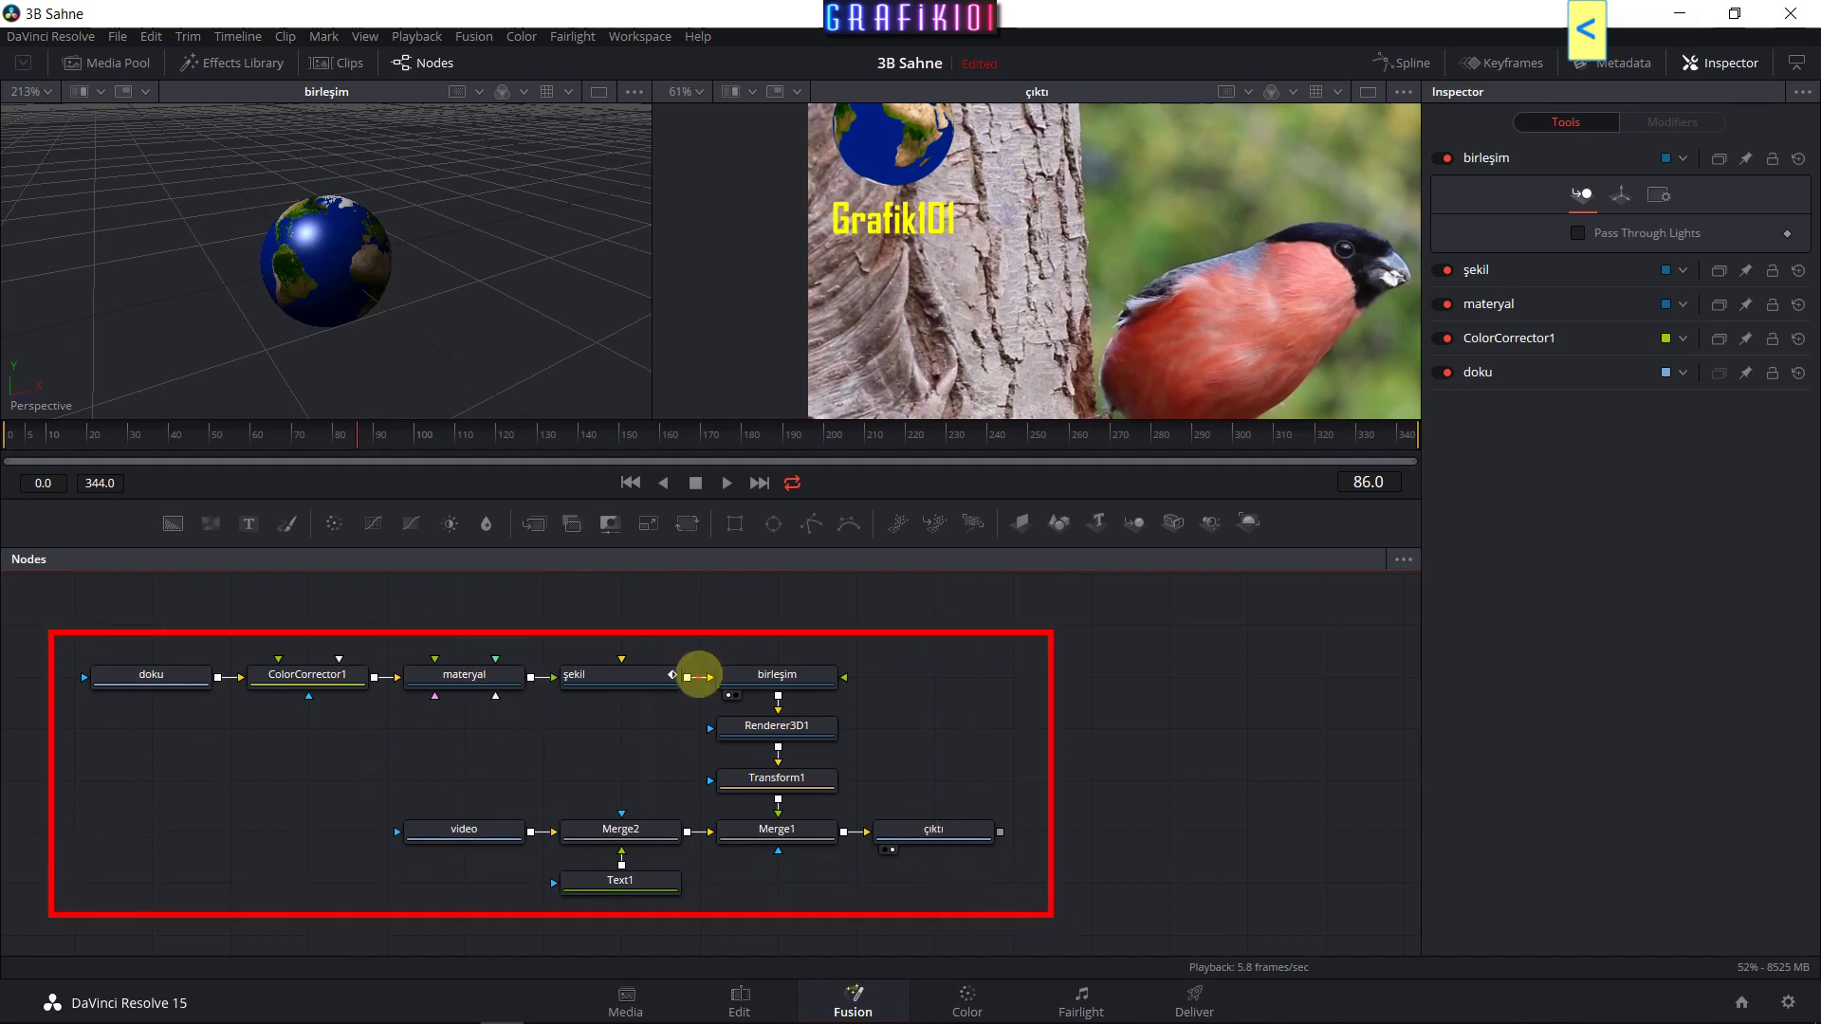
left_click_drag(1097, 716, 1380, 835)
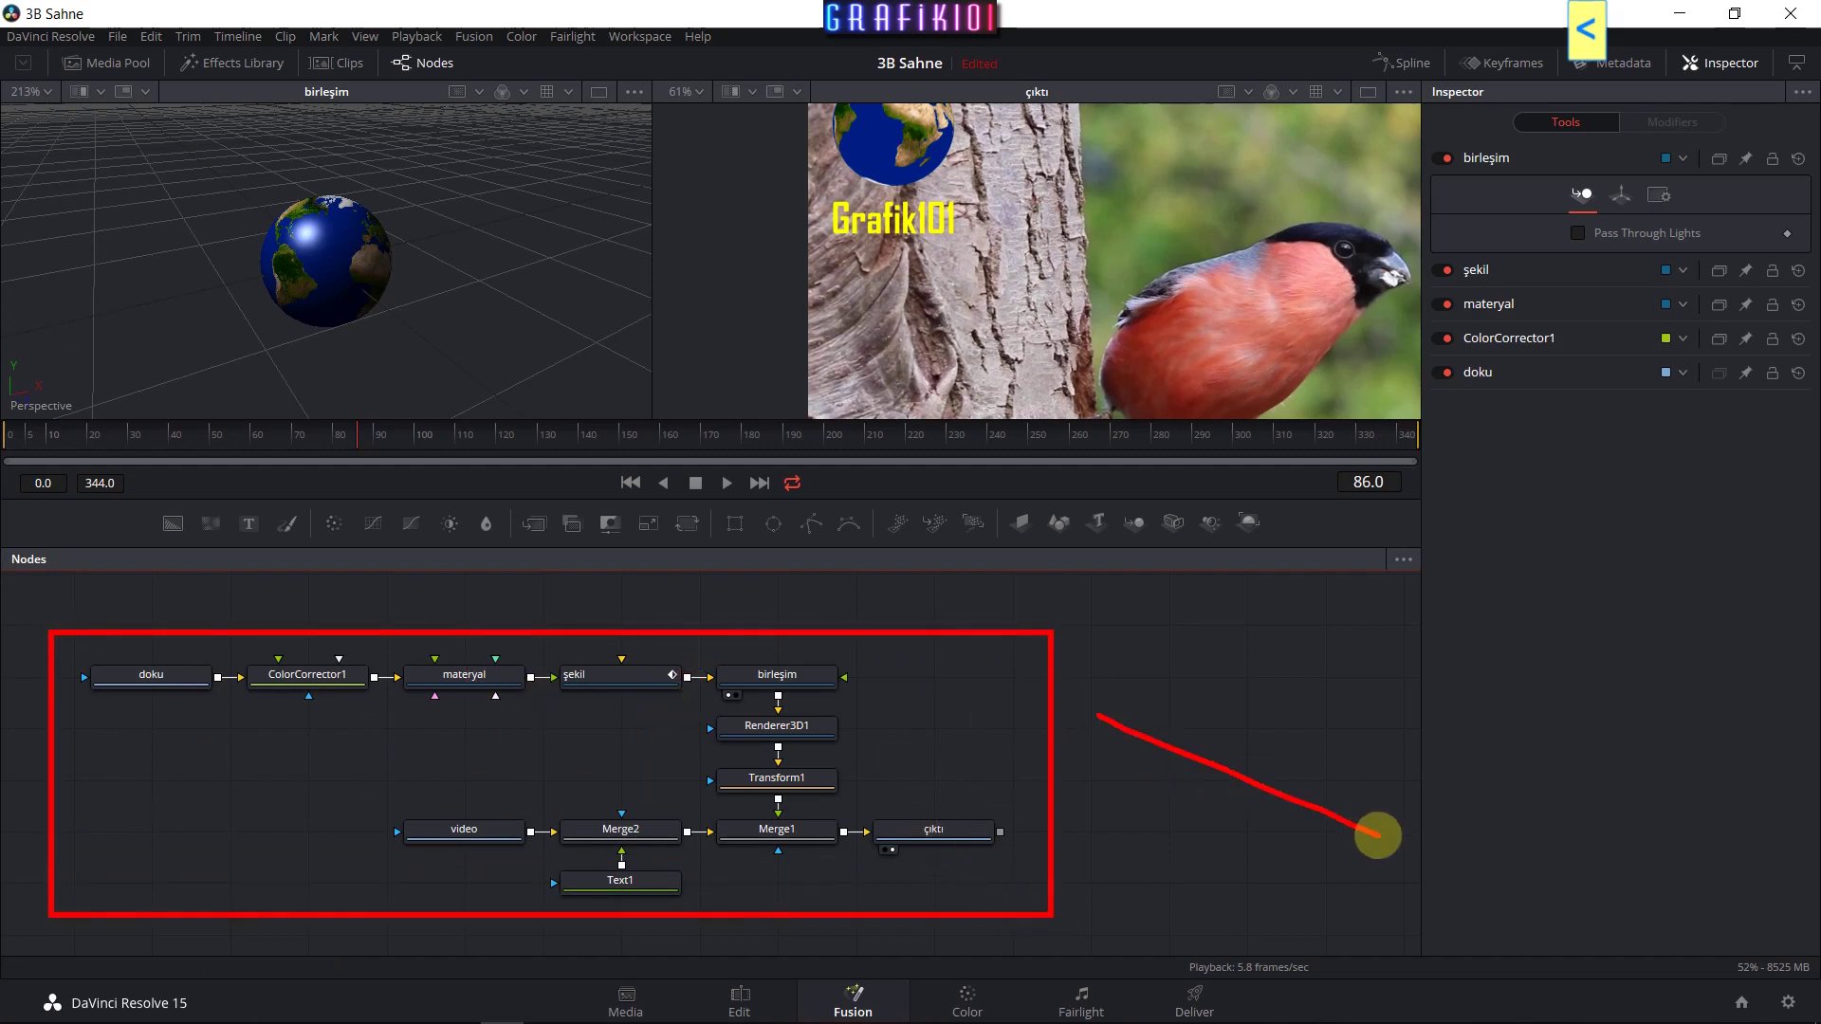
left_click_drag(1299, 678, 1147, 834)
left_click_drag(1209, 691, 1233, 863)
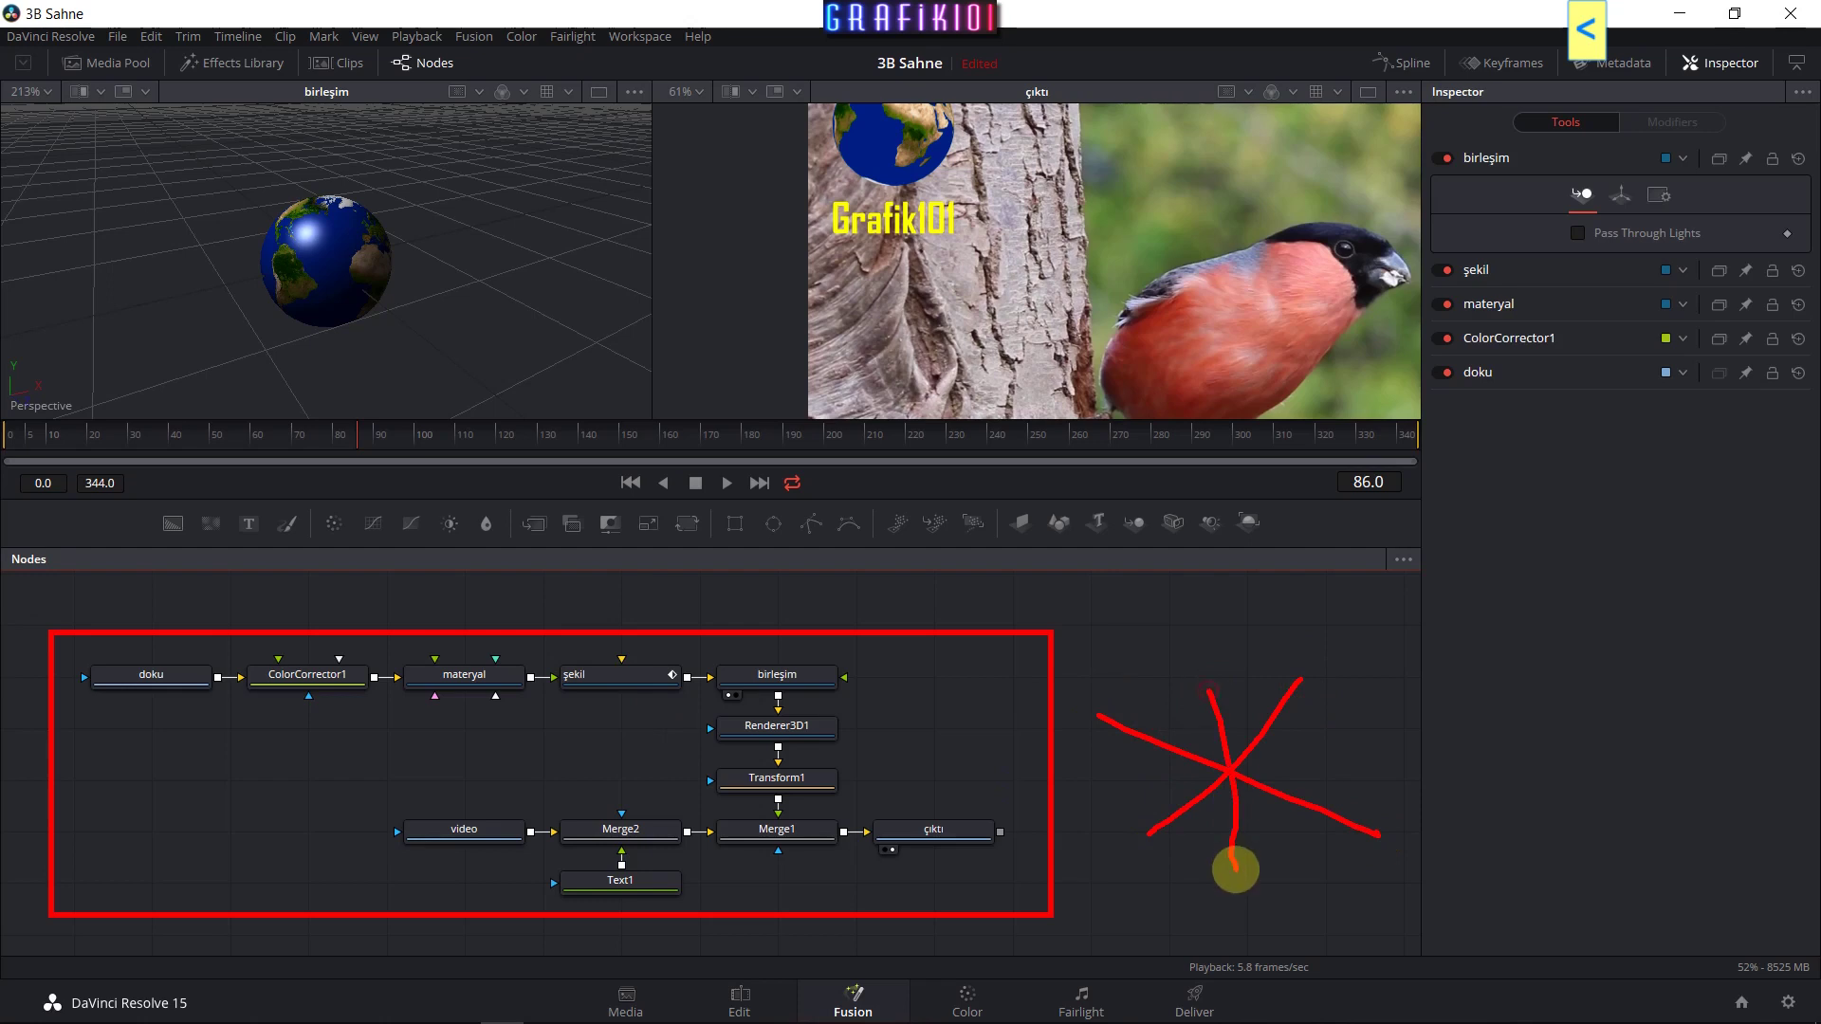
key("Escape")
left_click(432, 710)
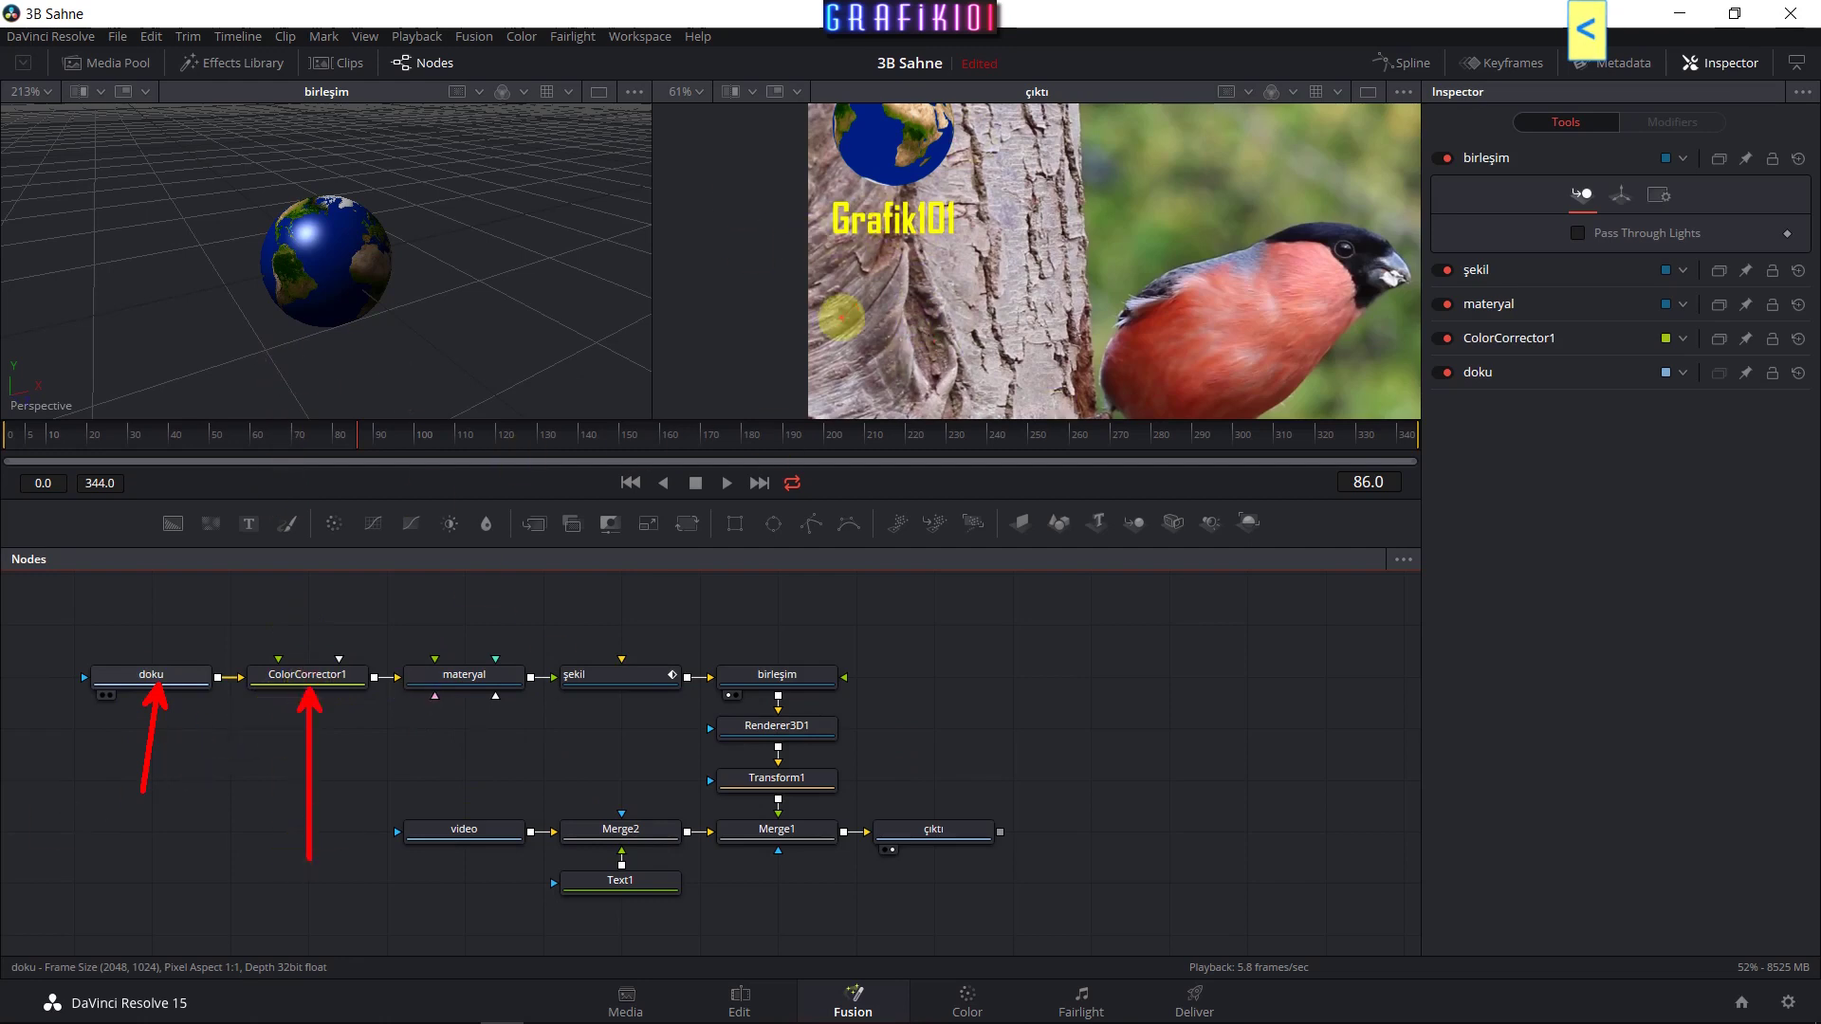
scroll(1072, 242, "up", 3)
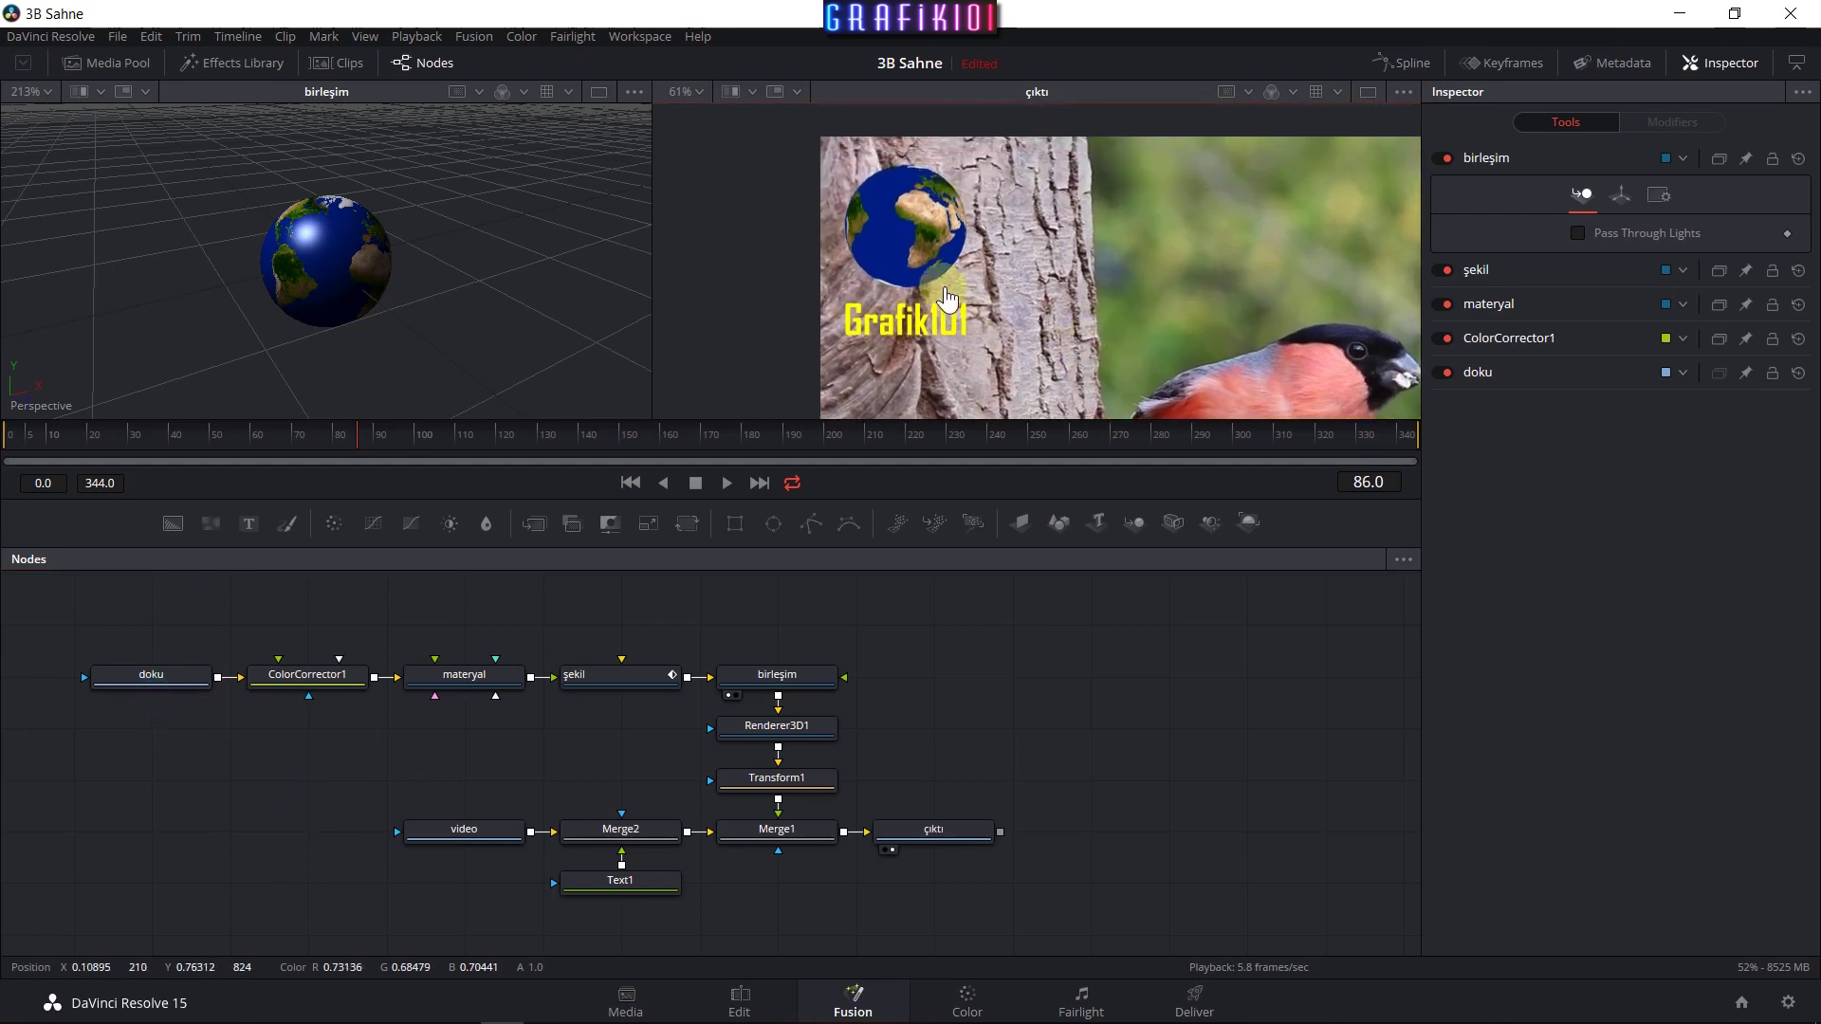
scroll(947, 298, "up", 2)
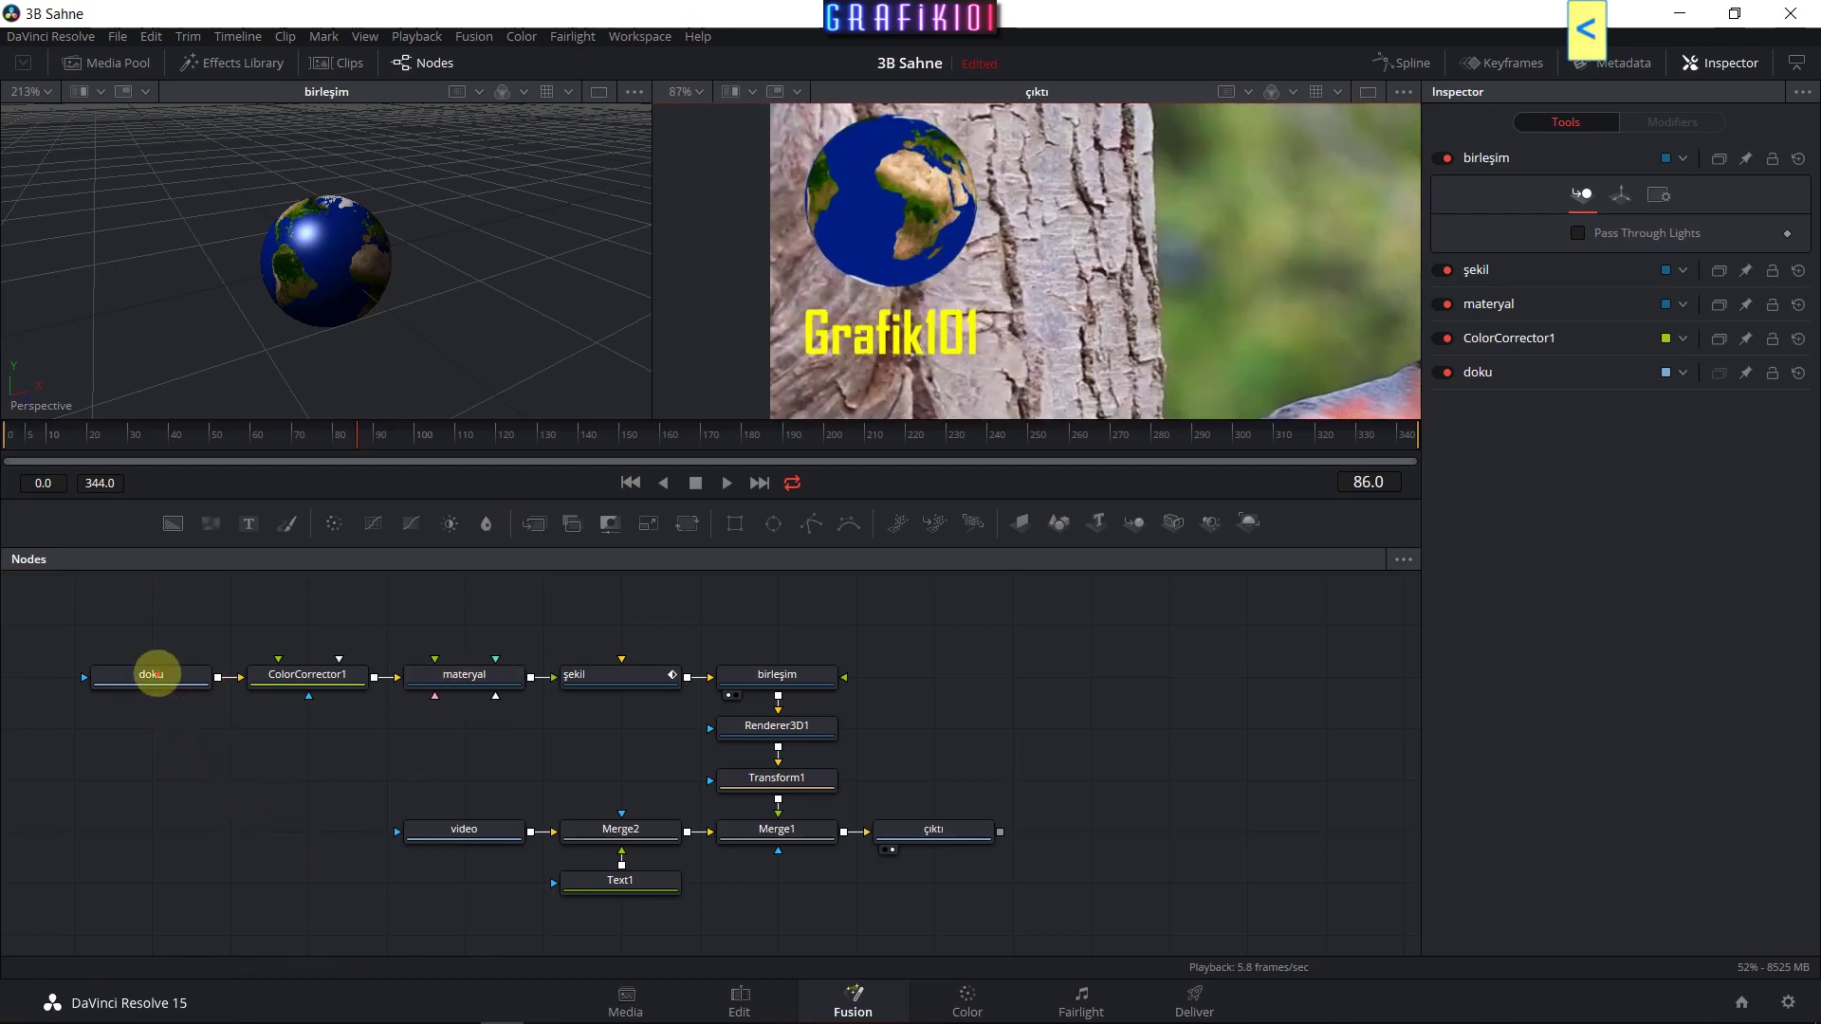
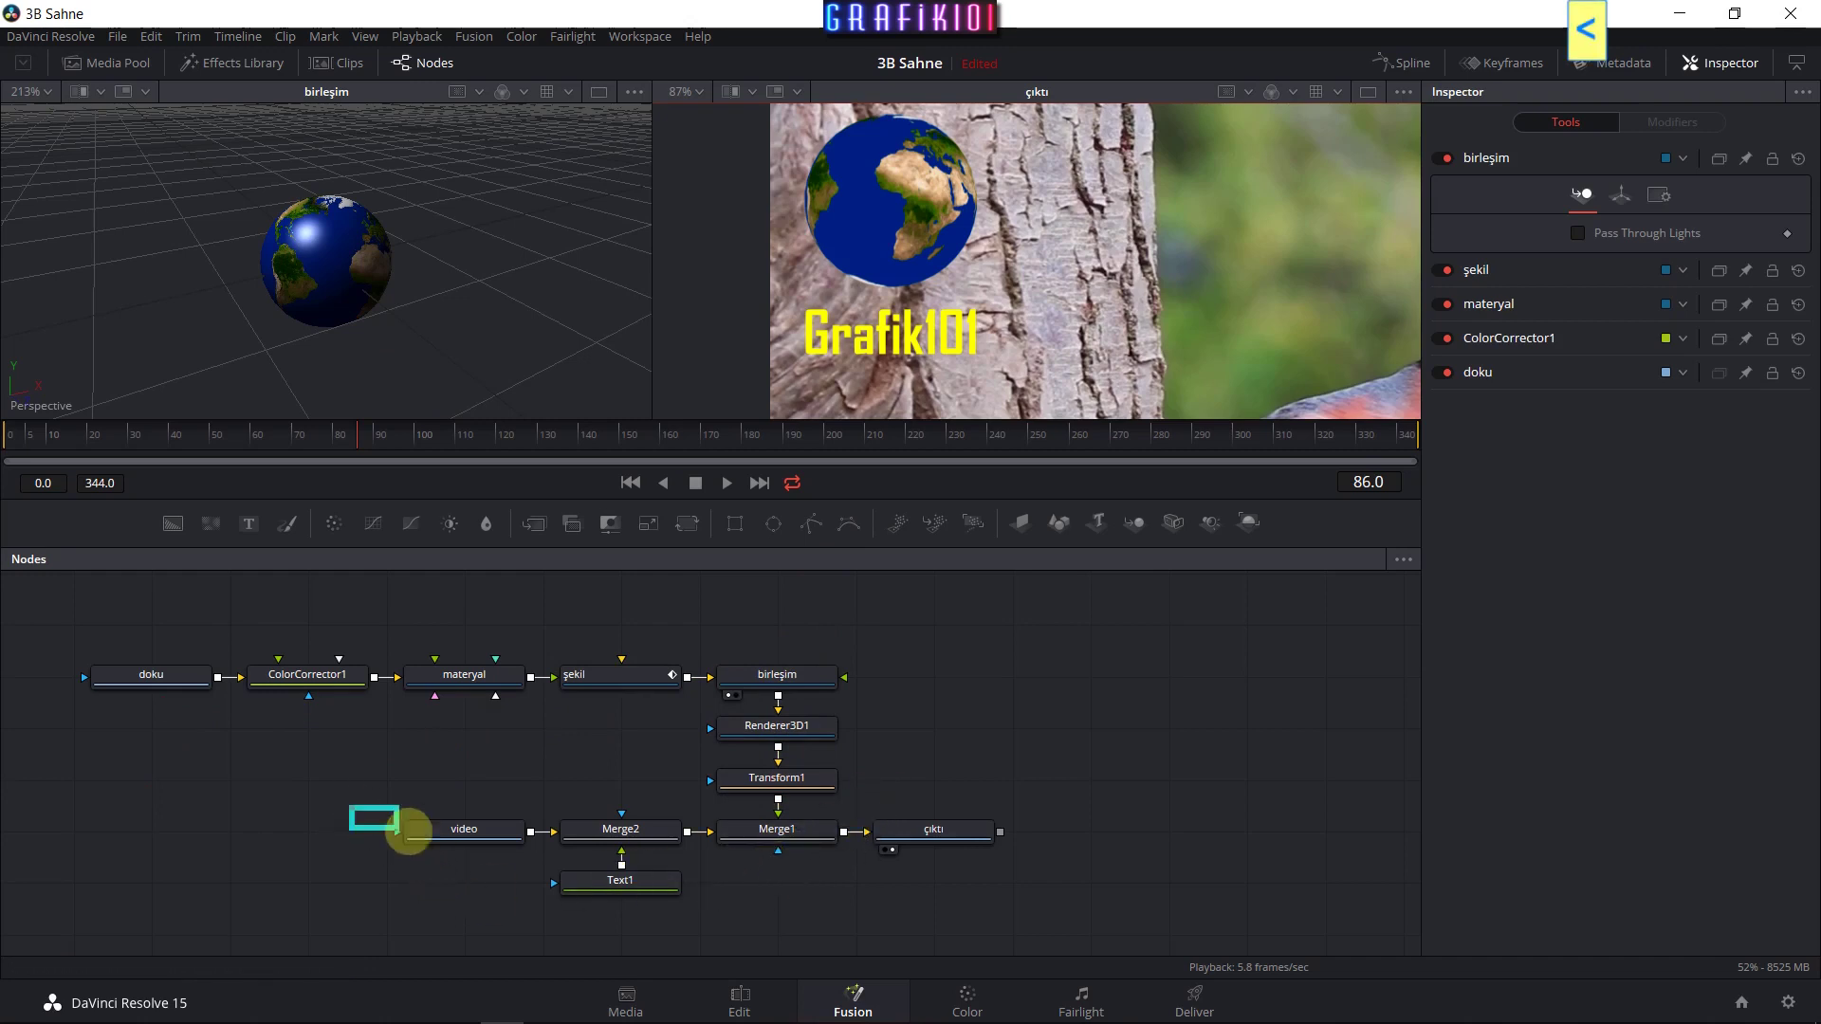
Rearrange the Fusion node tree and trace the birleşim output link down to Merge1.
left_click_drag(407, 832, 1037, 912)
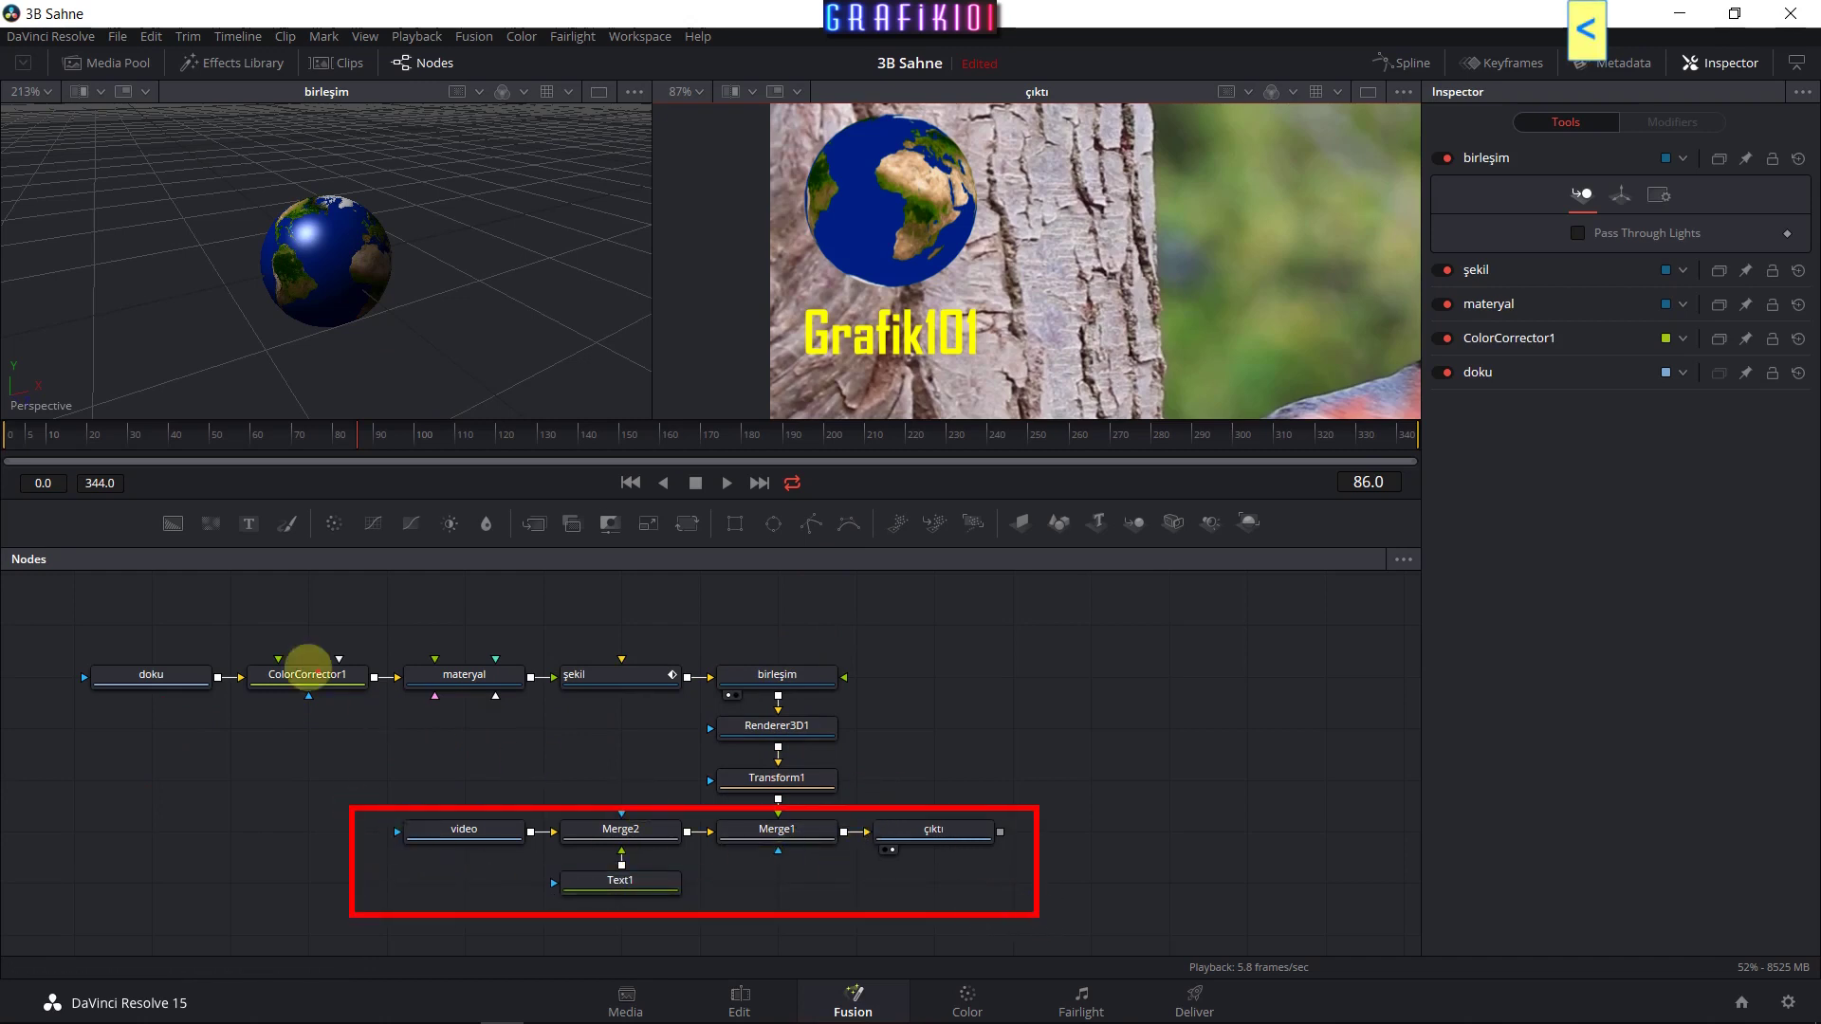
left_click_drag(47, 626, 885, 797)
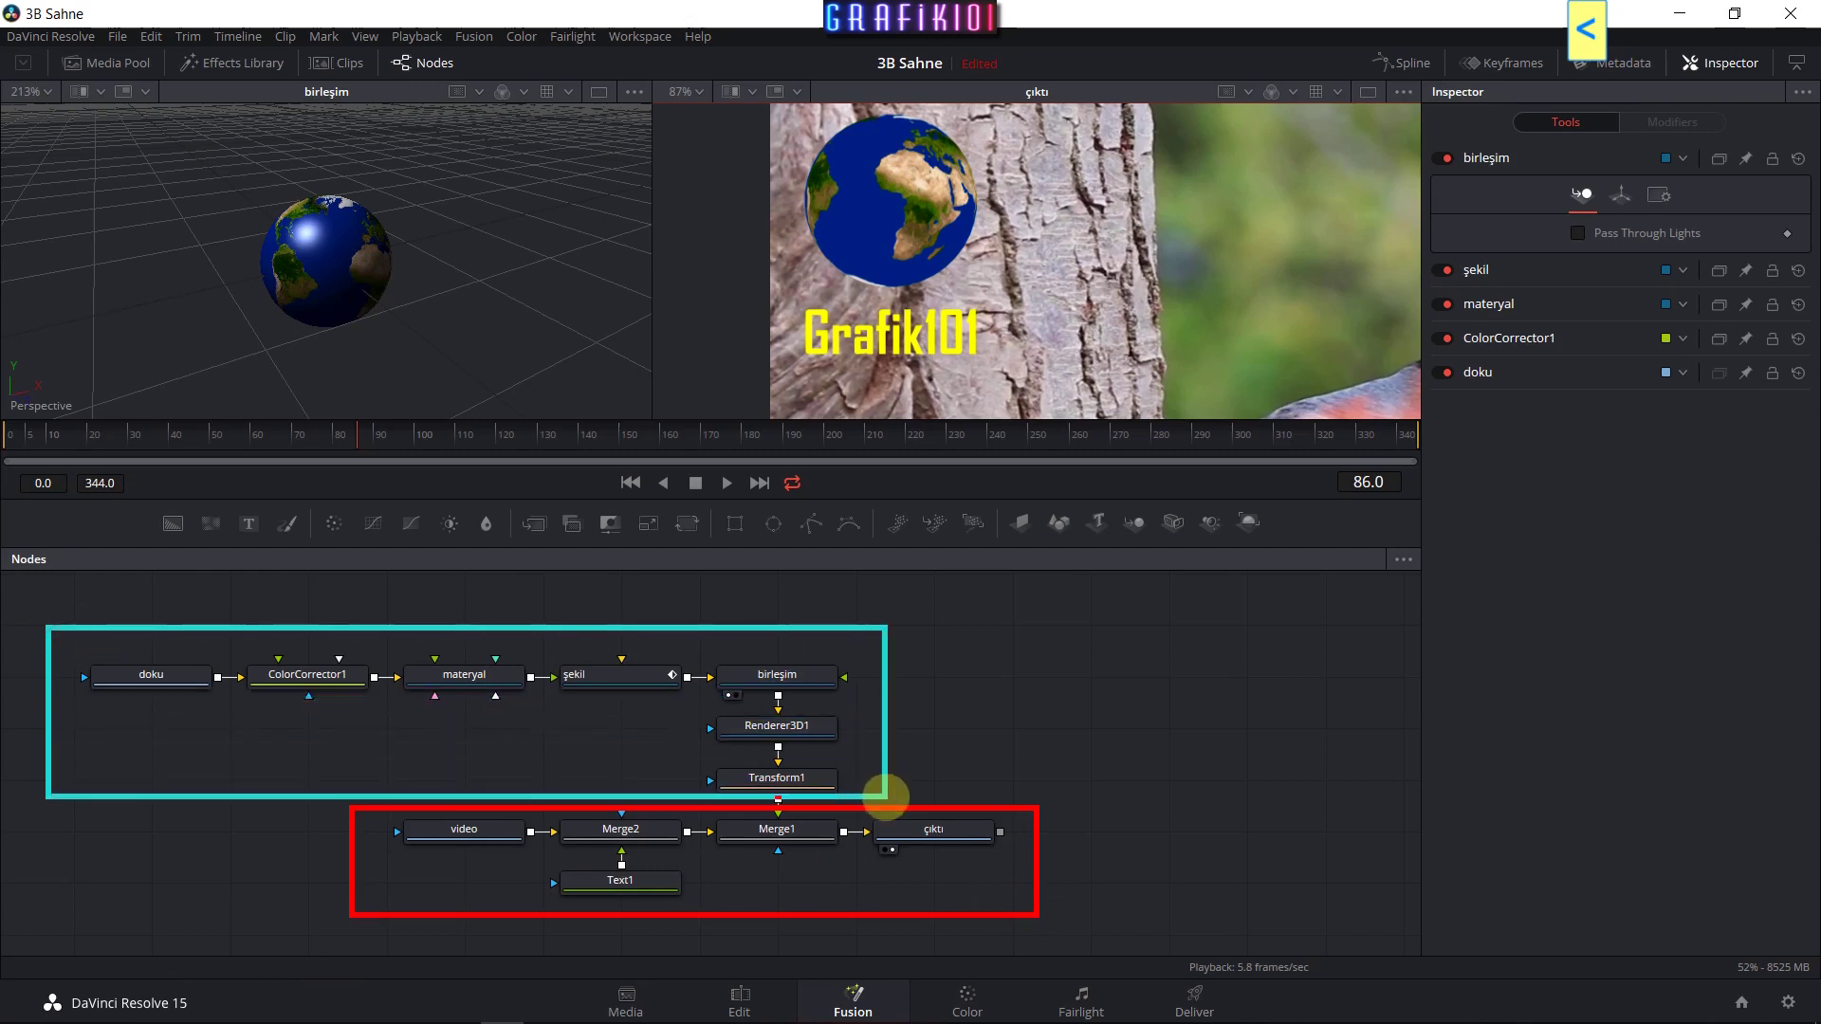
left_click_drag(885, 797, 888, 793)
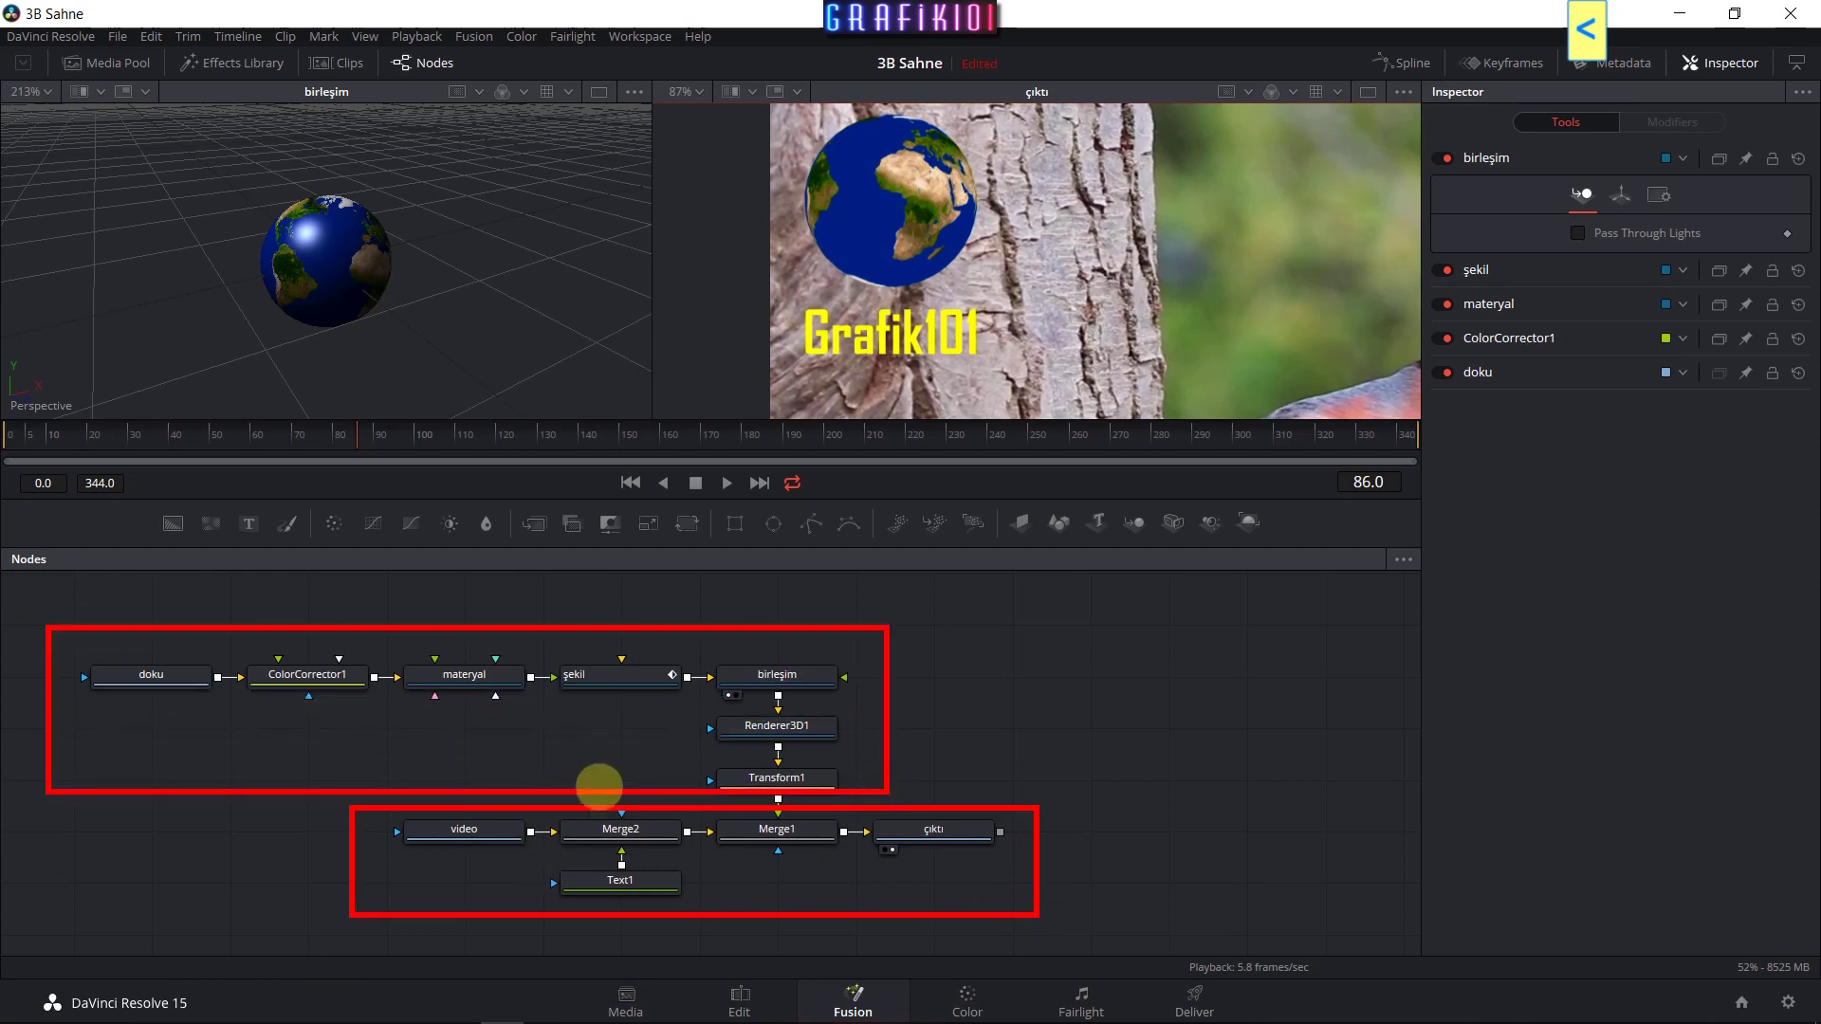
left_click_drag(731, 721, 581, 761)
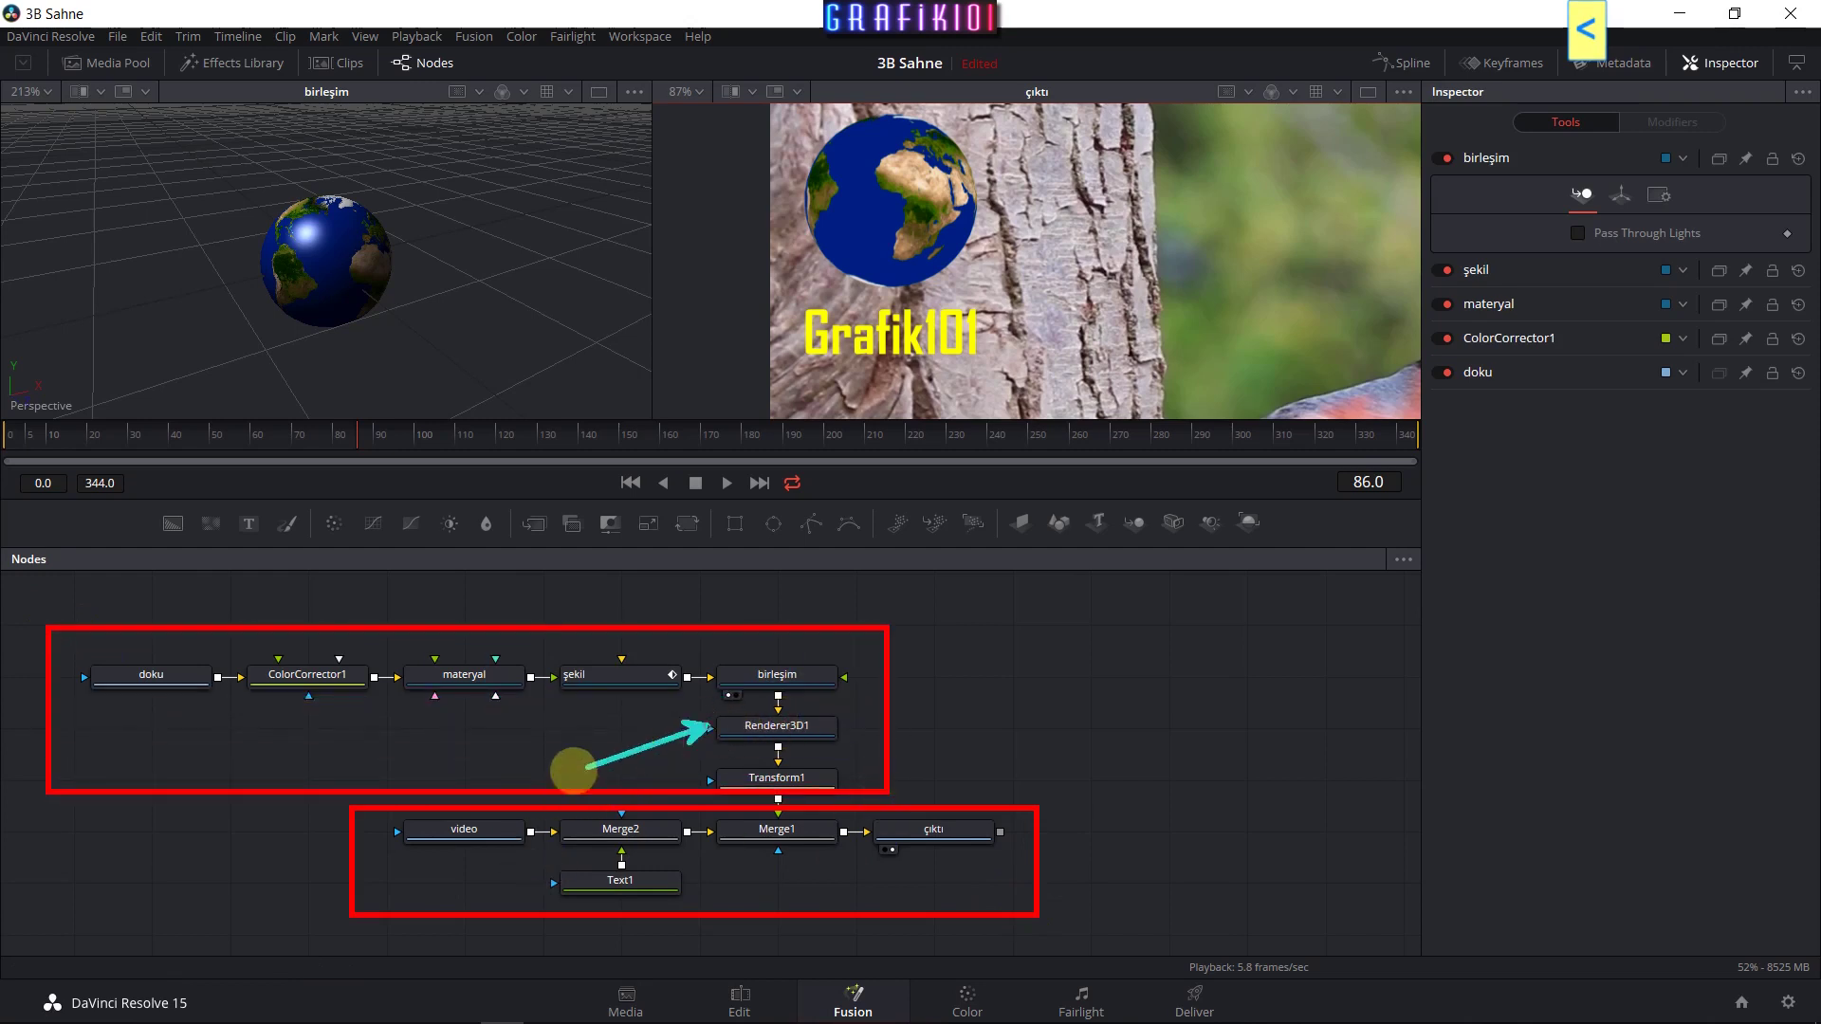
right_click(432, 873)
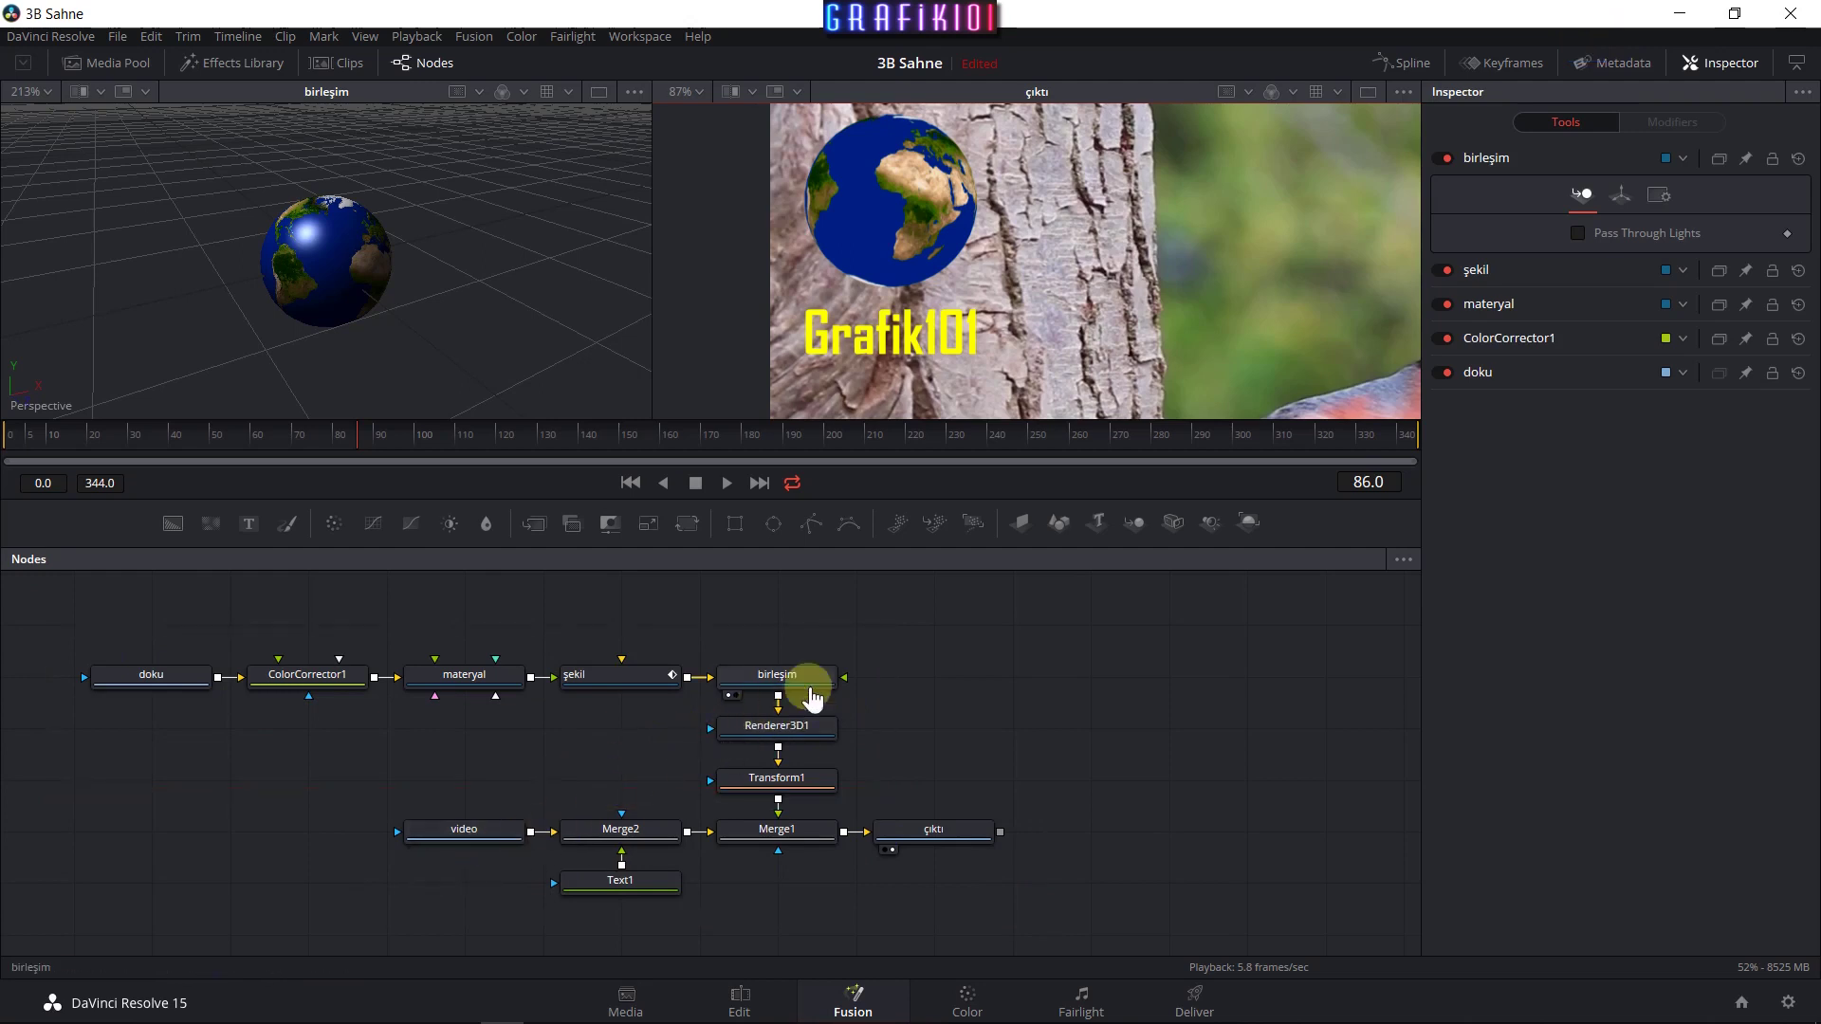
left_click_drag(836, 685, 892, 669)
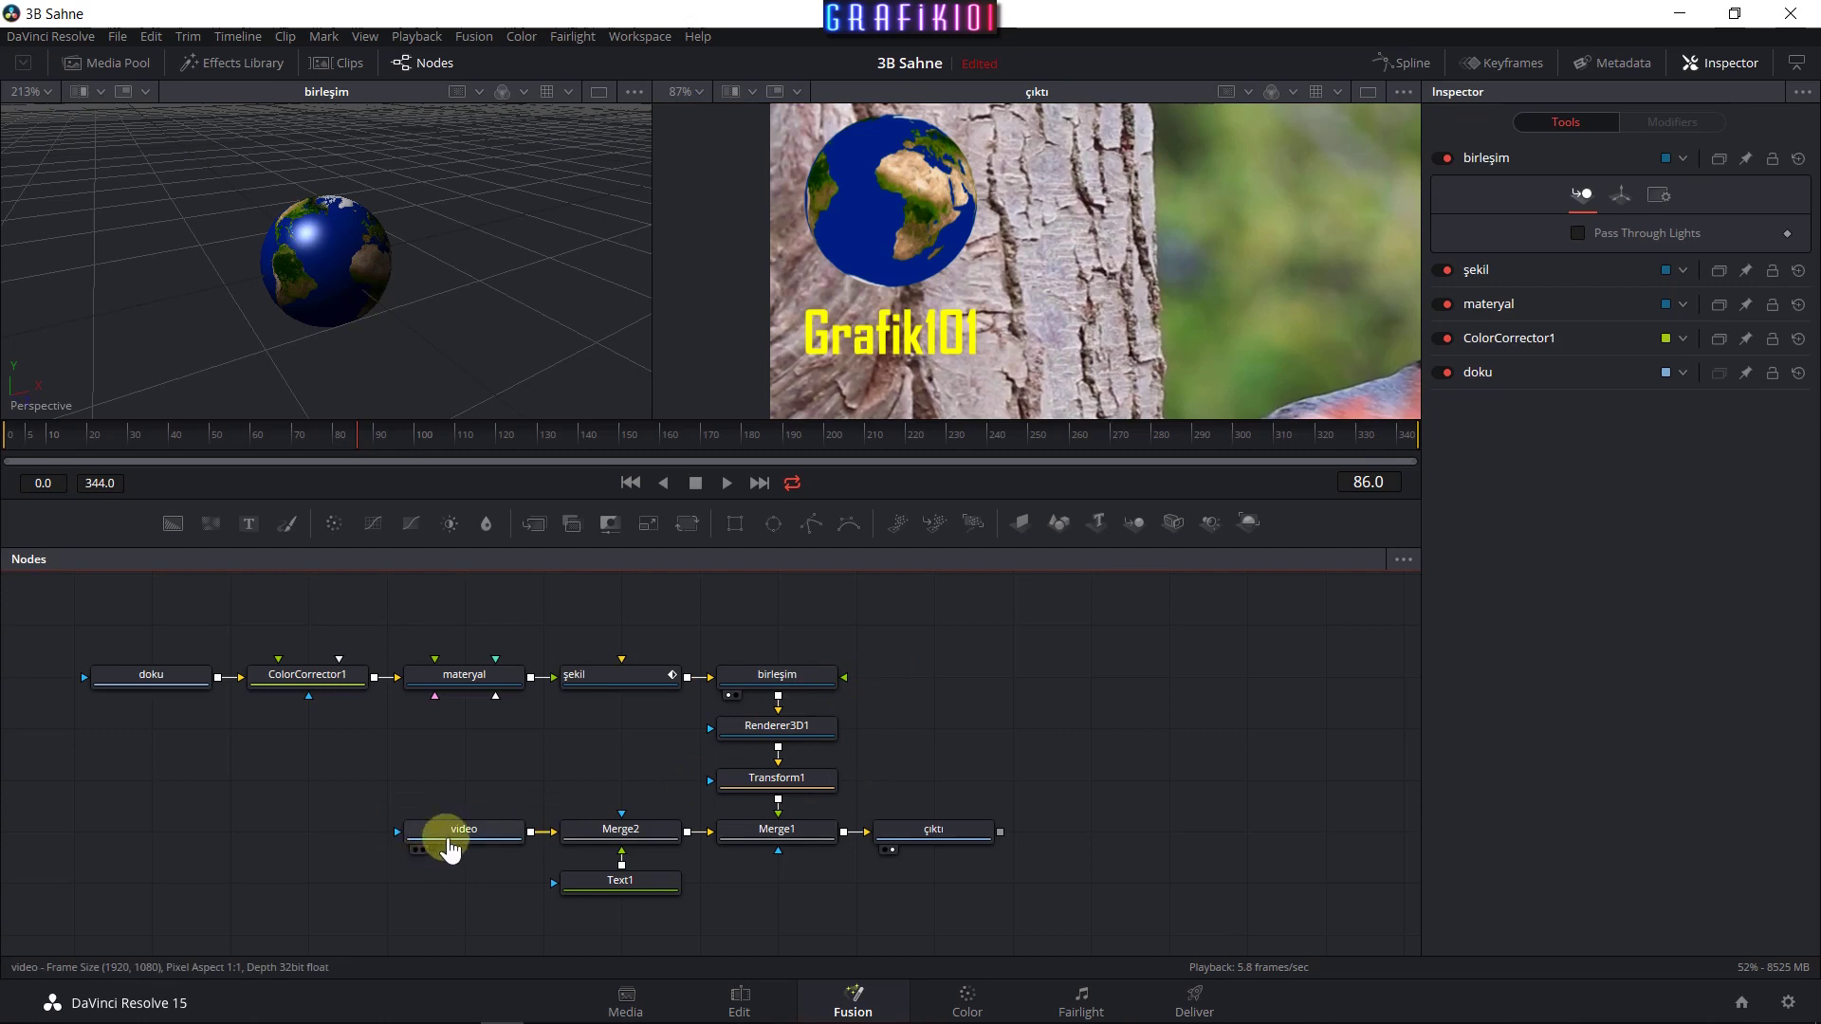
Tidy the node layout further with box selections and moves around Merge2, then deselect.
left_click_drag(381, 793, 532, 876)
left_click_drag(863, 797, 1021, 891)
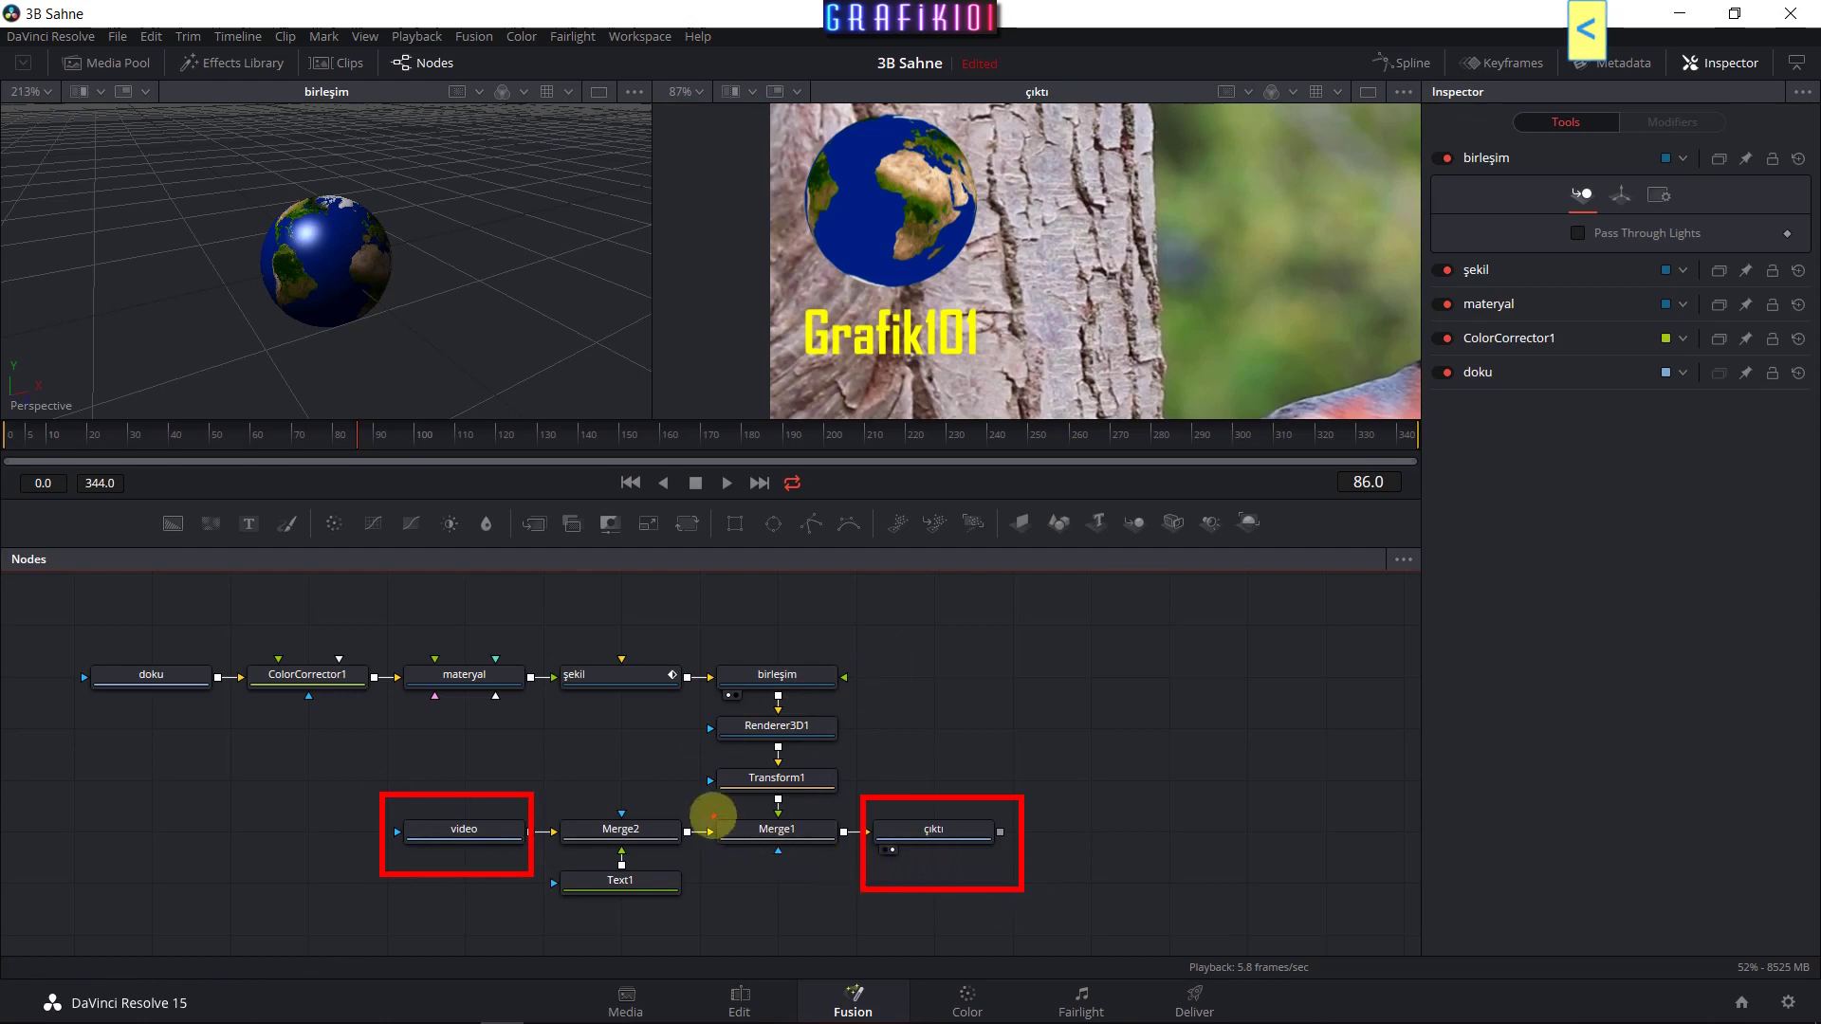
left_click_drag(707, 811, 849, 869)
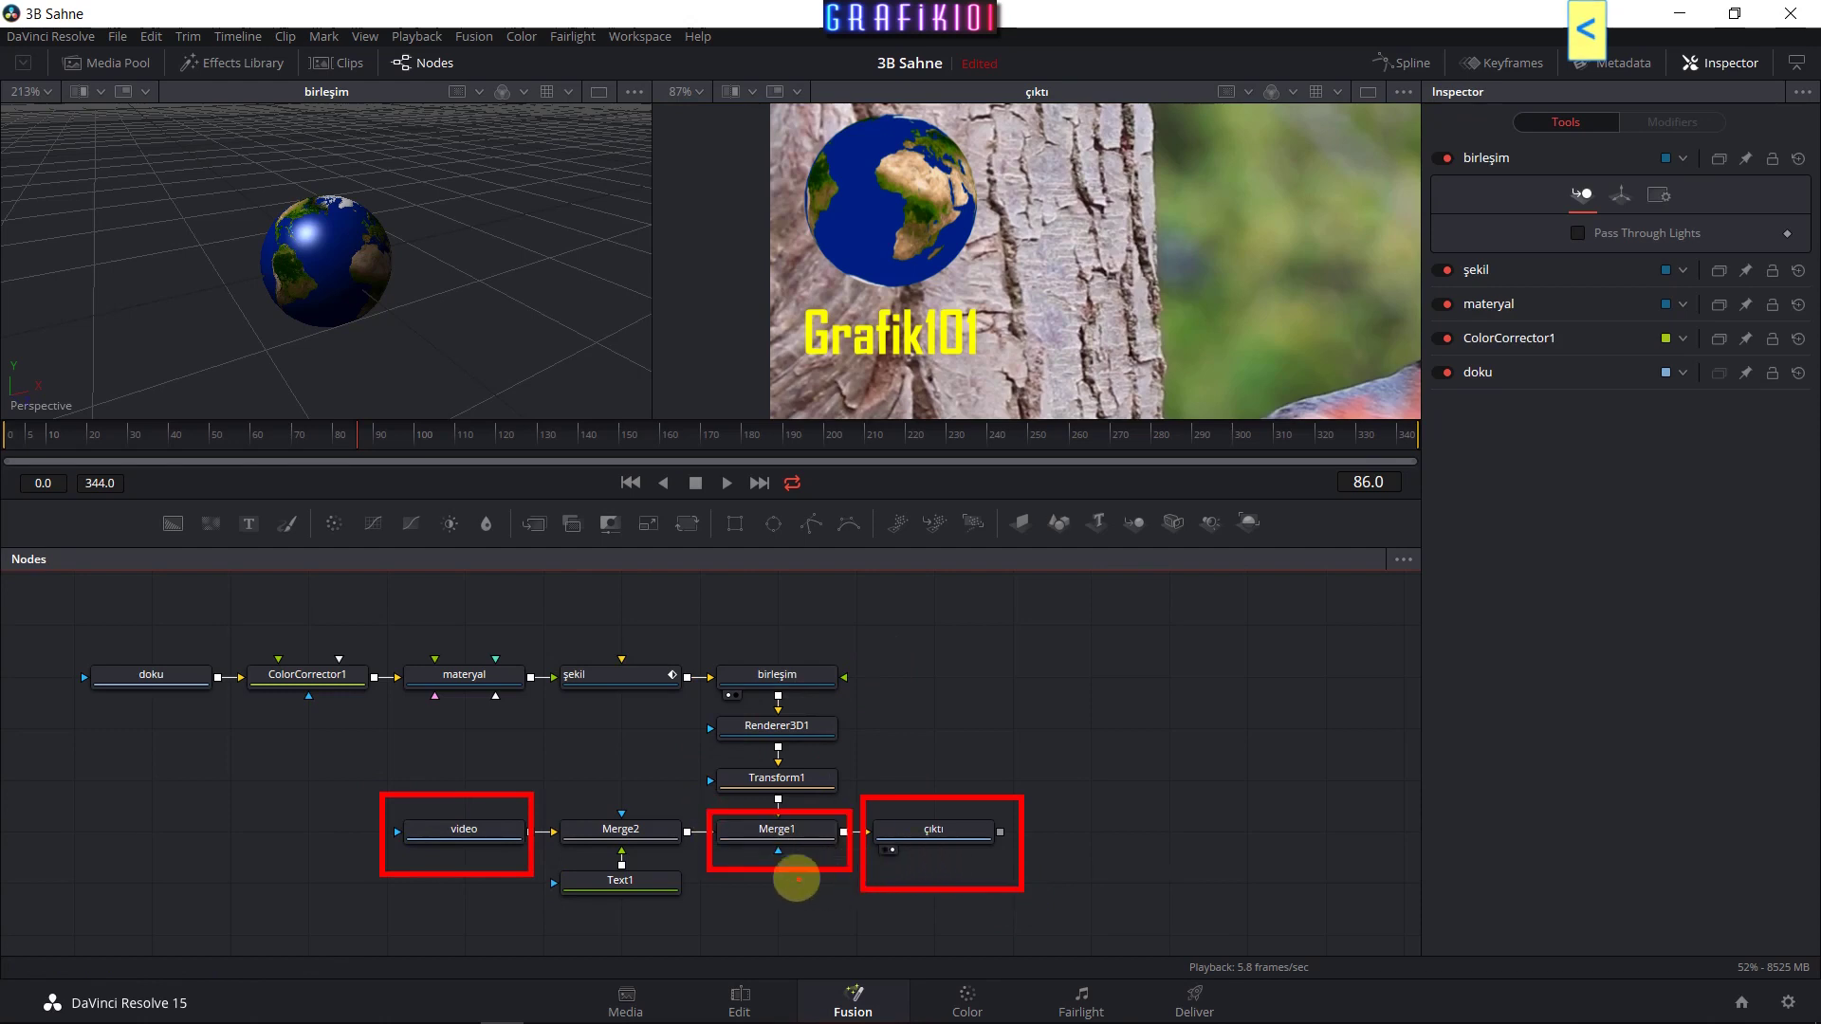
mouse_move(27, 621)
left_mouse_down()
mouse_move(929, 763)
mouse_move(832, 781)
left_mouse_up()
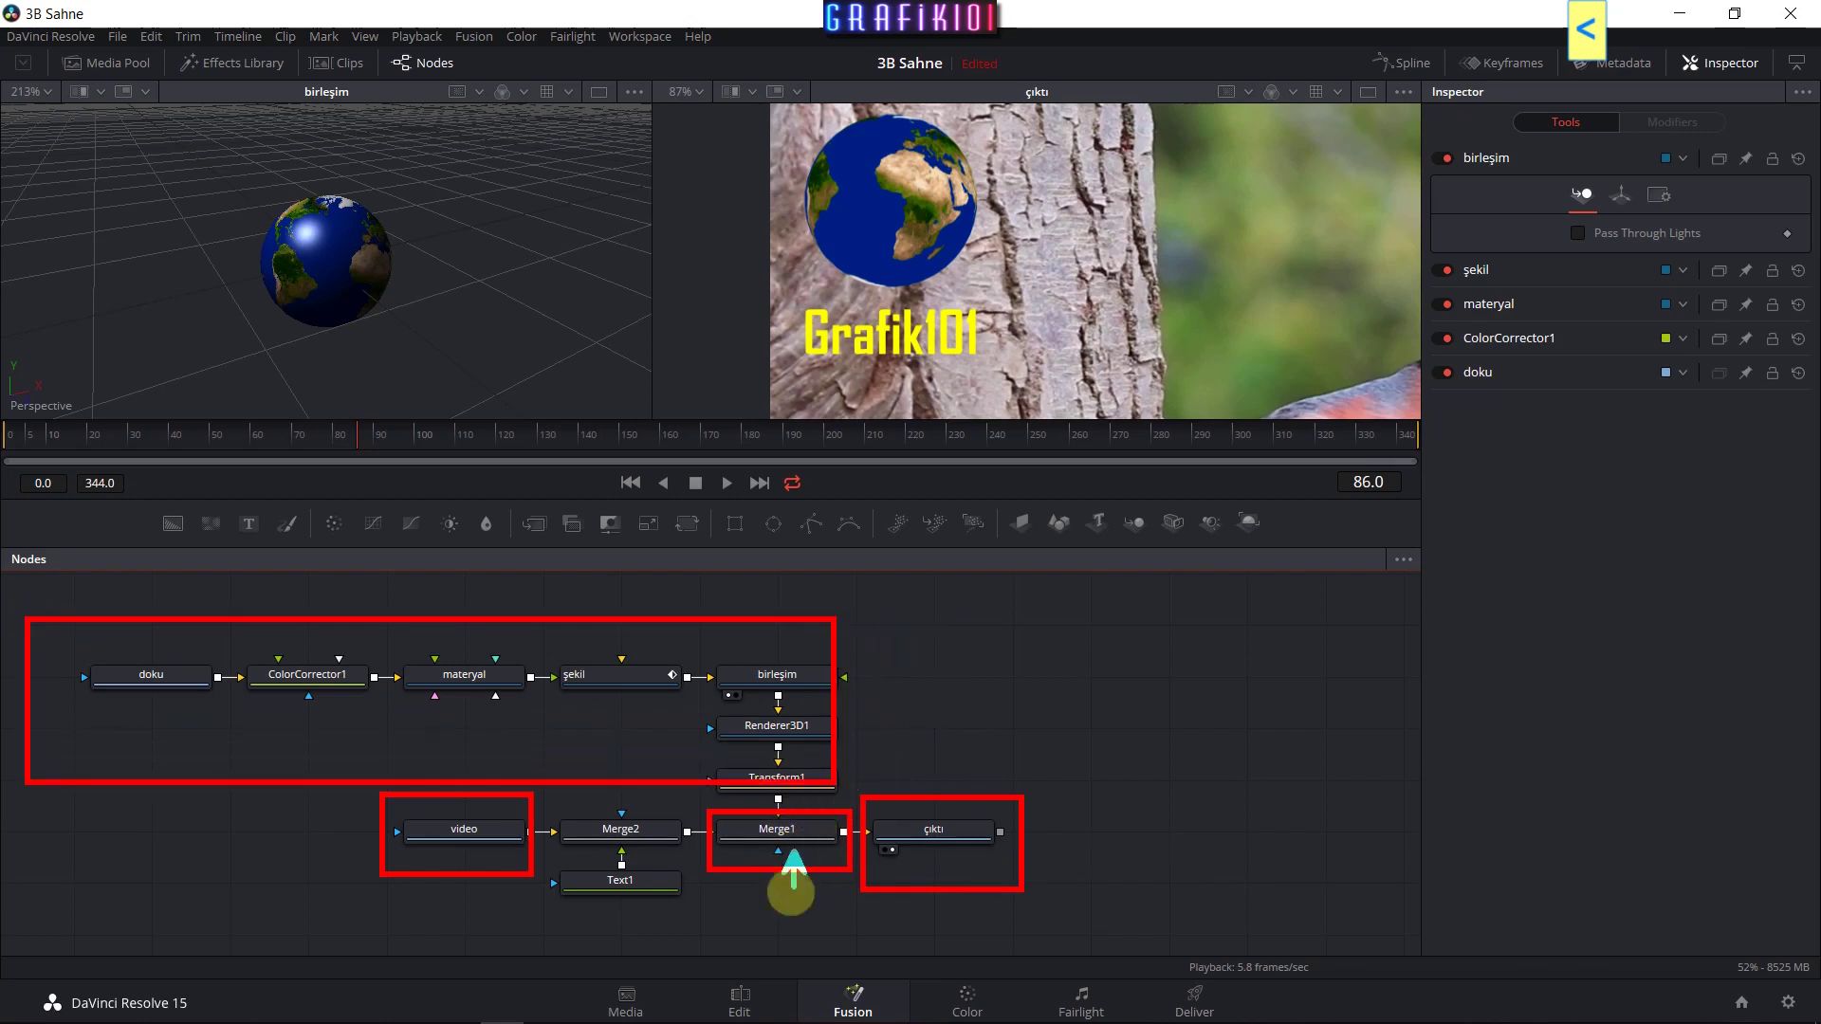
key("Escape")
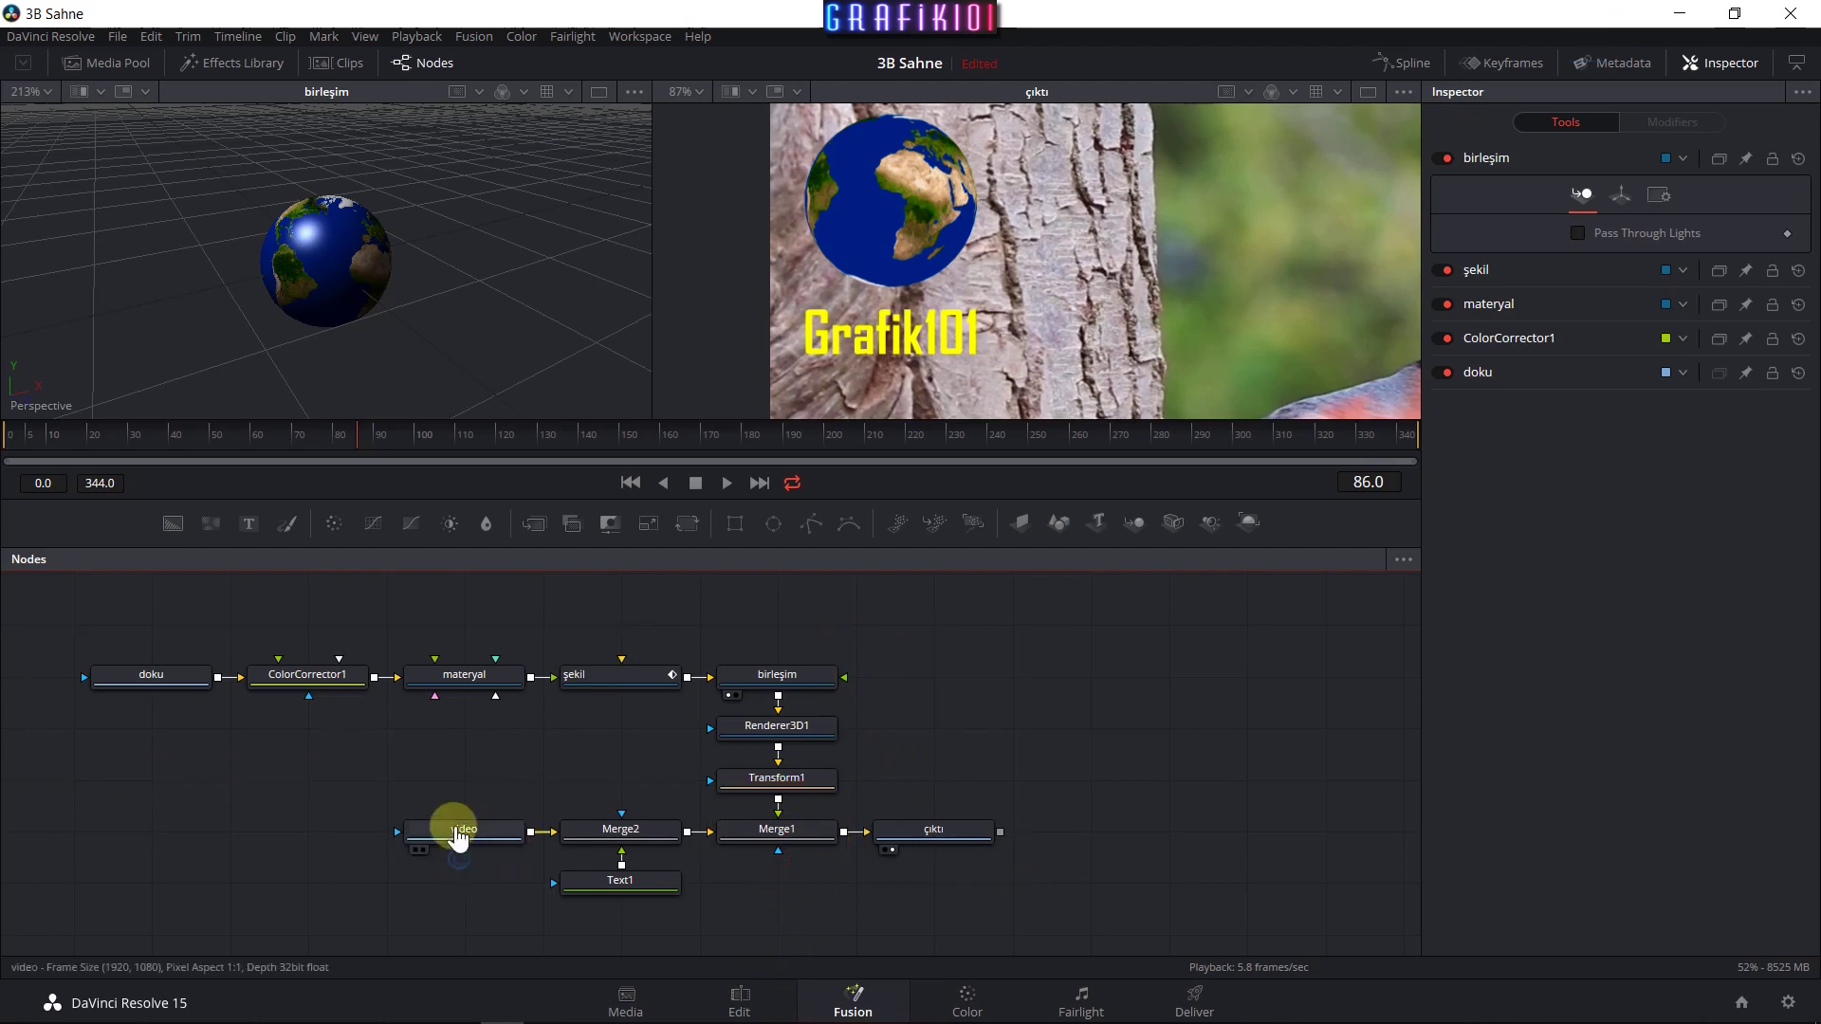
mouse_move(680, 706)
left_mouse_down()
mouse_move(885, 792)
mouse_move(866, 788)
left_mouse_up()
left_click(742, 746)
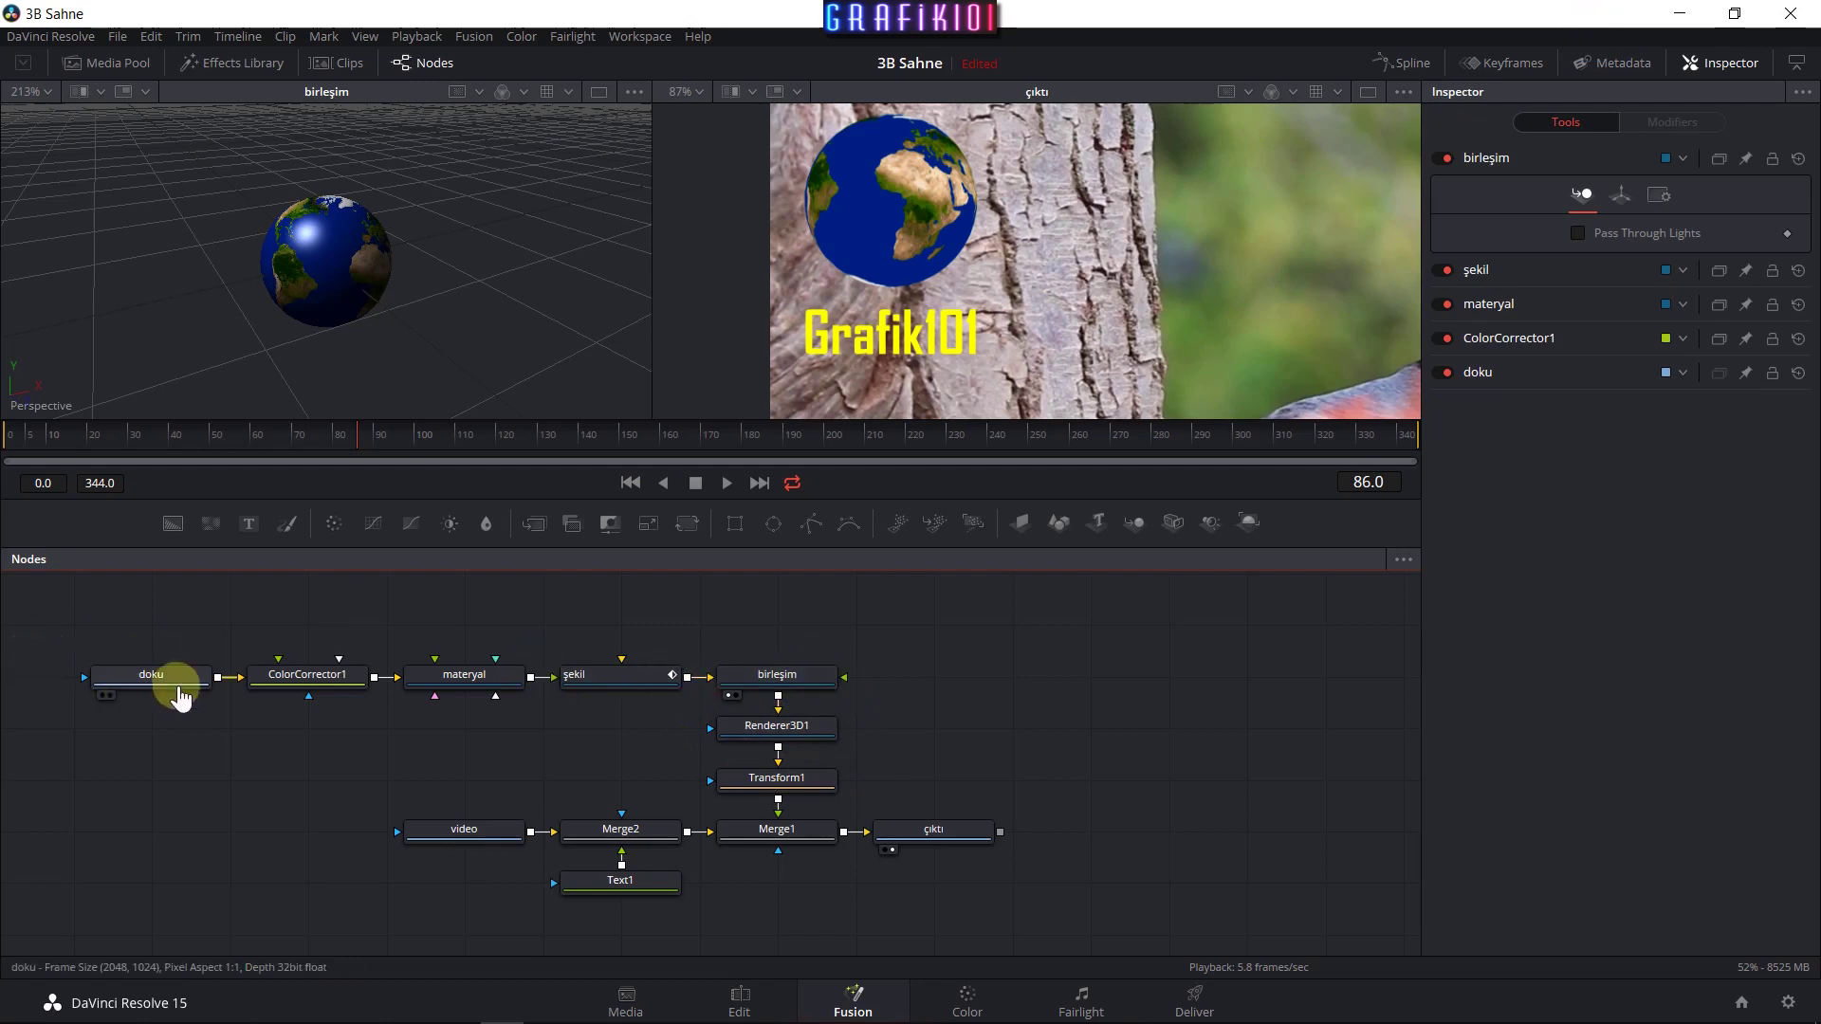
left_click_drag(40, 623, 898, 806)
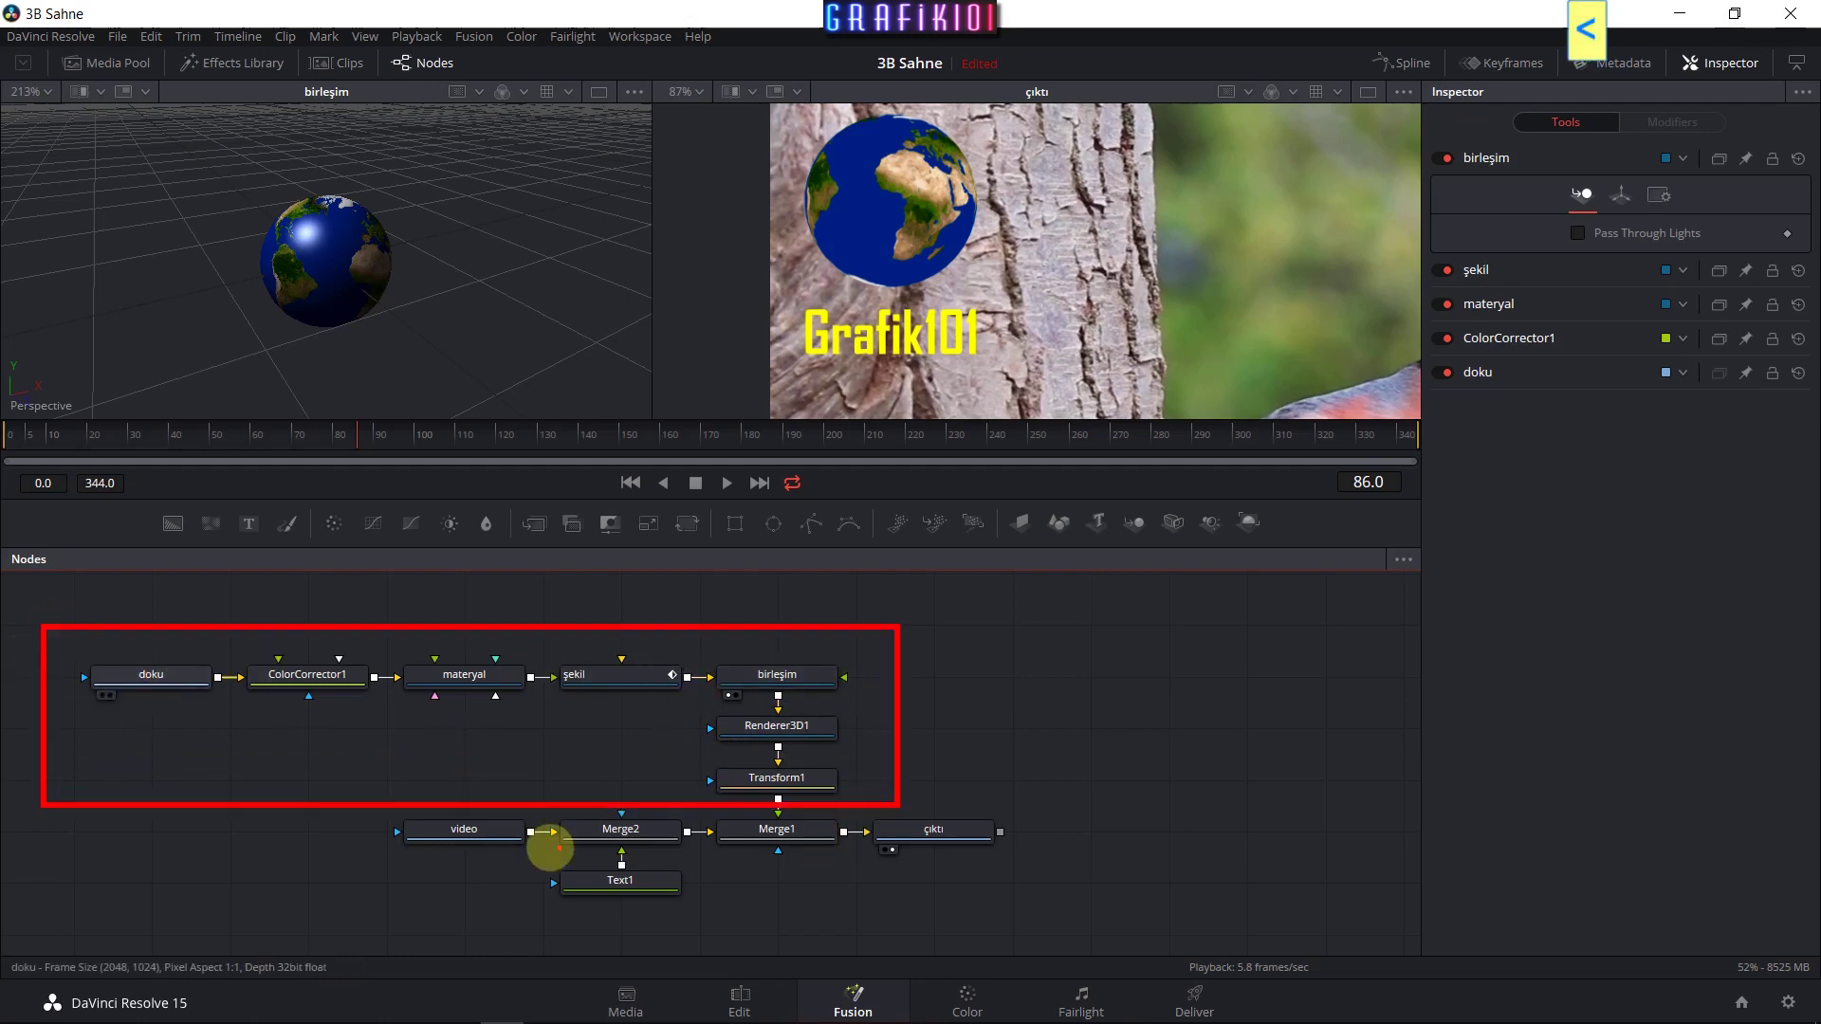
left_click_drag(398, 816, 1068, 914)
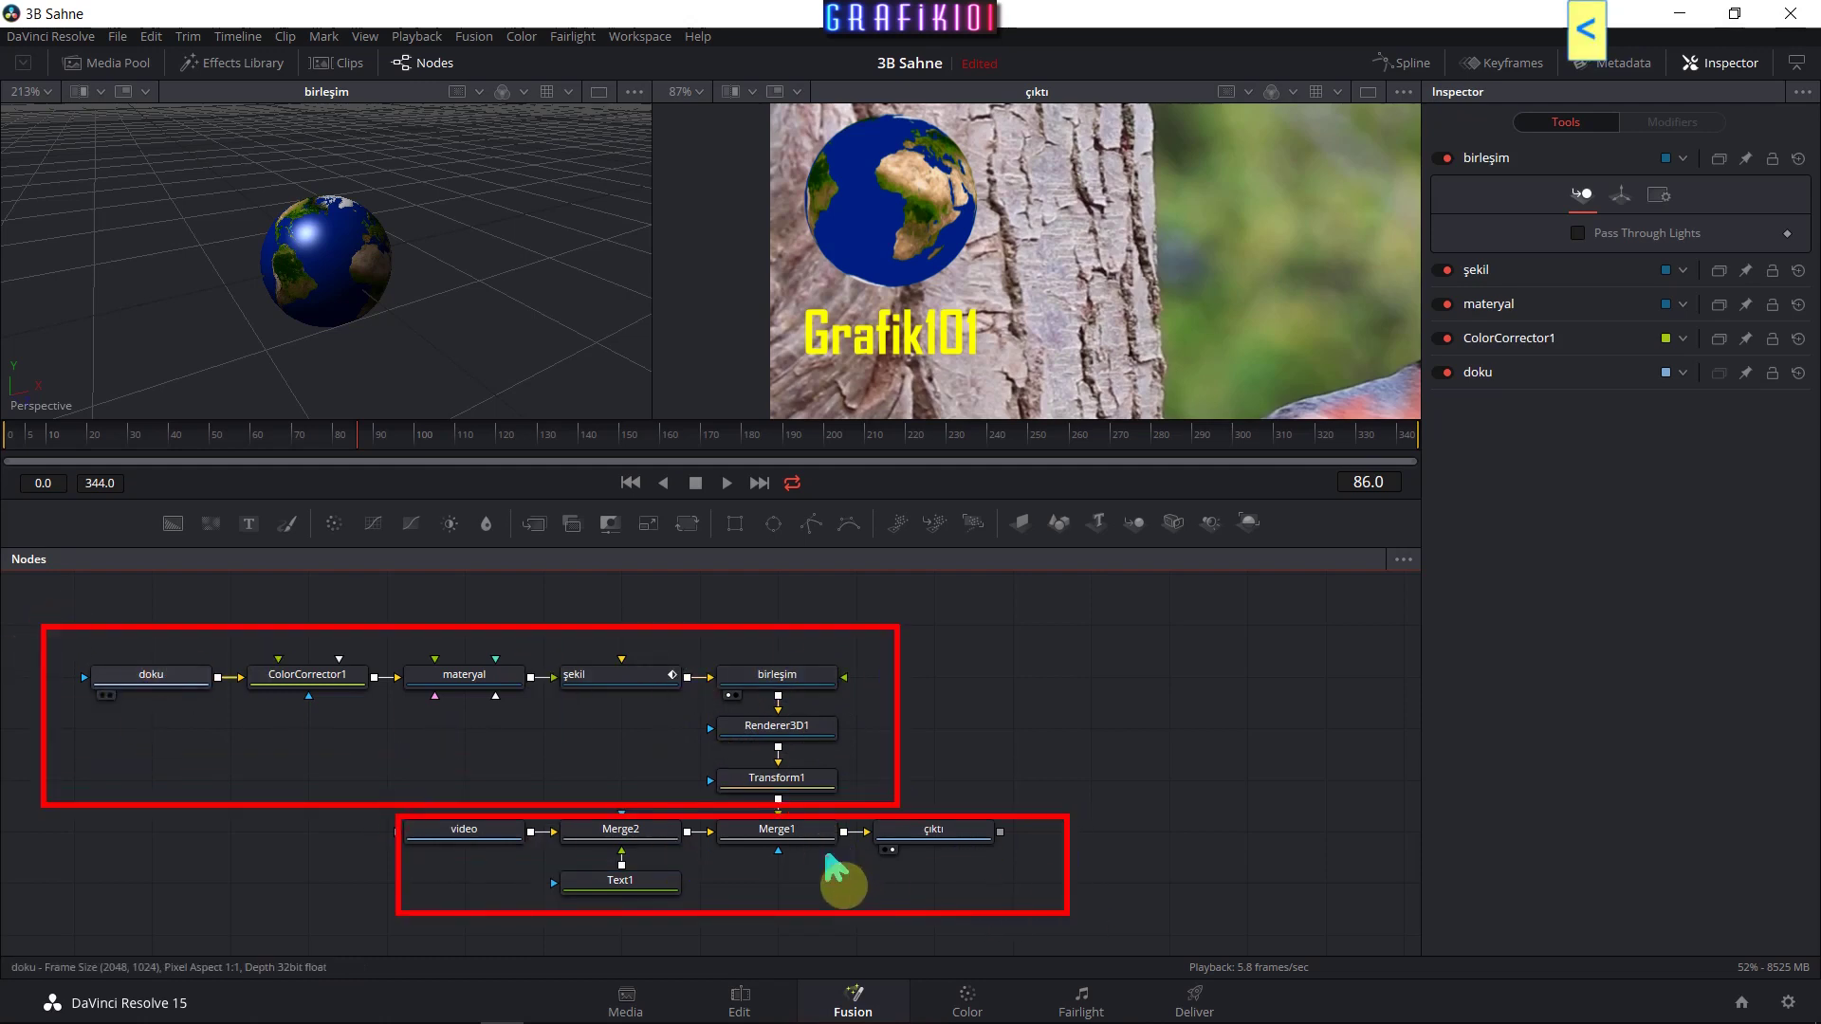
key("Escape")
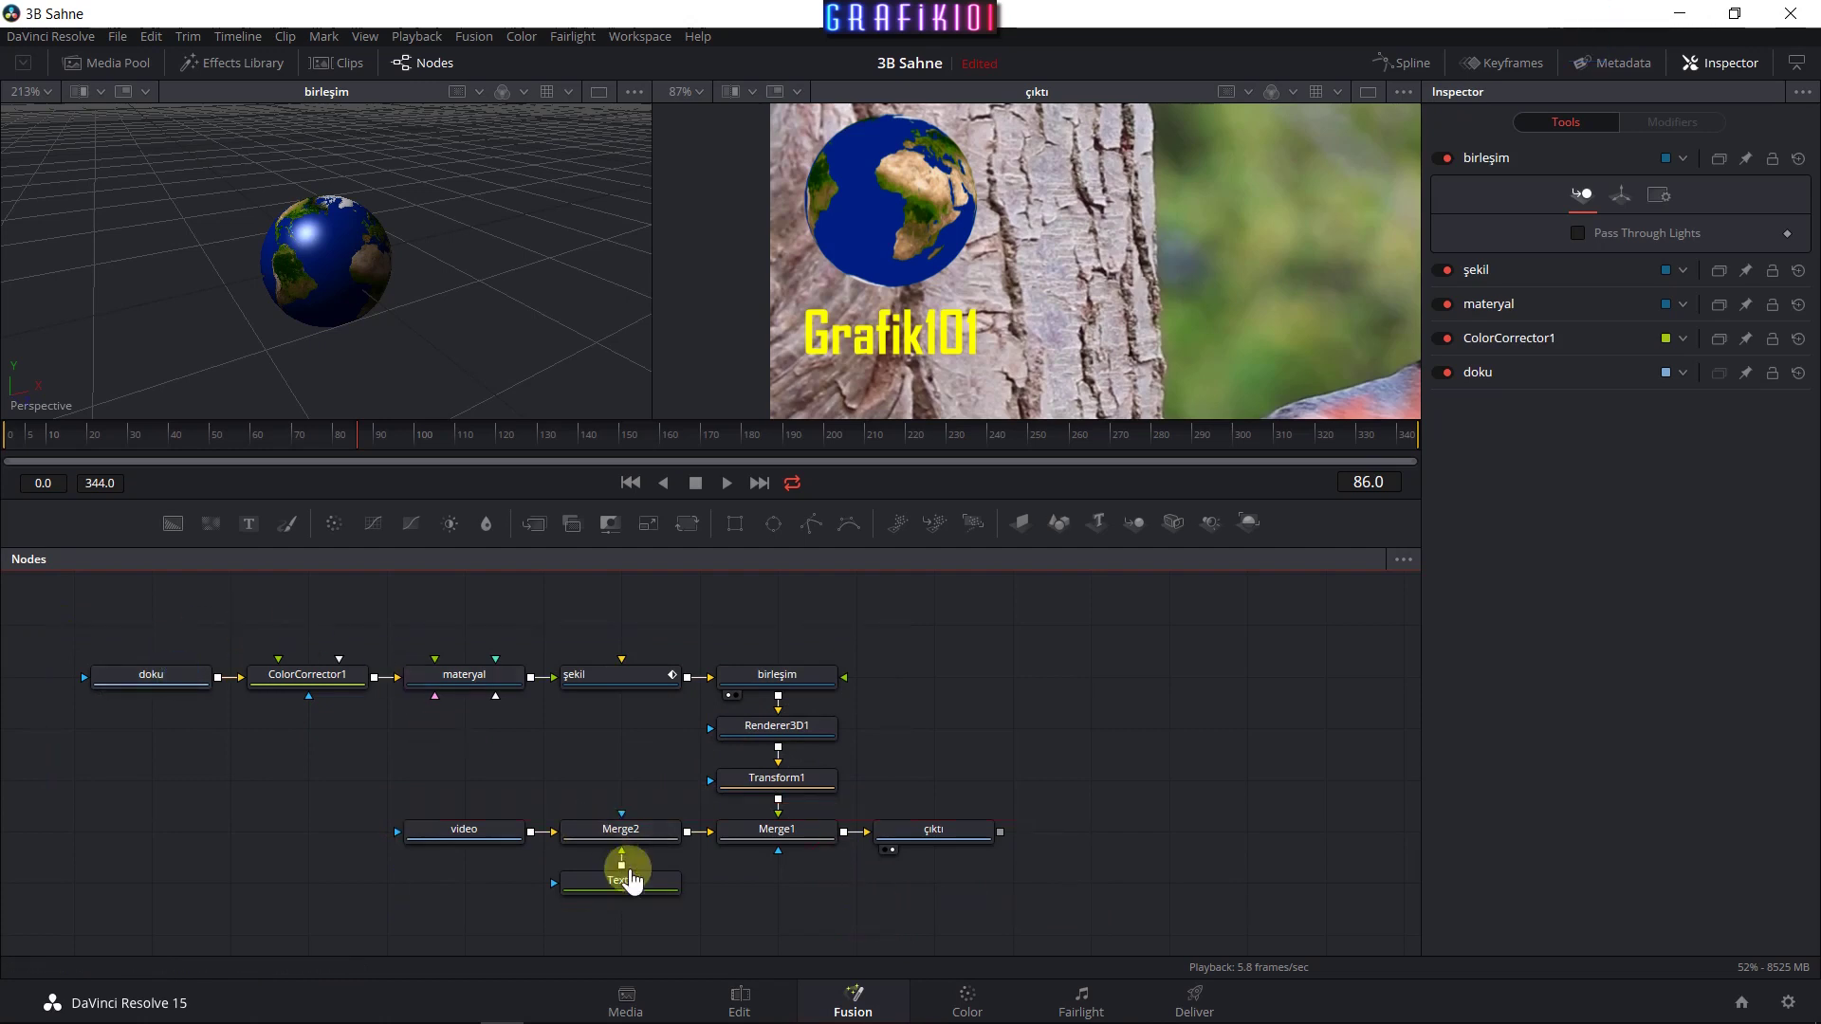
Inspect Merge2, the bird video MediaIn and Merge2 again, ending on Merge1's merge settings.
left_click(621, 844)
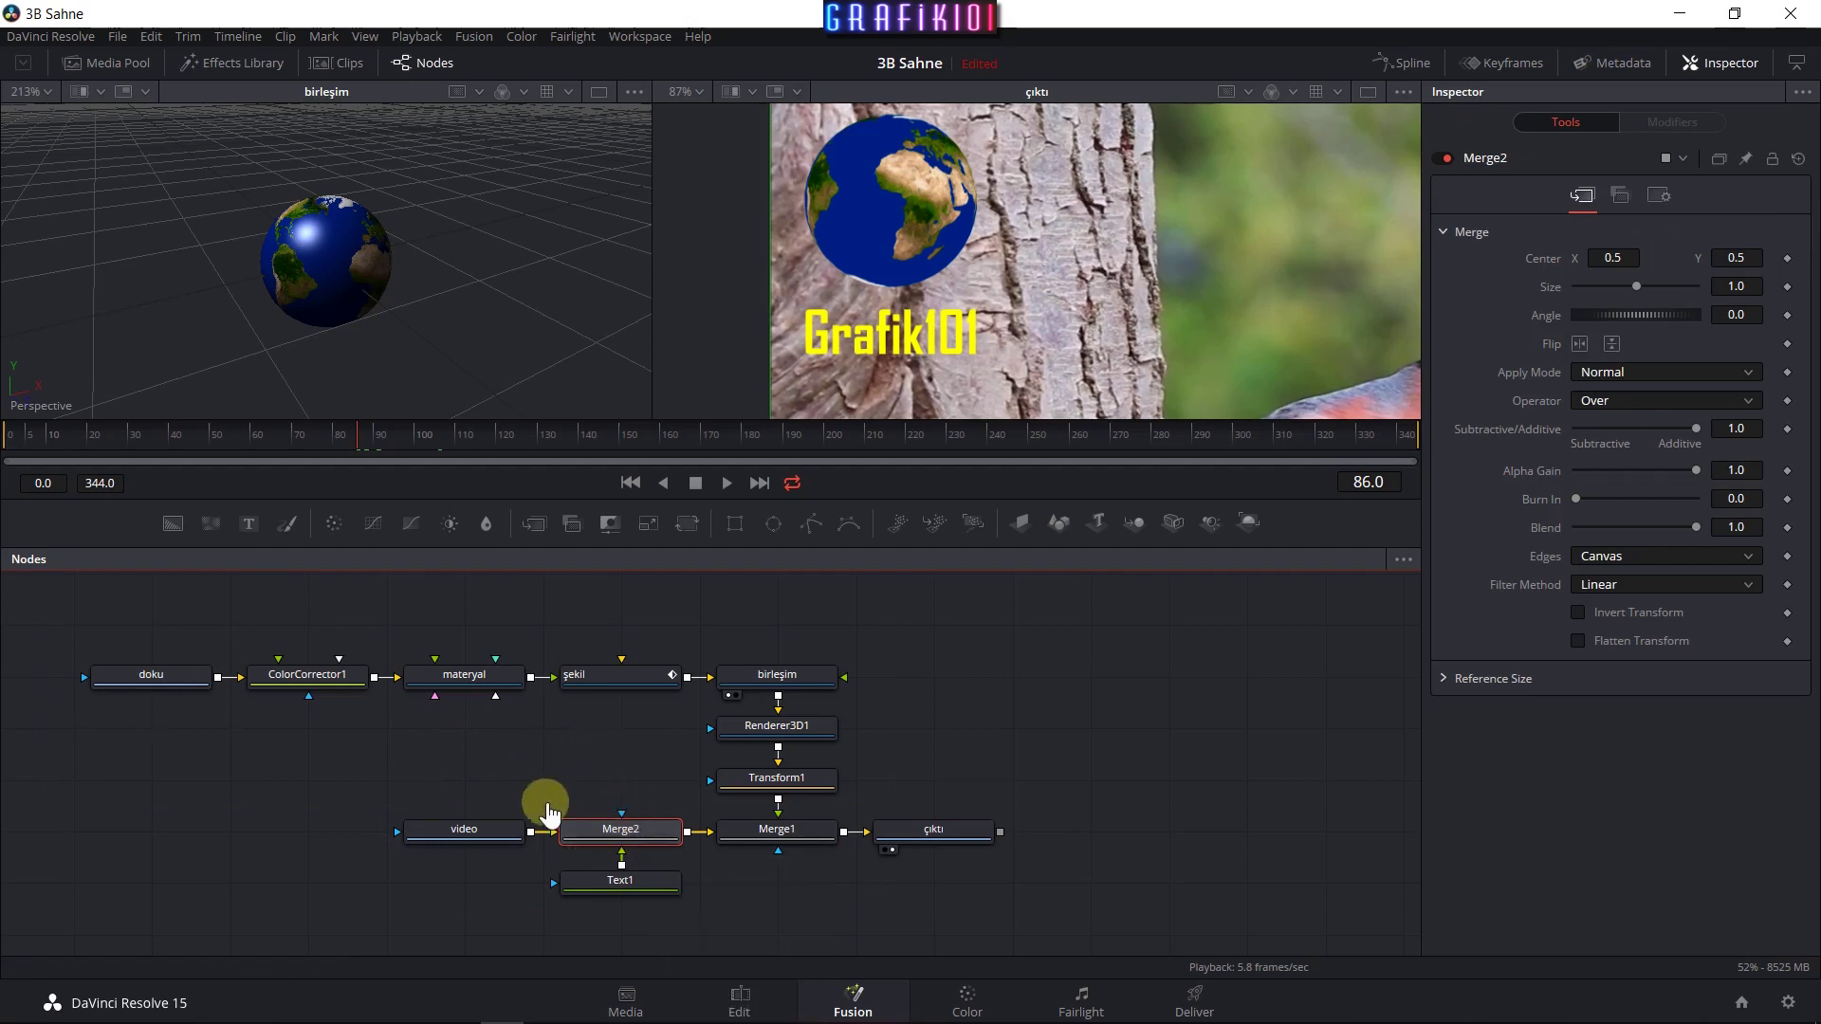
left_click(457, 840)
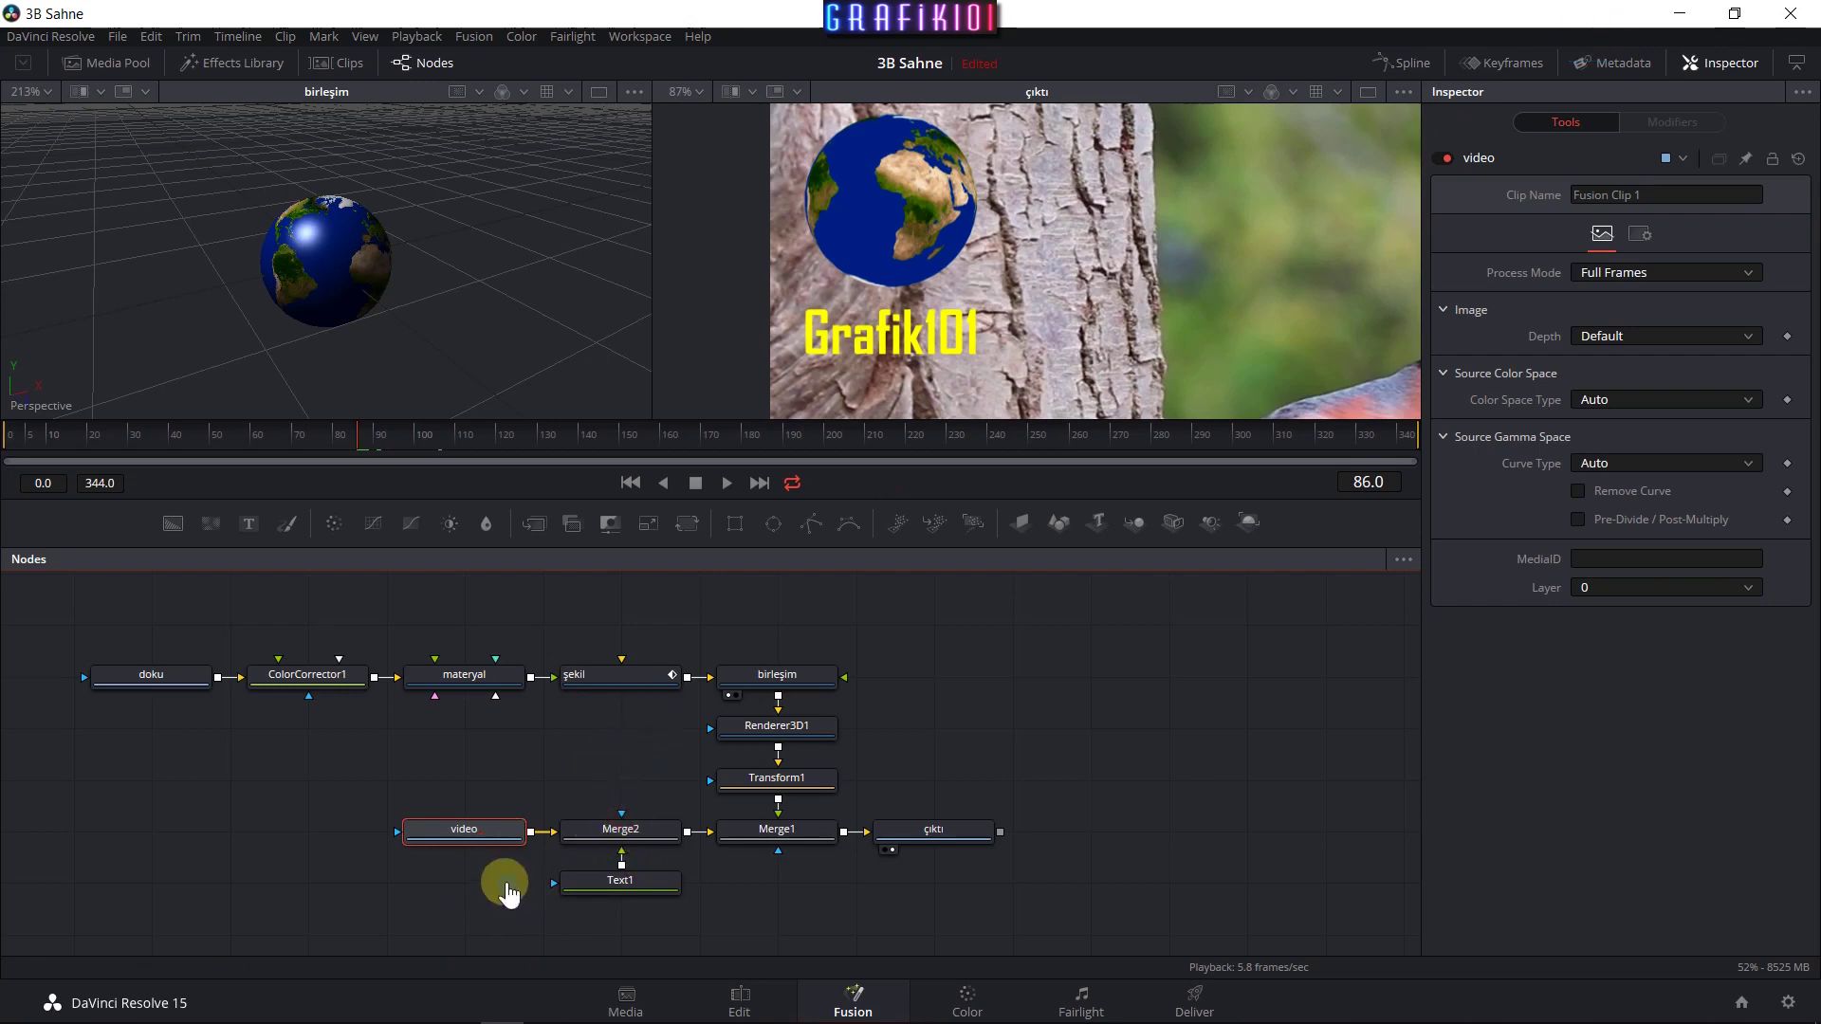
left_click(619, 833)
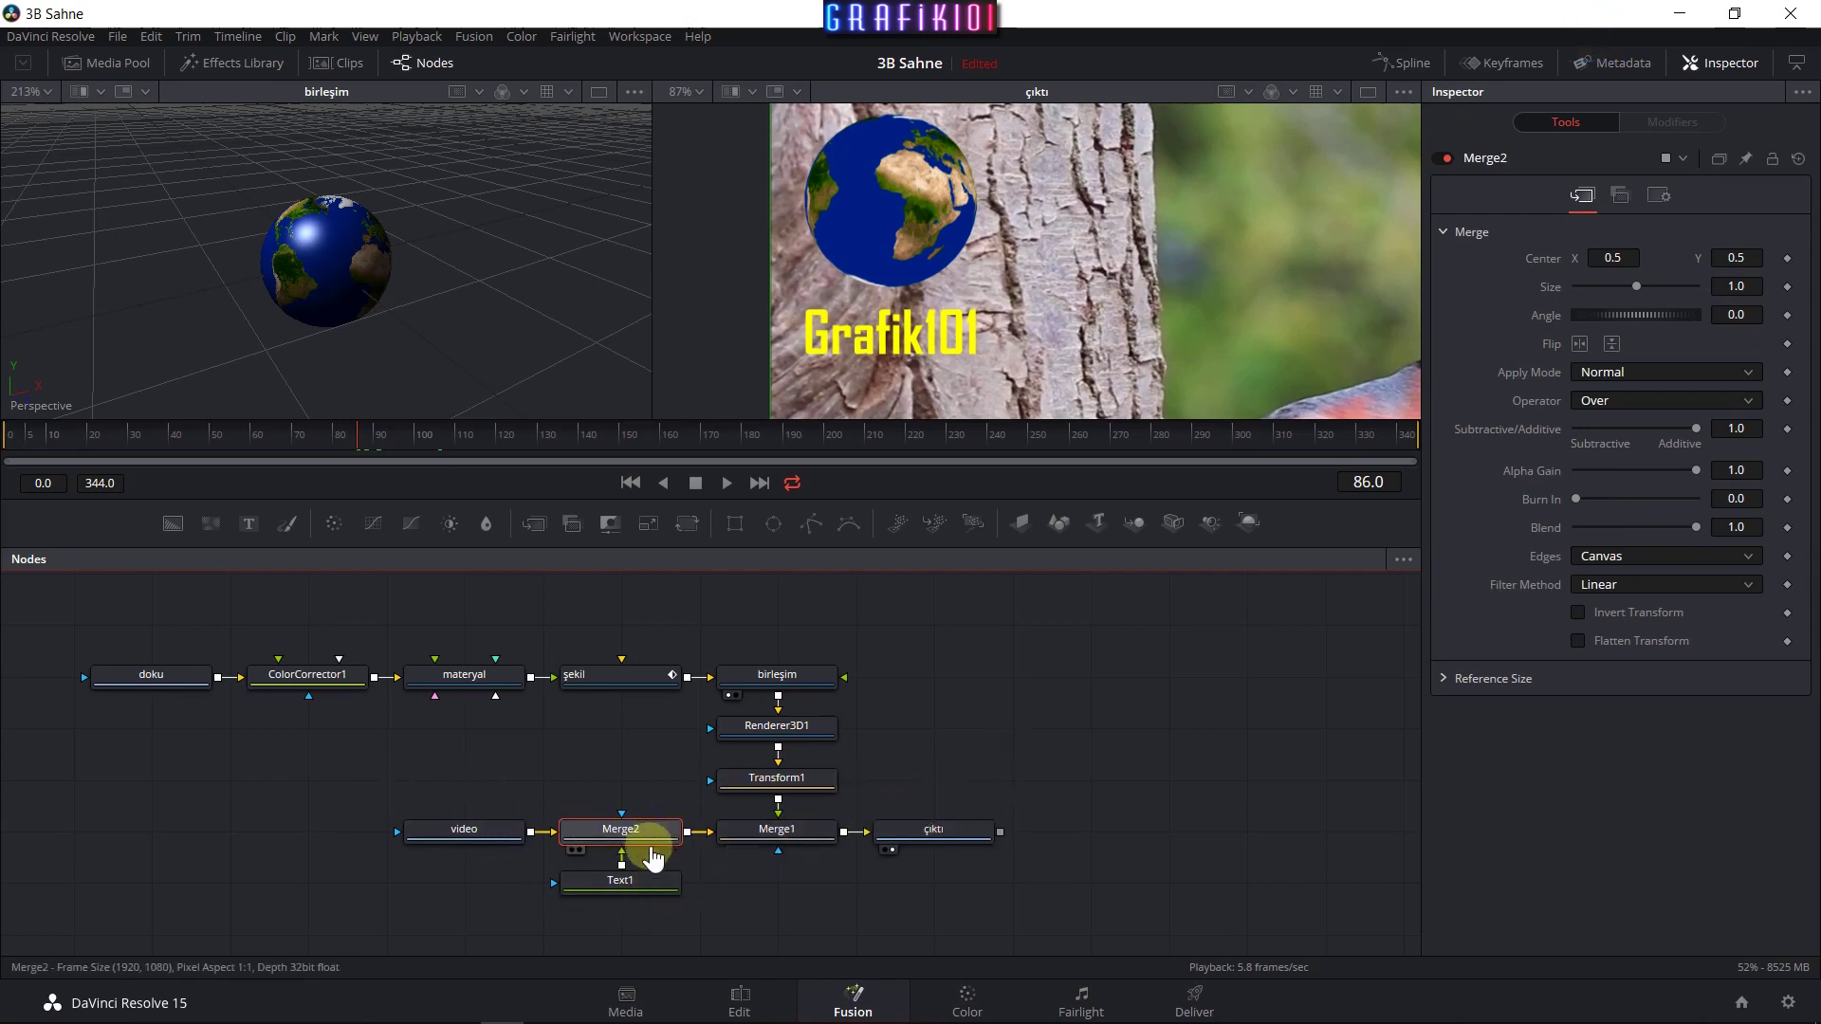
left_click(817, 839)
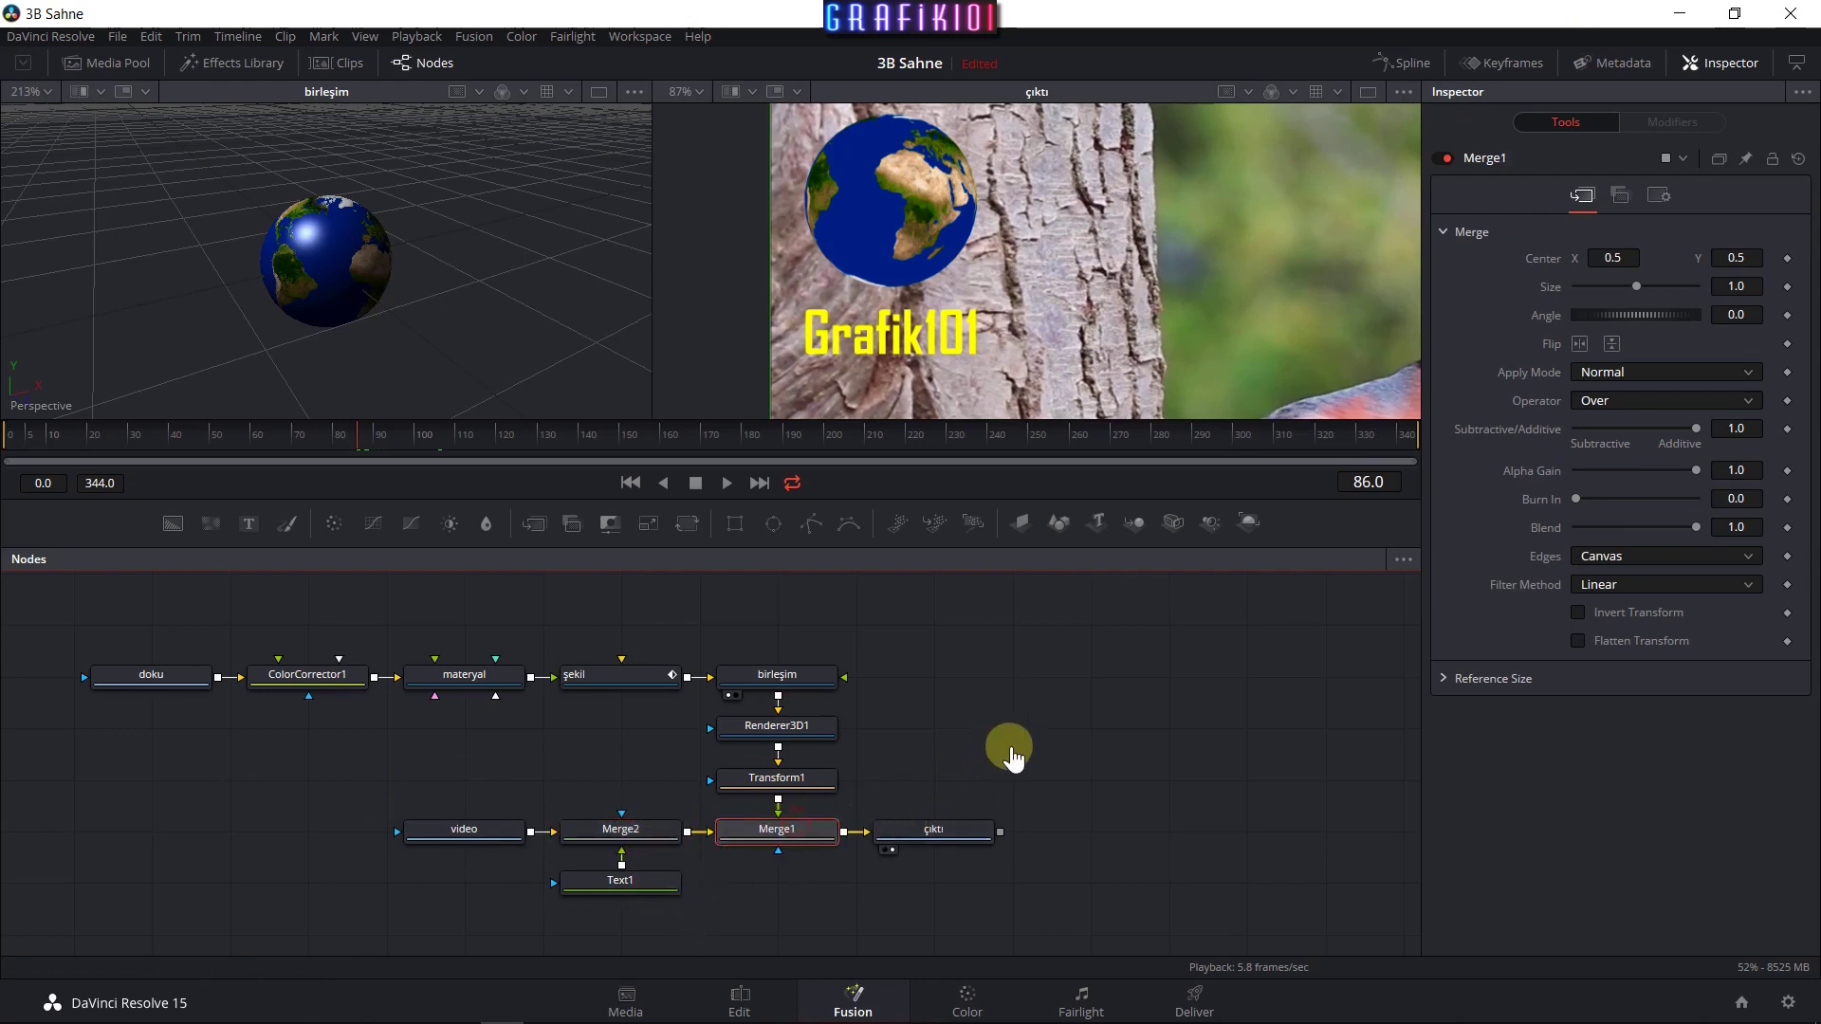
left_click_drag(953, 624, 1030, 663)
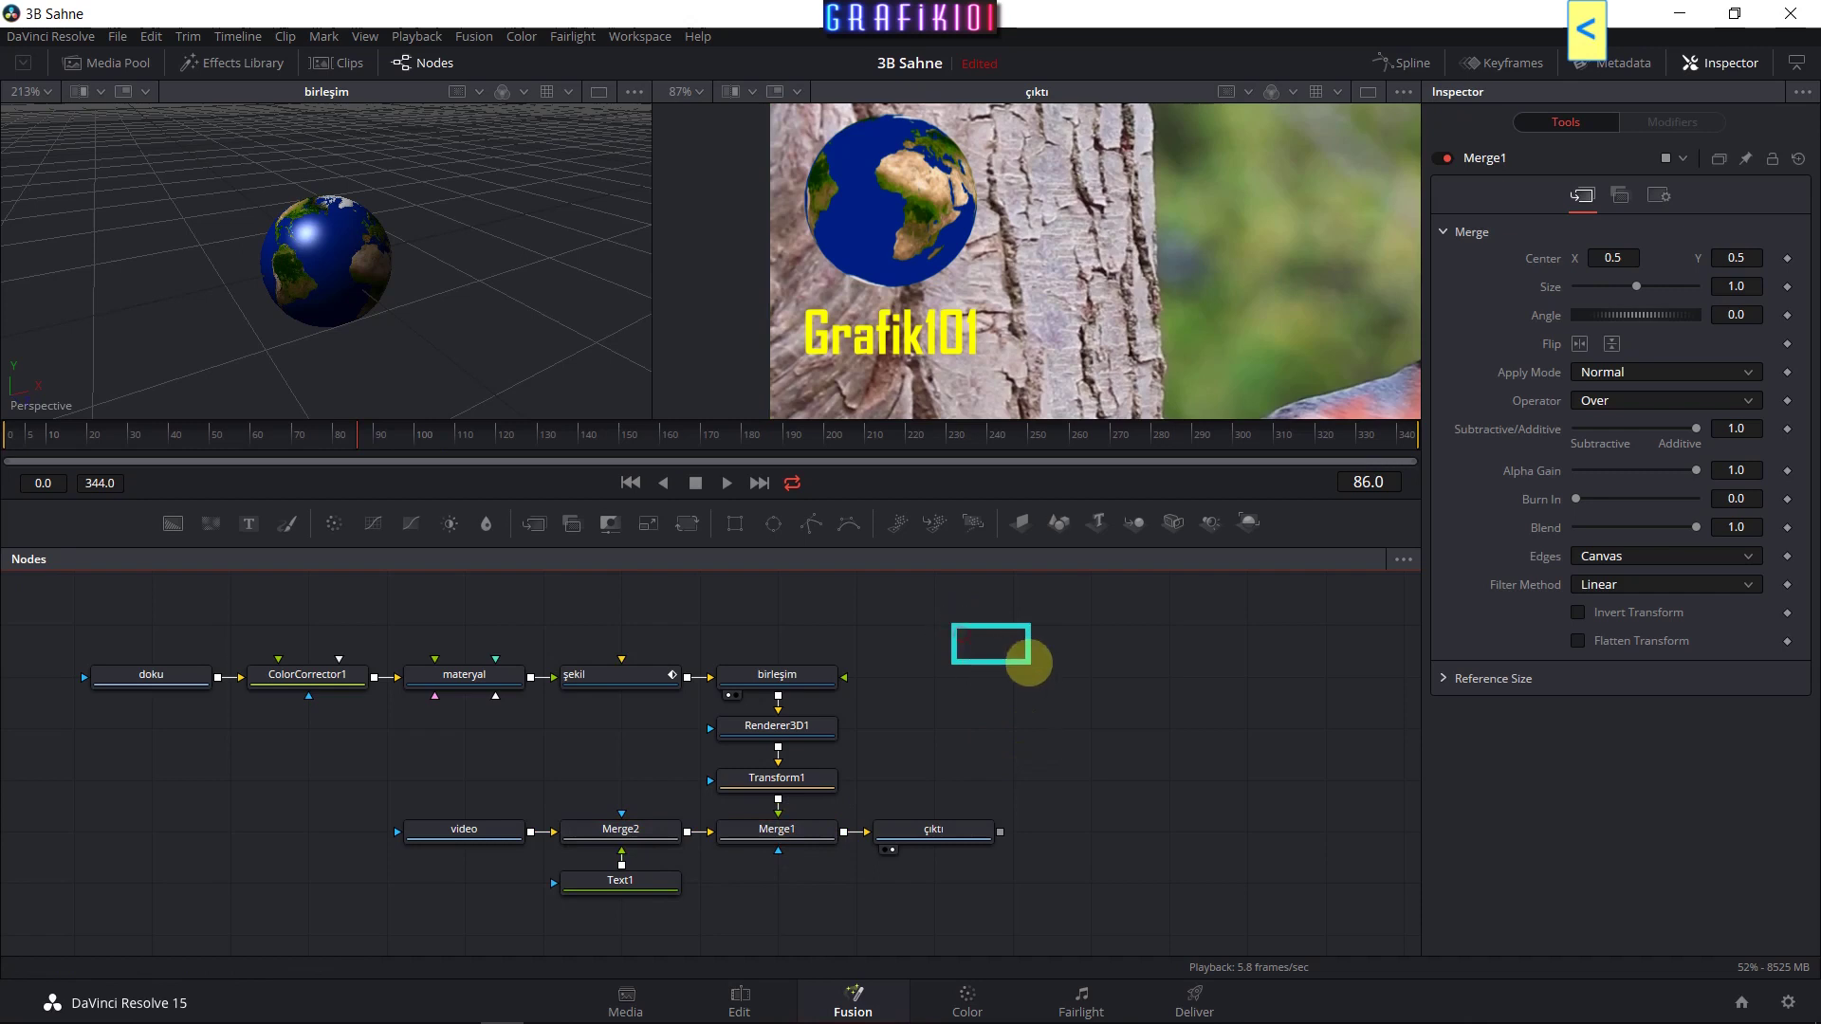
left_click_drag(1145, 617, 1271, 672)
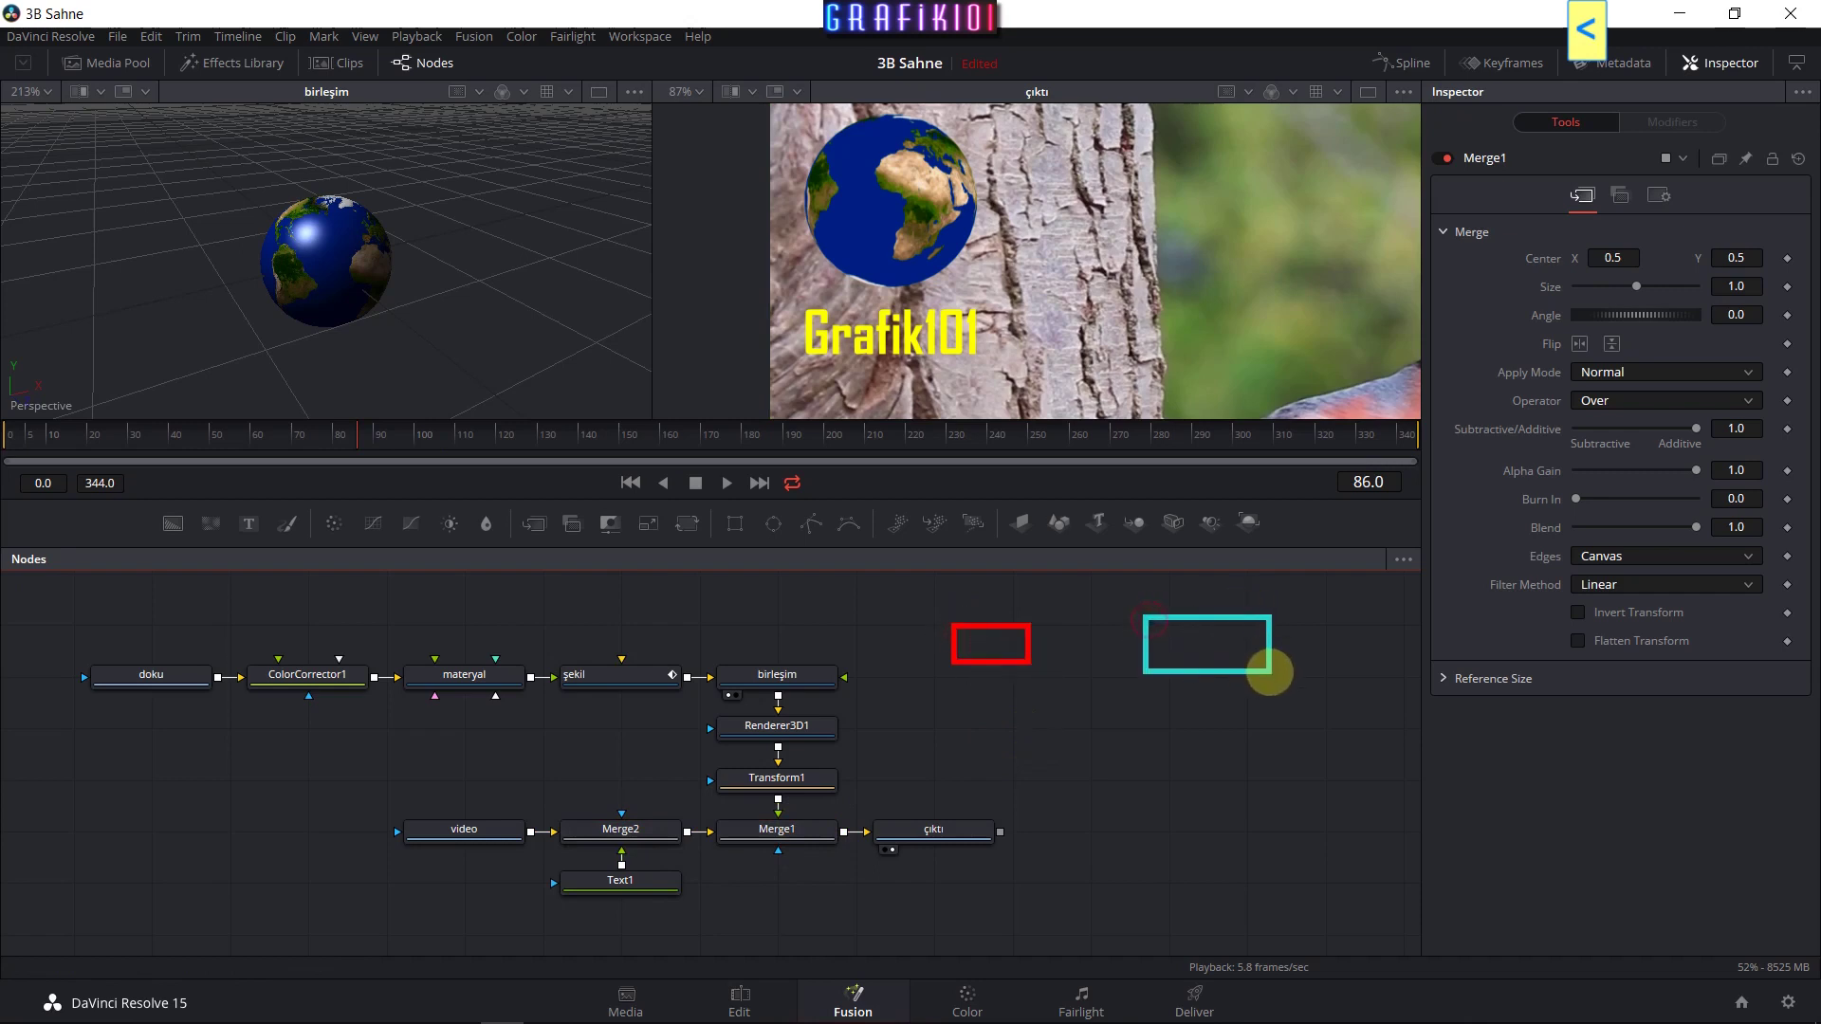
left_click_drag(1099, 808, 1271, 850)
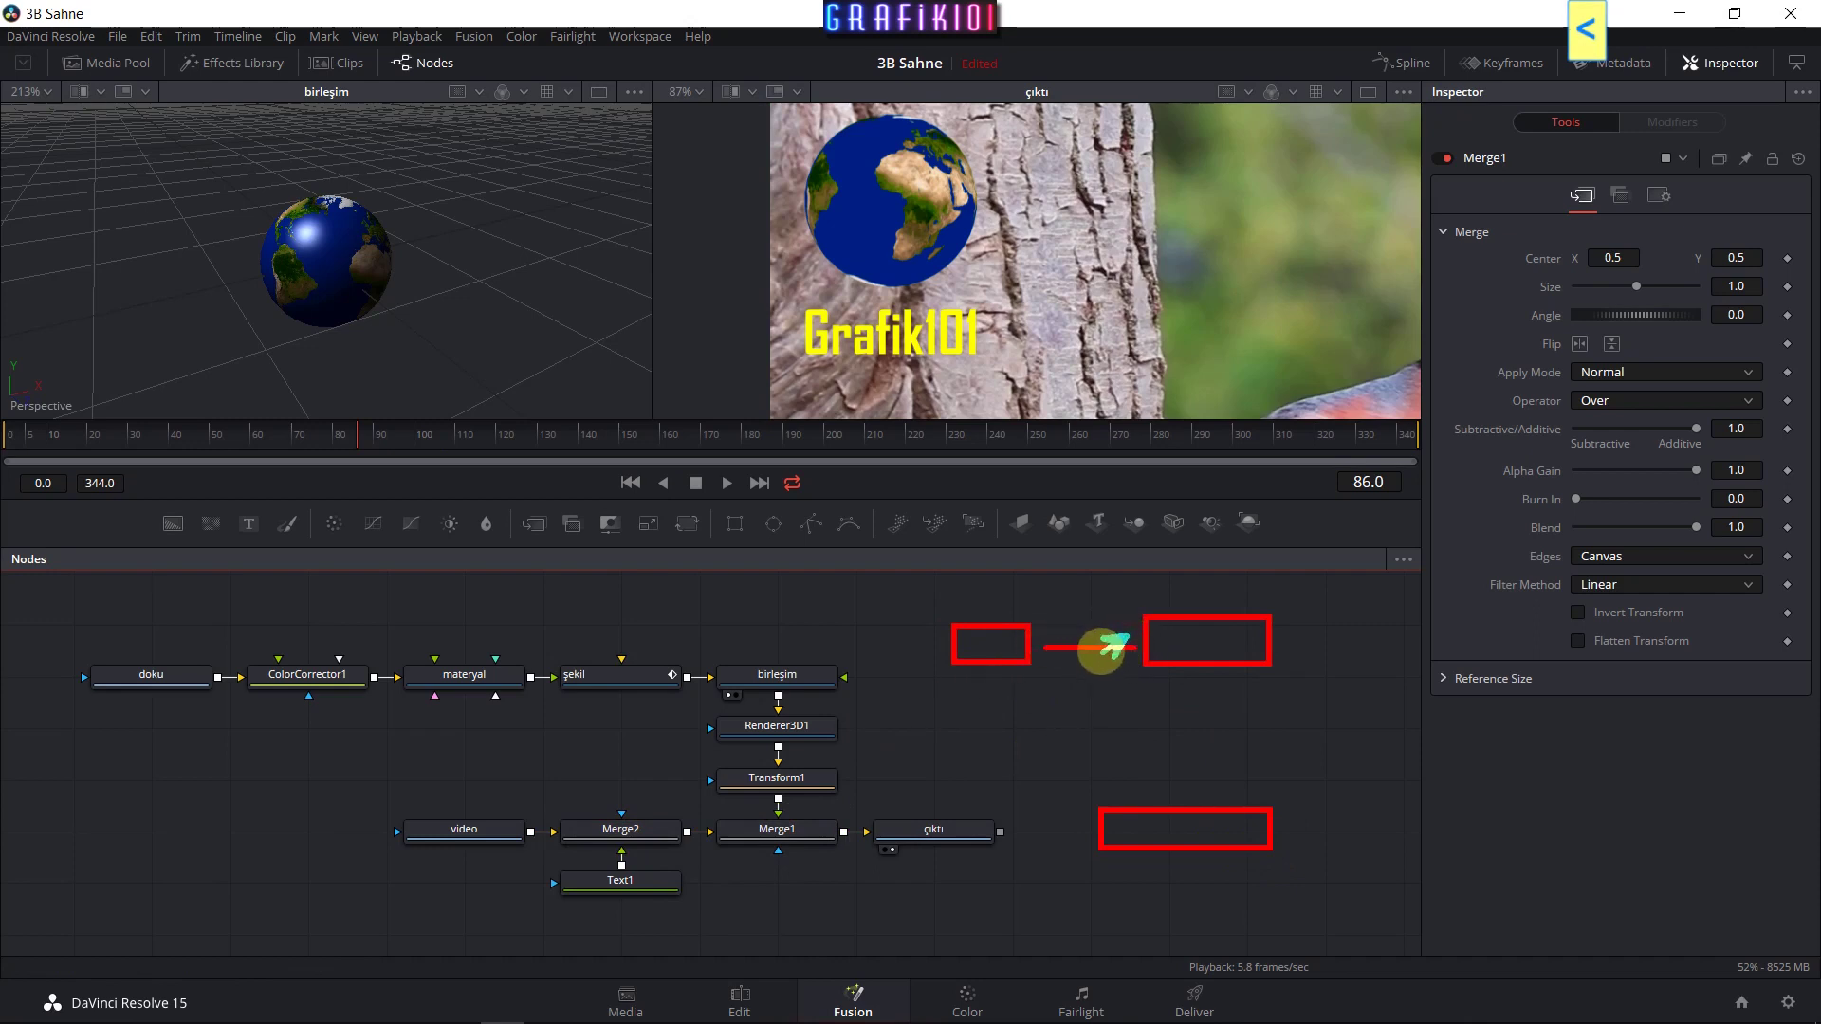
left_click_drag(1112, 648, 1044, 643)
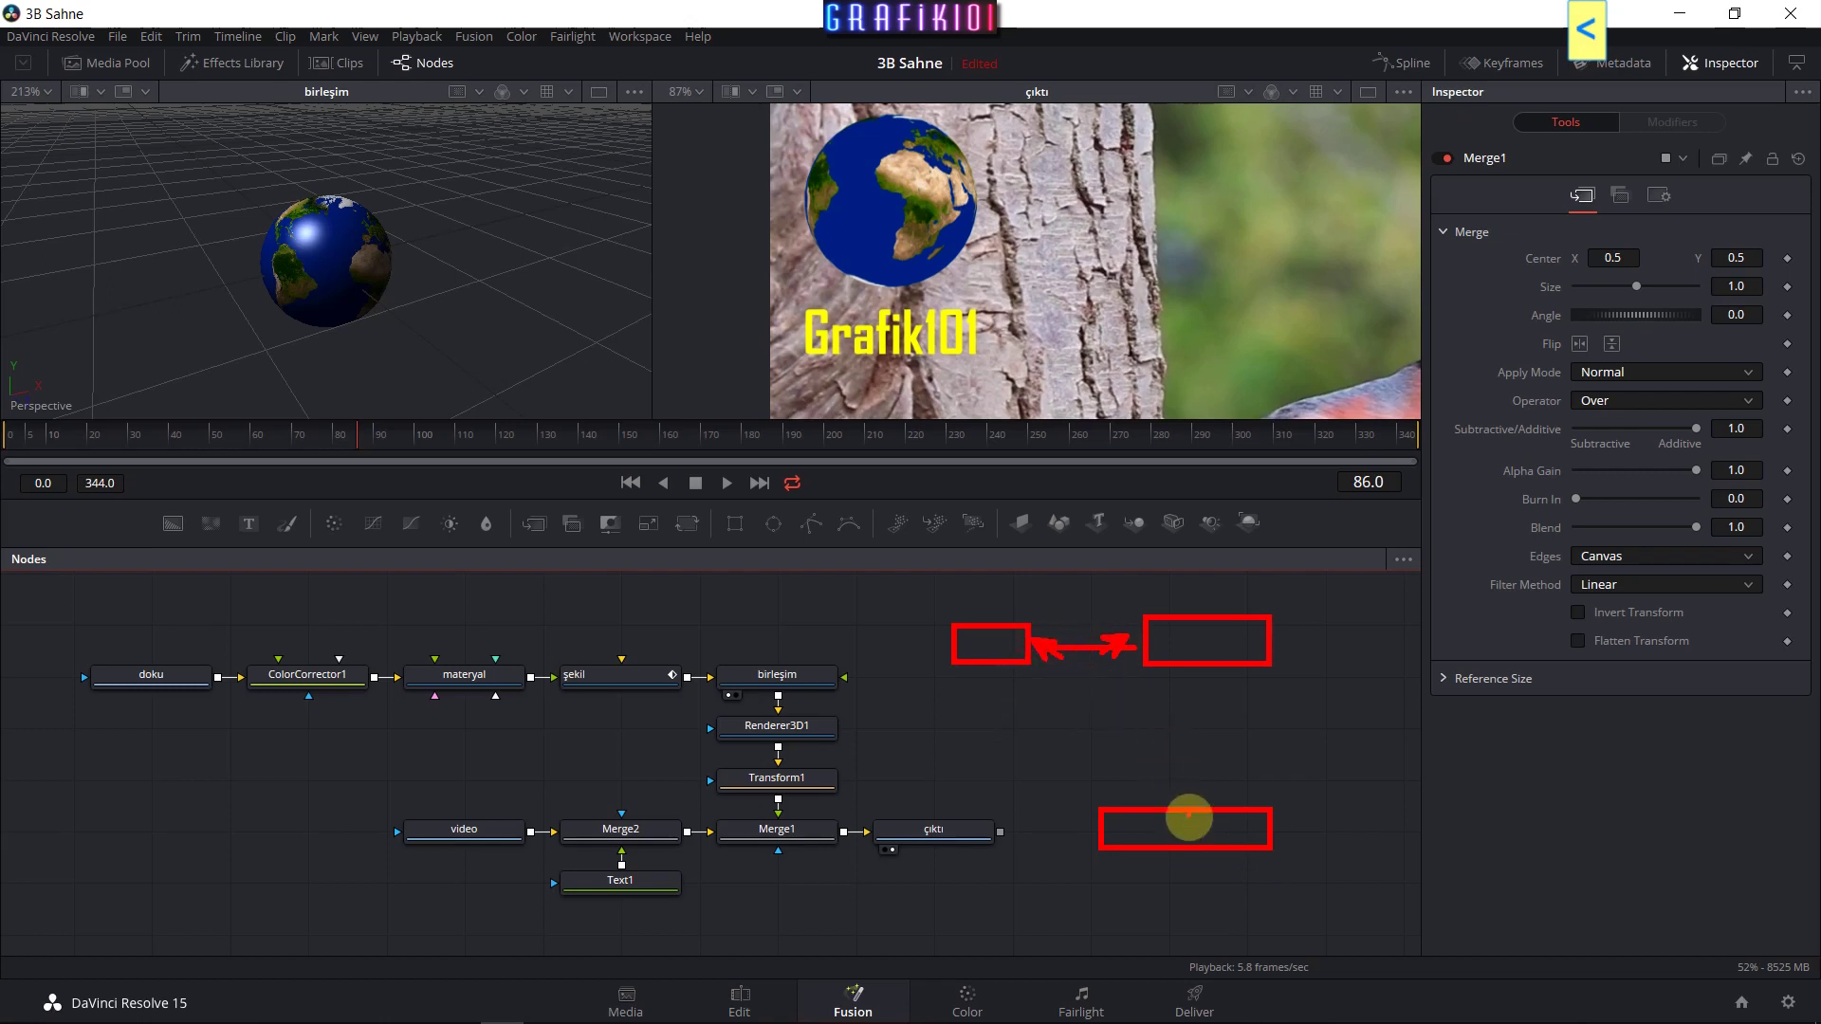
mouse_move(1193, 804)
left_mouse_down()
mouse_move(1223, 664)
mouse_move(1248, 744)
left_mouse_up()
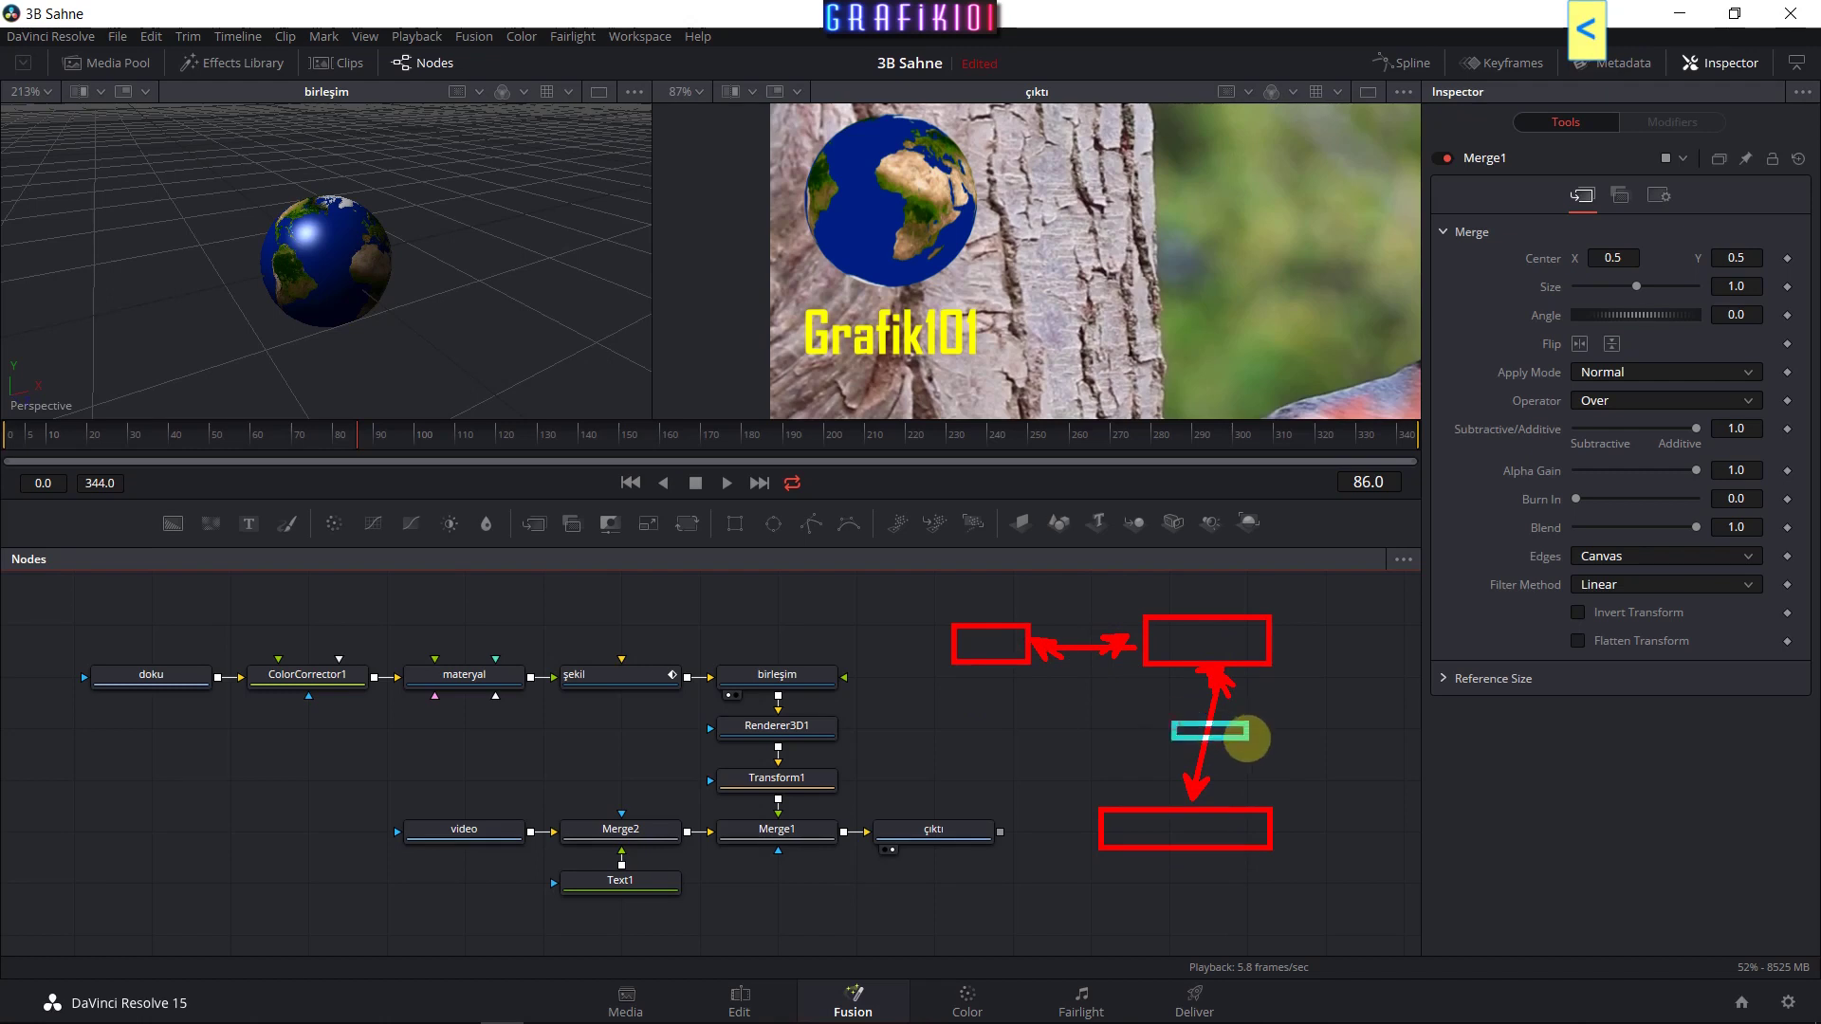
mouse_move(1074, 634)
left_mouse_down()
mouse_move(1095, 675)
mouse_move(1053, 664)
left_mouse_up()
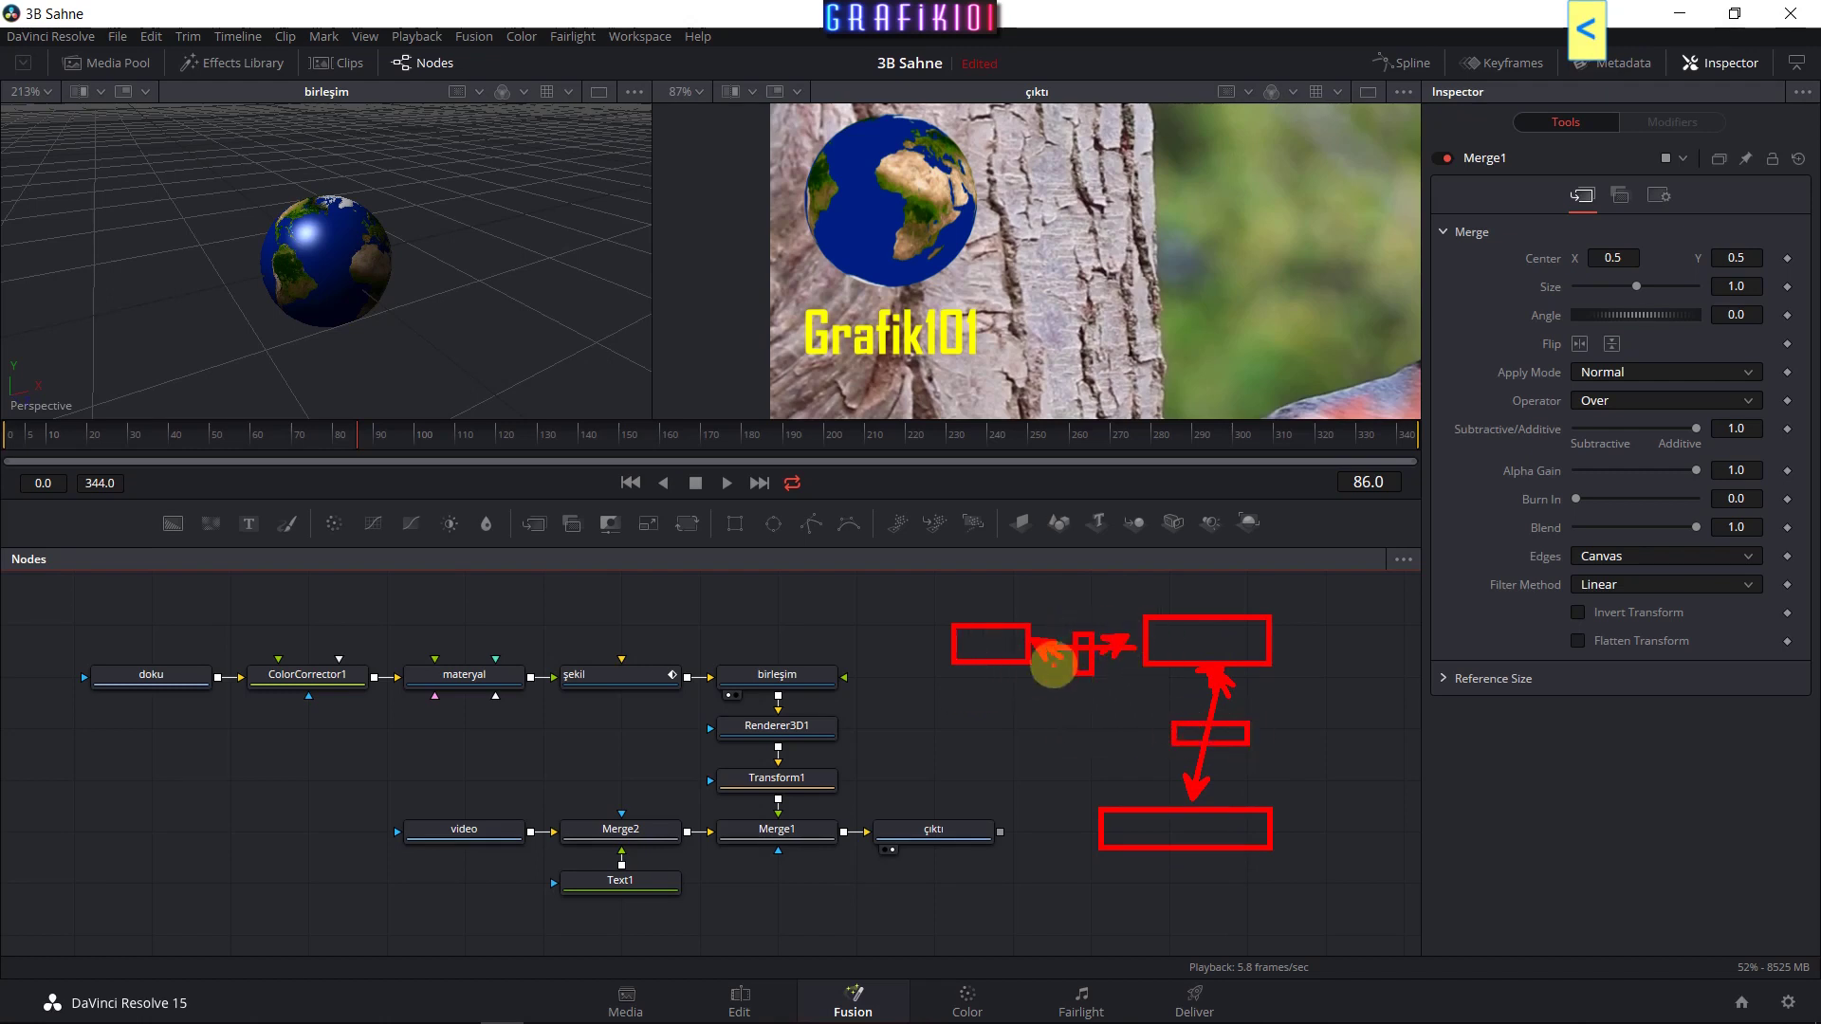
key("Escape")
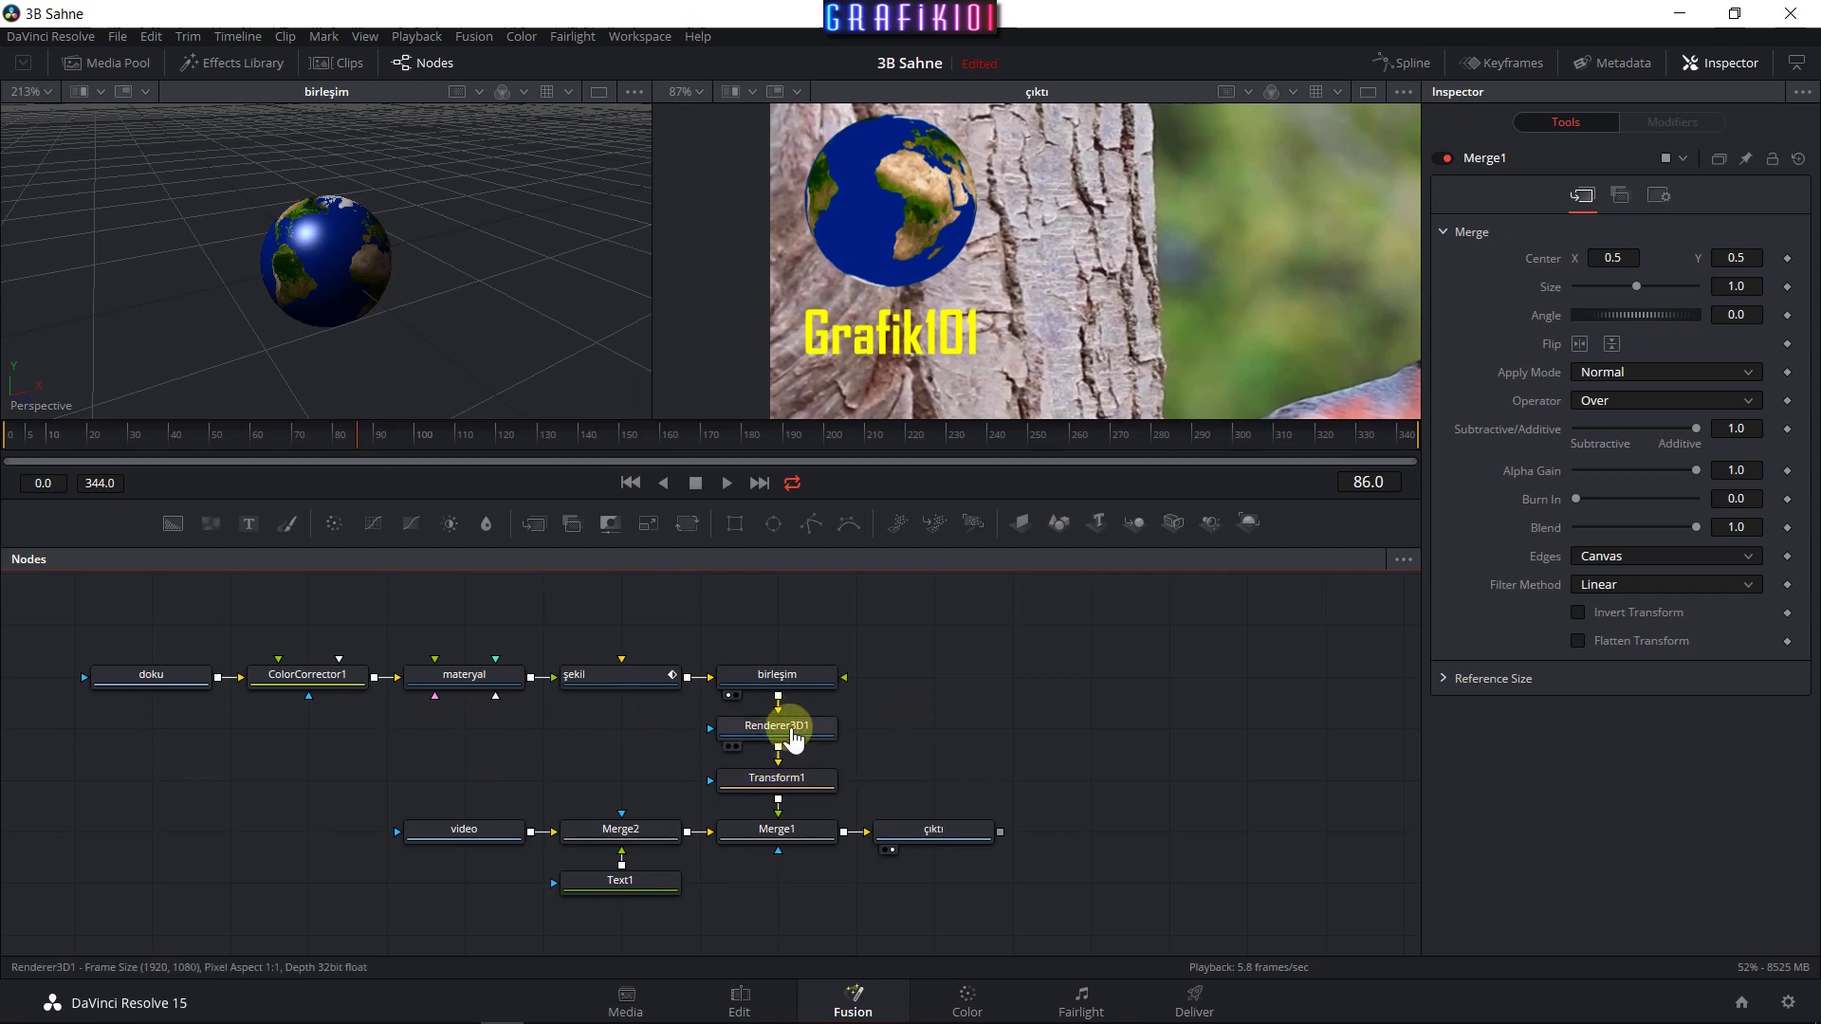
mouse_move(770, 797)
mouse_move(797, 735)
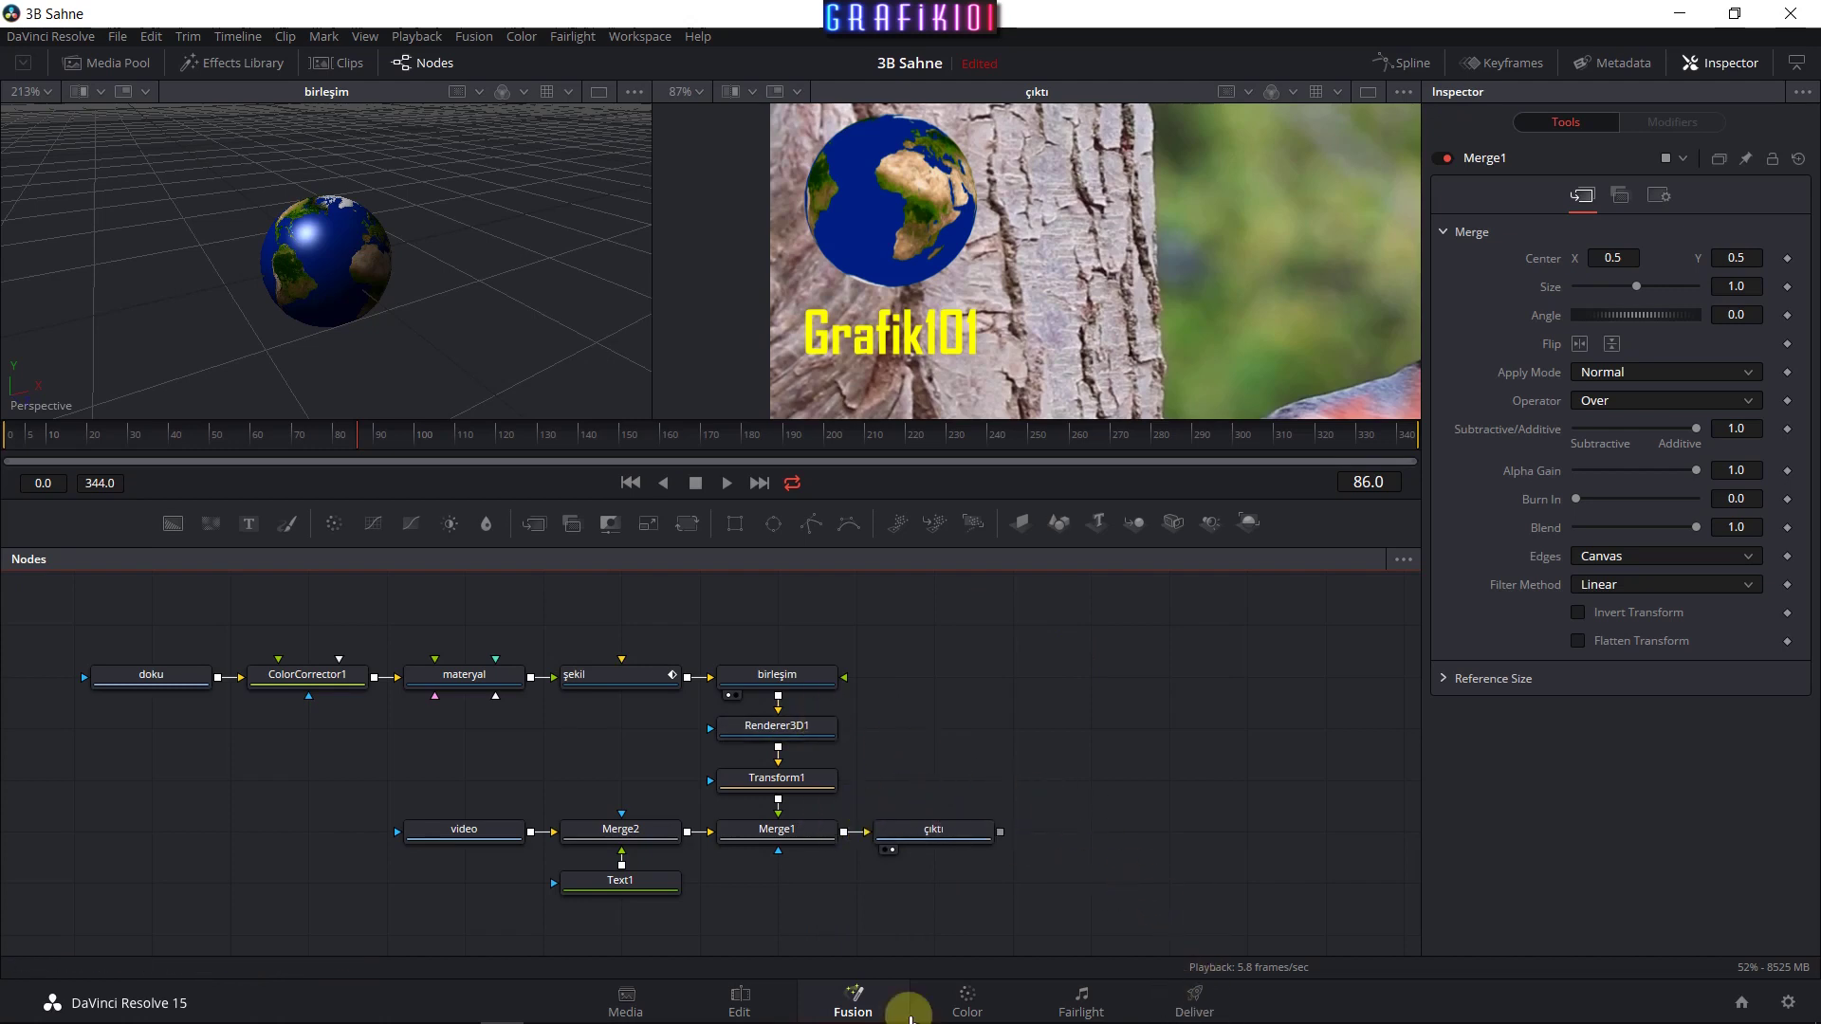
On the Color page, raise Gain and Gamma slightly, lower Lift slightly and reduce Offset.
left_click(965, 1011)
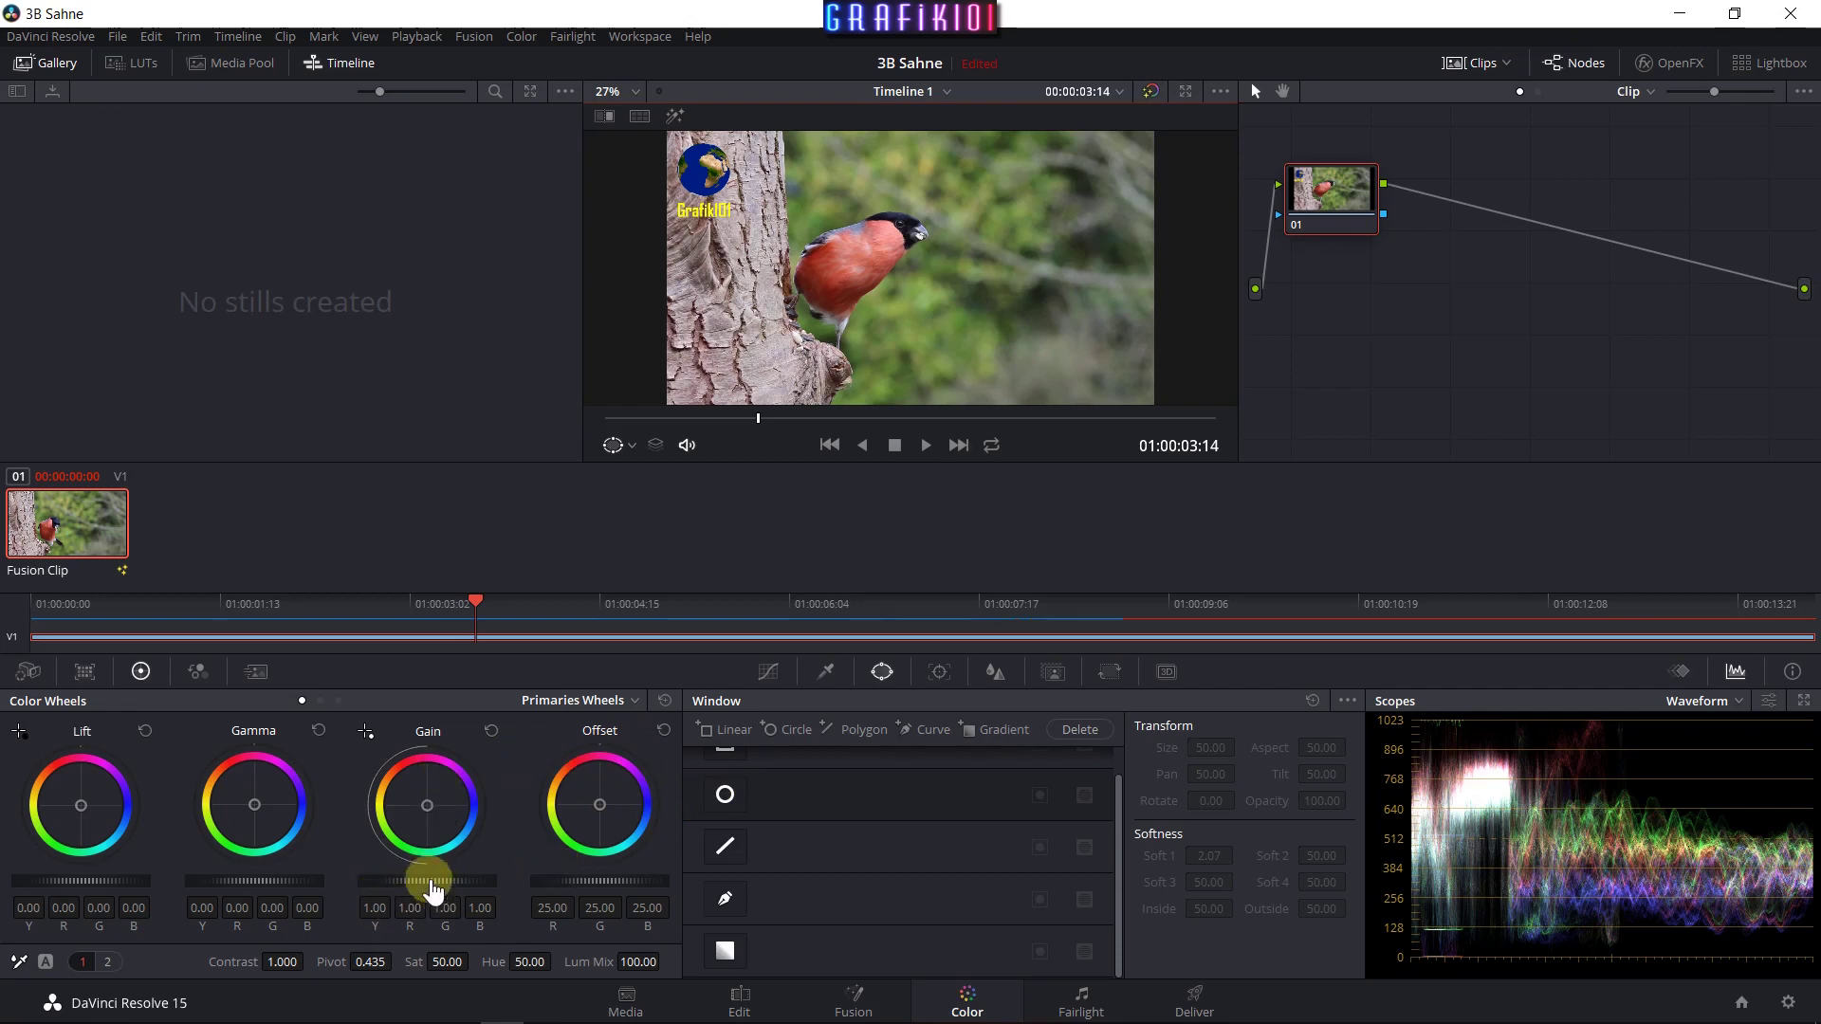
mouse_move(434, 891)
left_mouse_down()
mouse_move(399, 877)
mouse_move(712, 867)
mouse_move(369, 920)
left_mouse_up()
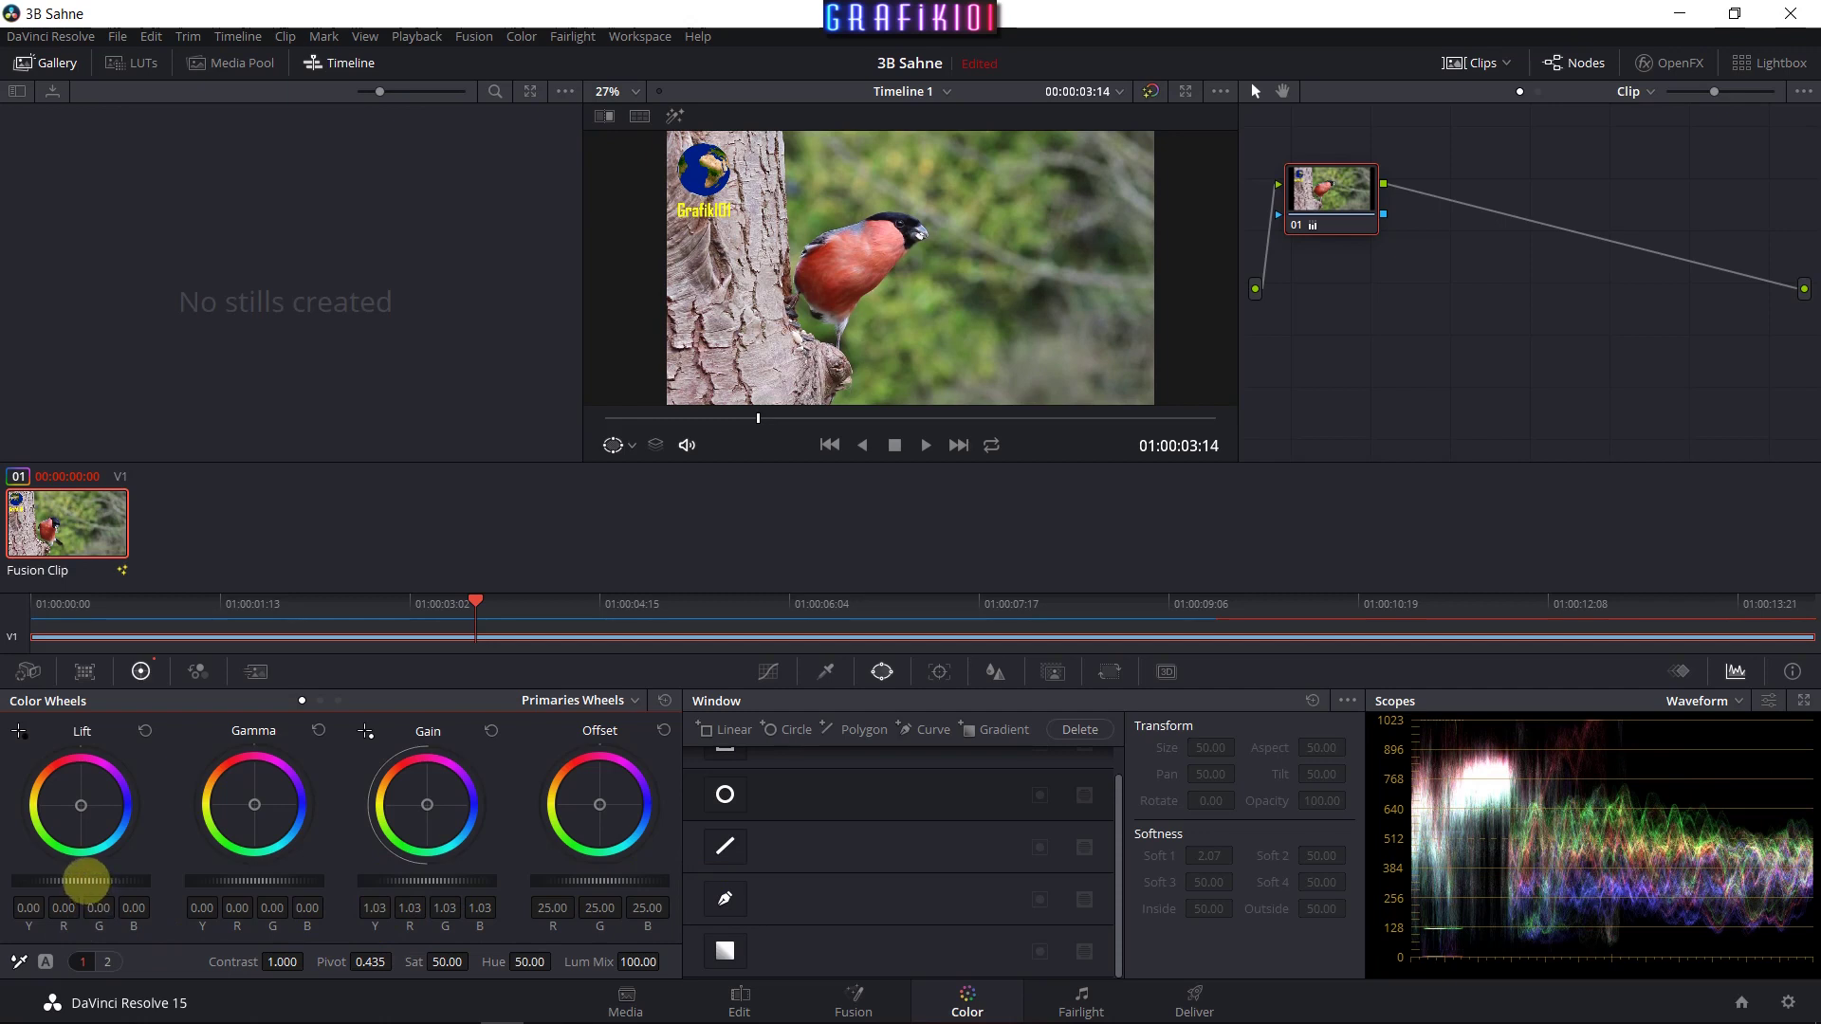
left_click_drag(85, 880, 73, 879)
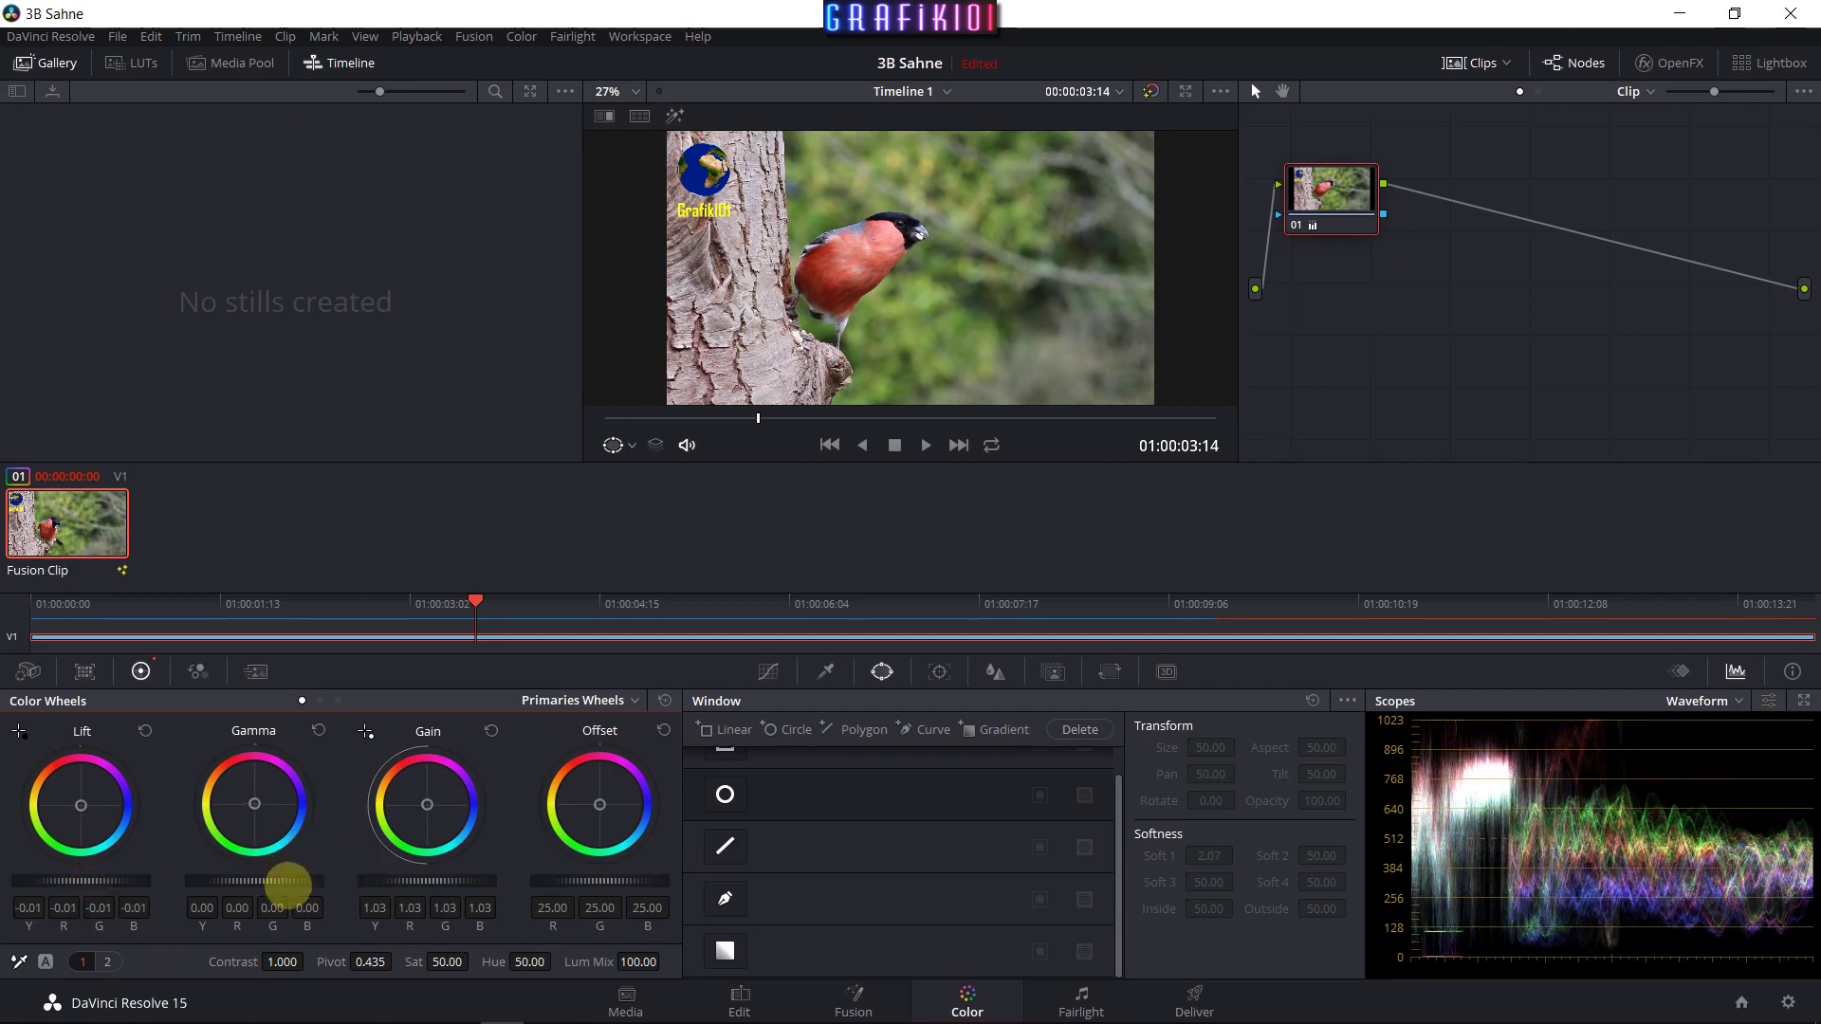
left_click_drag(288, 884, 341, 884)
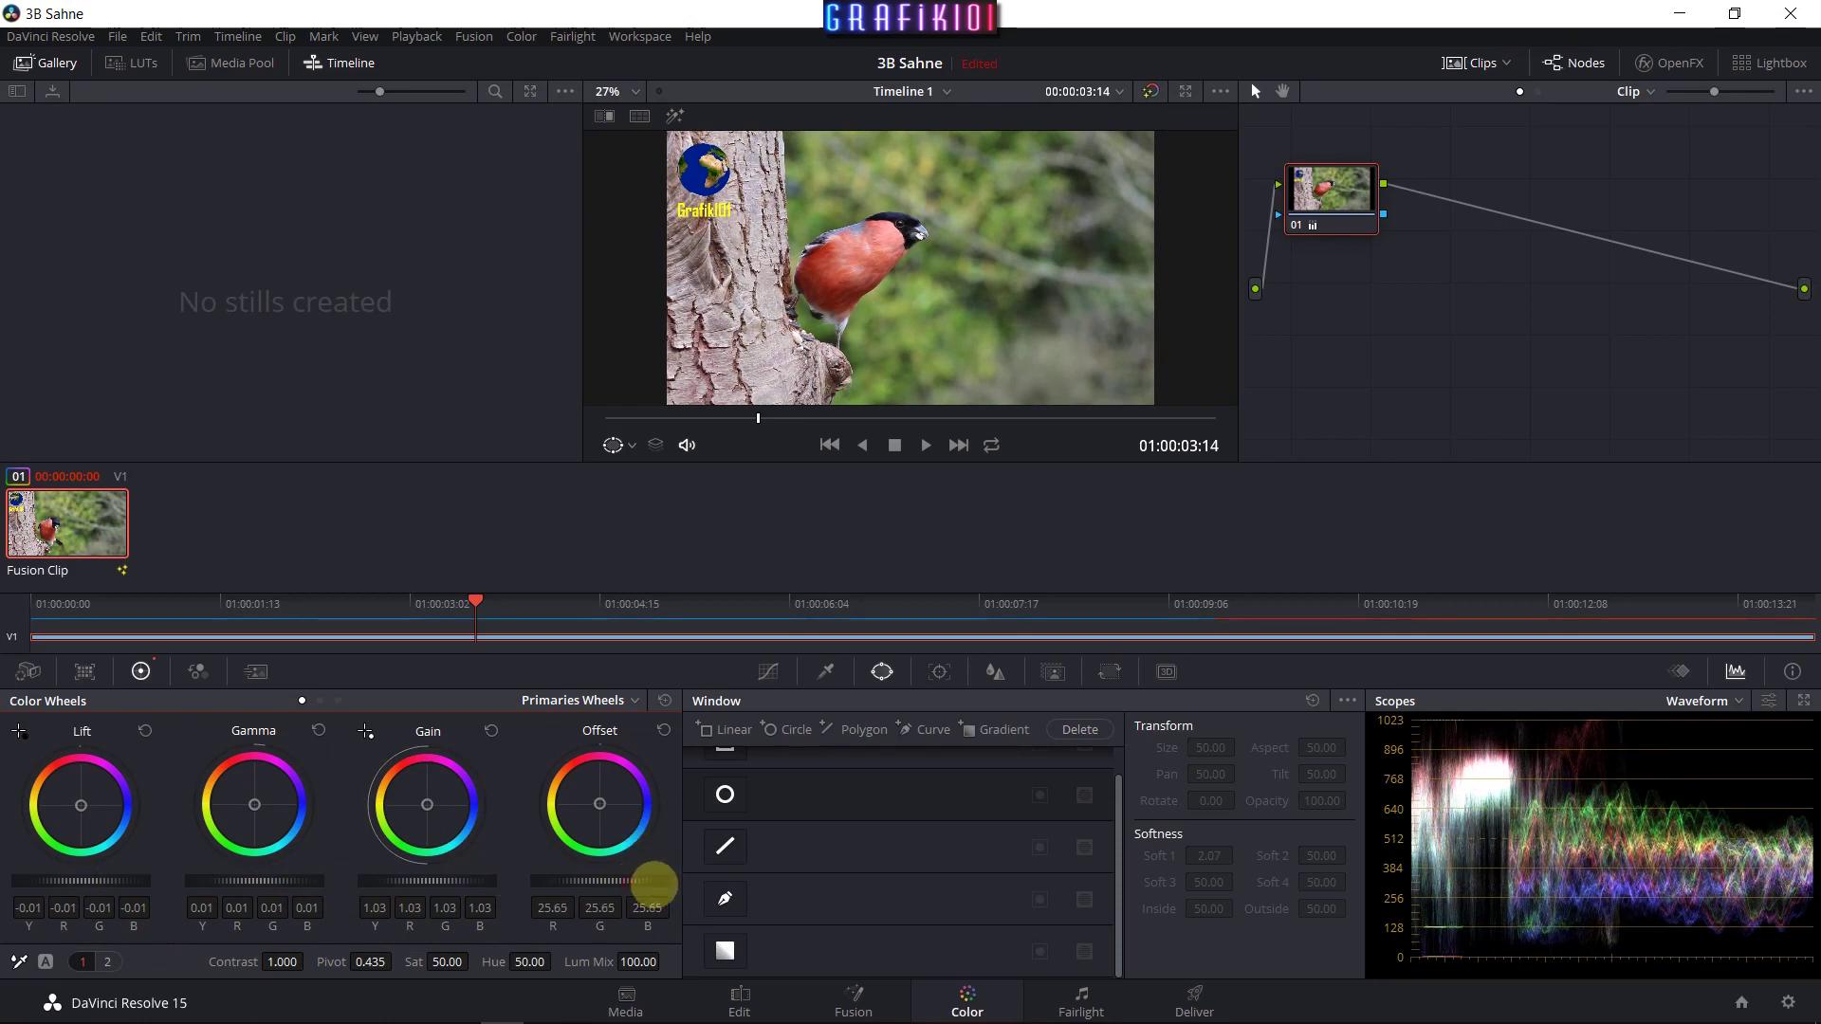
left_click_drag(654, 884, 593, 882)
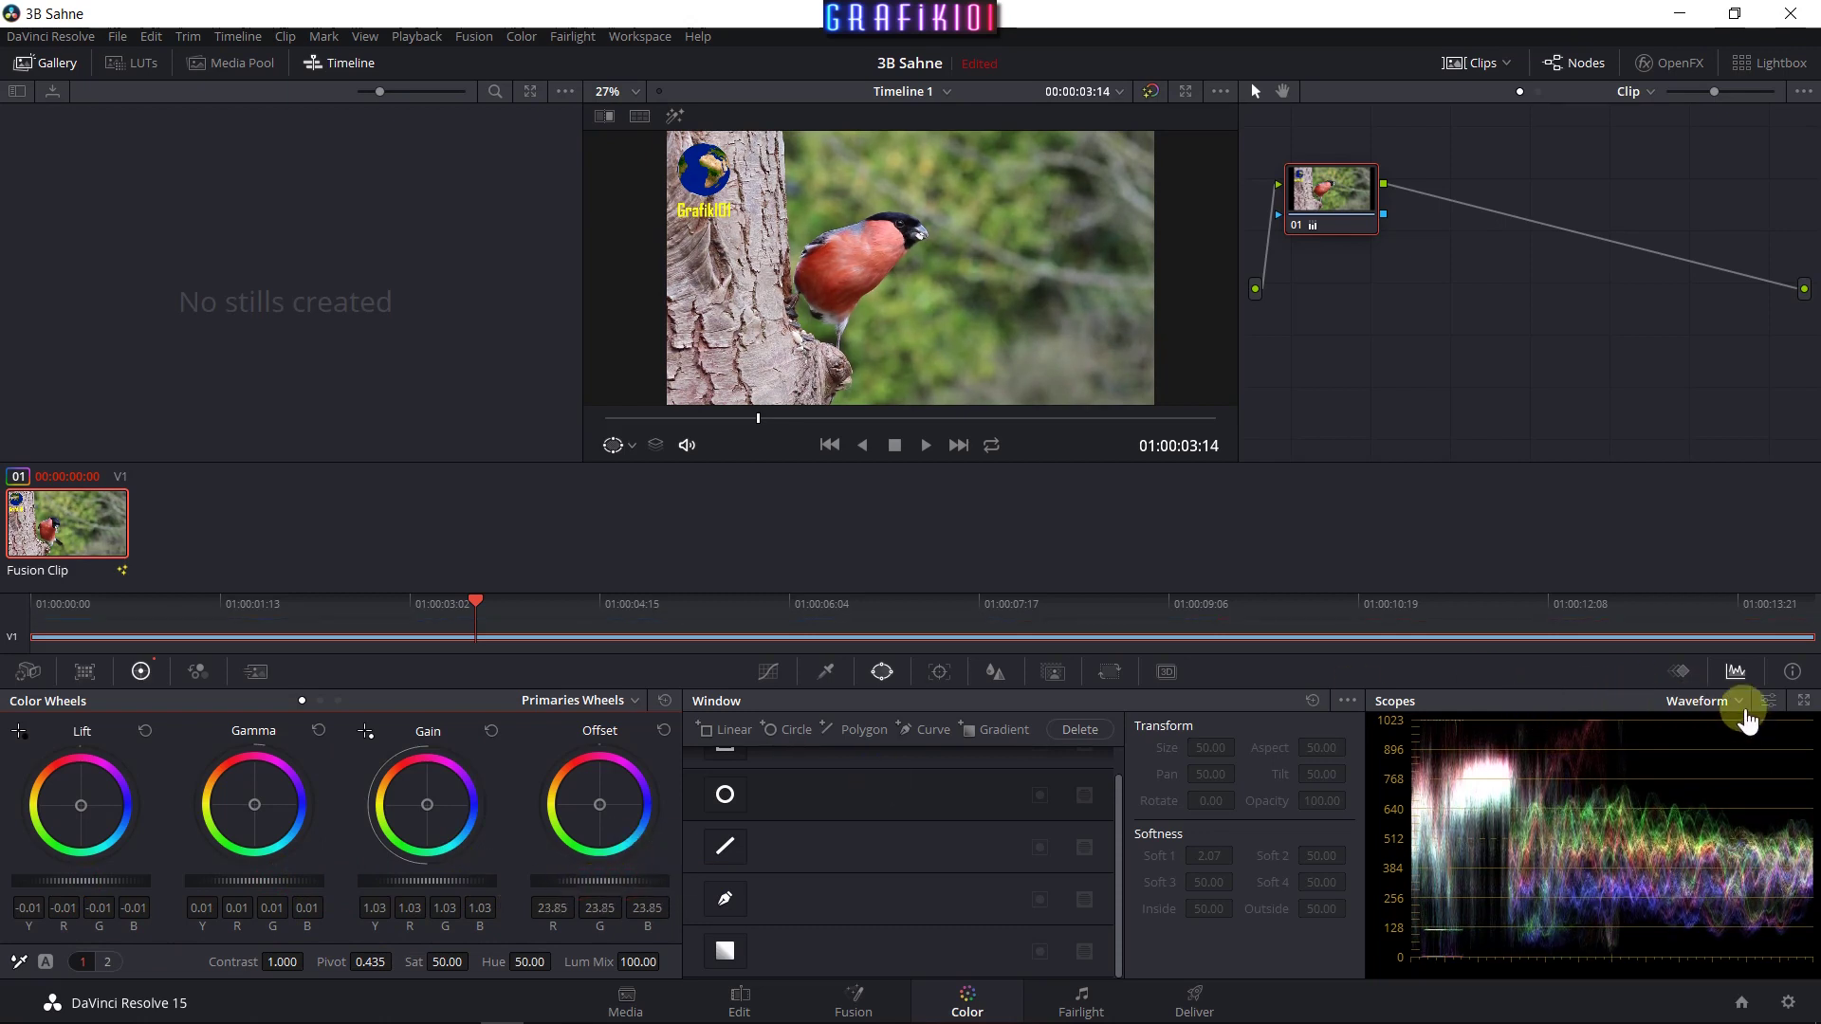
Check the grade on the RGB Parade, return the scope to Waveform, then go to Deliver.
left_click(1740, 702)
left_click(1713, 732)
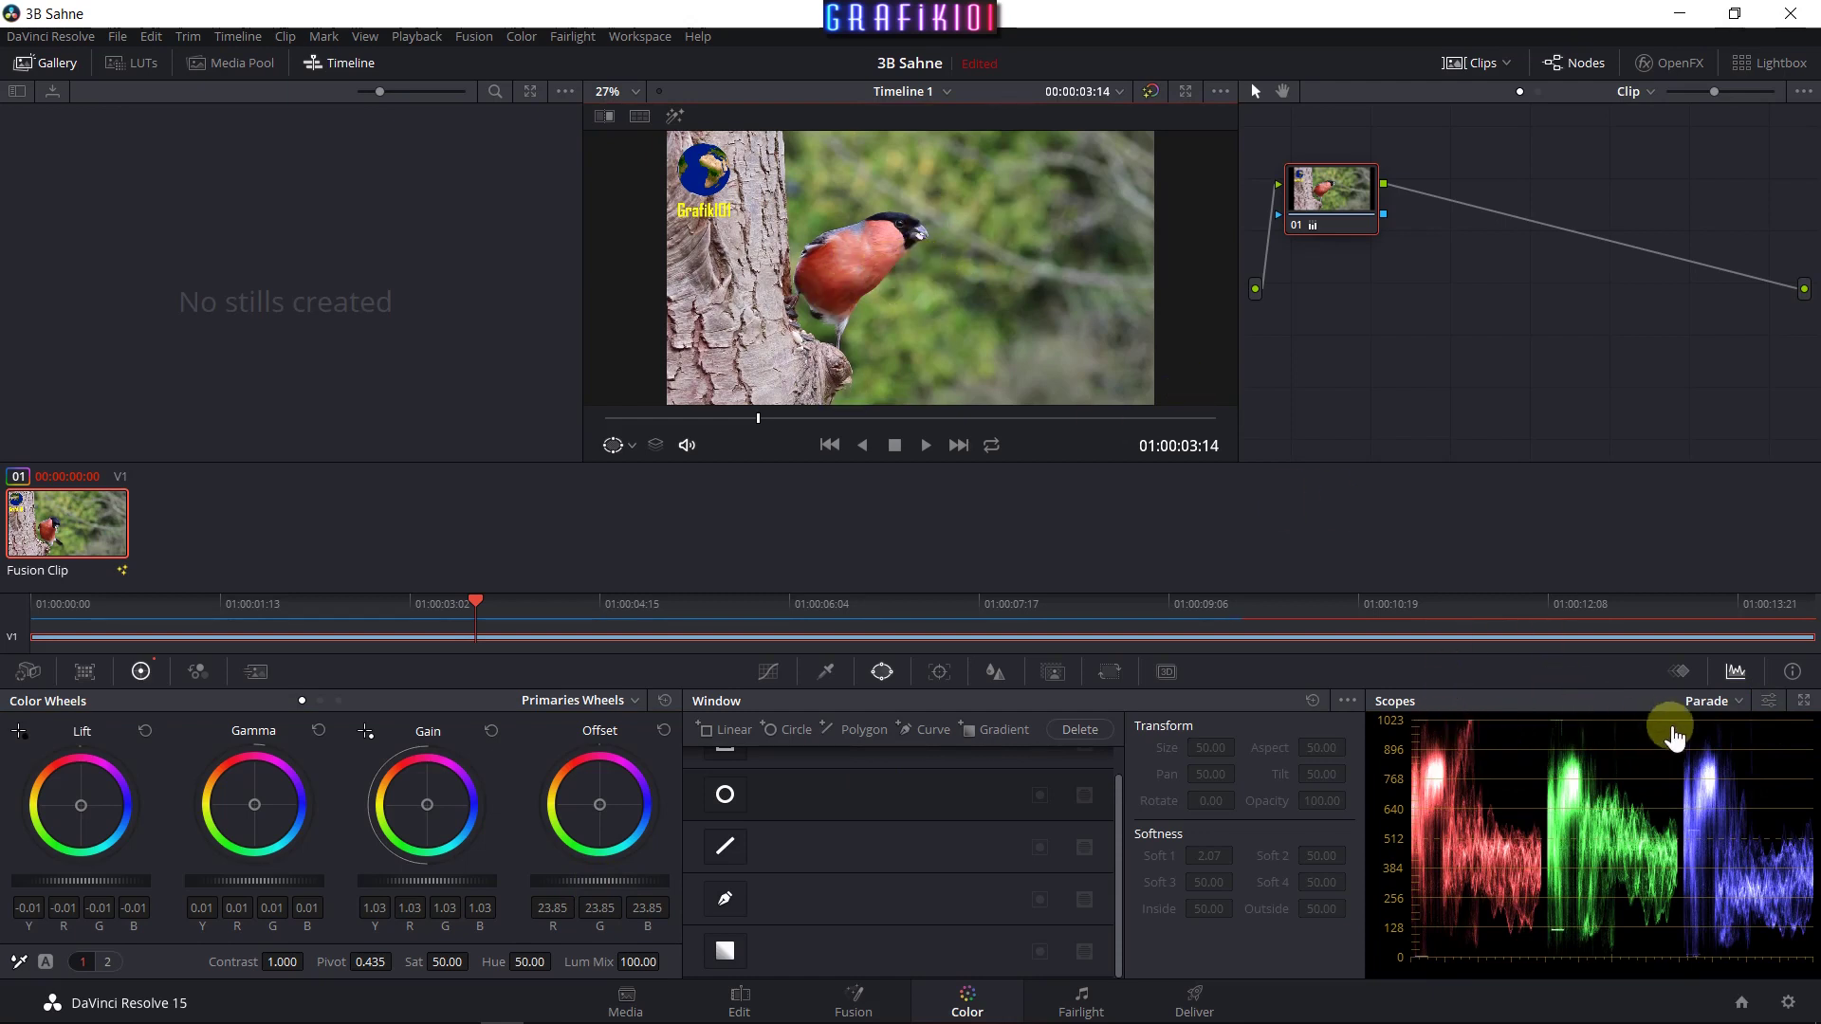
left_click(1732, 718)
left_click(1732, 741)
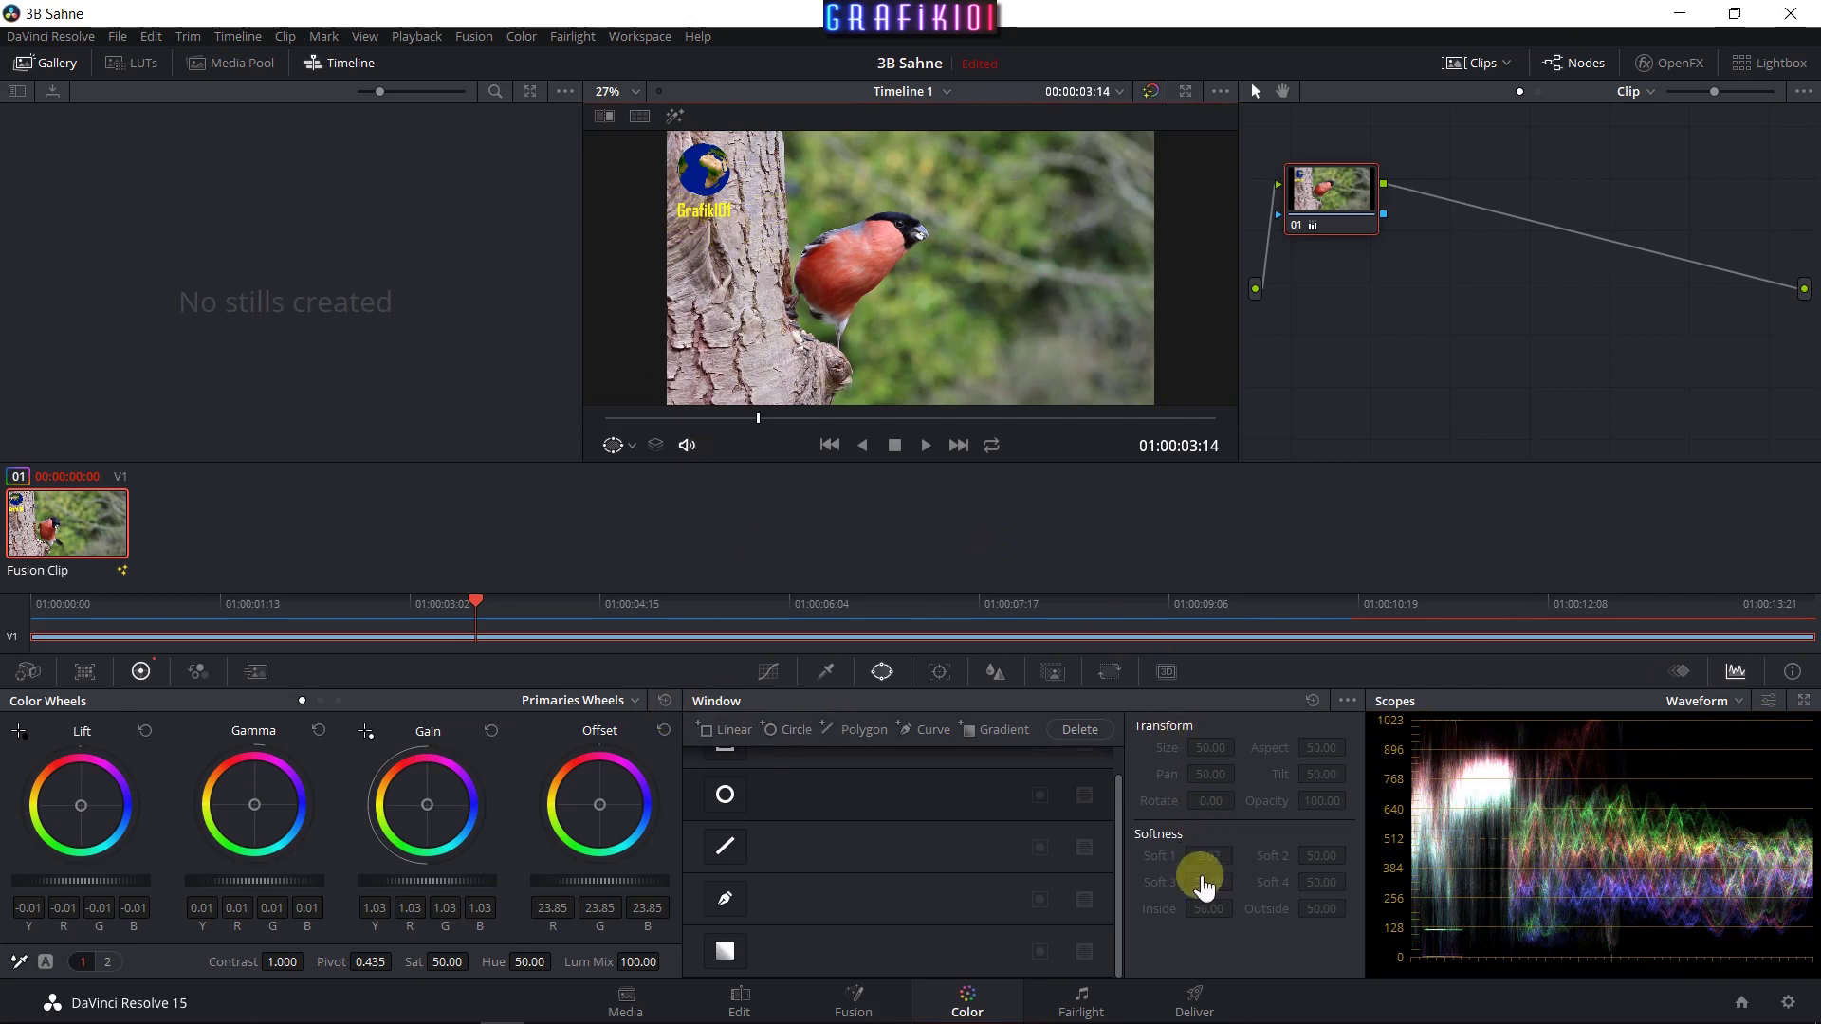
left_click(1195, 998)
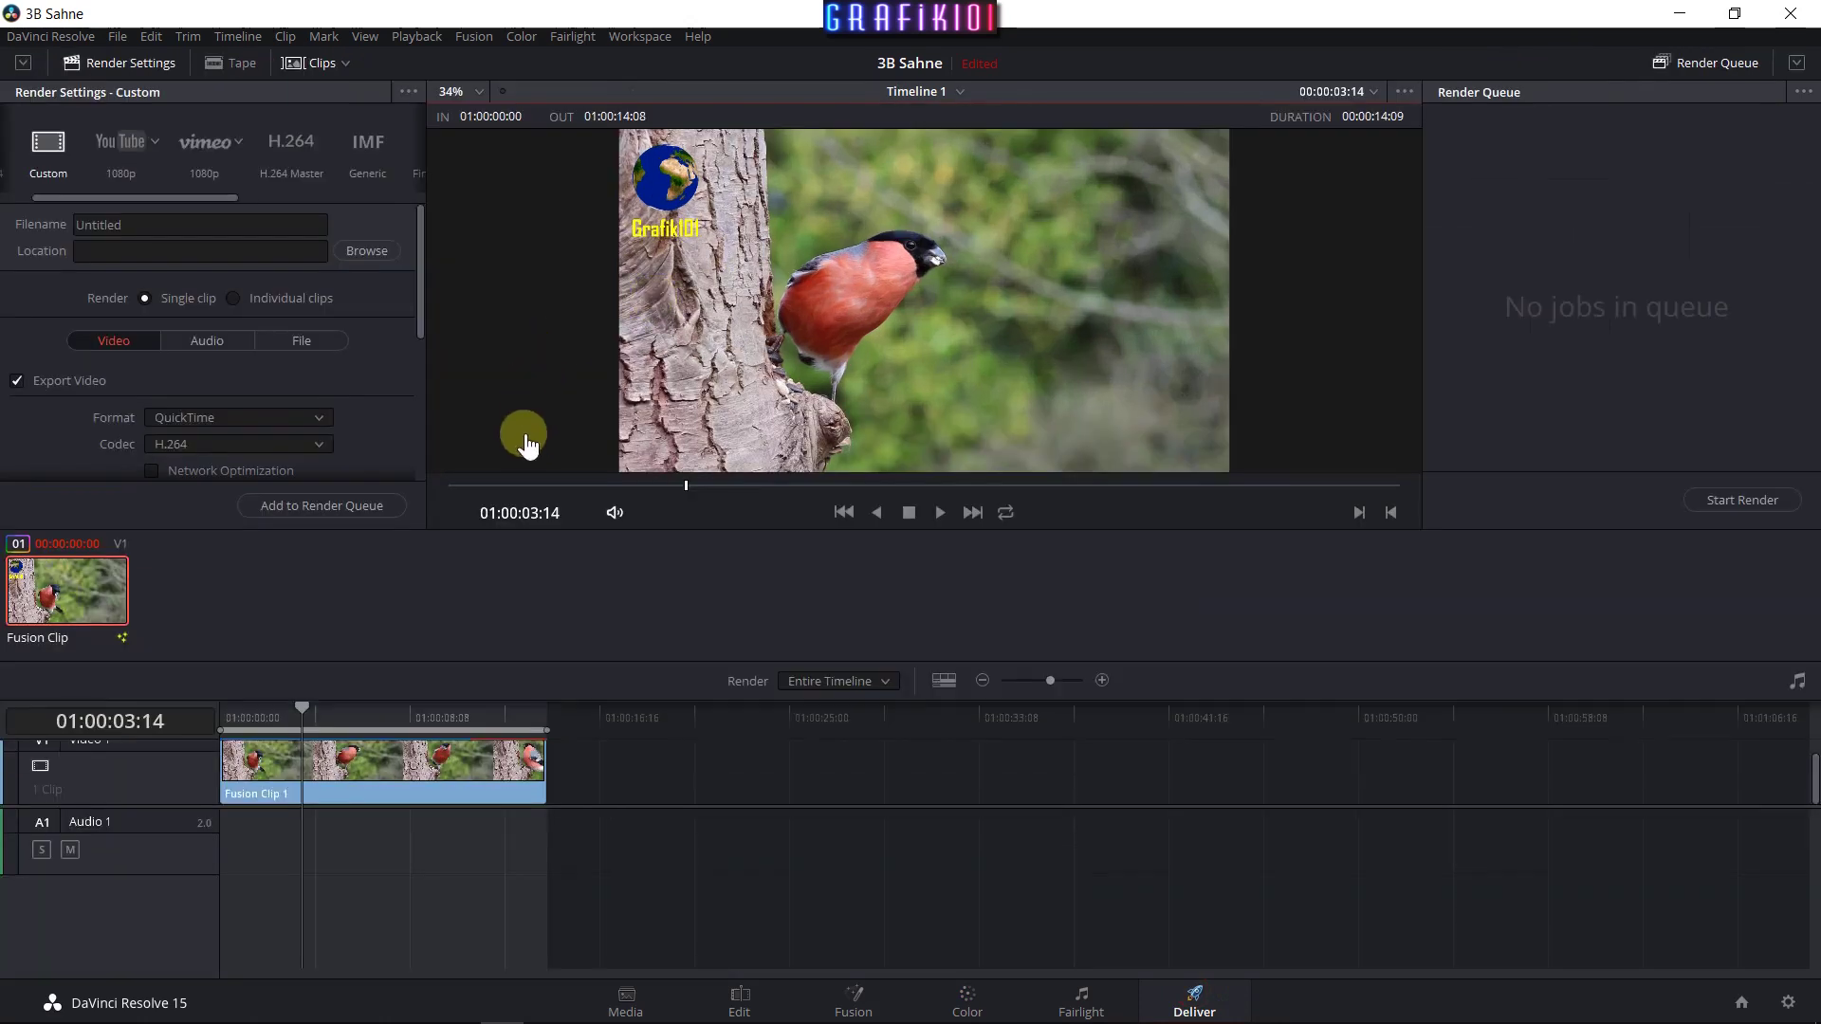
Apply the YouTube 1080p preset and switch the format from QuickTime to MP4 with H.264.
mouse_move(313, 718)
left_mouse_down()
mouse_move(318, 735)
mouse_move(213, 739)
left_mouse_up()
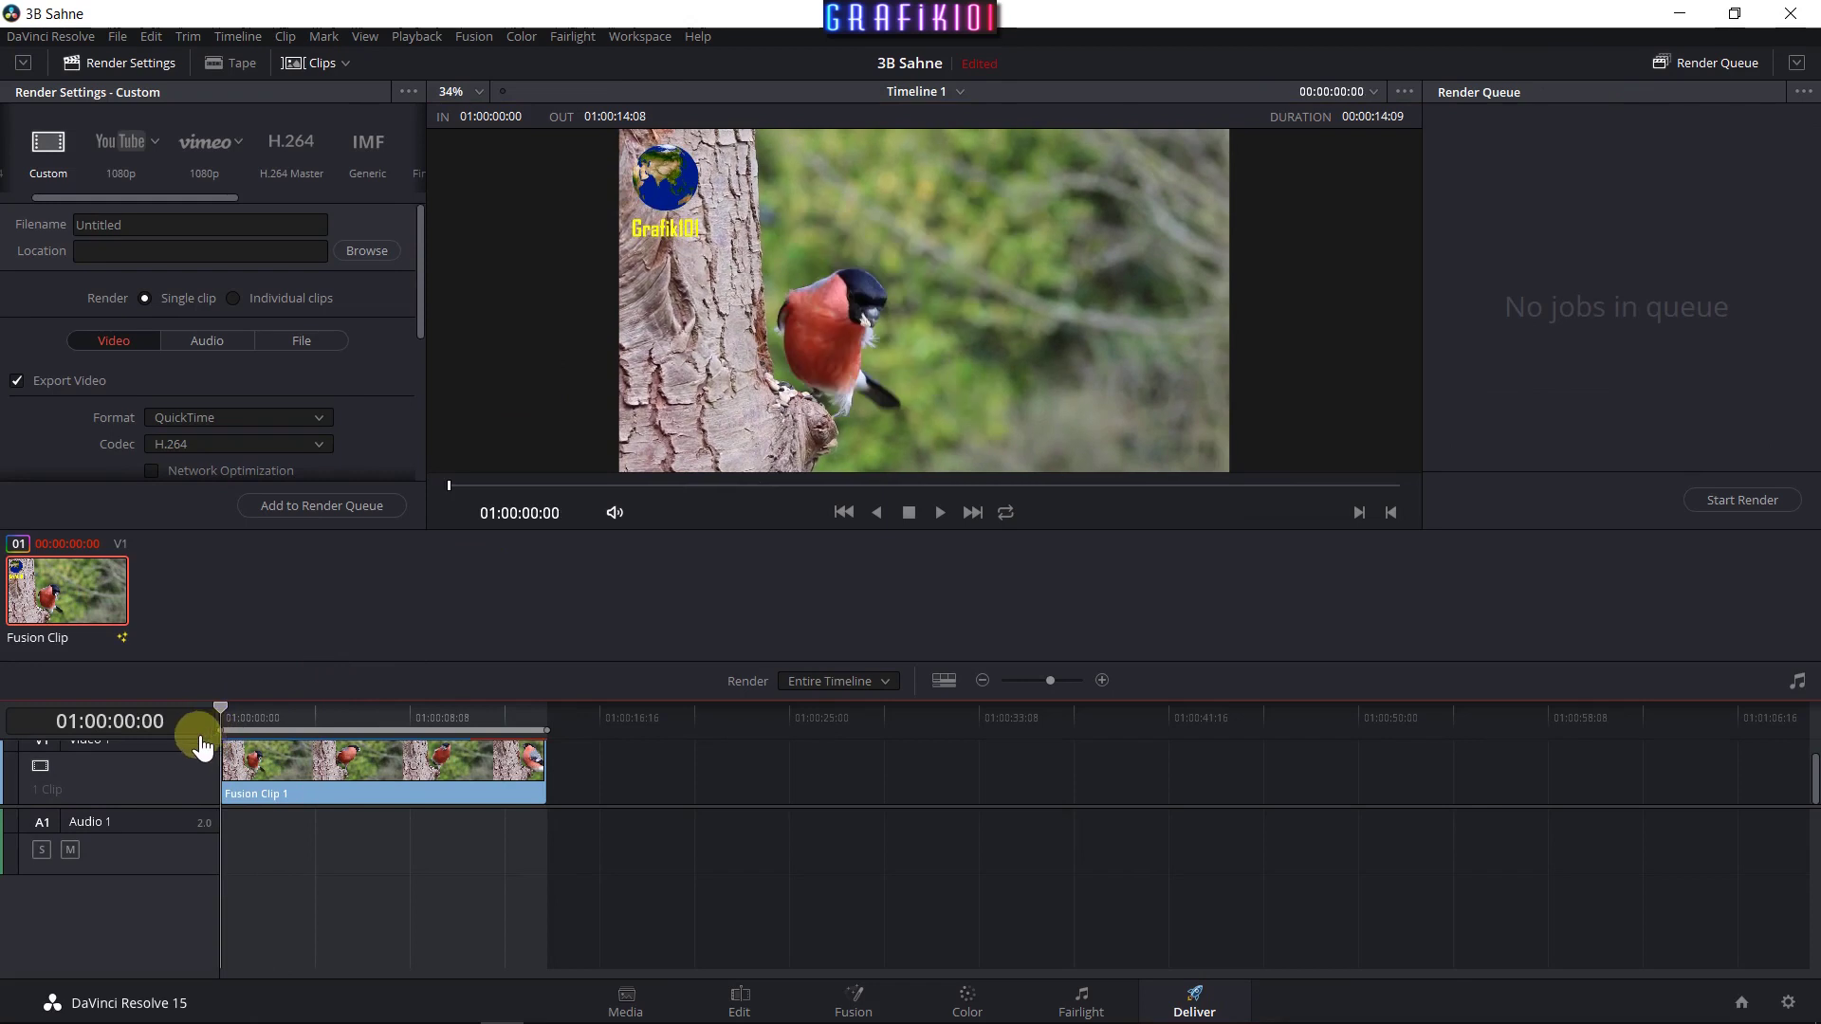
left_click(120, 144)
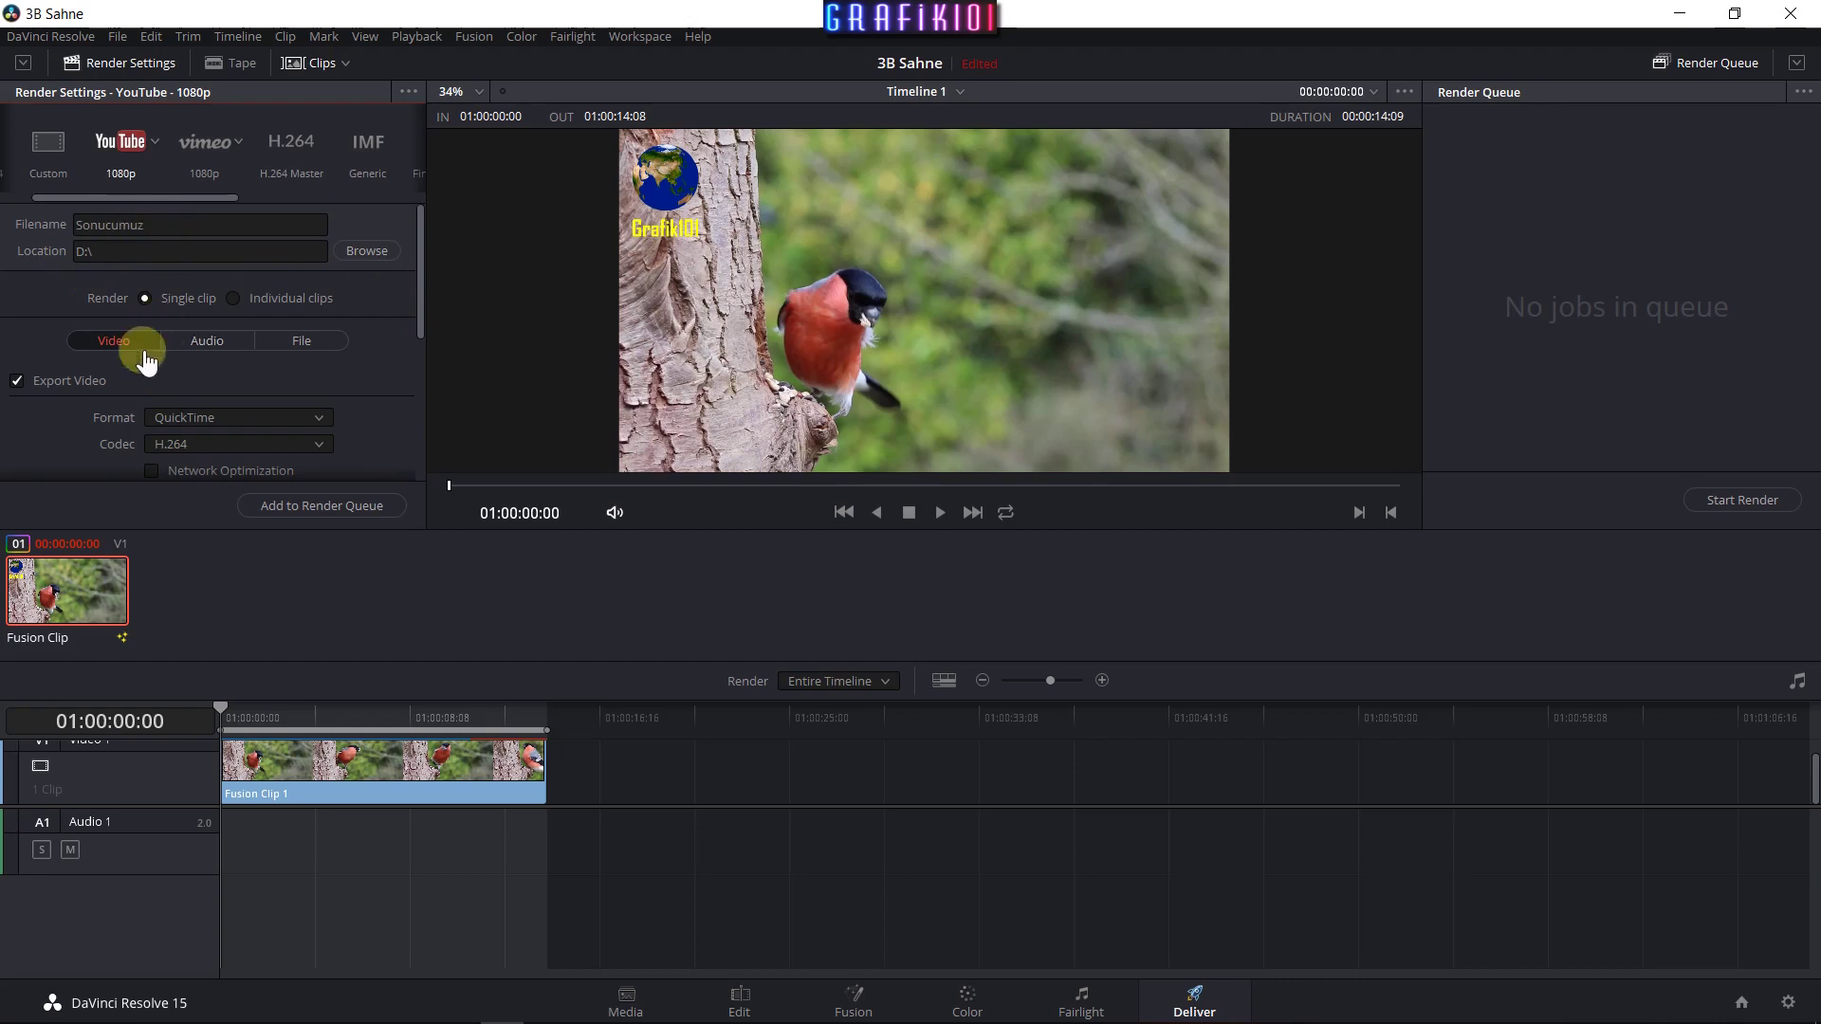
left_click(214, 418)
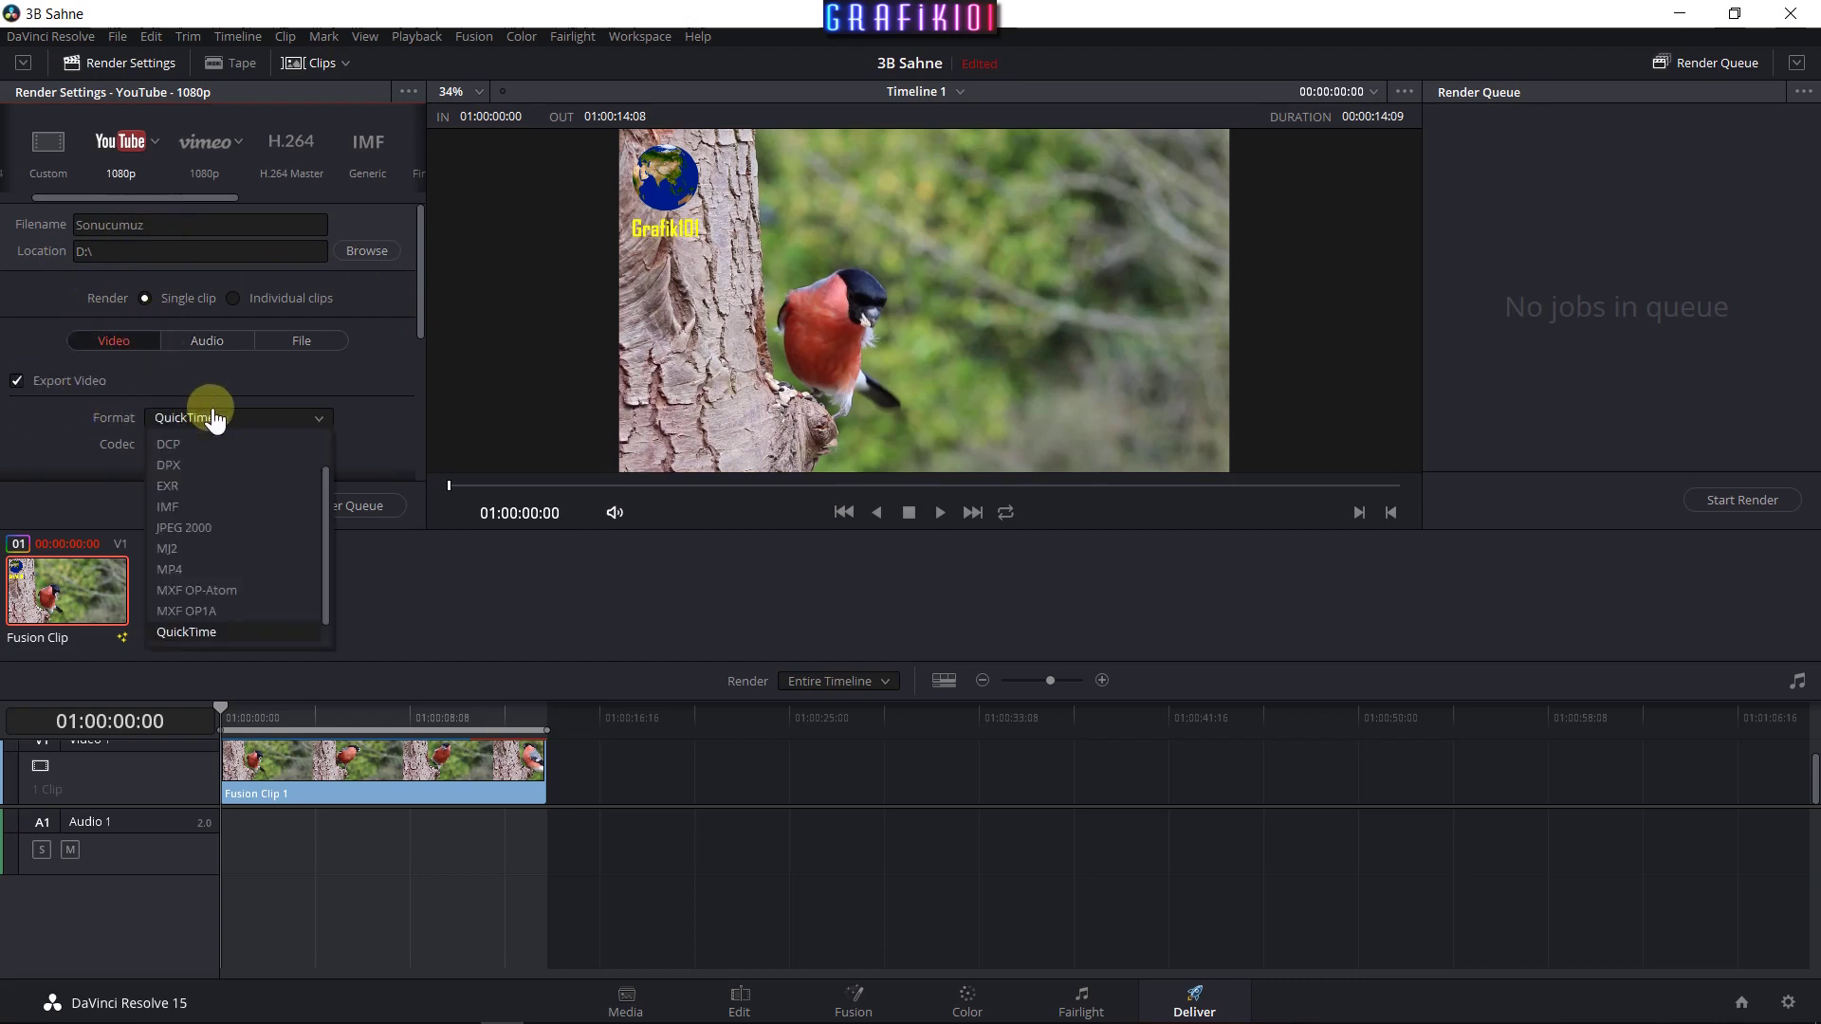
left_click(215, 418)
left_click(215, 417)
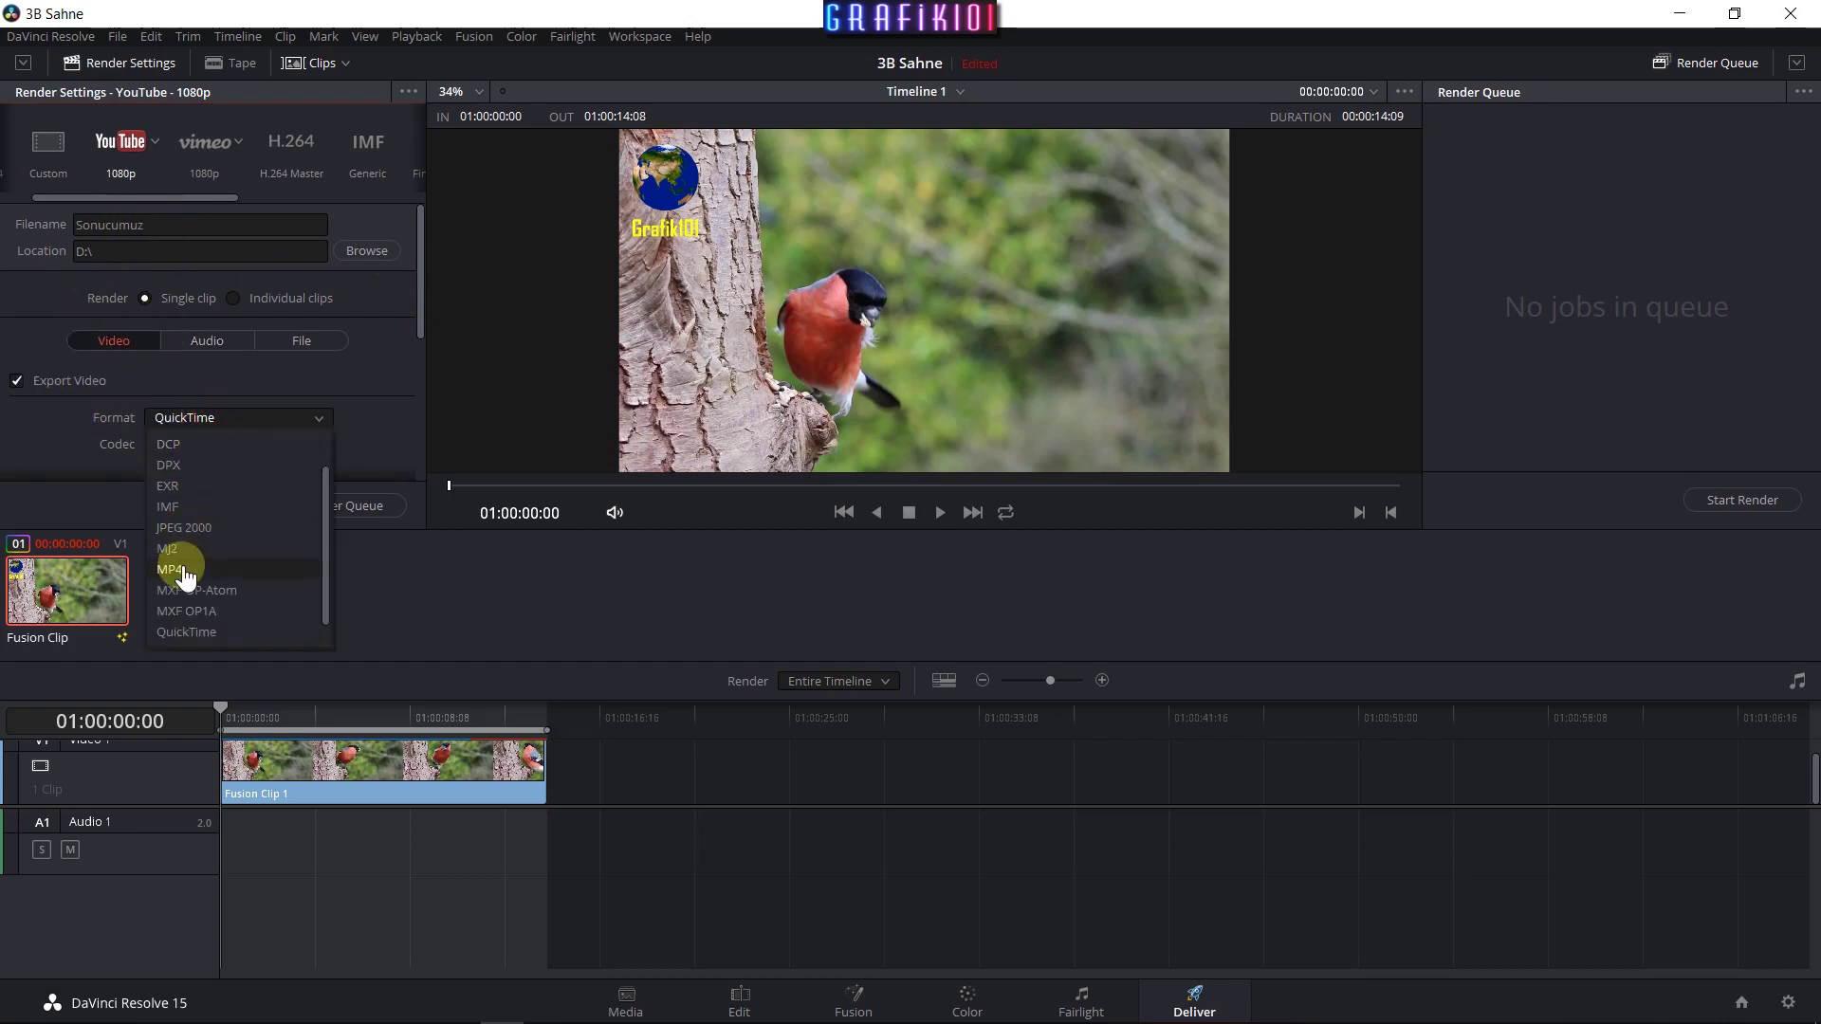
left_click(185, 570)
left_click_drag(424, 332, 427, 406)
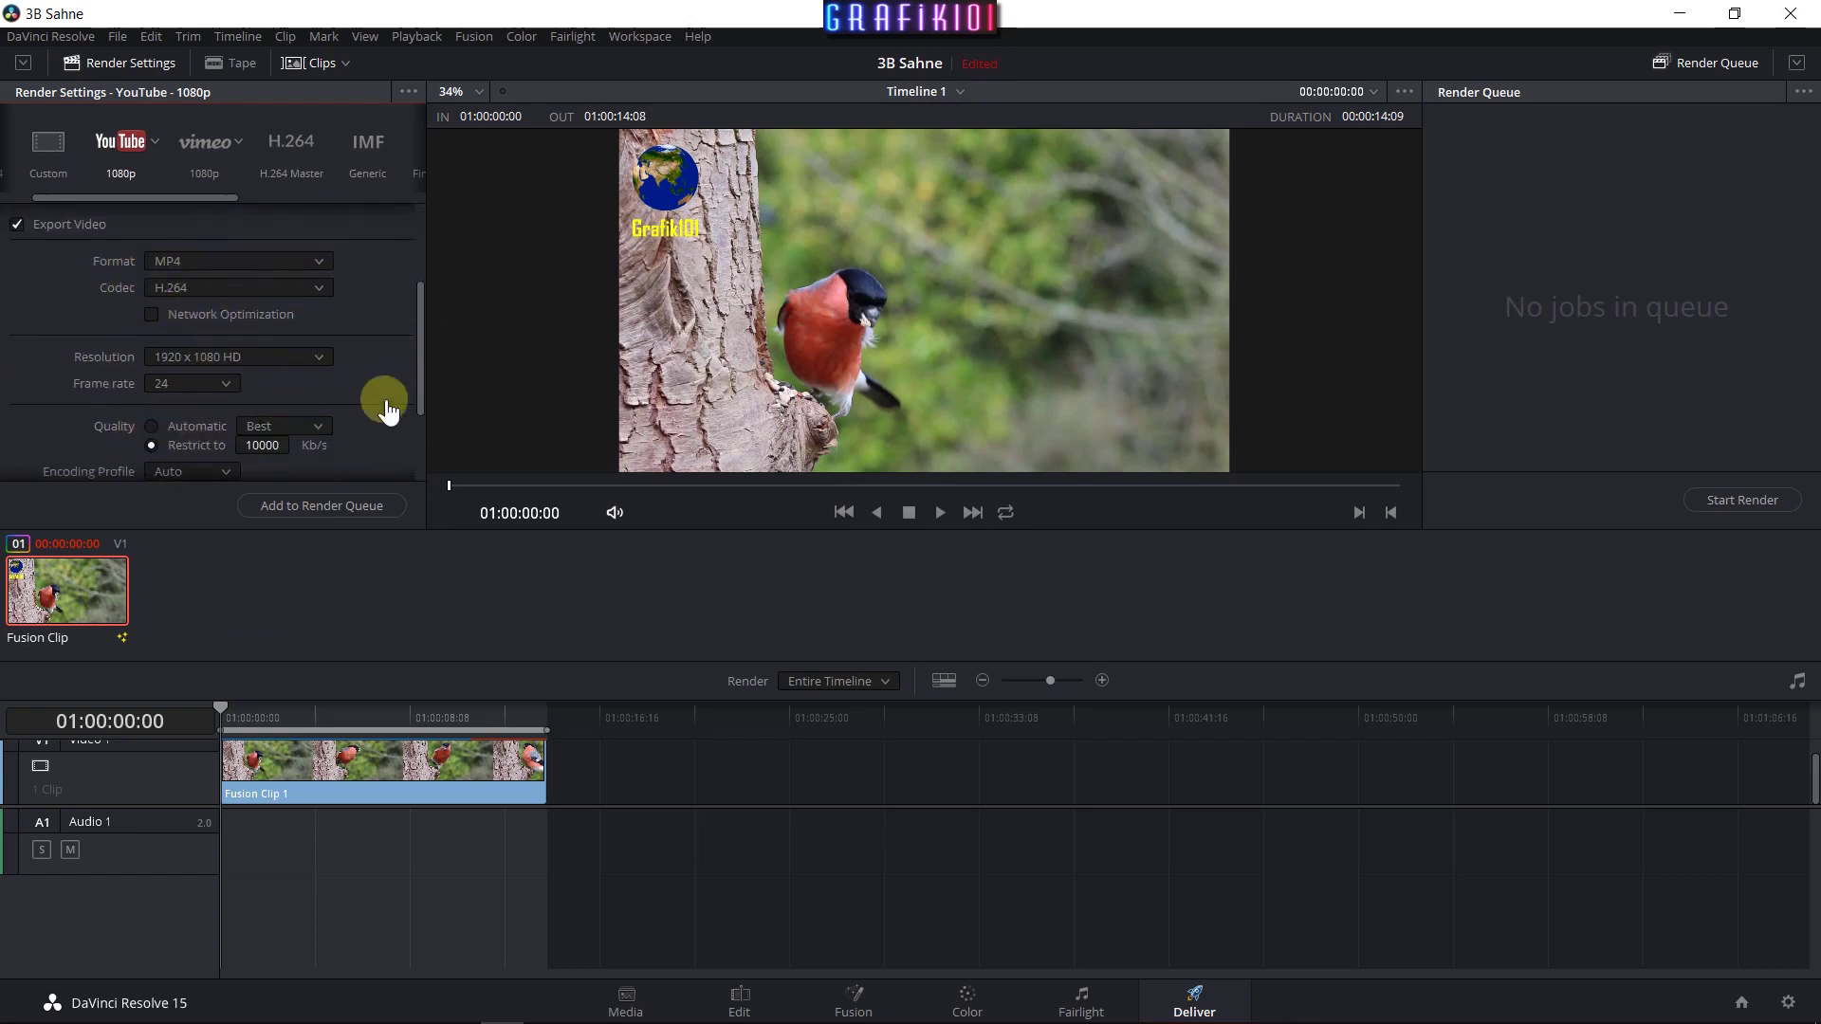
left_click_drag(420, 387, 420, 242)
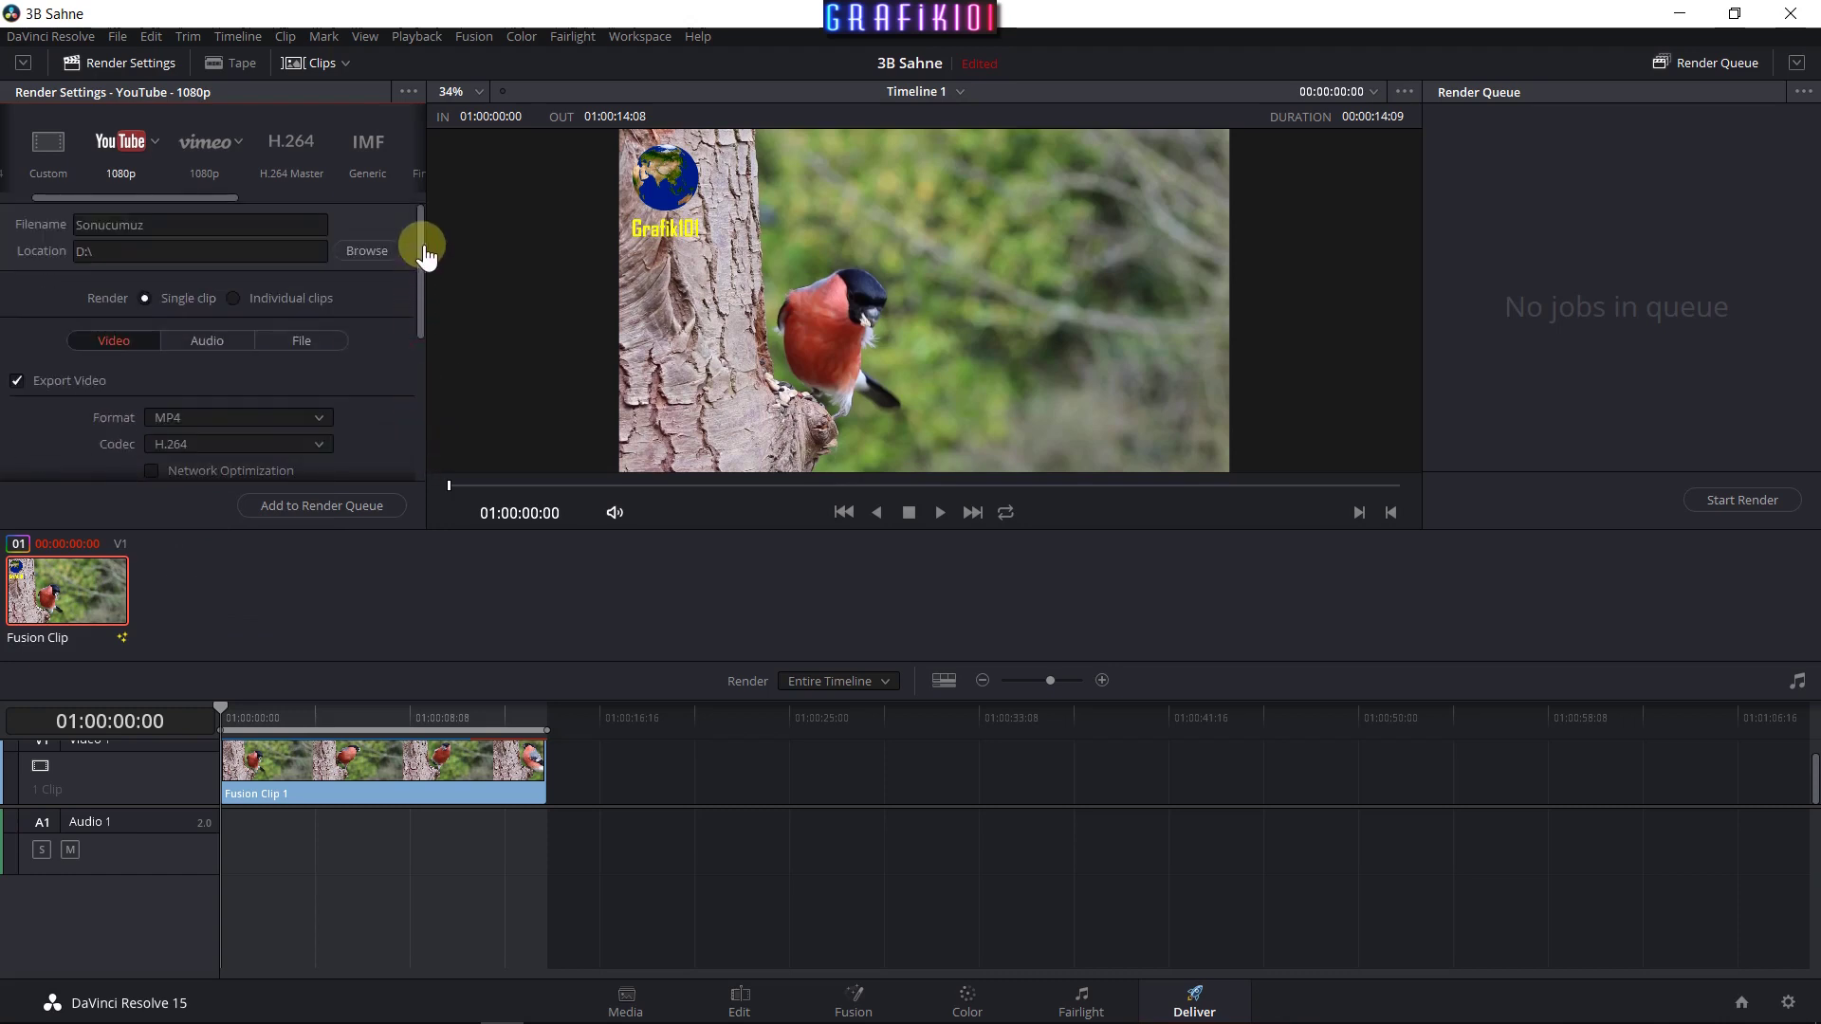
Queue and render Job 1 to D:\, then play the rendered globe-and-bird video.
left_click(287, 510)
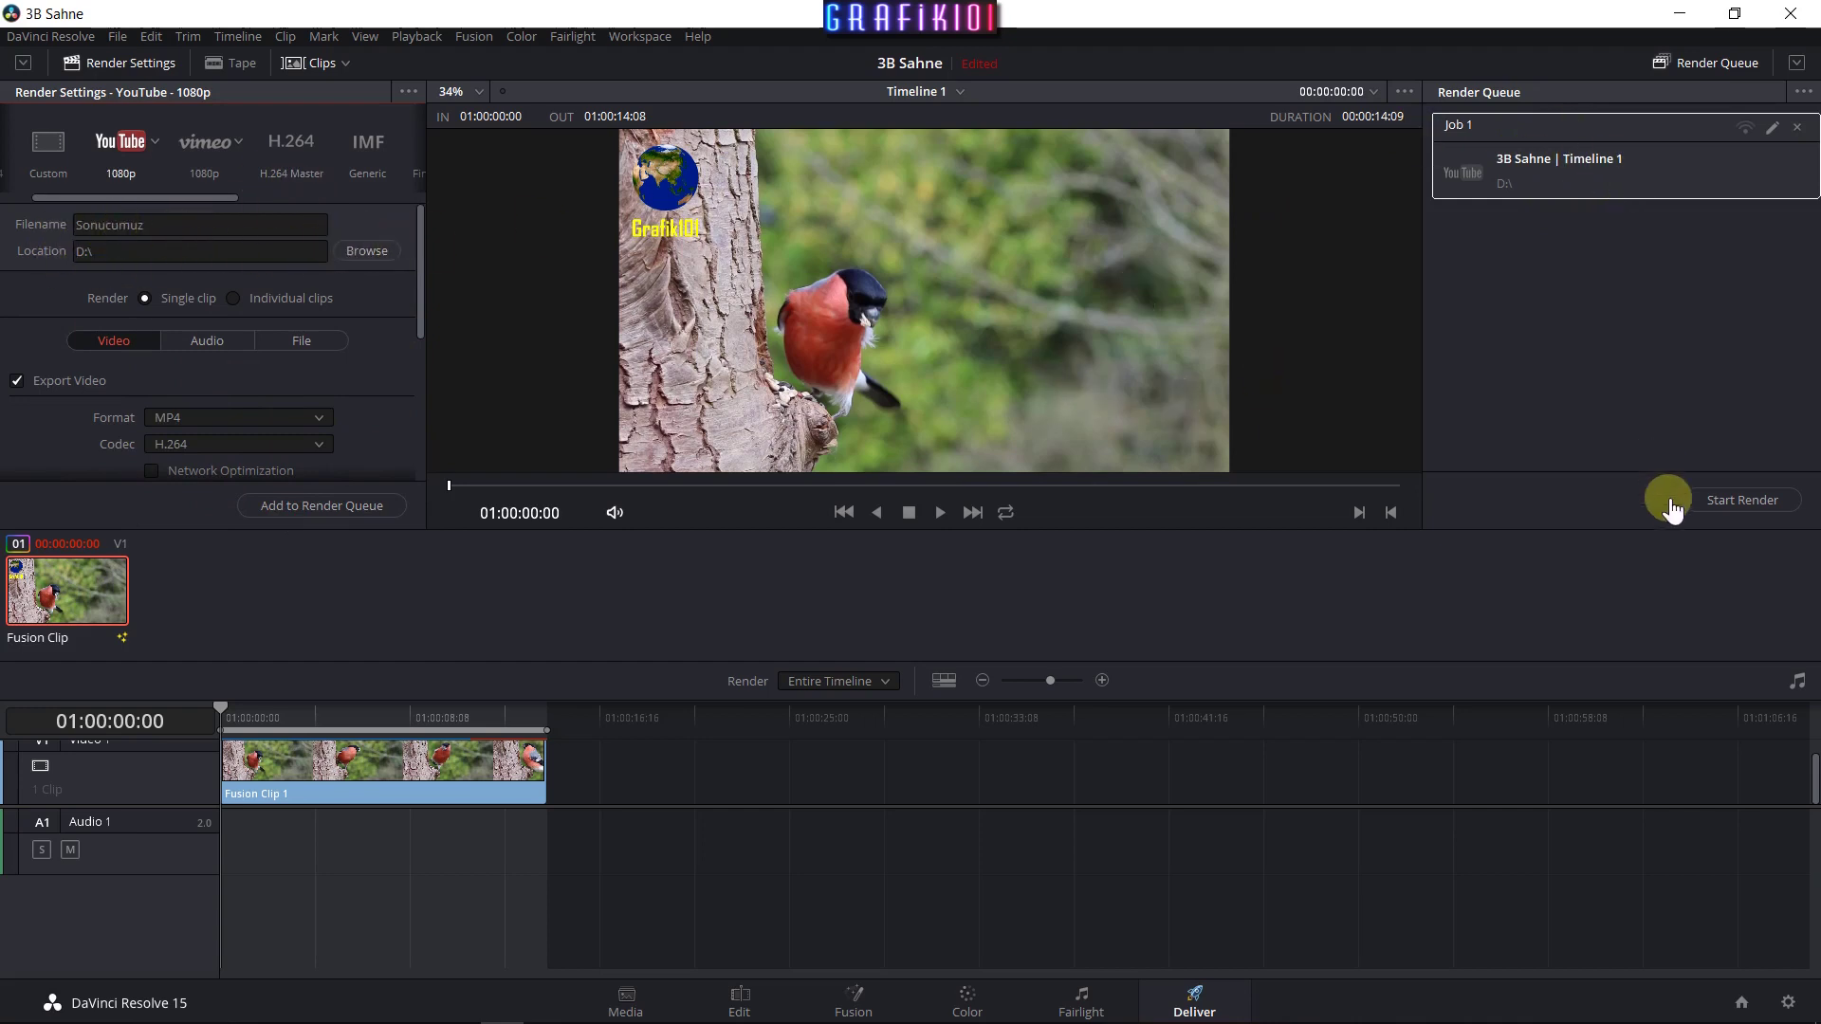
left_click(1735, 500)
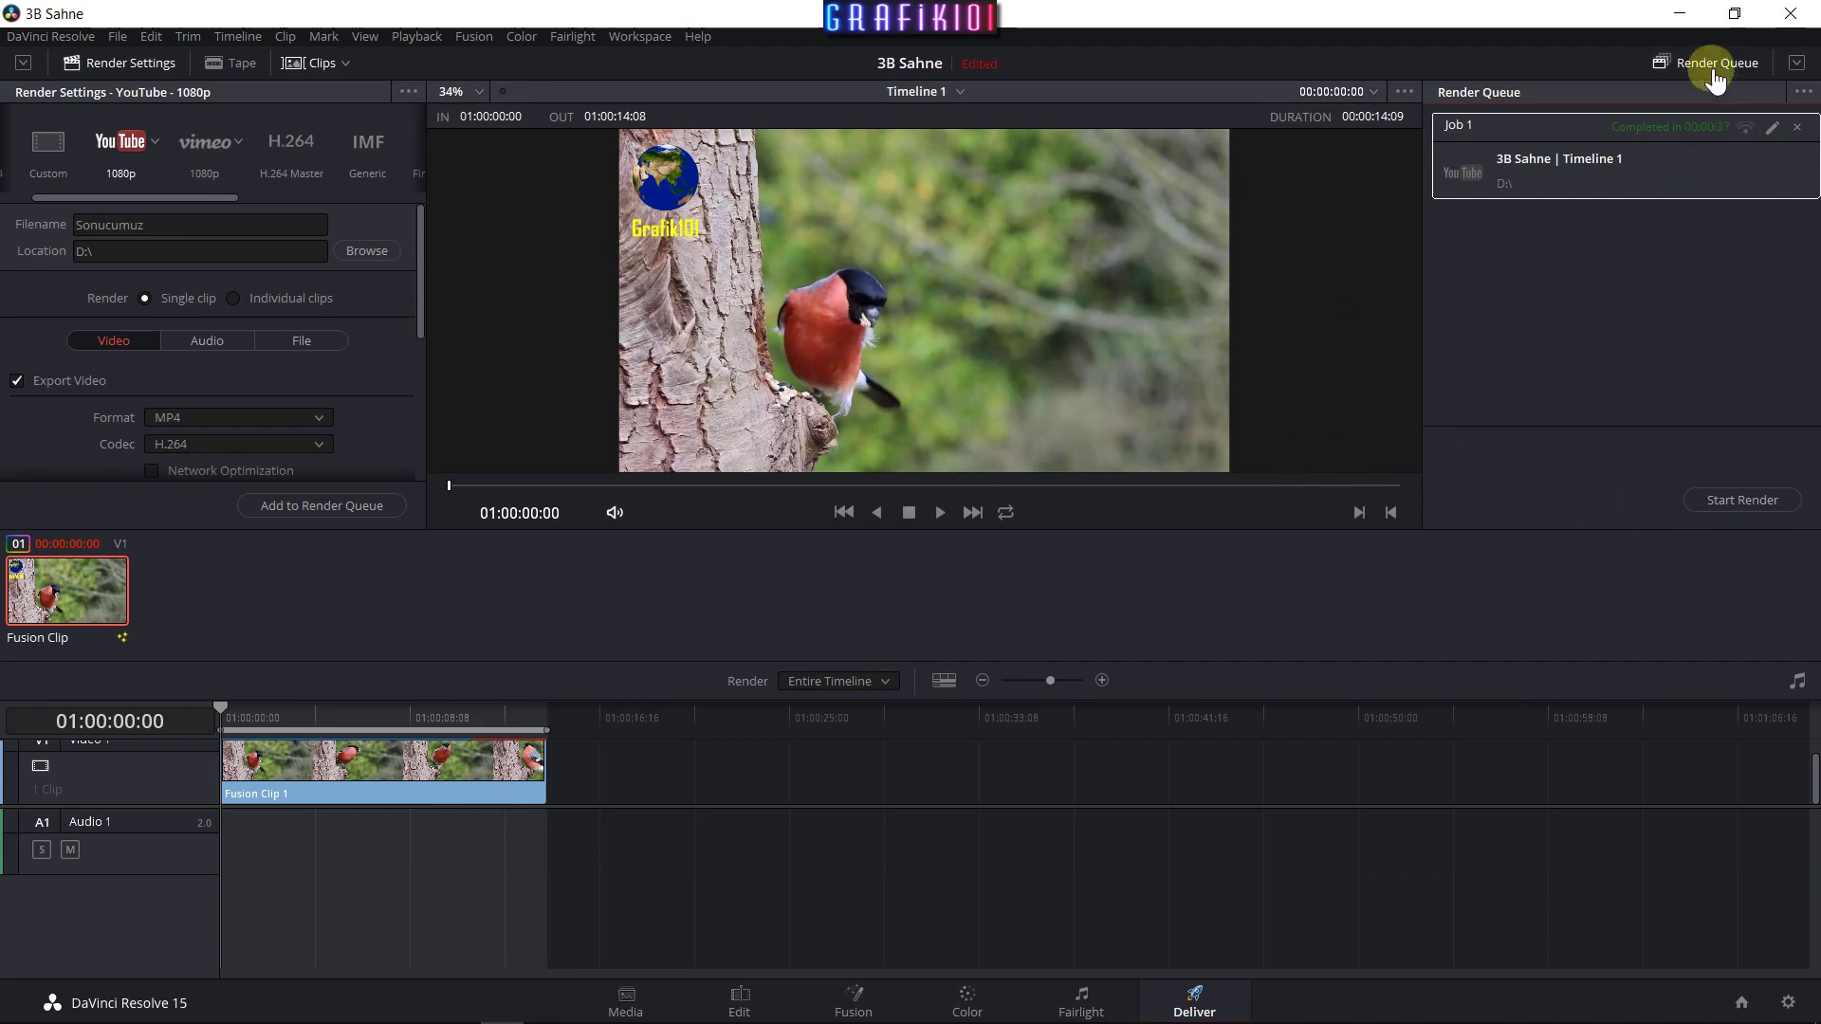
left_click(1681, 19)
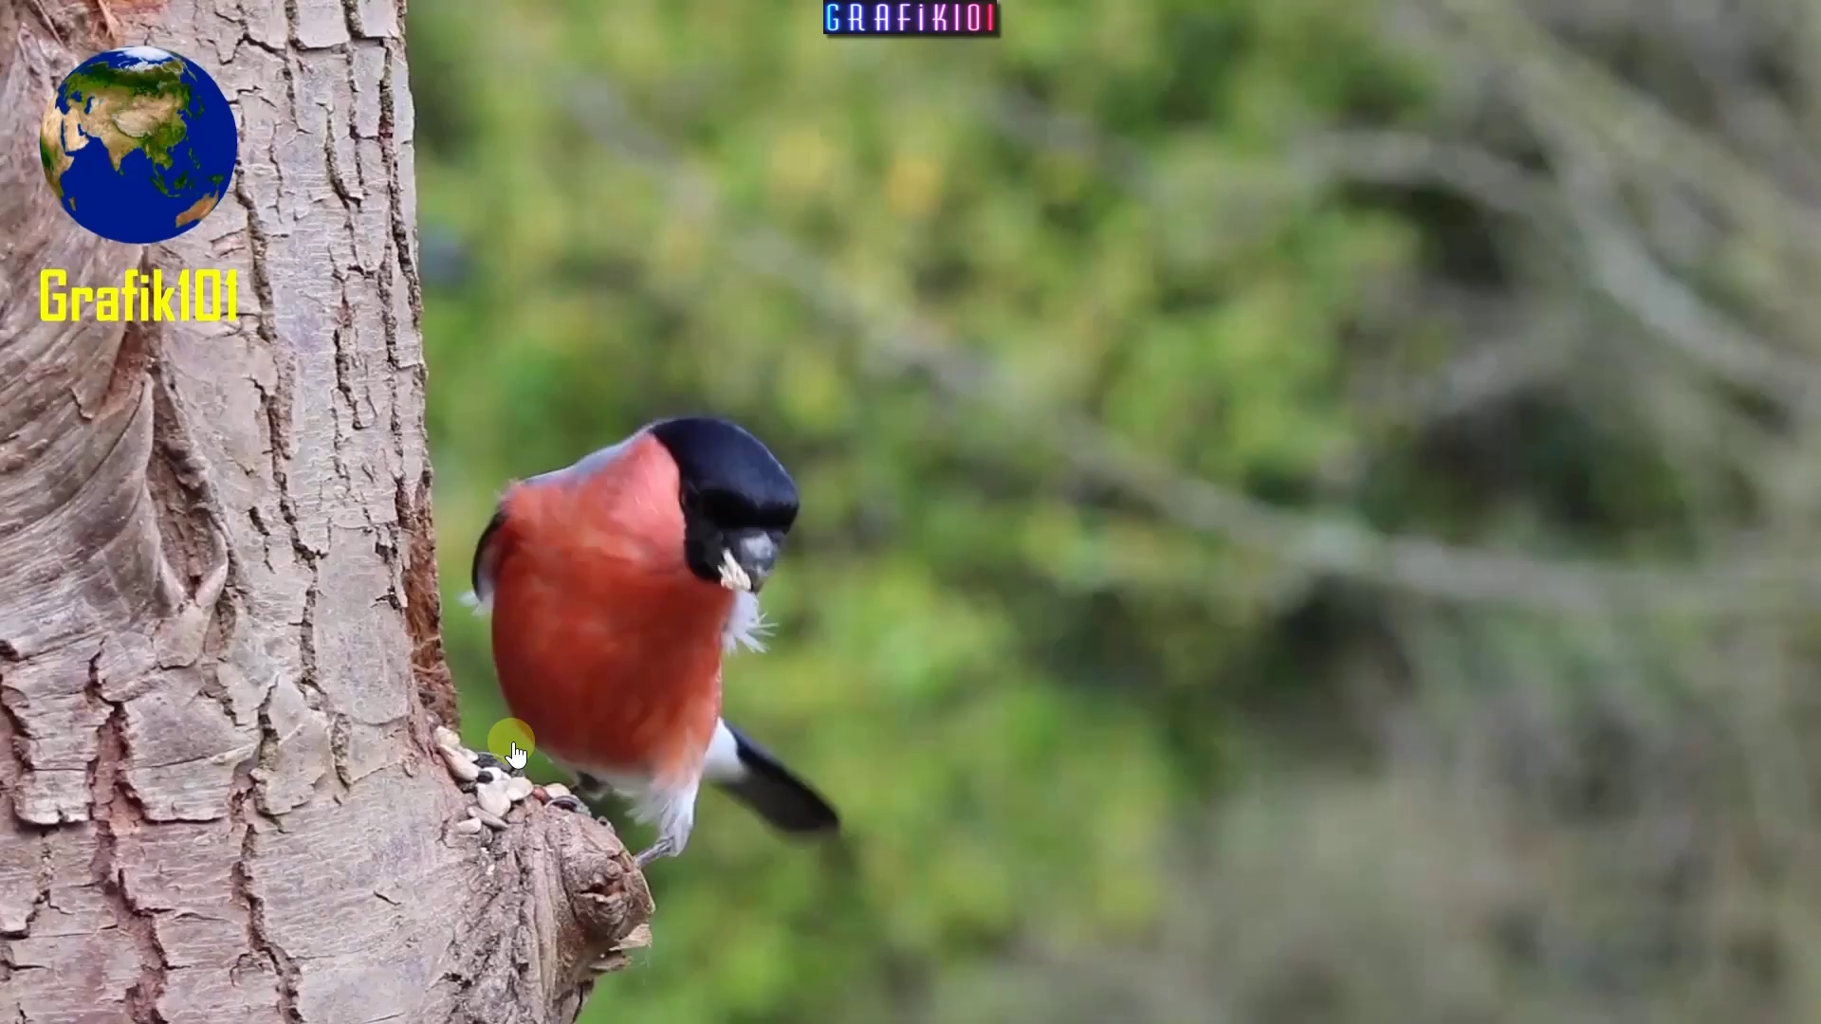
key("space")
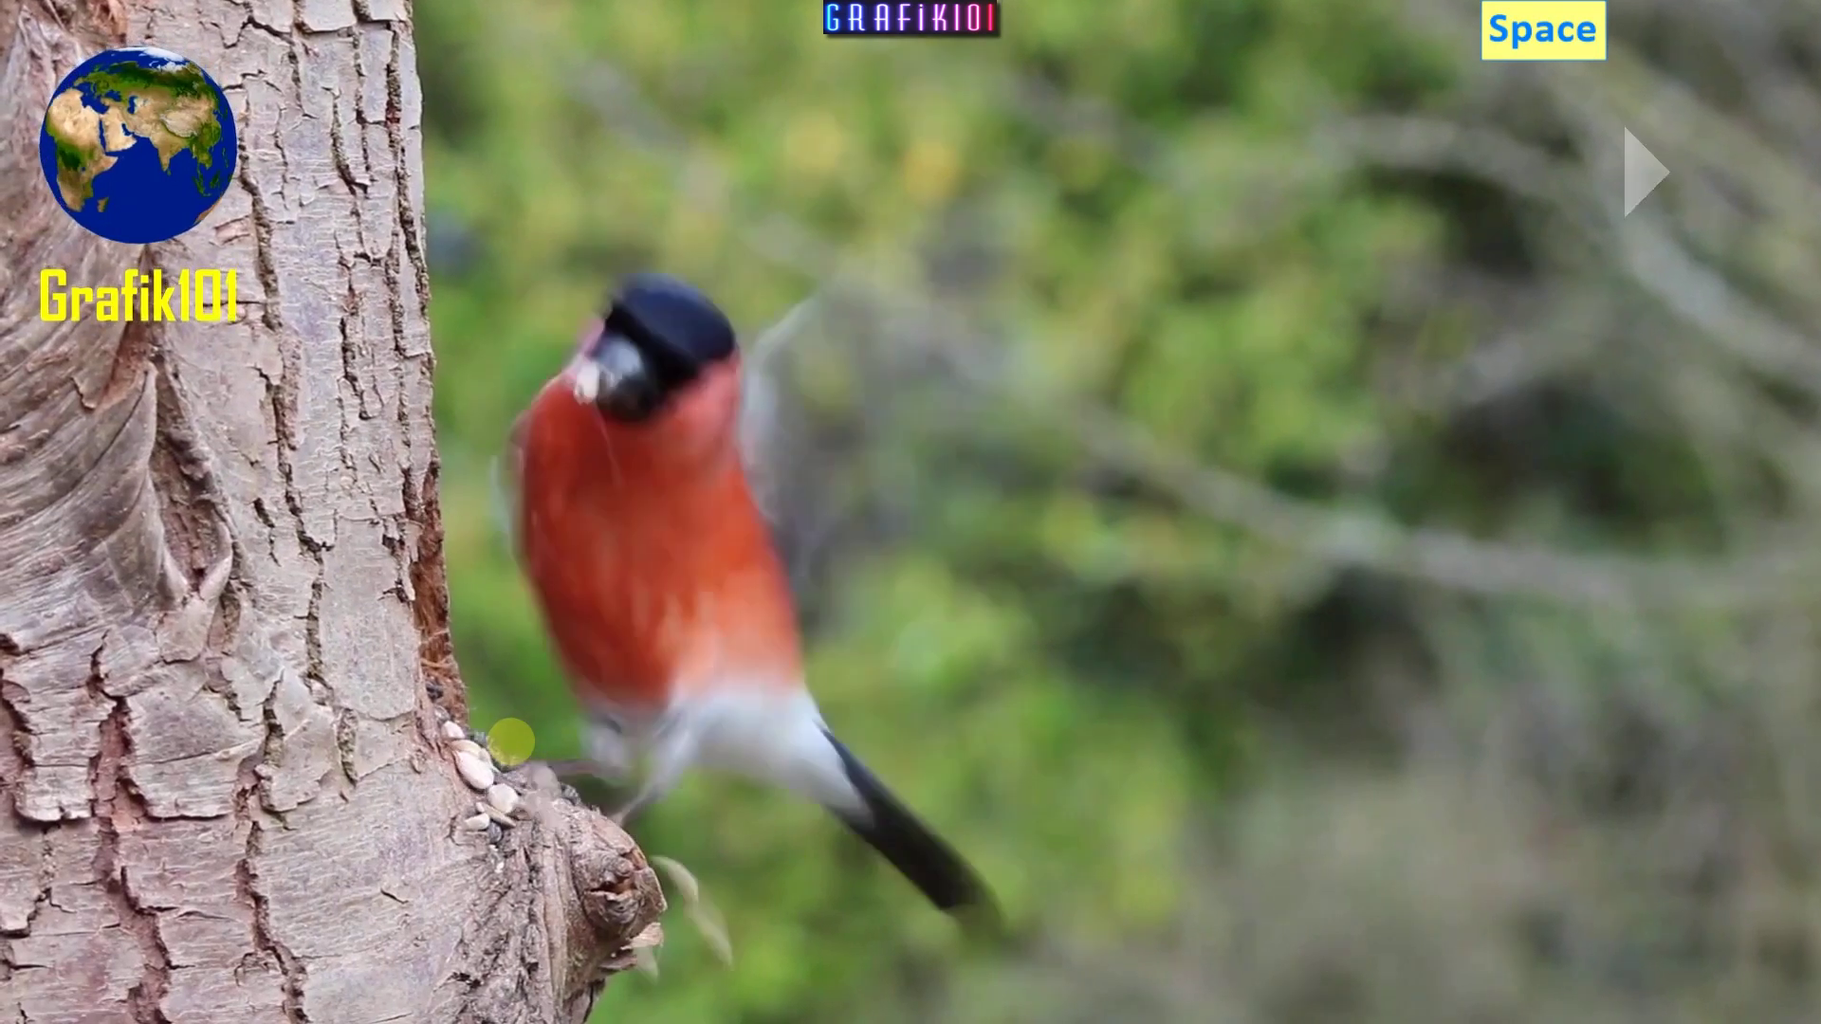